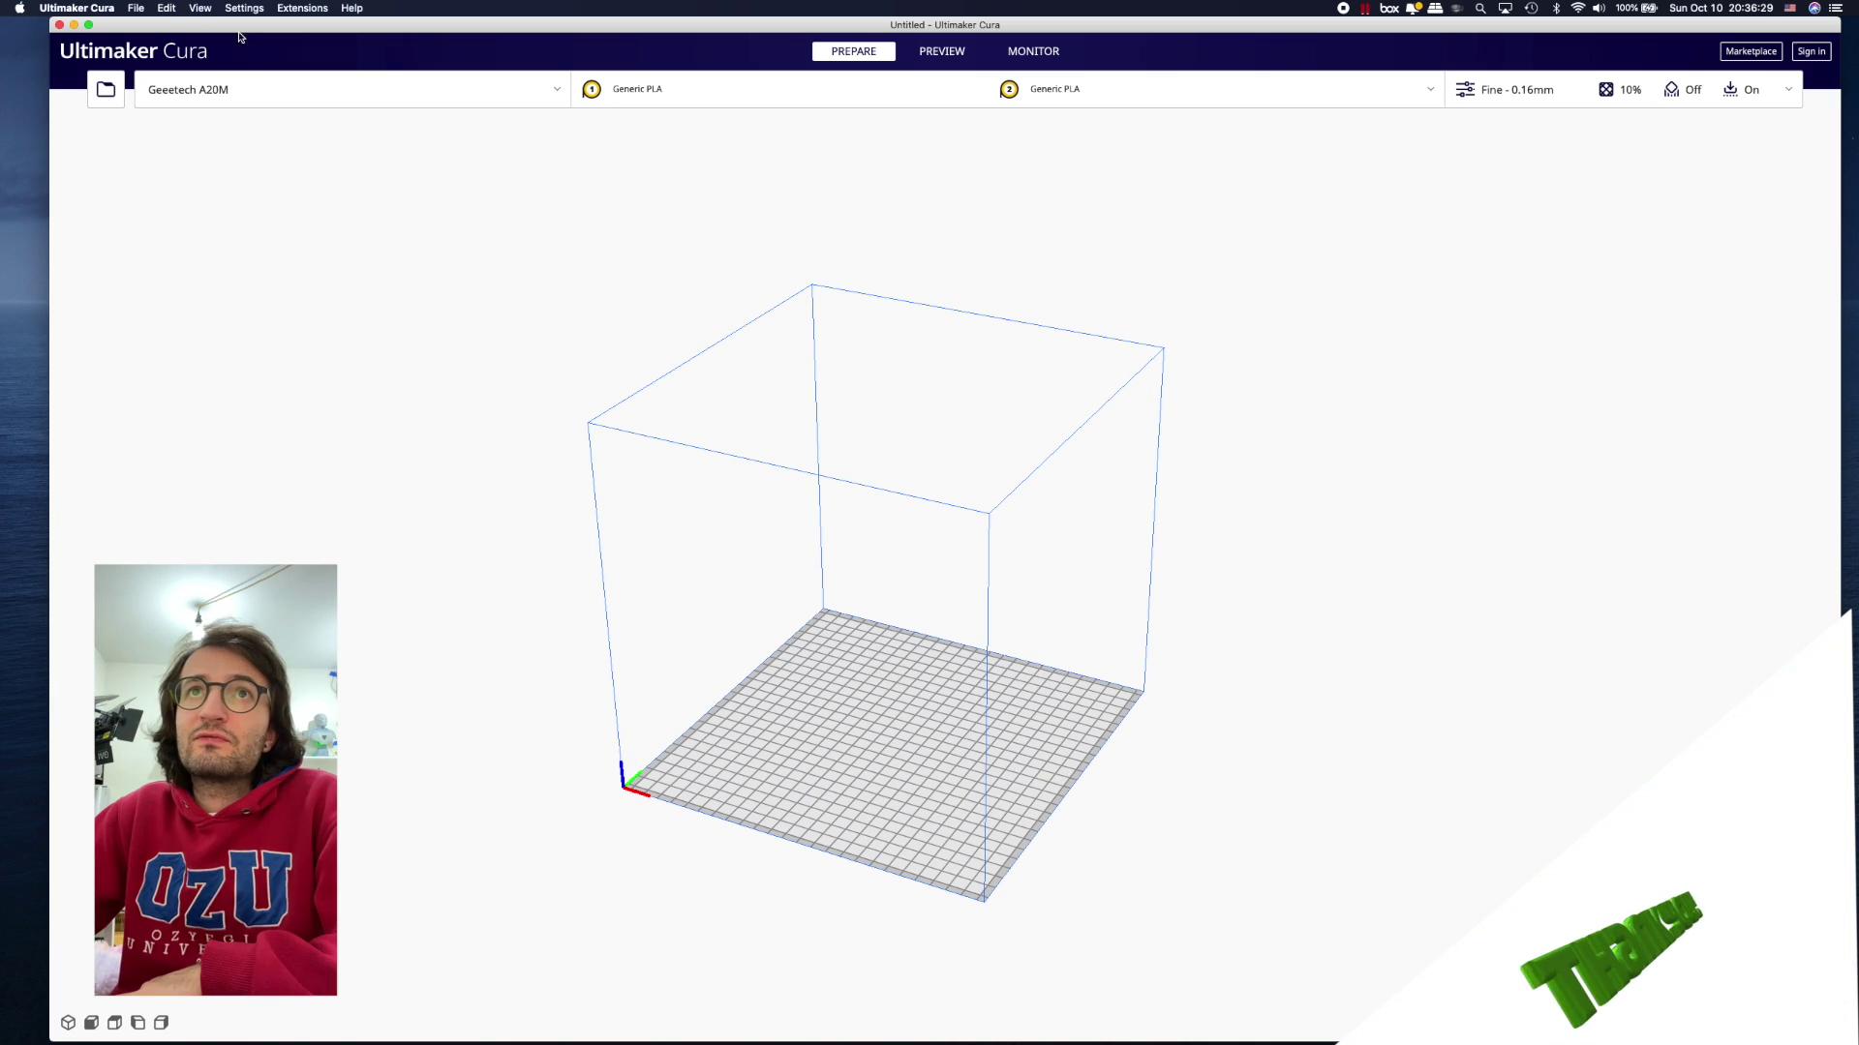
- Remove the Geeetech A20M from the preset printers and close the printer preferences
left_click(262, 87)
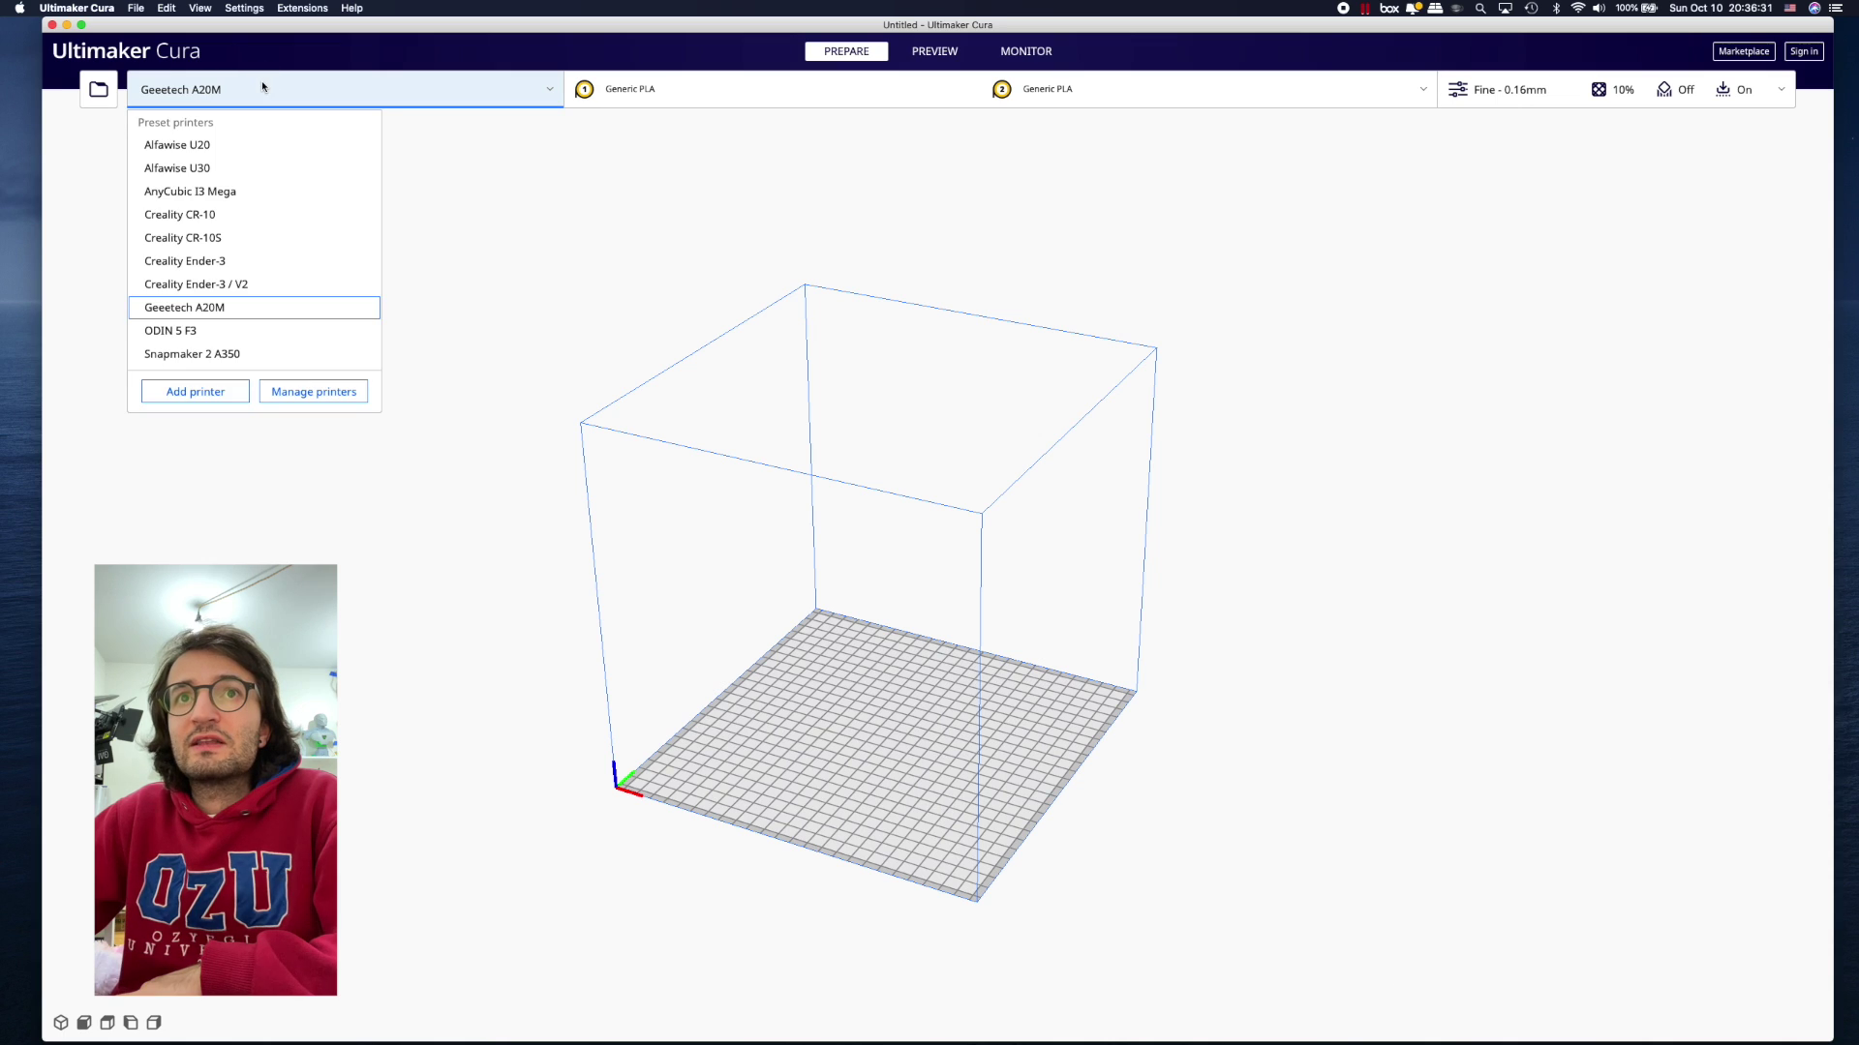
left_click(307, 389)
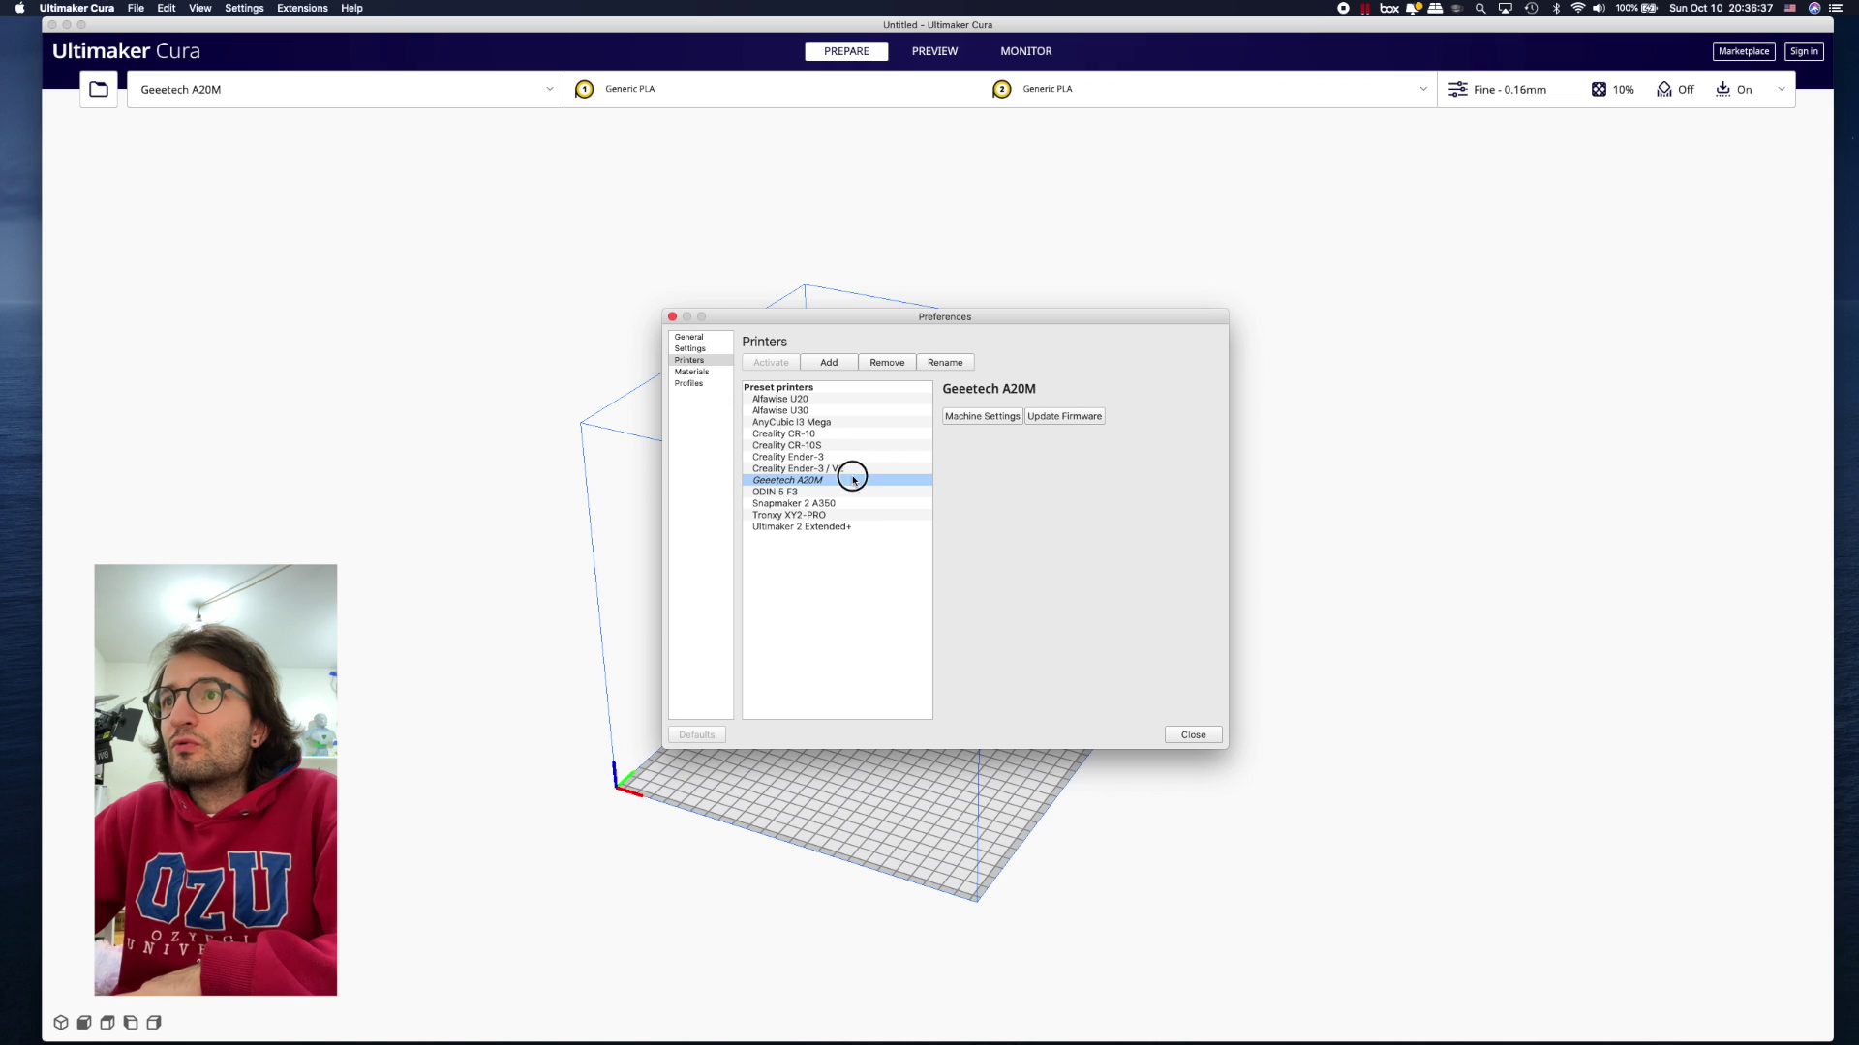
left_click(887, 362)
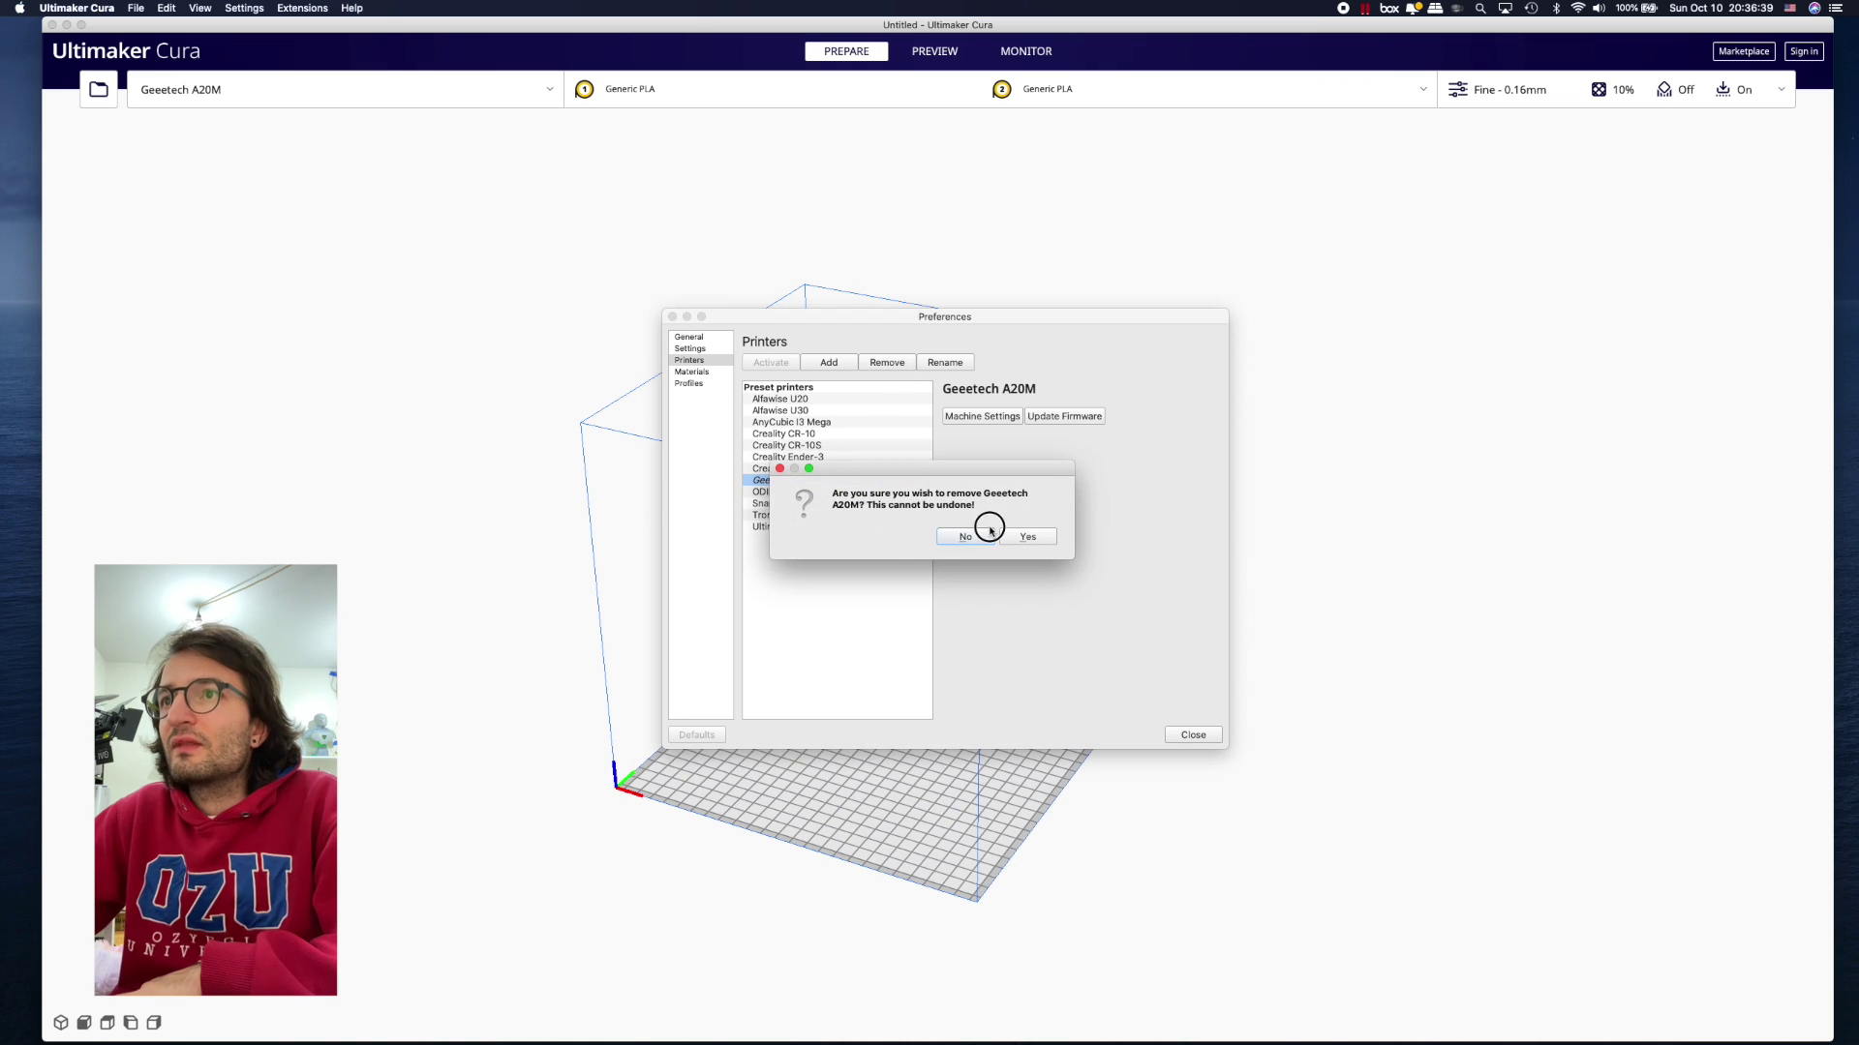
left_click(970, 536)
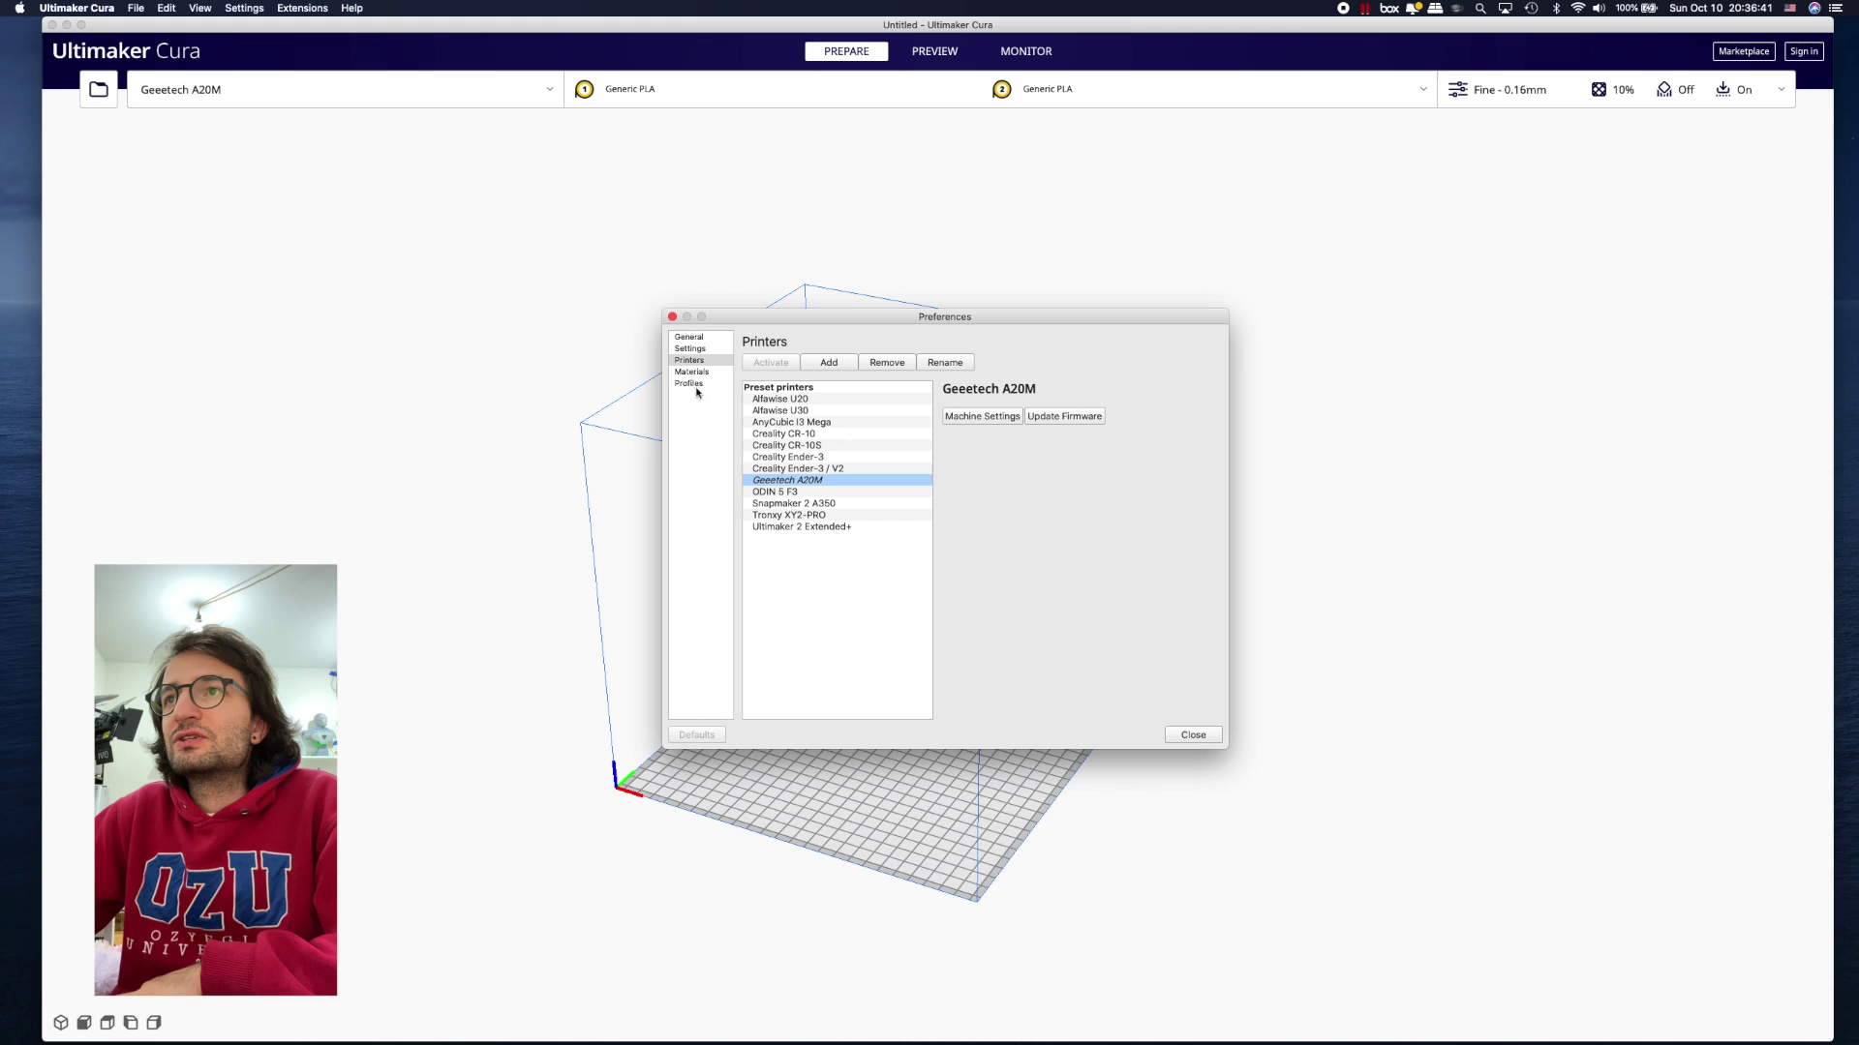
left_click_drag(861, 330, 776, 336)
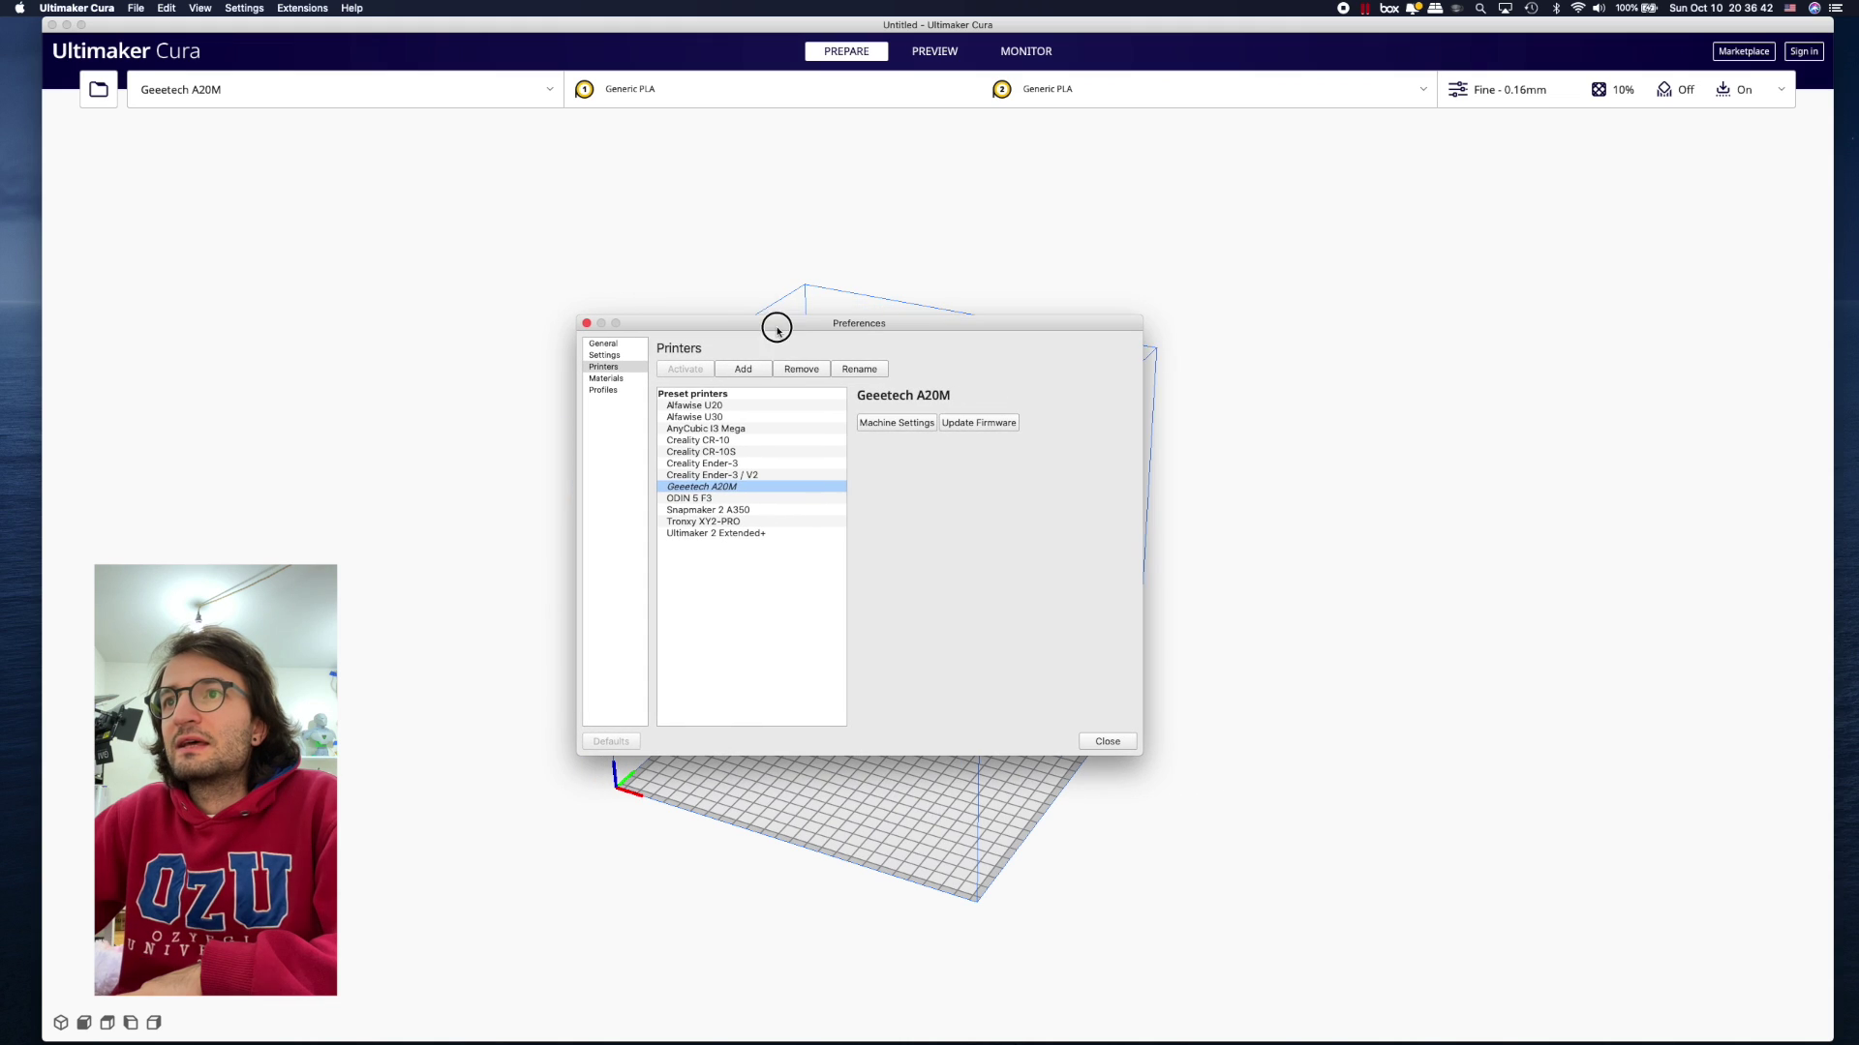
left_click(723, 496)
left_click(717, 487)
left_click(799, 368)
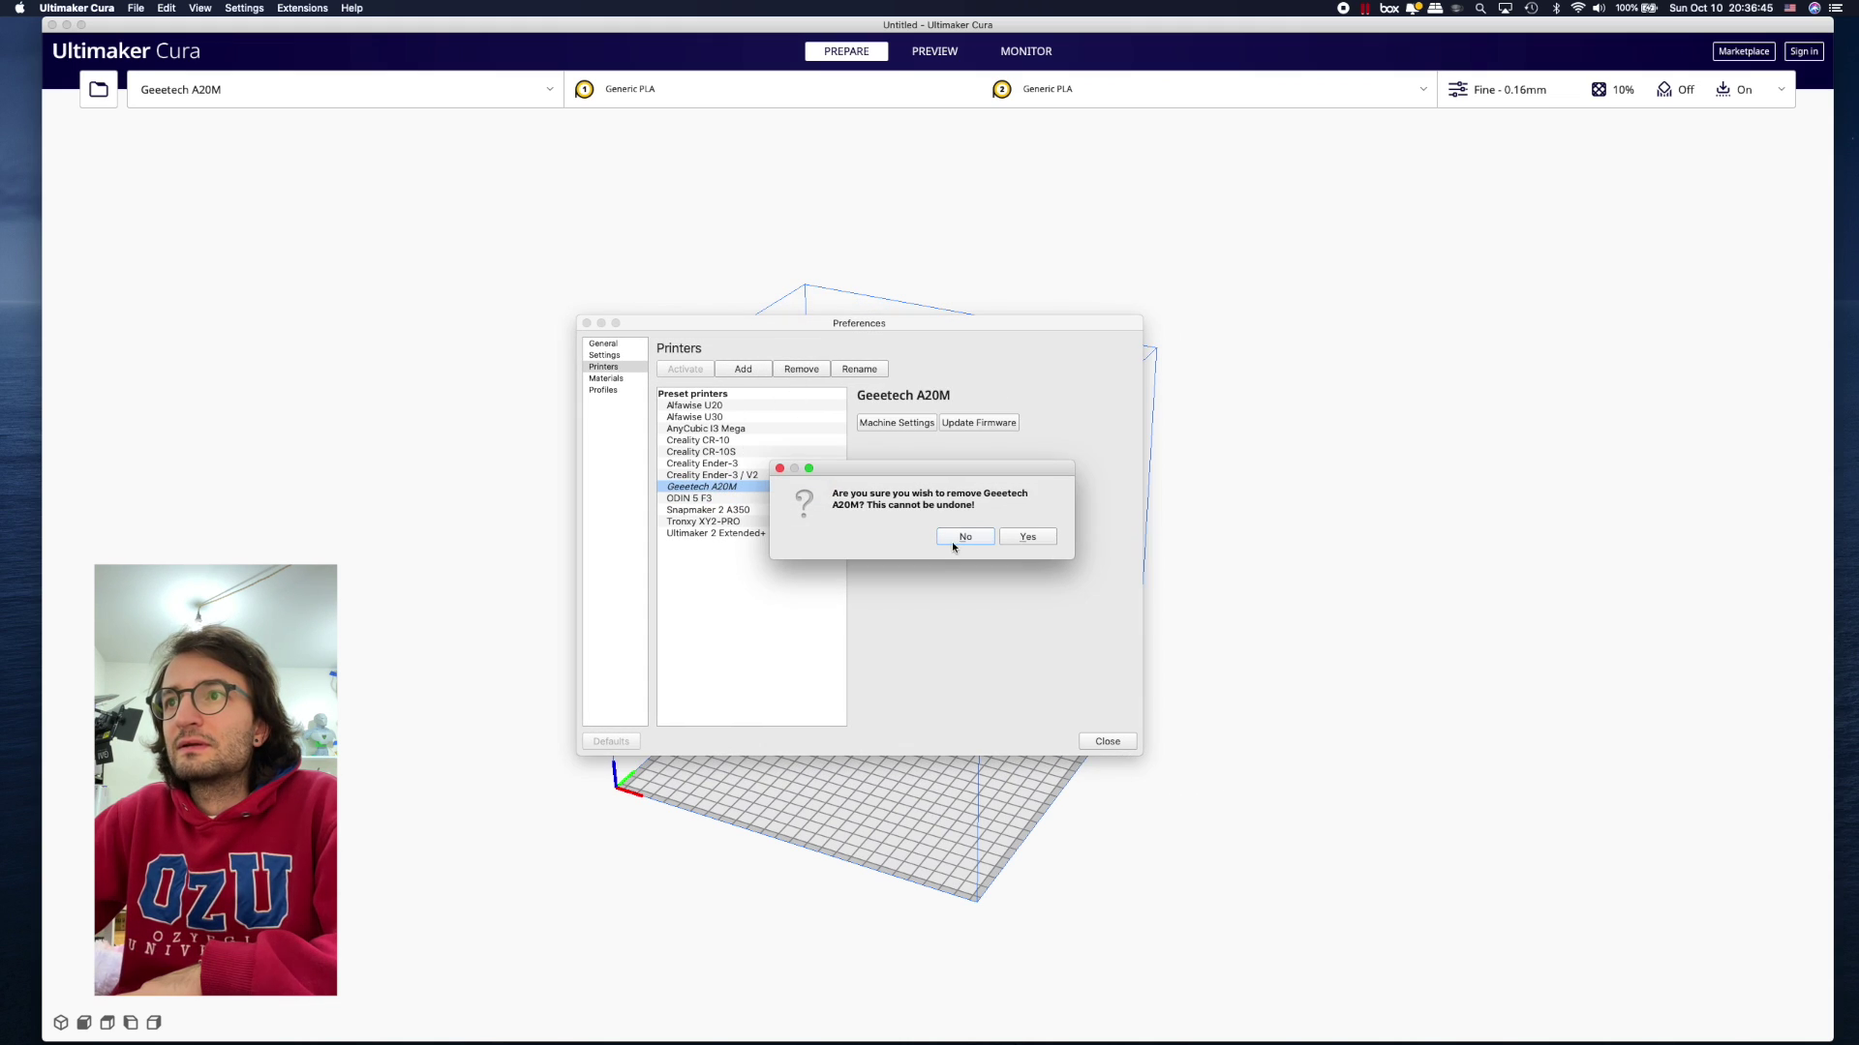
left_click(1048, 538)
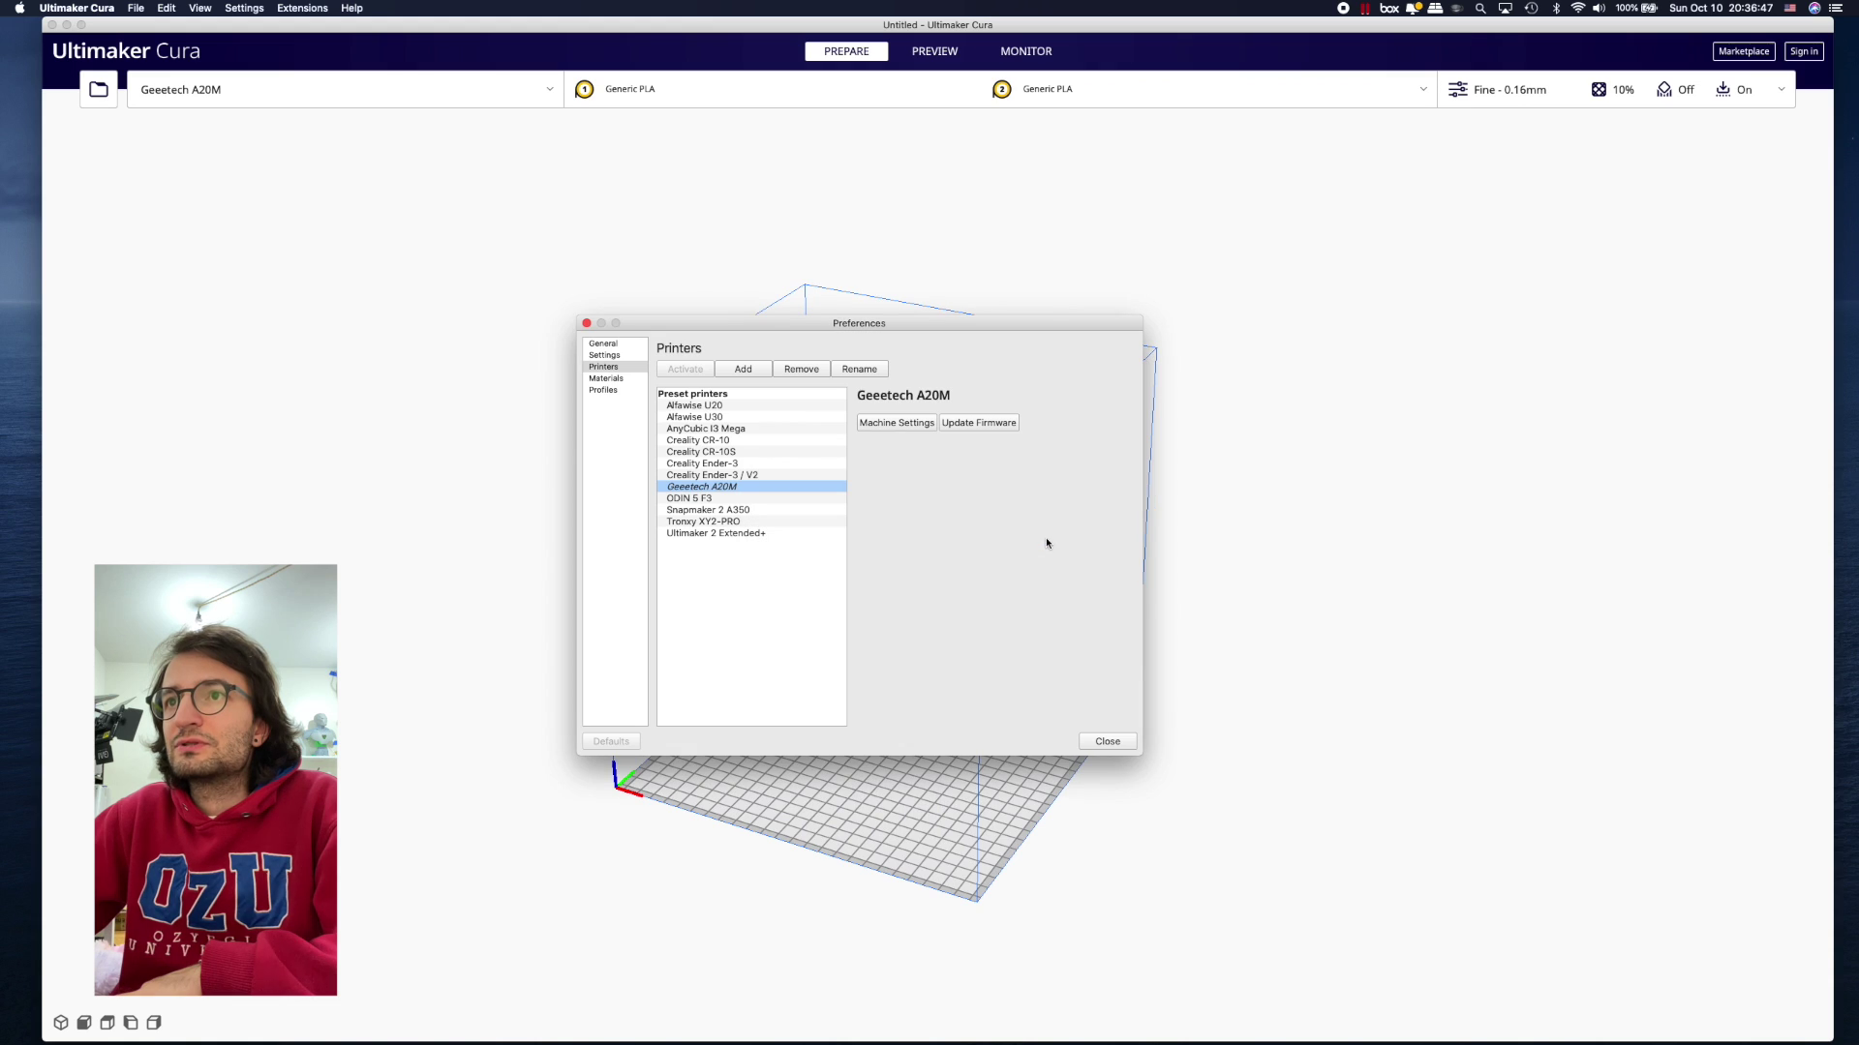
left_click(1113, 741)
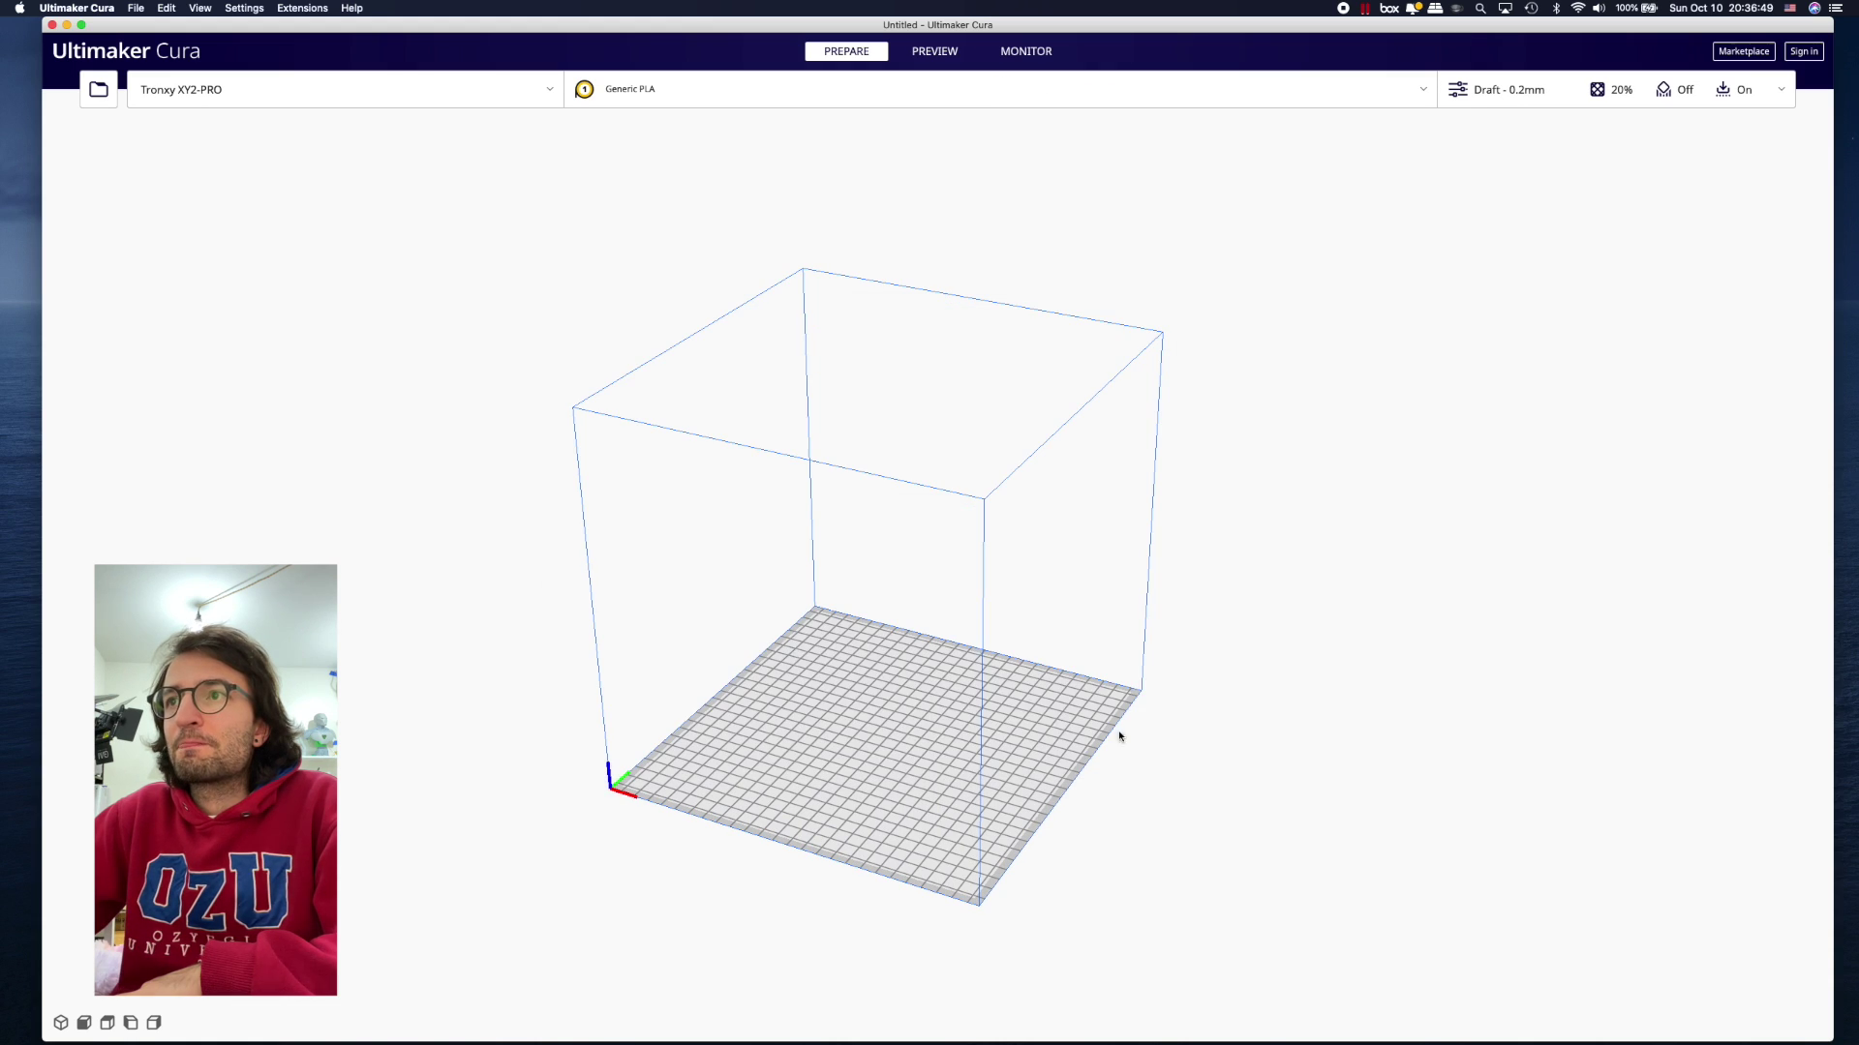
left_click(468, 85)
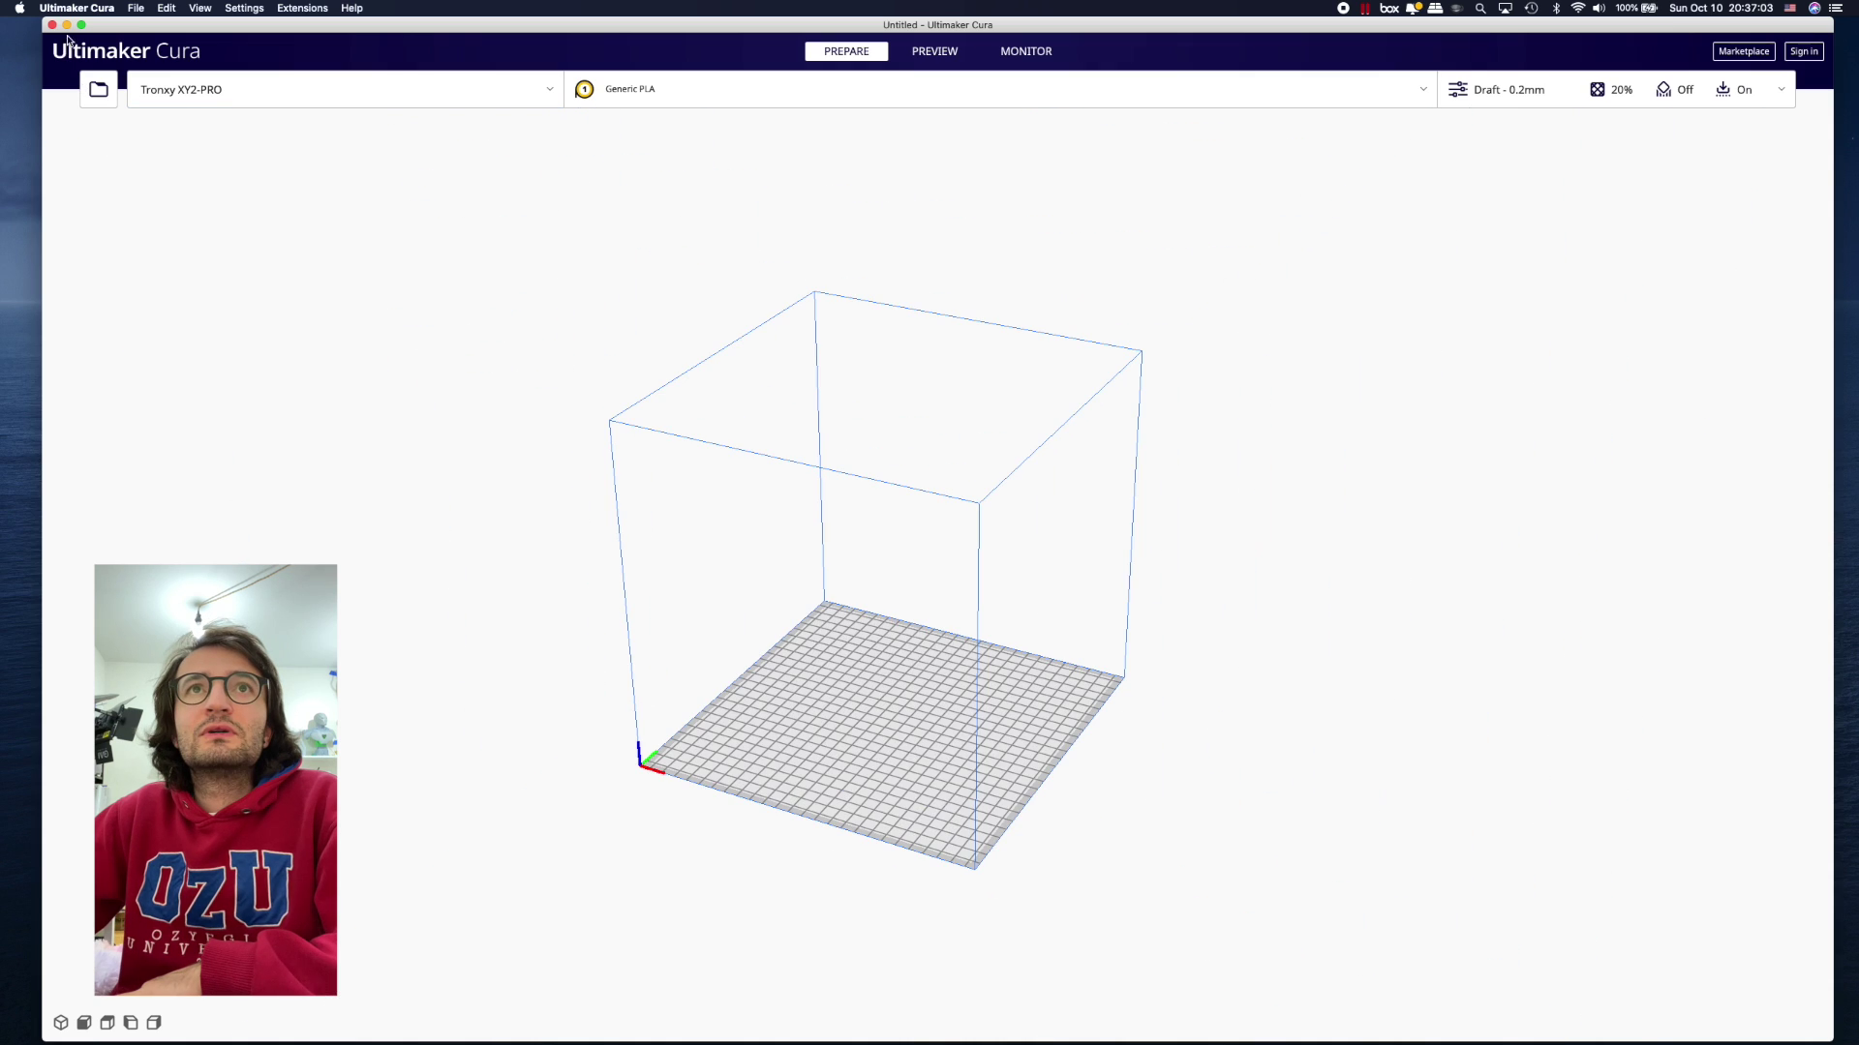
- Check the installed program version in the About information and close it
left_click(76, 8)
left_click(97, 25)
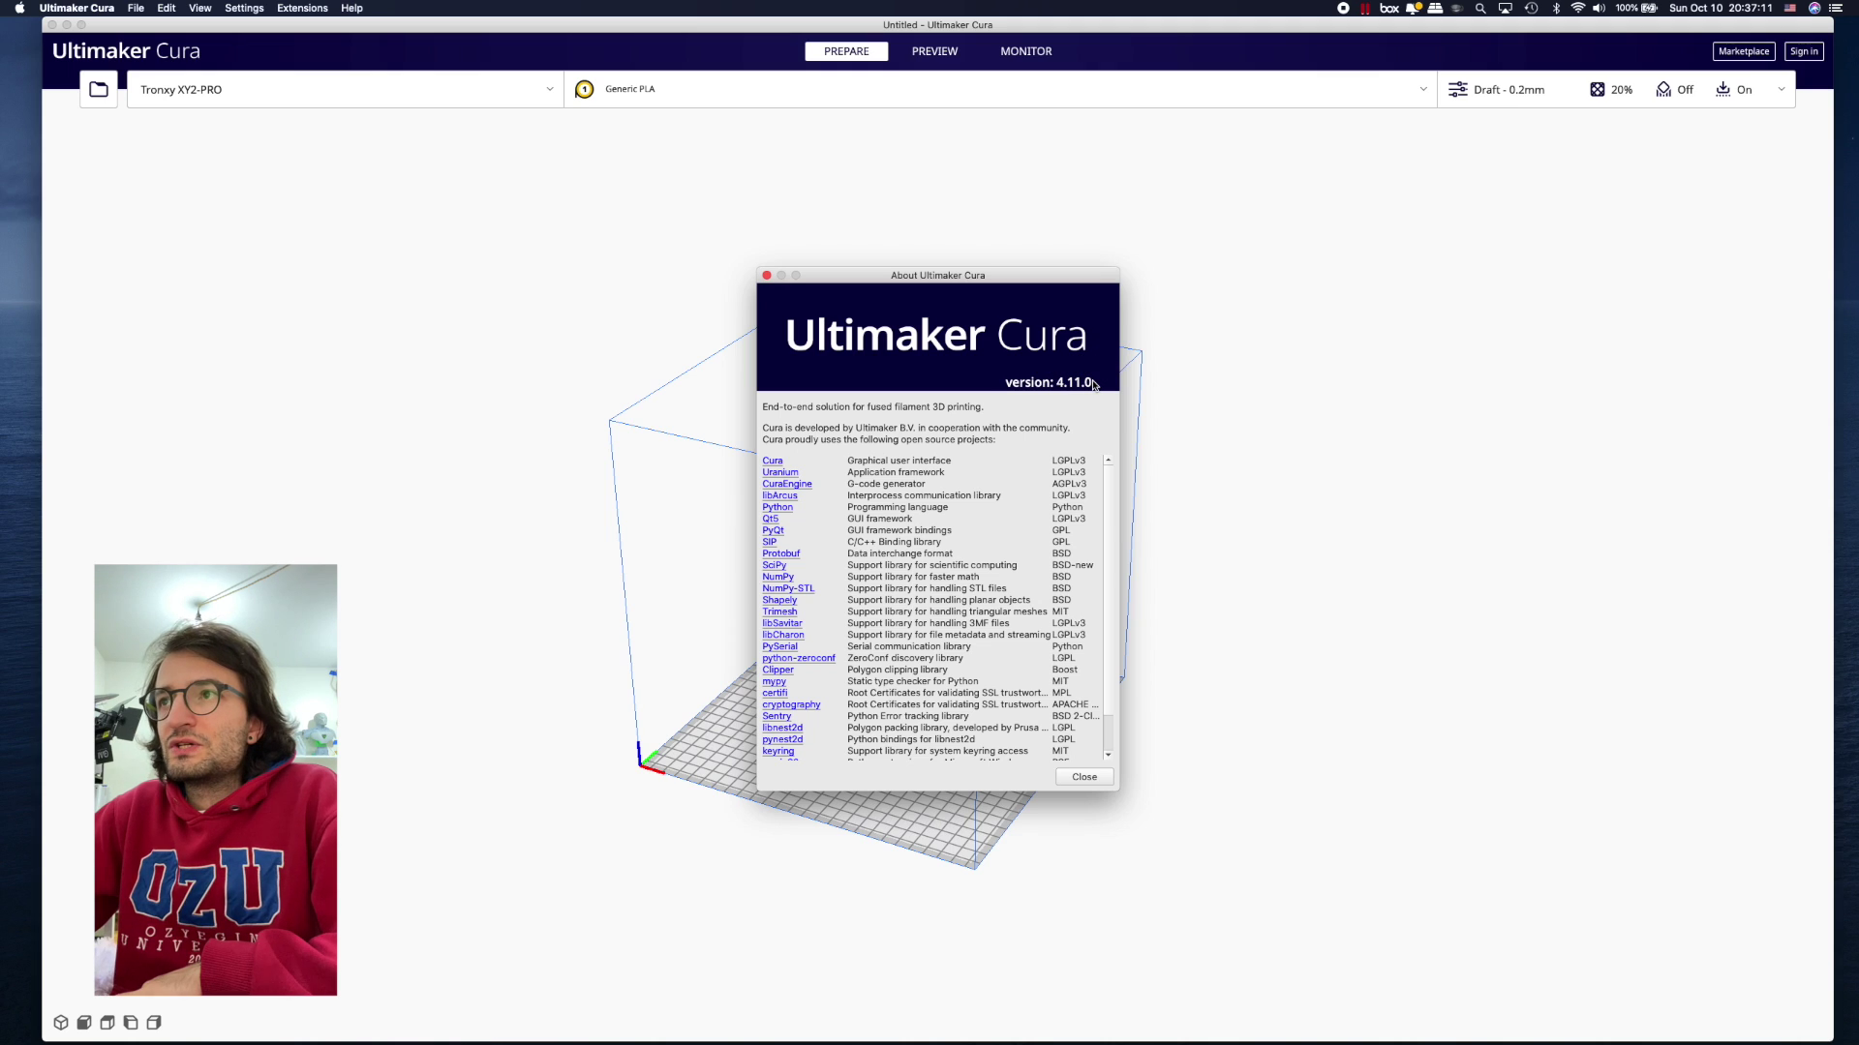
left_click(1084, 779)
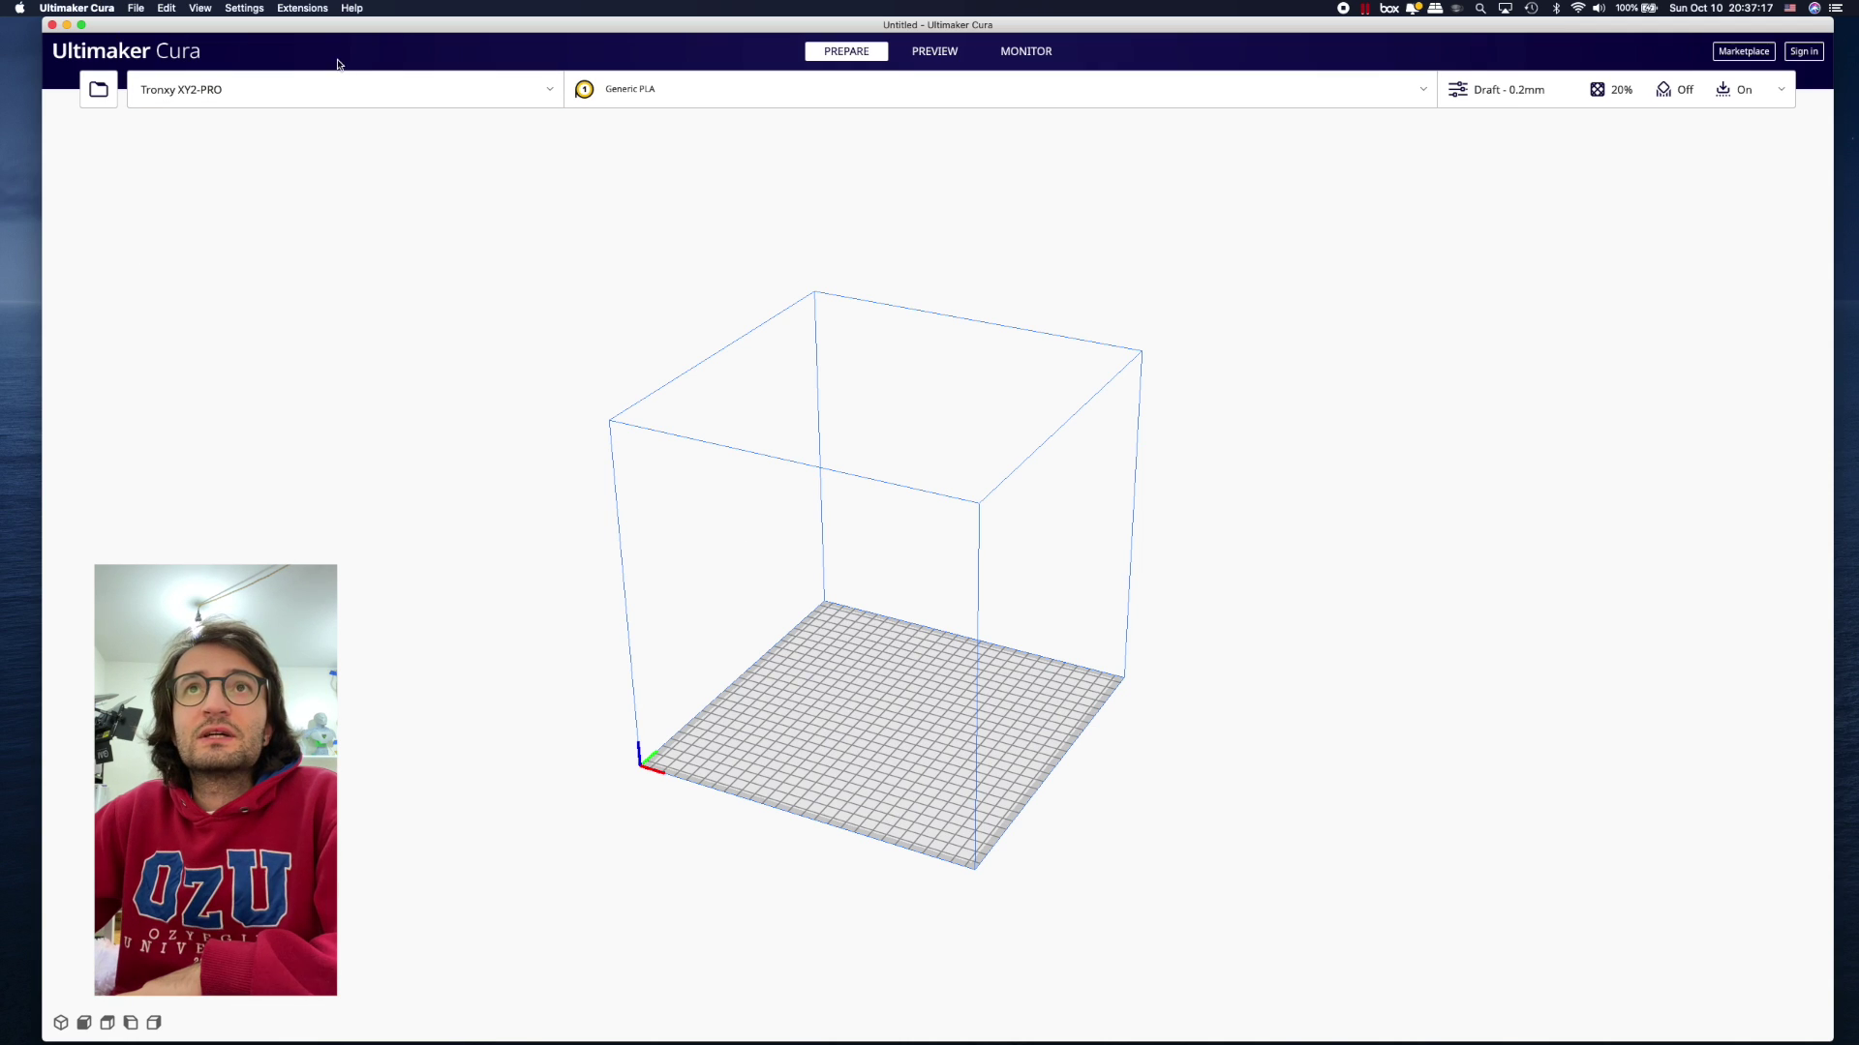
- Add a non-networked Geeetech A20M printer from the Geeetech manufacturer list, keeping the name Geeetech A20M
left_click(262, 7)
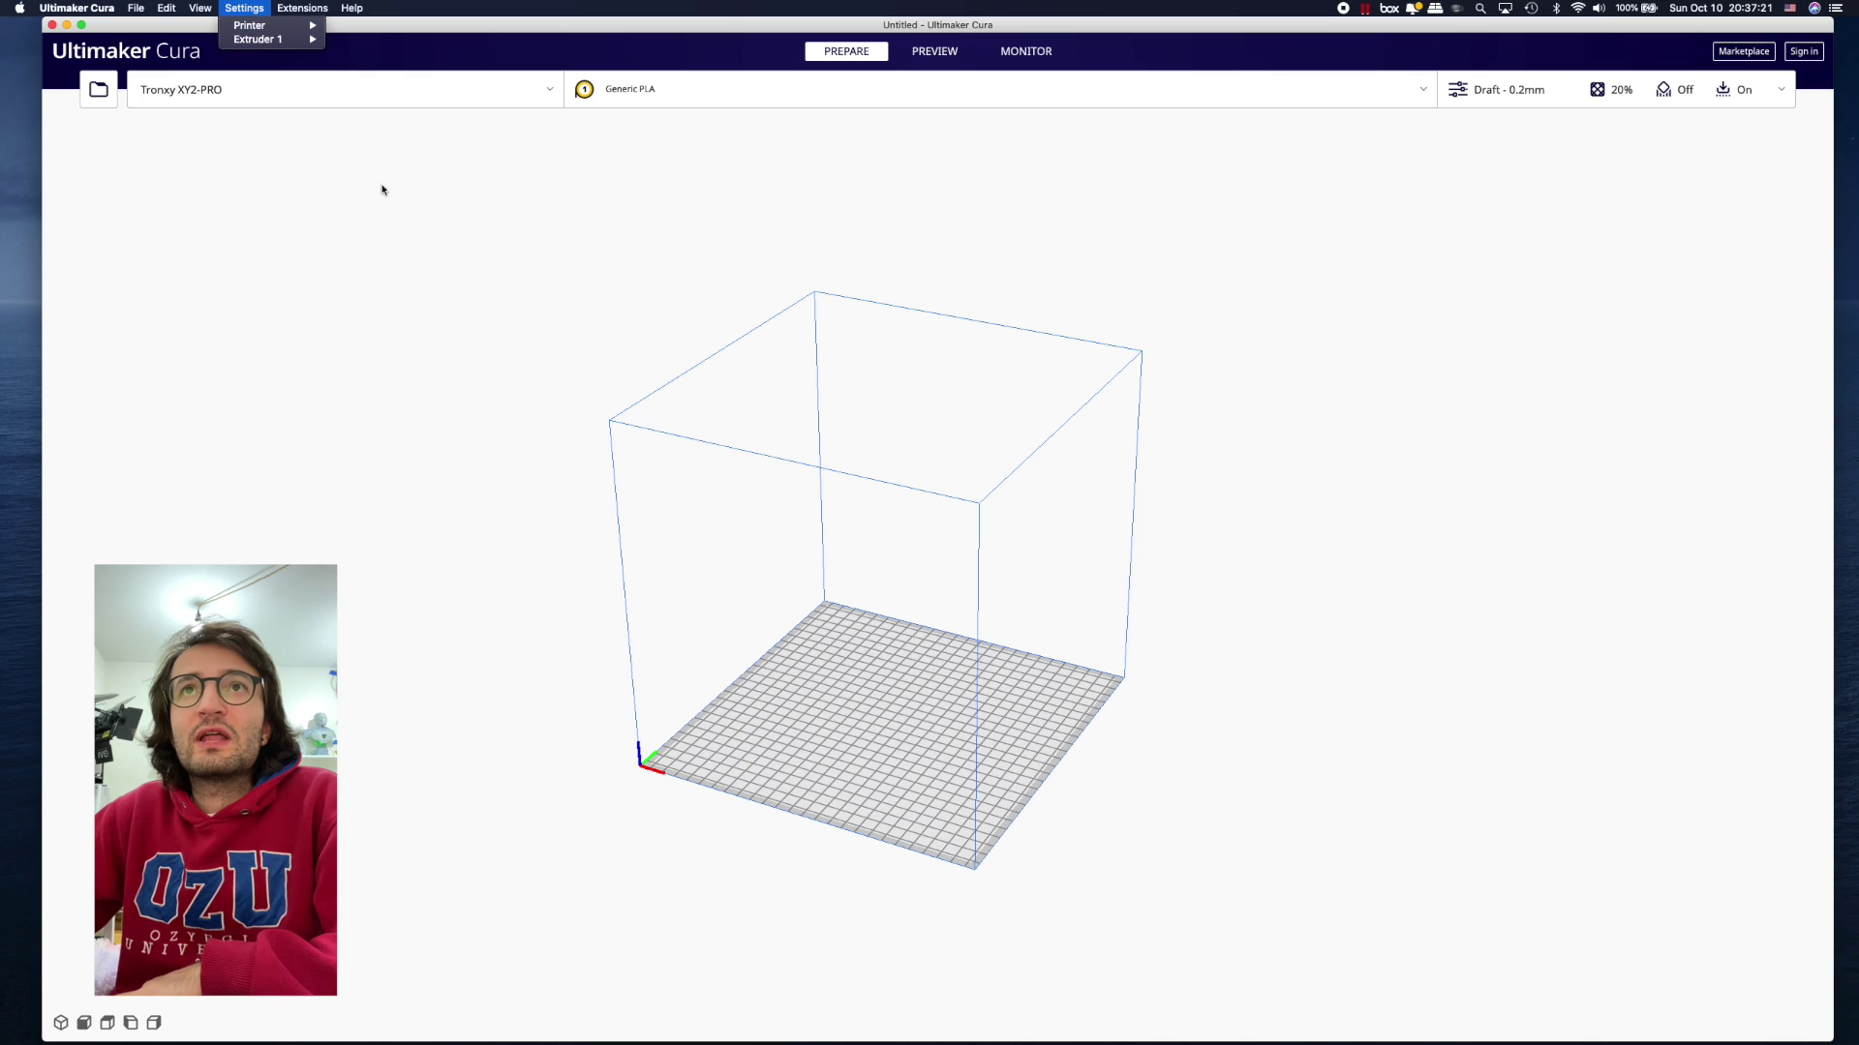
mouse_move(290, 26)
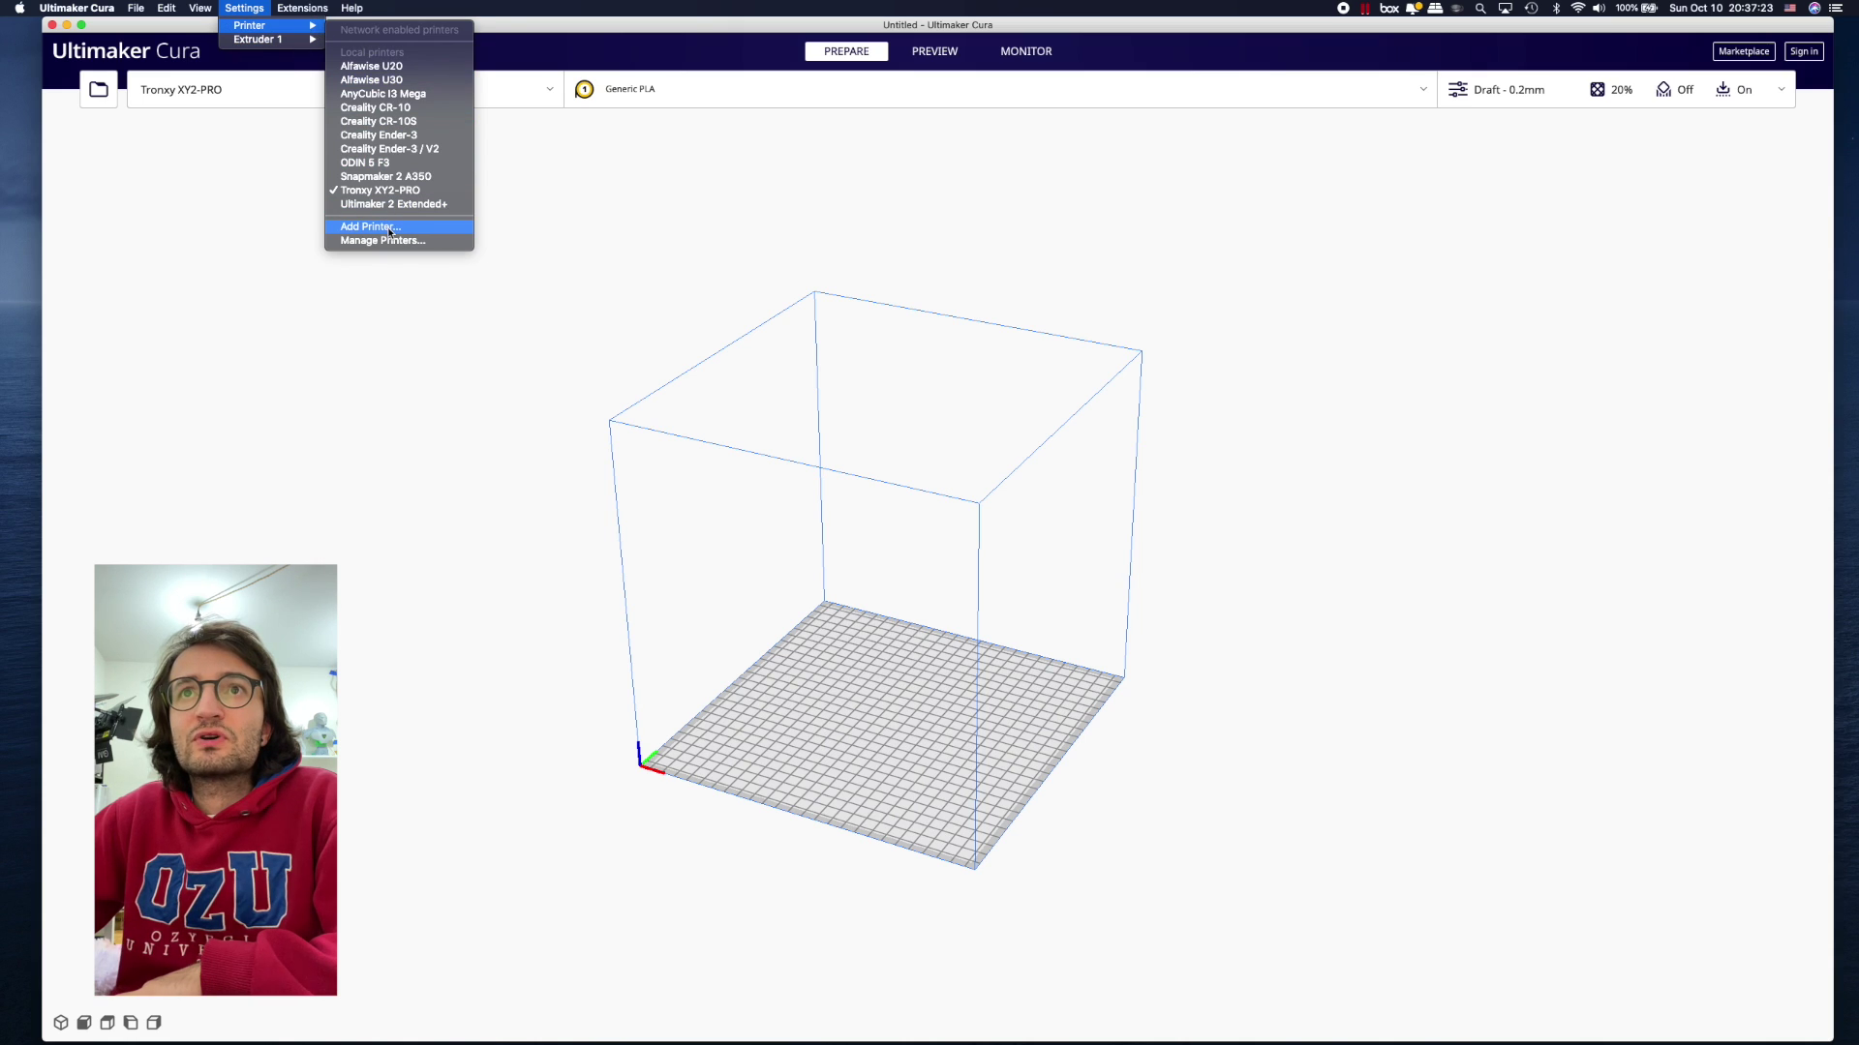
left_click(390, 228)
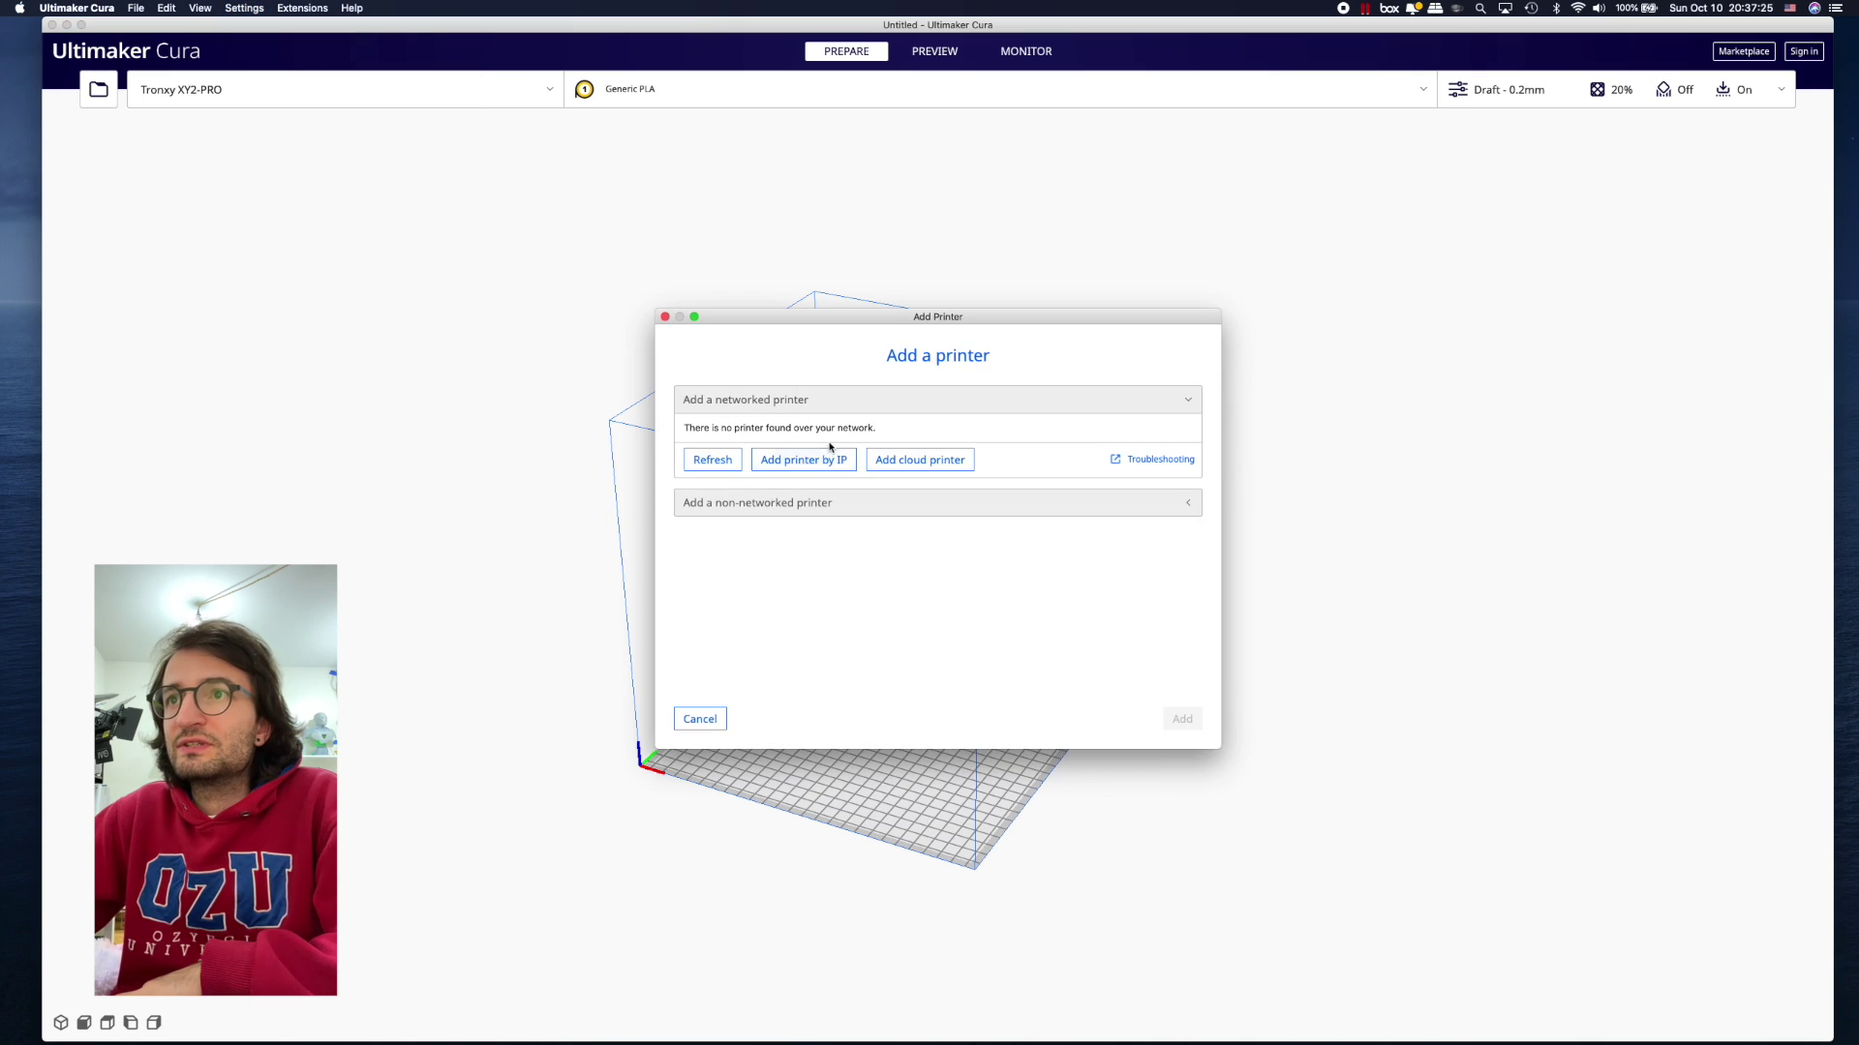
left_click(874, 505)
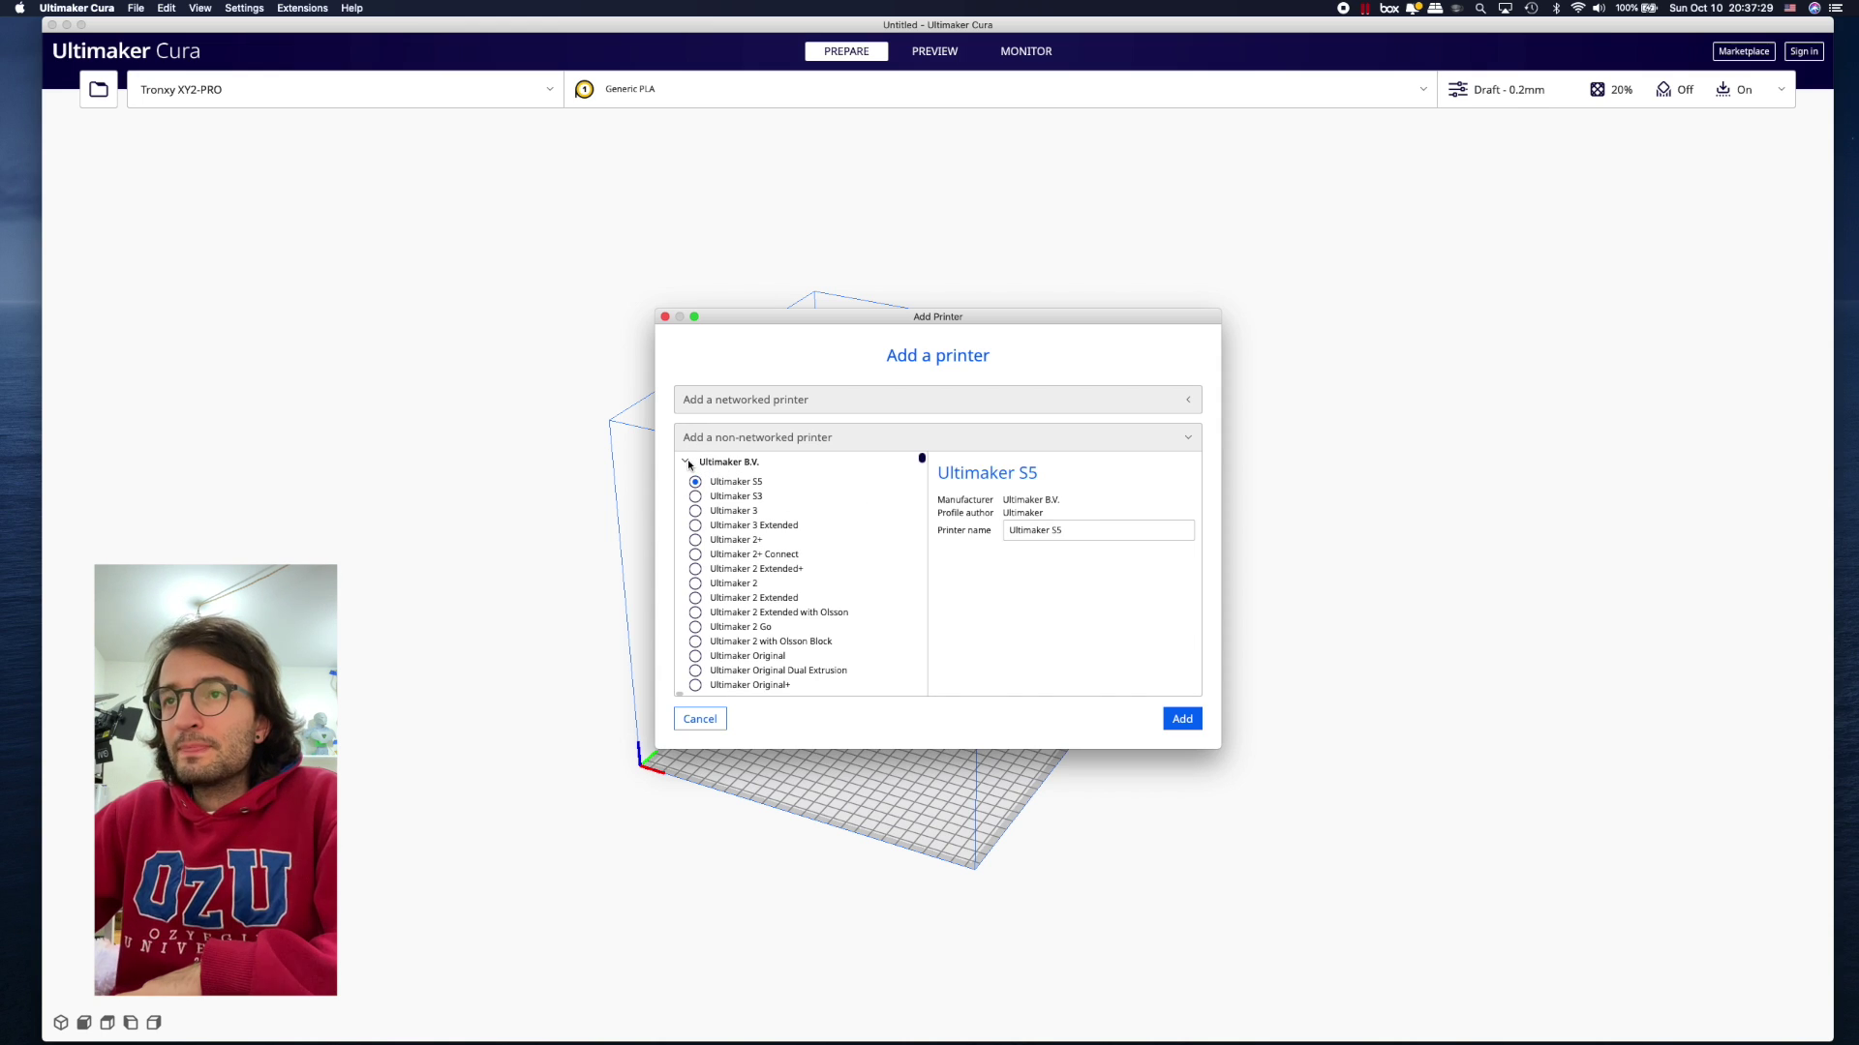
left_click(923, 458)
left_click_drag(923, 458, 938, 551)
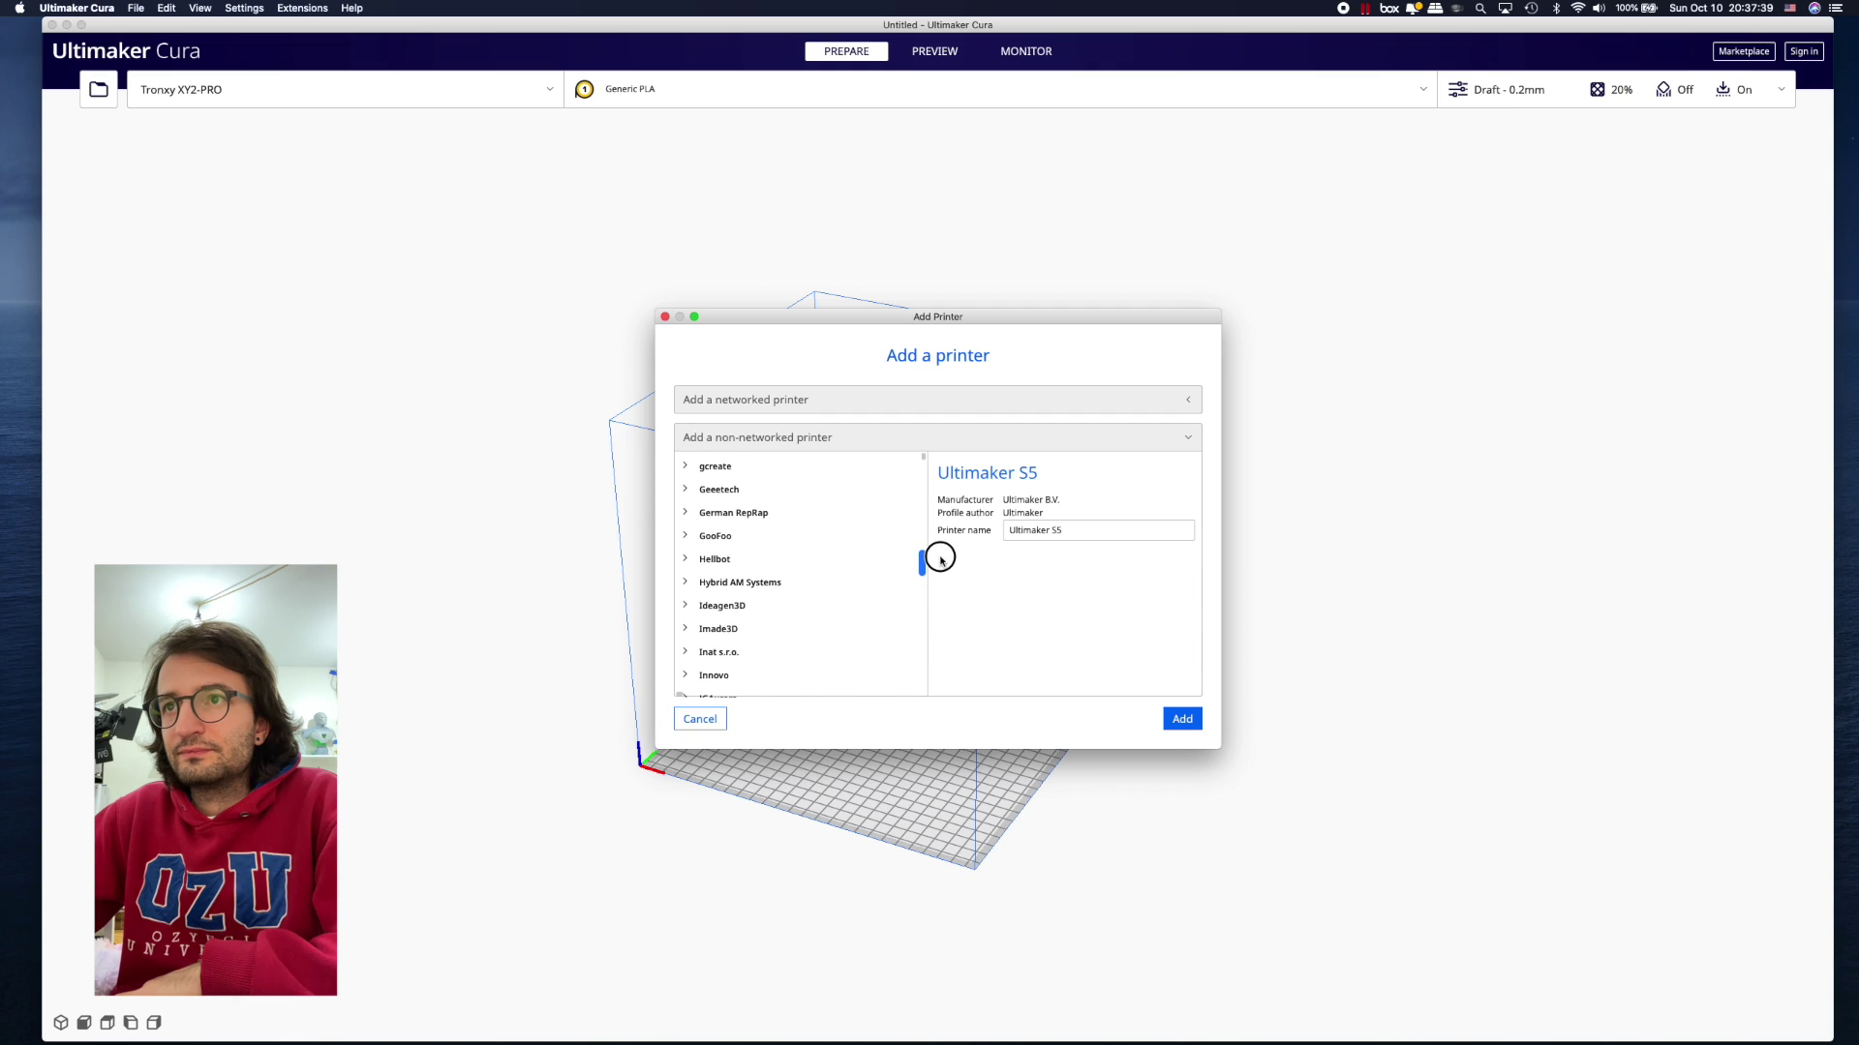
left_click(685, 480)
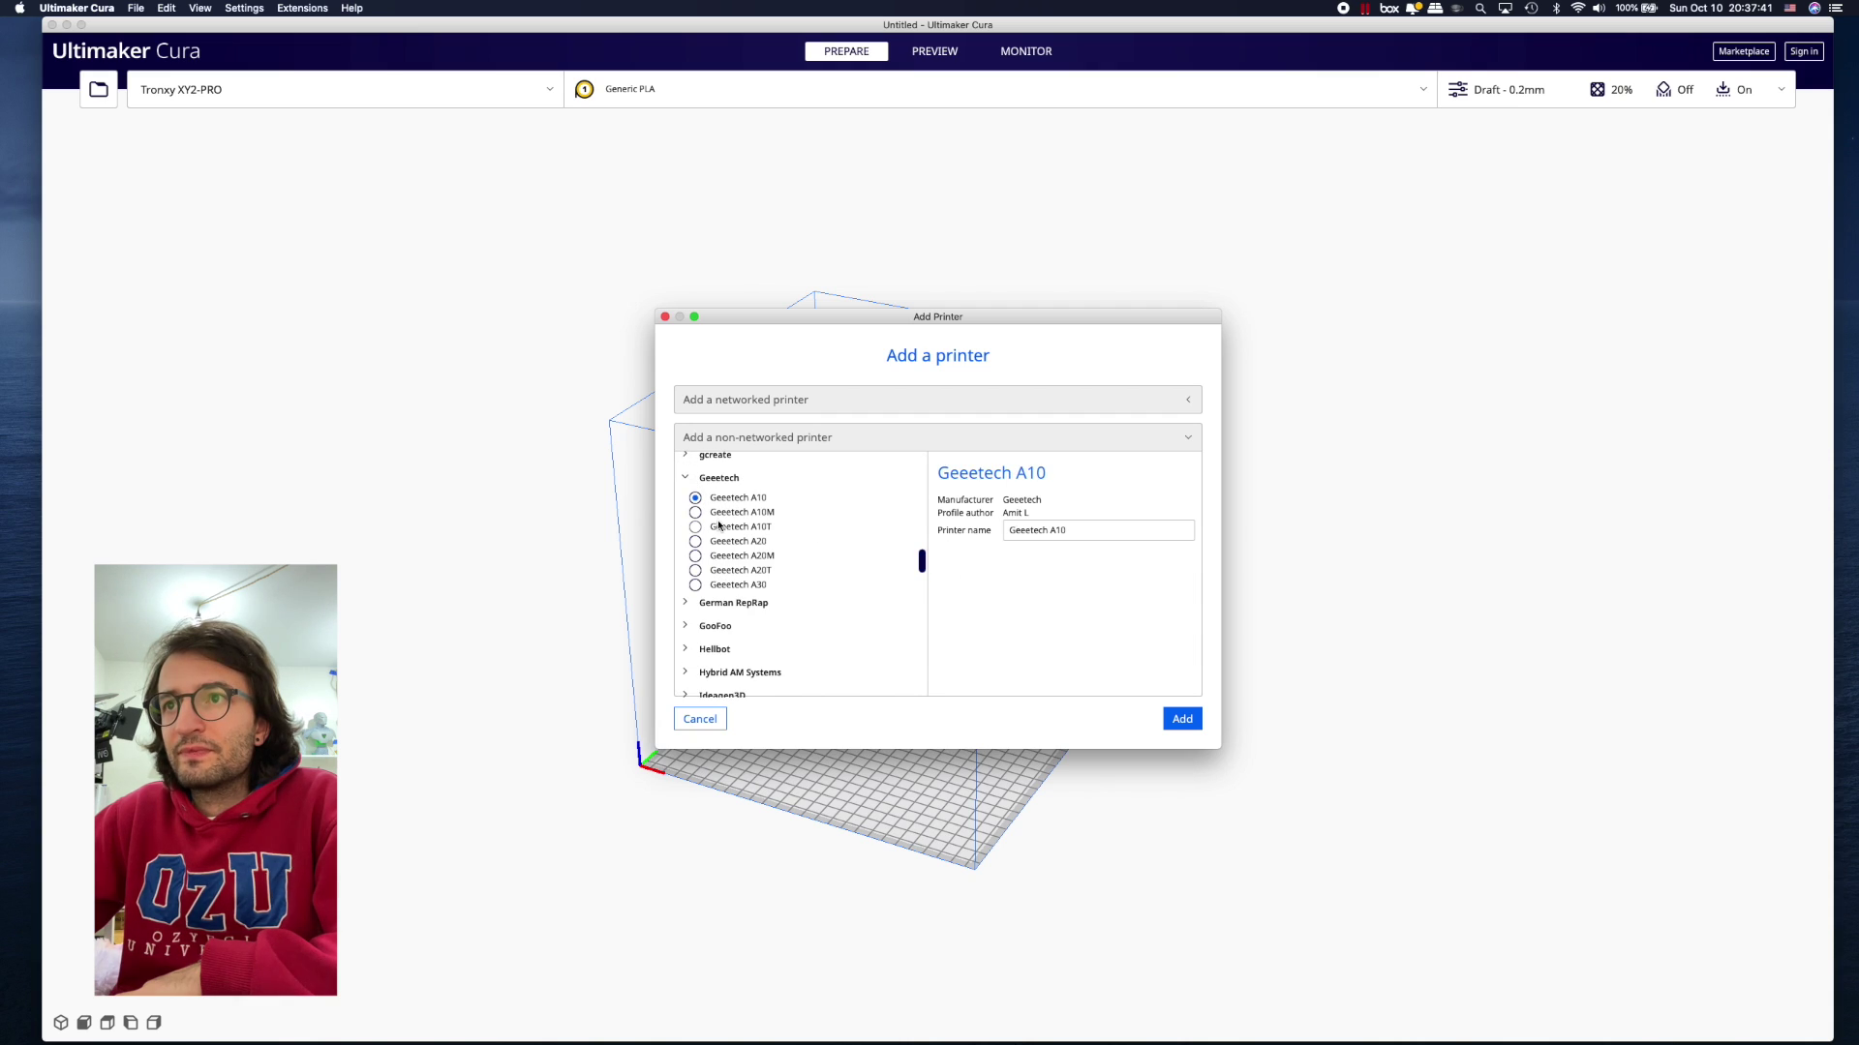
left_click(696, 556)
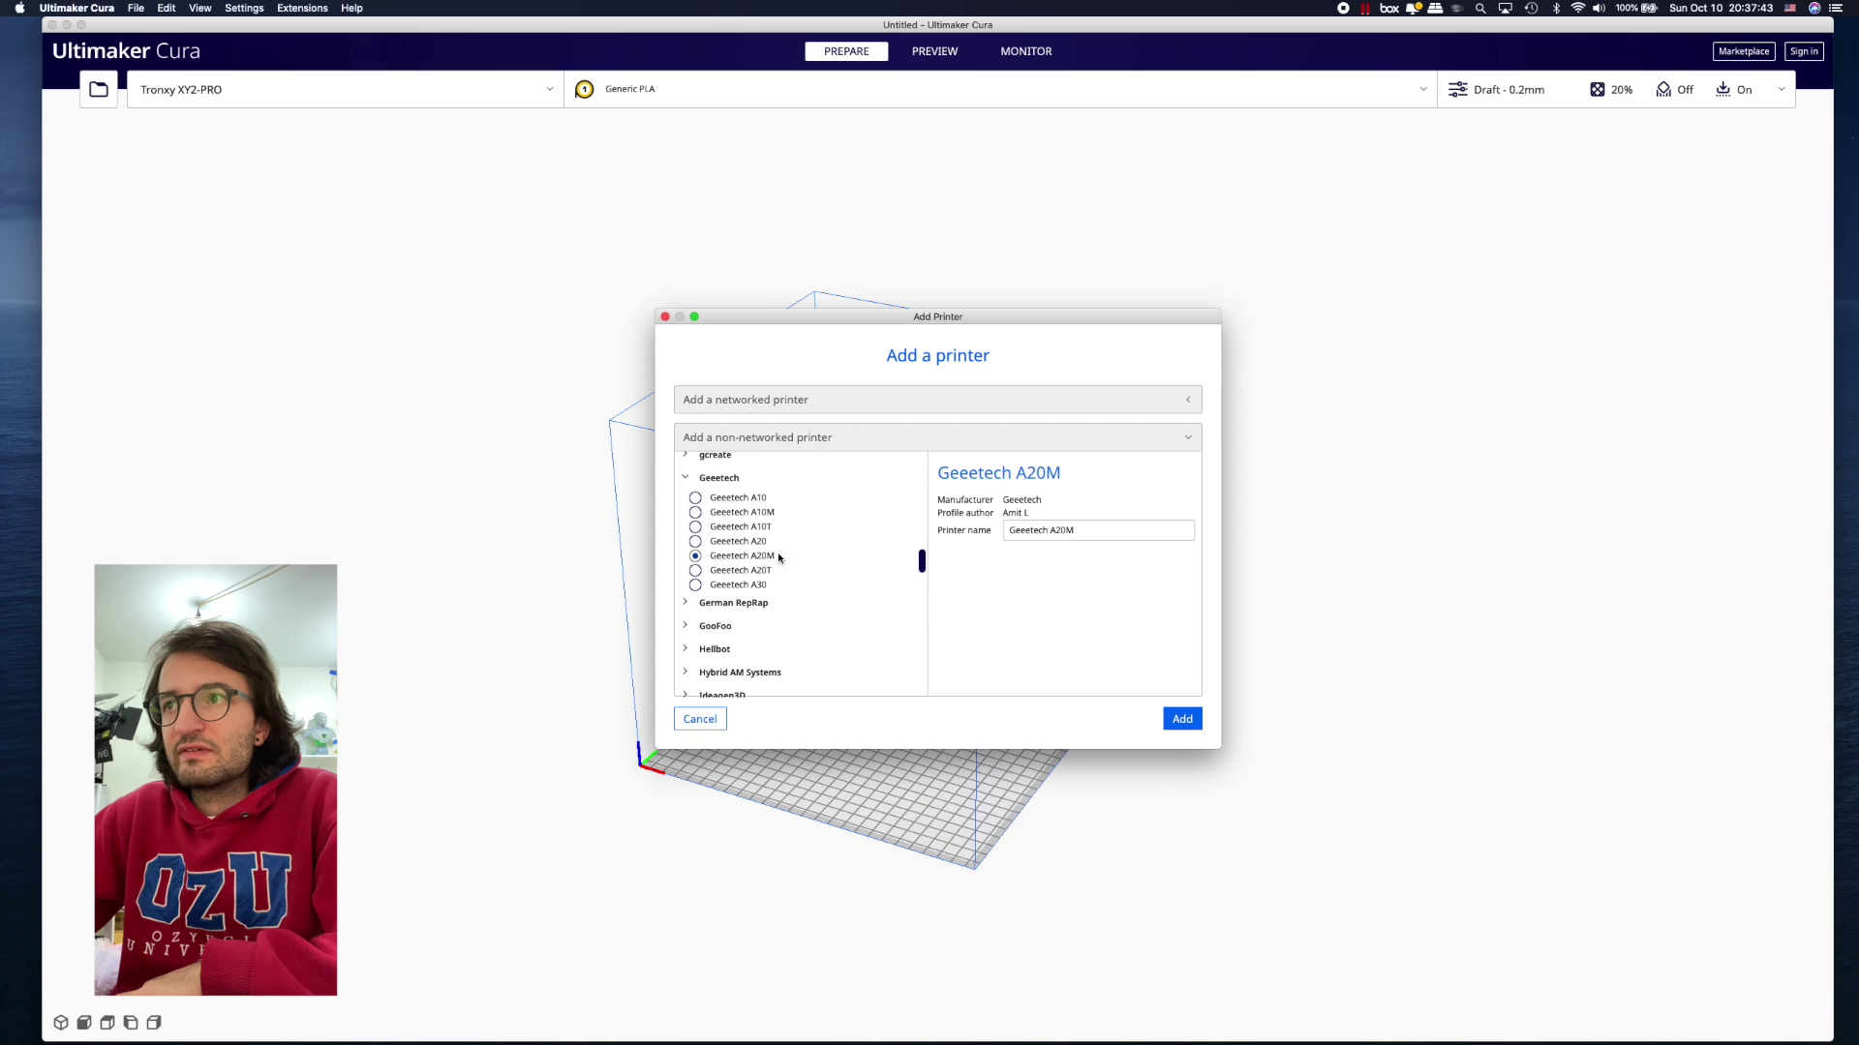
left_click(1182, 721)
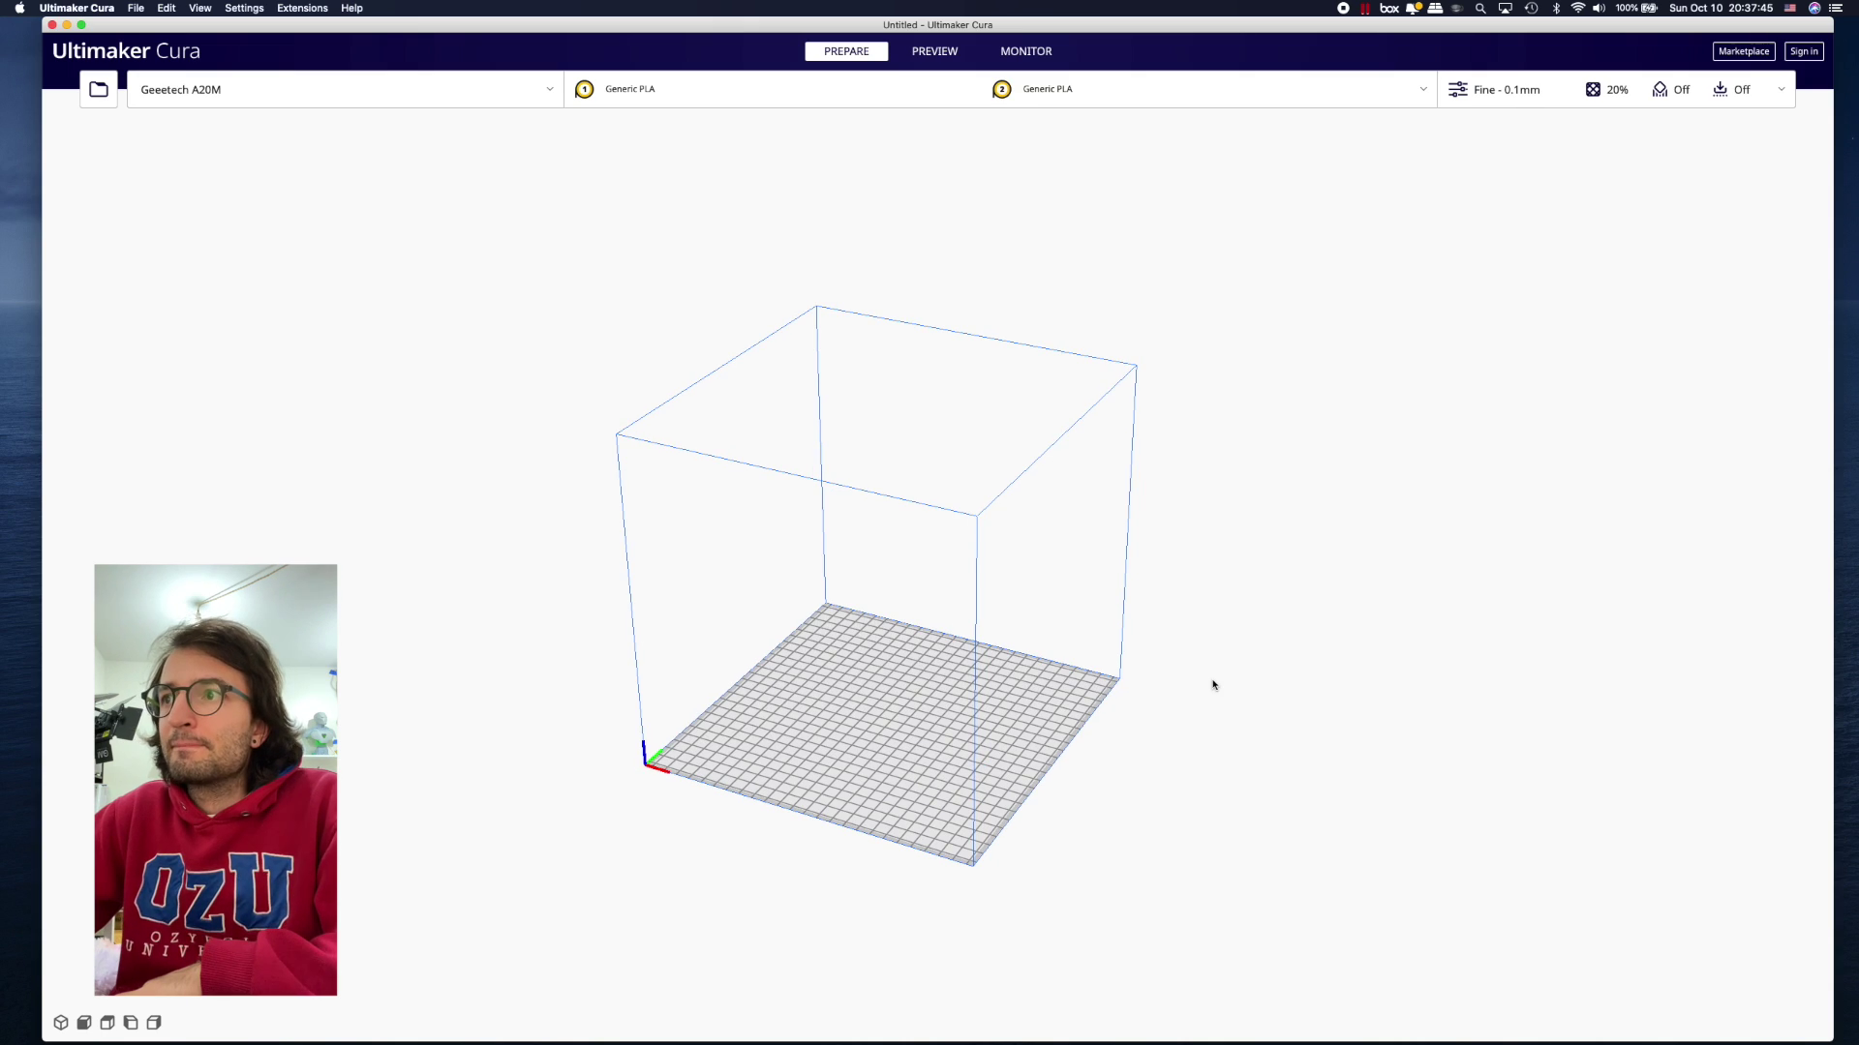
left_click(232, 90)
left_click(232, 90)
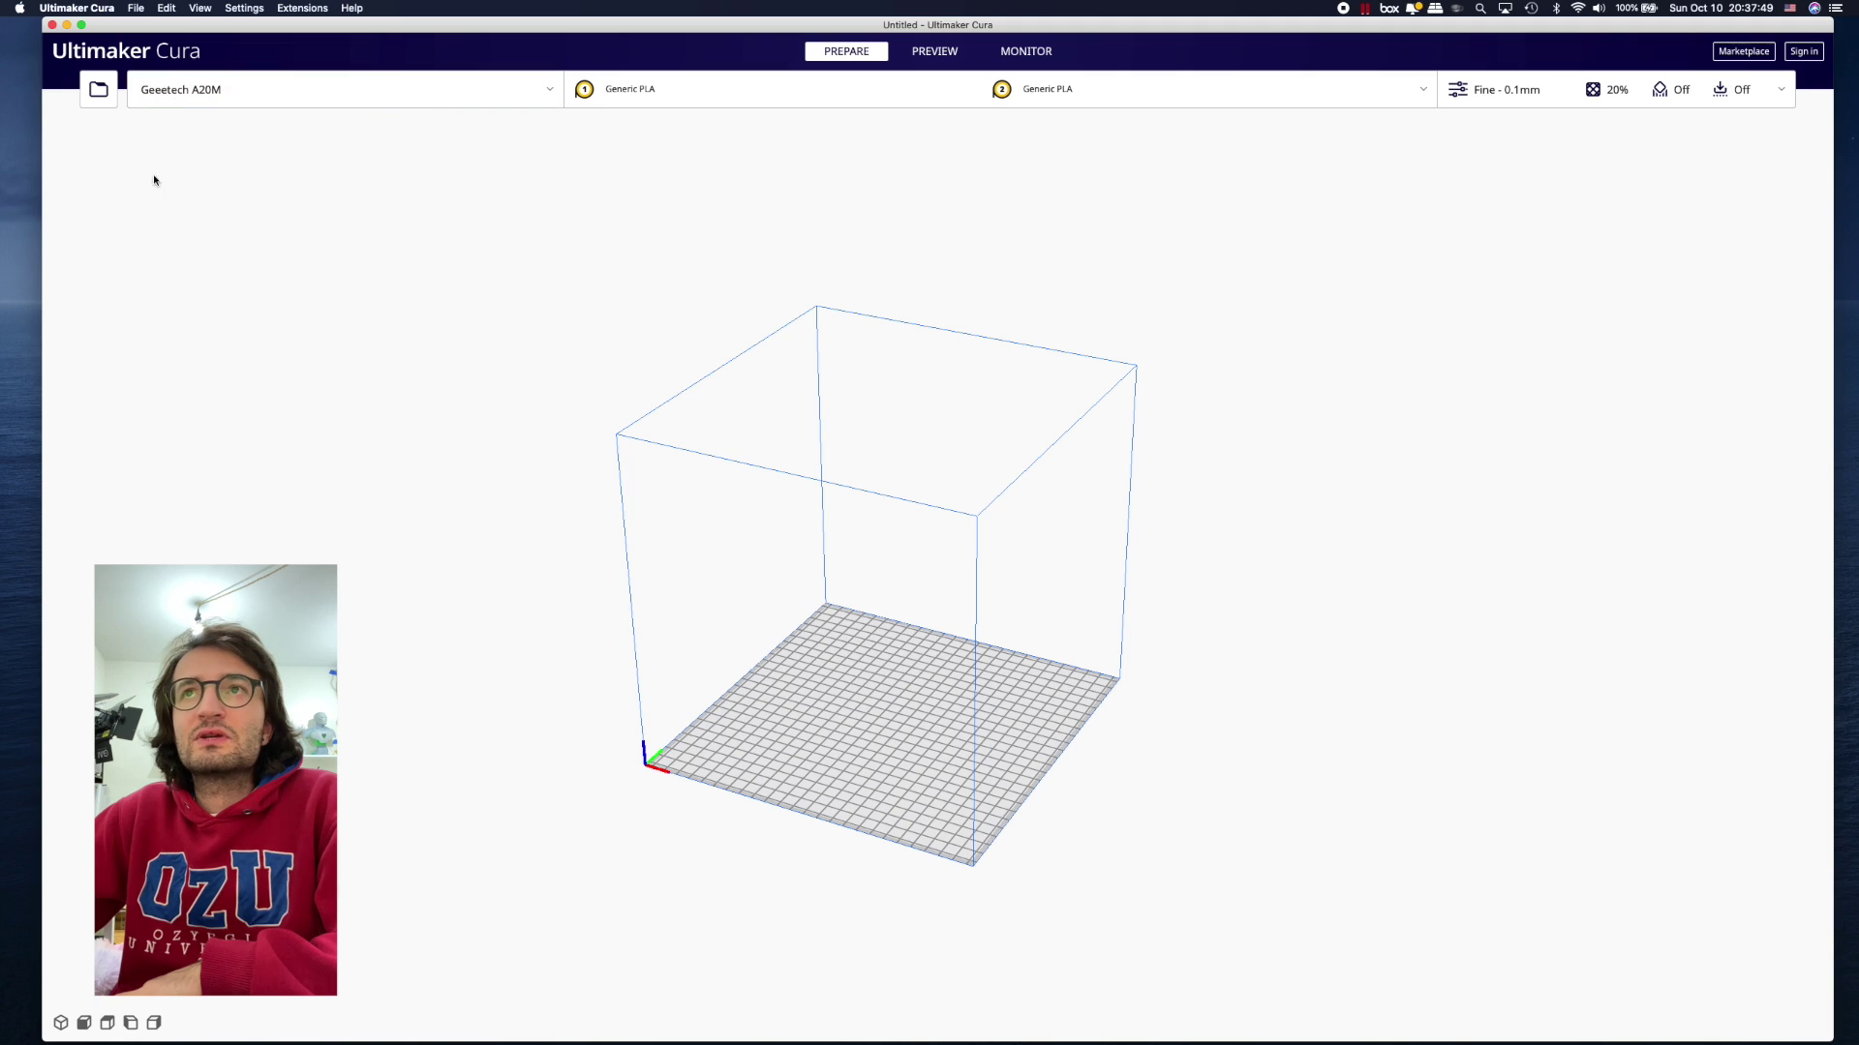
- Examine the enabled state and material settings of both extruders
left_click(754, 101)
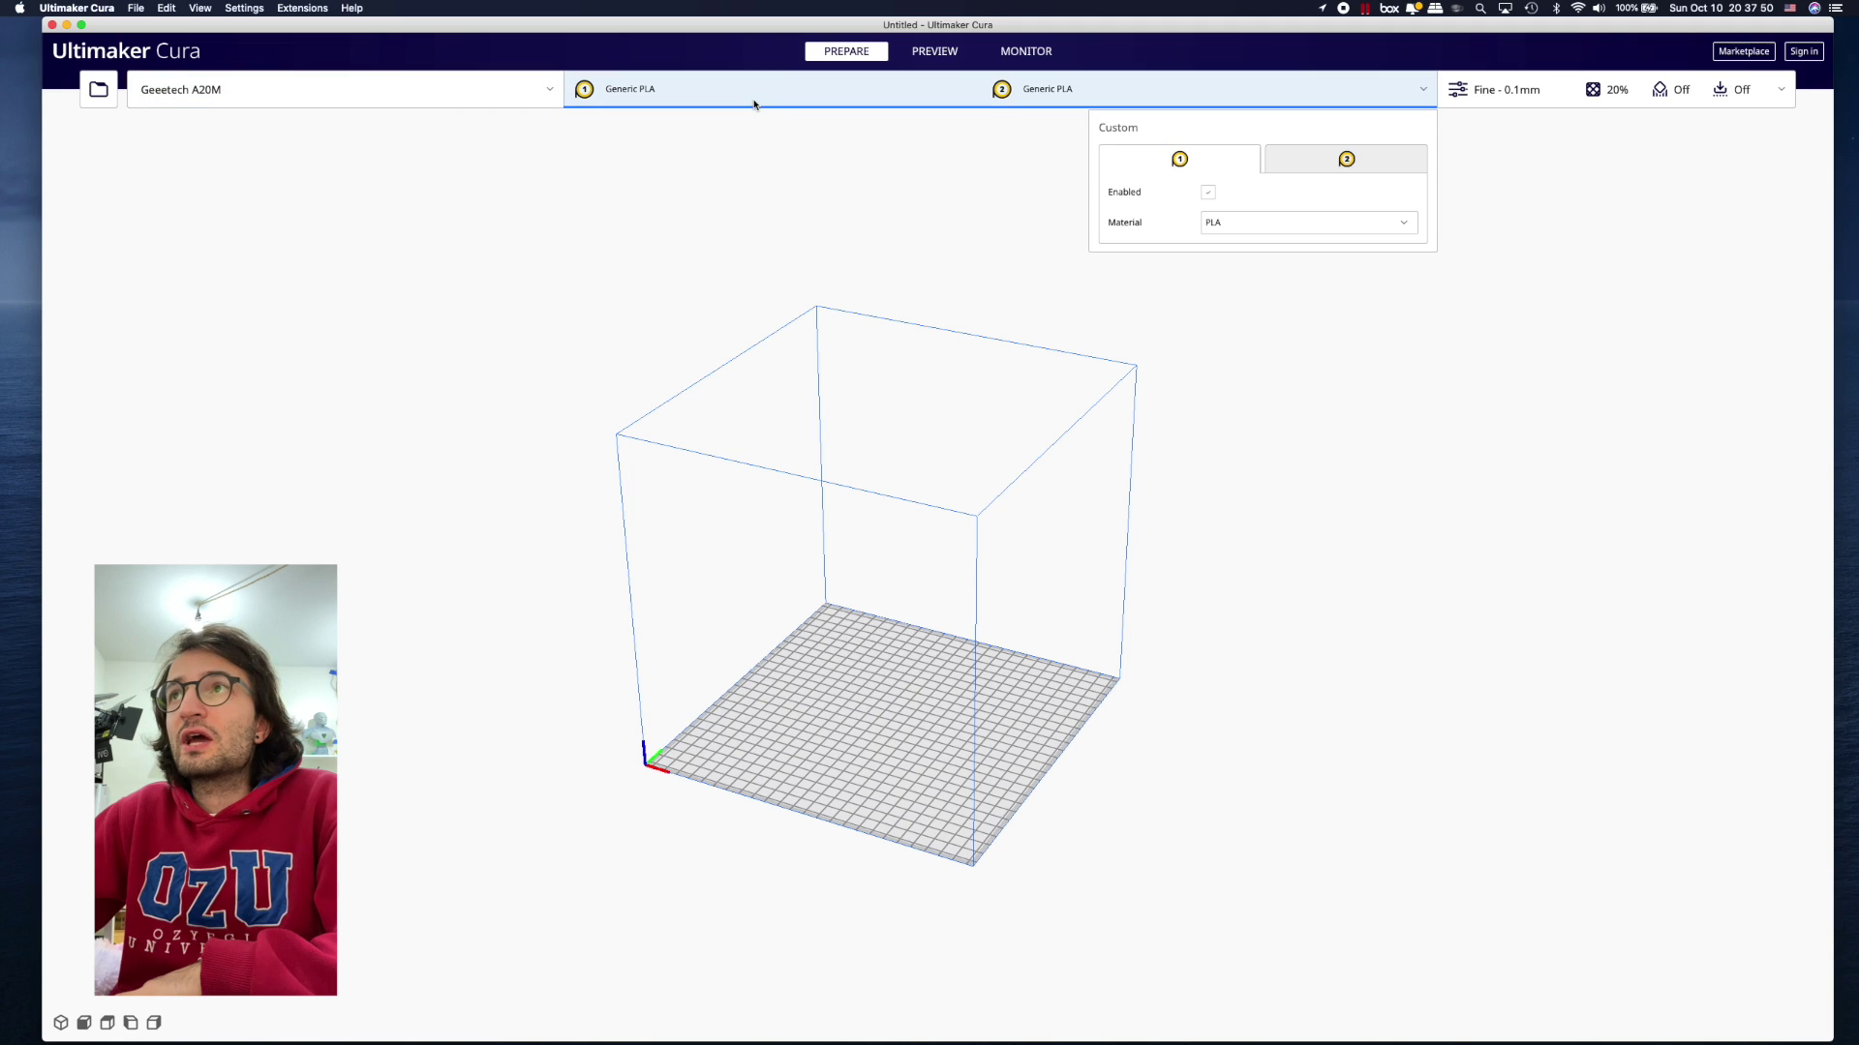
left_click(1307, 164)
left_click(1229, 162)
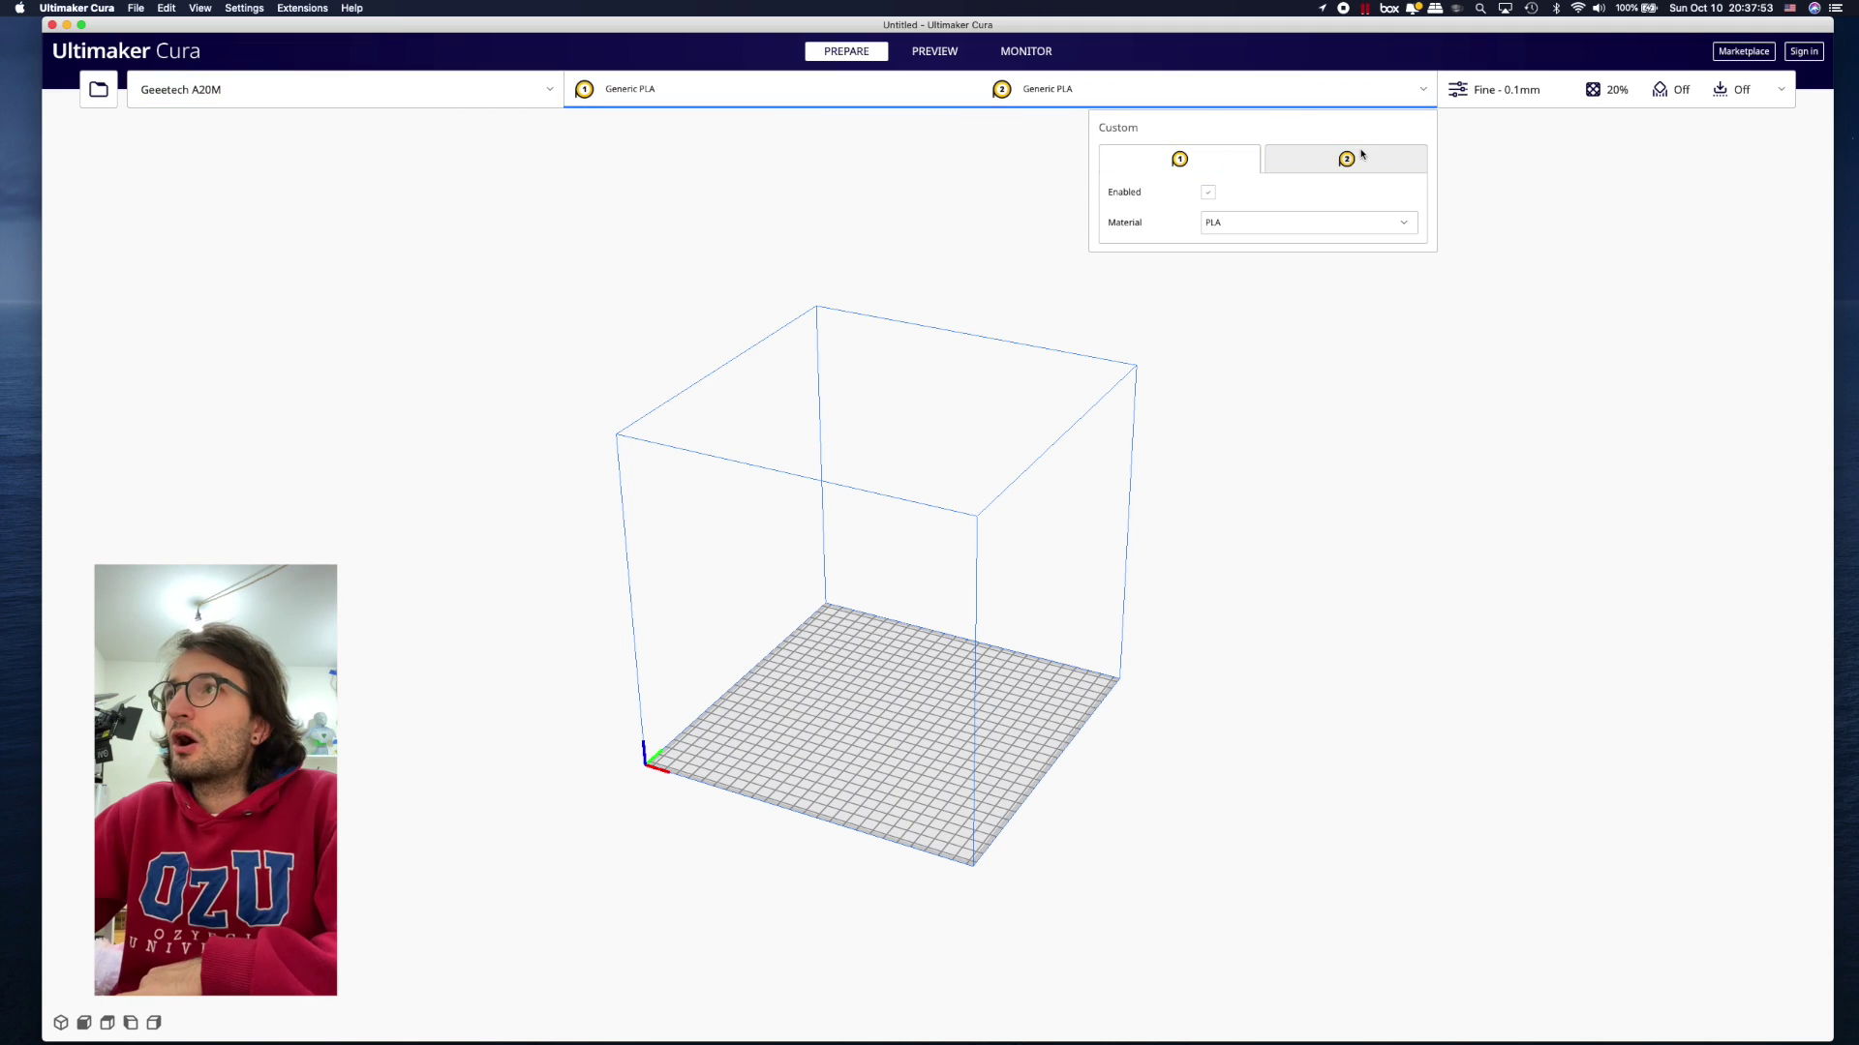
left_click(1380, 409)
- Import the GA_Giroid_vase model onto the build plate
scroll(676, 636, "up", 5)
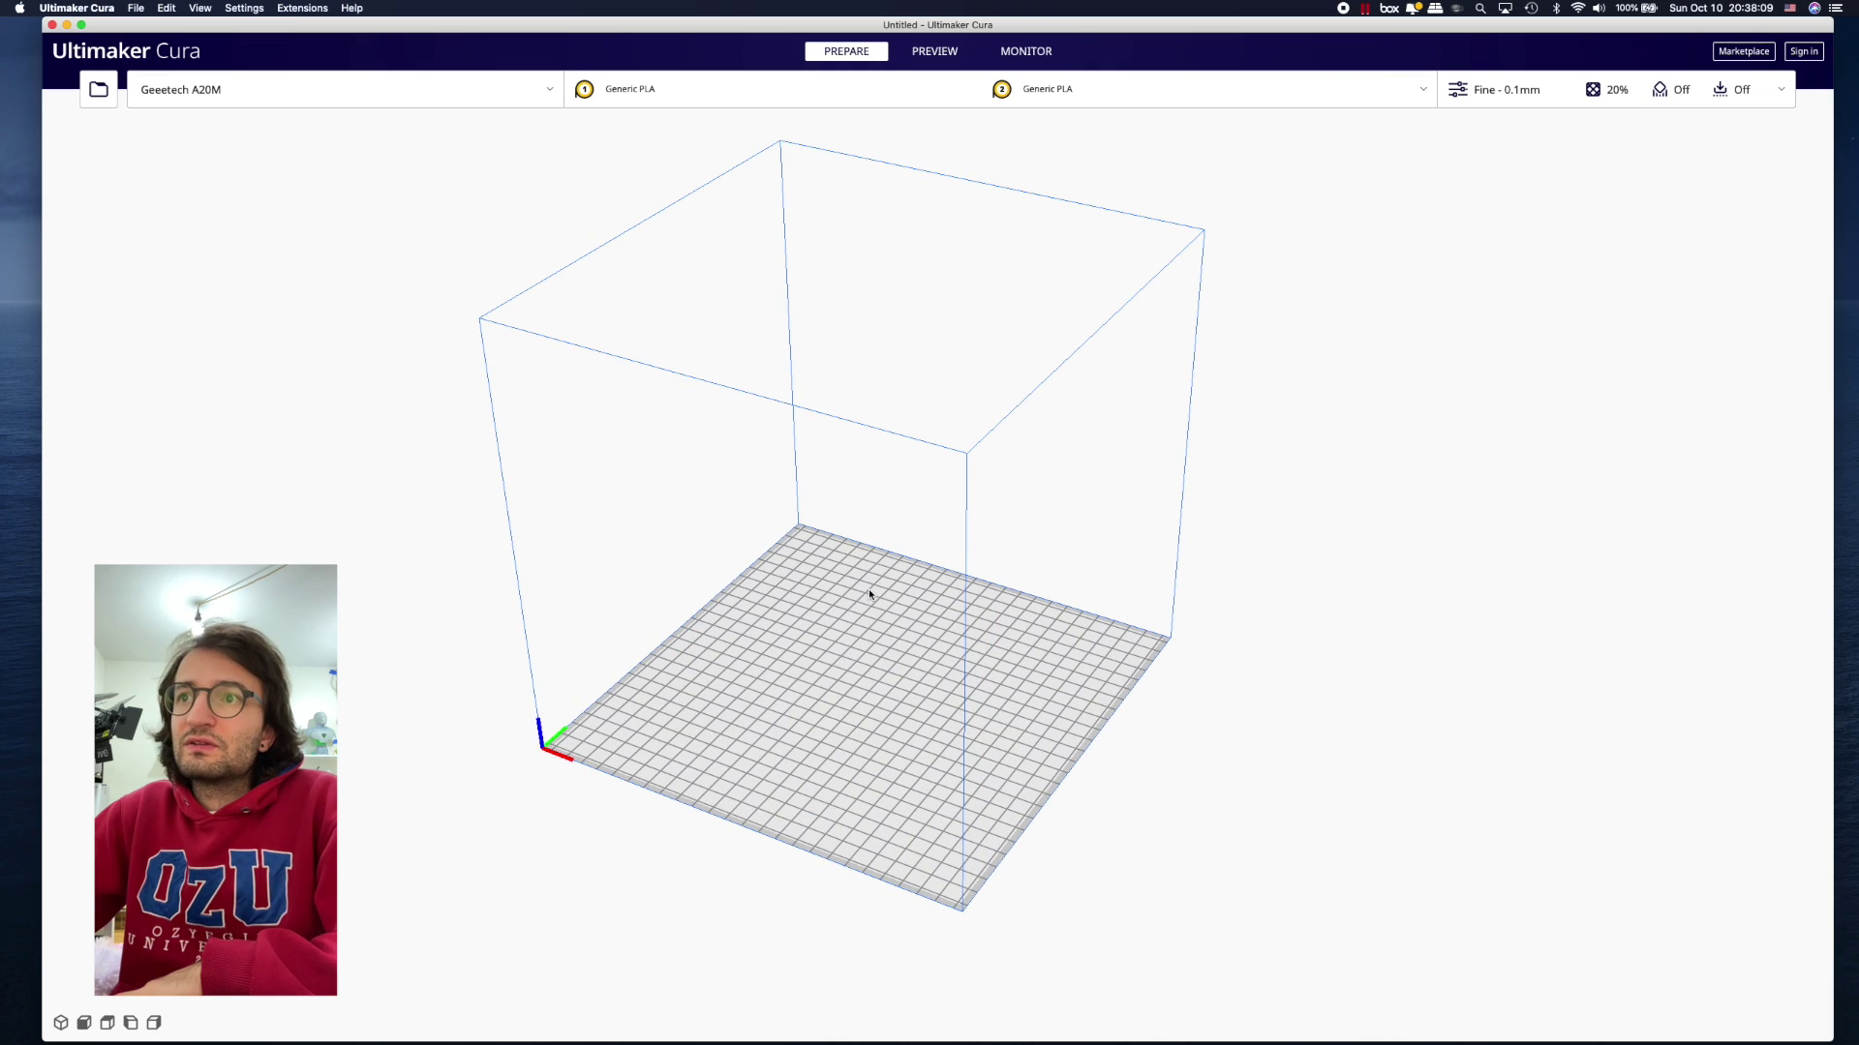
scroll(869, 588, "up", 2)
middle_click_drag(870, 578, 954, 696)
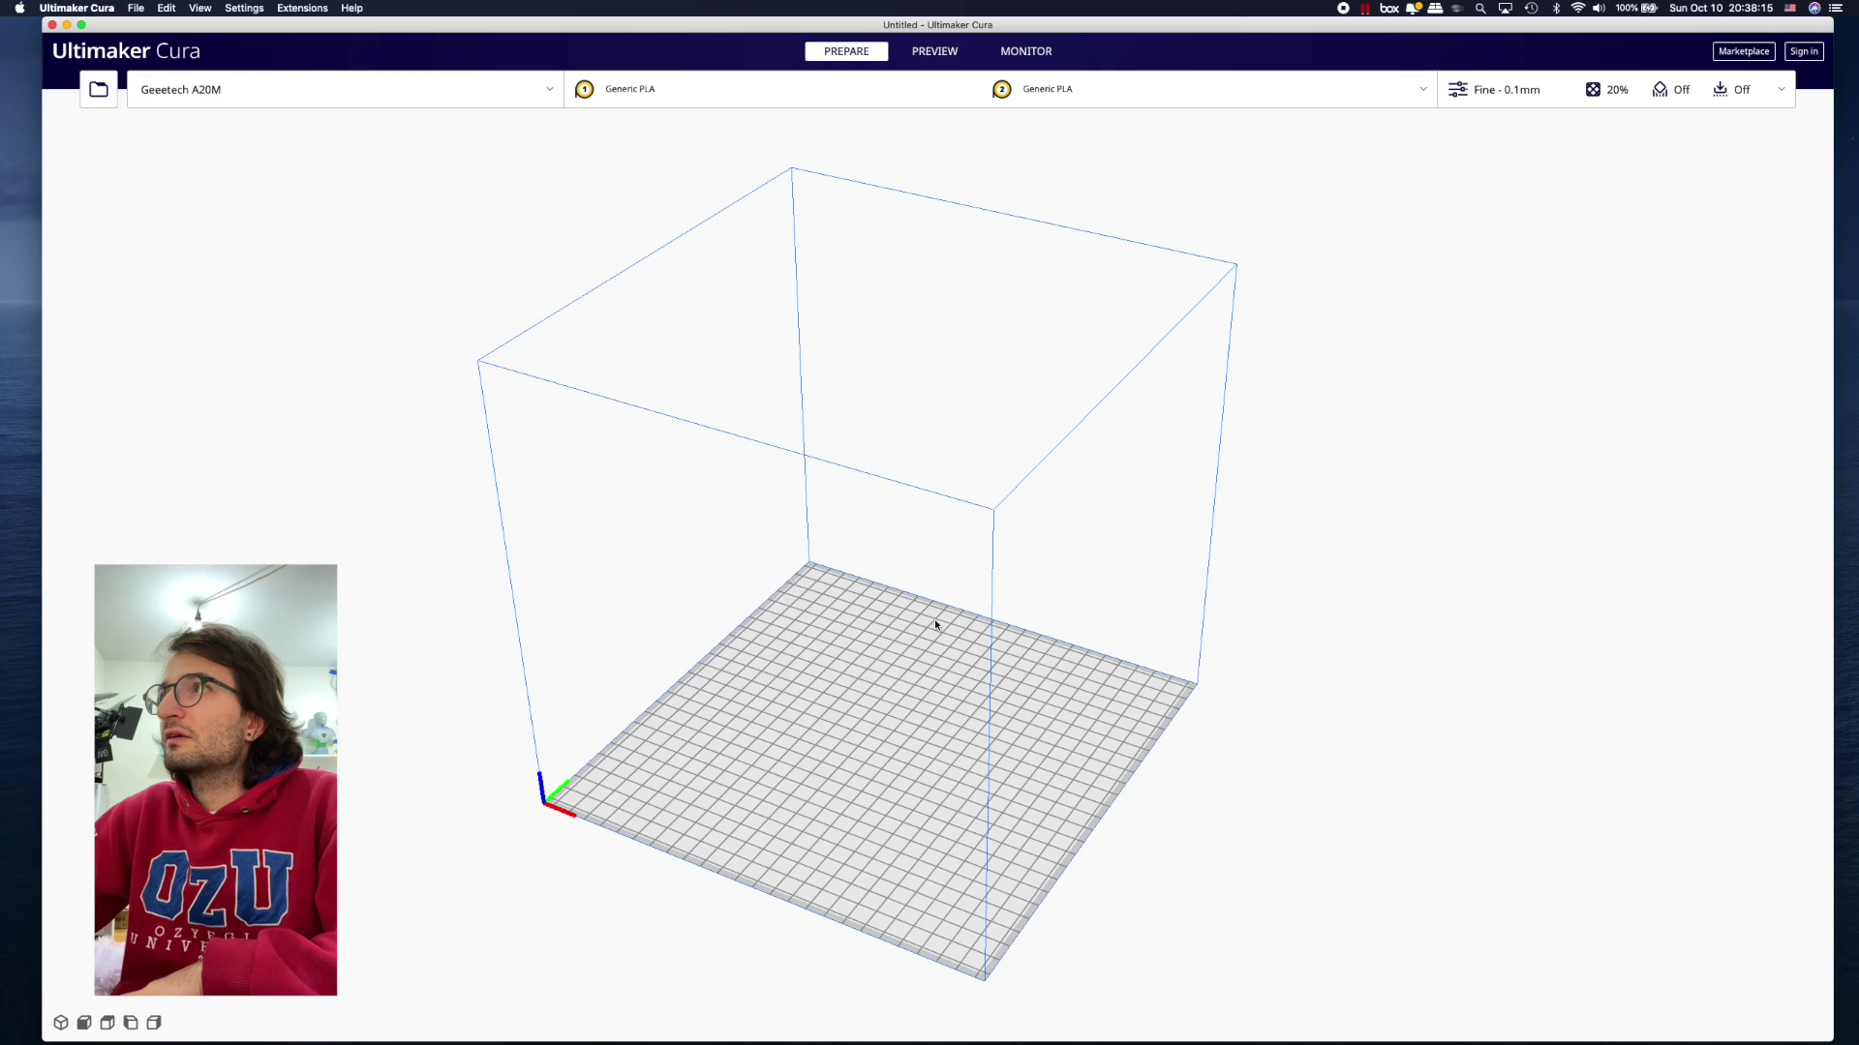
right_click_drag(623, 683, 623, 659)
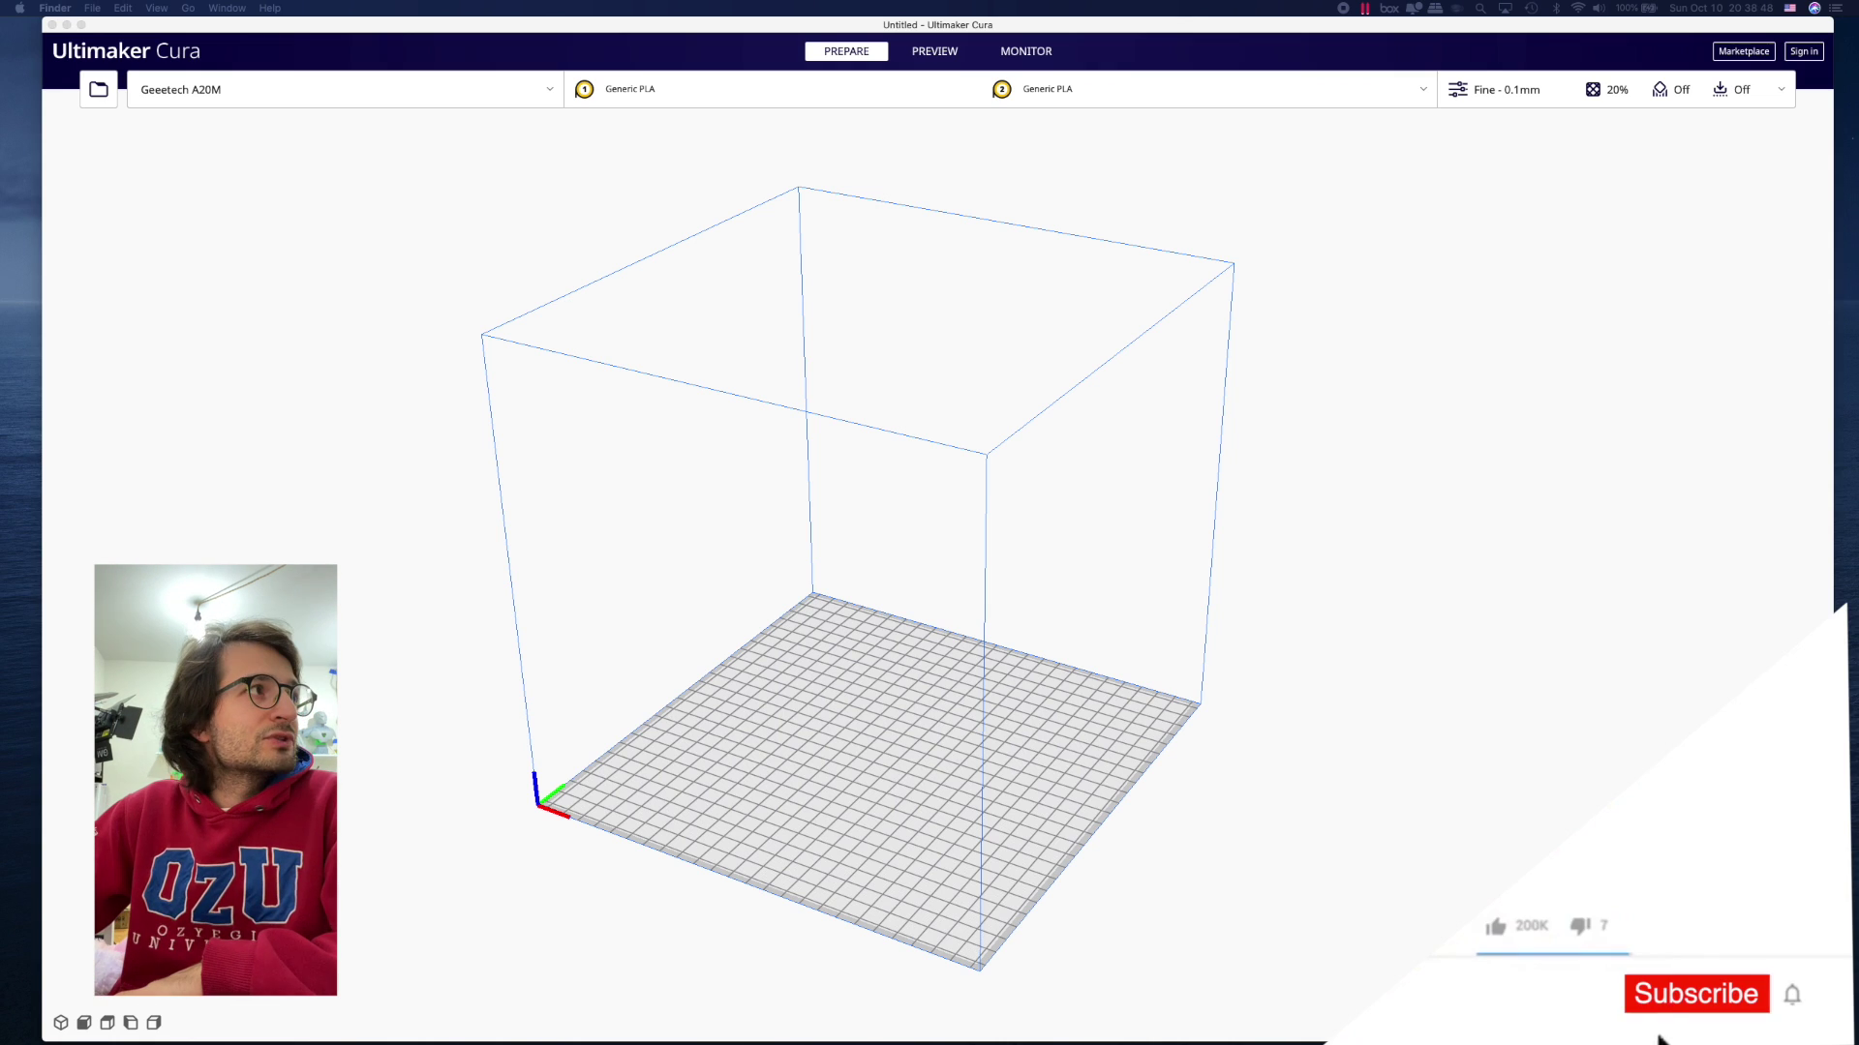
left_click_drag(78, 517, 868, 631)
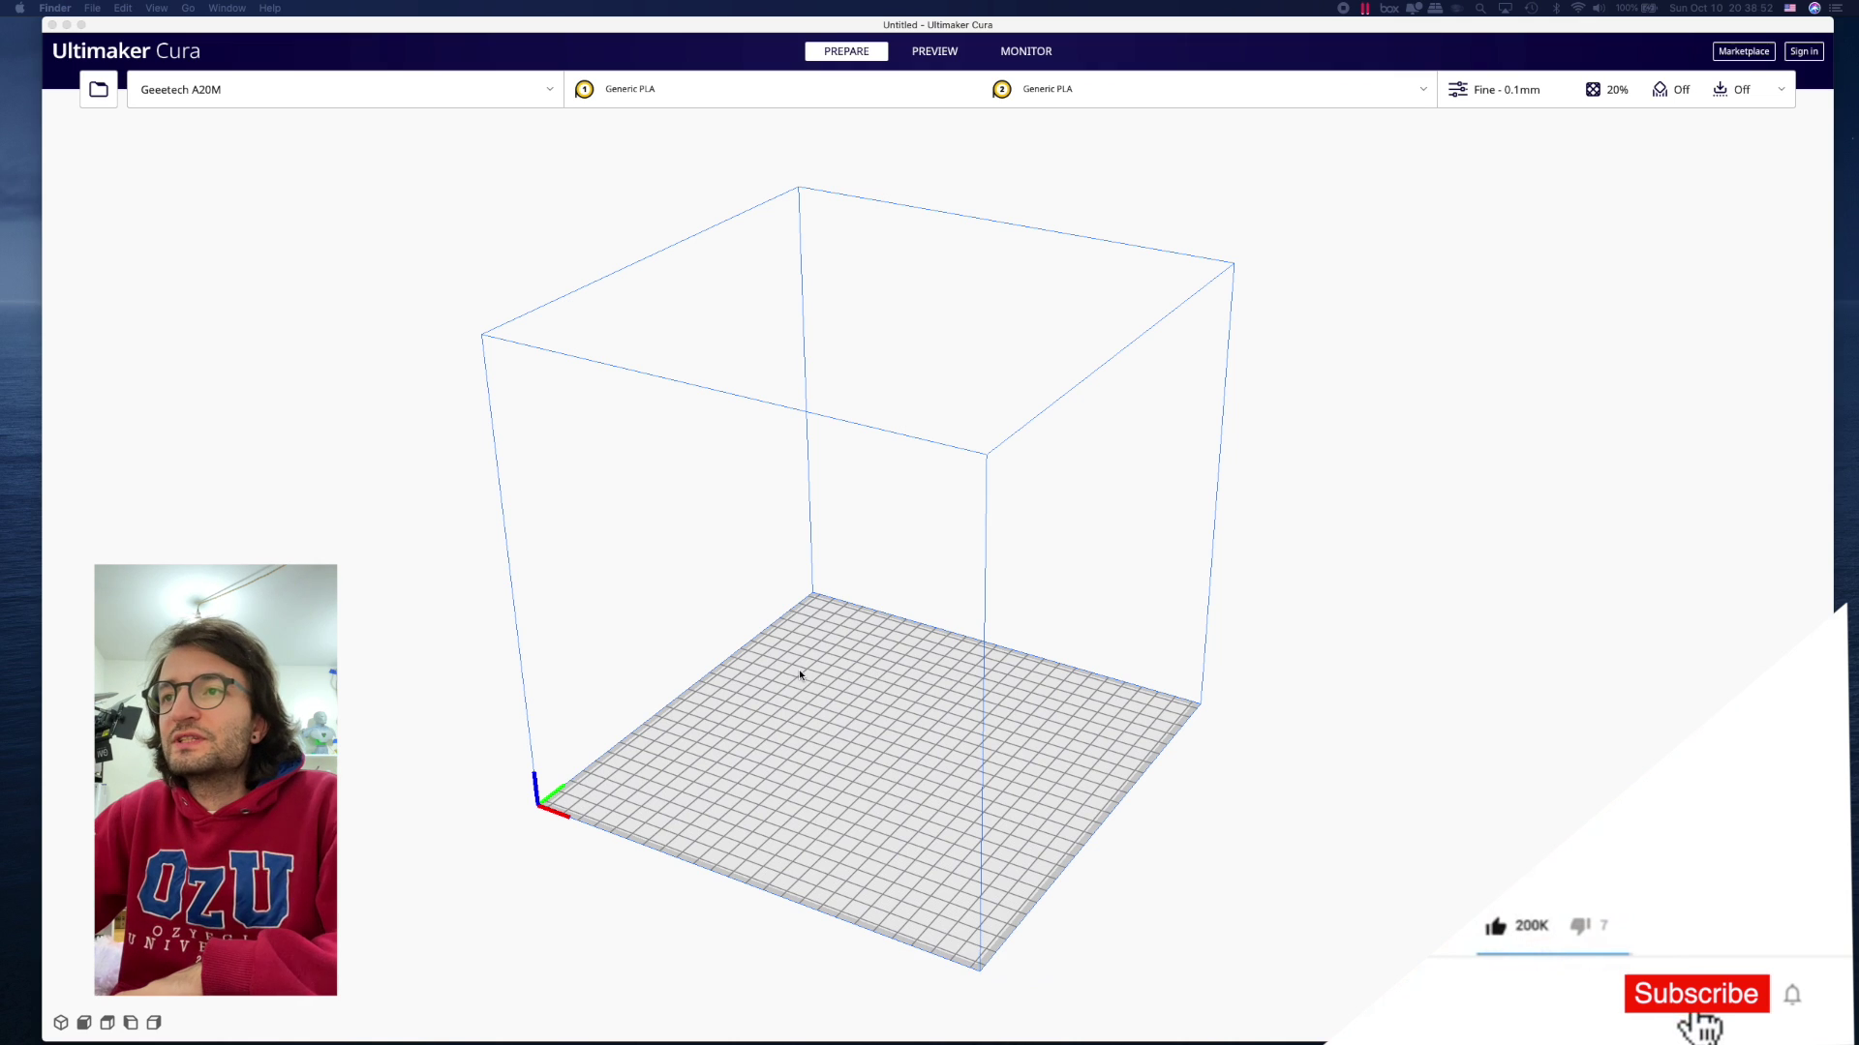
left_click(920, 775)
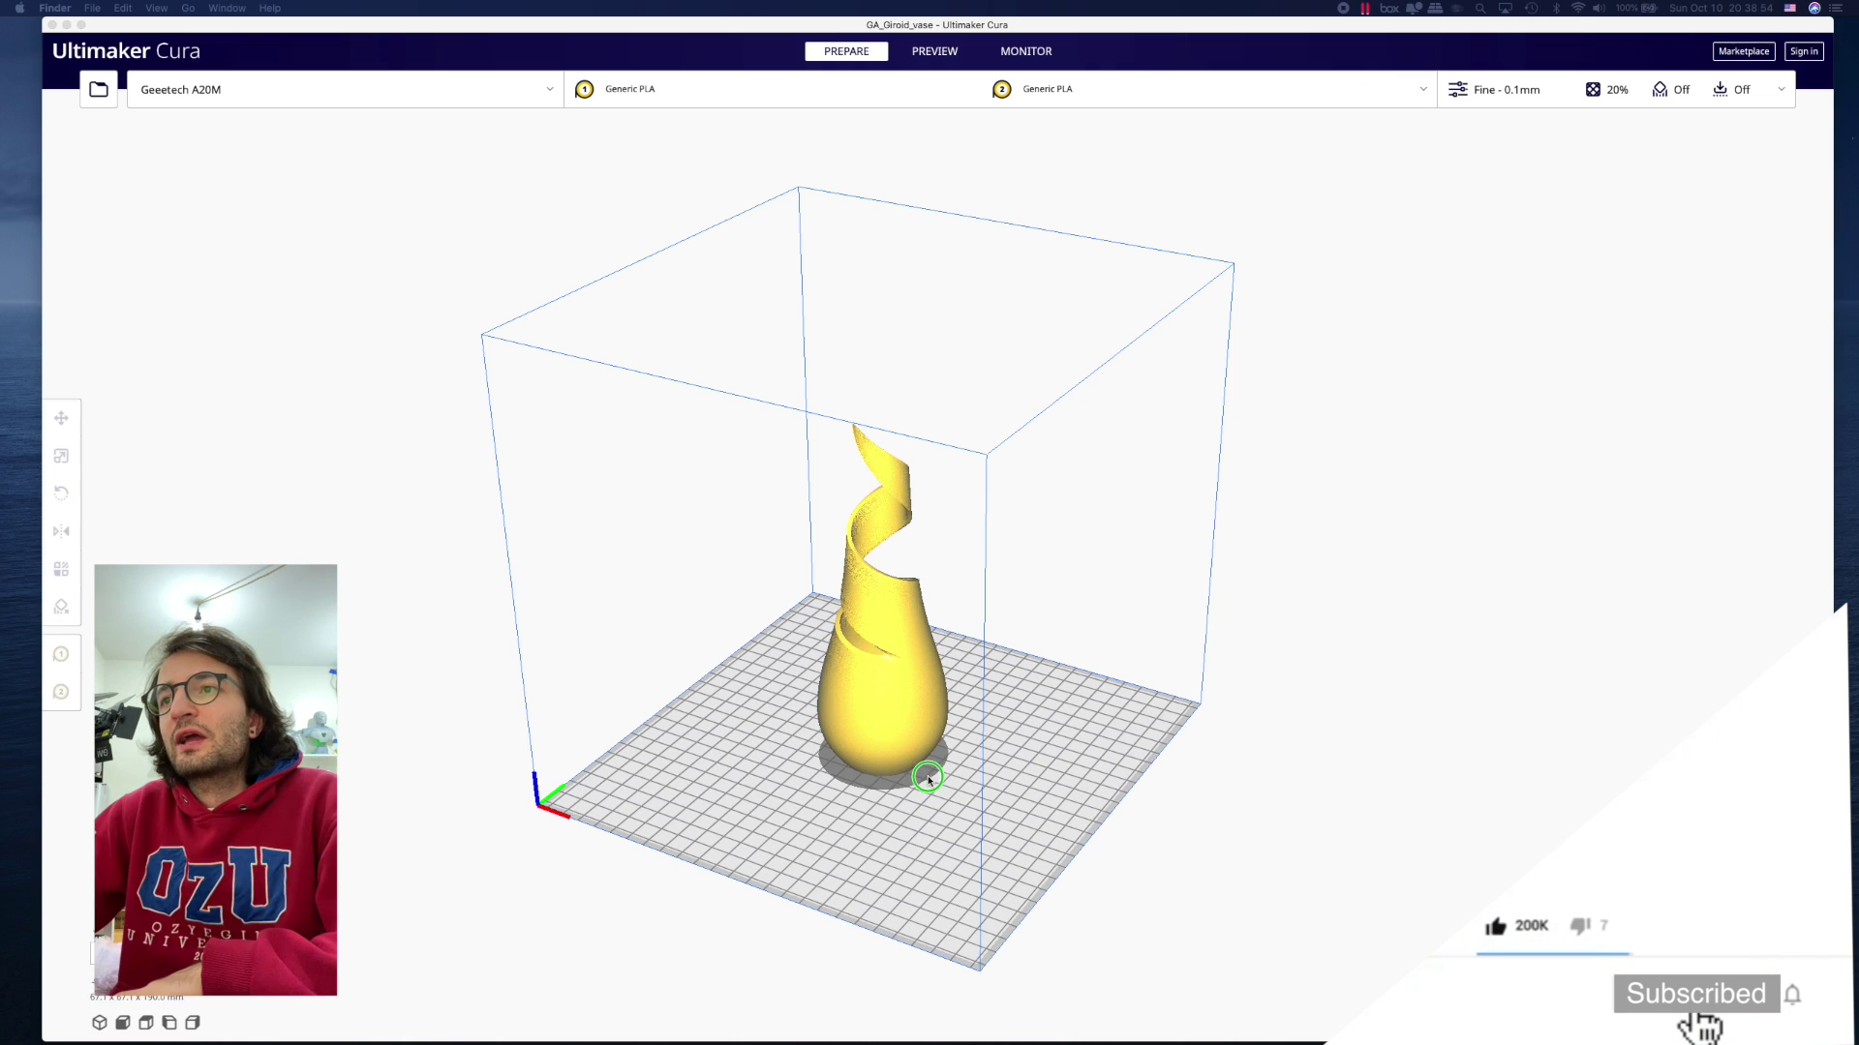
right_click_drag(921, 776, 879, 695)
left_click(879, 693)
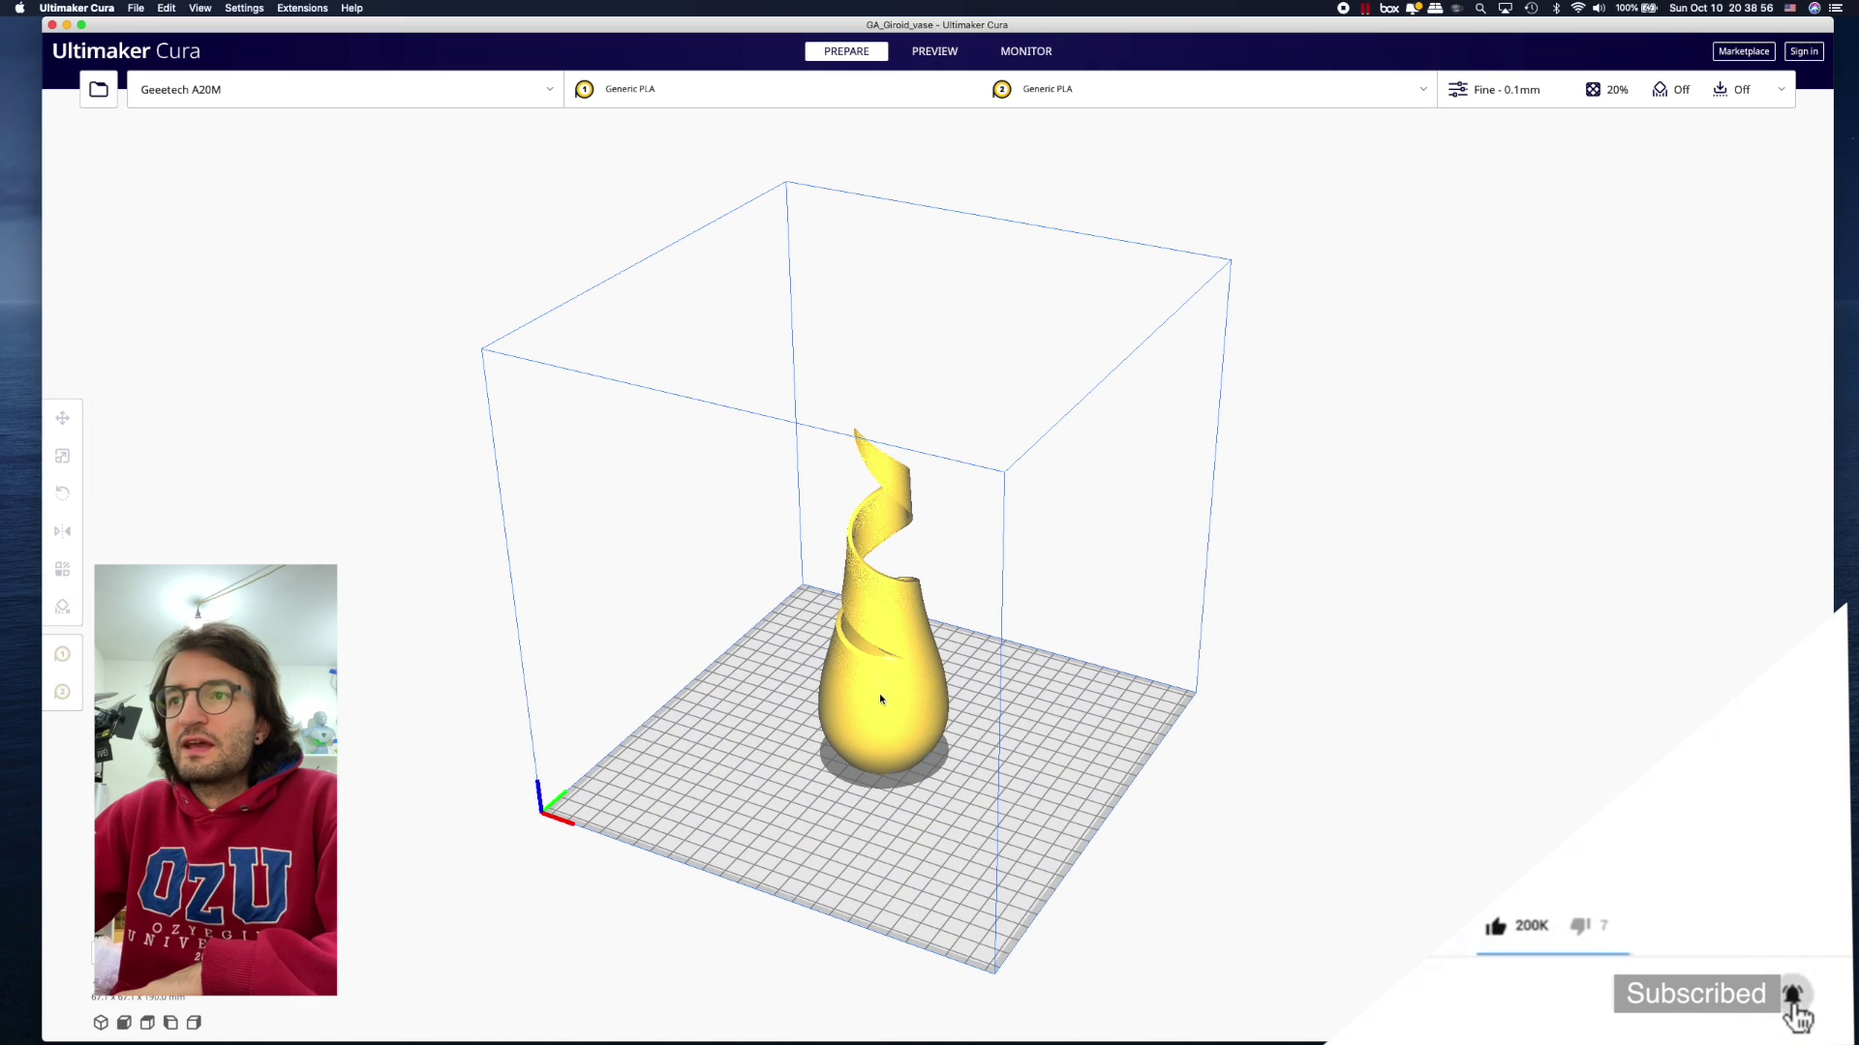
- Multiply the vase model with one copy
left_click(941, 607)
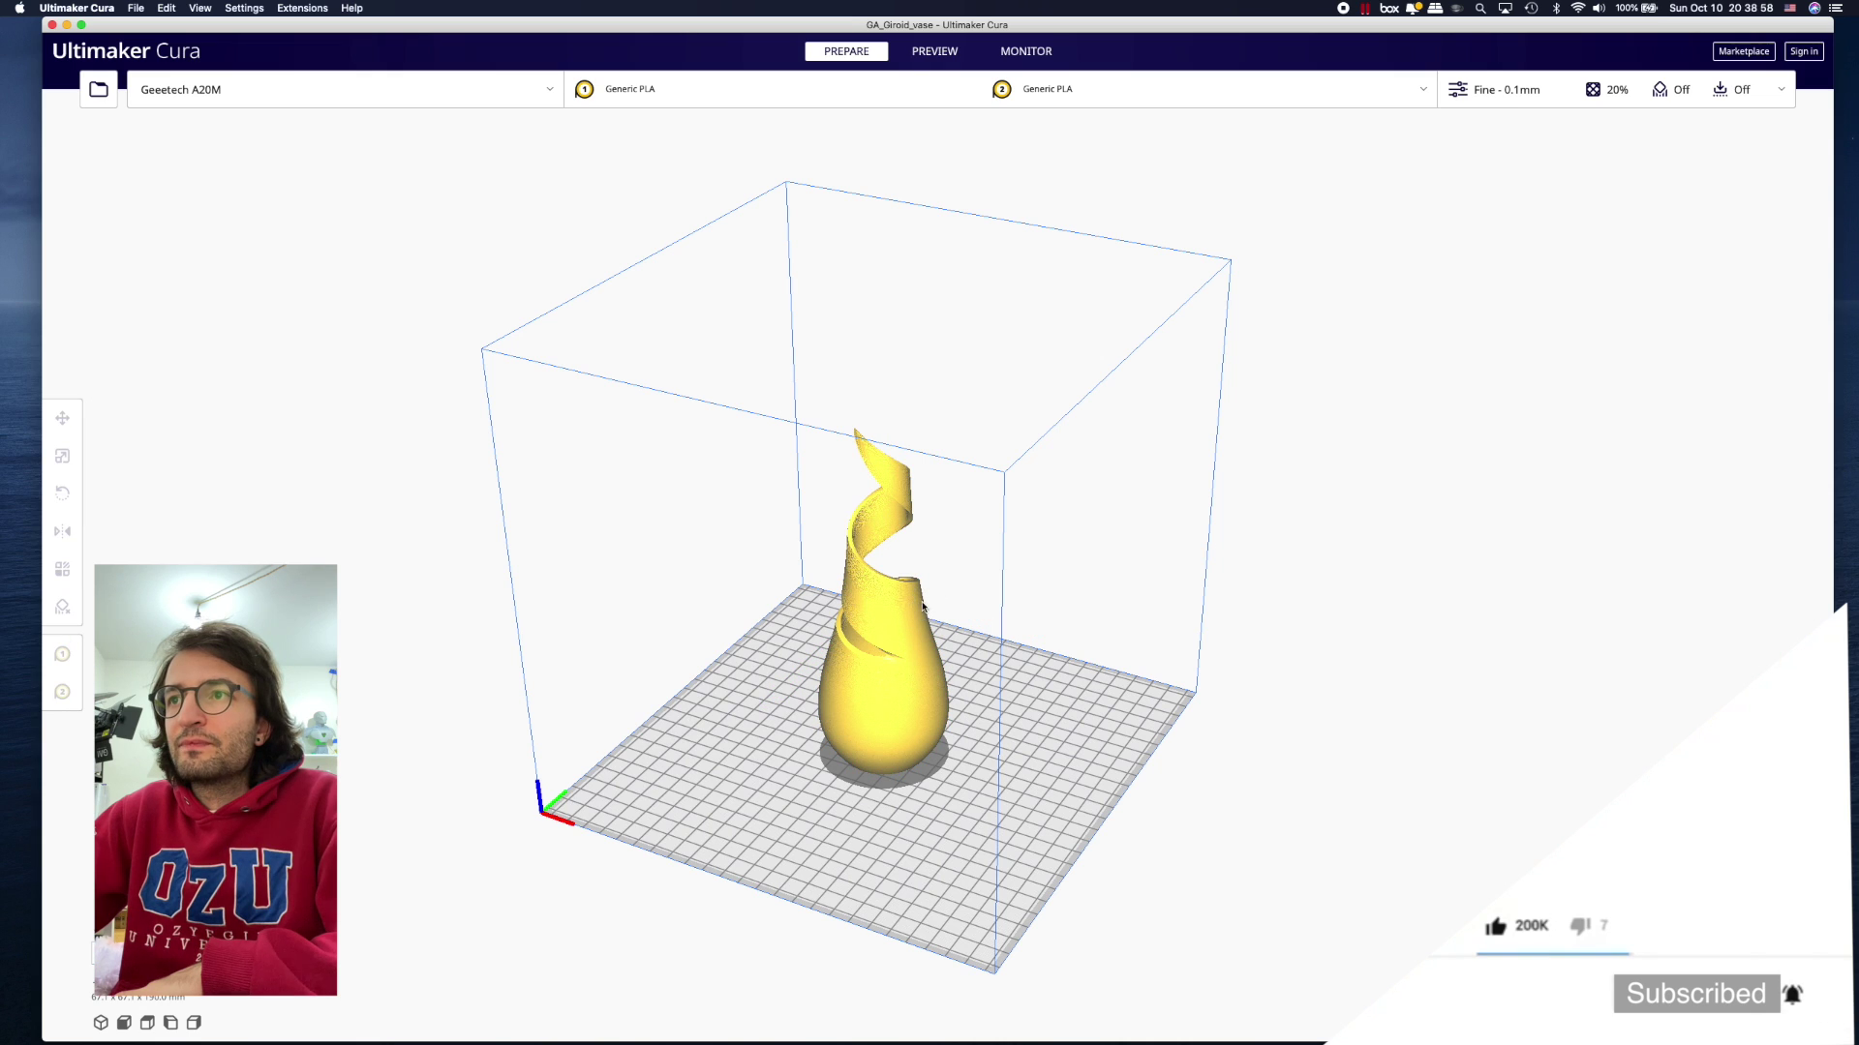
left_click(929, 610)
right_click(915, 651)
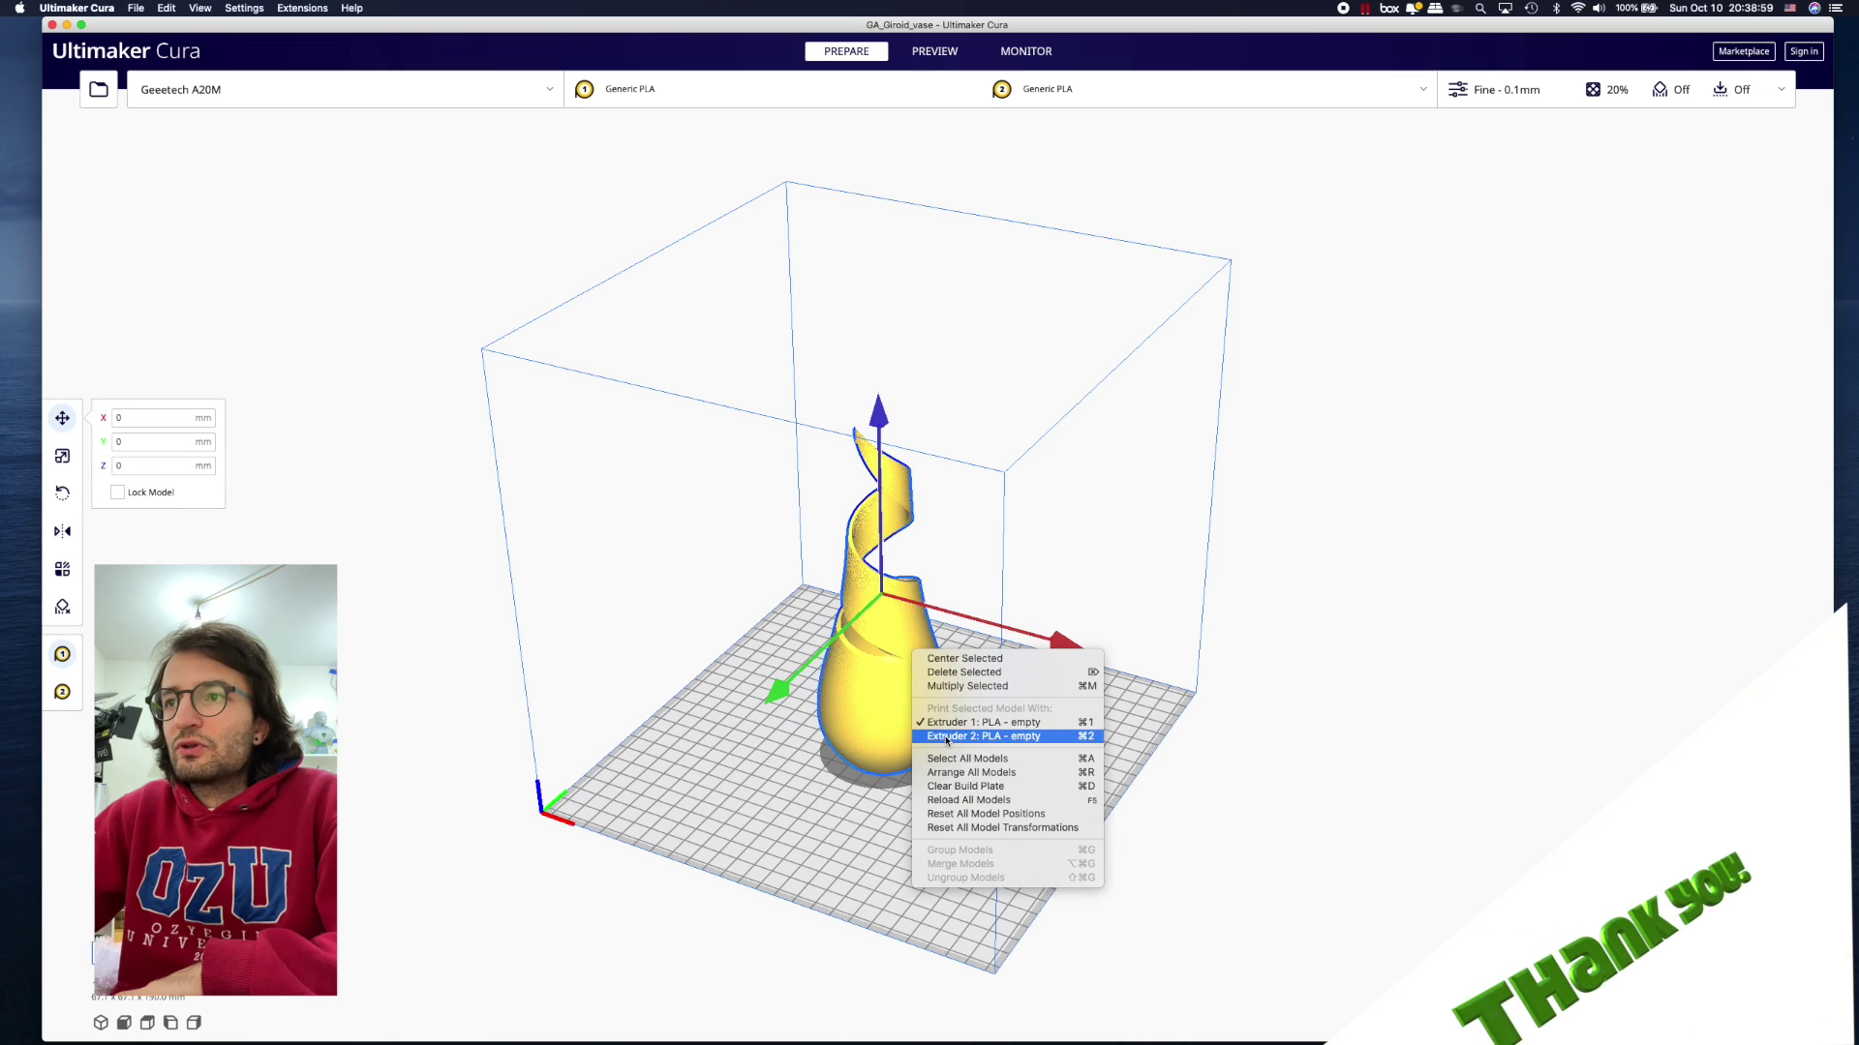
left_click(961, 684)
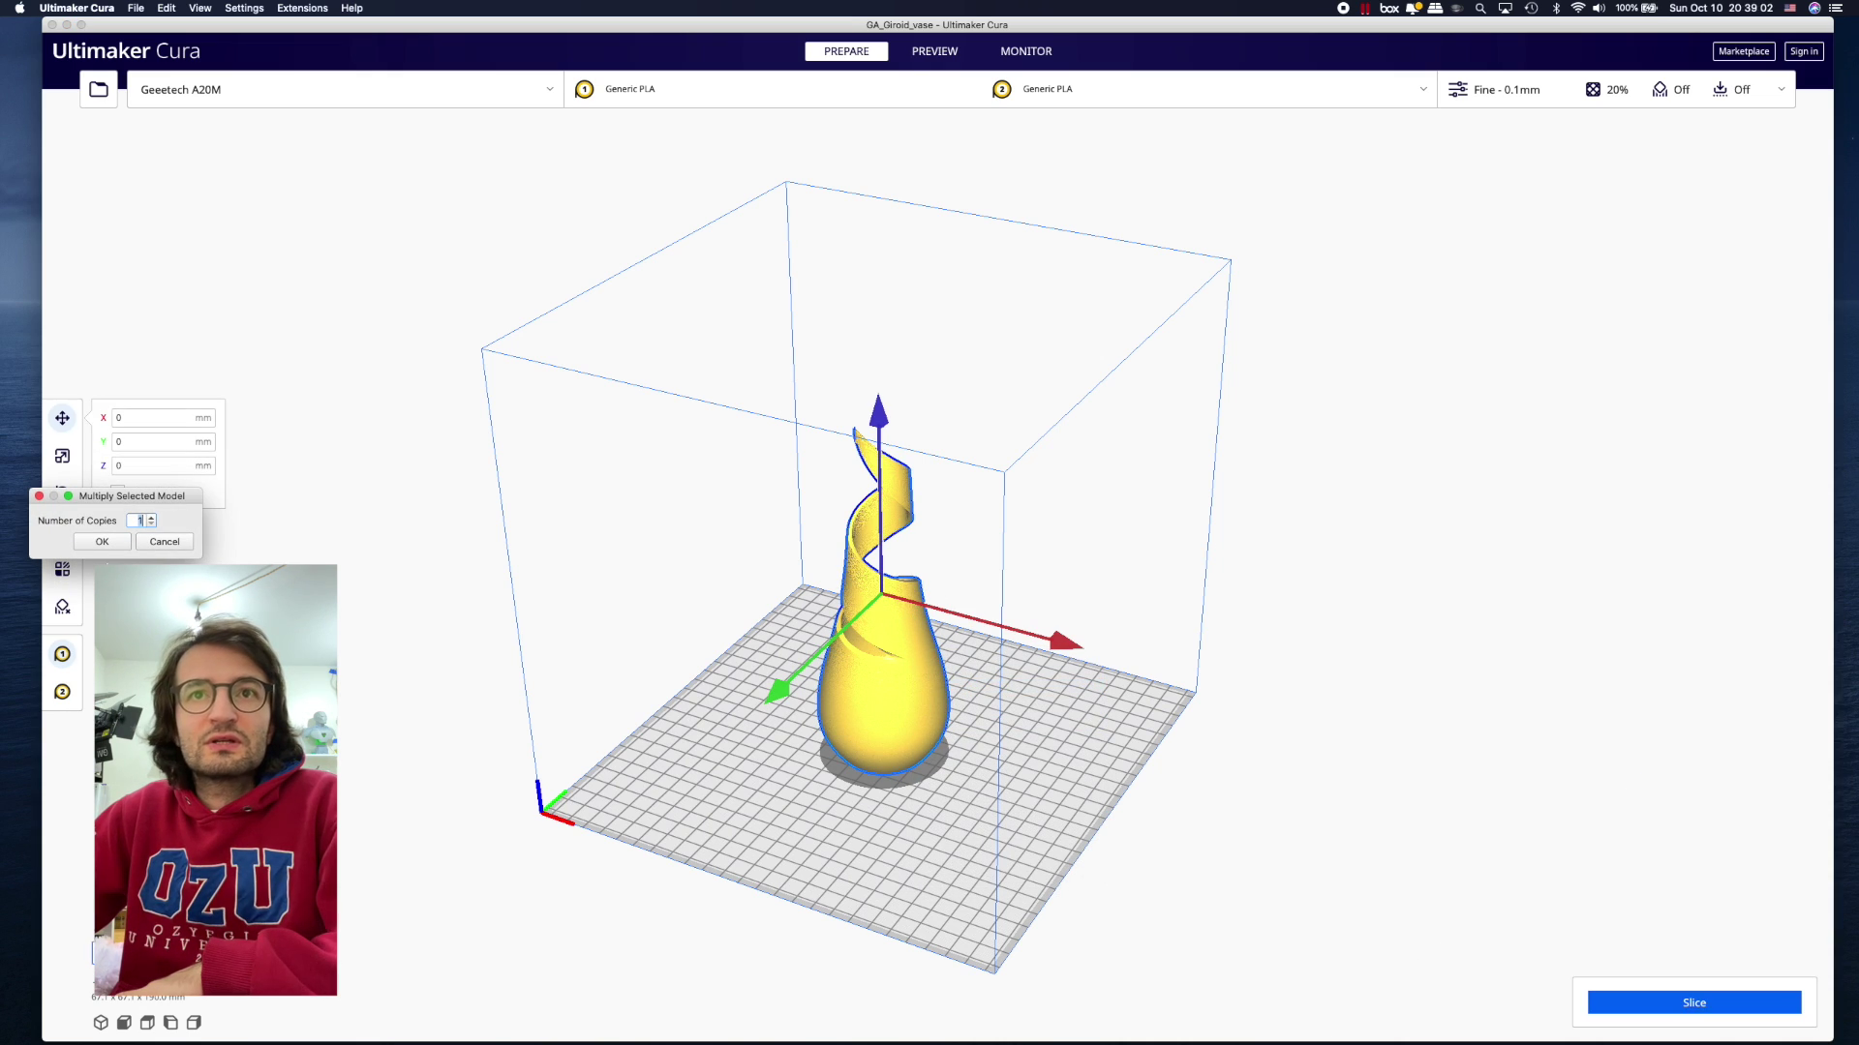
left_click(102, 542)
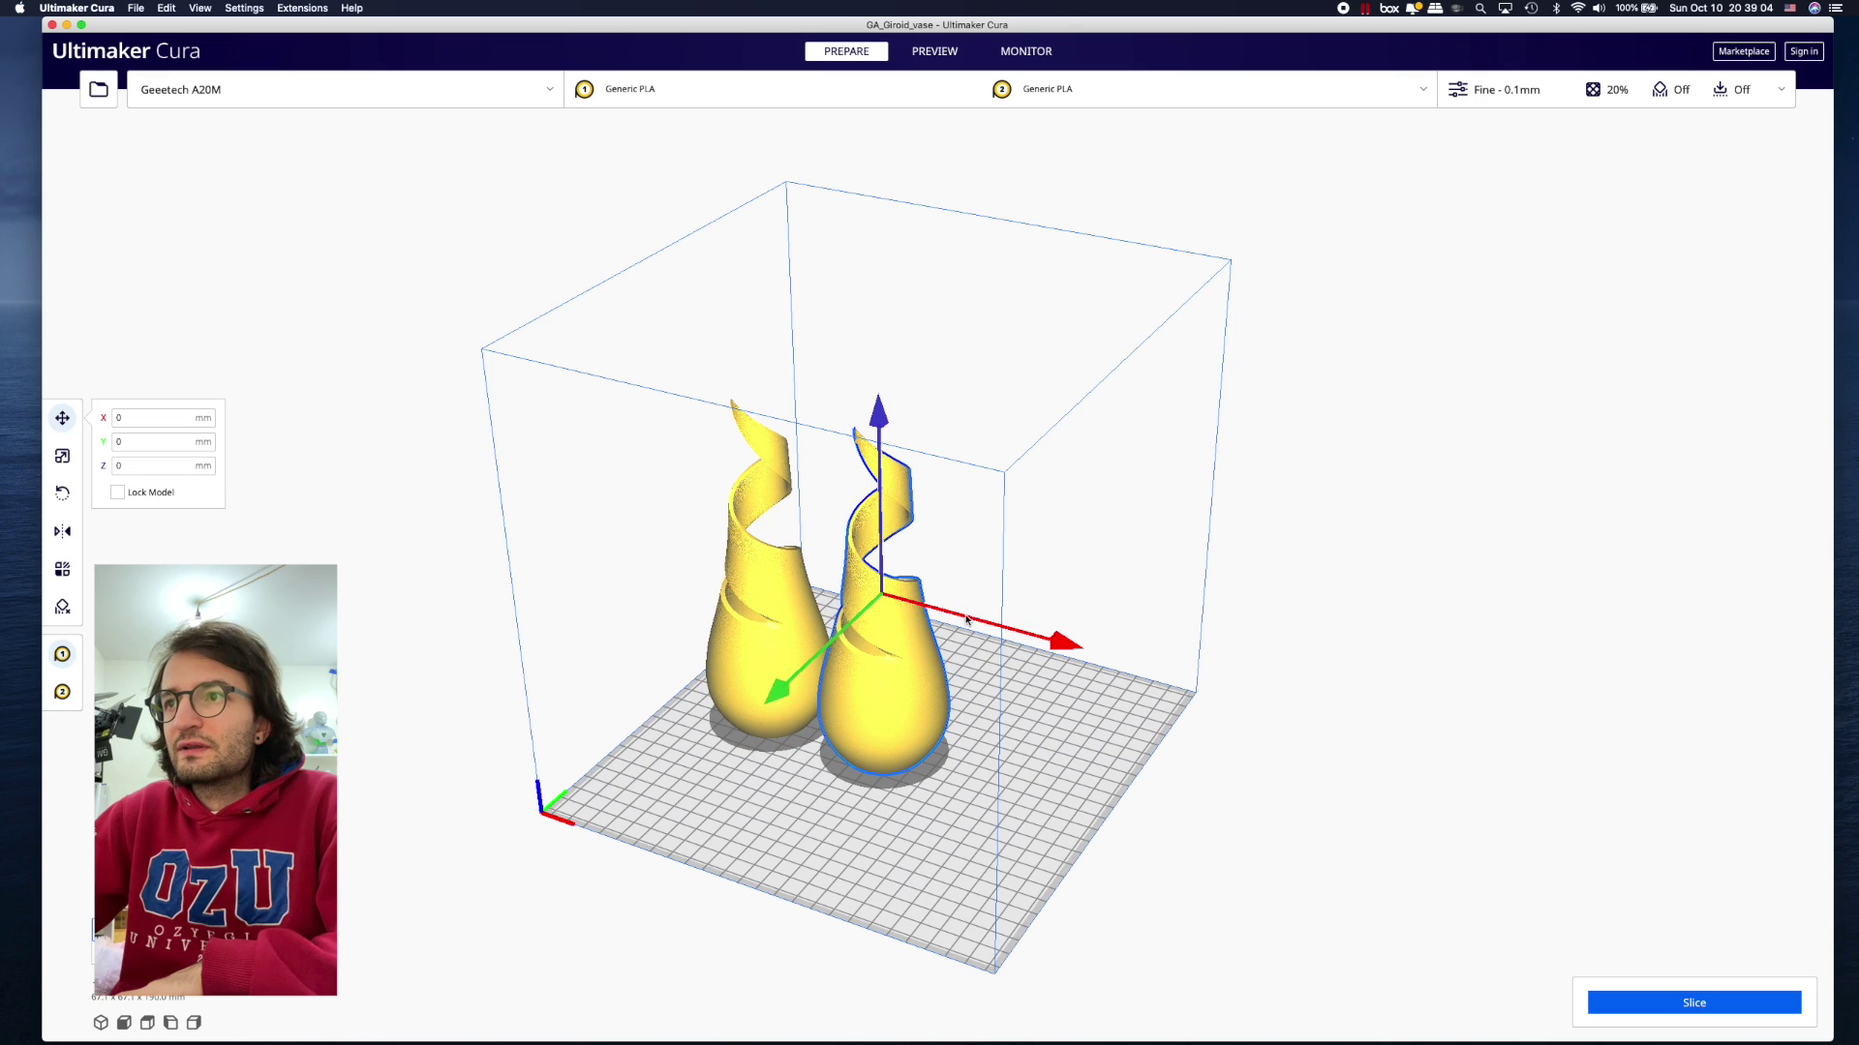
- Space the two vases apart by moving the original along positive X and the copy to about X -42 mm
left_click_drag(1055, 643, 1066, 642)
left_click(760, 639)
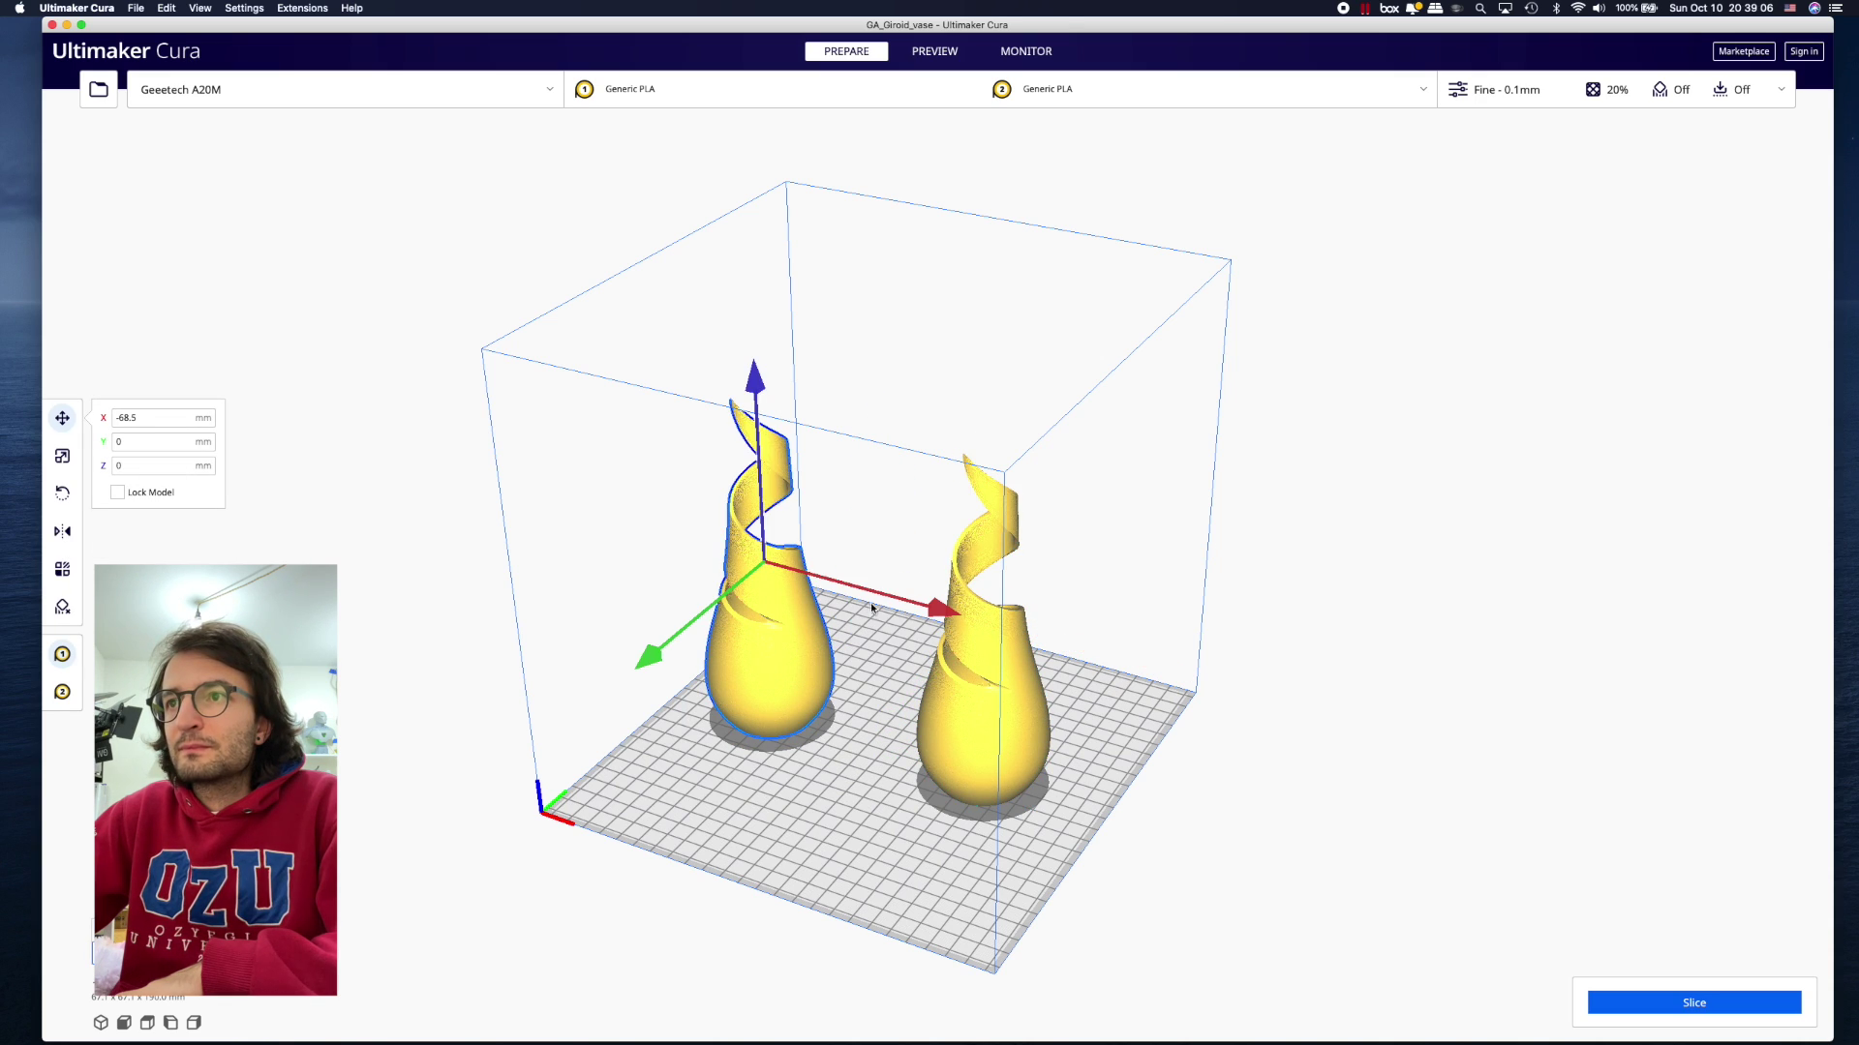
left_click_drag(871, 591, 918, 607)
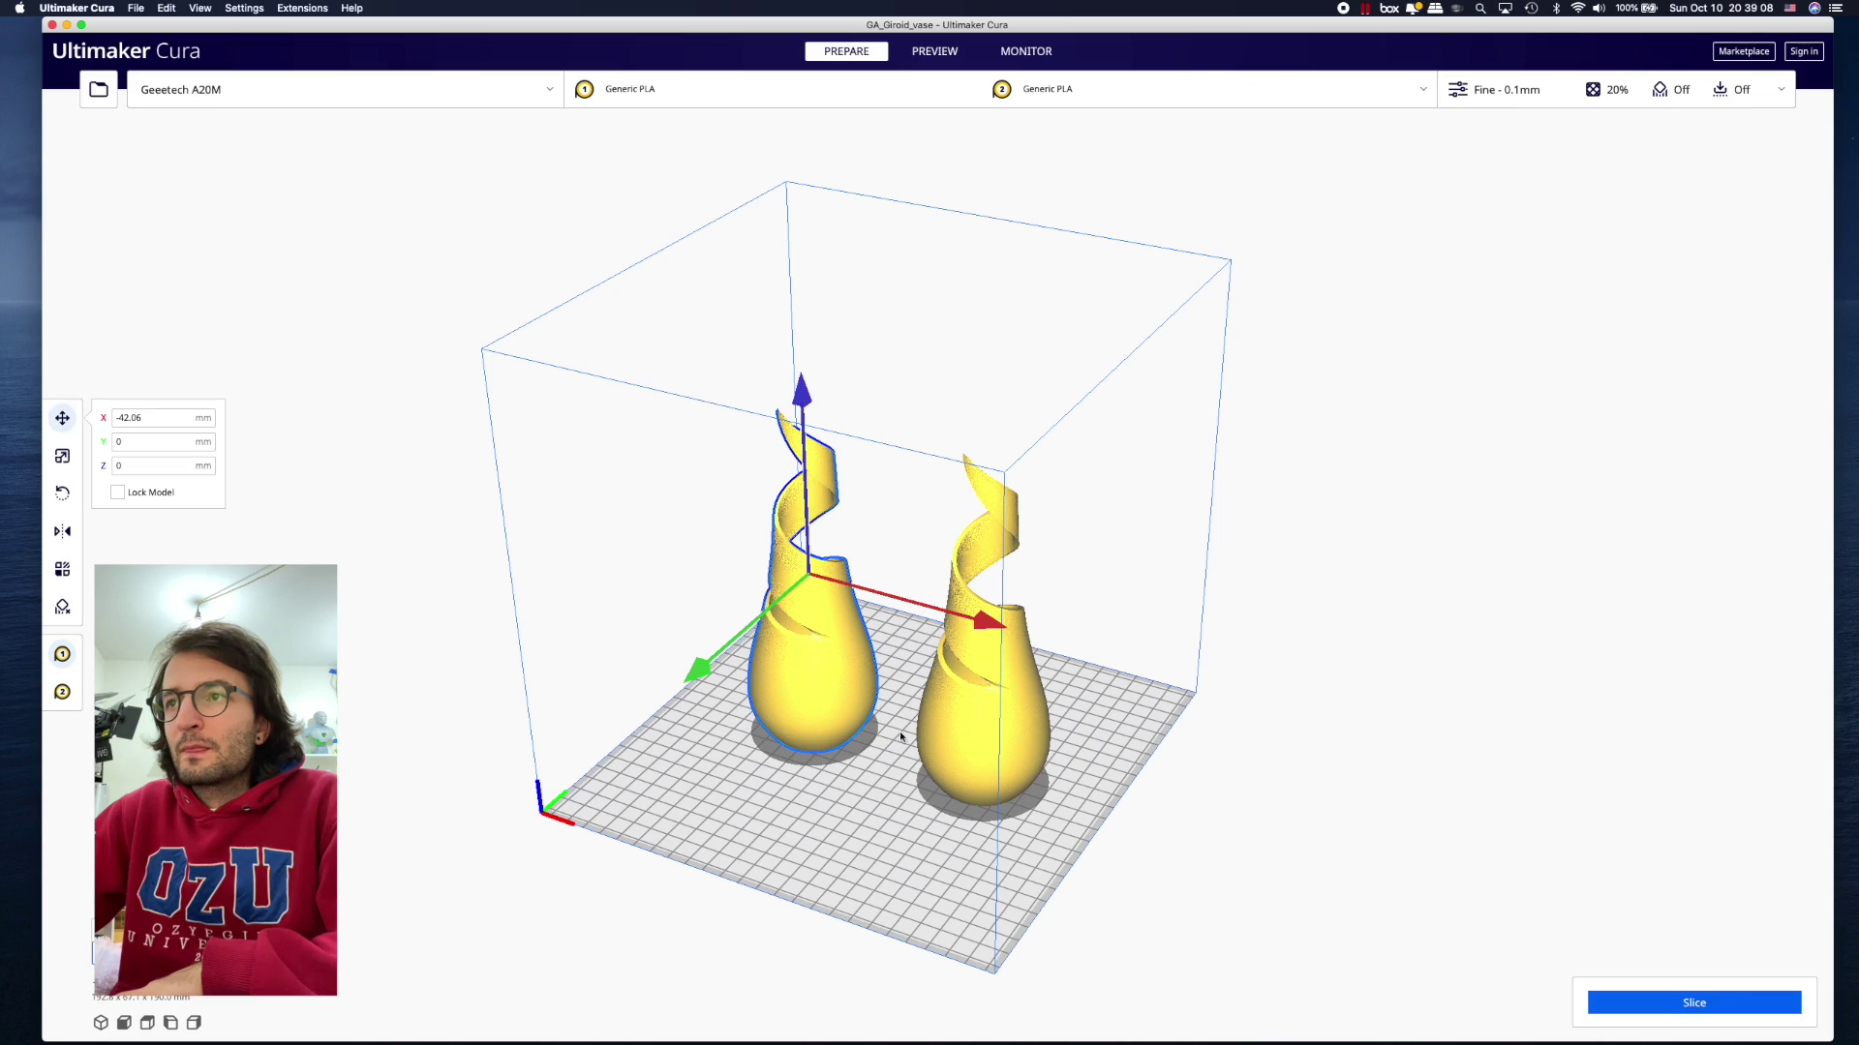
left_click(877, 810)
right_click_drag(875, 815, 909, 793)
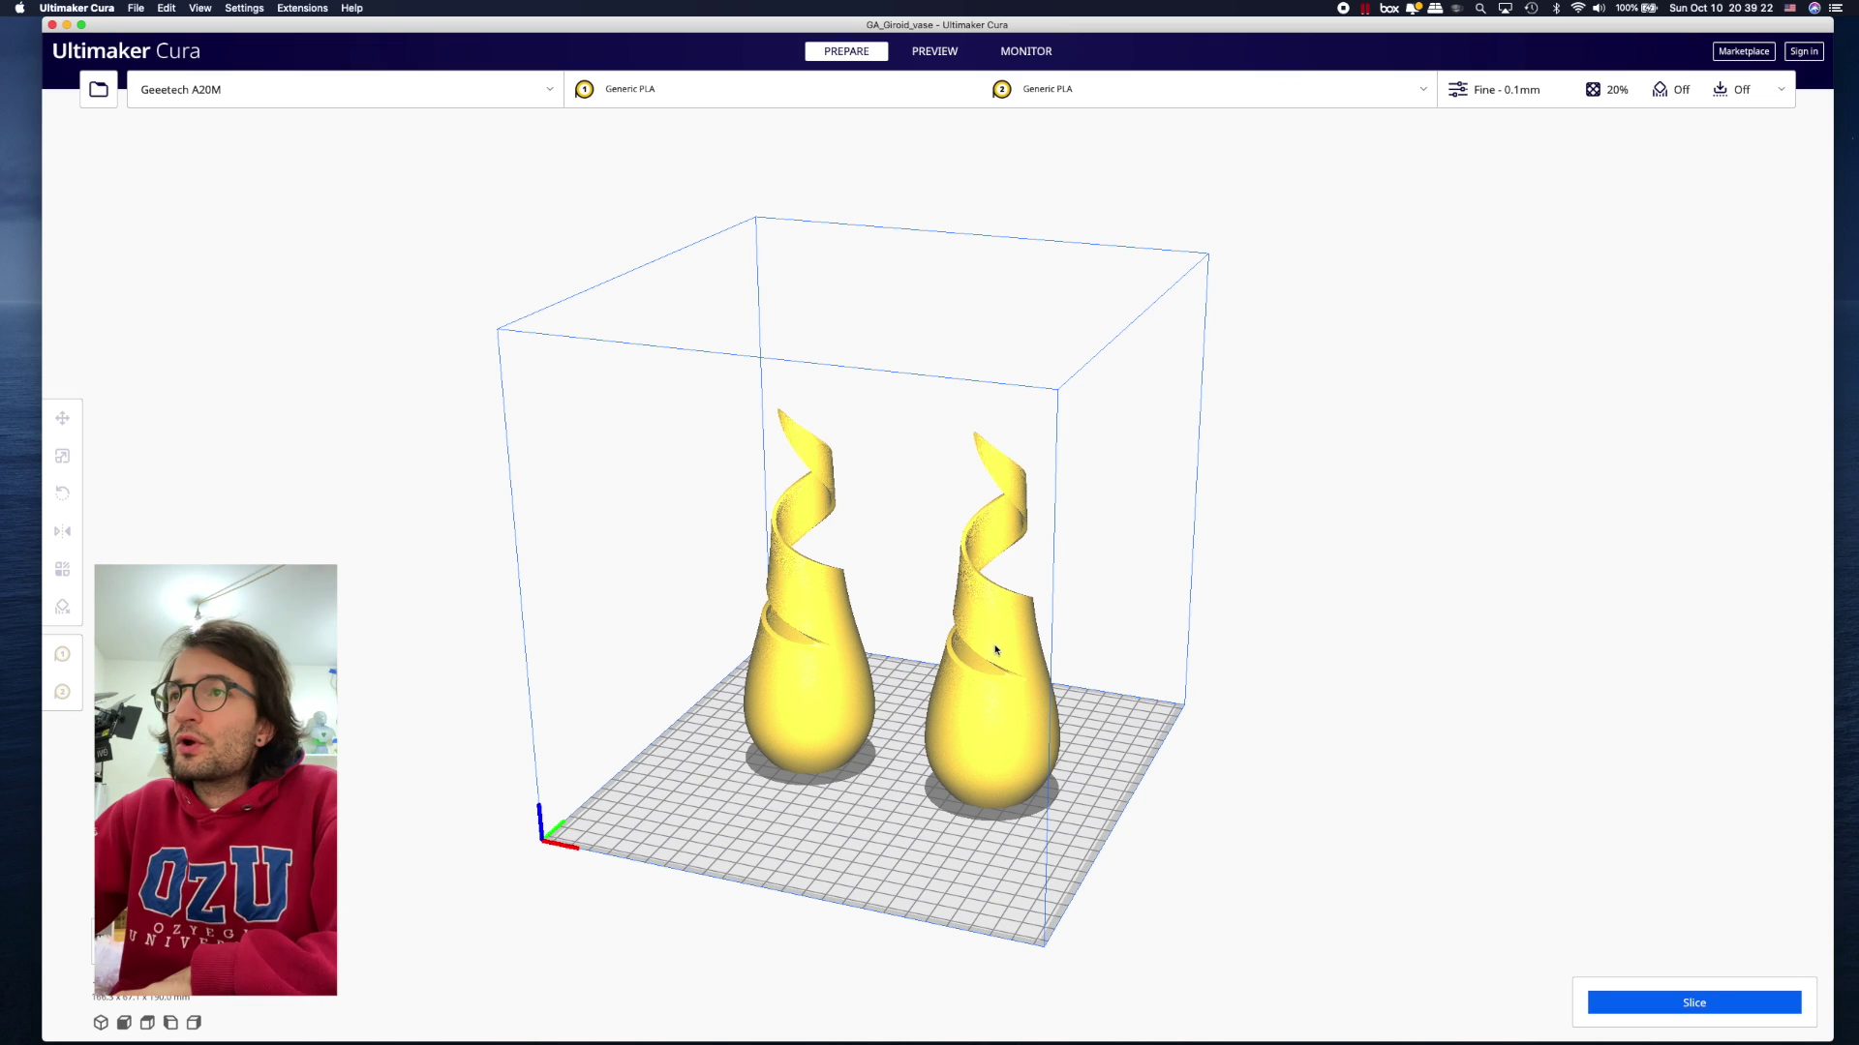
- Open the print settings and compare the settings of Extruder 1 and Extruder 2
left_click(844, 669)
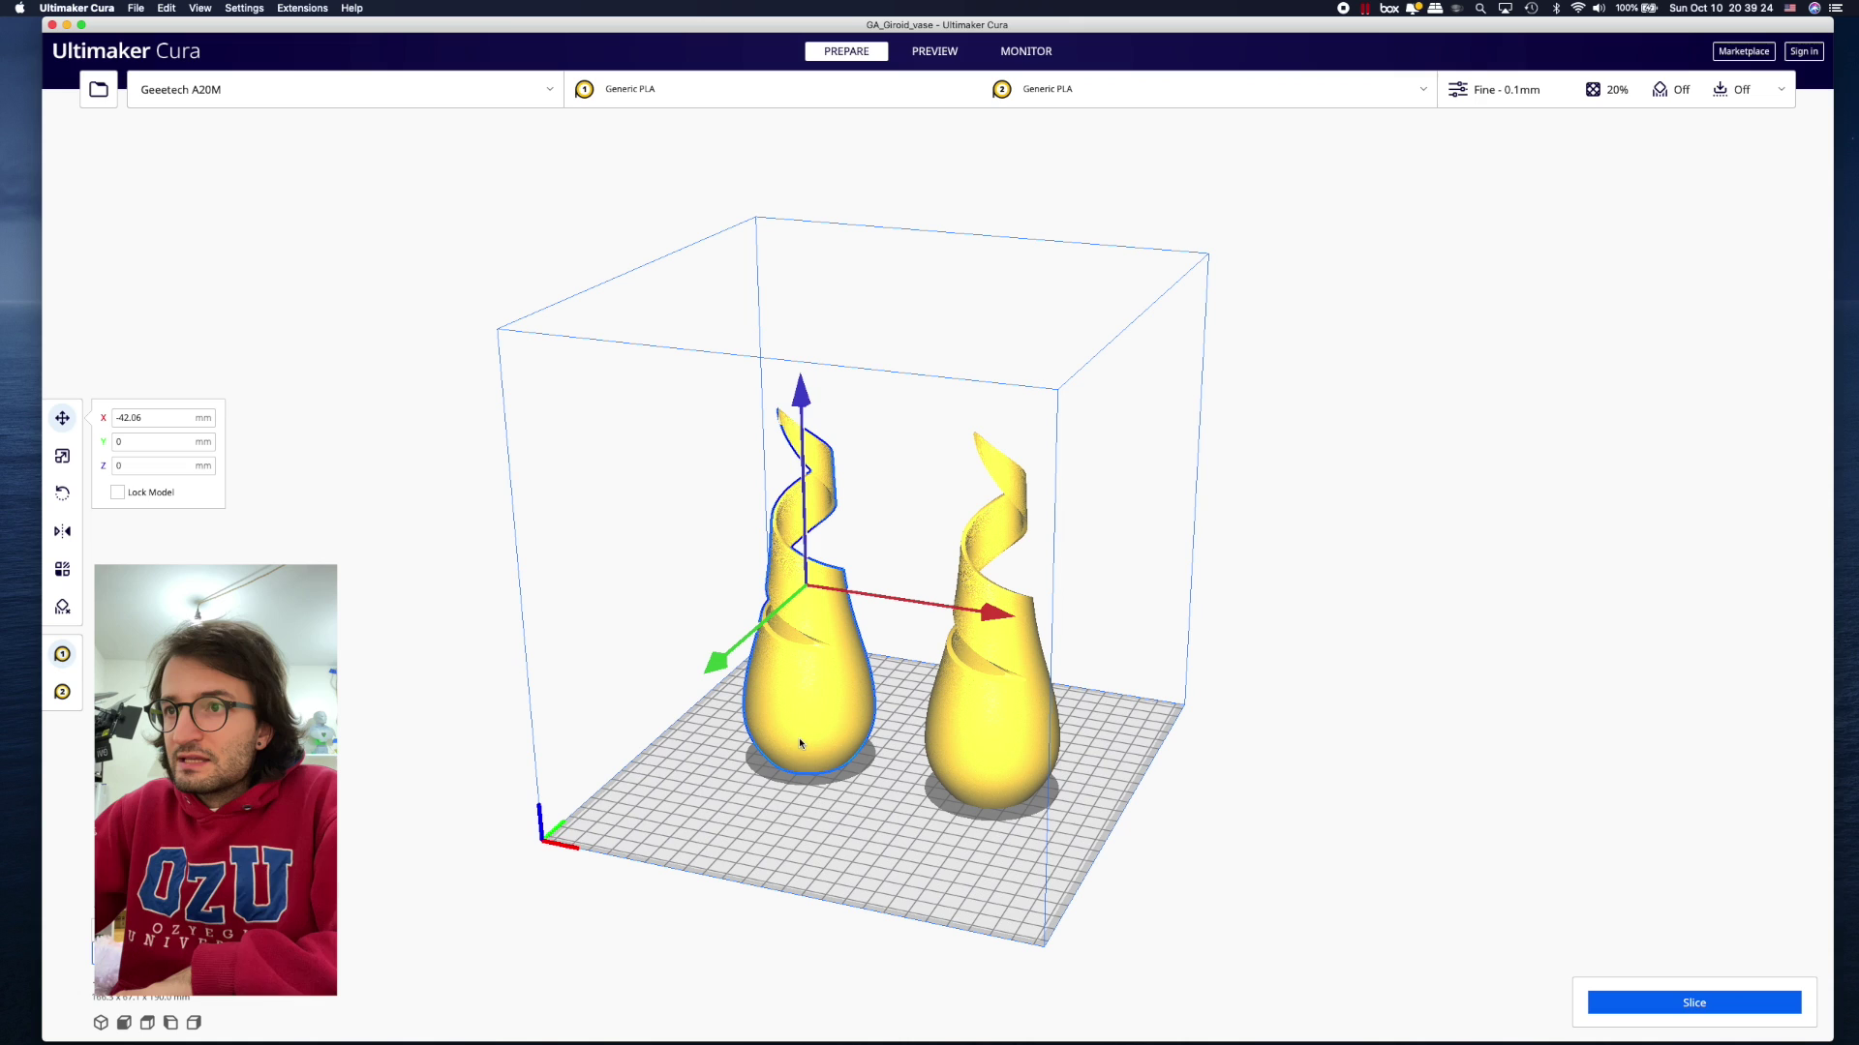
left_click(1554, 91)
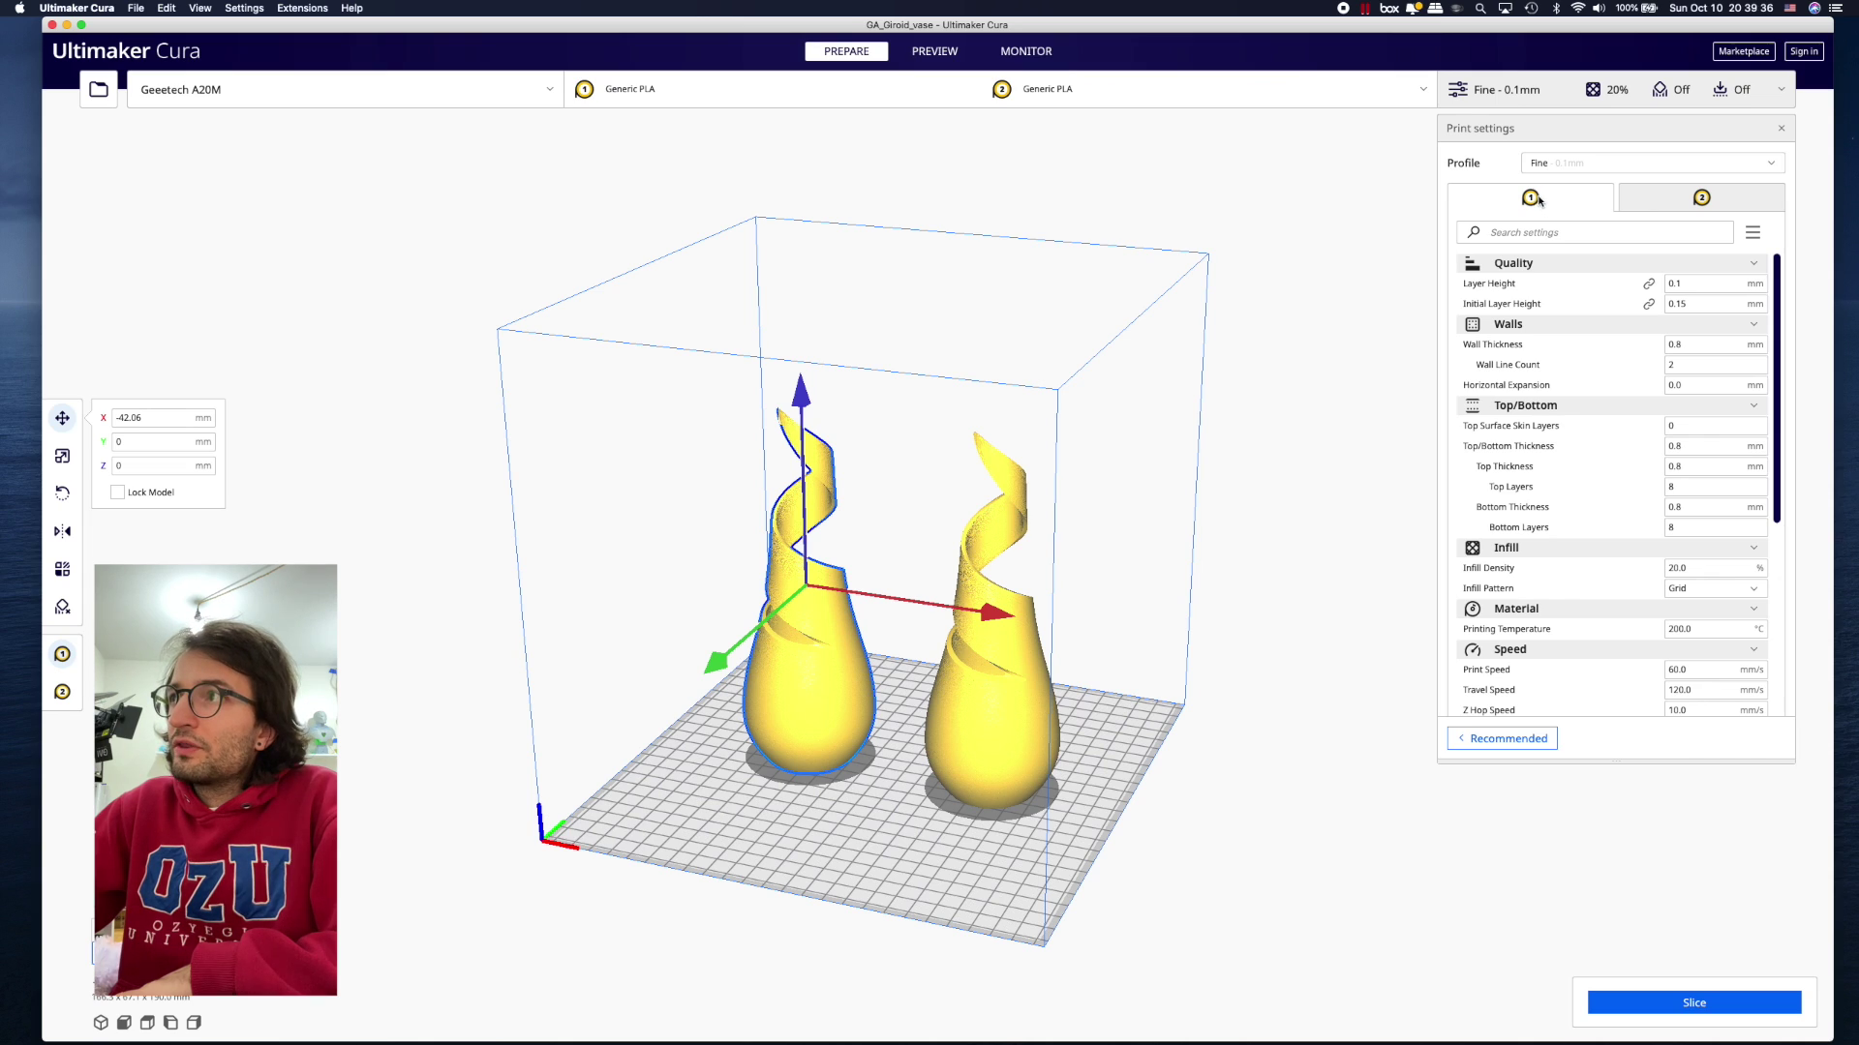
left_click(1655, 197)
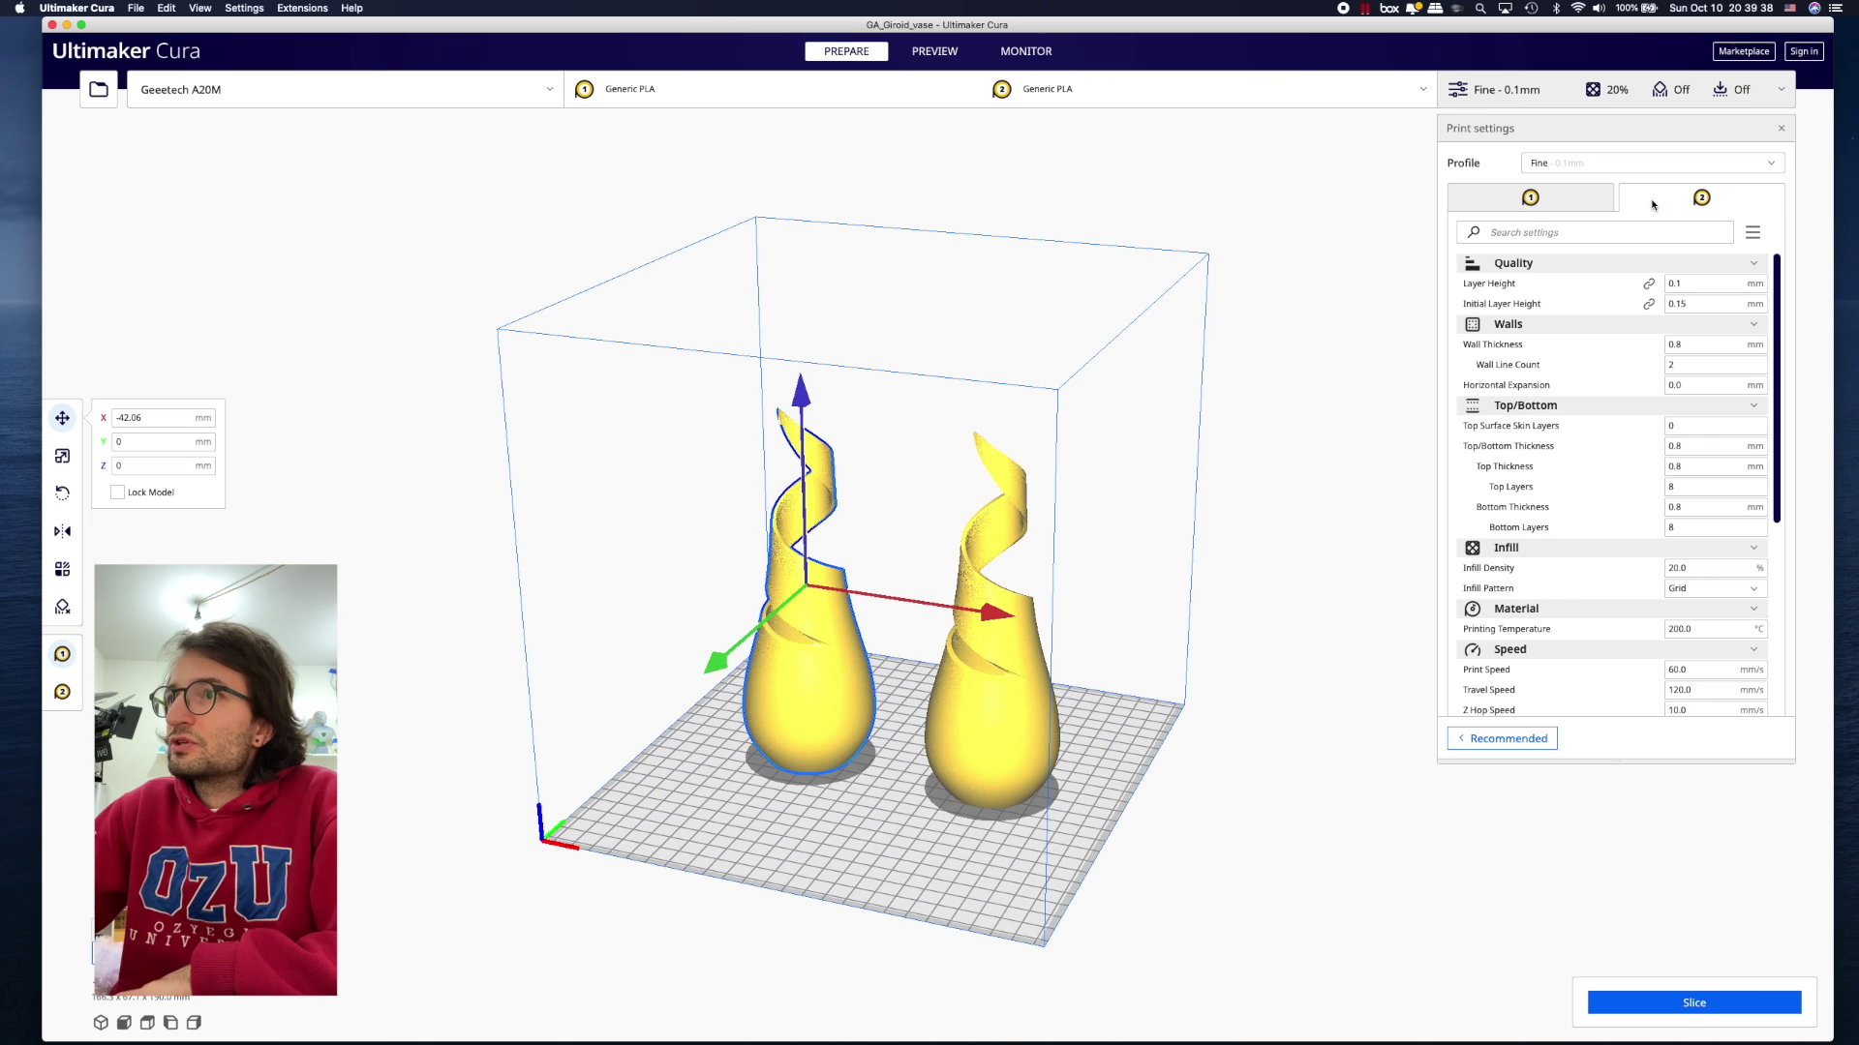
left_click(1534, 206)
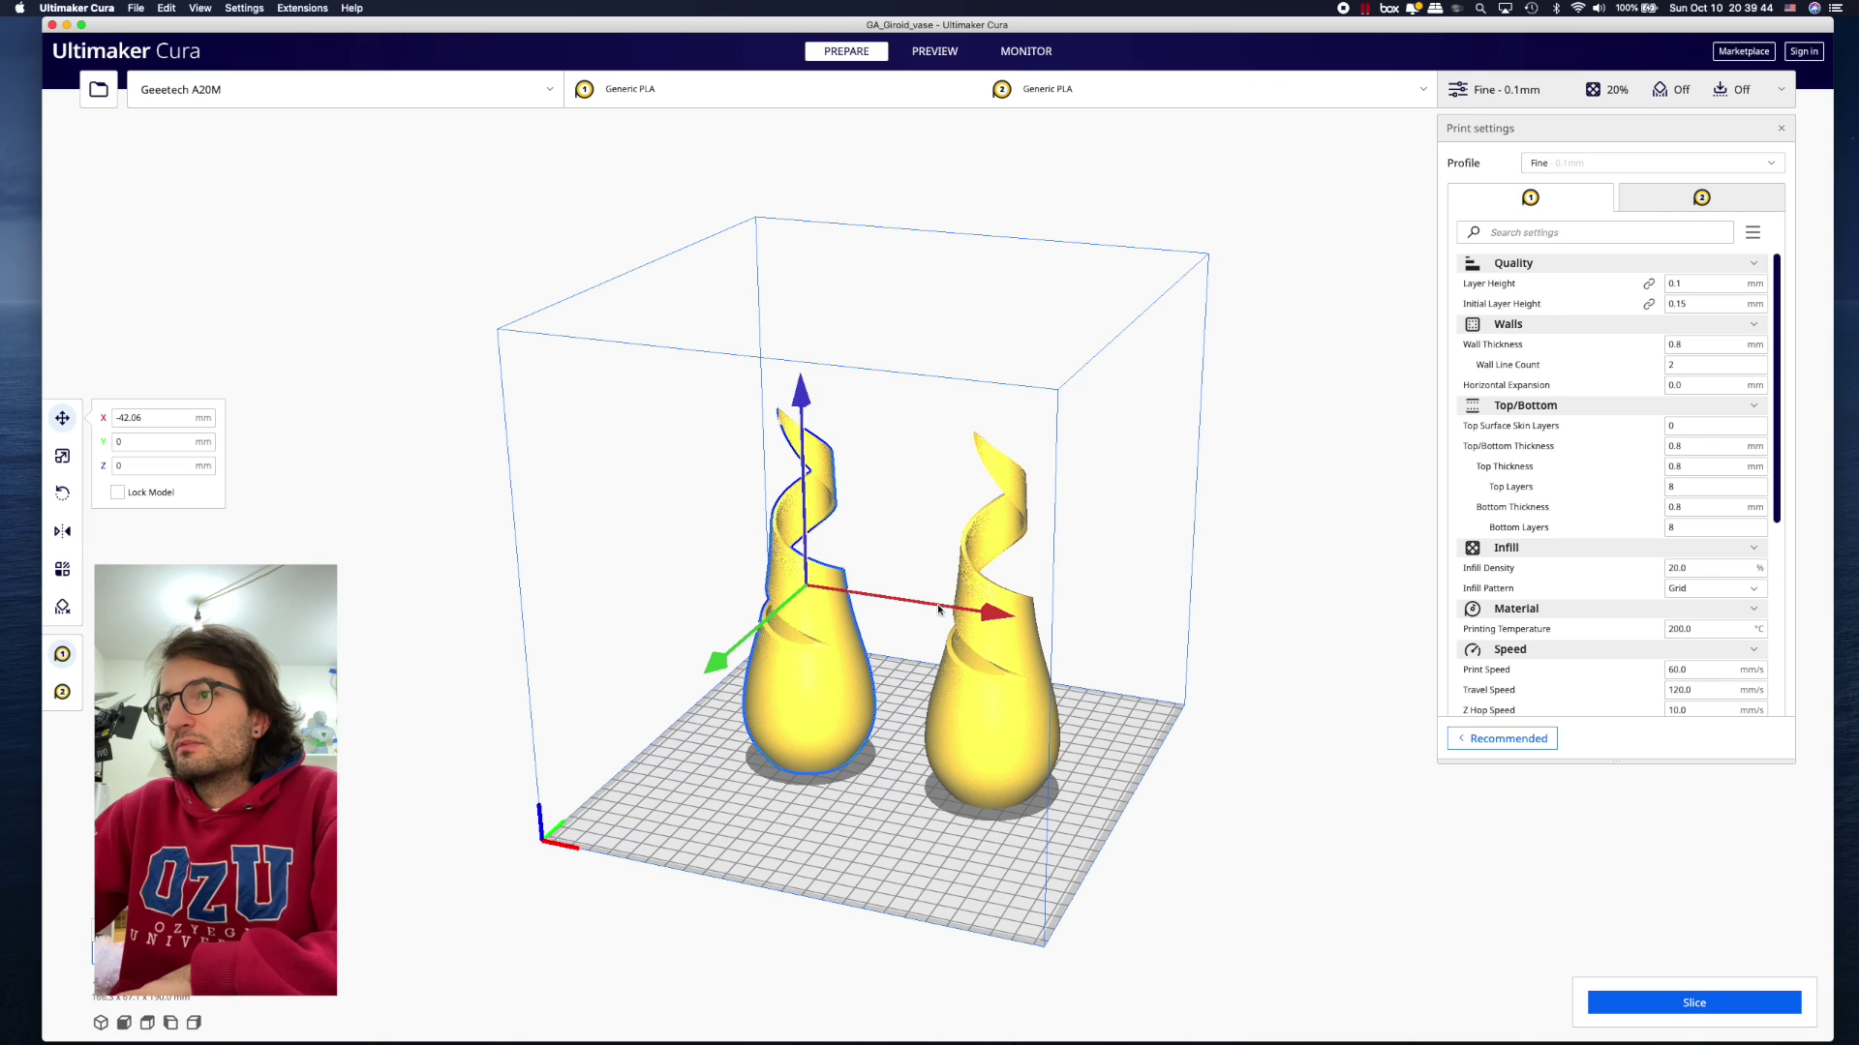
left_click(1643, 205)
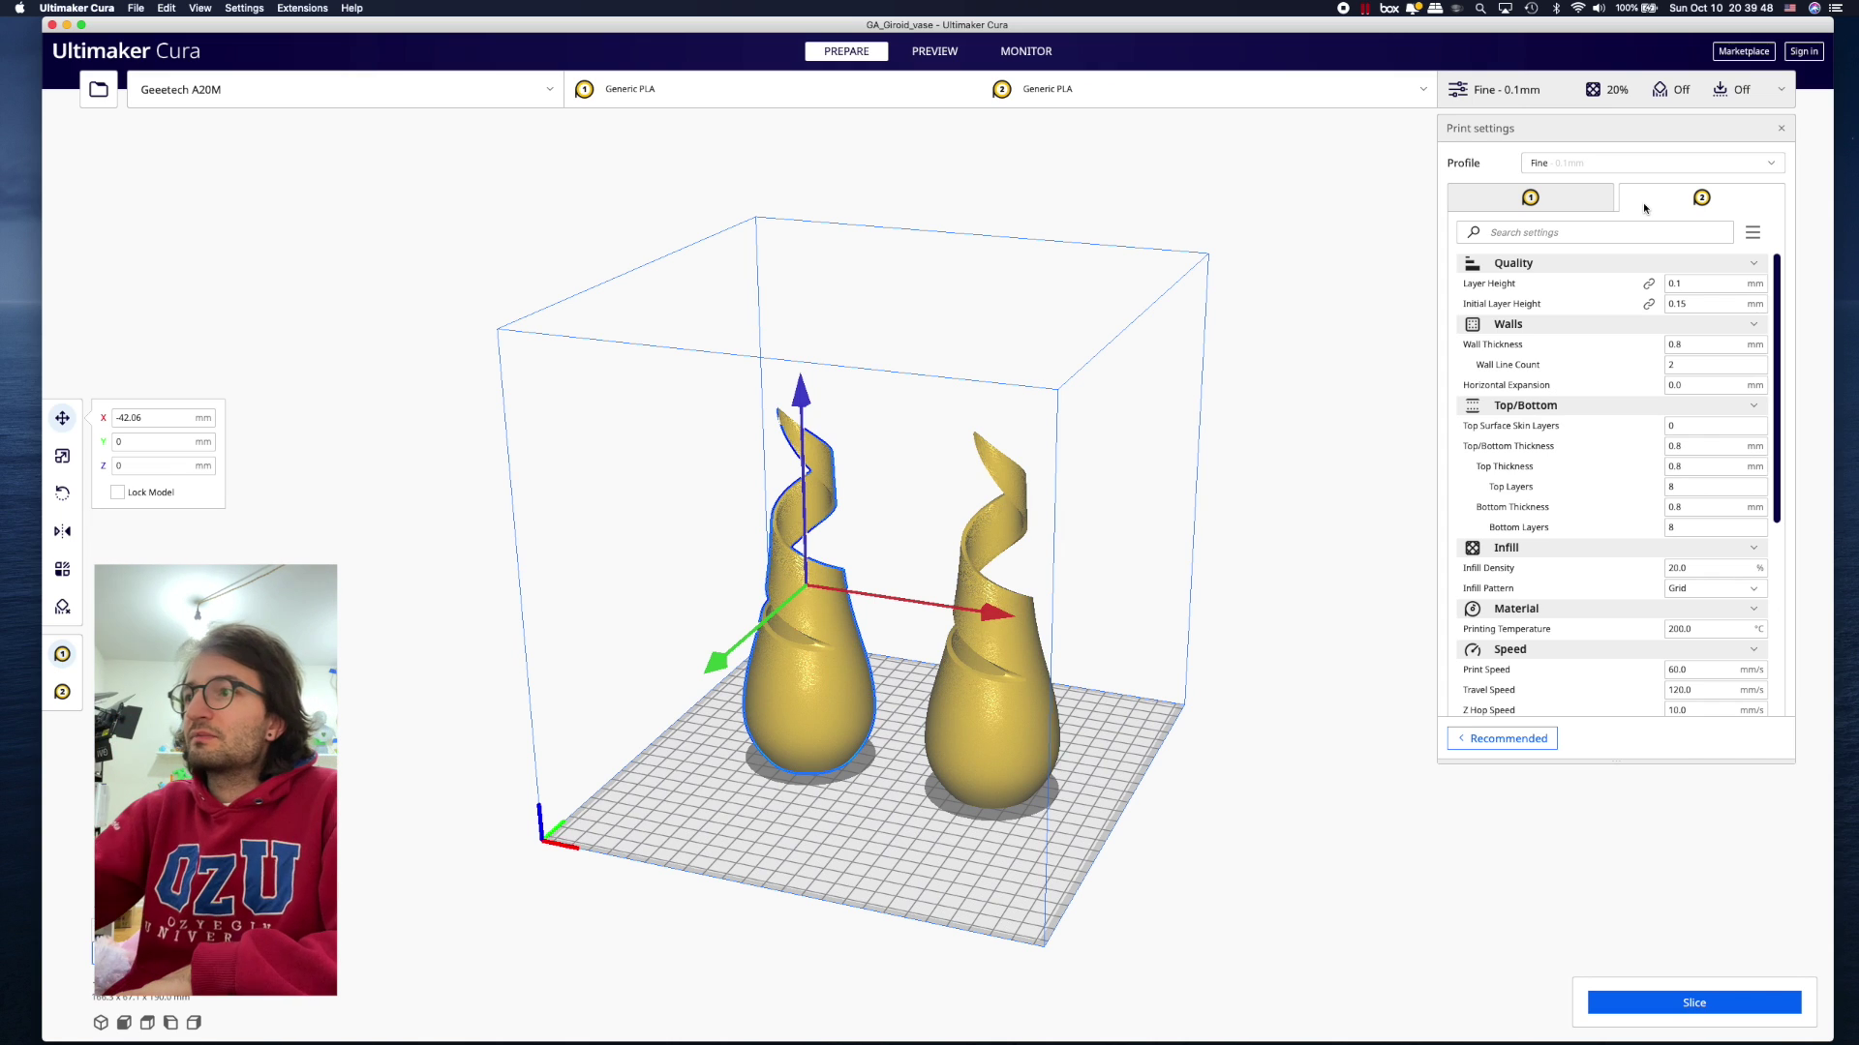
- Assign the original vase, the one on the positive X side, to print with Extruder 2
left_click(1028, 743)
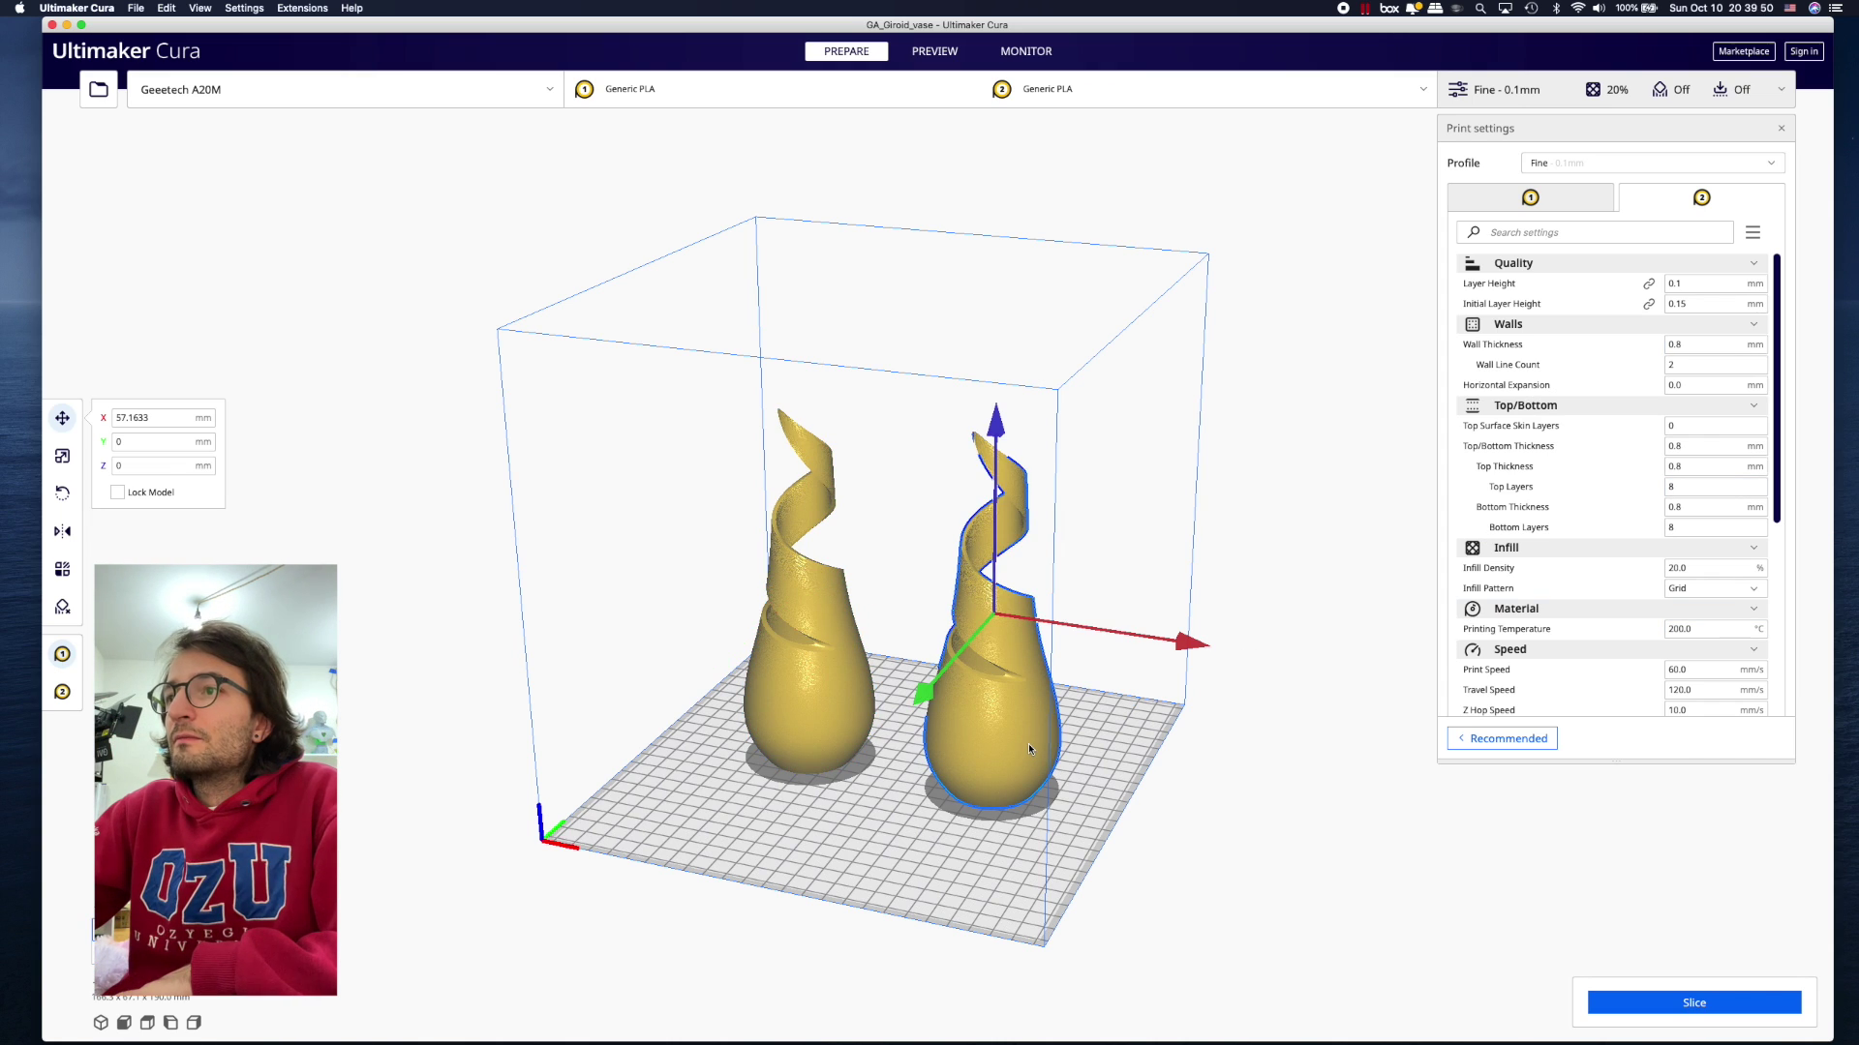
right_click(1030, 748)
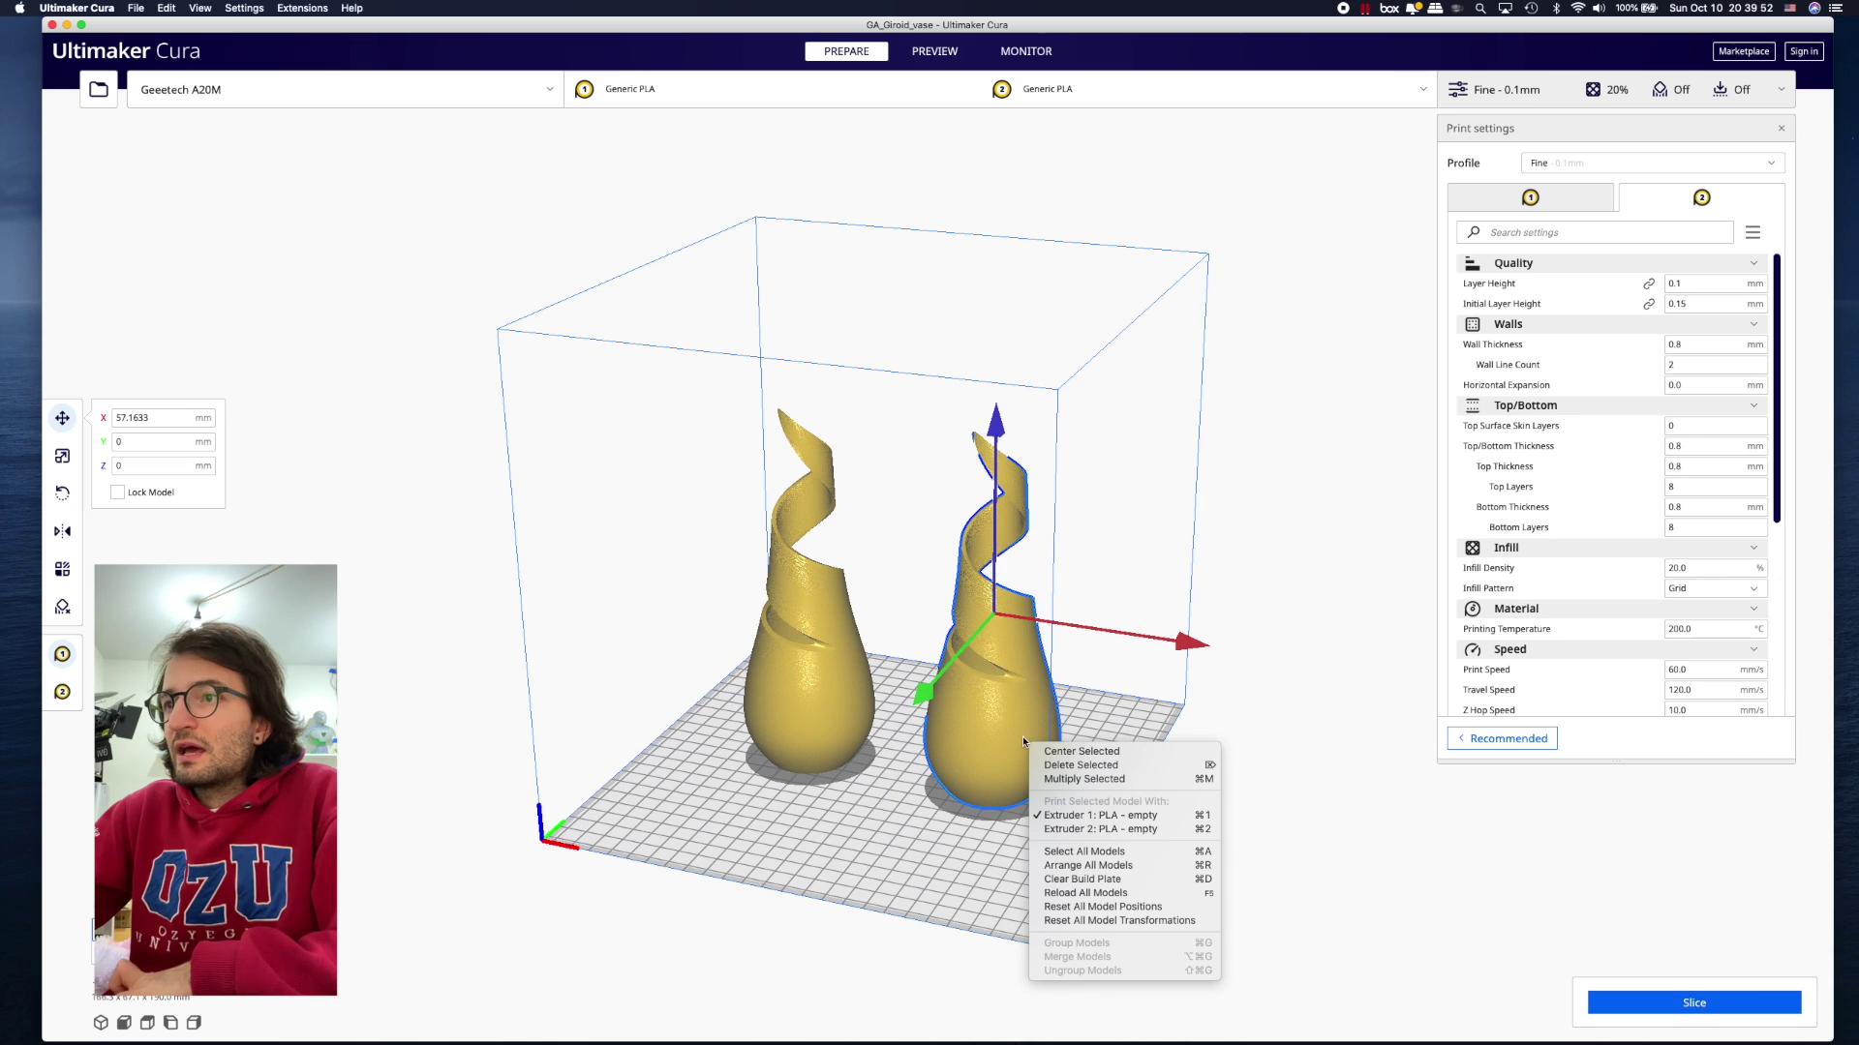
left_click(1054, 829)
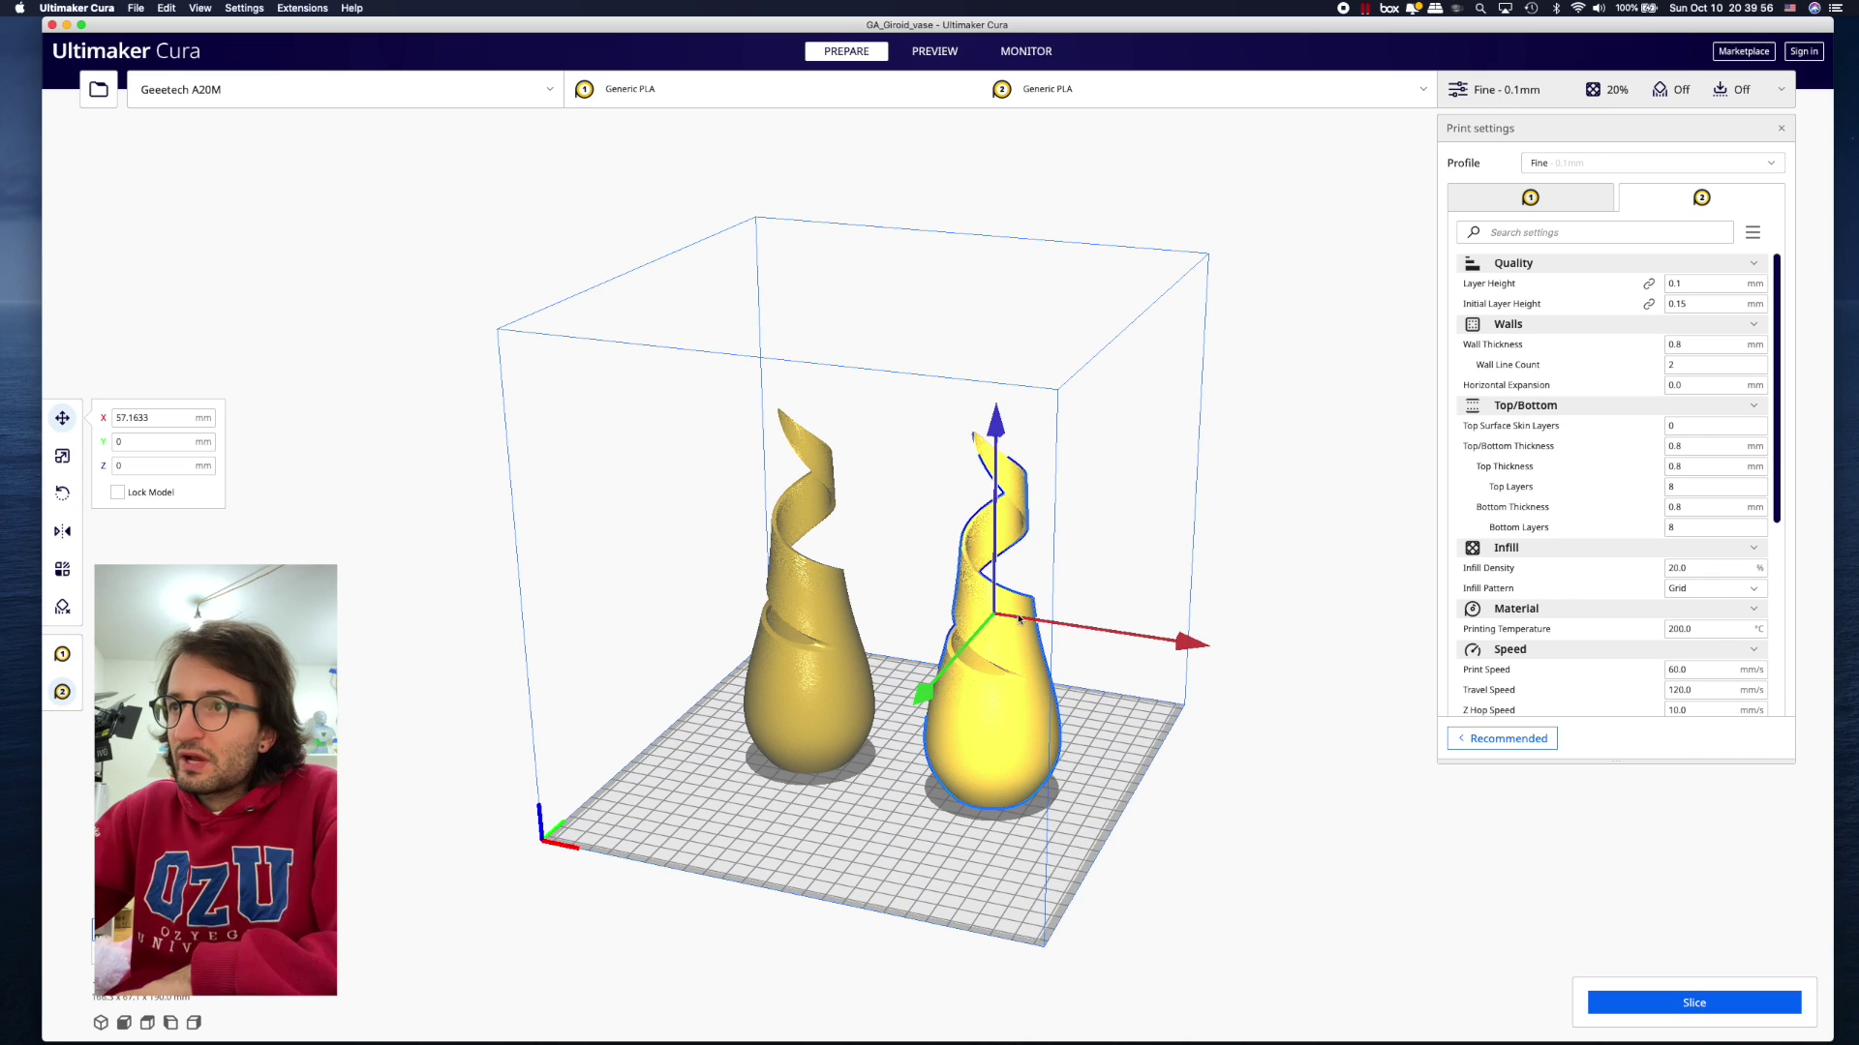
- Switch between the print settings of both extruders to check which vase each one prints
left_click(826, 631)
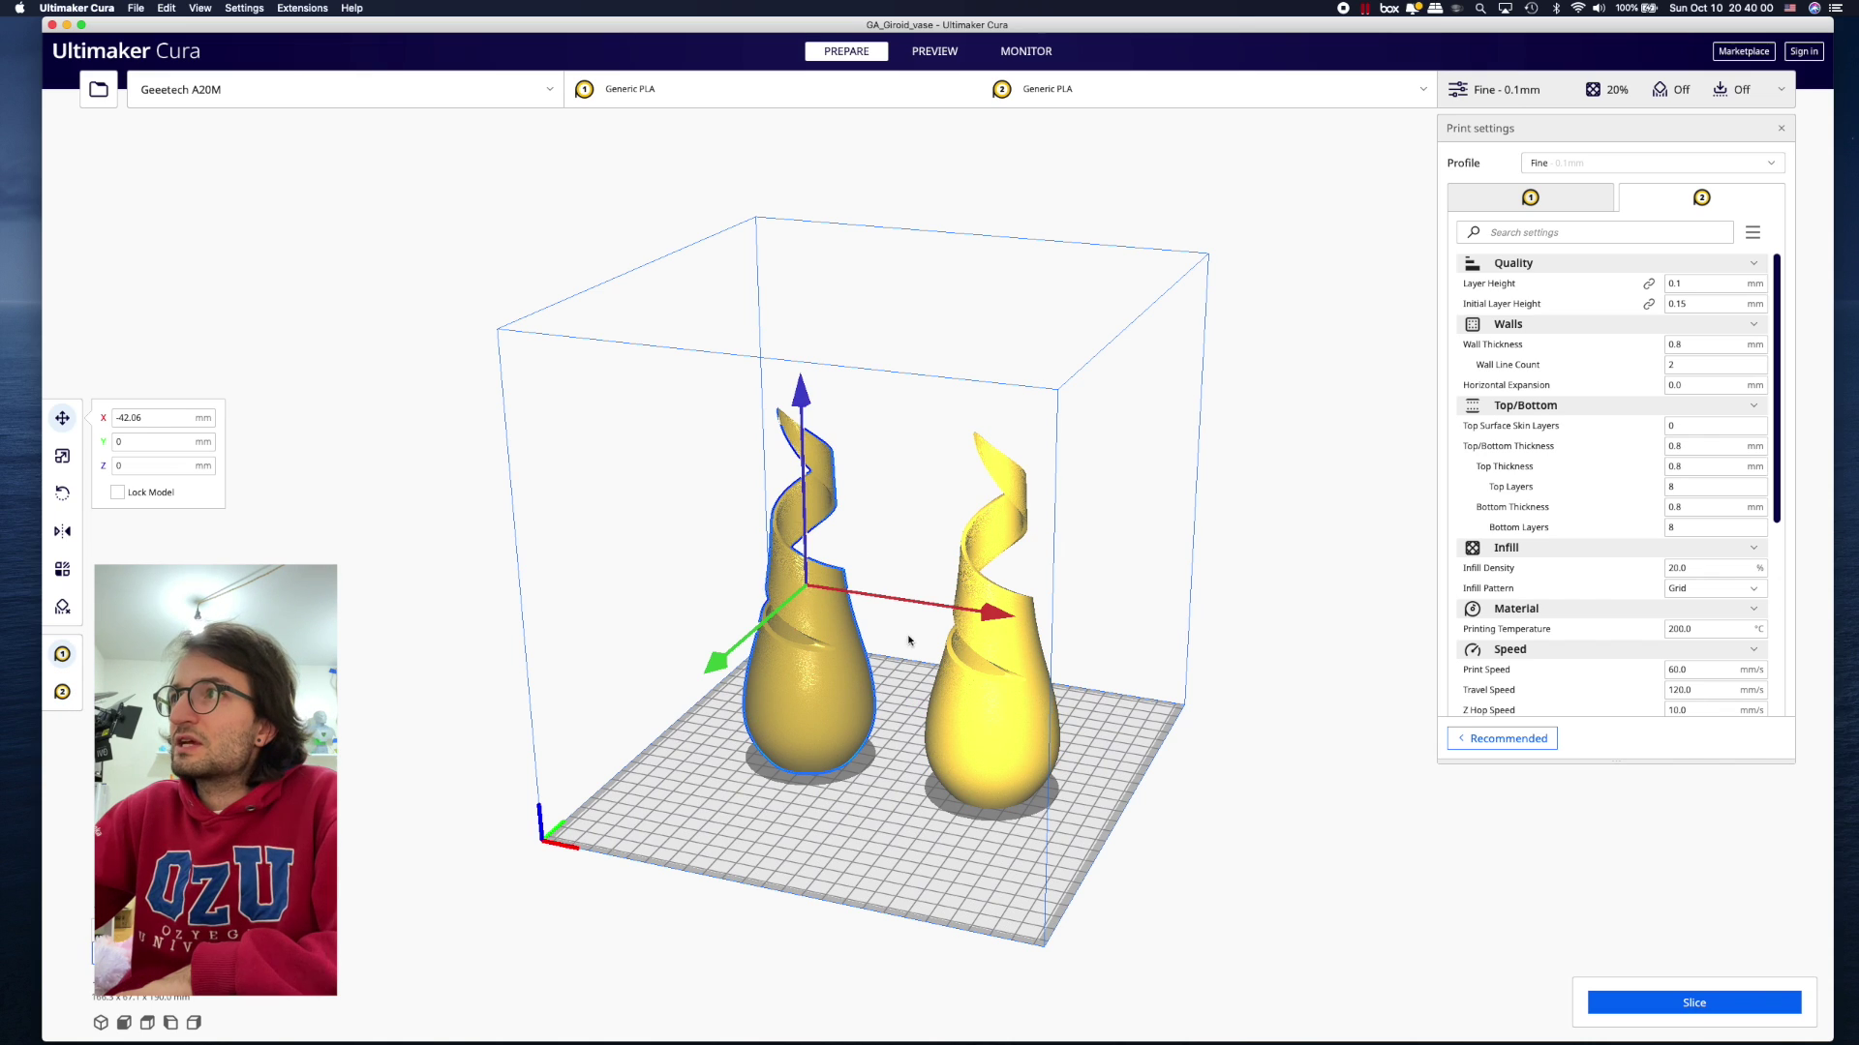
left_click(1524, 203)
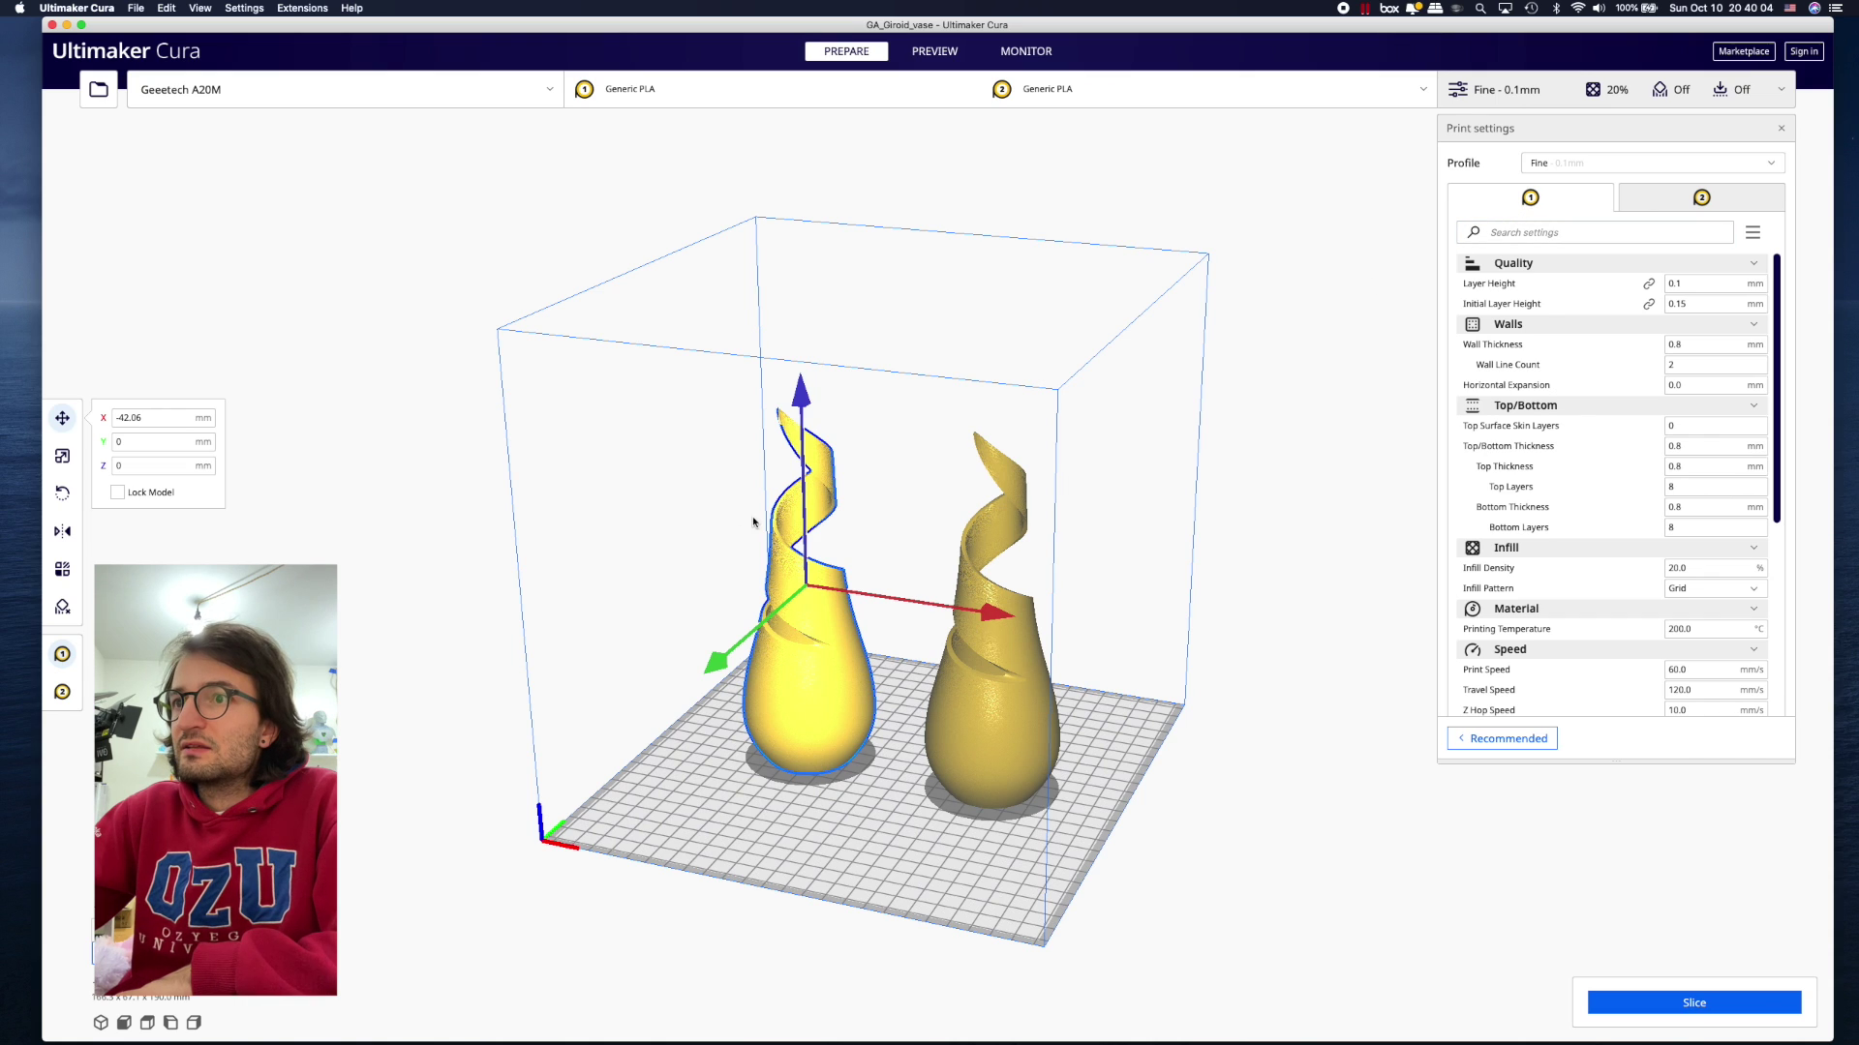
left_click(1098, 635)
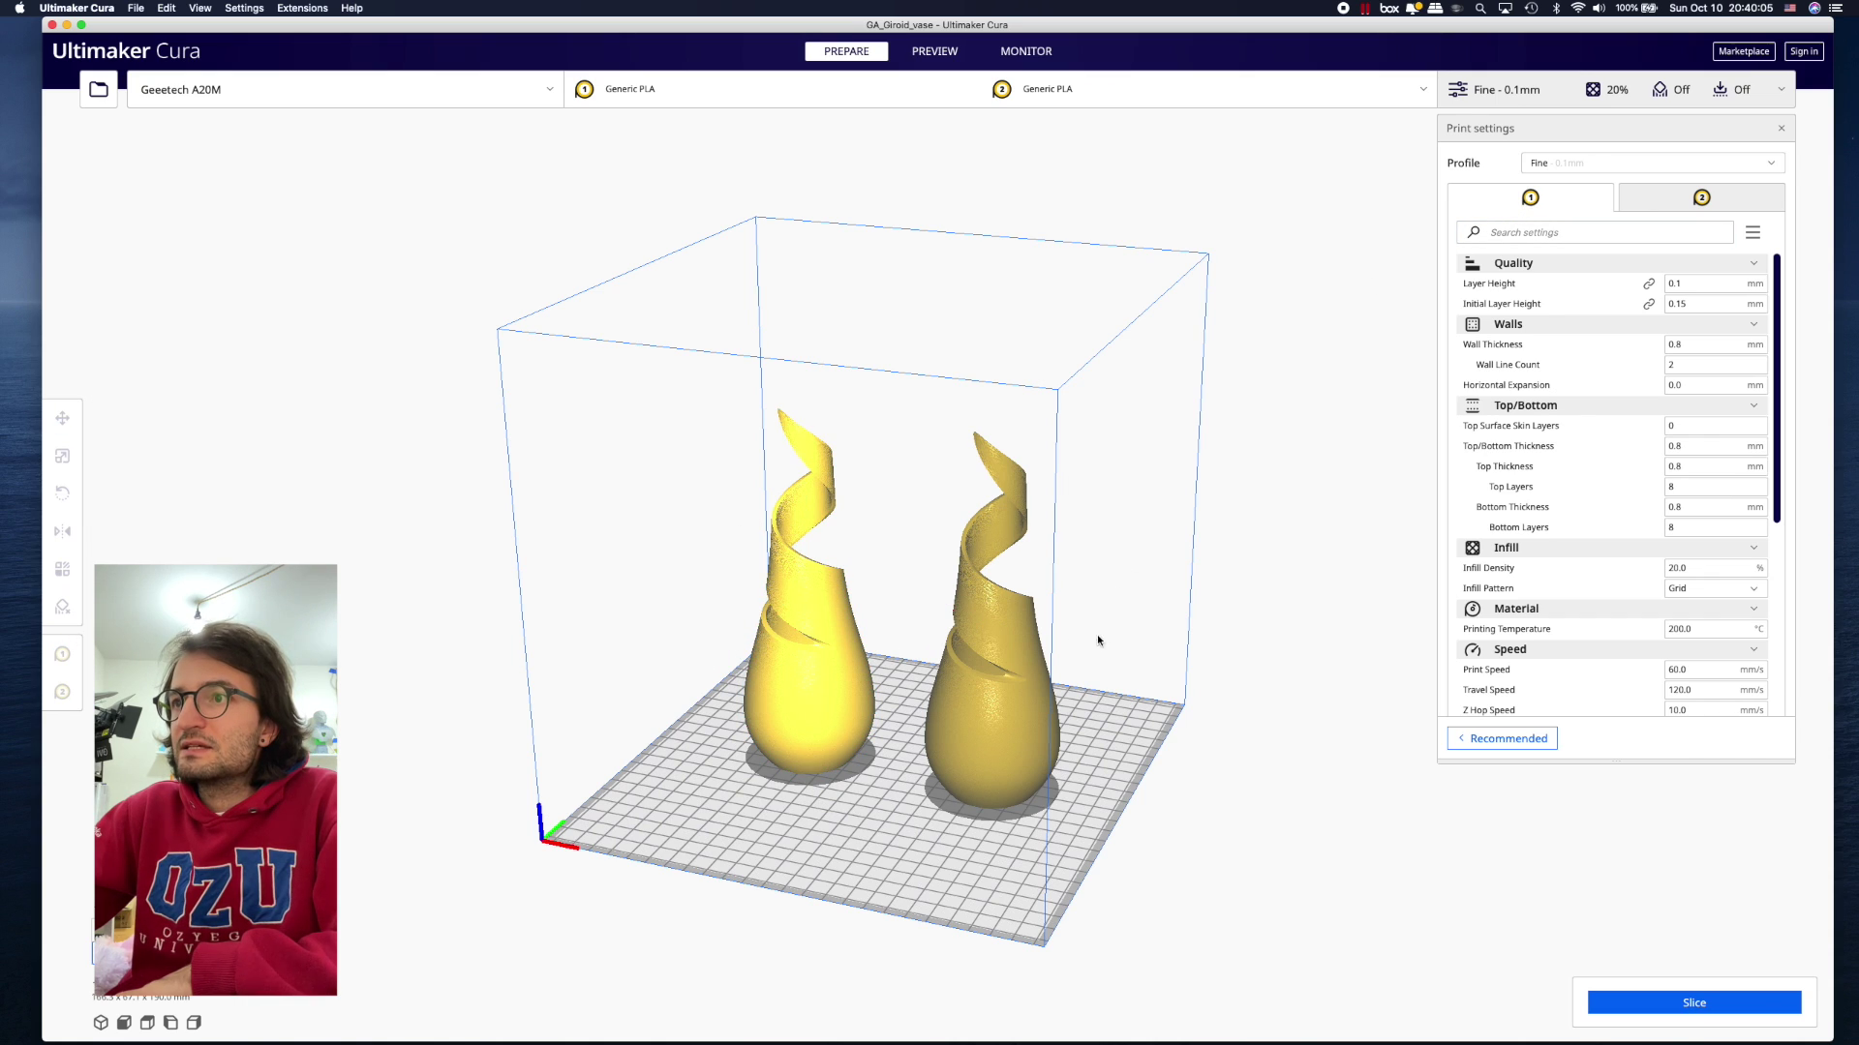
left_click(1669, 209)
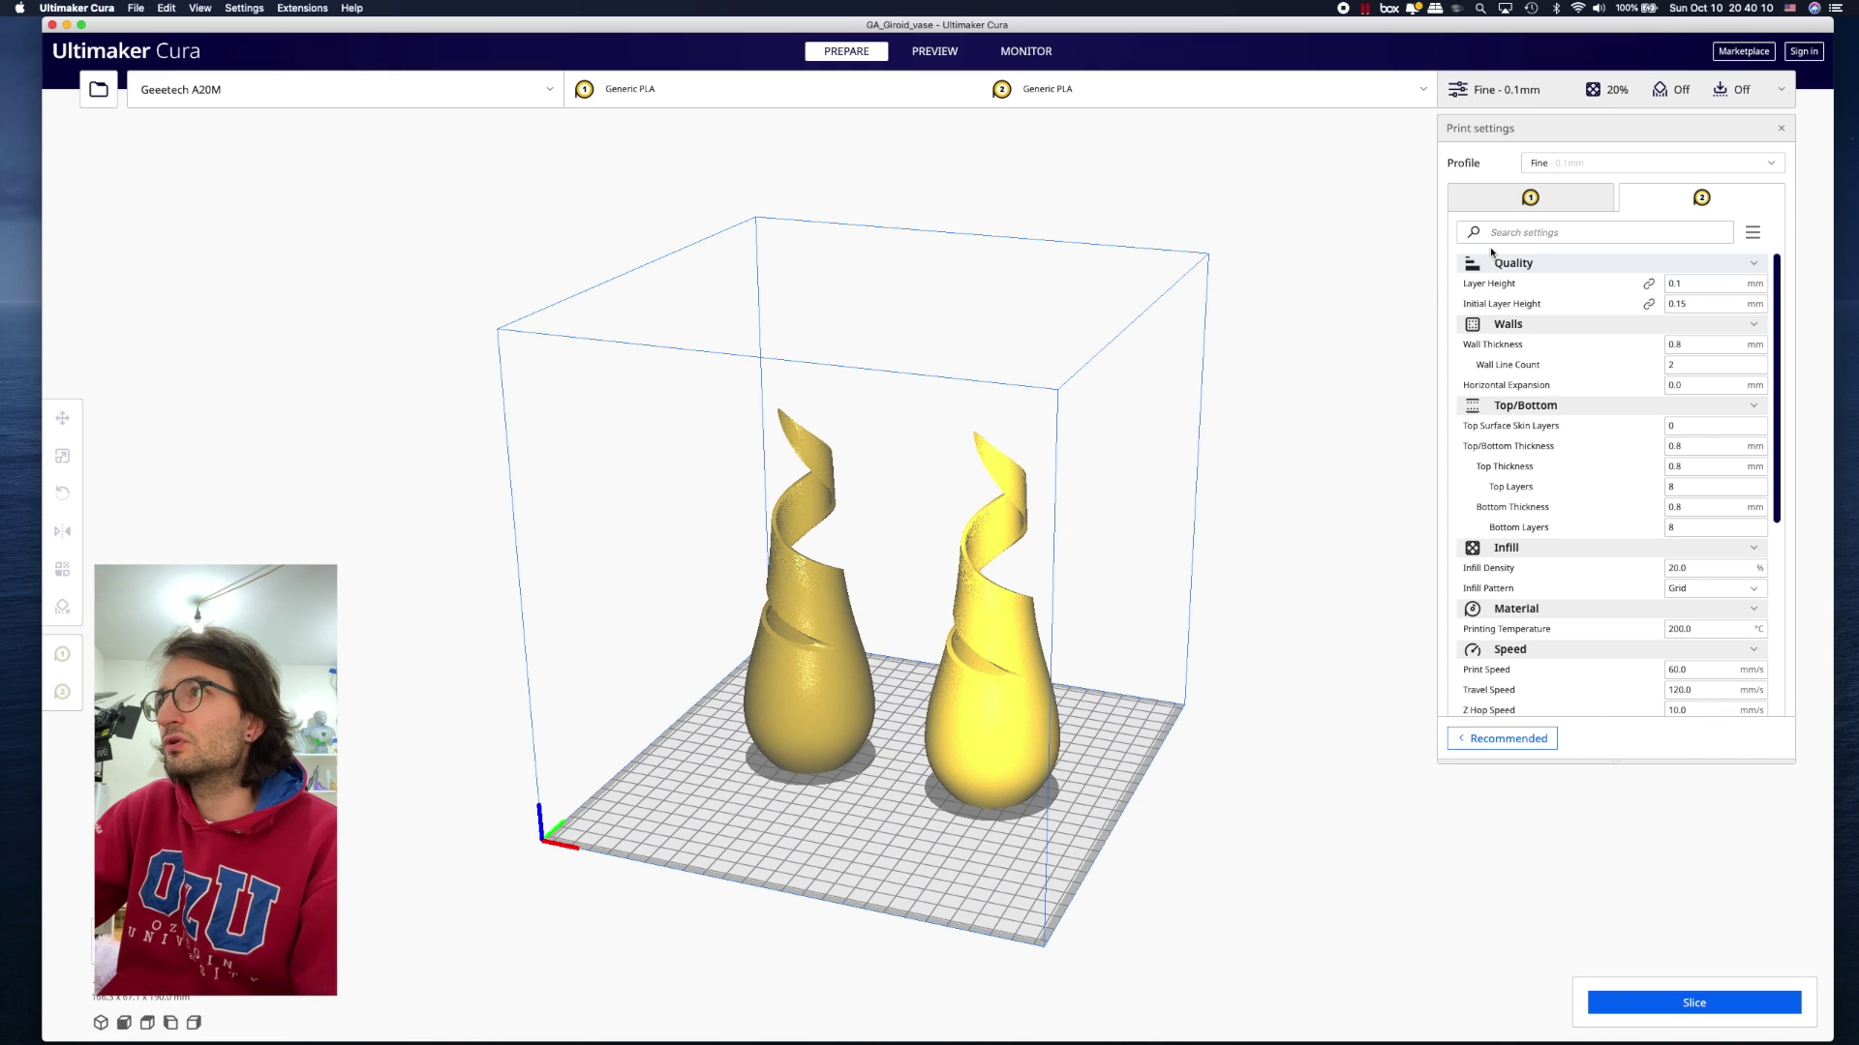
- In the Extruder 1 print settings, set the layer height to 0.2 mm and the initial layer height to 0.3 mm
left_click(1514, 208)
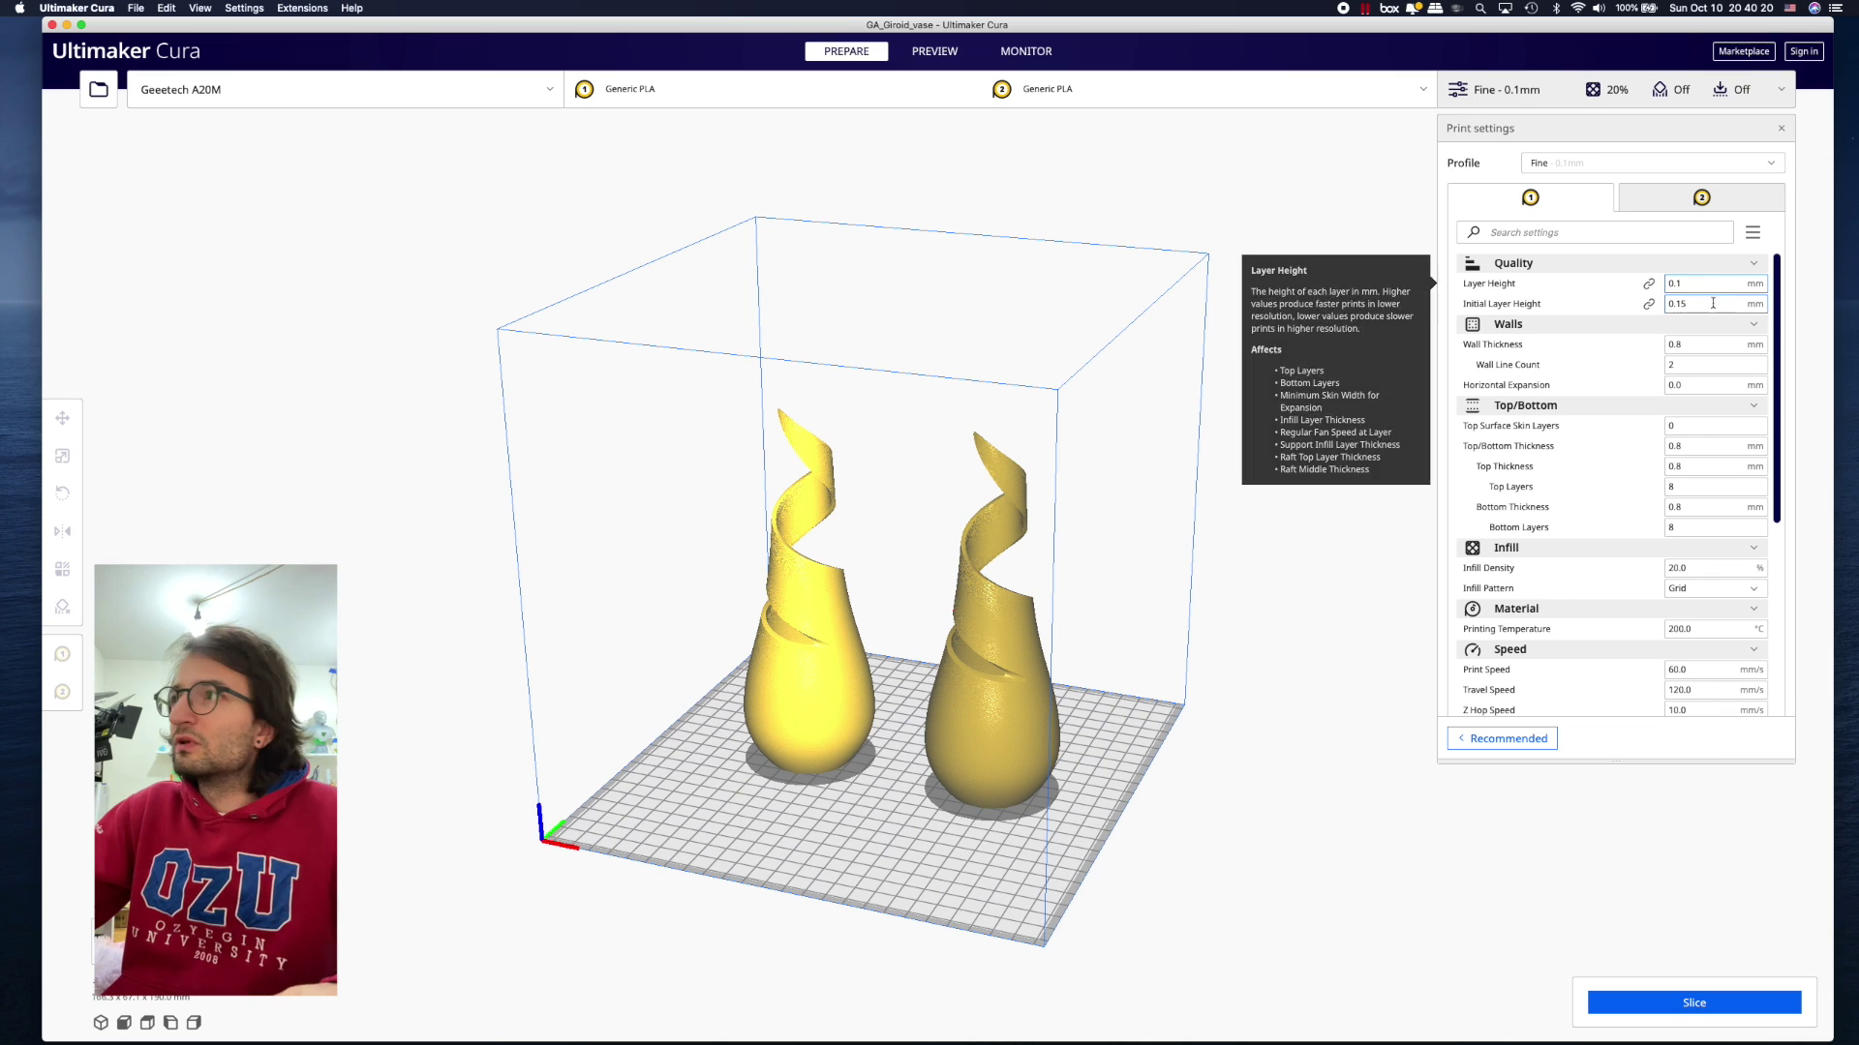
left_click(1678, 284)
key("BackSpace")
type("2")
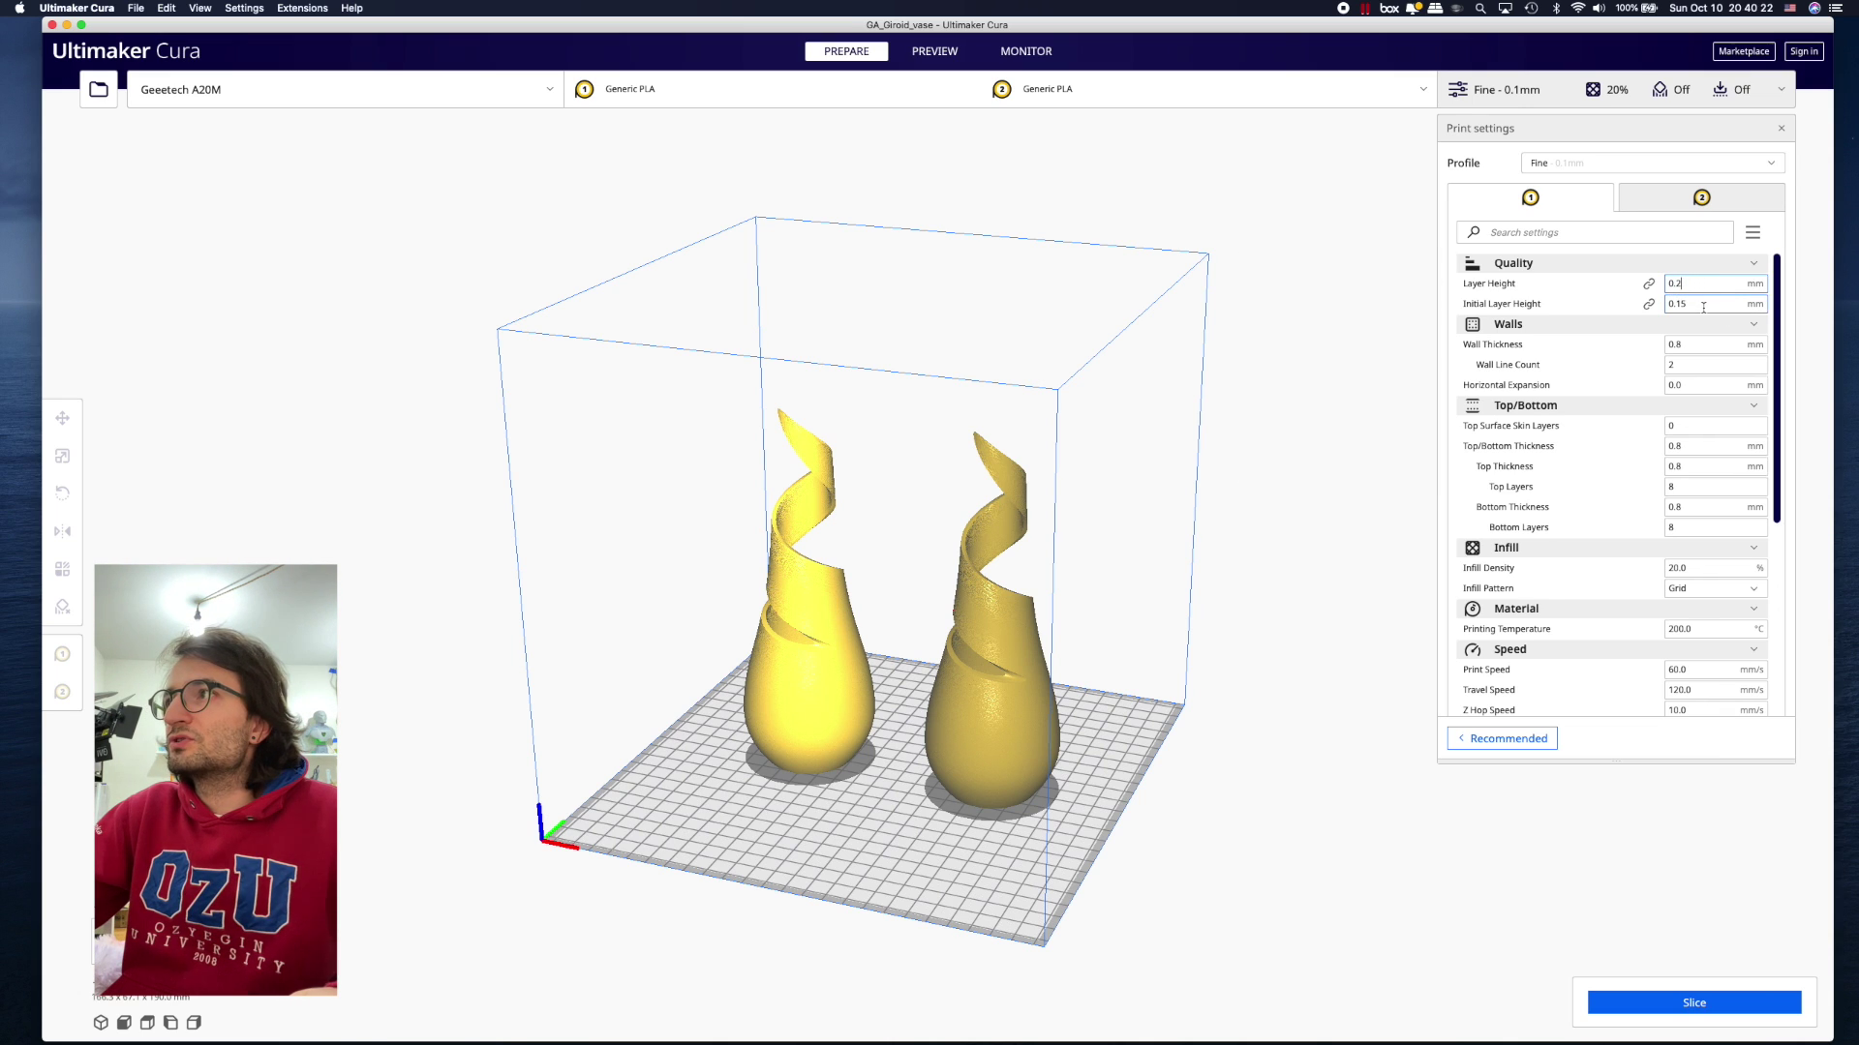
left_click_drag(1697, 303, 1677, 304)
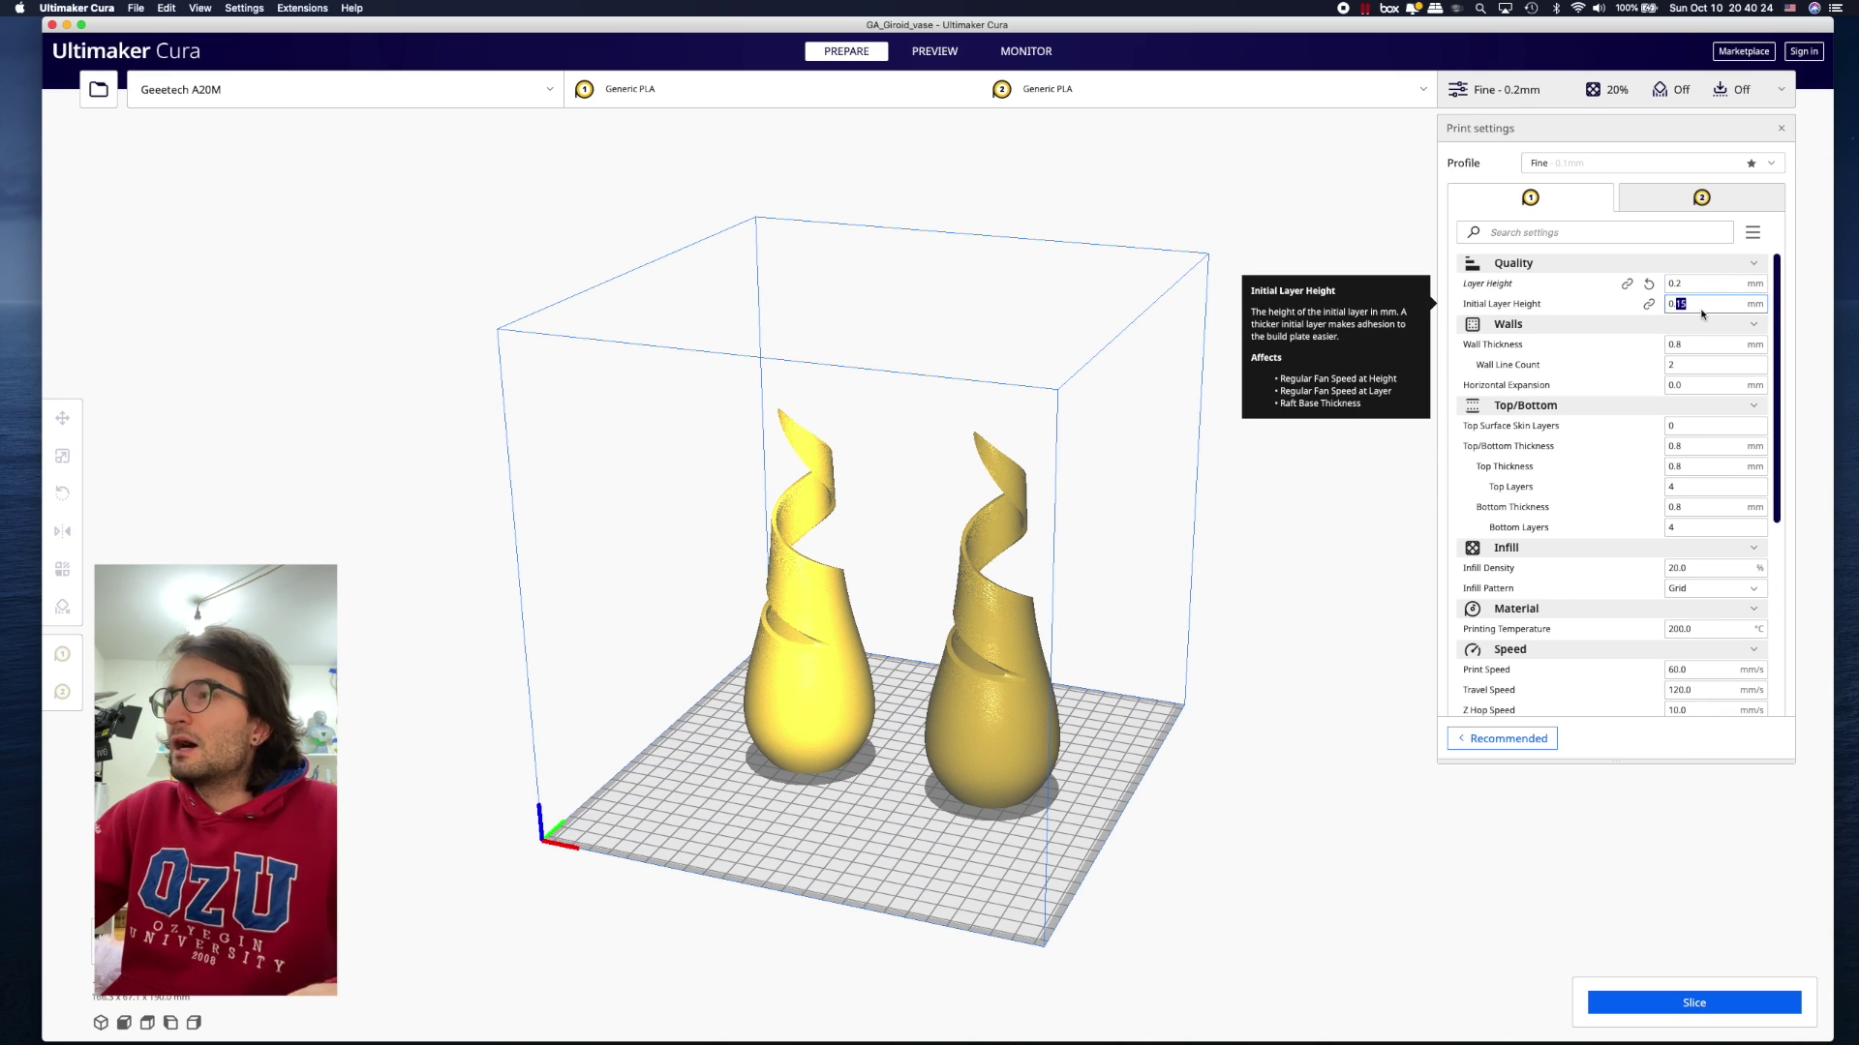
type("3")
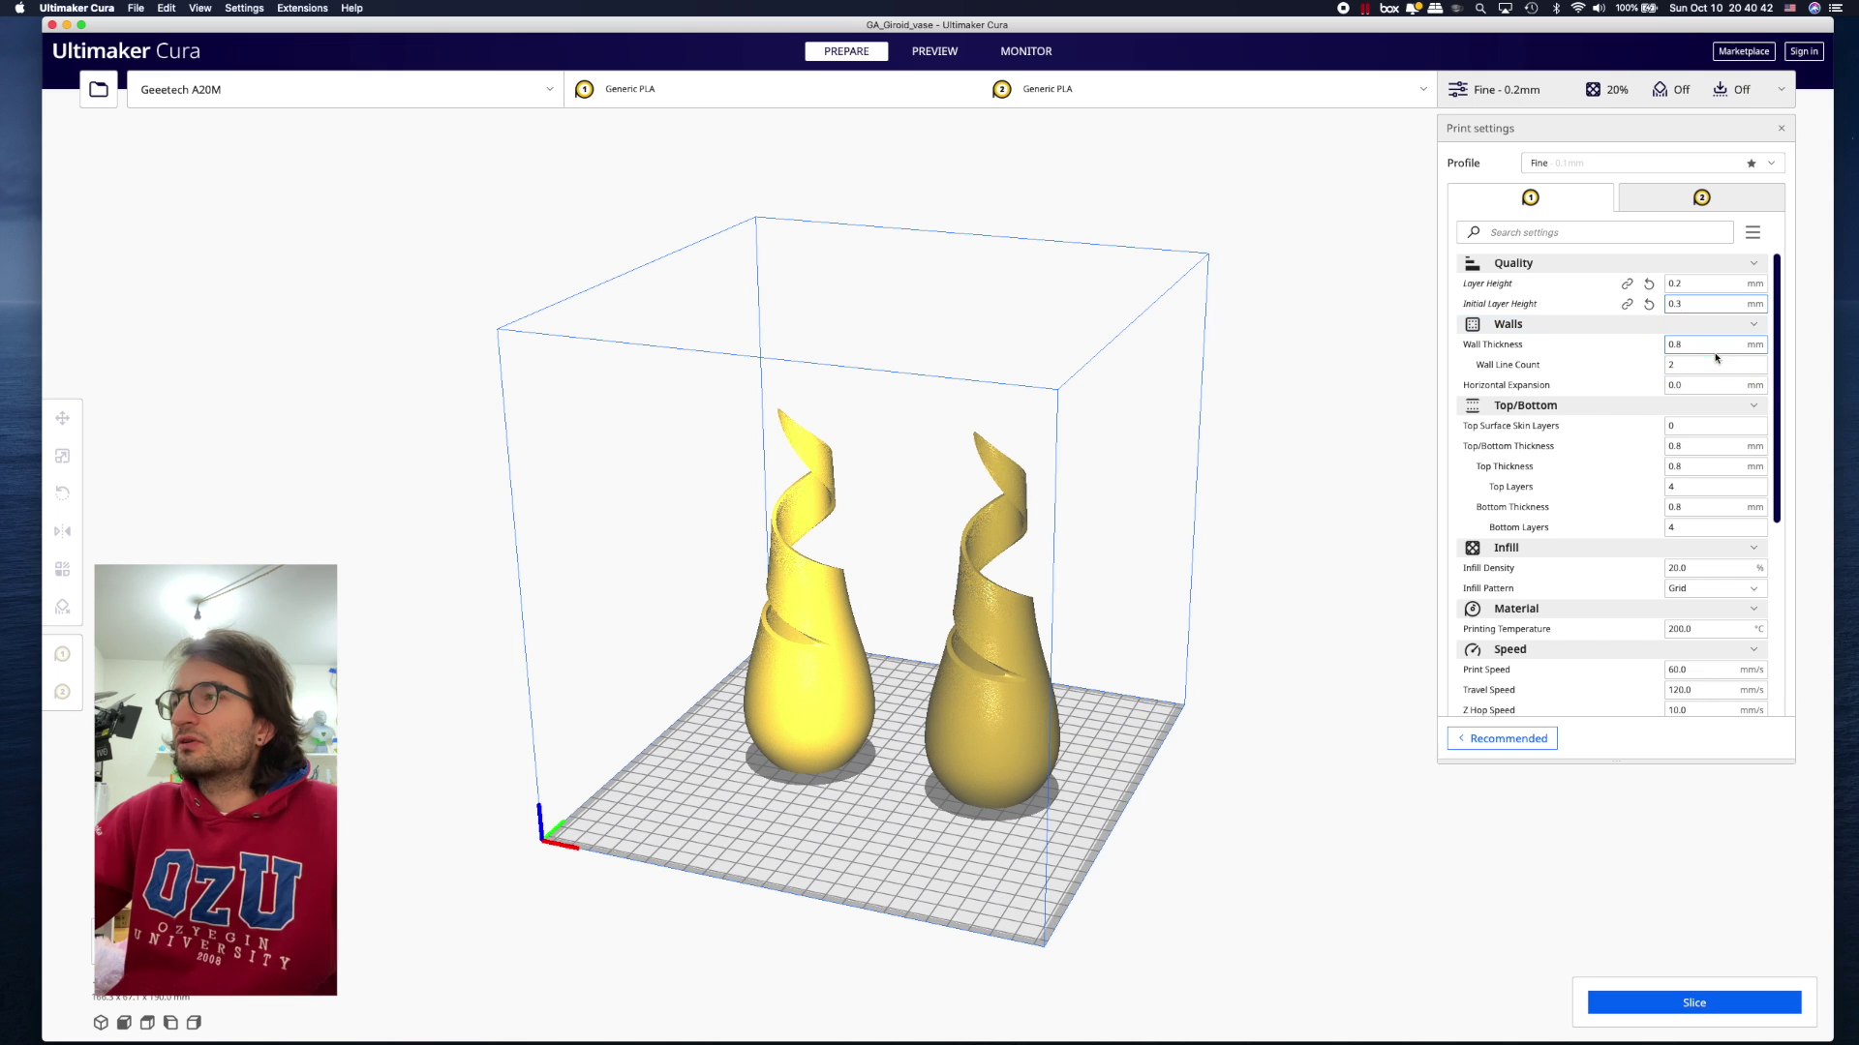
- Review the wall, top/bottom and infill settings of Extruder 1, including the available infill patterns
left_click_drag(1711, 348, 1667, 347)
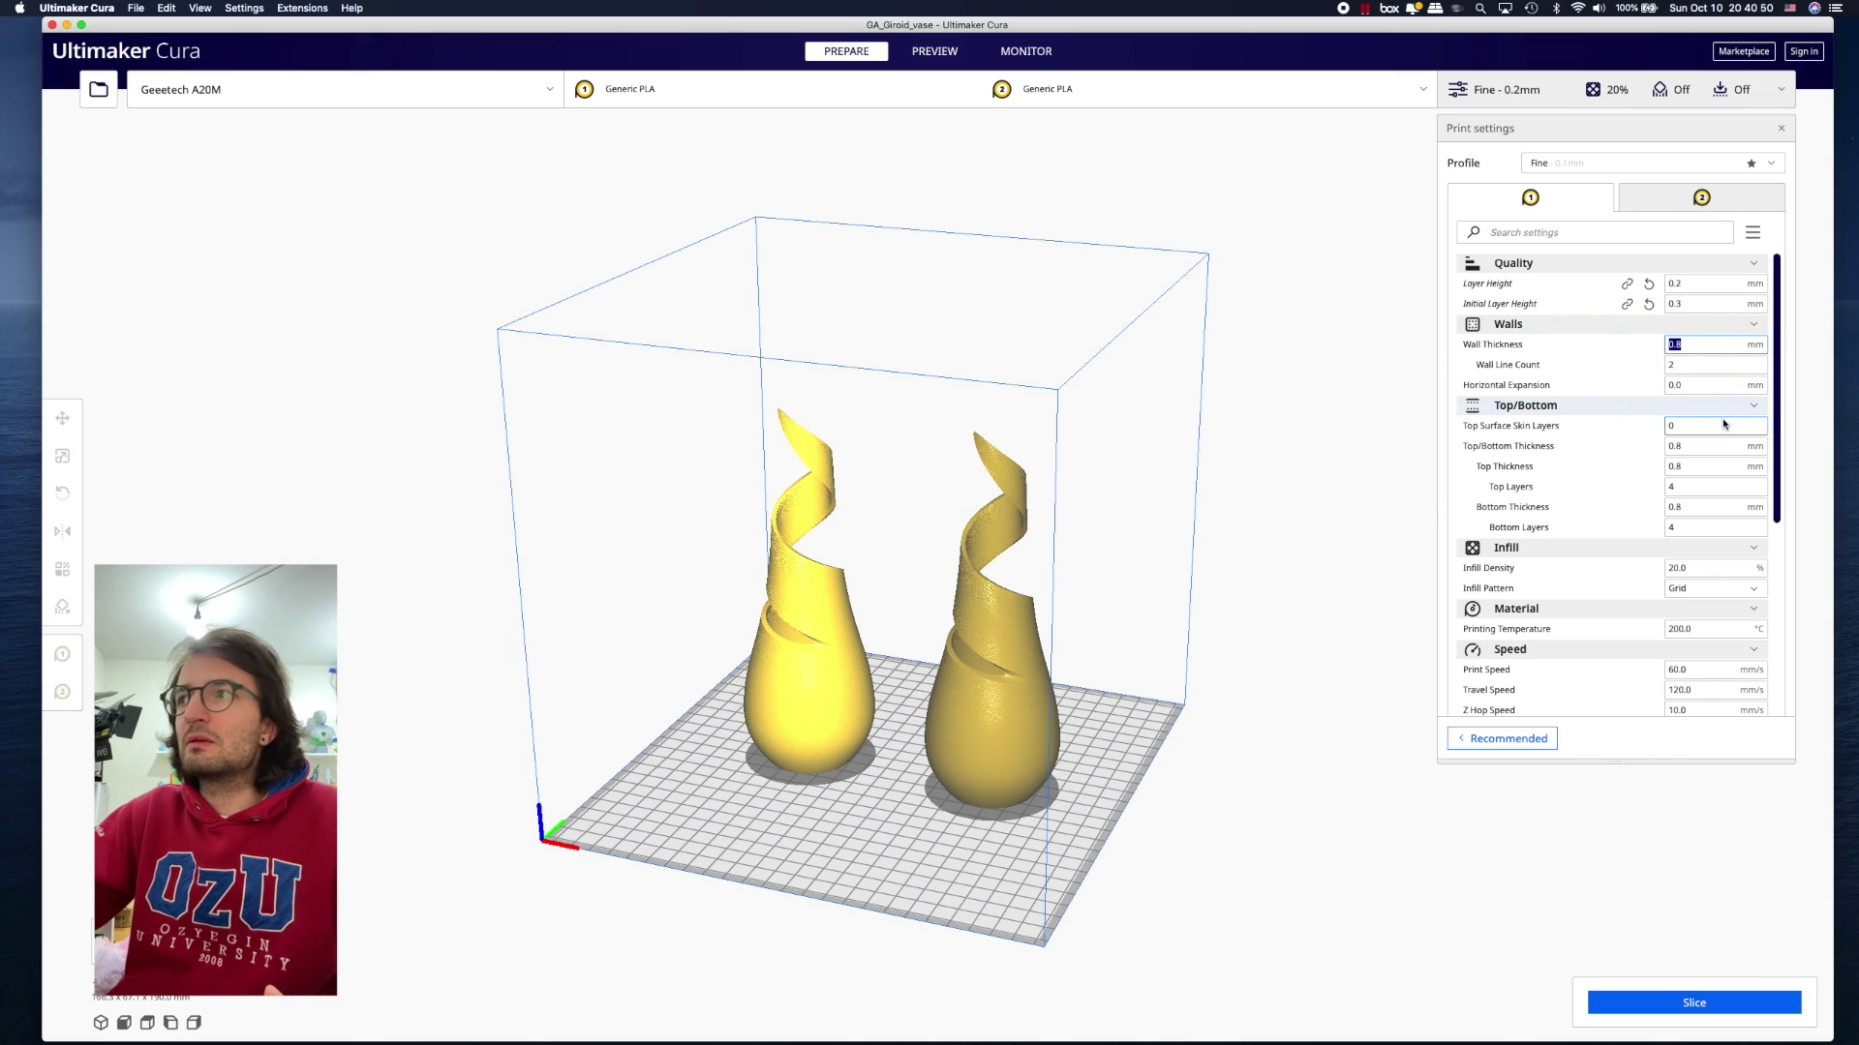
left_click_drag(1777, 389, 1776, 427)
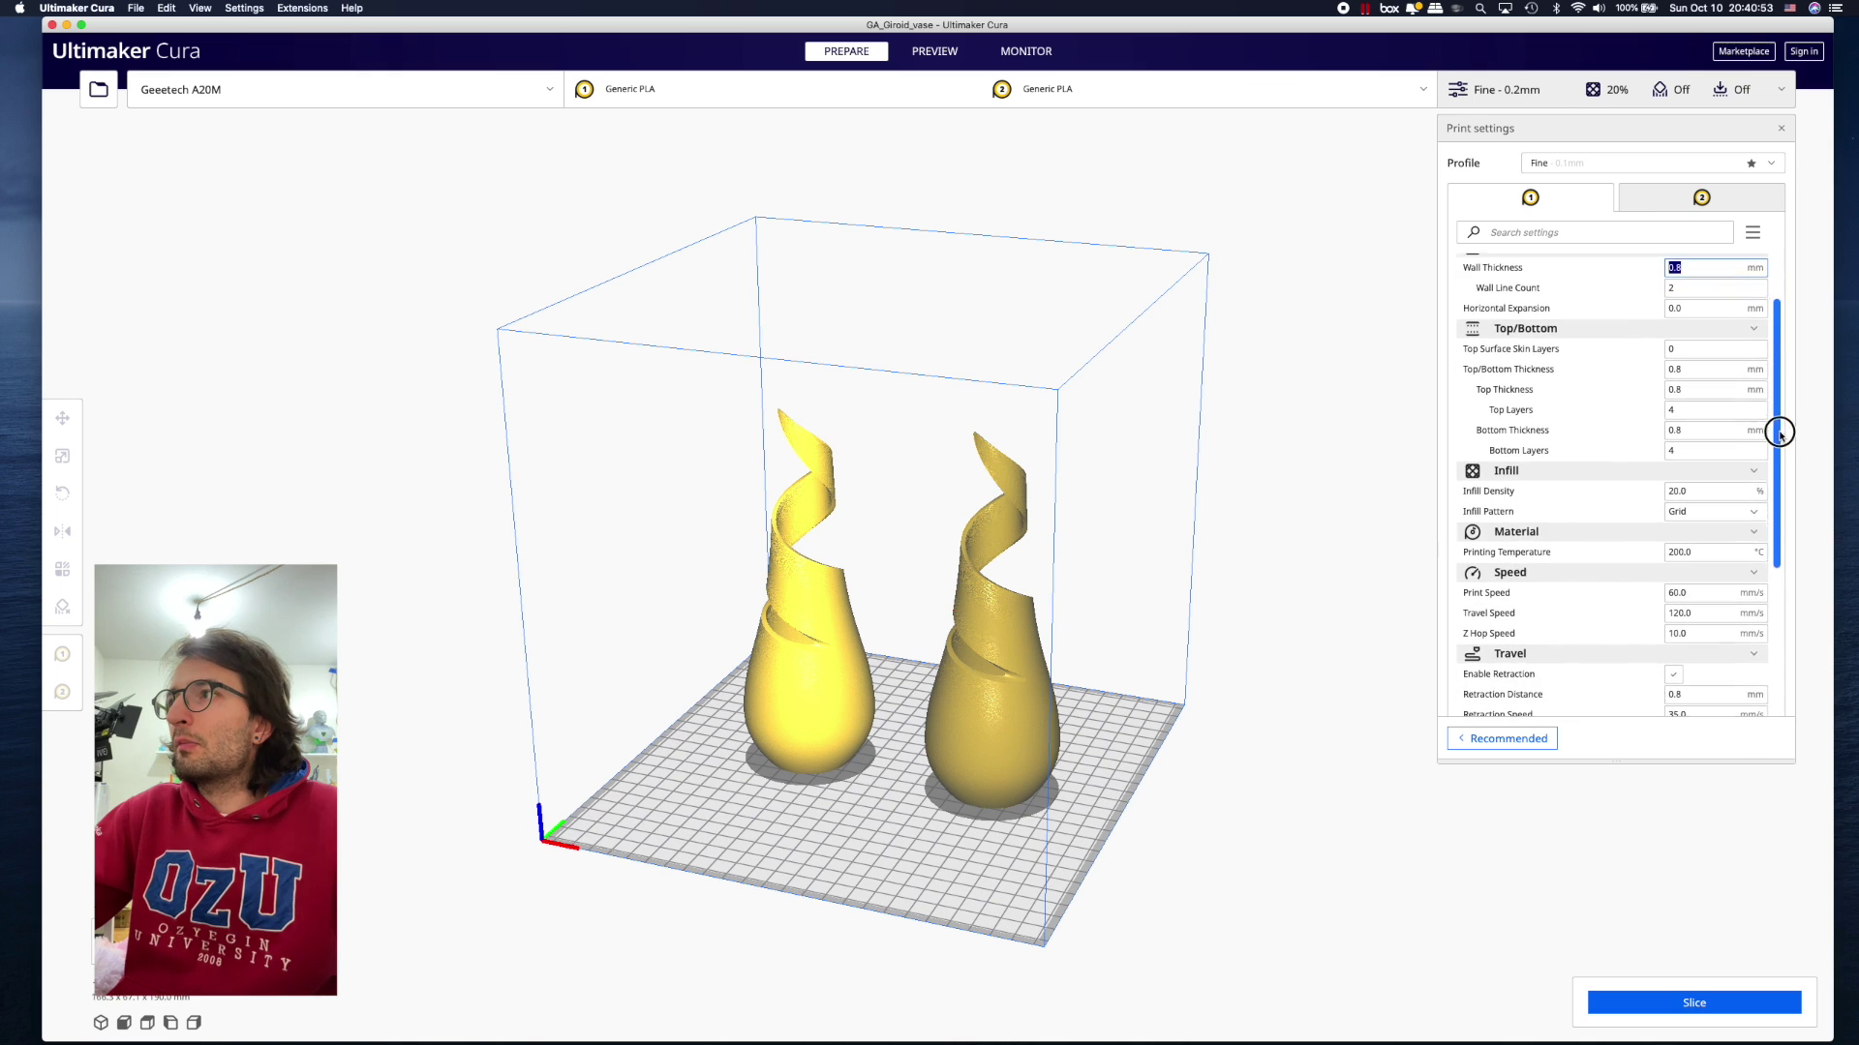
left_click(1682, 350)
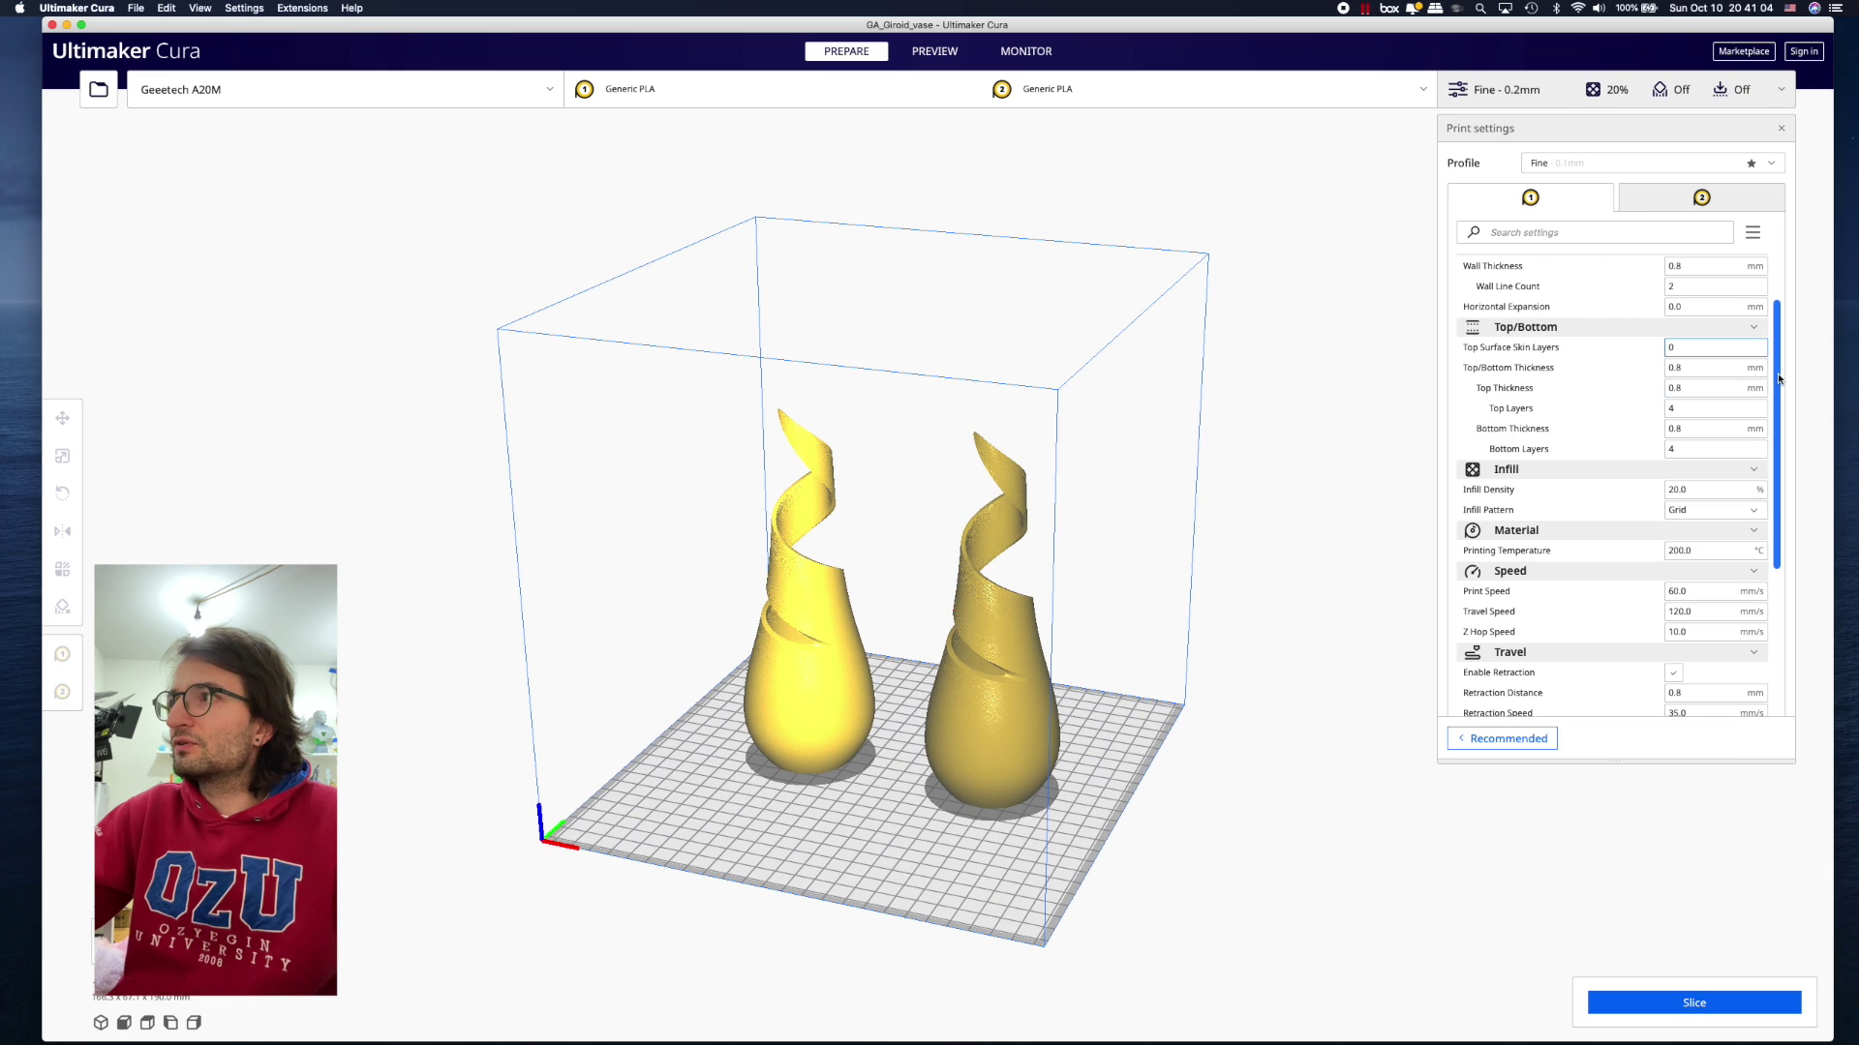
left_click_drag(1779, 380, 1776, 471)
left_click(1707, 334)
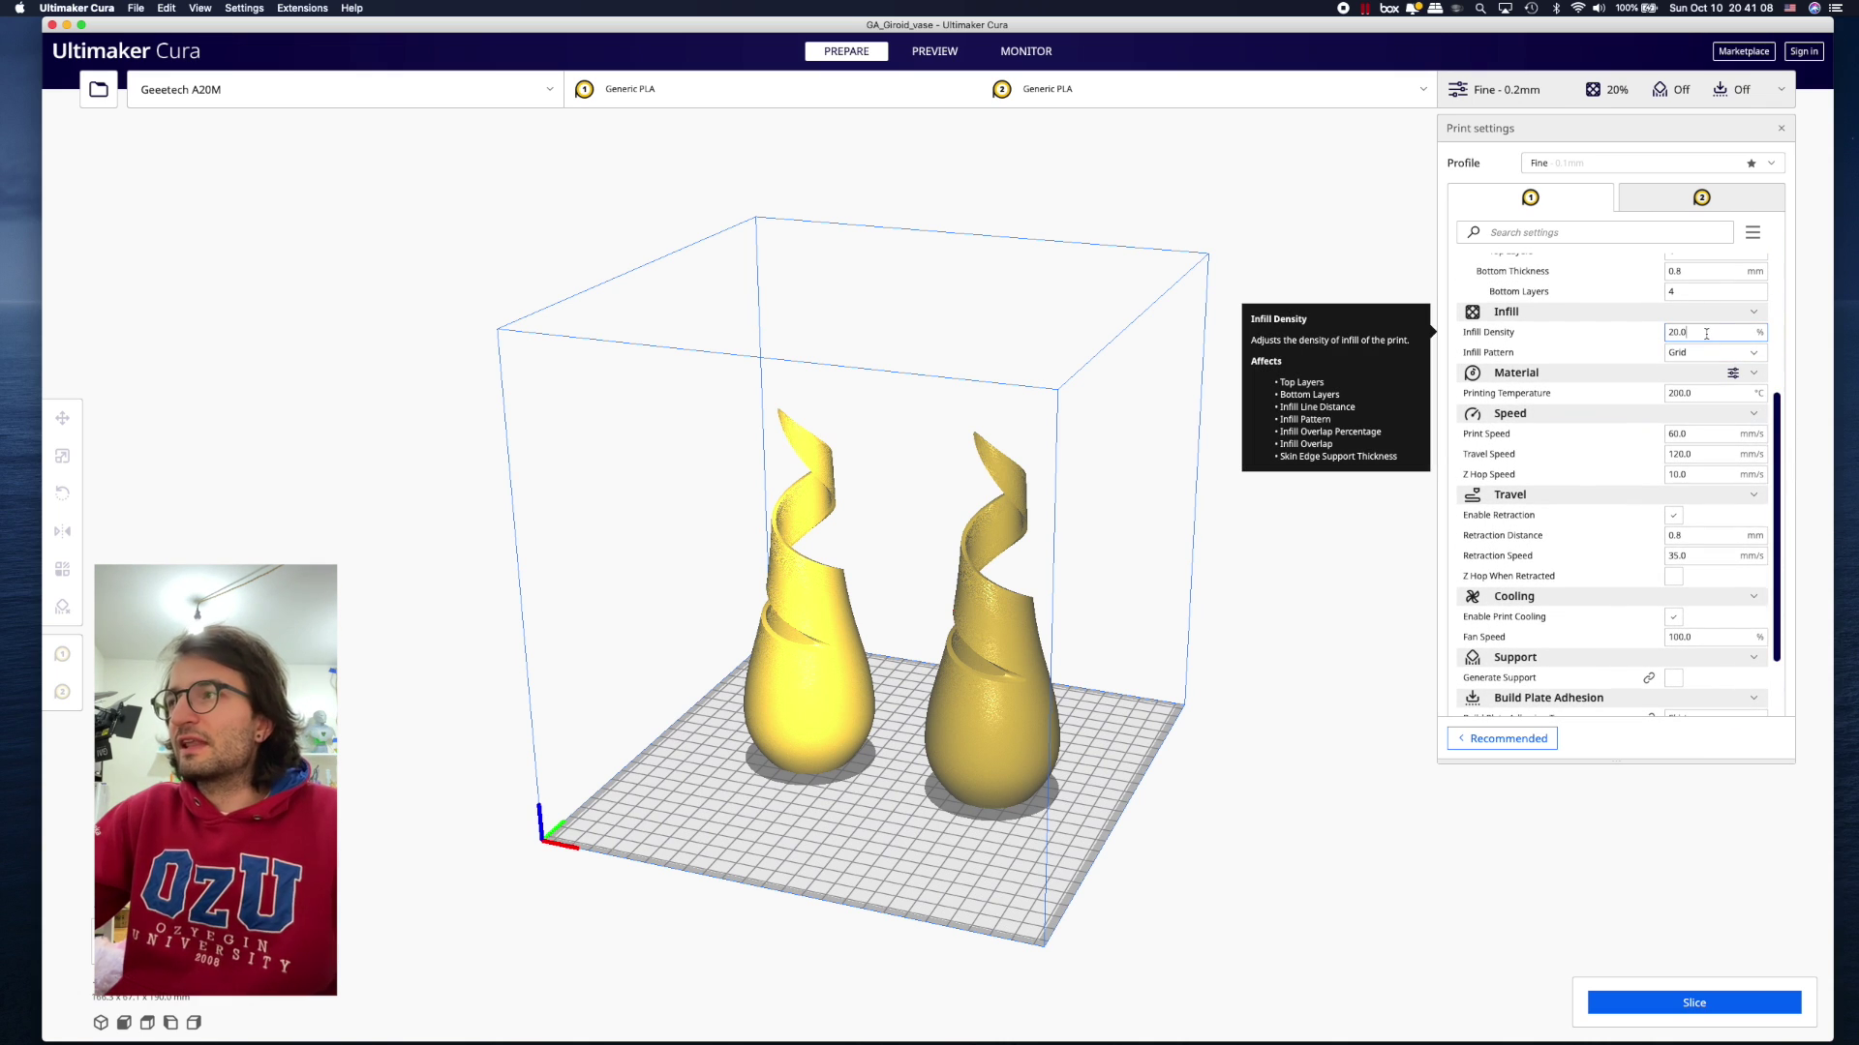
left_click_drag(1706, 334, 1673, 331)
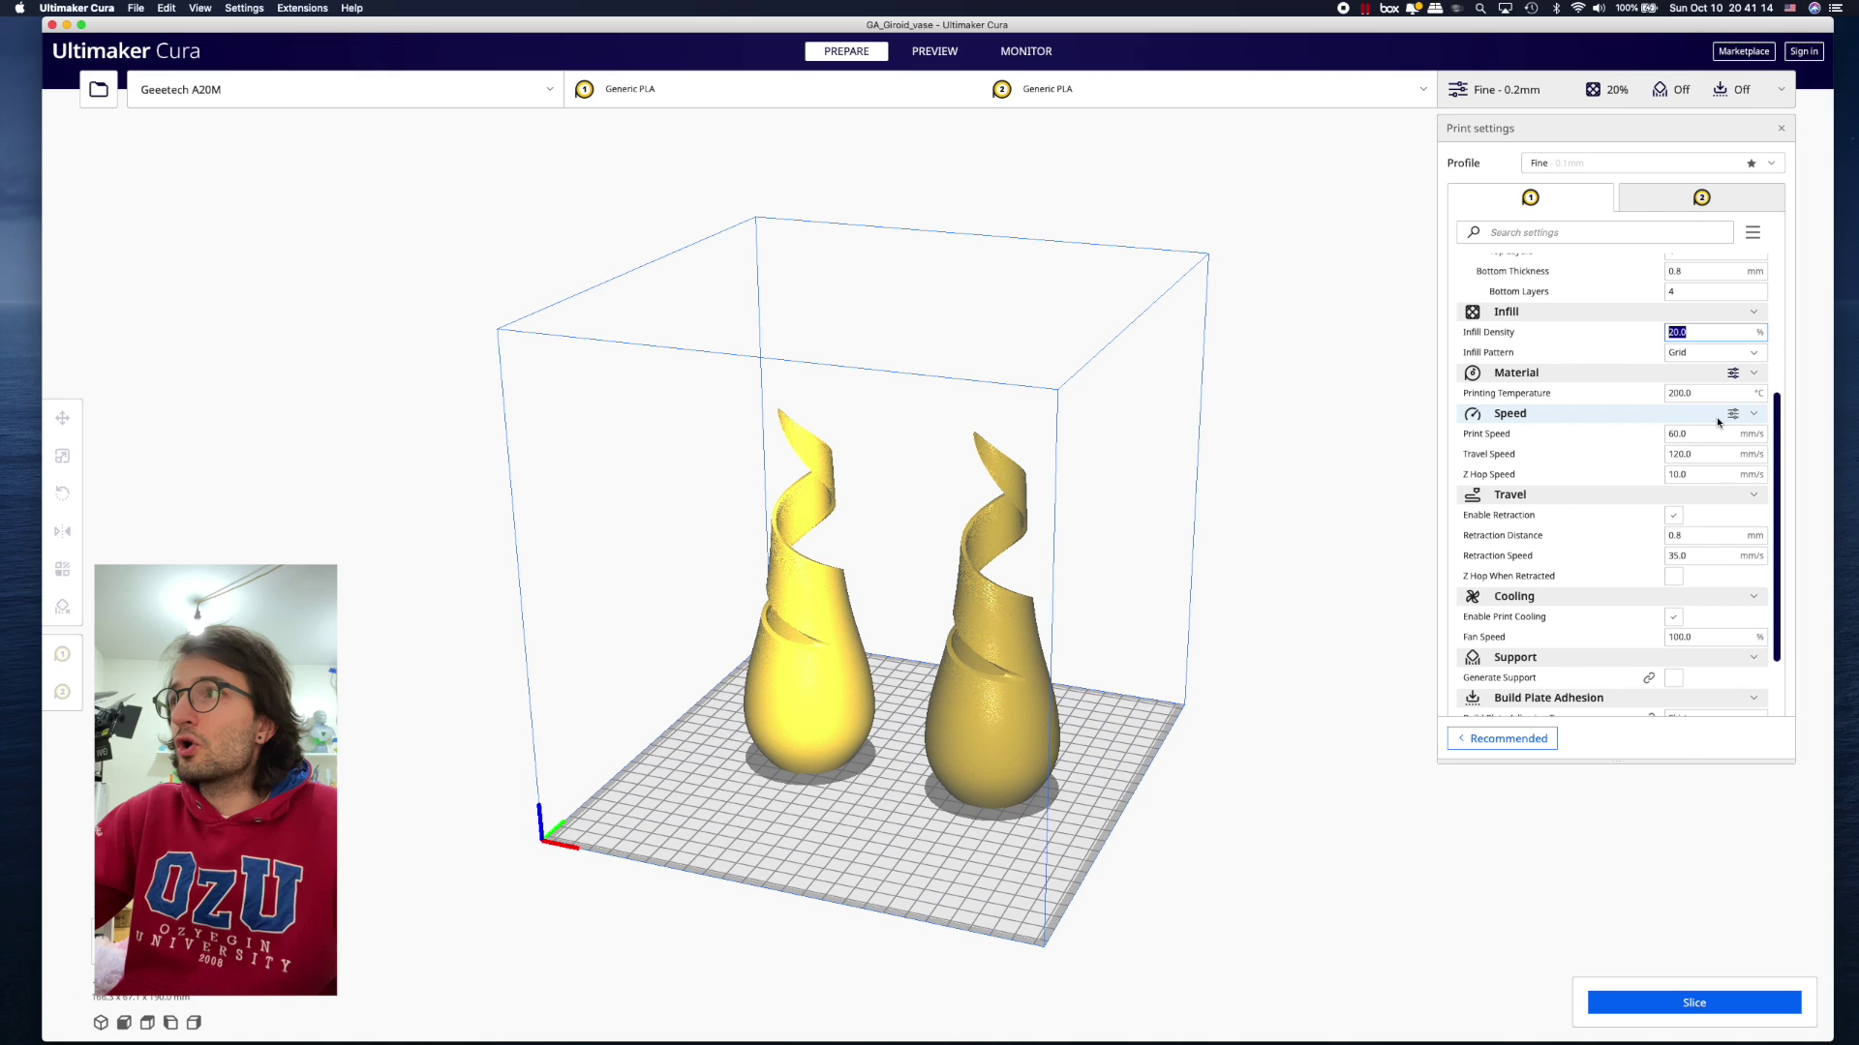
left_click(1709, 354)
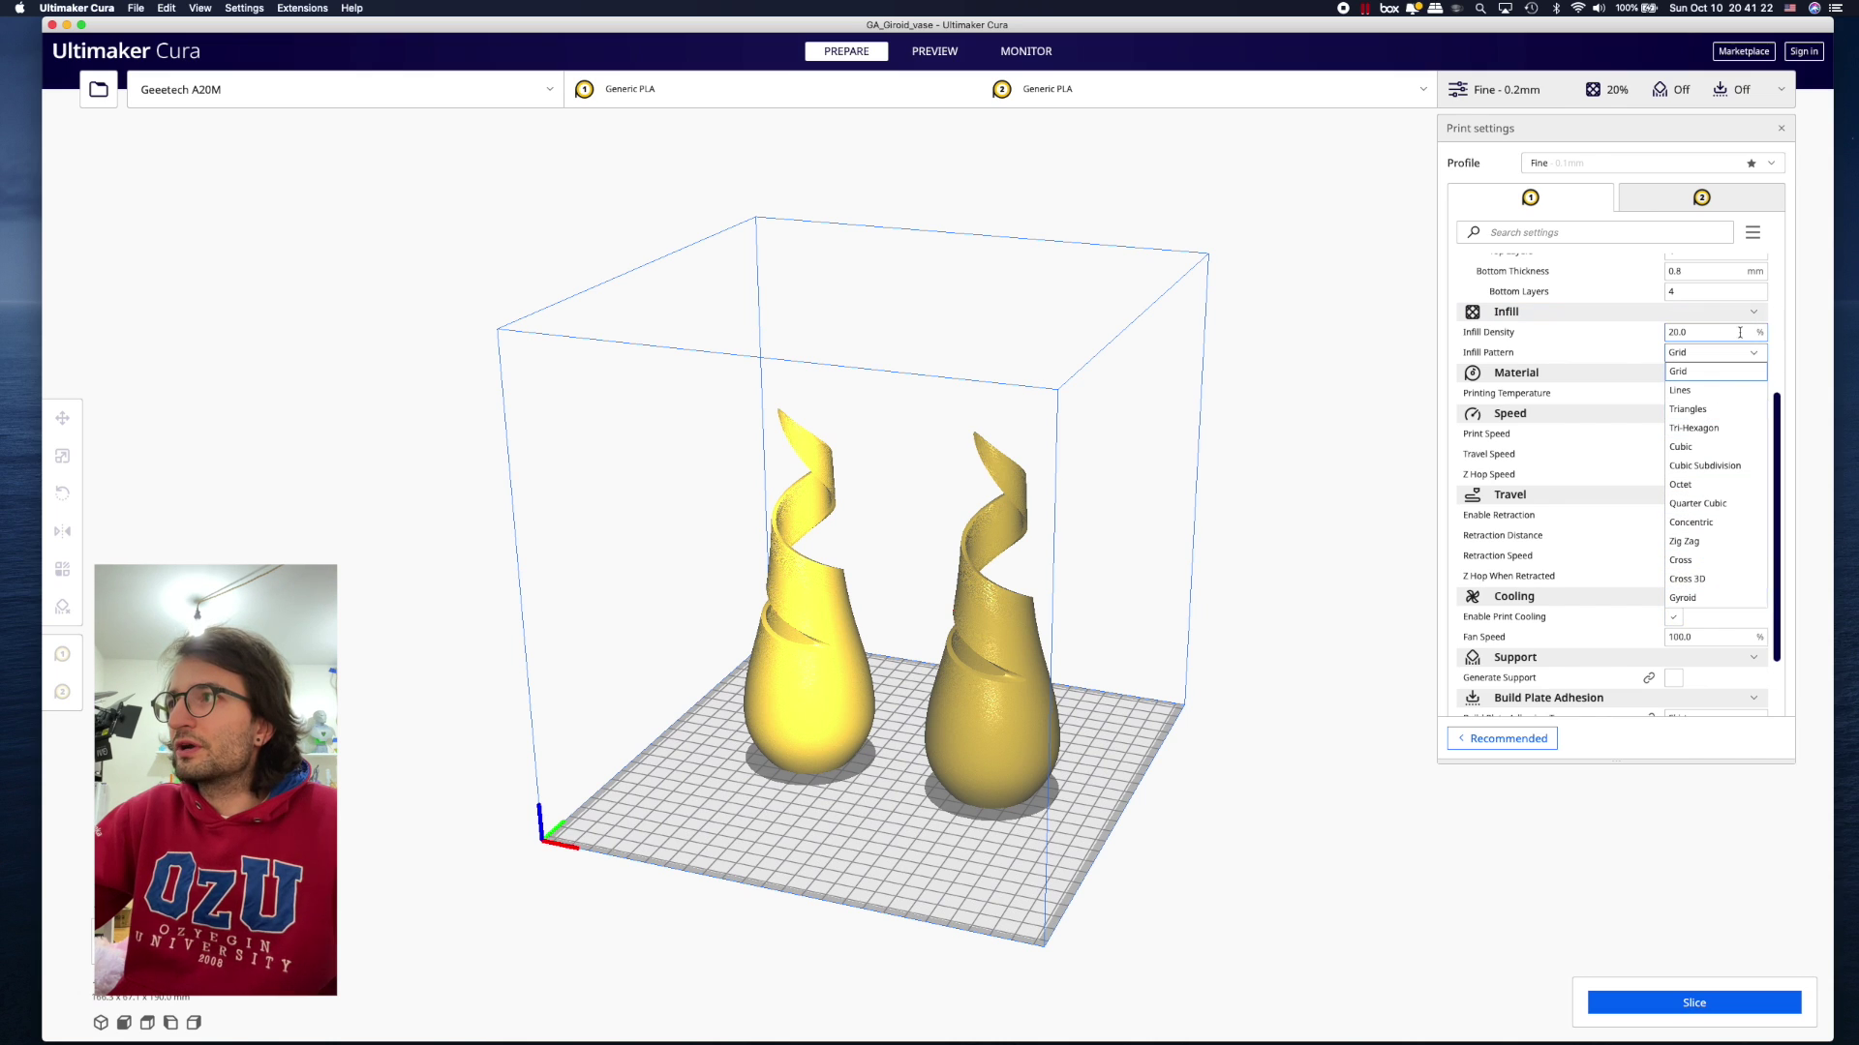
left_click(1636, 341)
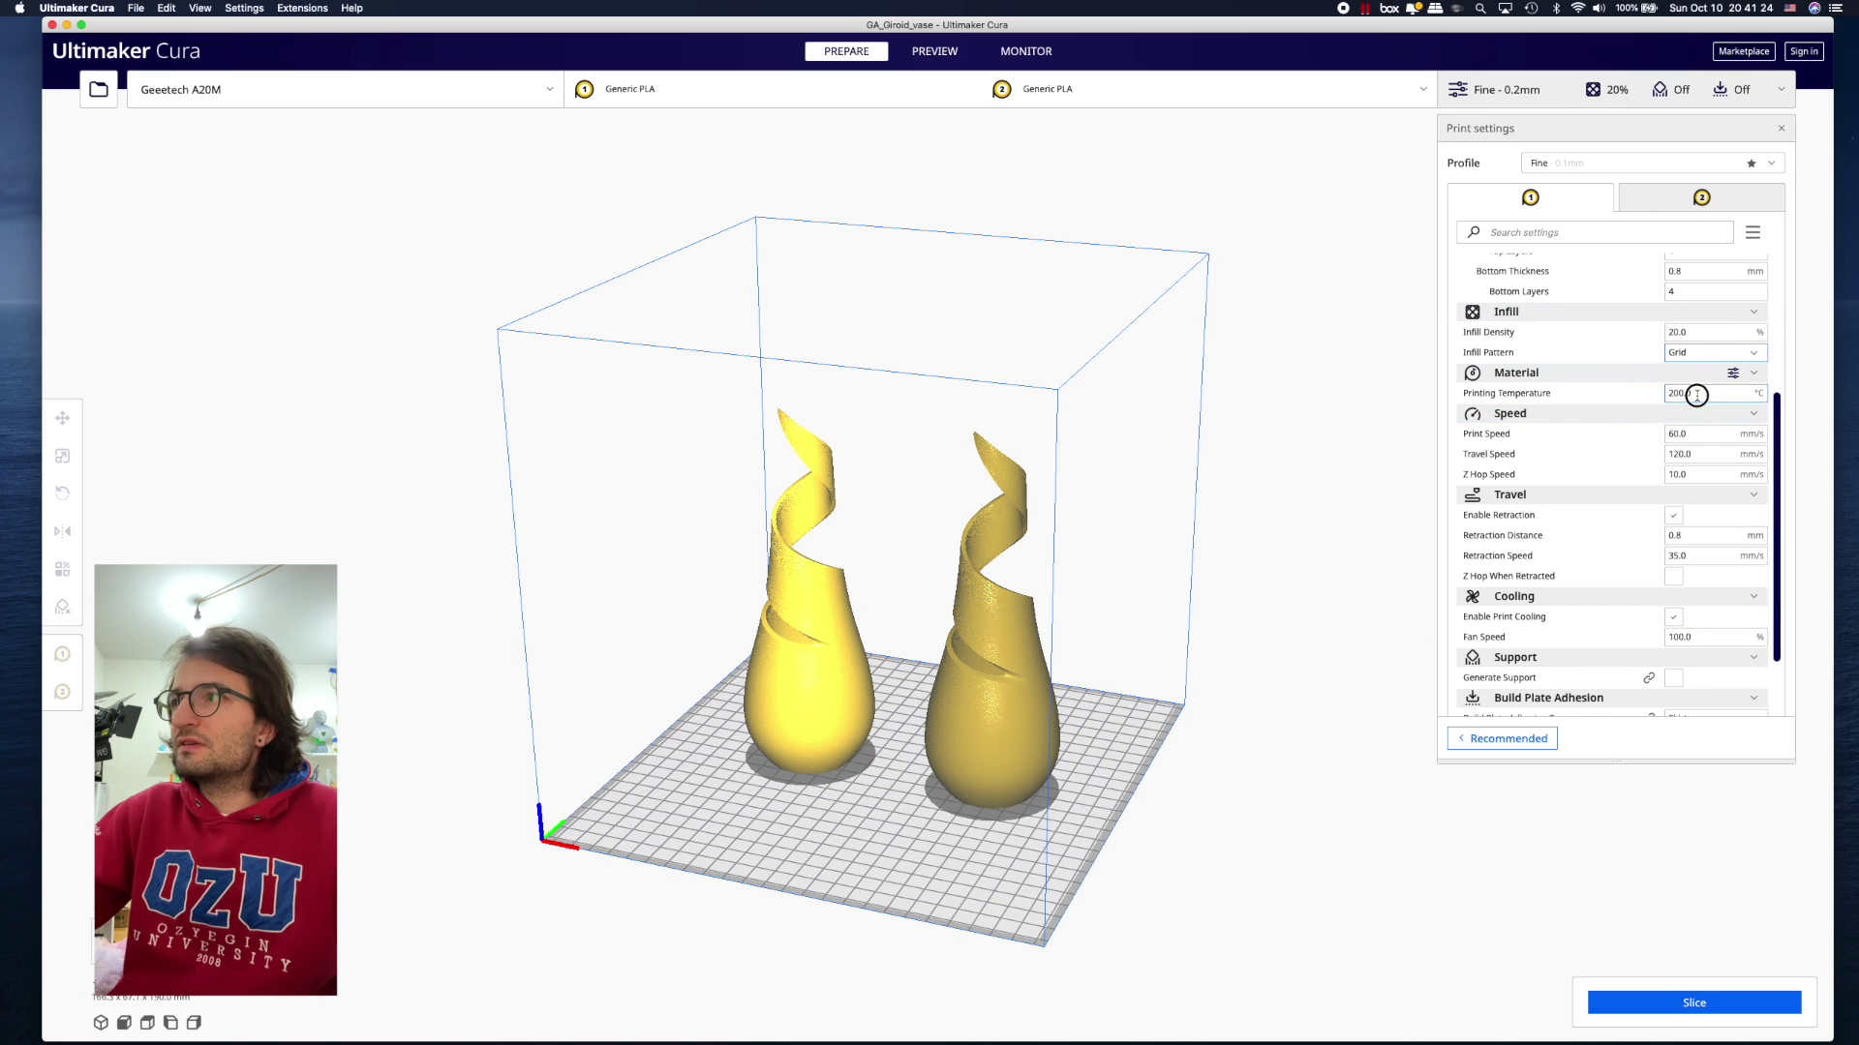
- Set the retraction distance of Extruder 1 to 3.5 mm
scroll(1697, 395, "down", 2)
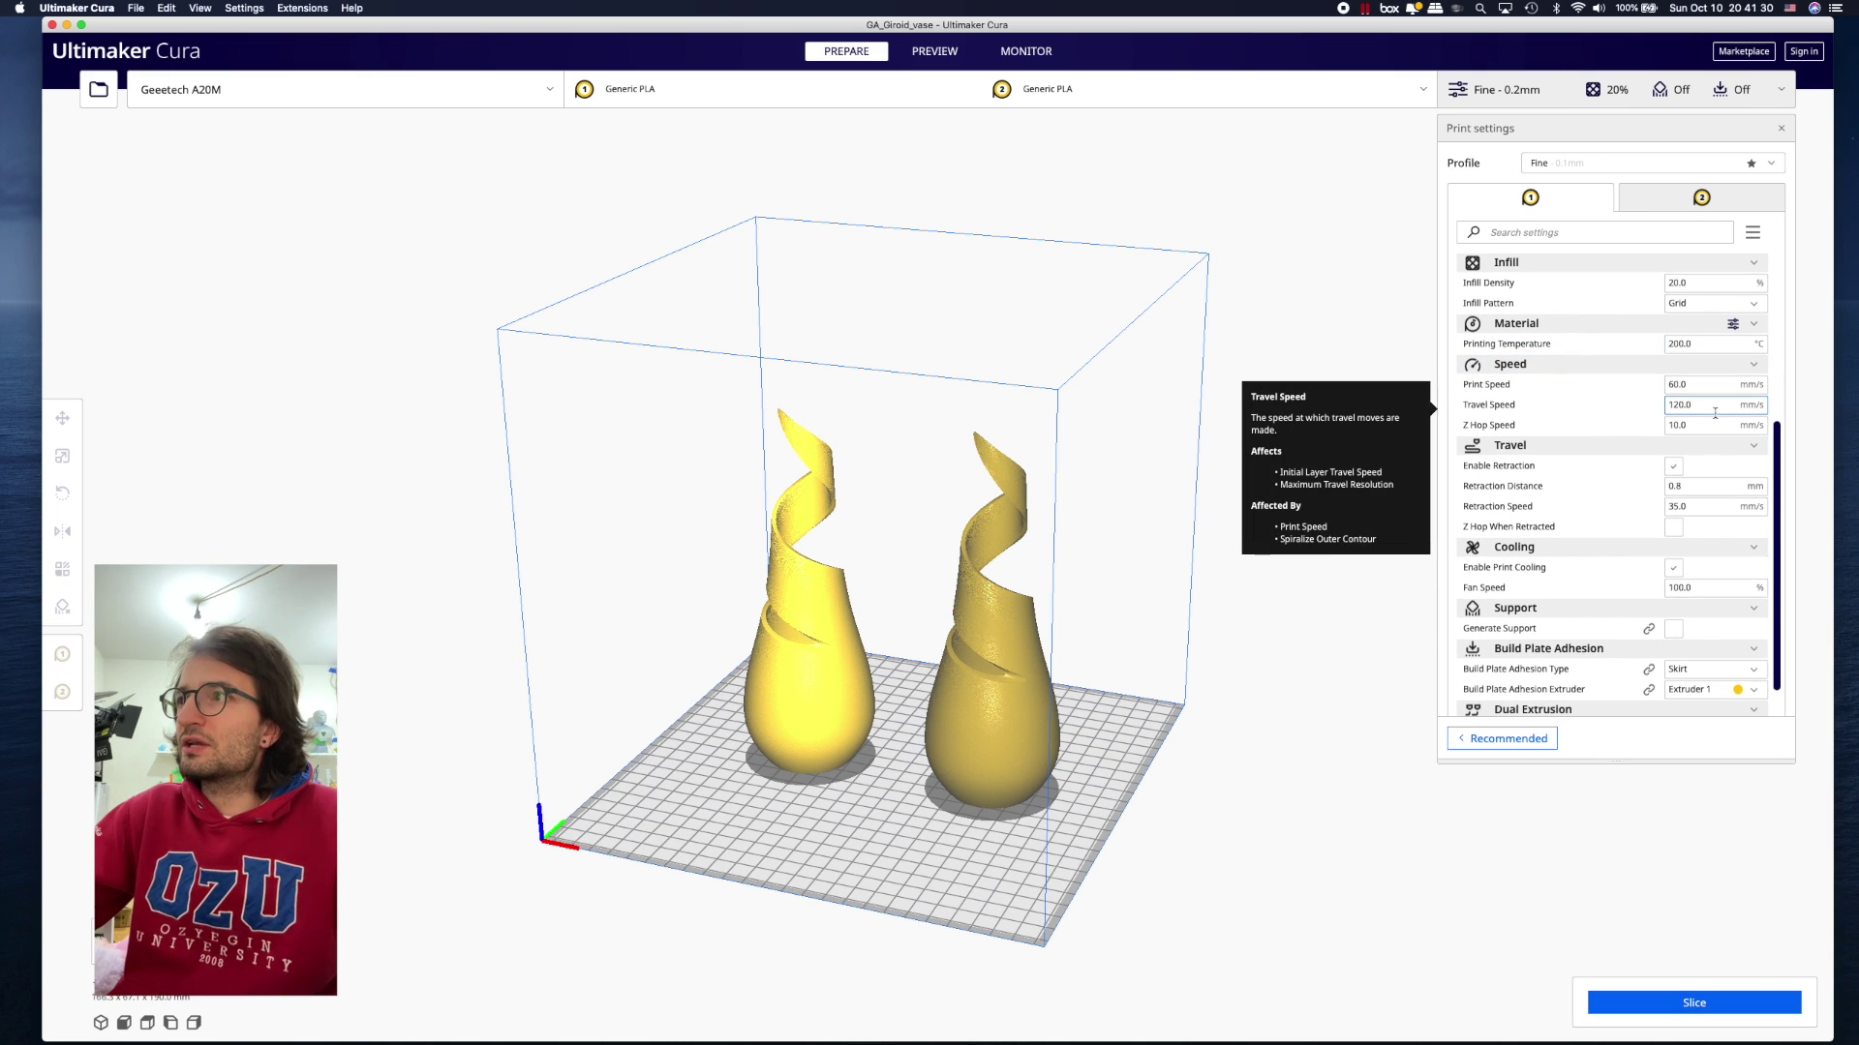
scroll(1715, 413, "down", 2)
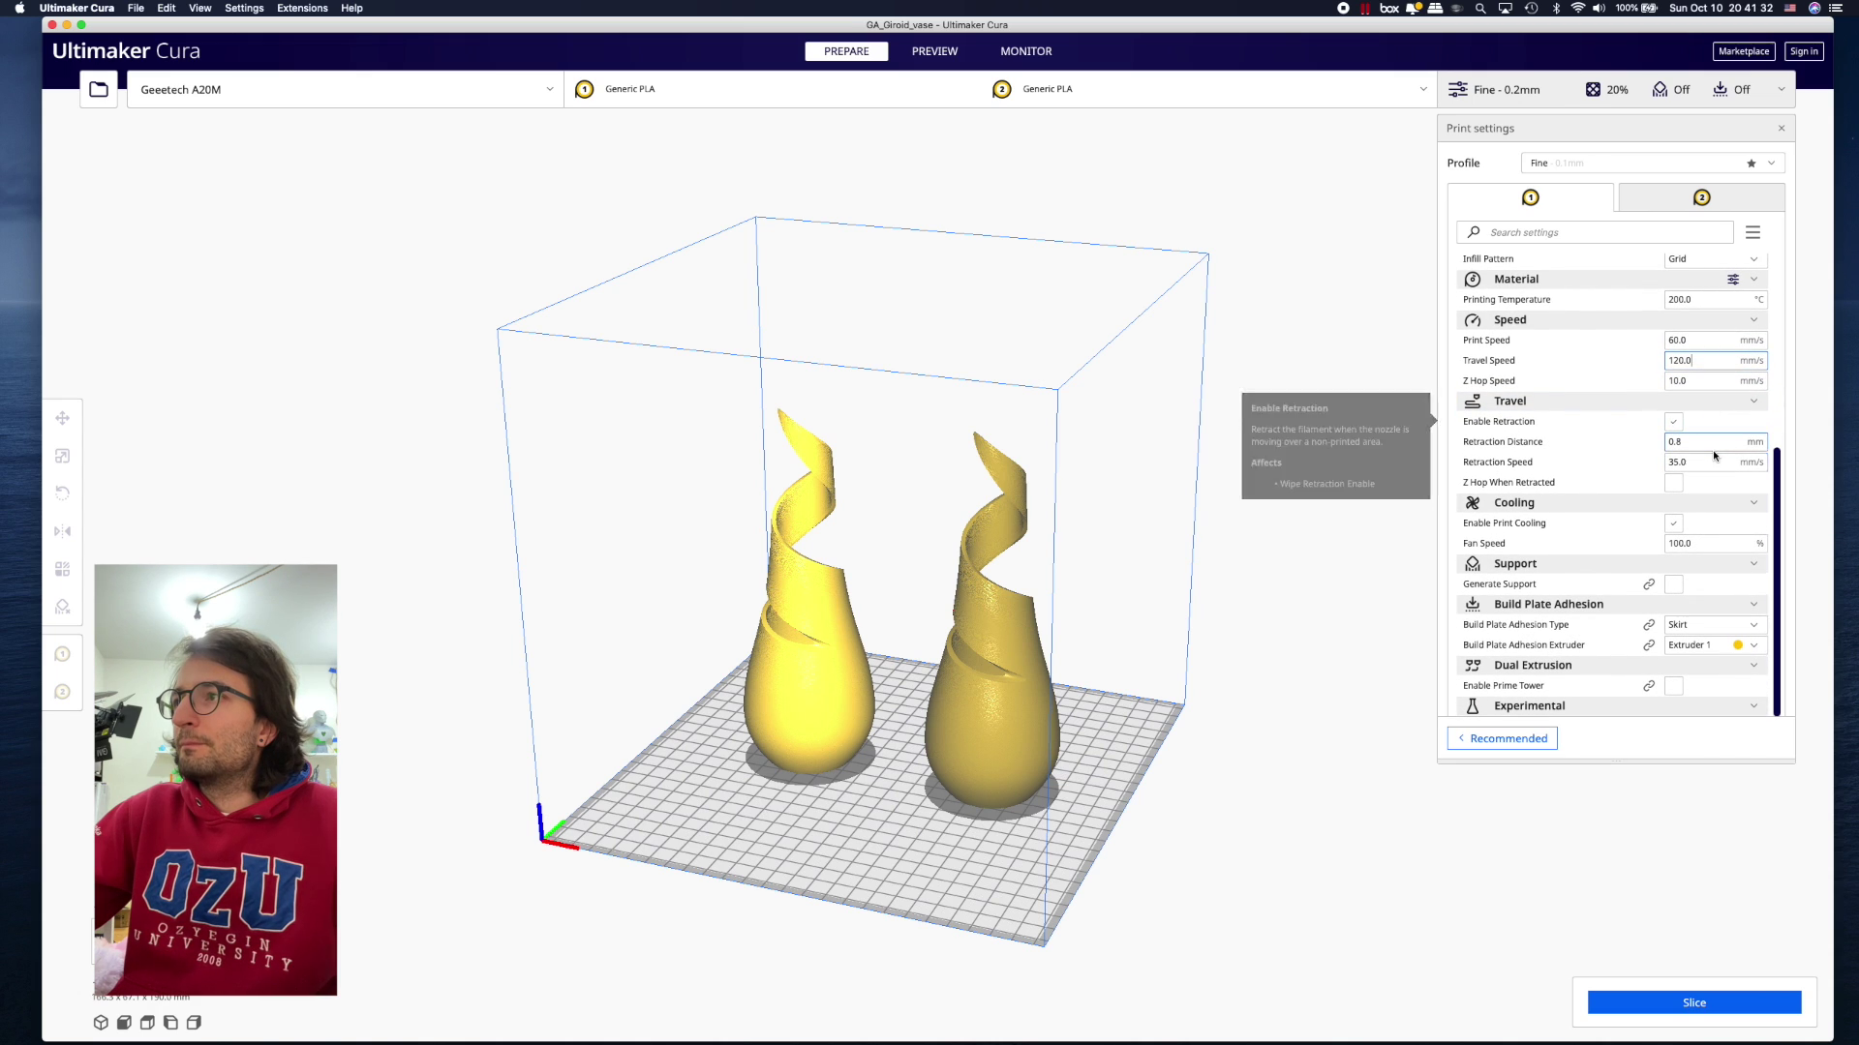
left_click(1689, 445)
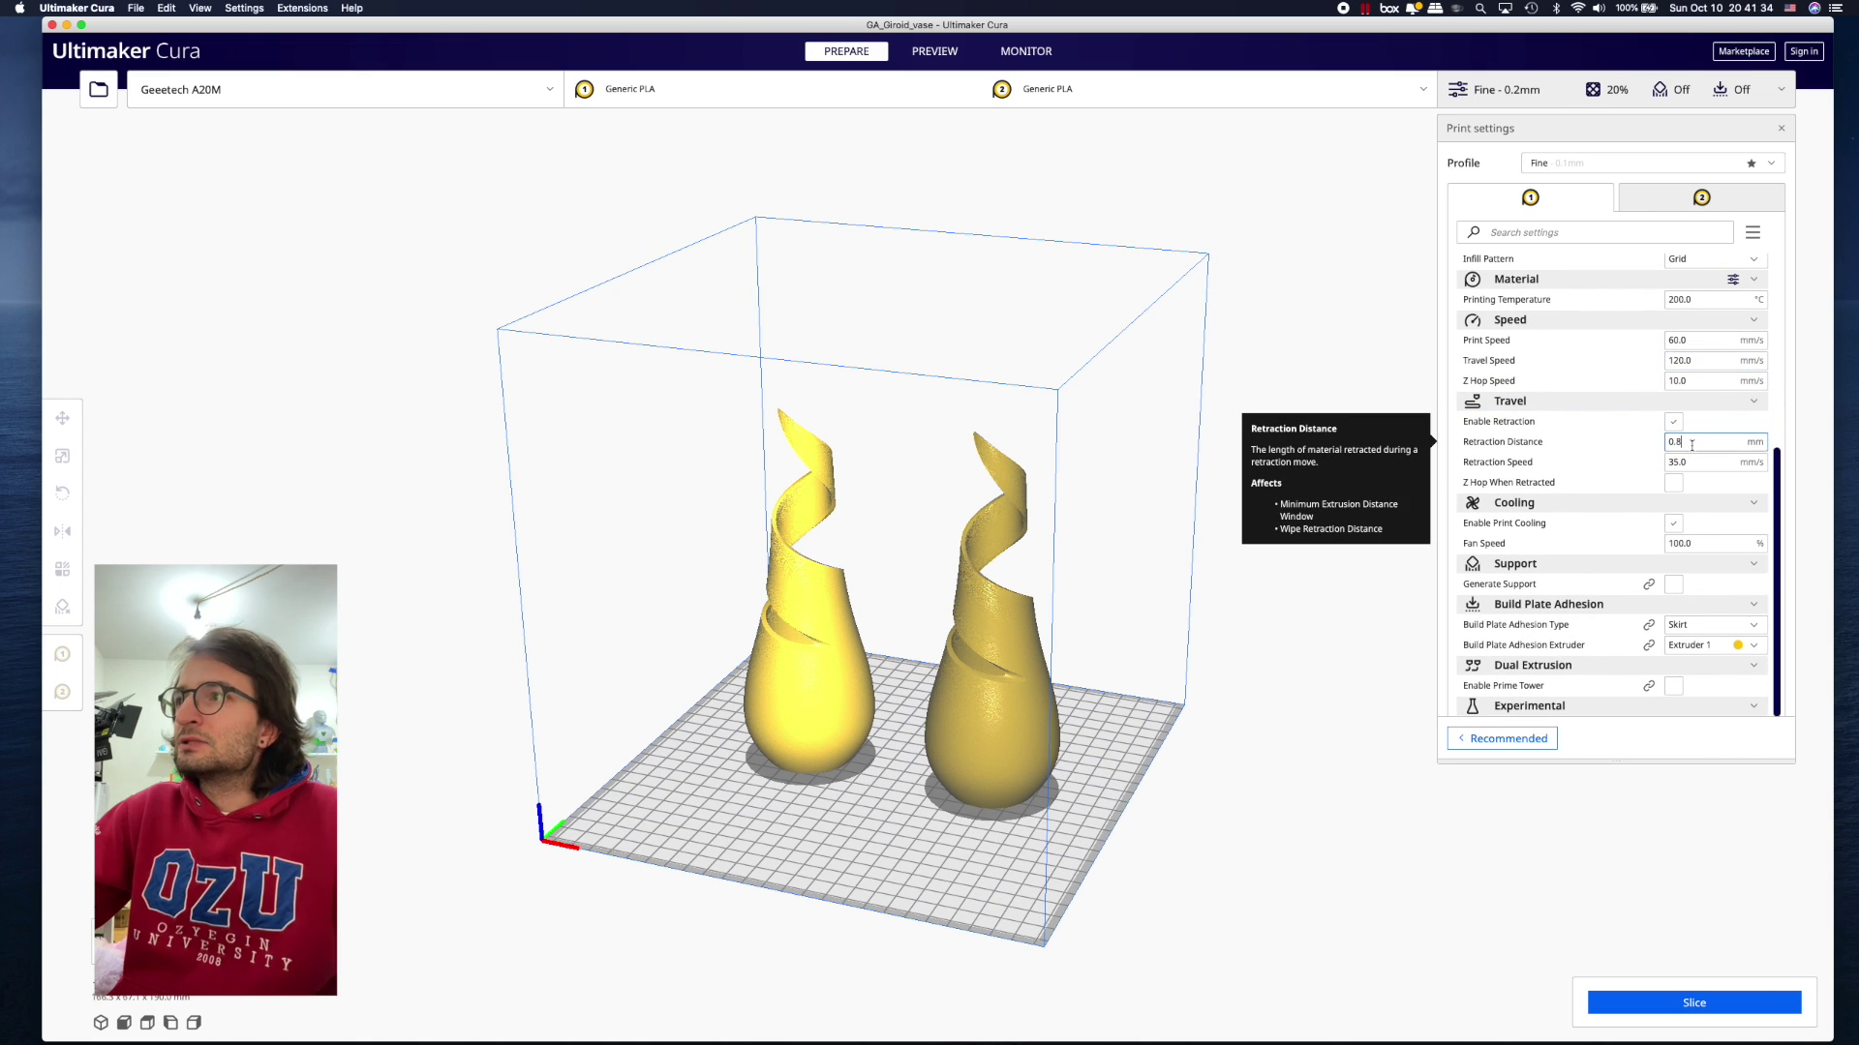
double_click(1686, 443)
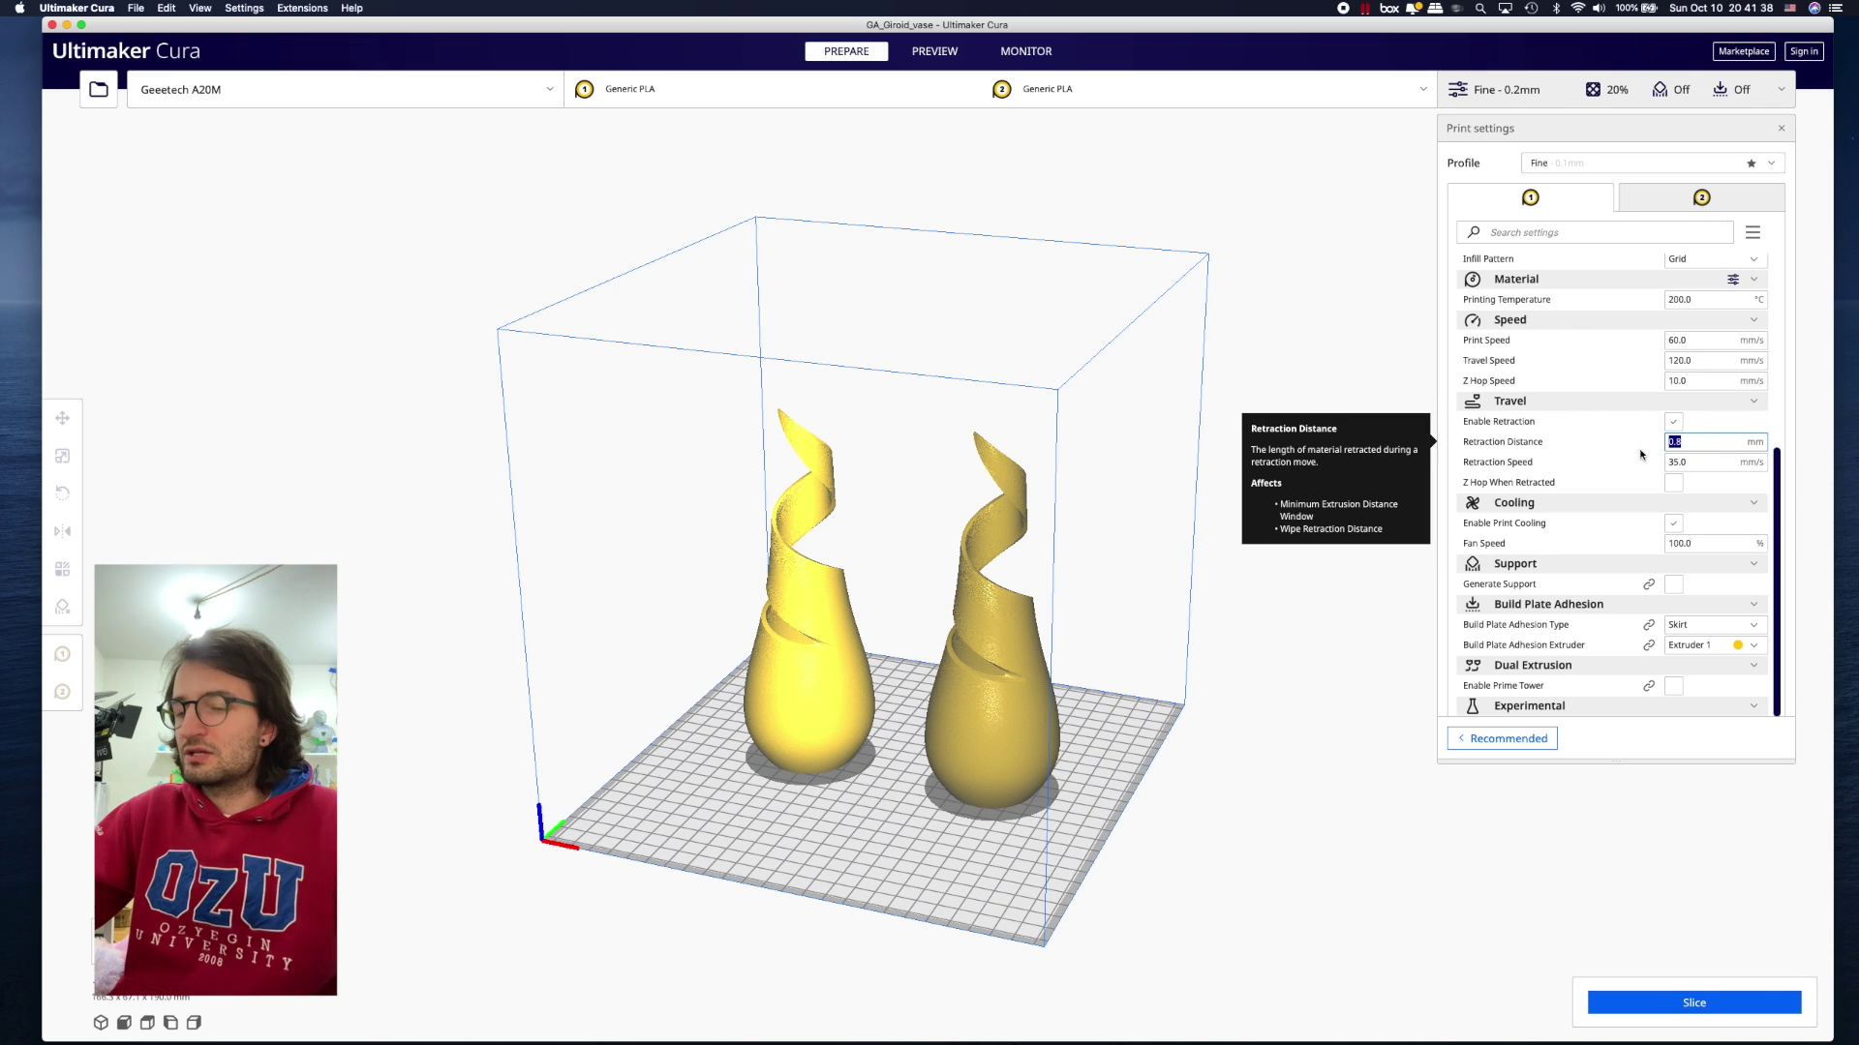
type("3.5")
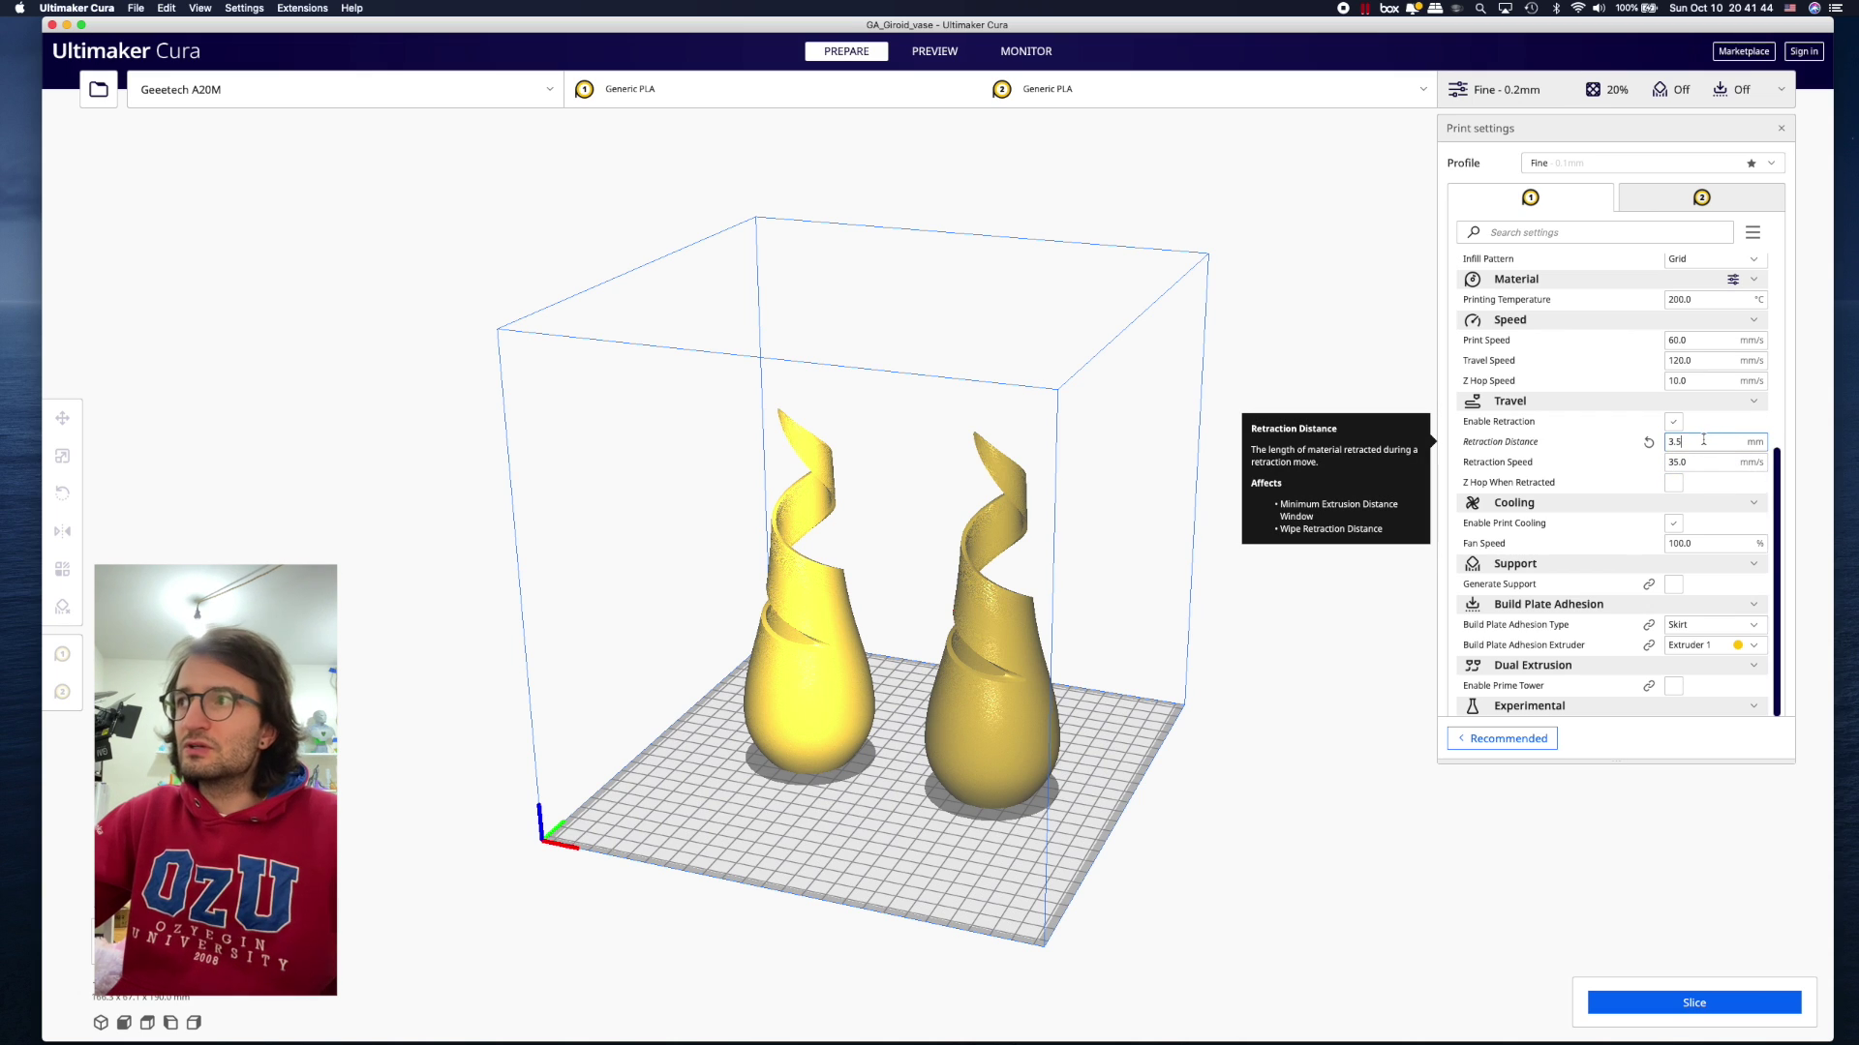
double_click(1672, 435)
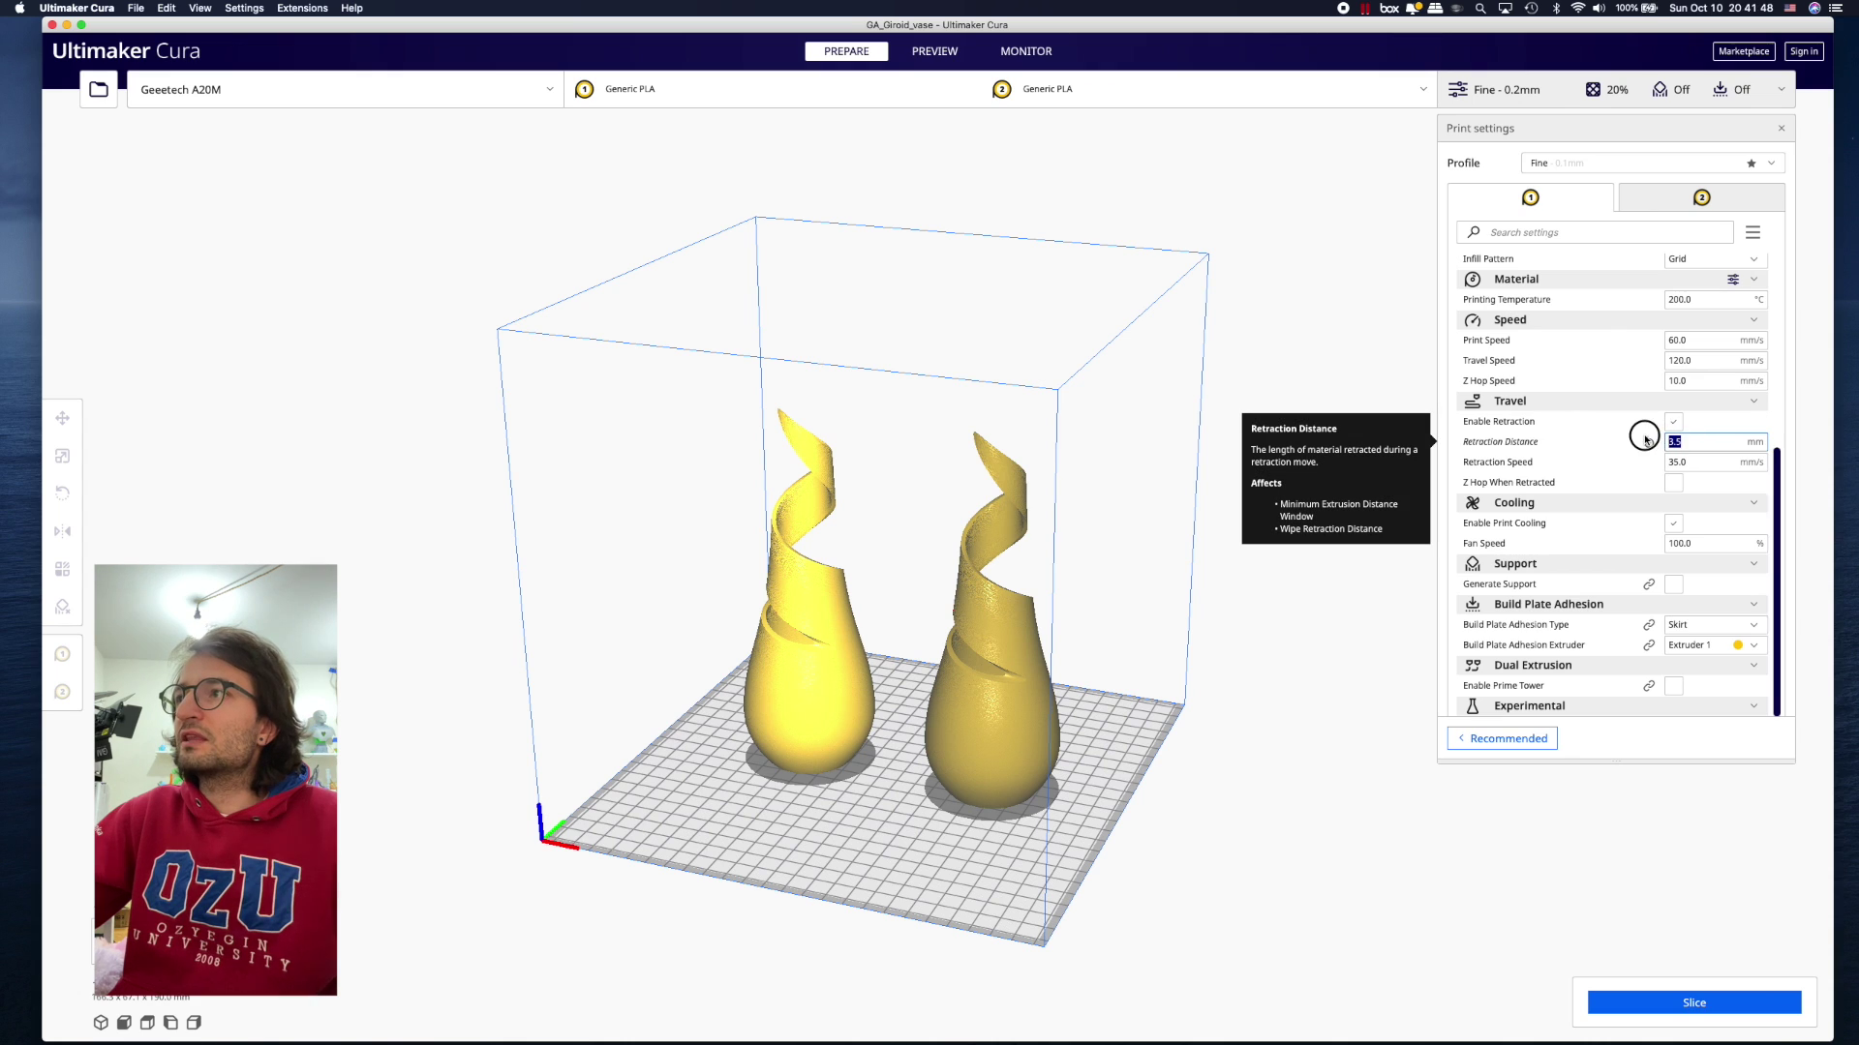
left_click(1686, 447)
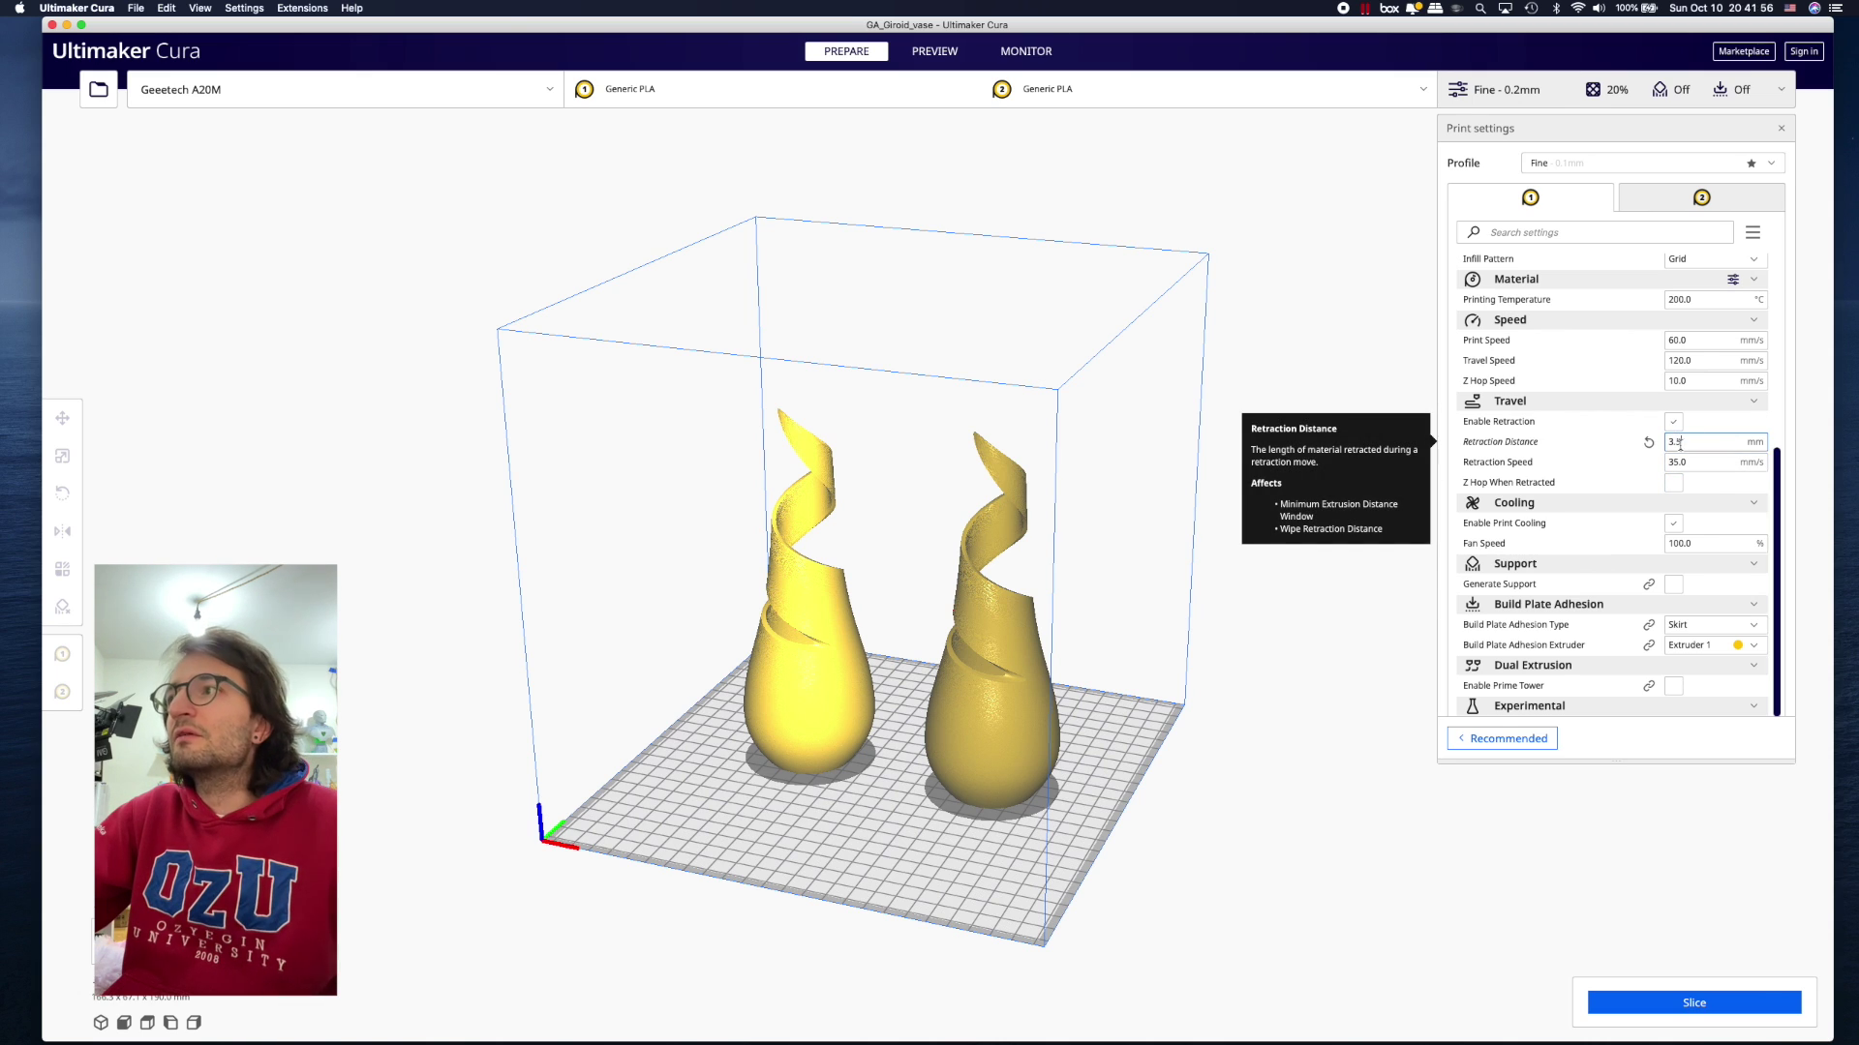
left_click_drag(1689, 442, 1651, 444)
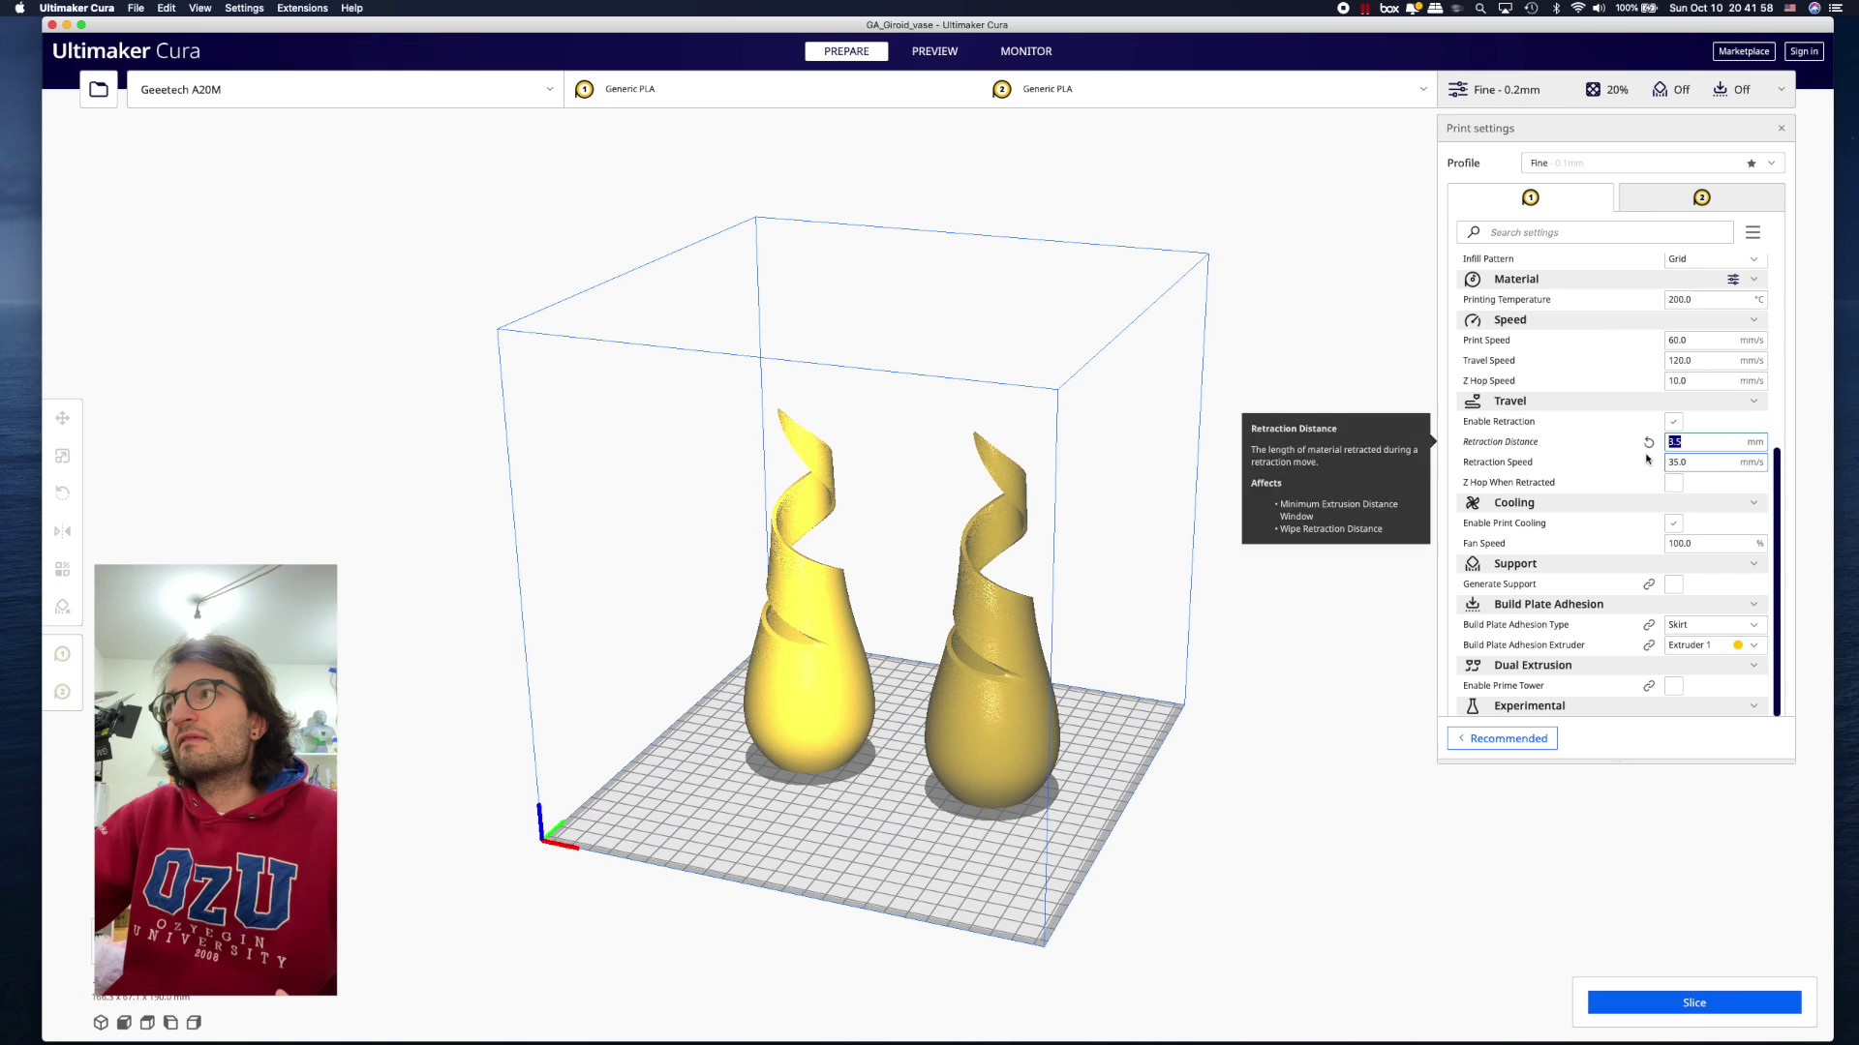
left_click(1711, 462)
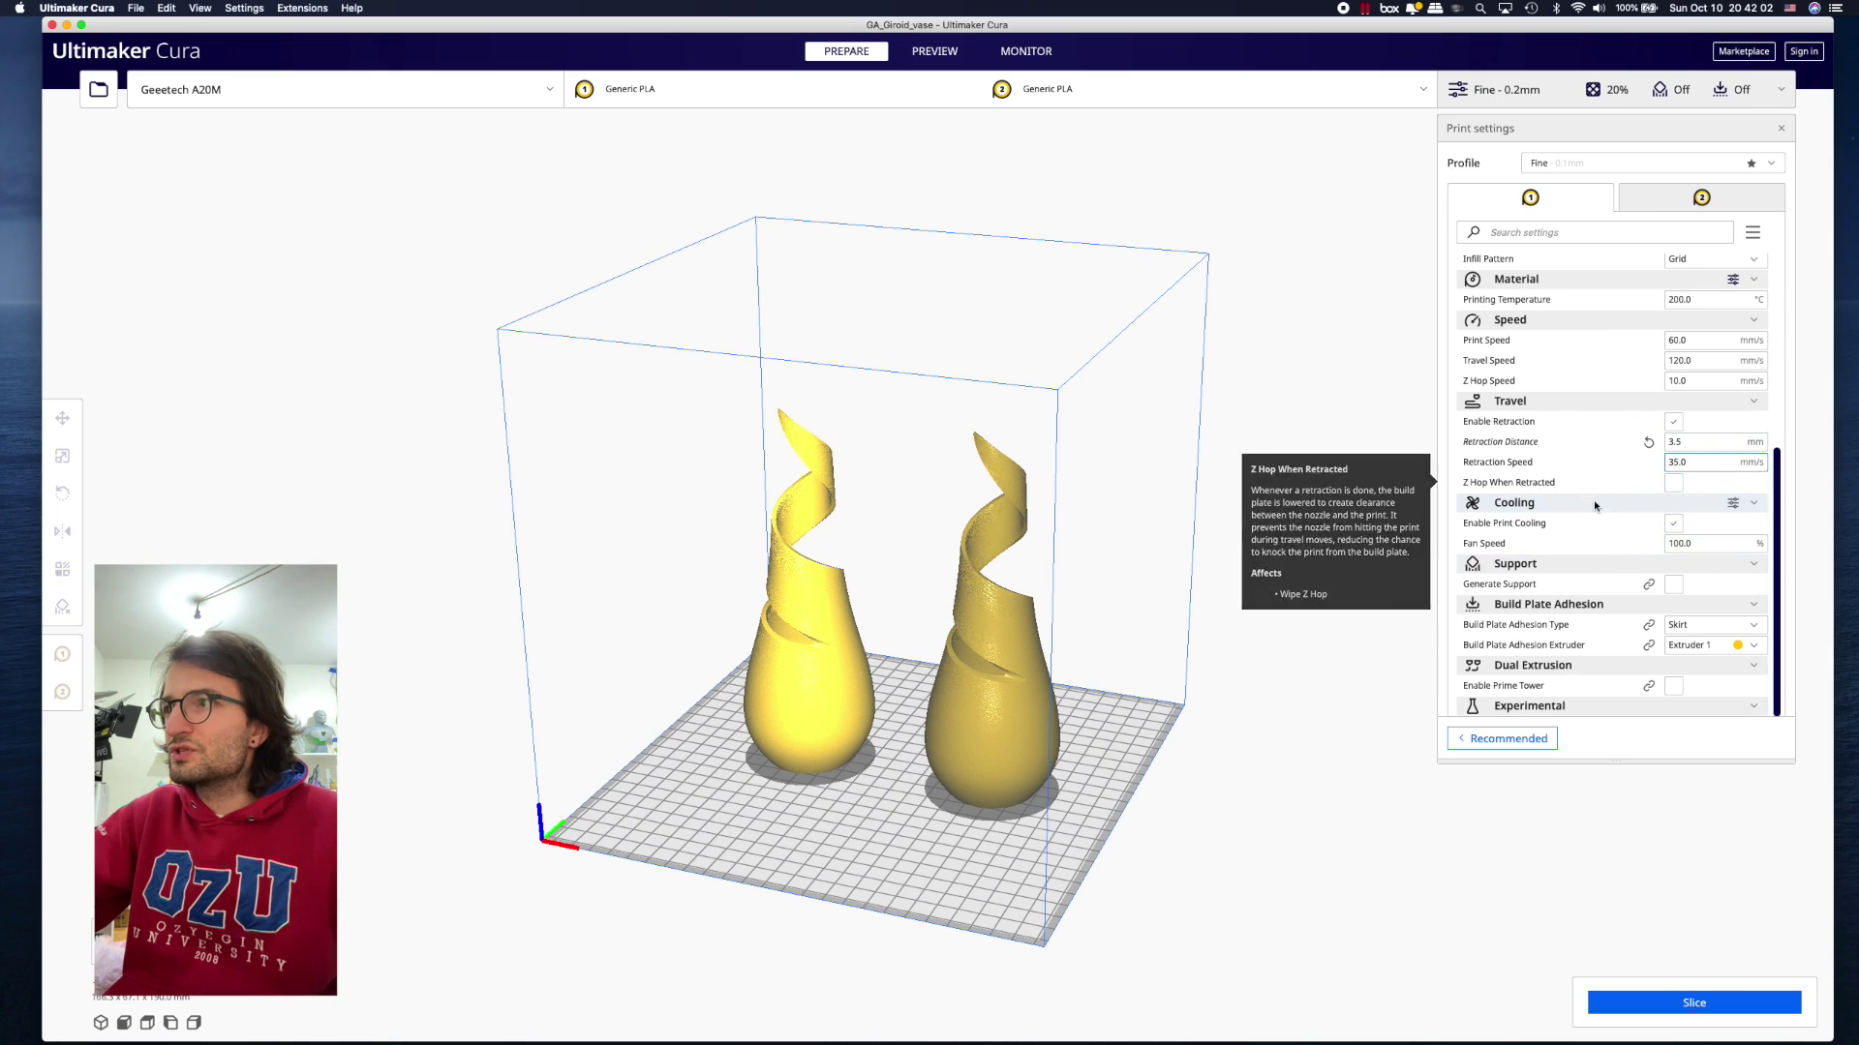
- Turn print cooling for Extruder 1 off and back on
left_click(1674, 524)
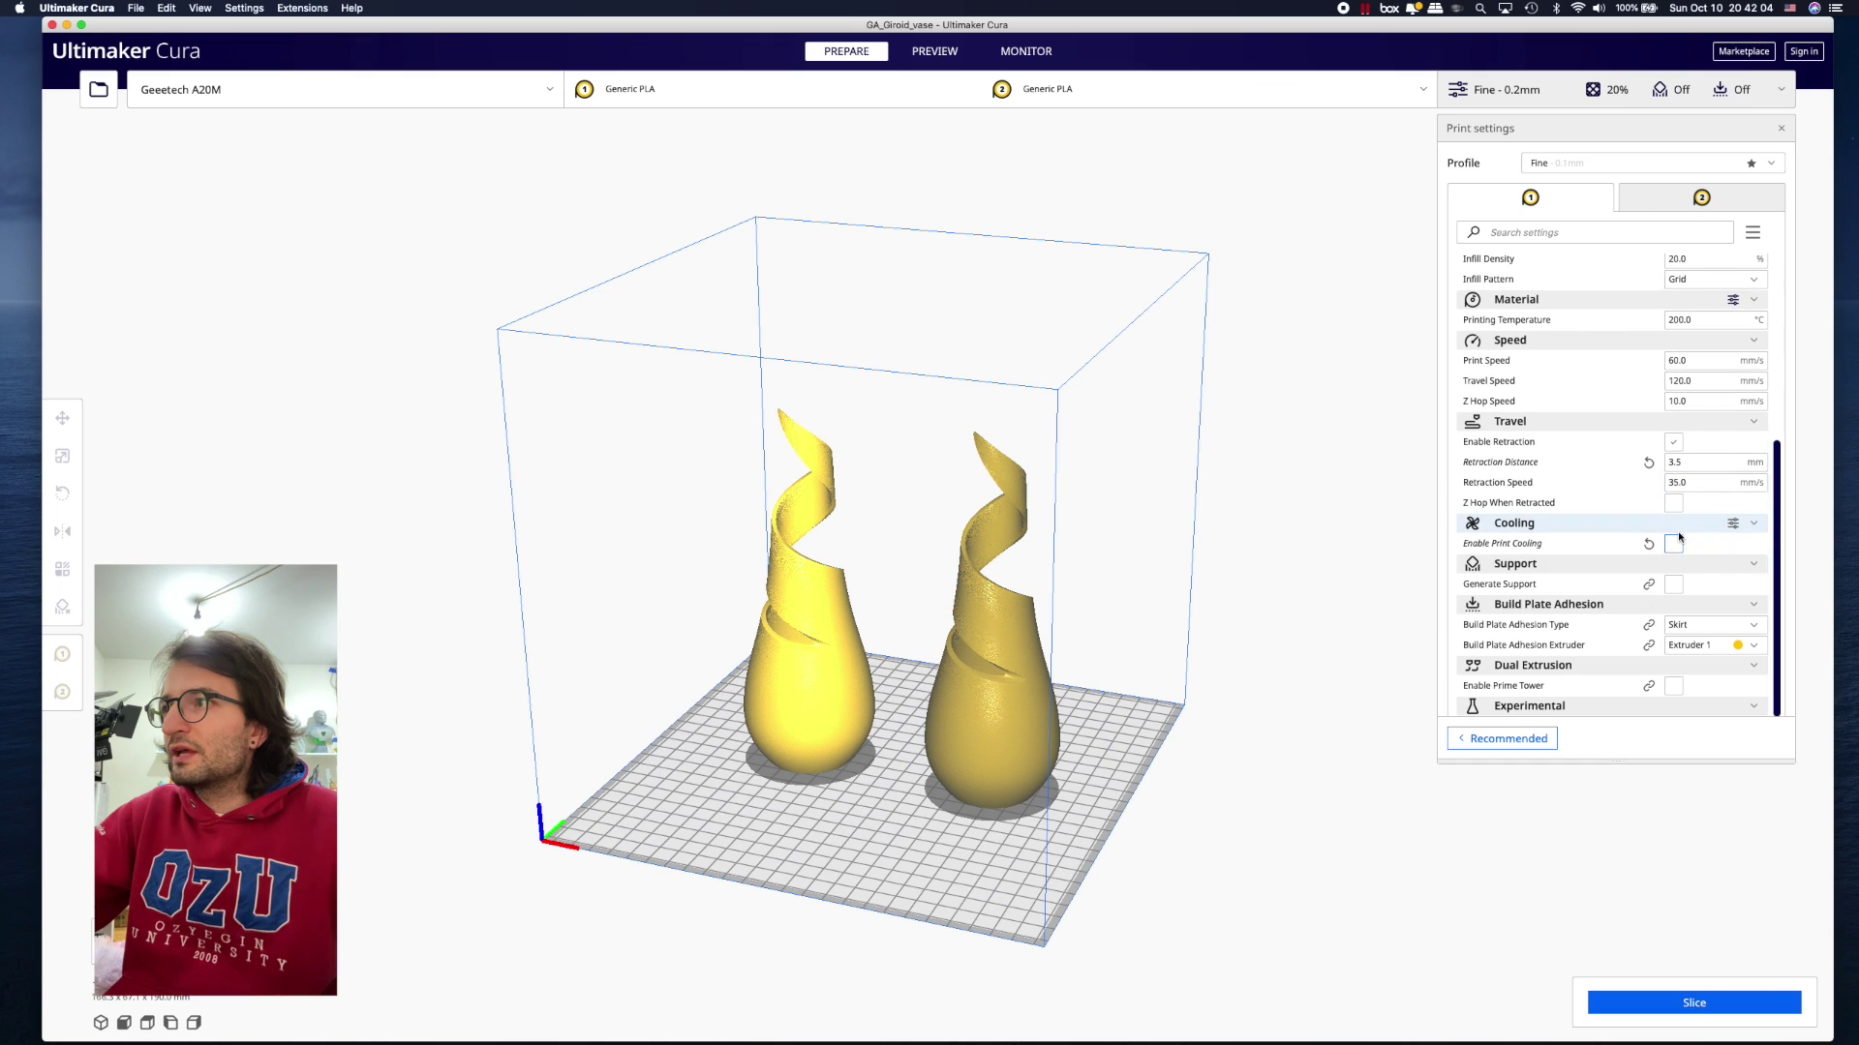
left_click(1673, 543)
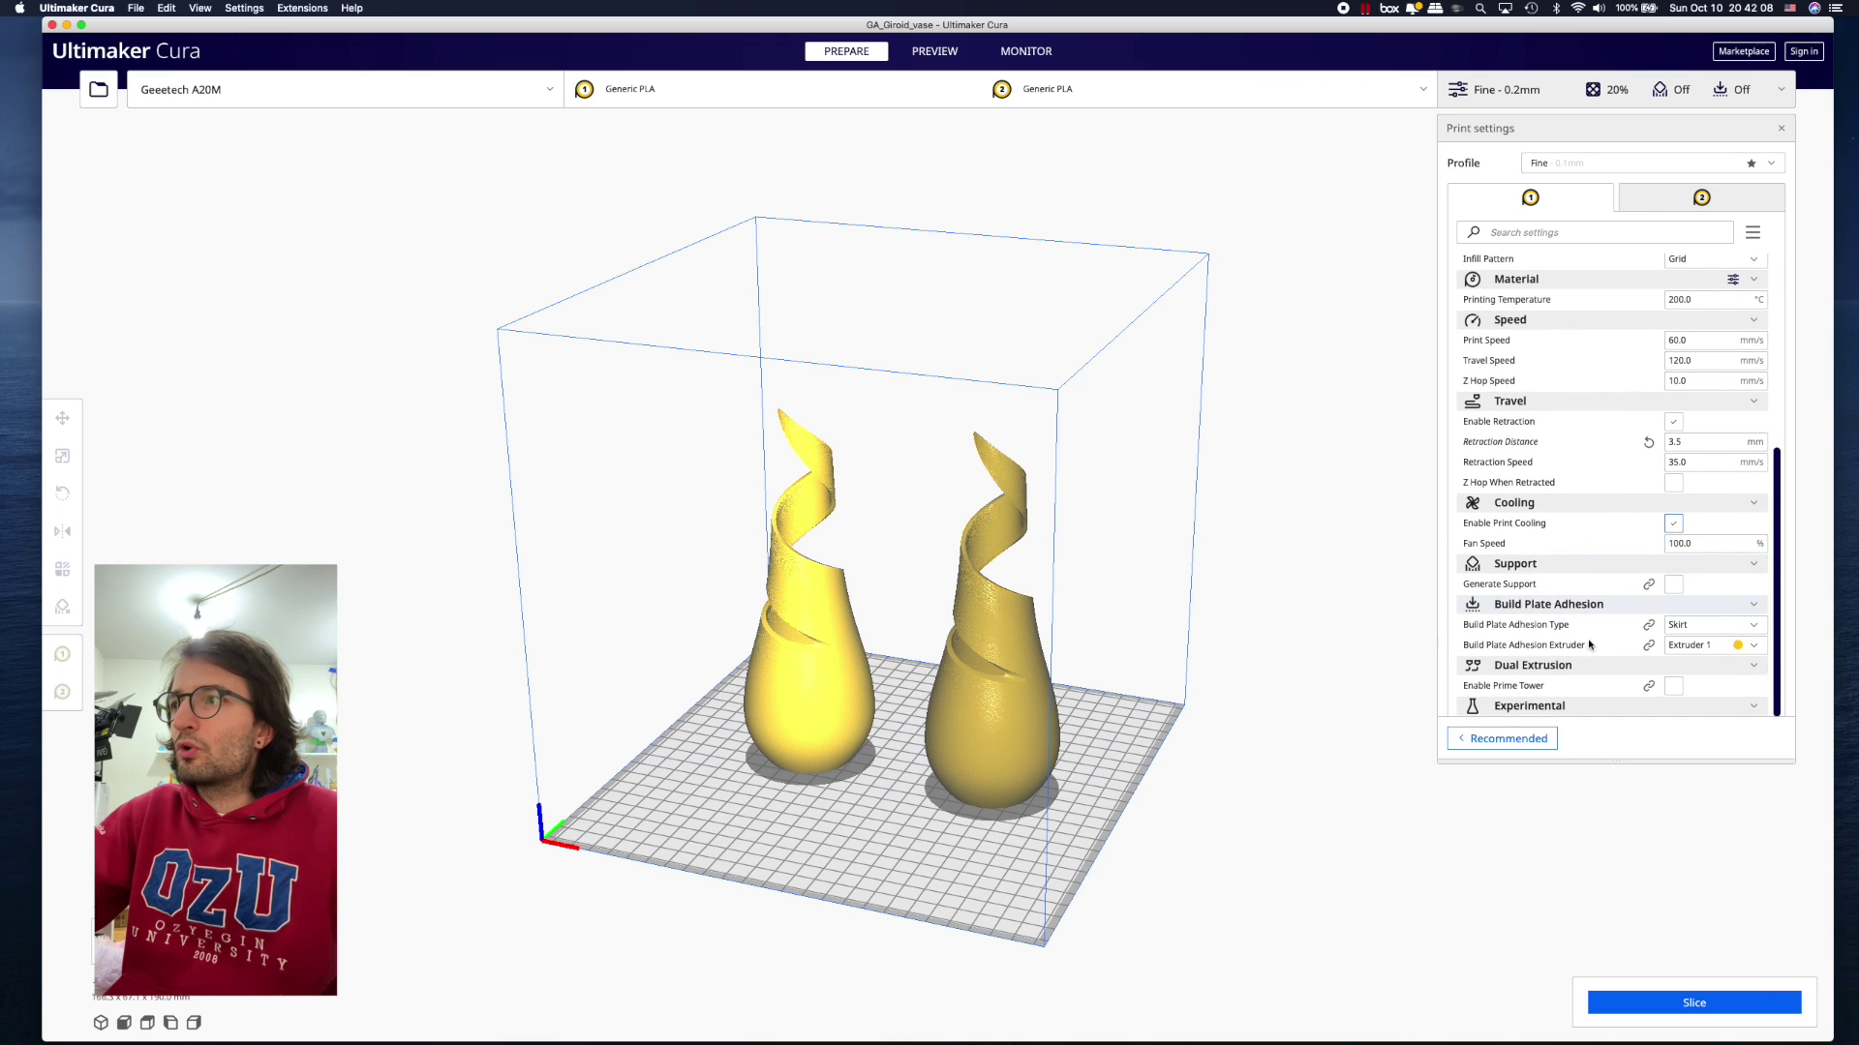
- Set the build plate adhesion type to Brim with a brim width of 5 mm
left_click(1733, 625)
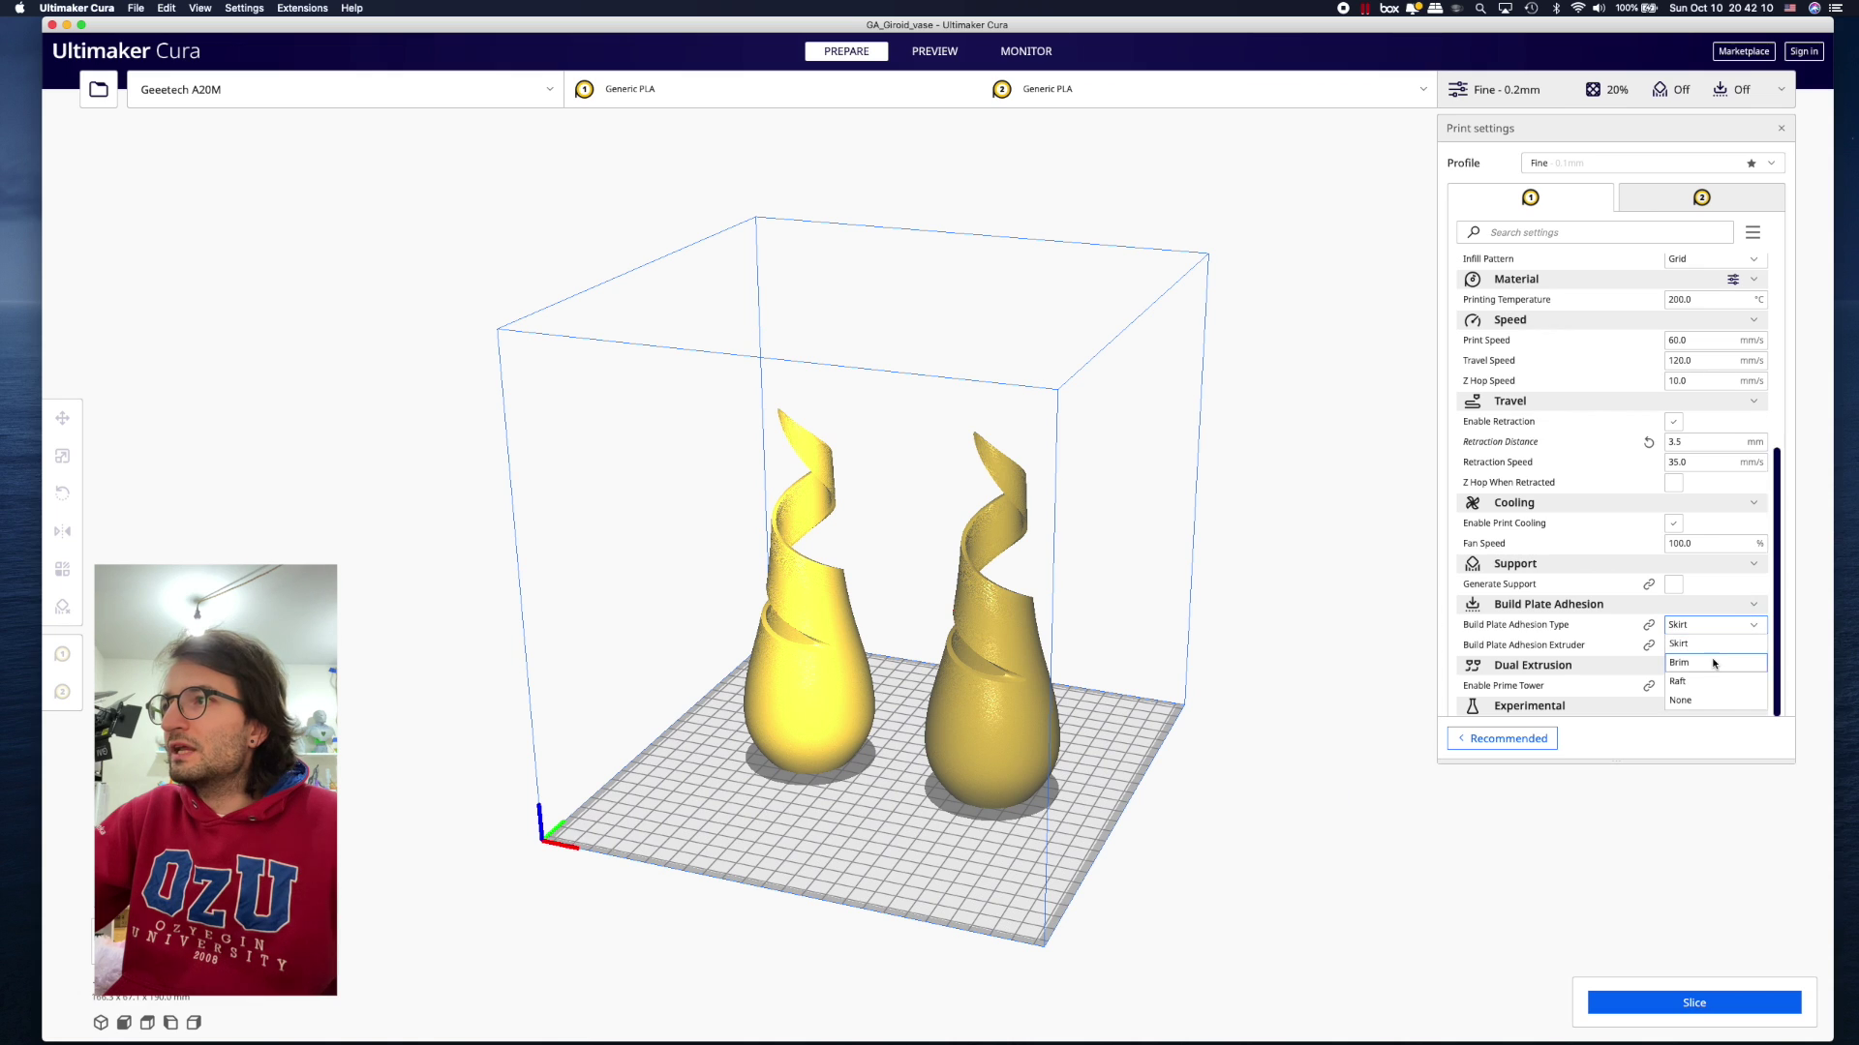
left_click(1712, 664)
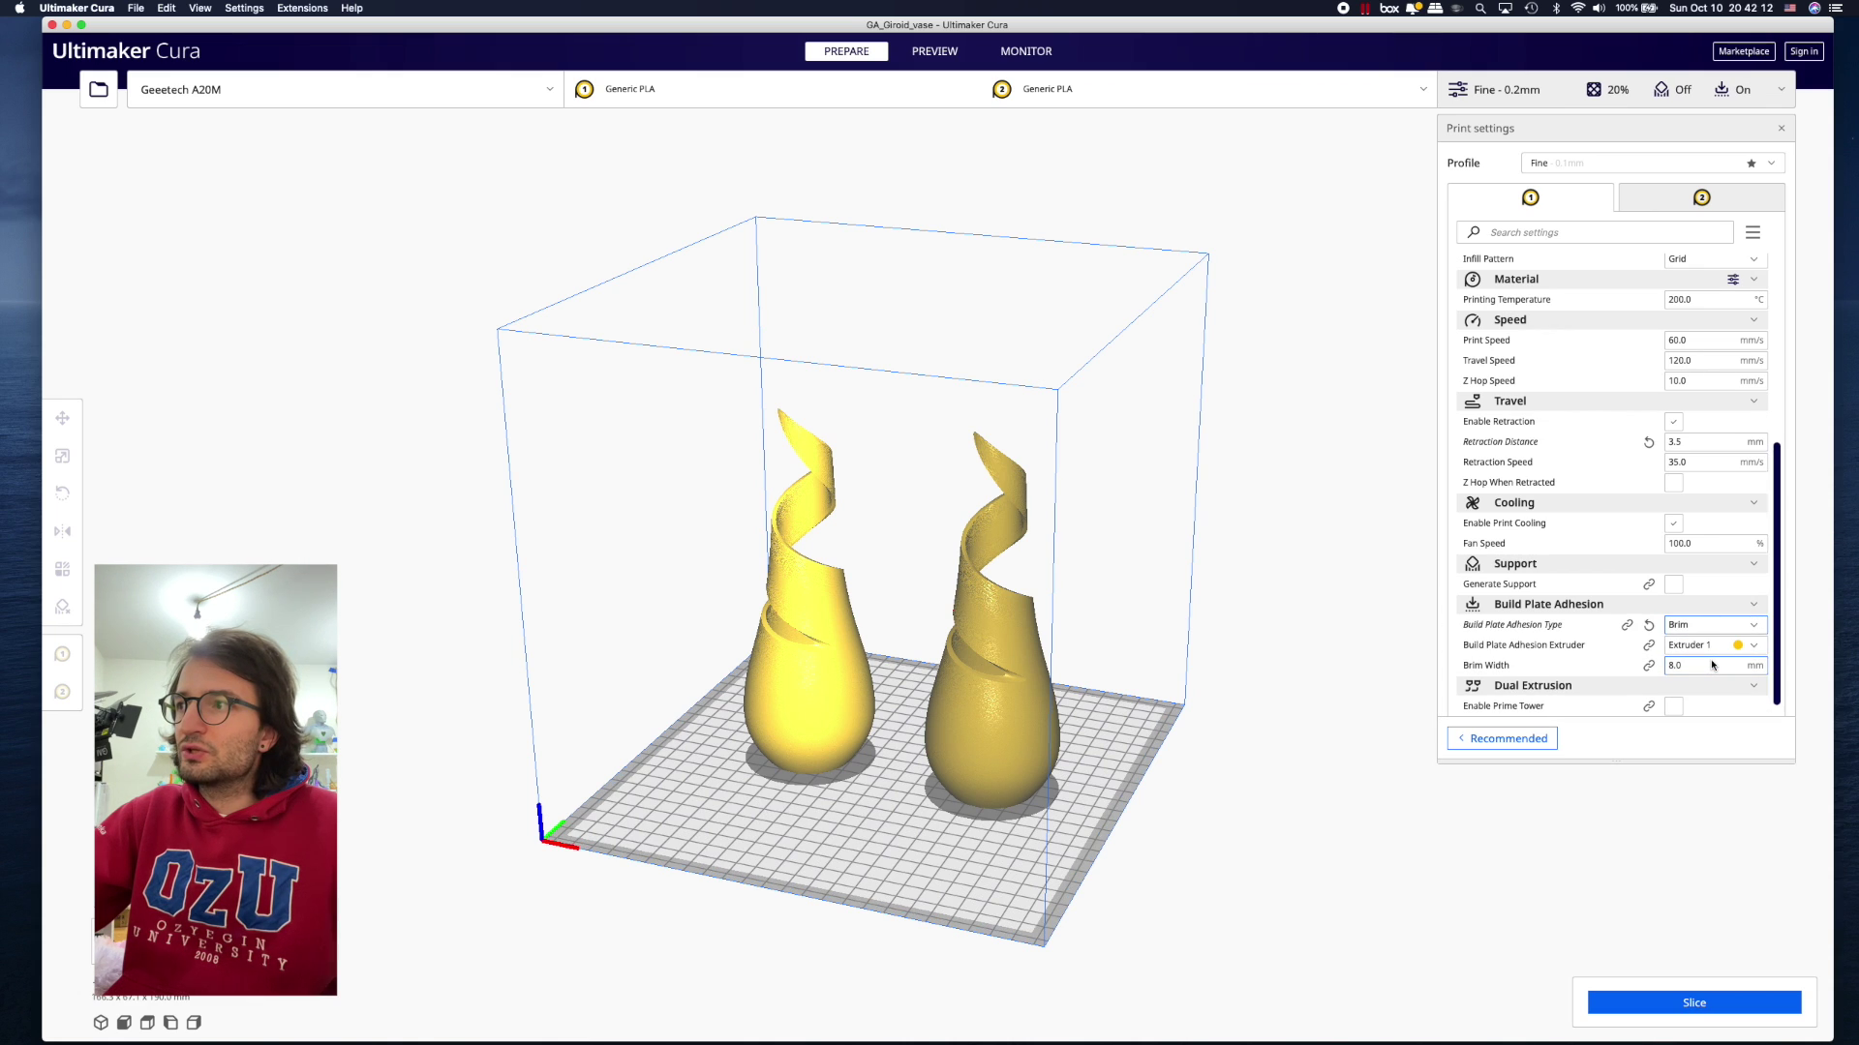
scroll(1705, 615, "down", 1)
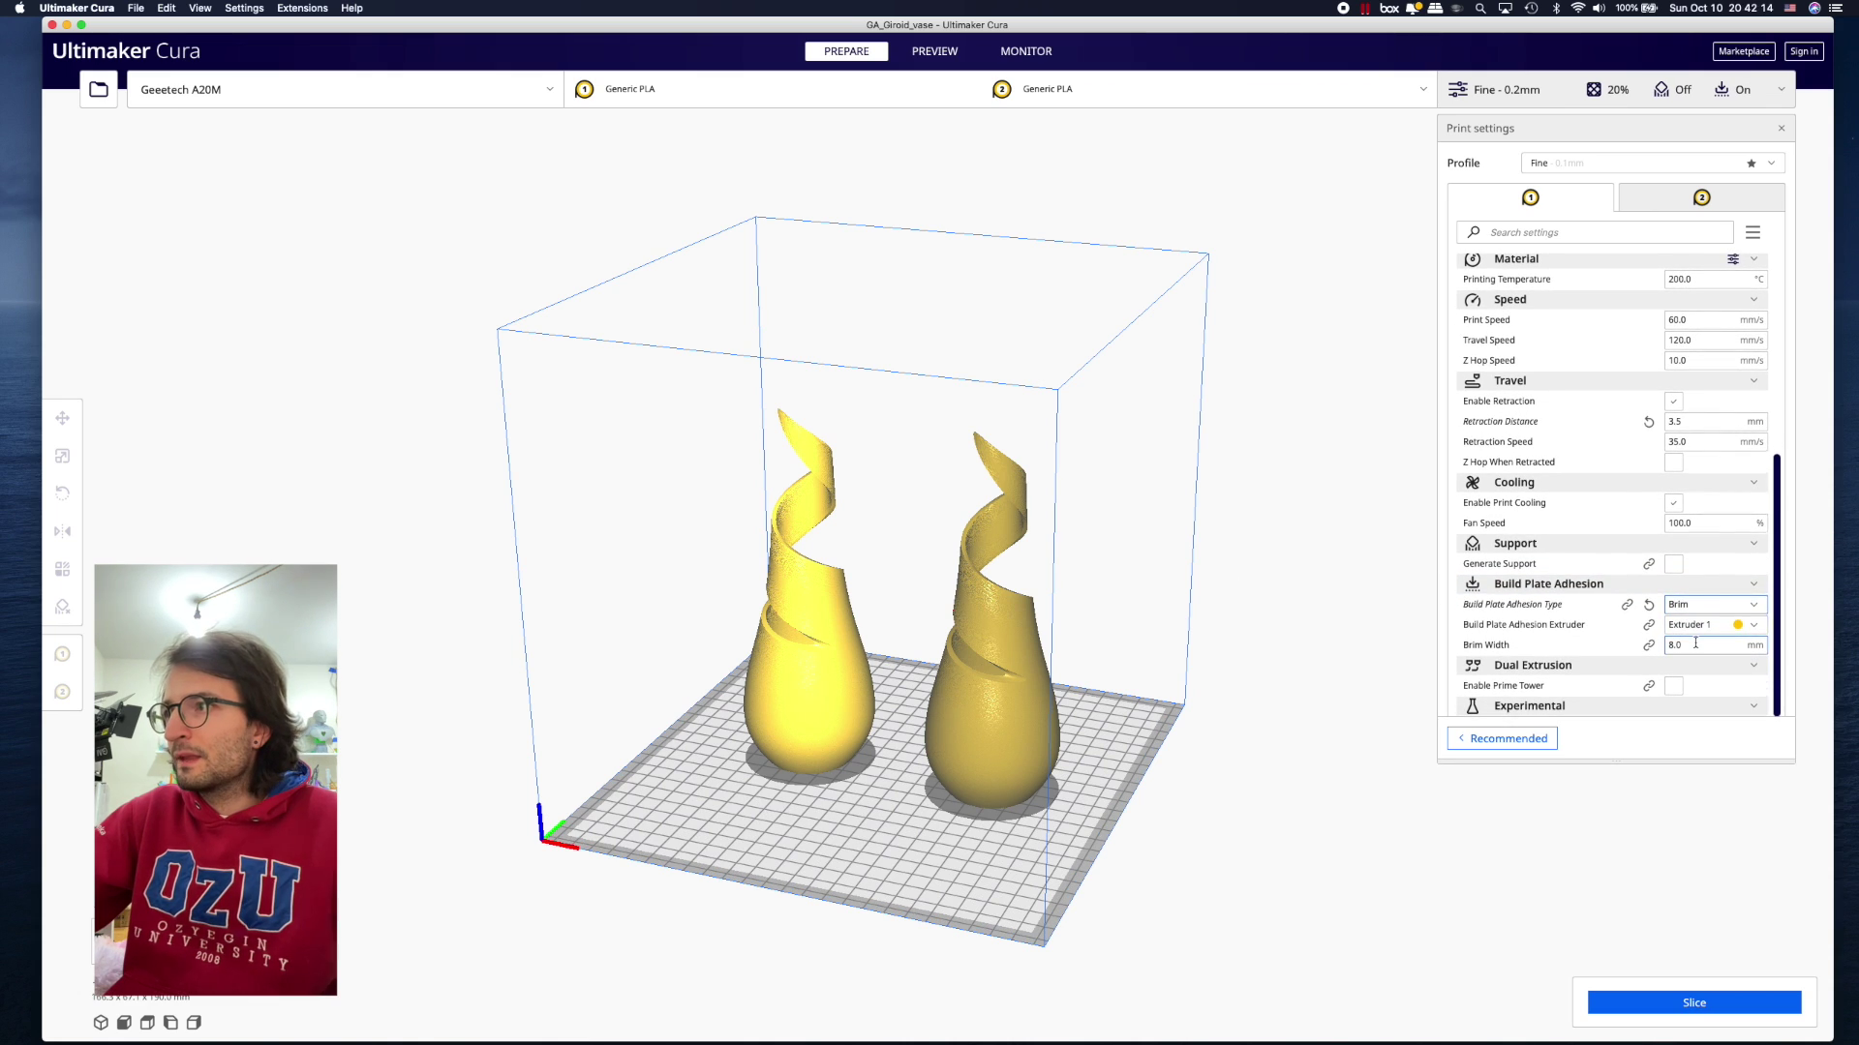
left_click(1692, 645)
type("3")
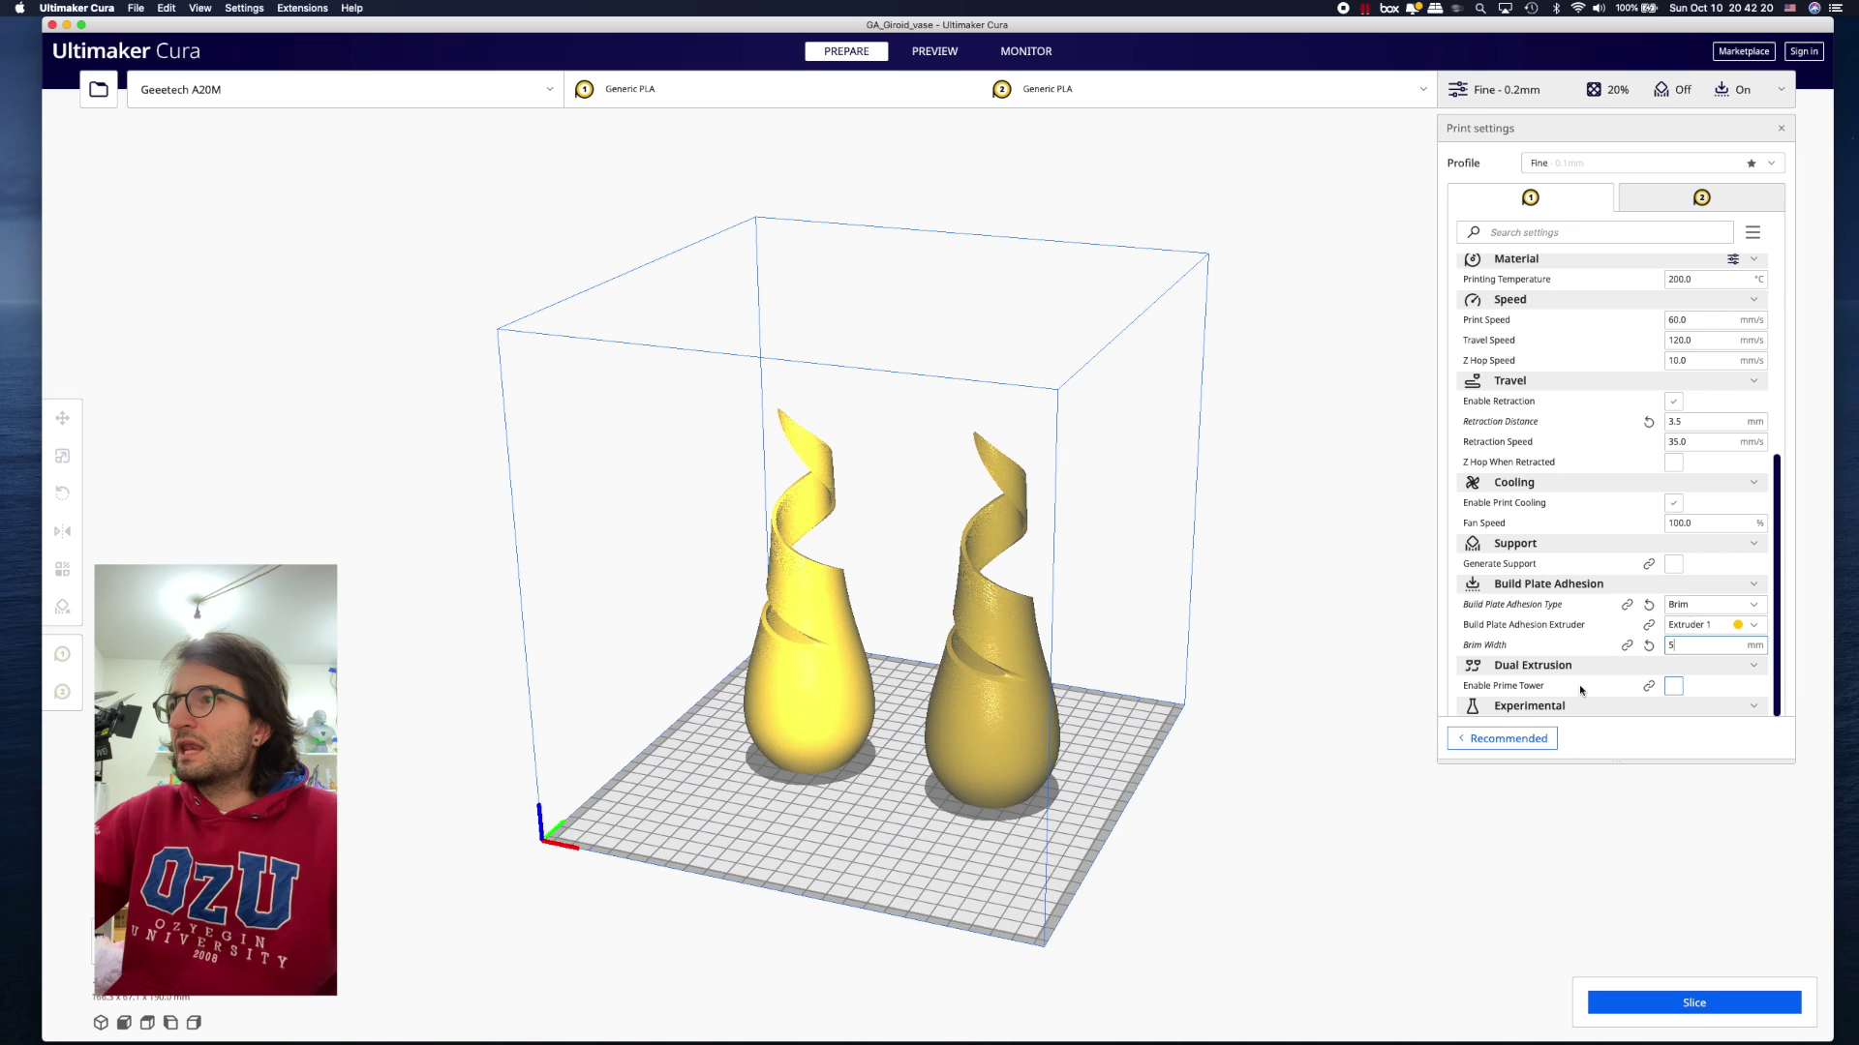
- Enable the prime tower for dual extrusion and check its X and Y position settings
left_click(1673, 687)
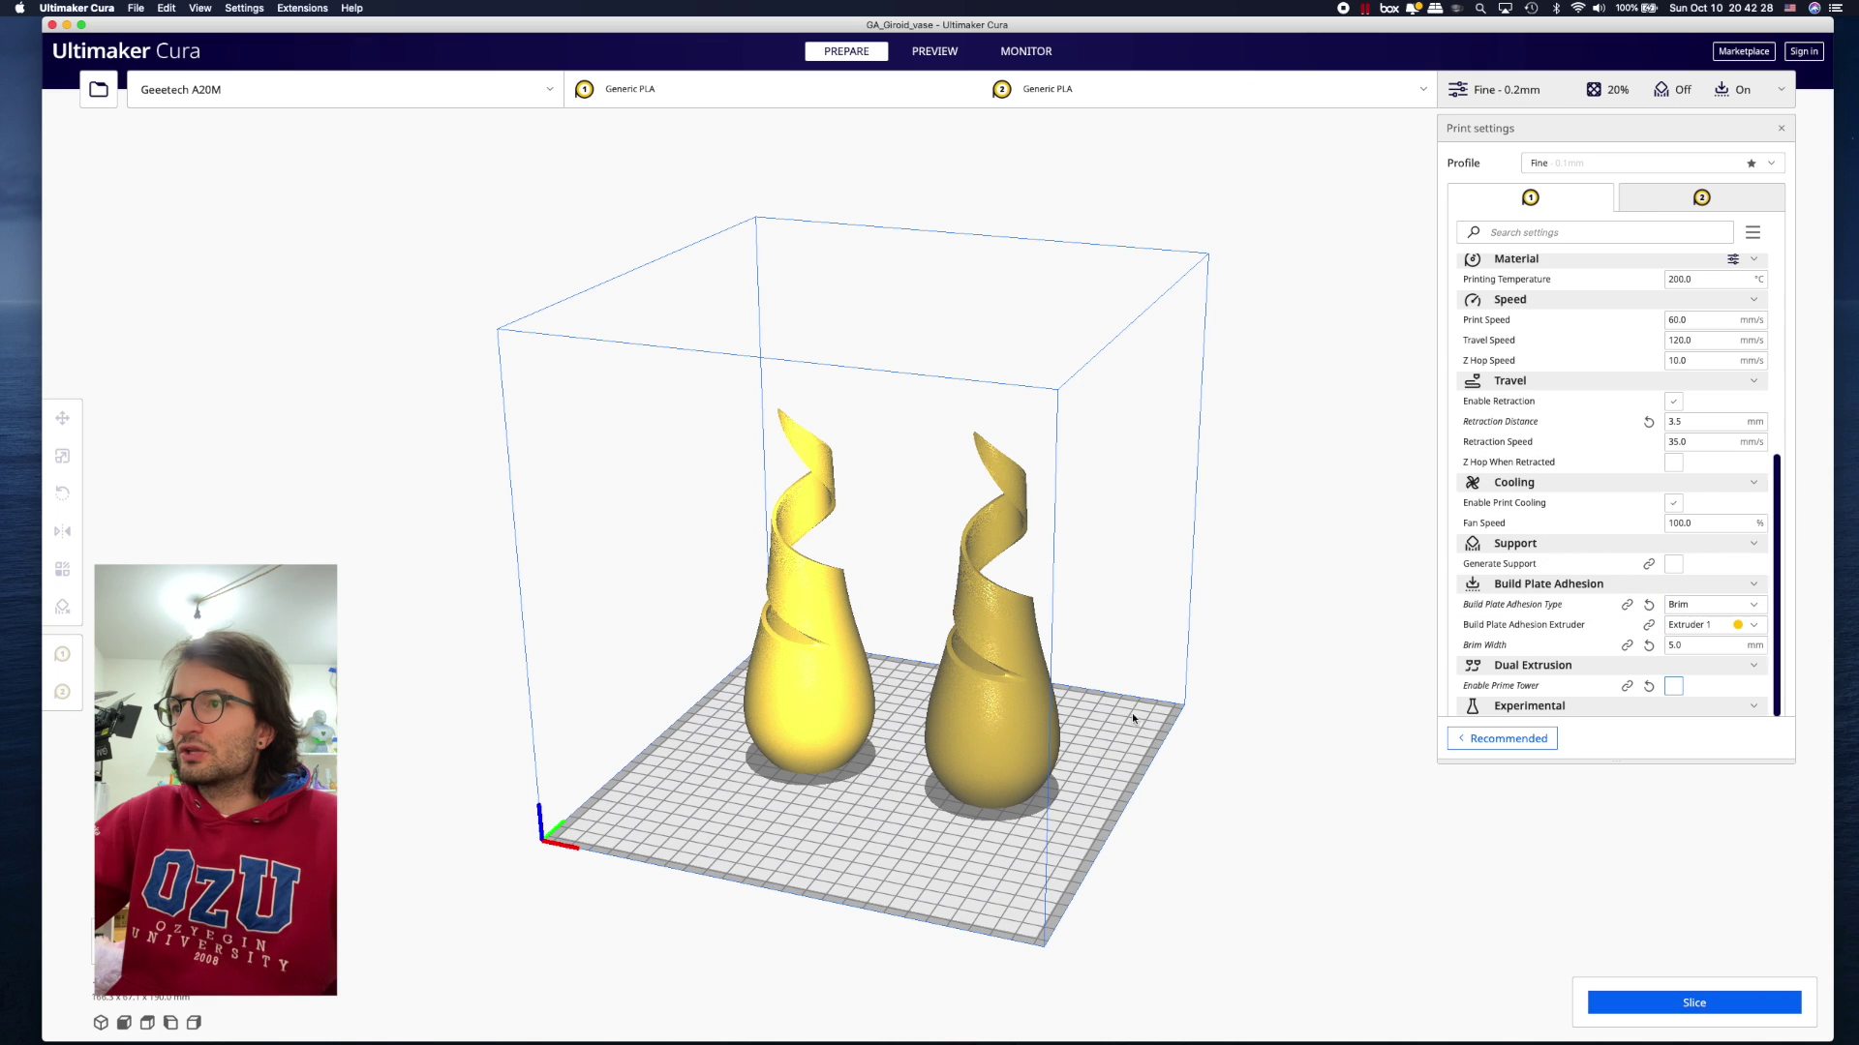
left_click(1681, 684)
left_click(1681, 684)
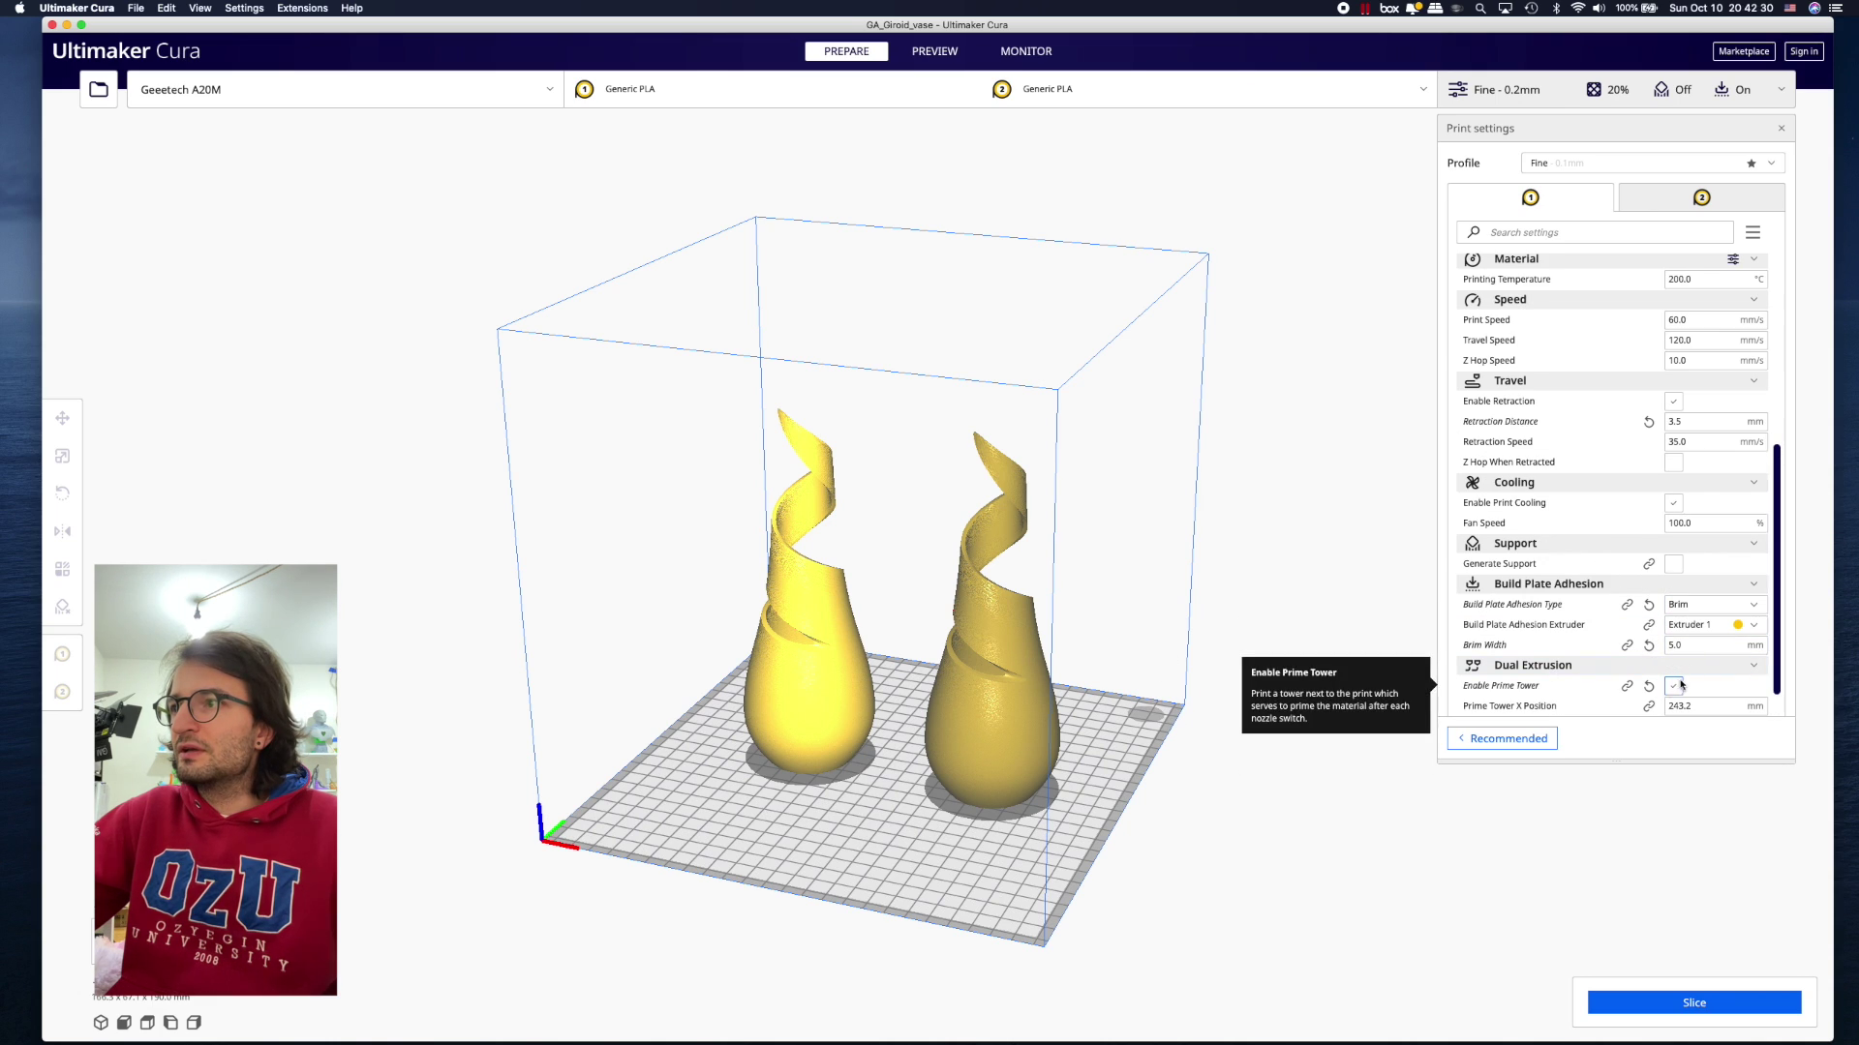
scroll(1182, 714, "down", 1)
scroll(1520, 684, "down", 3)
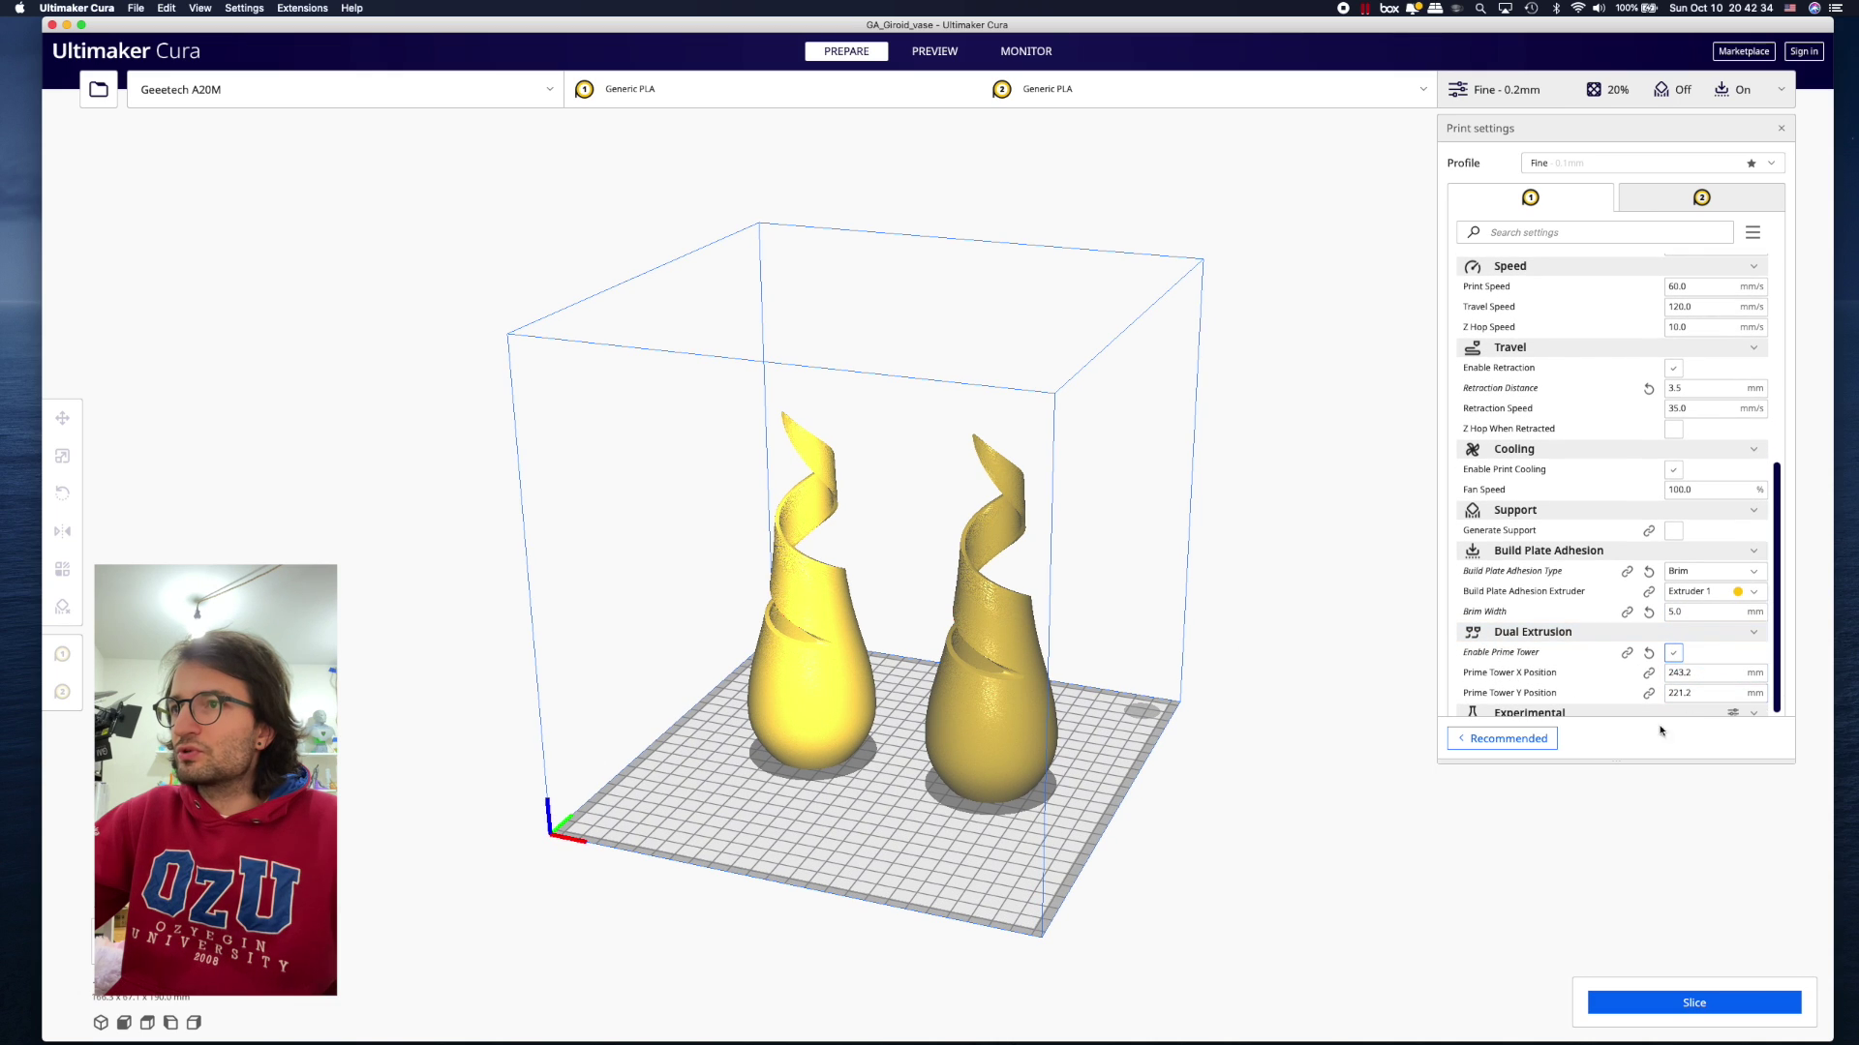
left_click(1722, 670)
scroll(1721, 670, "down", 1)
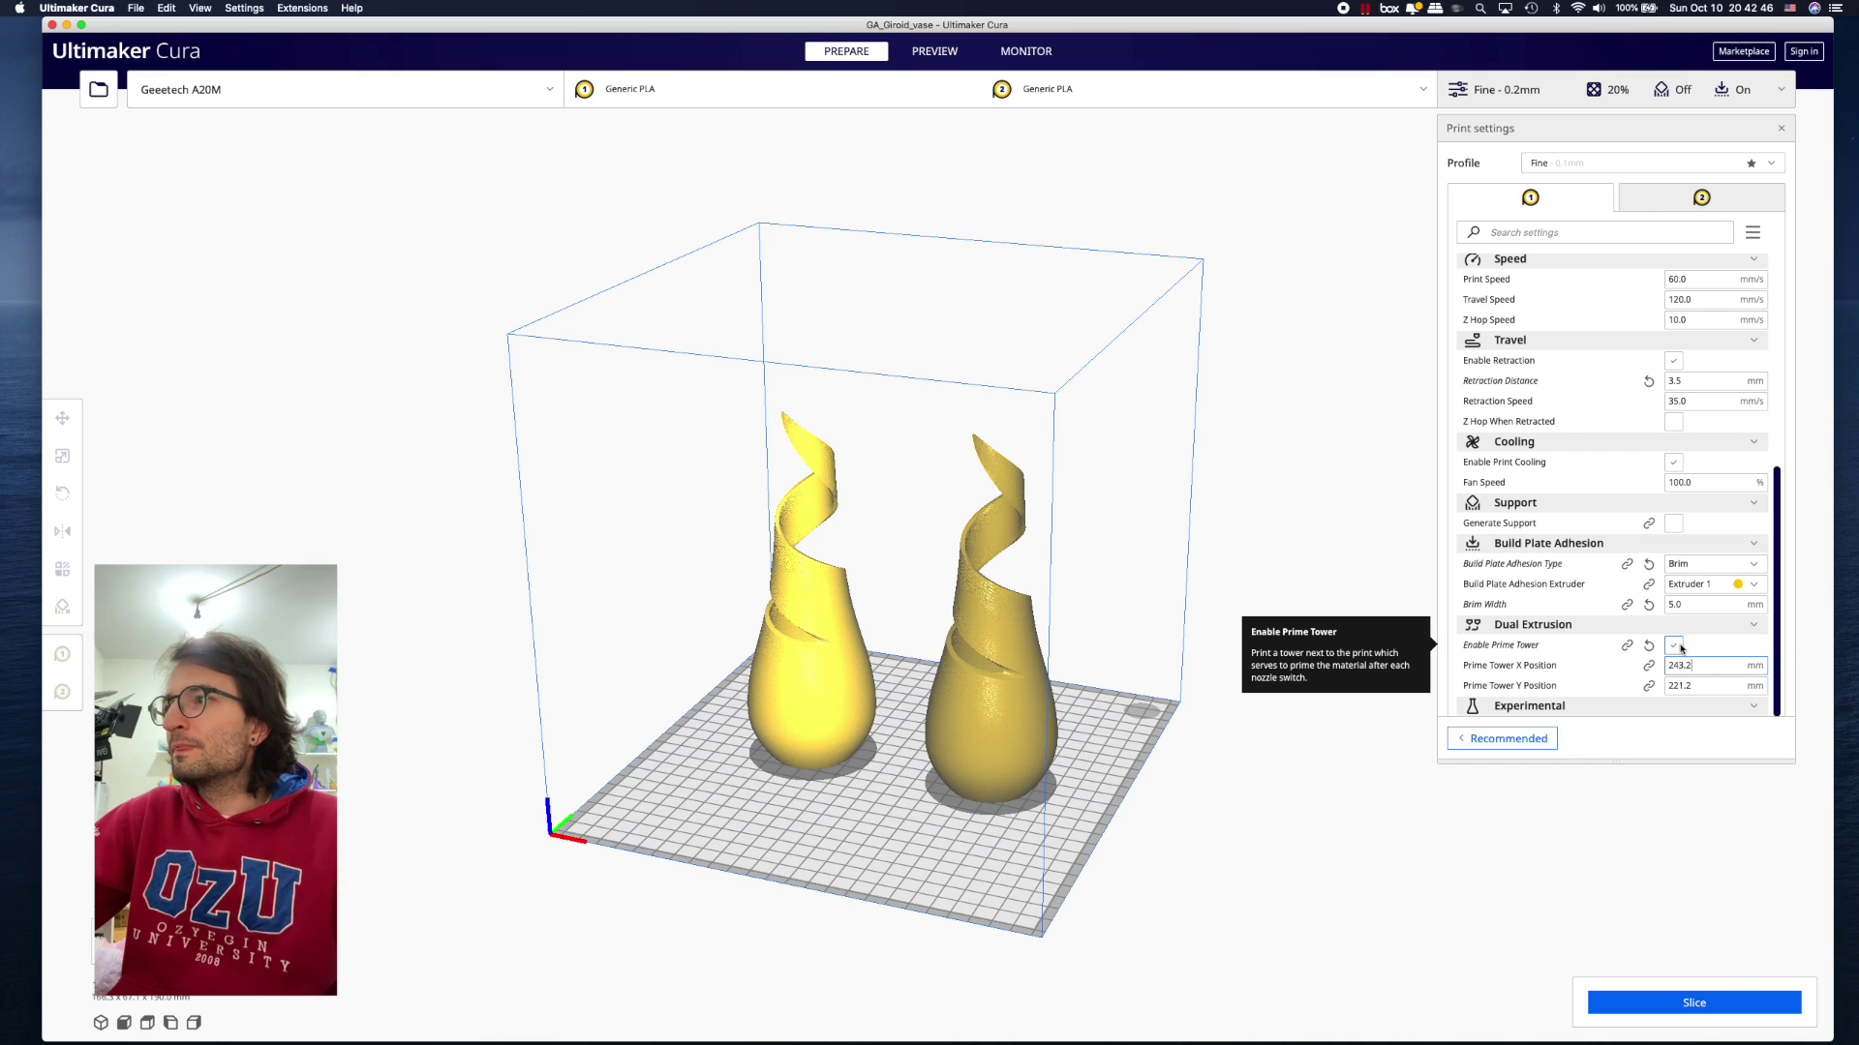
- In the Extruder 2 print settings, set the retraction distance to 3.5 mm
scroll(1723, 513, "up", 10)
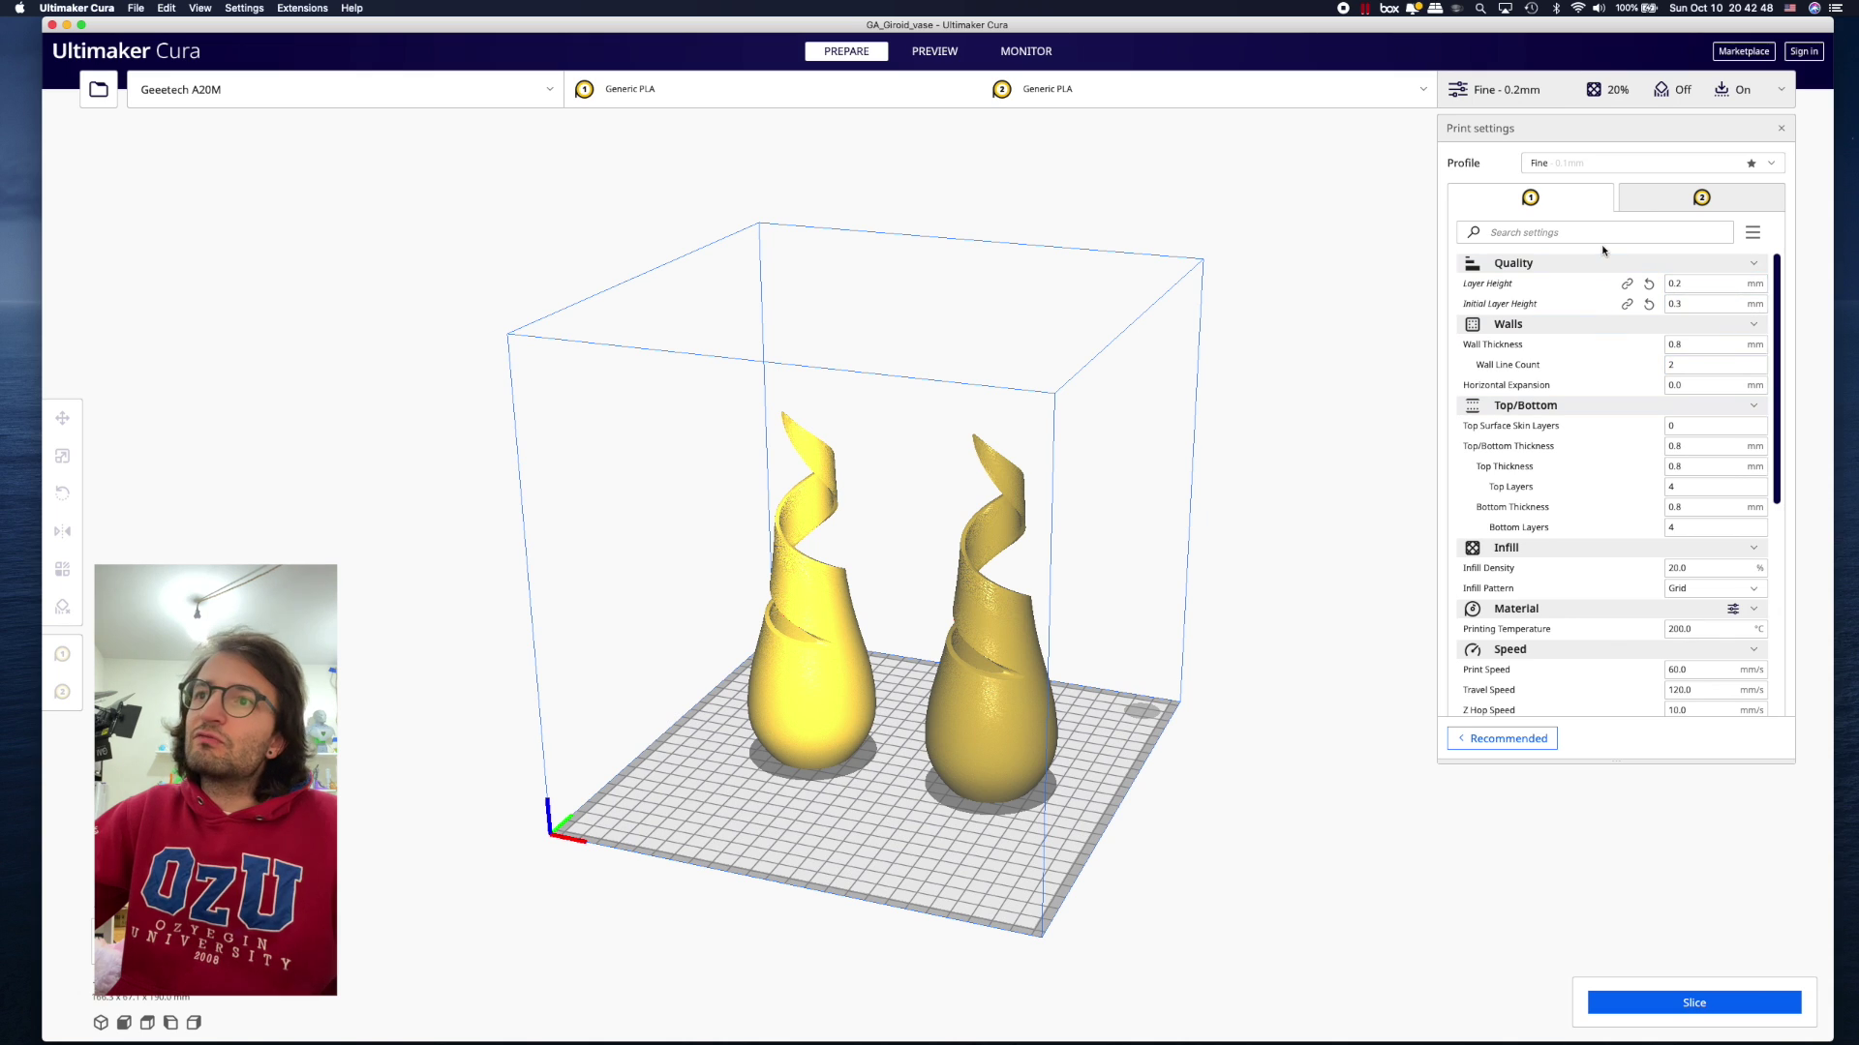
left_click(1675, 202)
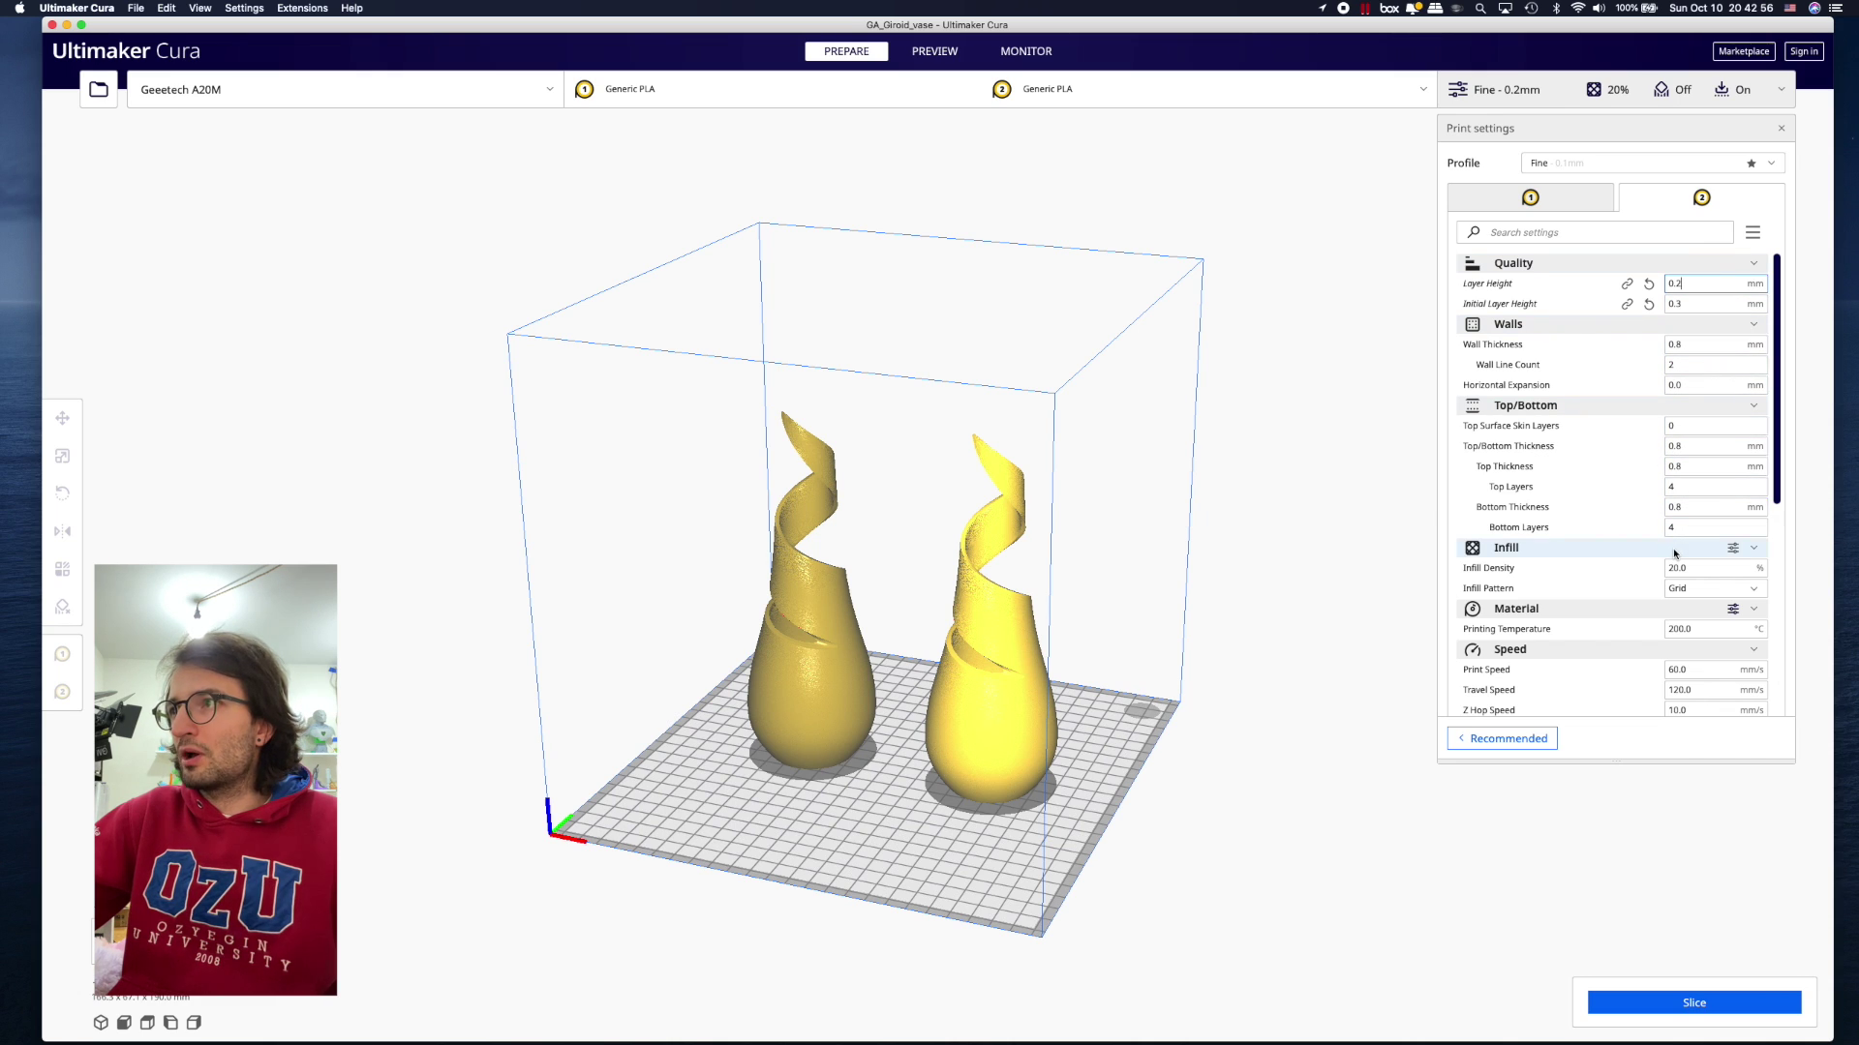
scroll(1673, 549, "down", 5)
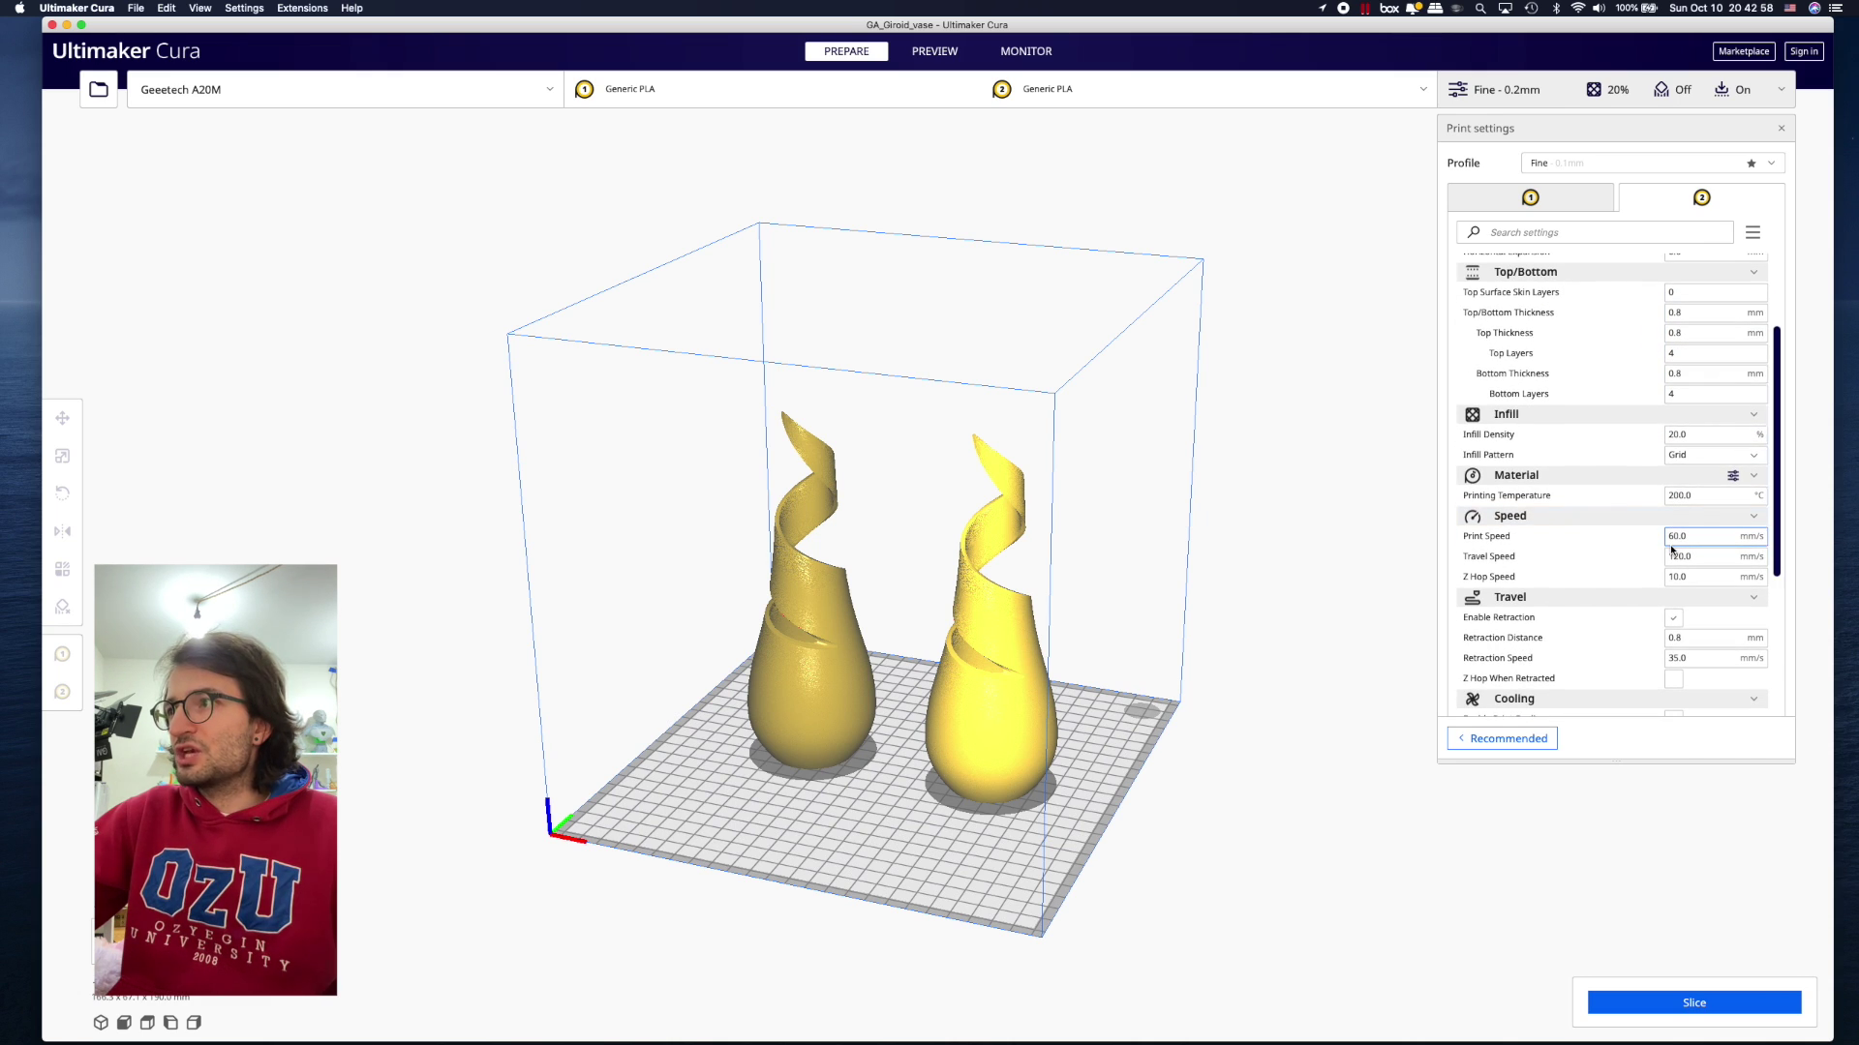
scroll(1673, 552, "down", 2)
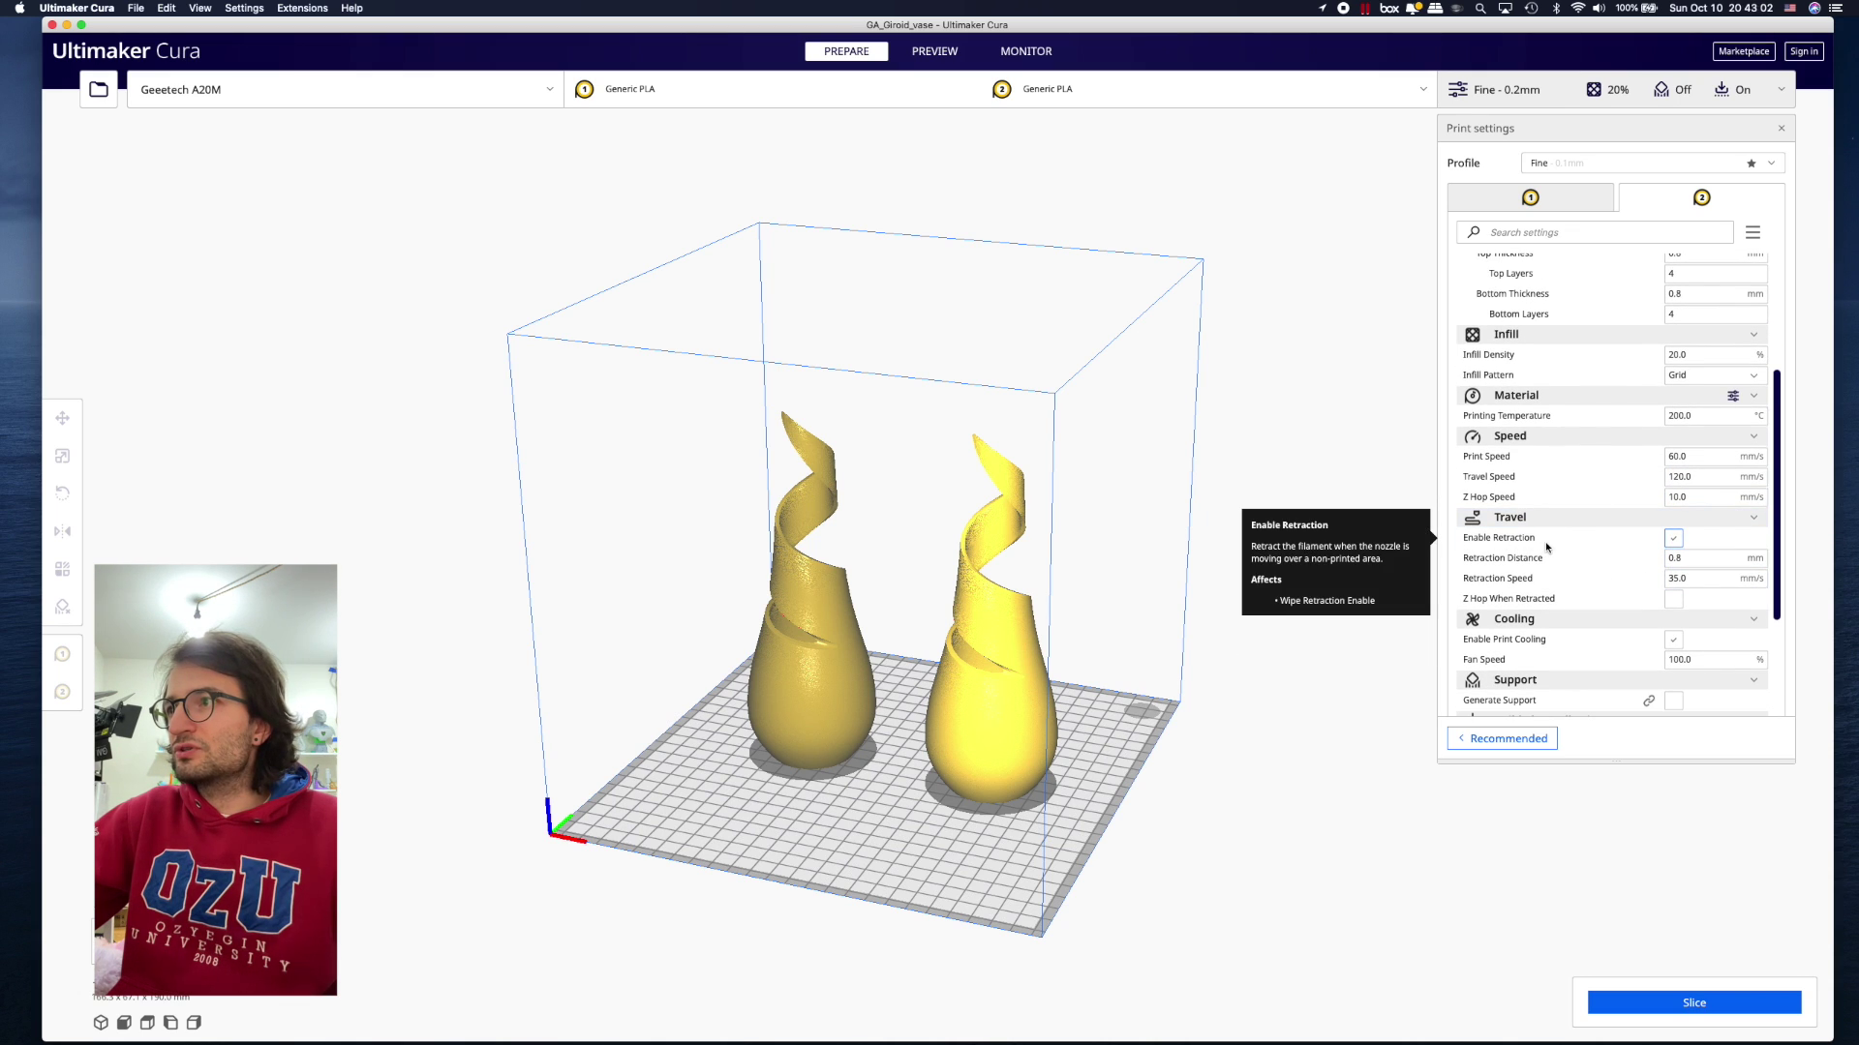
left_click(1664, 559)
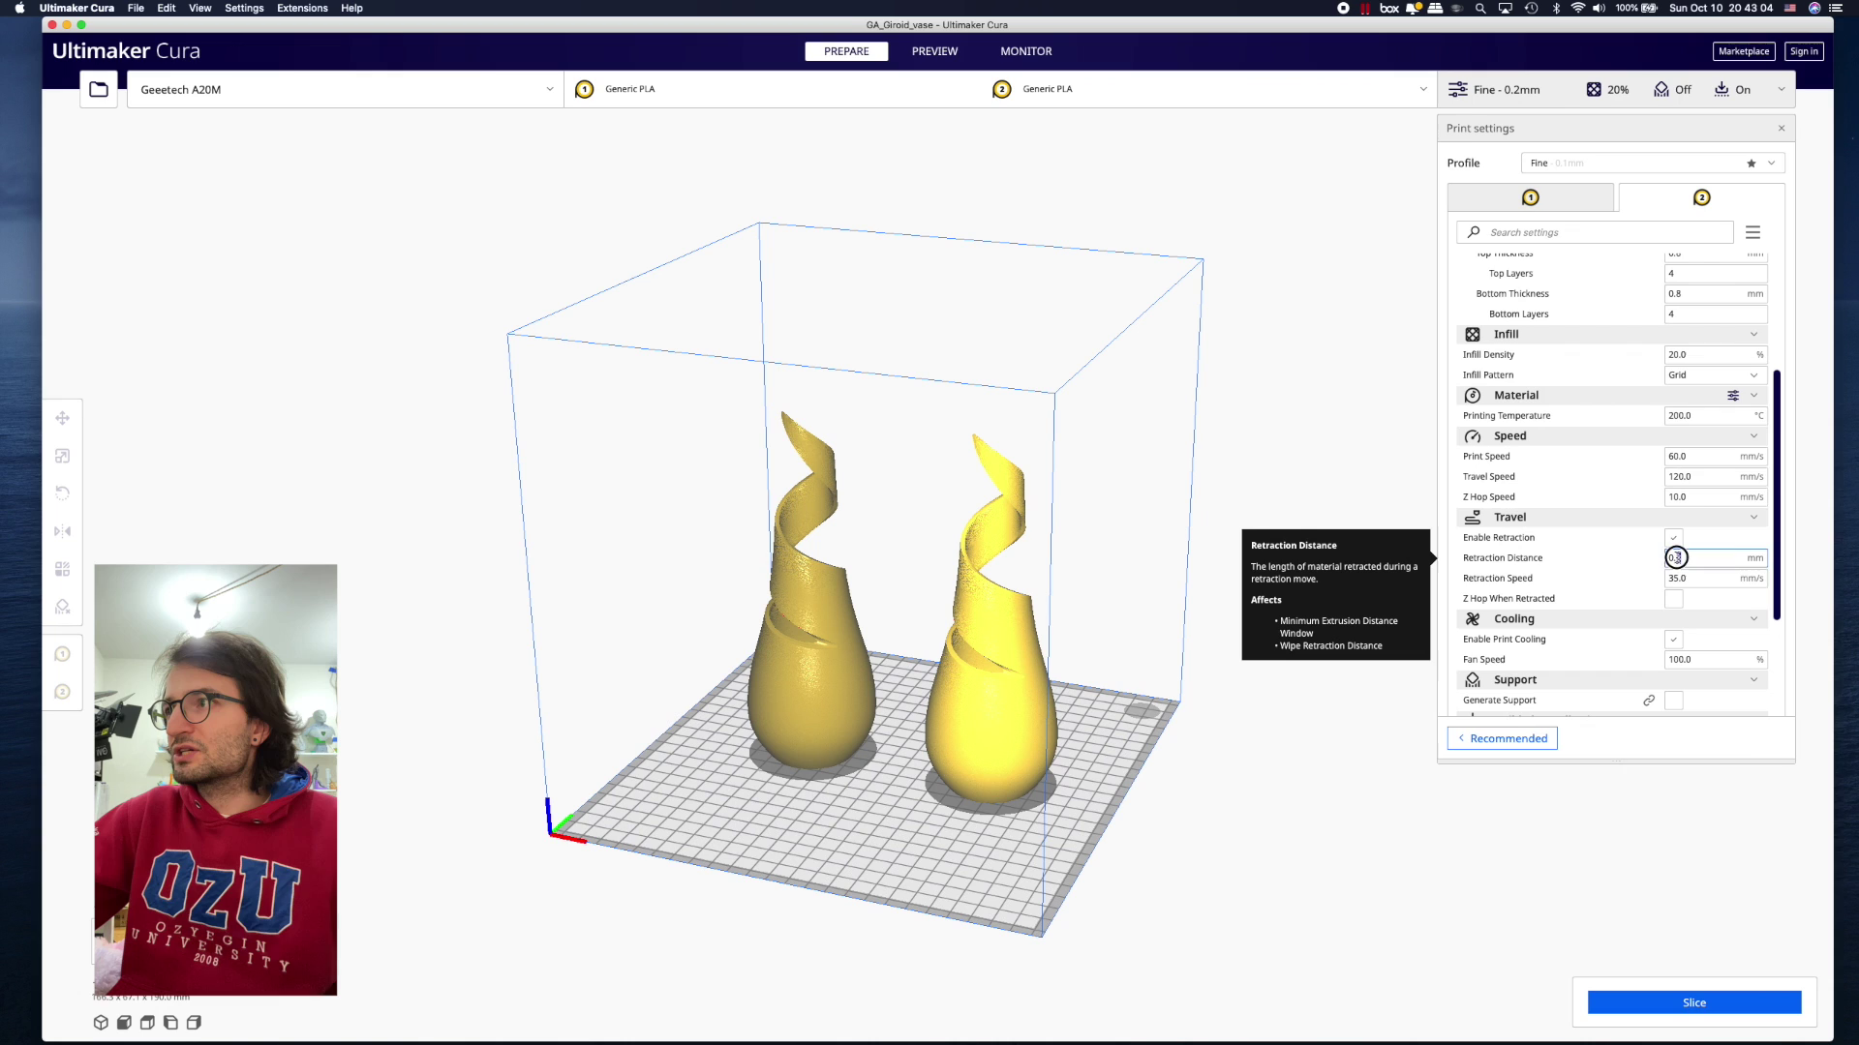
type("3.5")
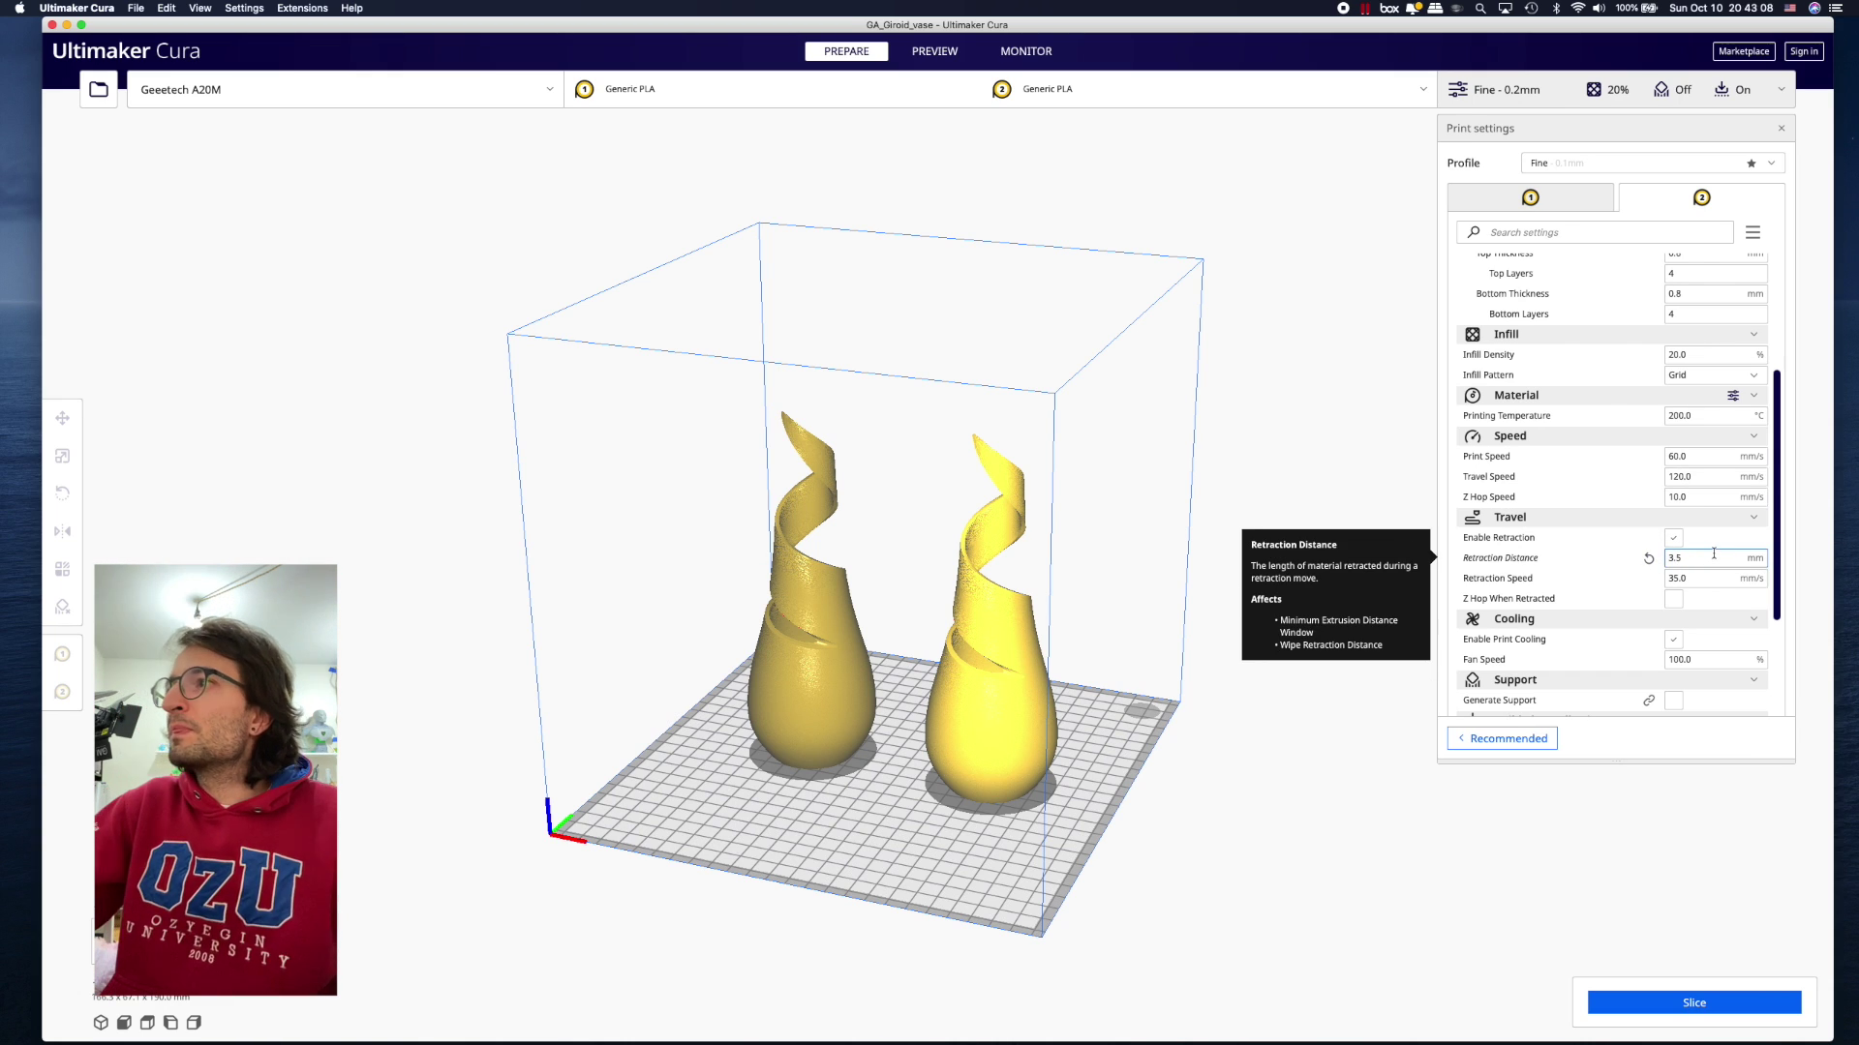
- Review the Extruder 2 settings, from layer heights to adhesion and prime tower, and compare them with Extruder 1
scroll(1714, 554, "up", 5)
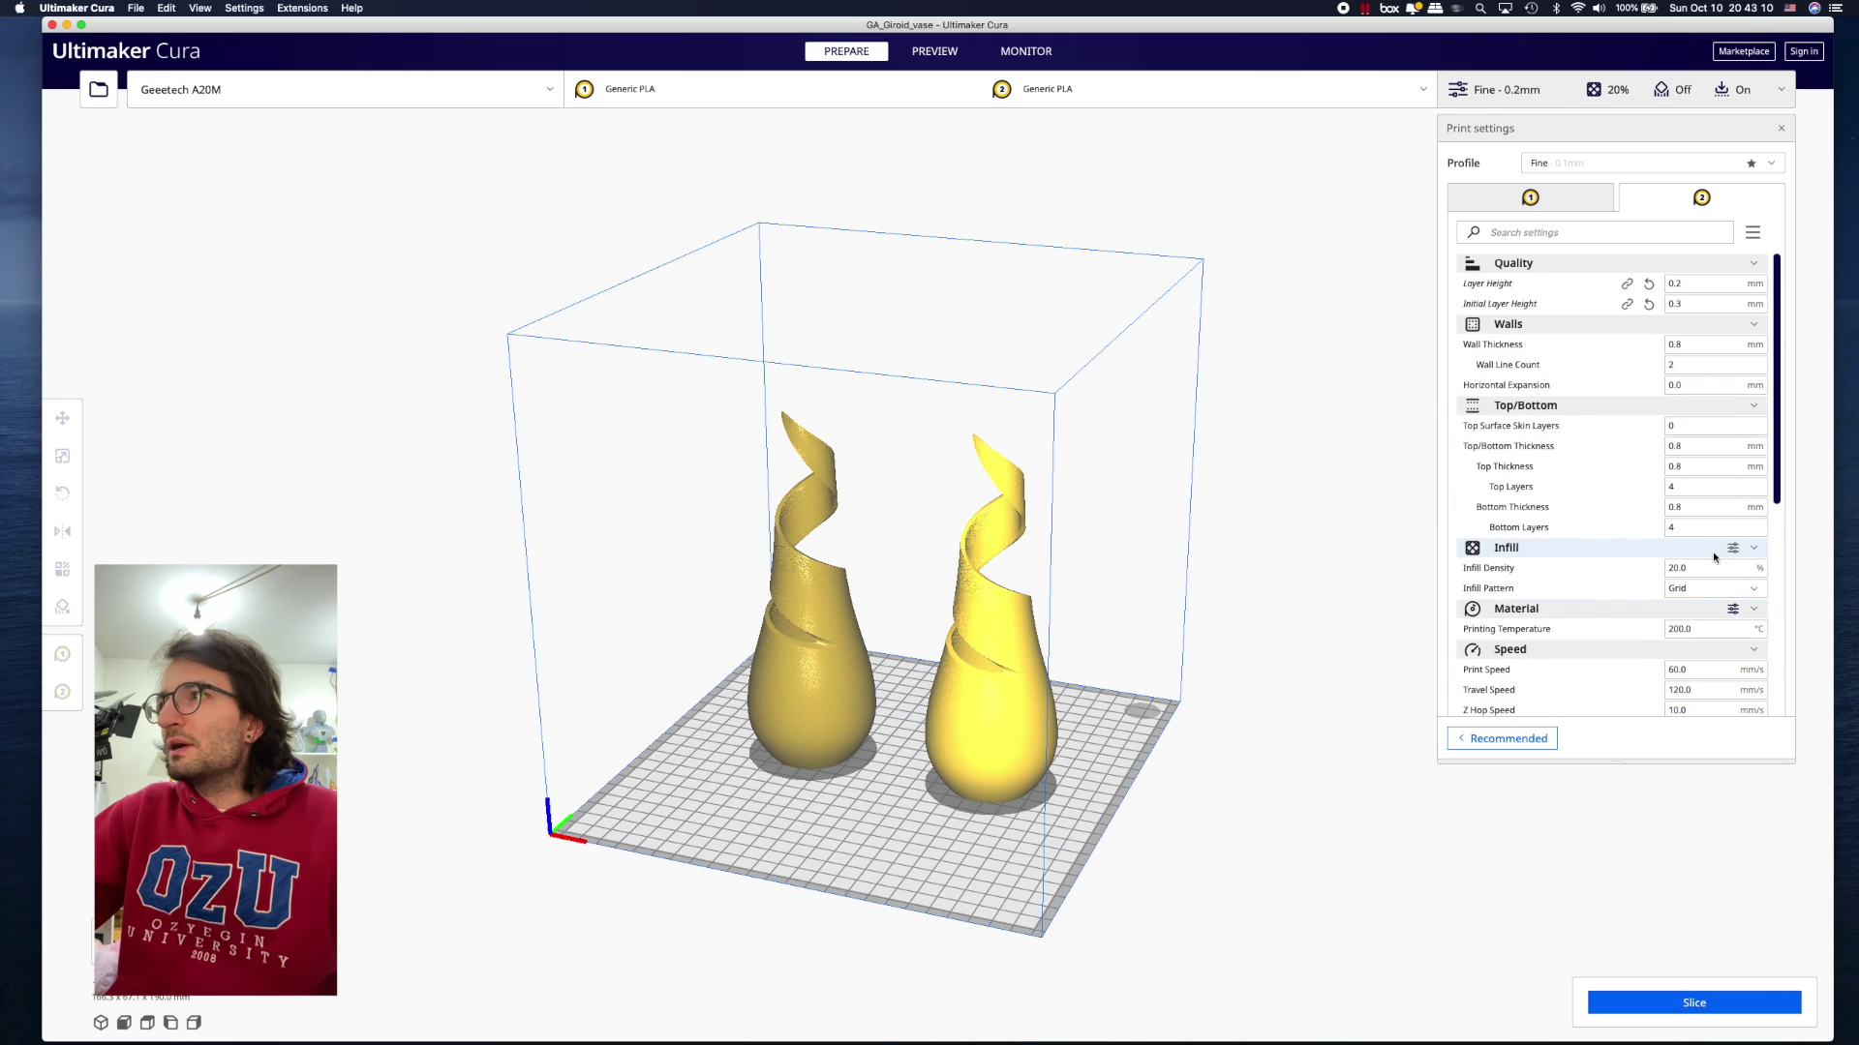
left_click(1698, 304)
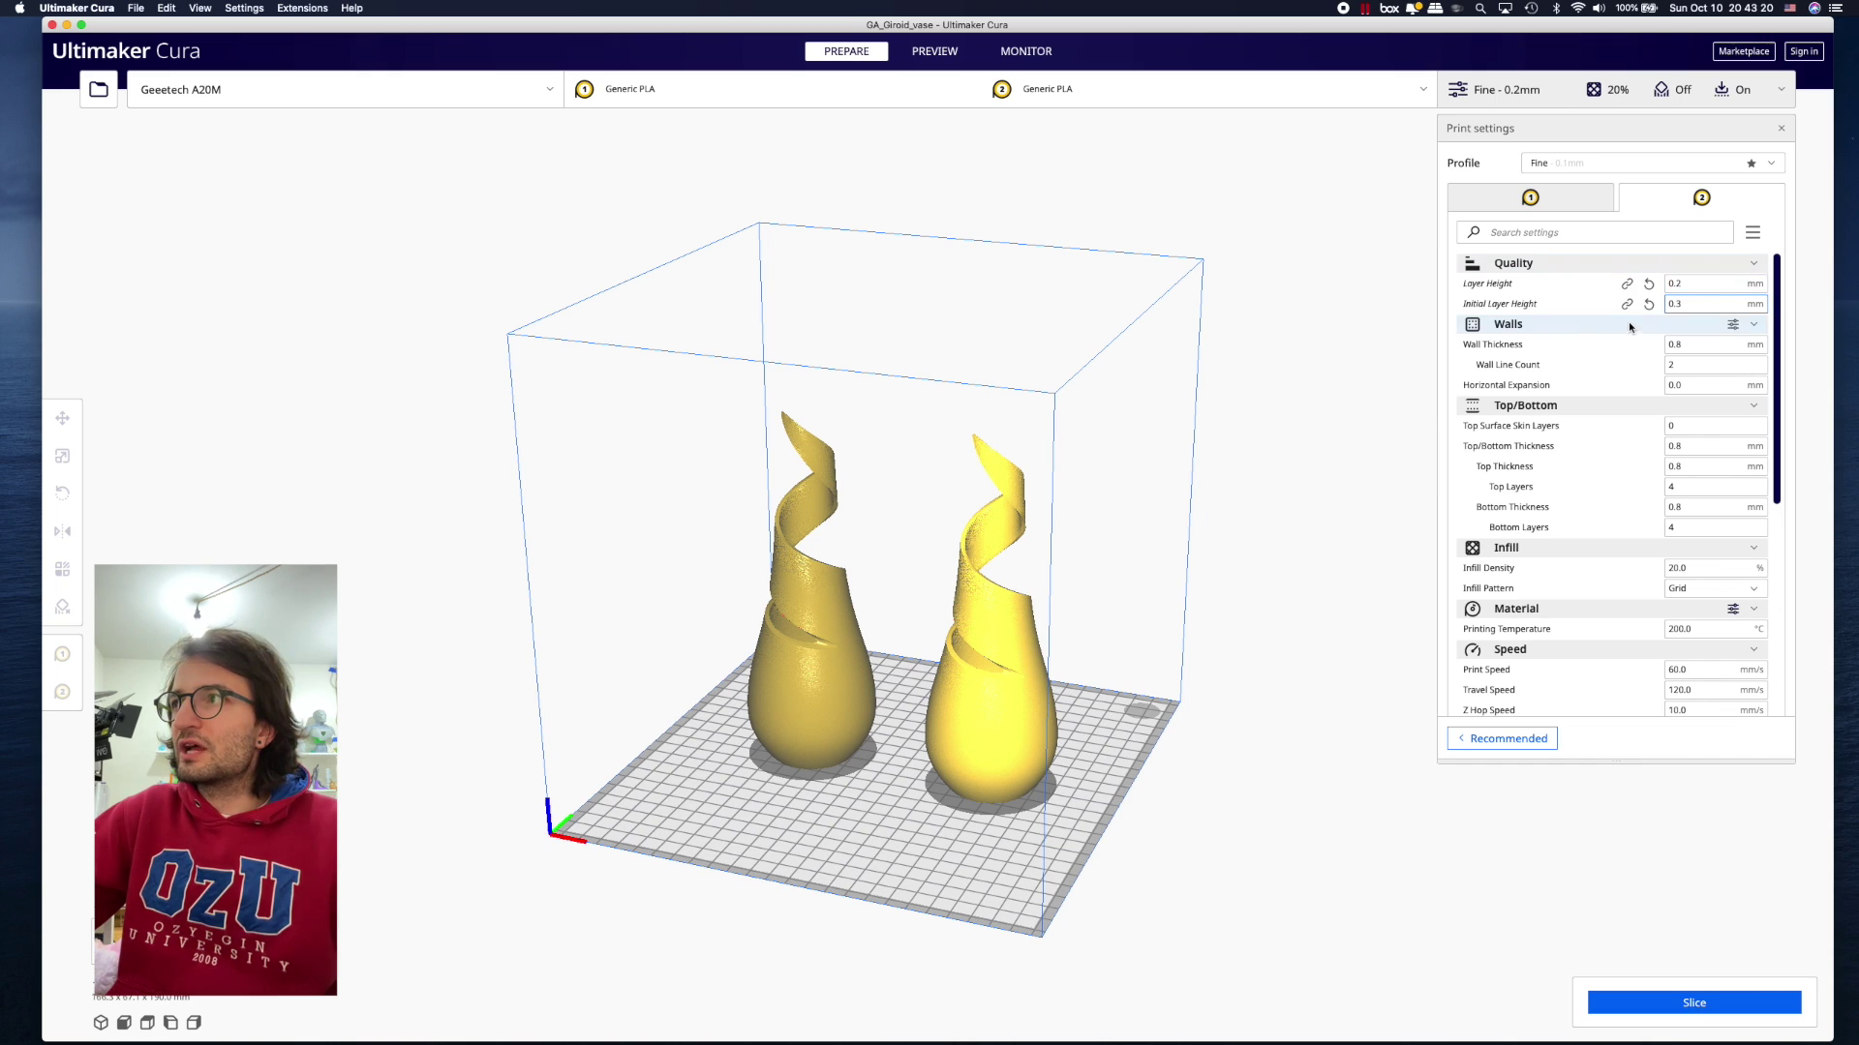
scroll(1605, 451, "down", 3)
scroll(1604, 451, "down", 10)
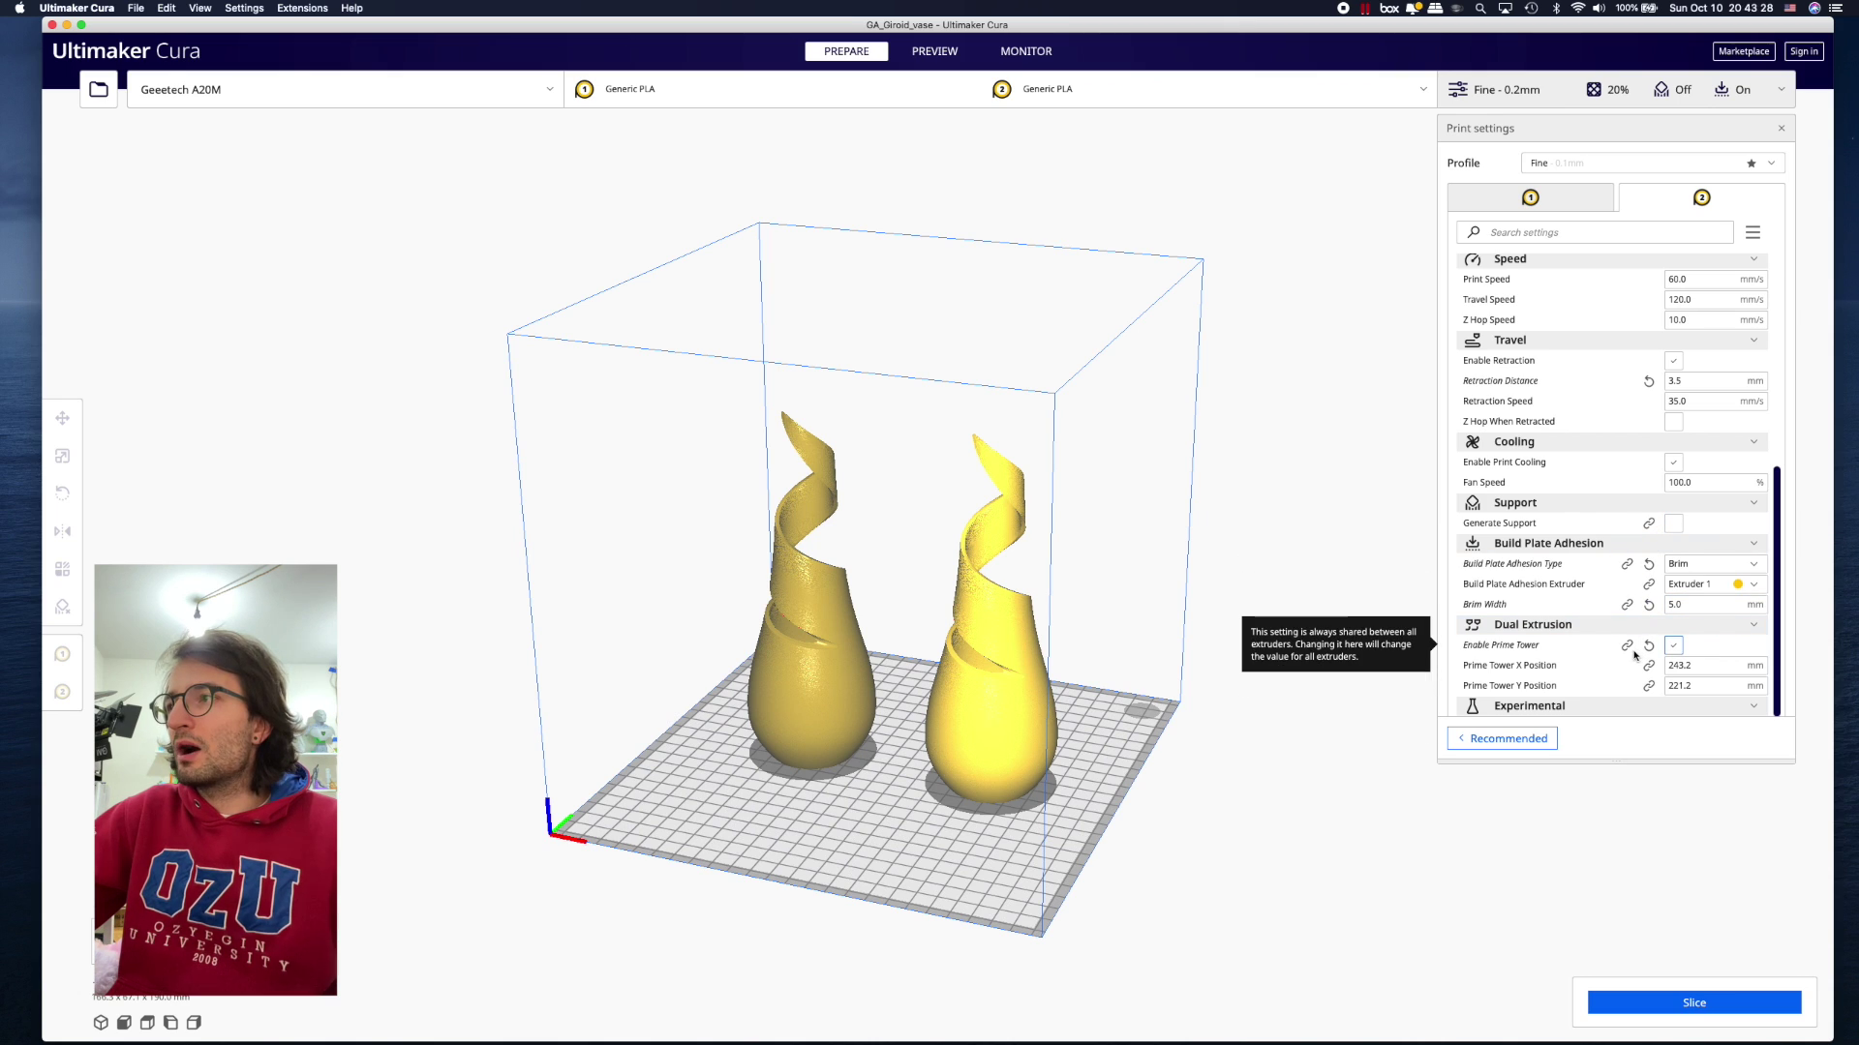
left_click(1590, 204)
left_click(1649, 204)
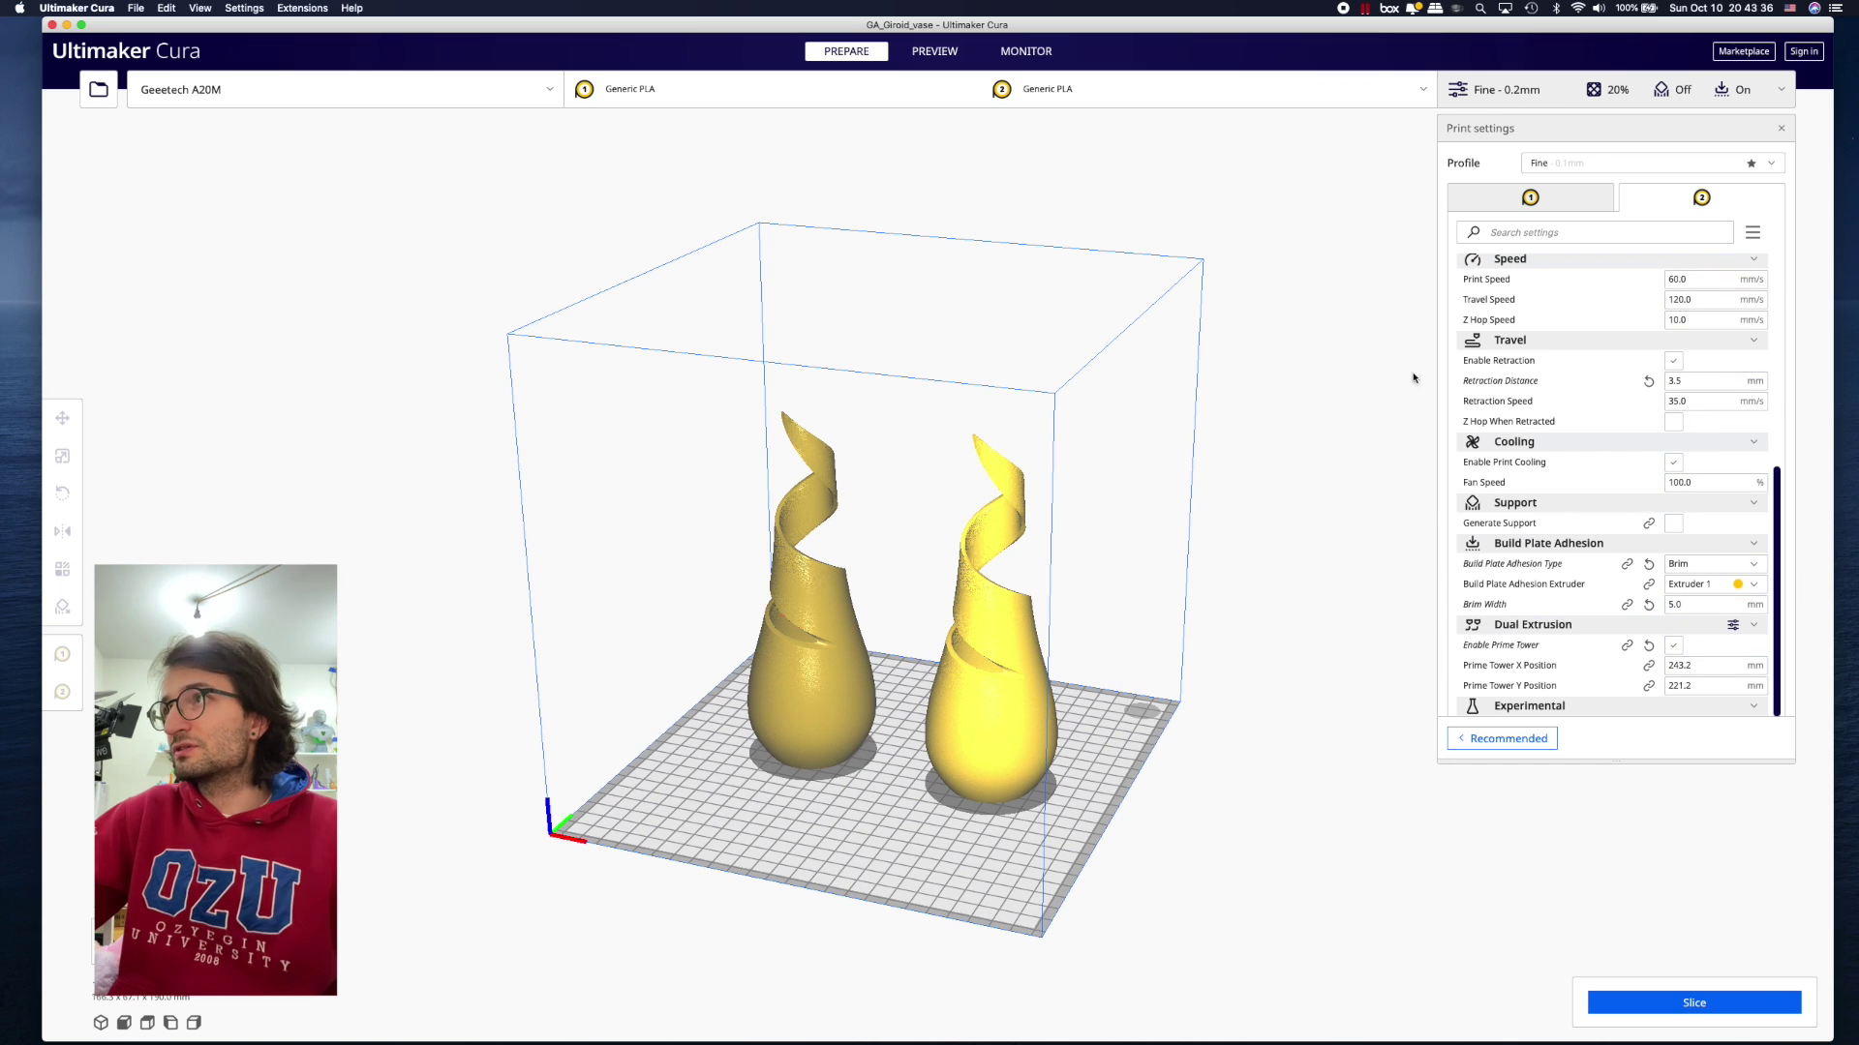
scroll(1621, 330, "up", 10)
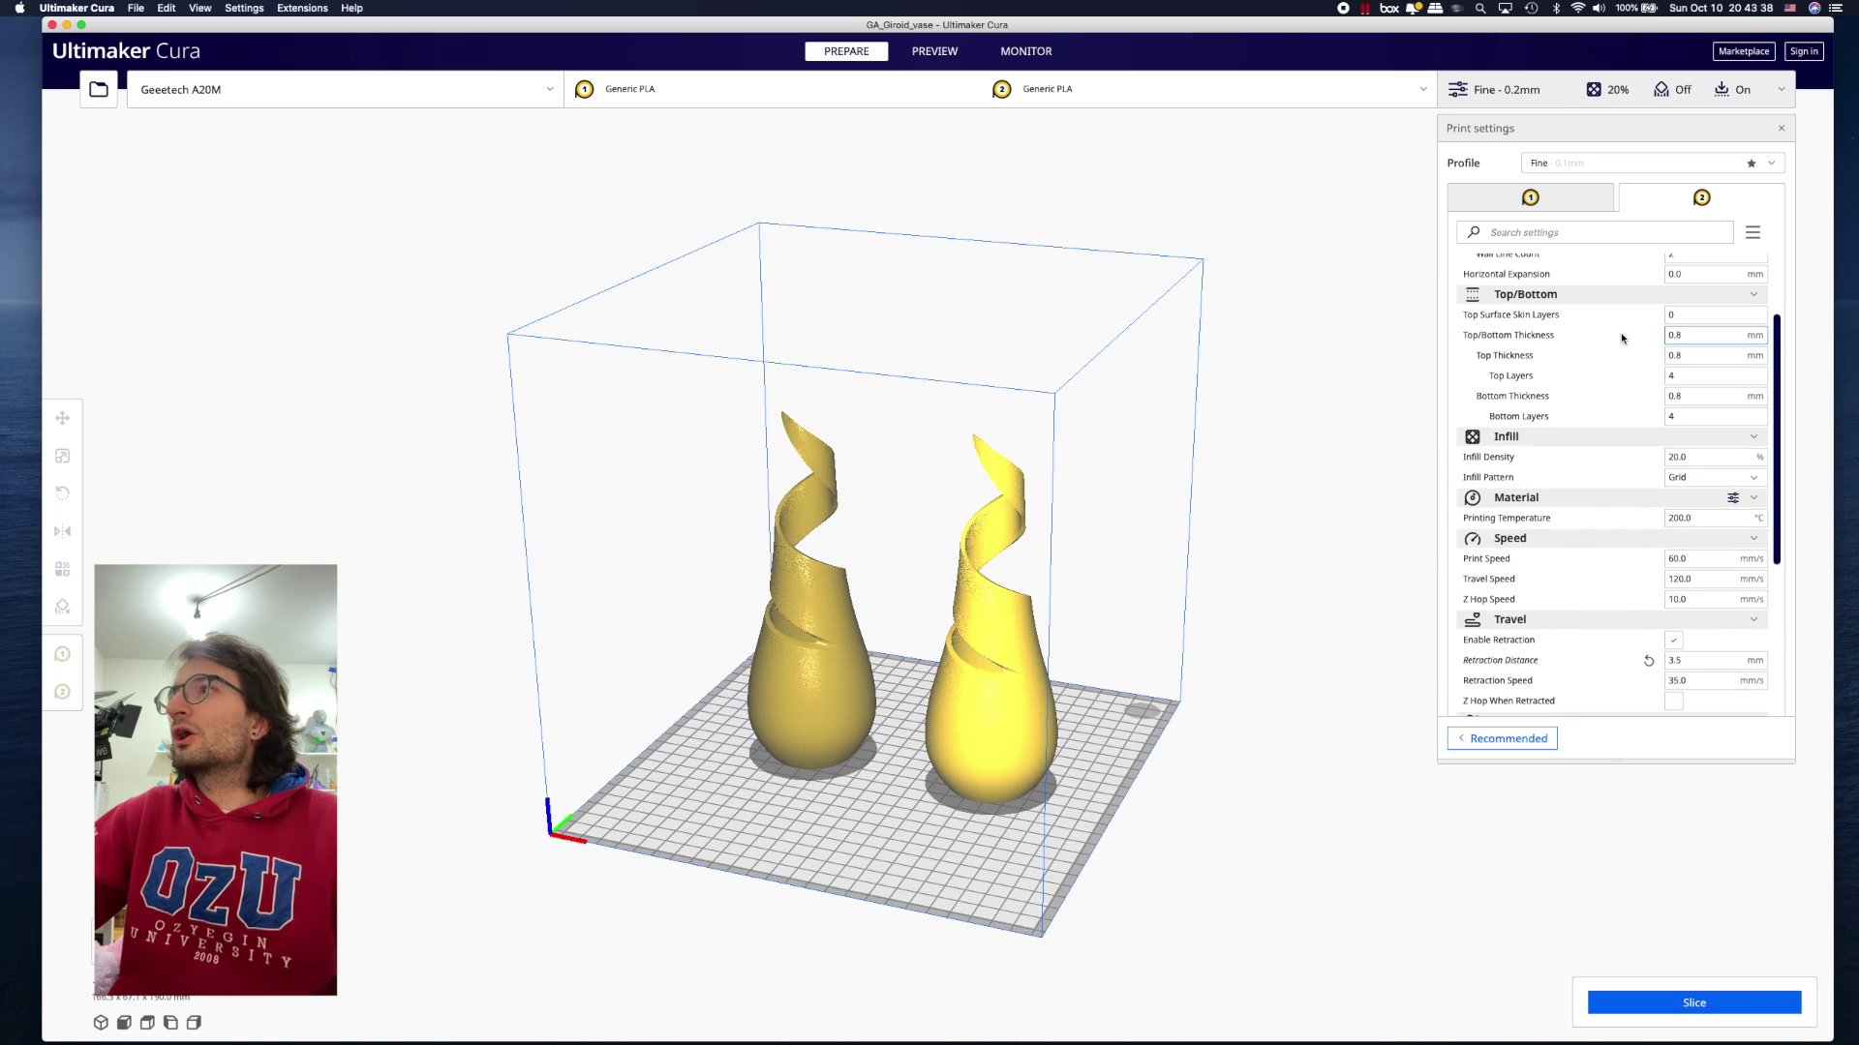
left_click(1548, 199)
left_click(1649, 211)
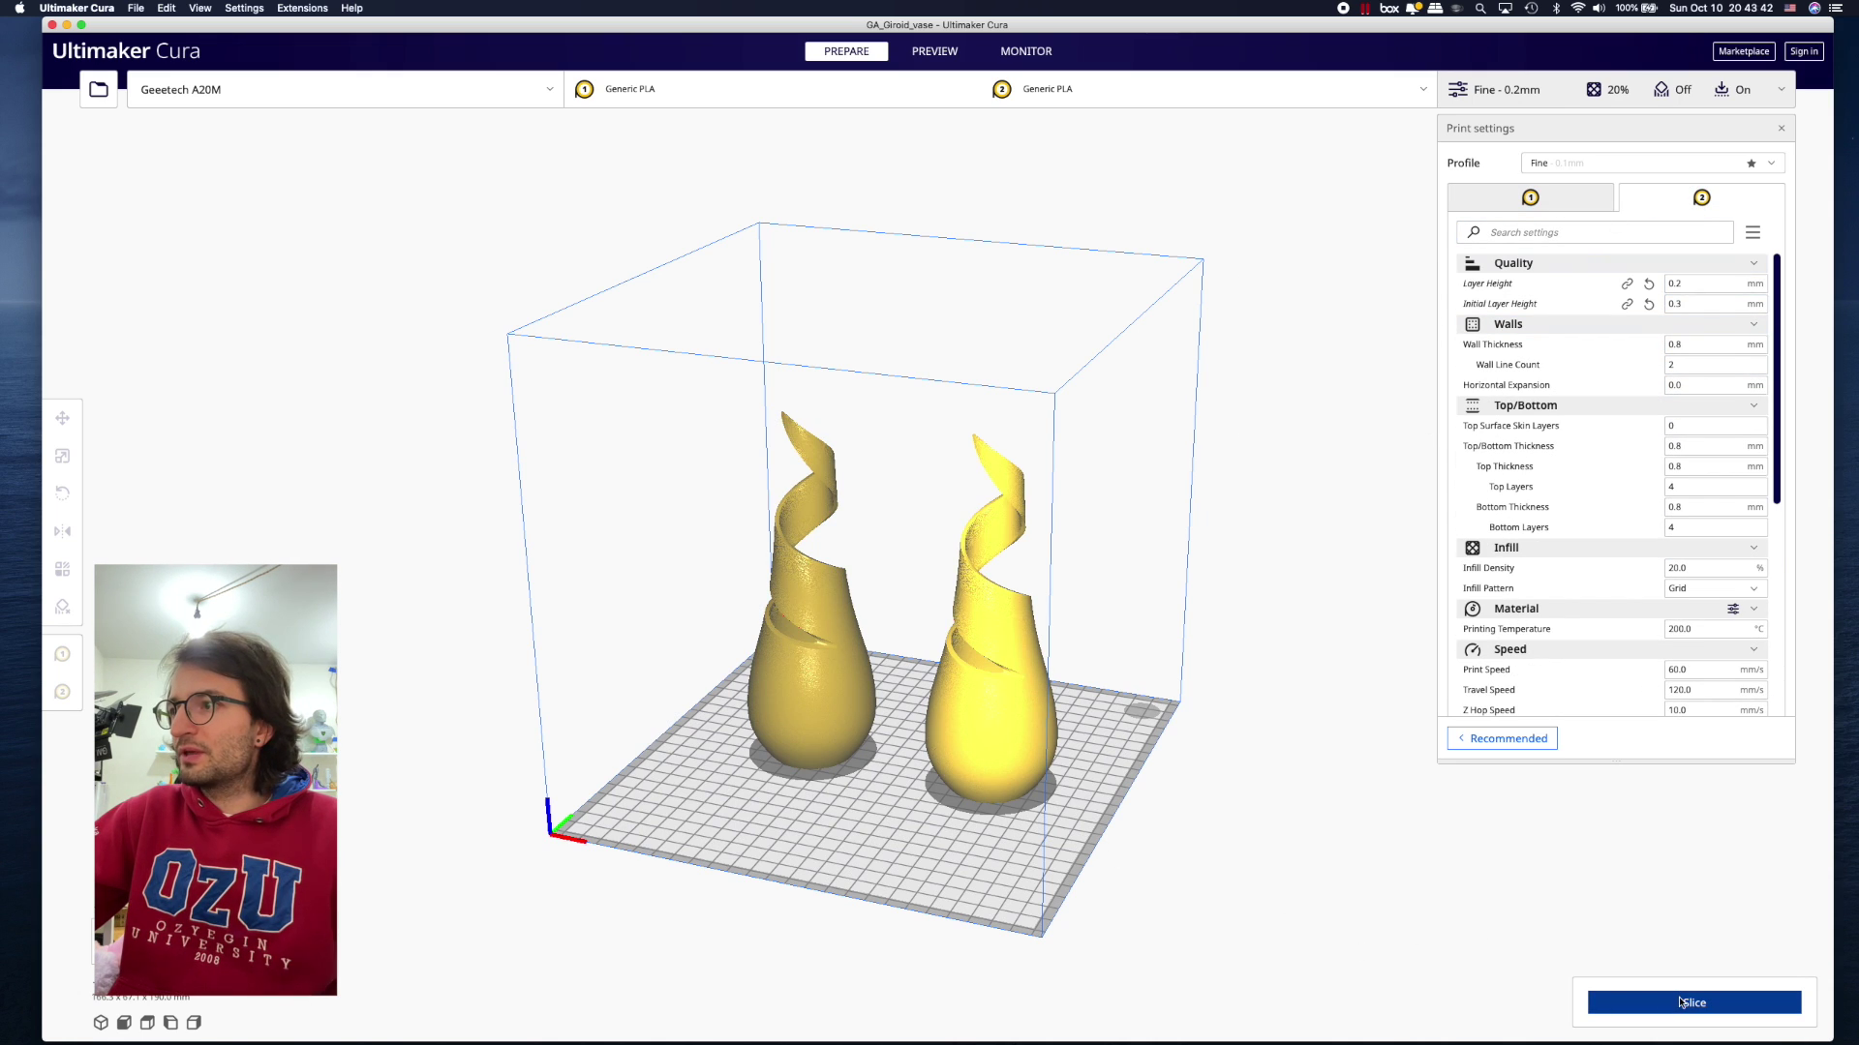
- Check which extruder each of the two vases is assigned to
mouse_move(1190, 896)
right_mouse_down()
mouse_move(1146, 883)
mouse_move(1165, 896)
right_mouse_up()
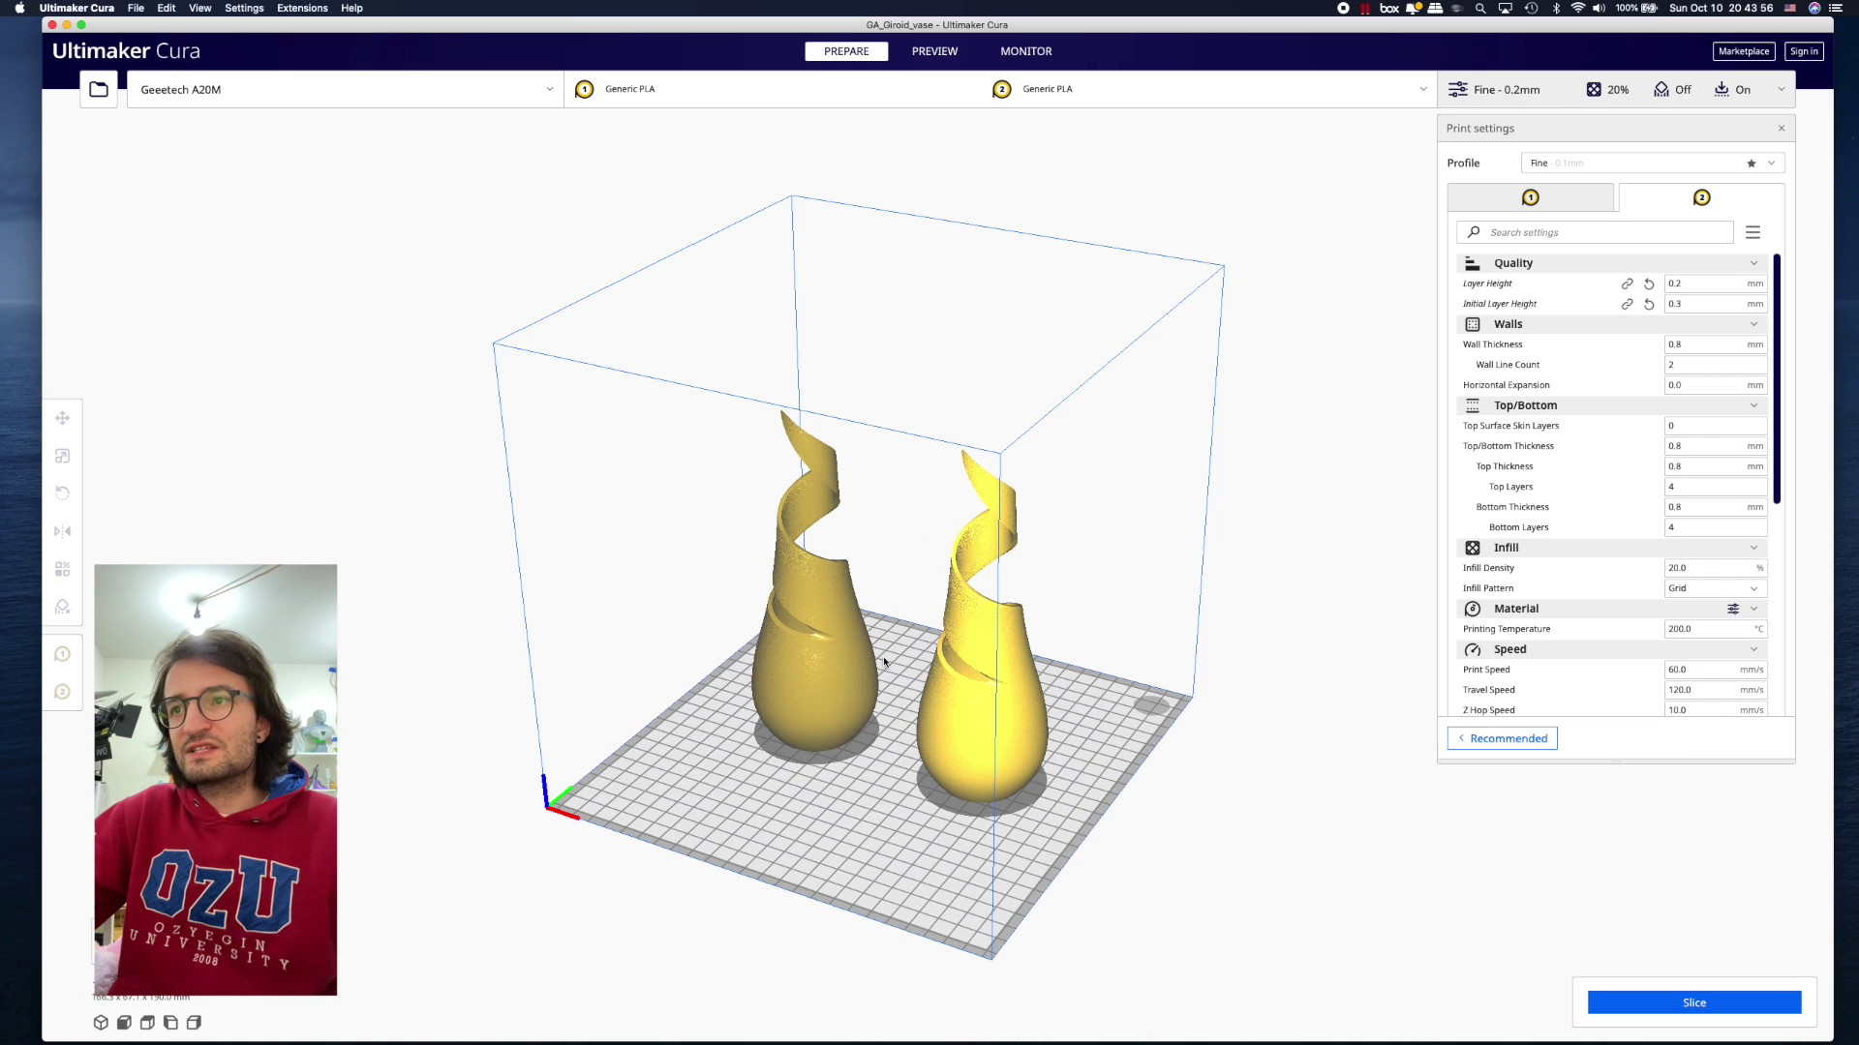
right_click_drag(883, 662, 835, 662)
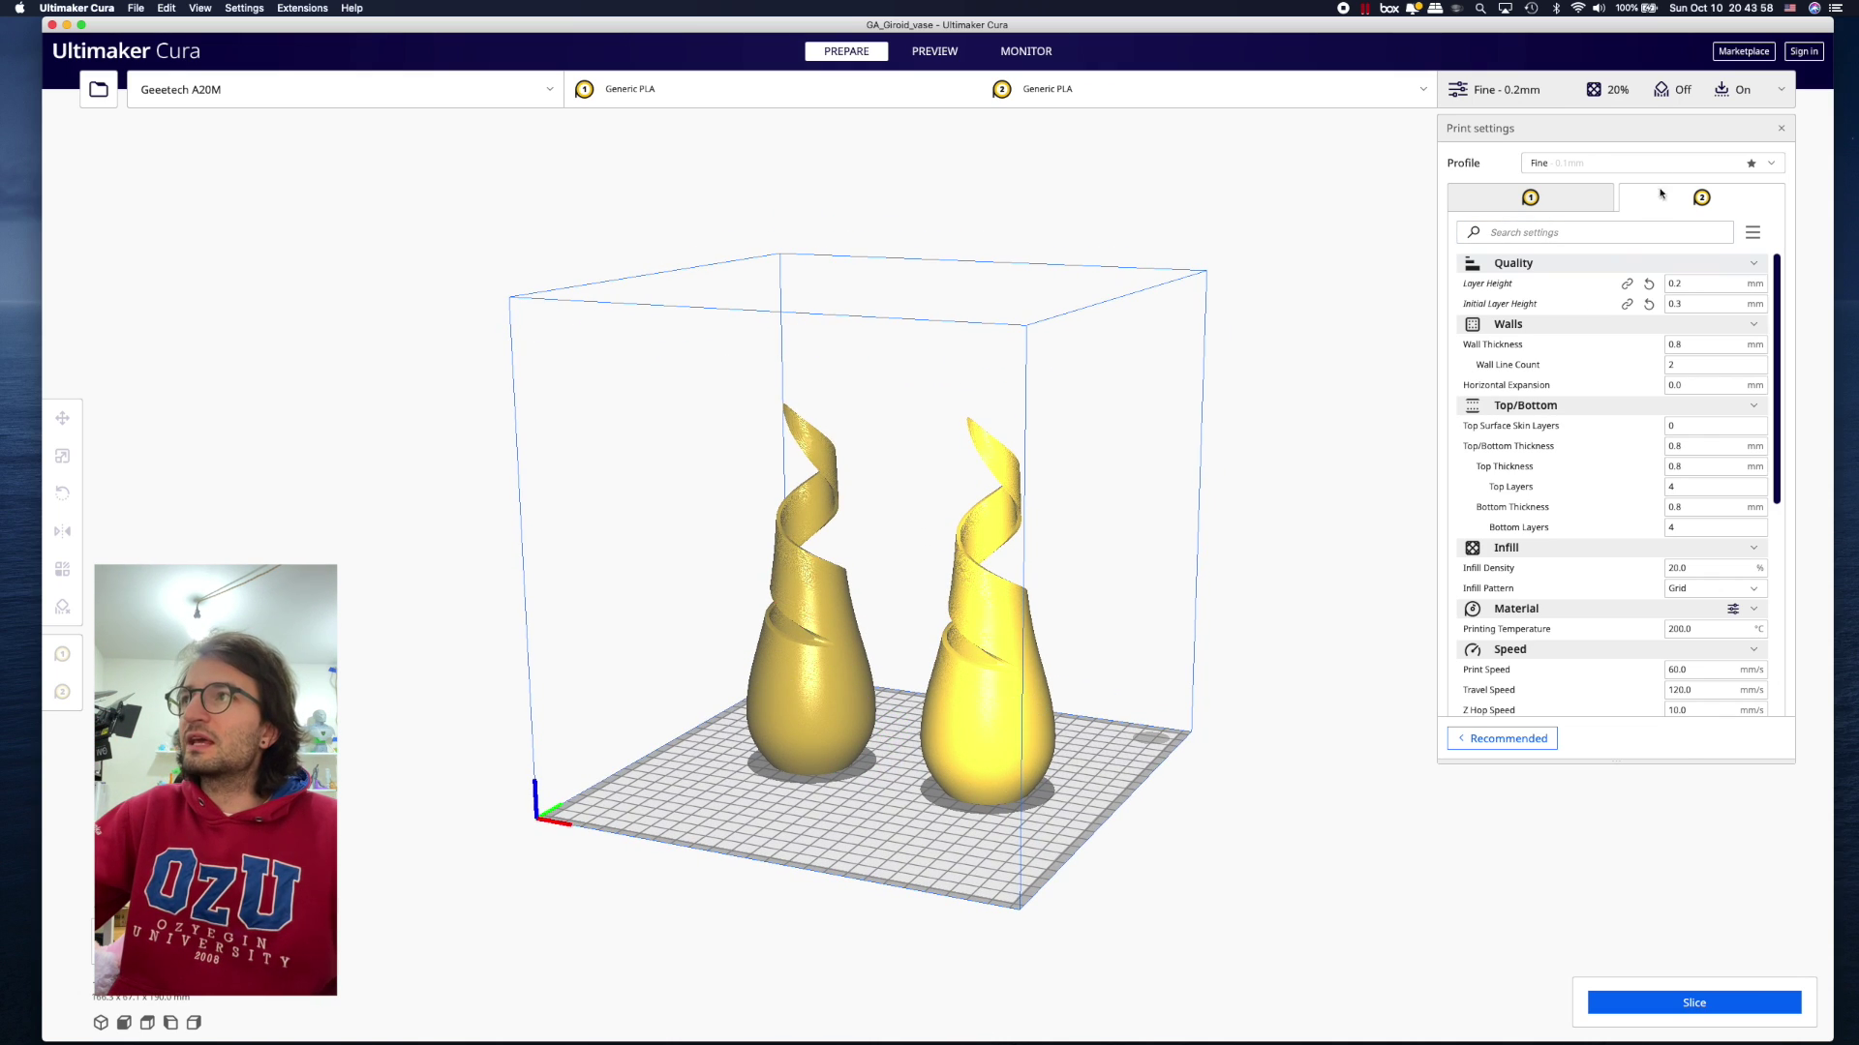
left_click(1594, 200)
left_click(849, 656)
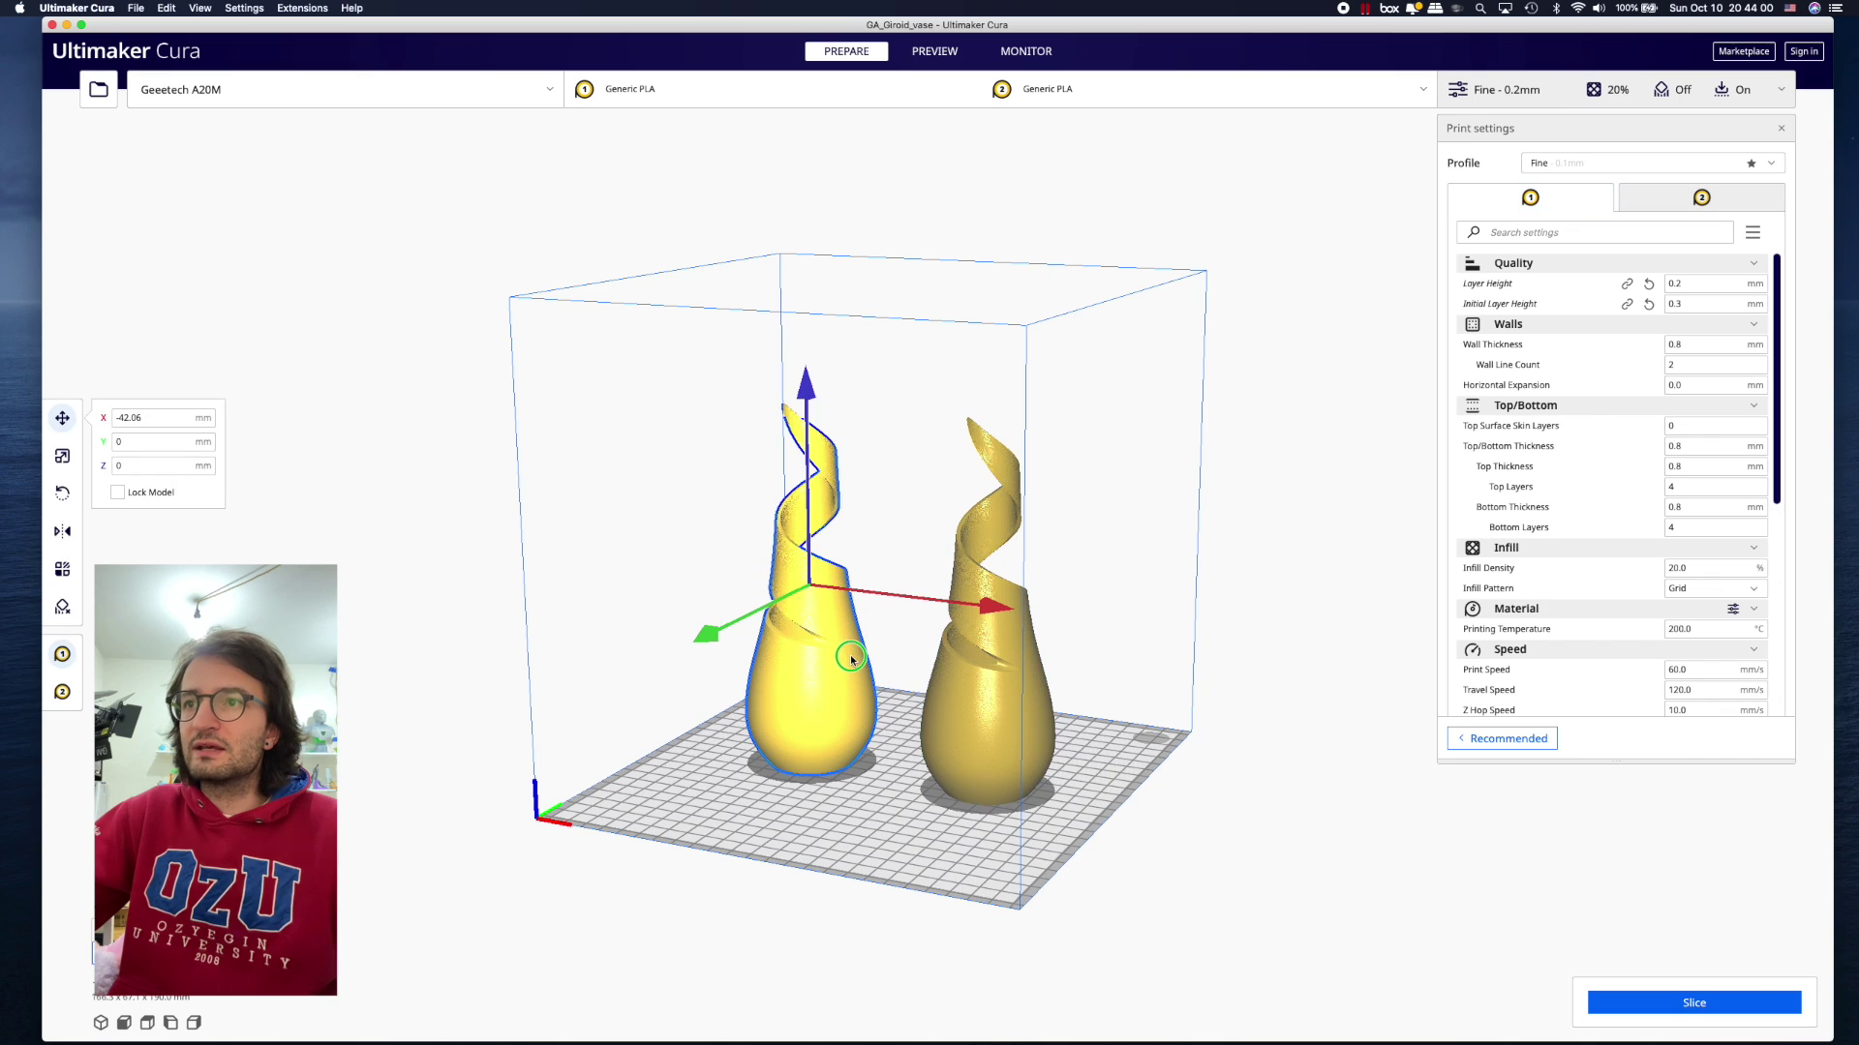
right_click(850, 657)
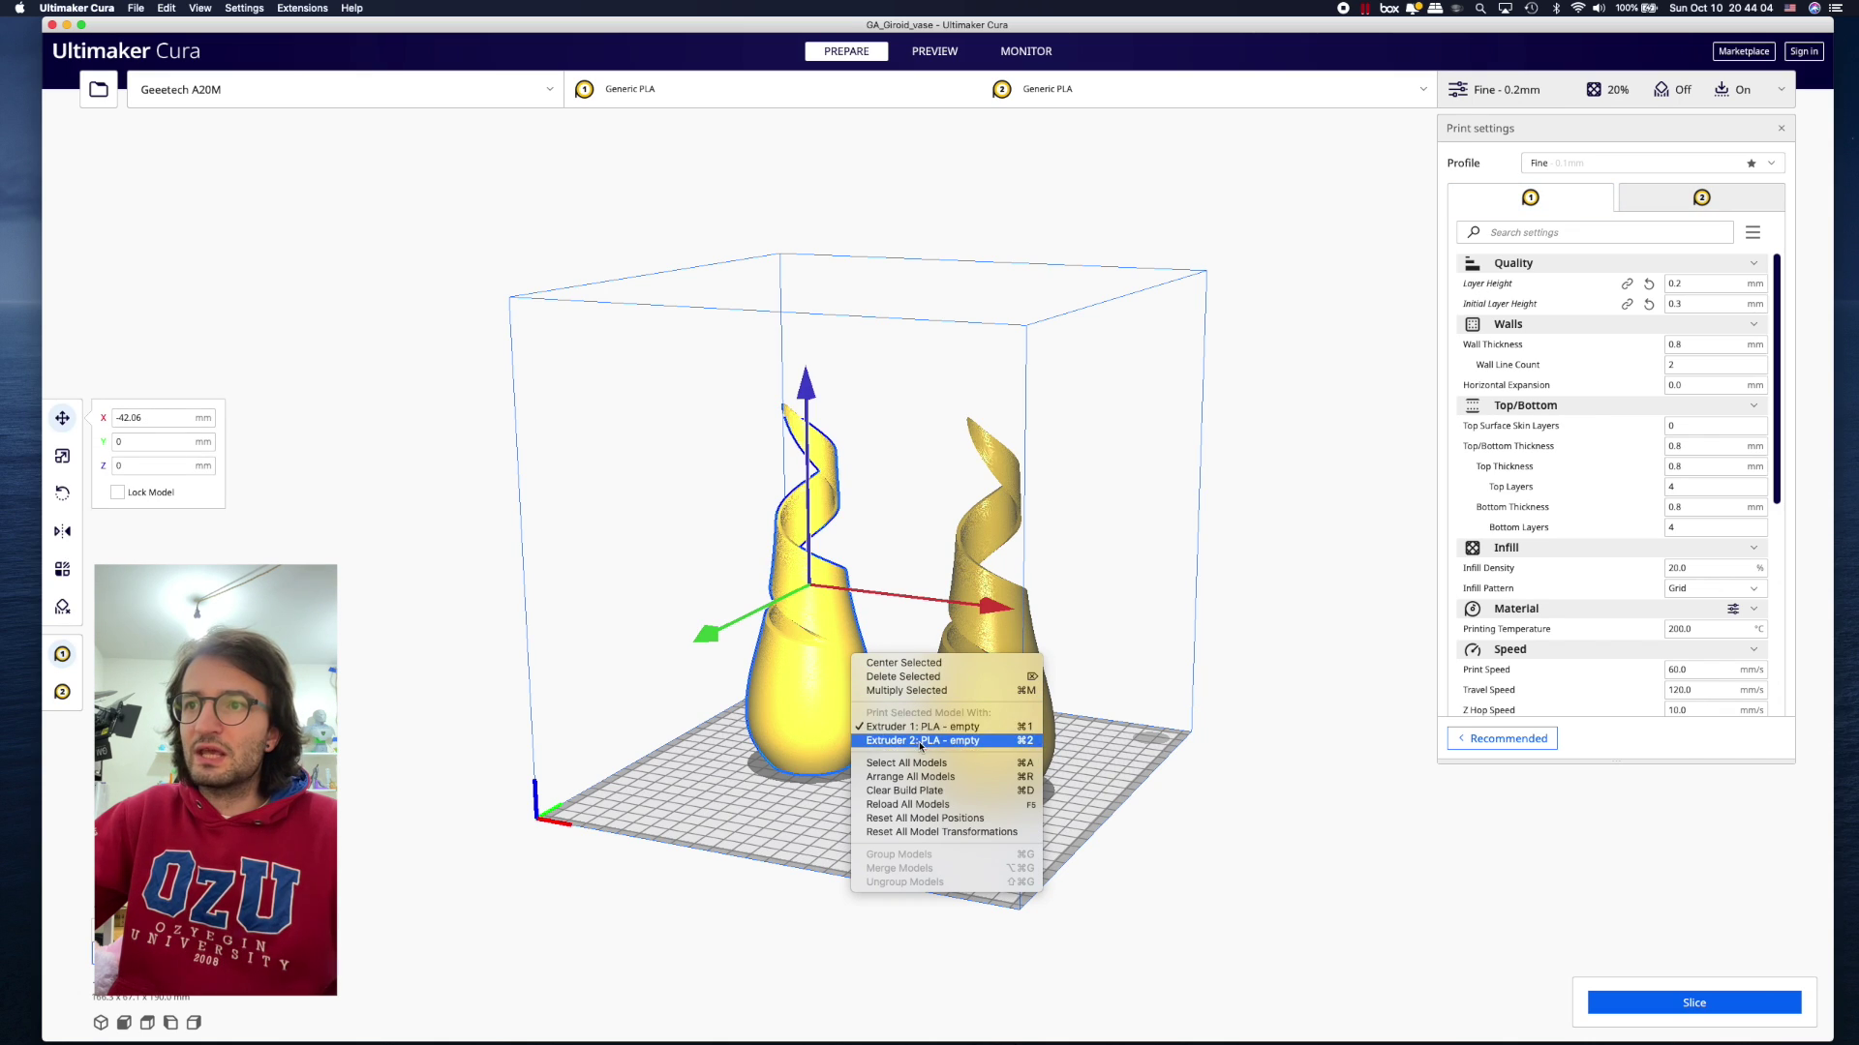
left_click(1034, 610)
left_click(1011, 620)
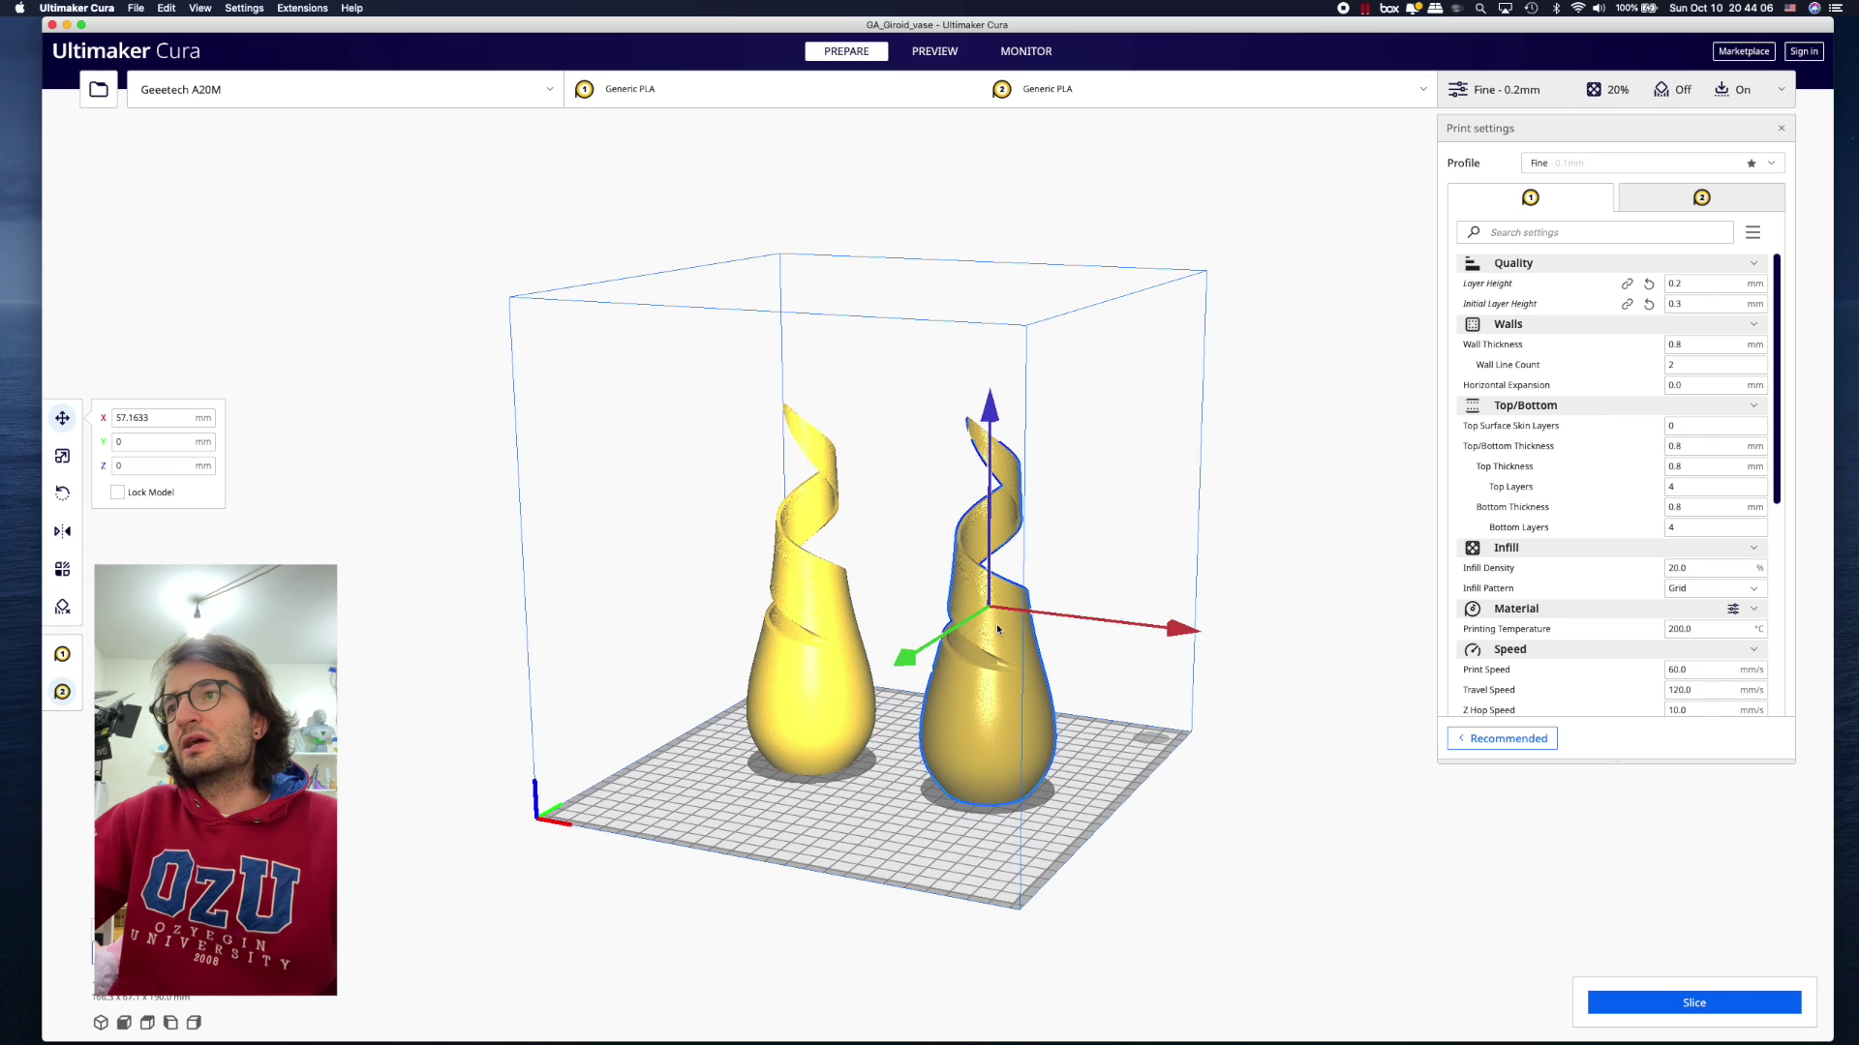
right_click(999, 627)
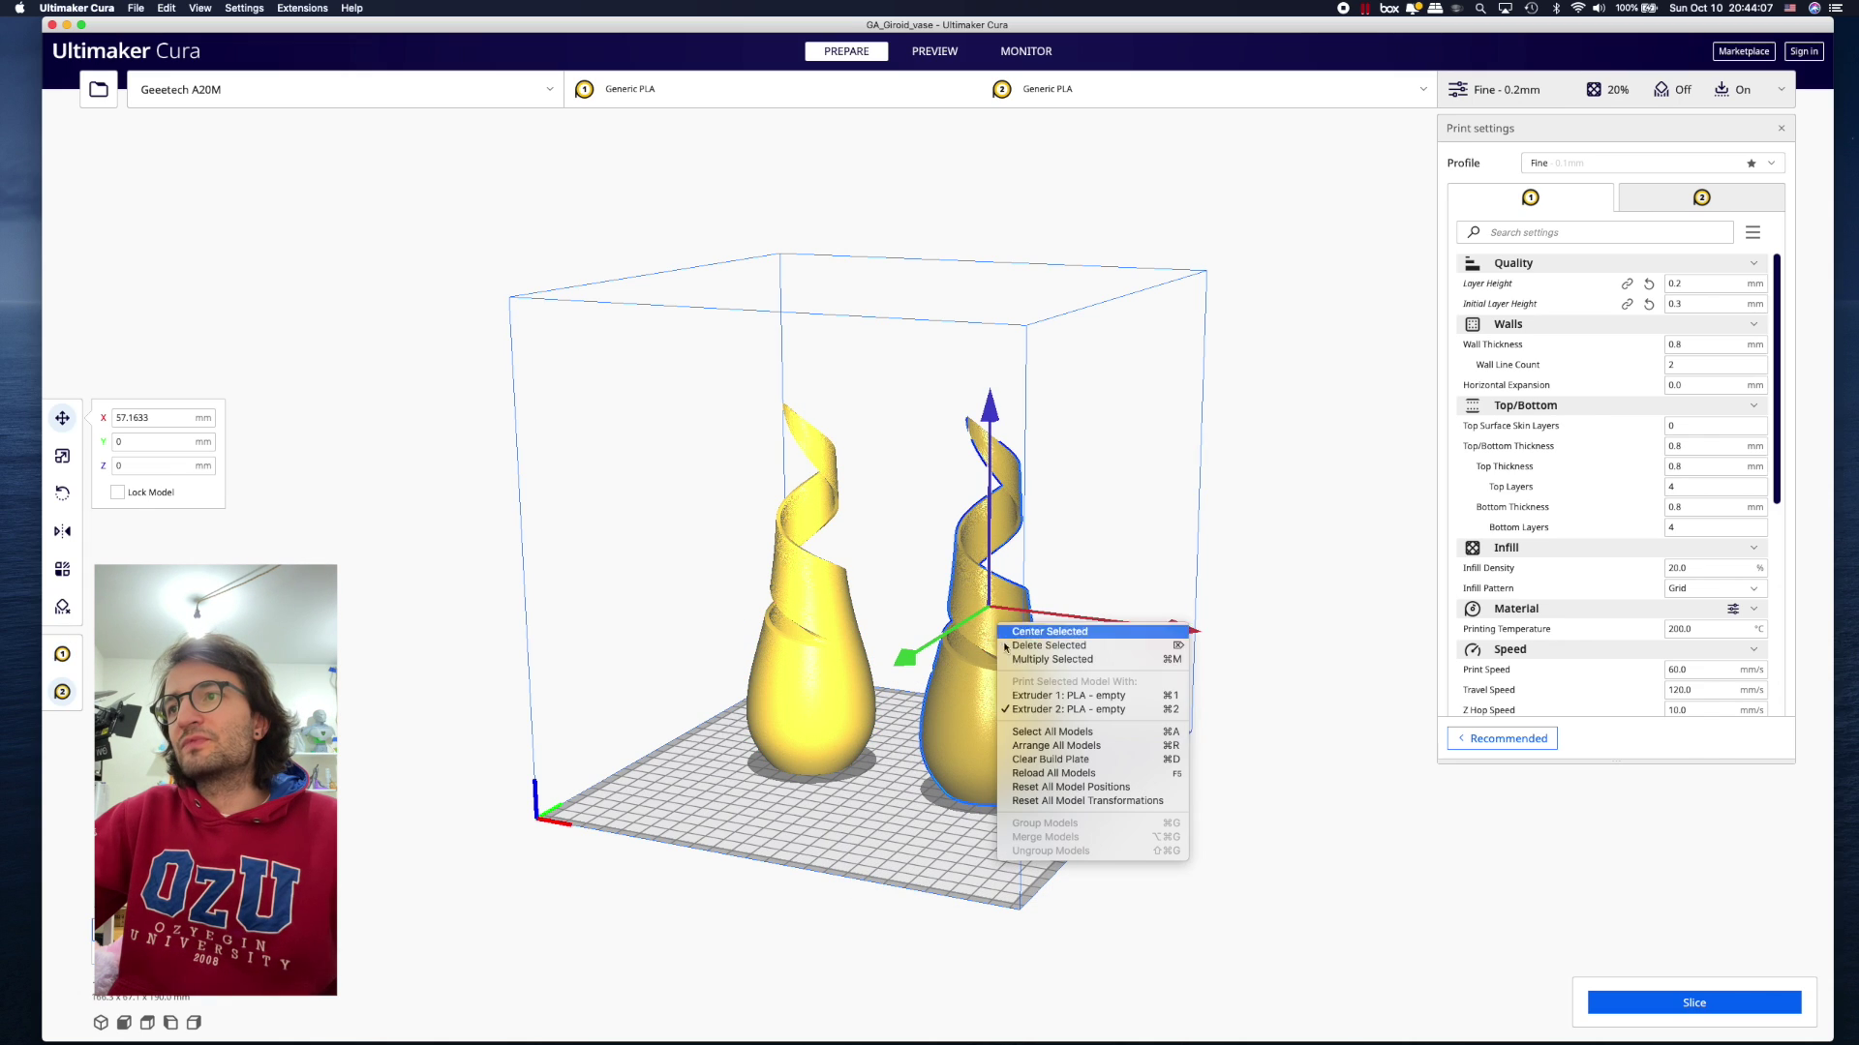
left_click(1072, 571)
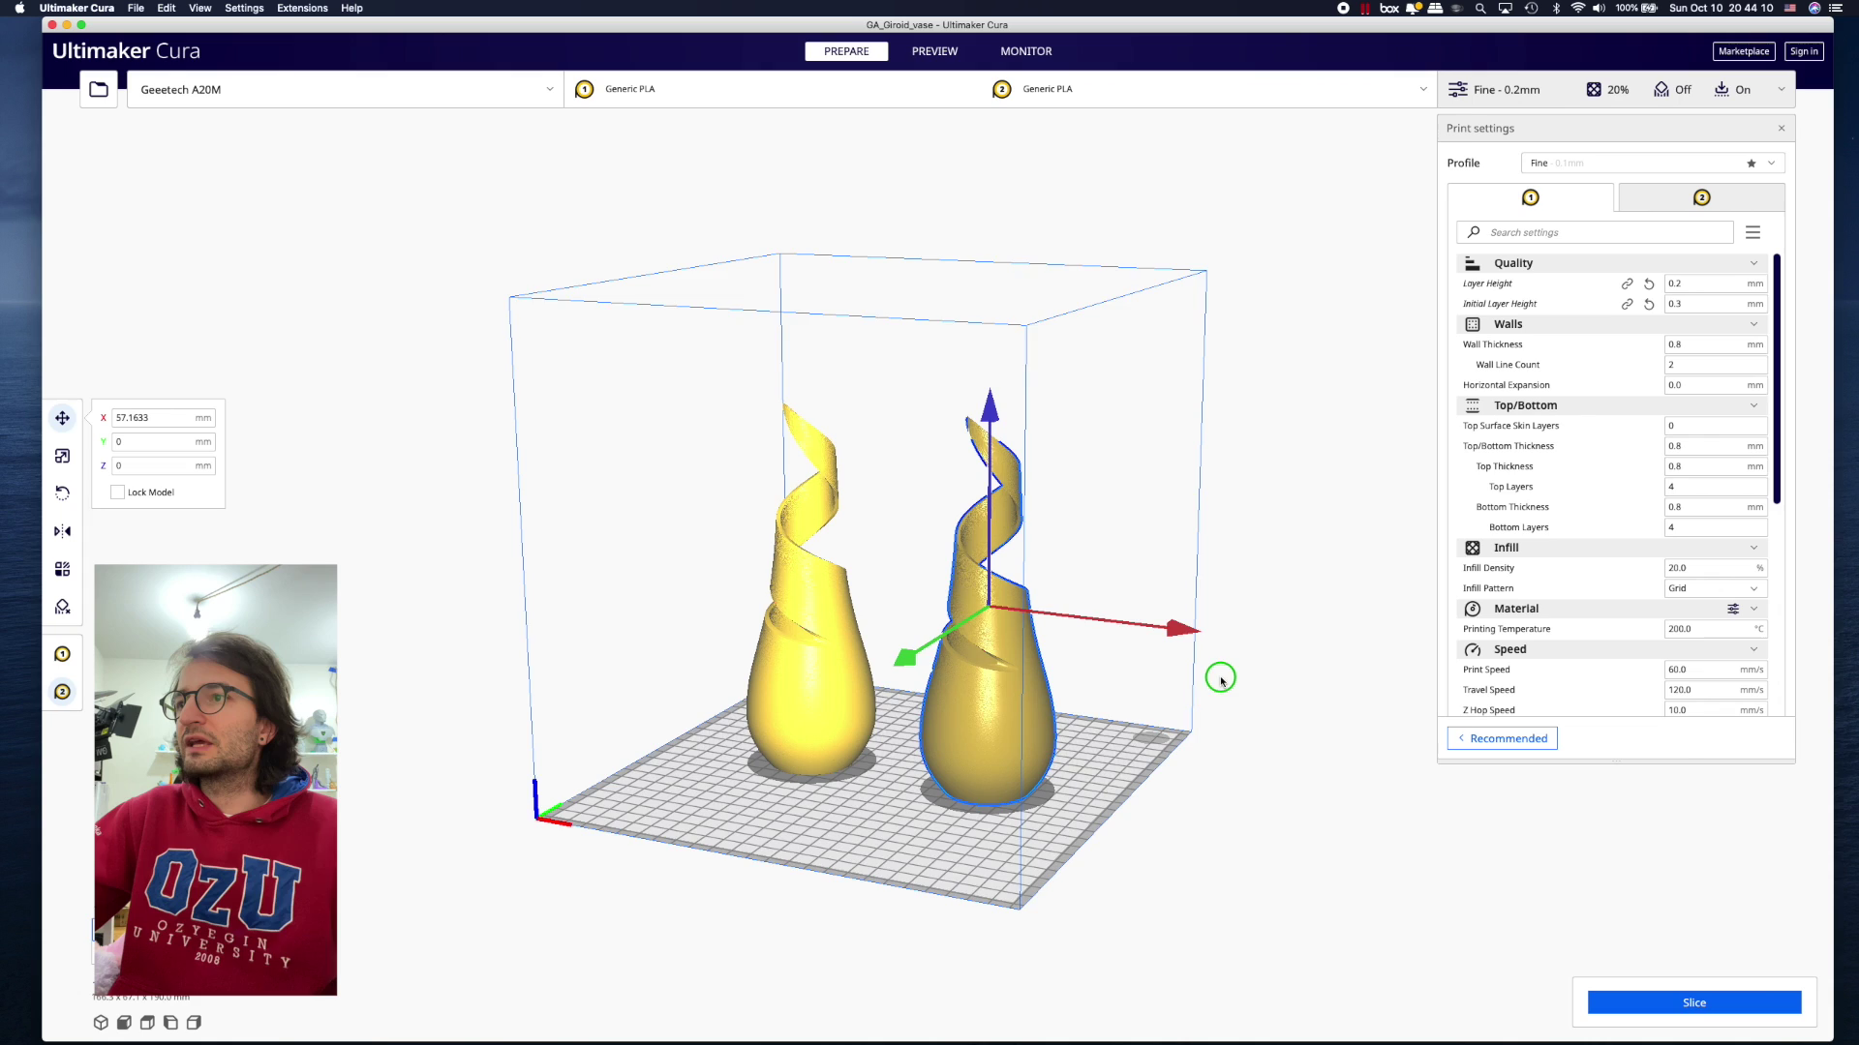
- Slice the two vases and show the result in the layer preview
right_click_drag(1220, 676, 1221, 692)
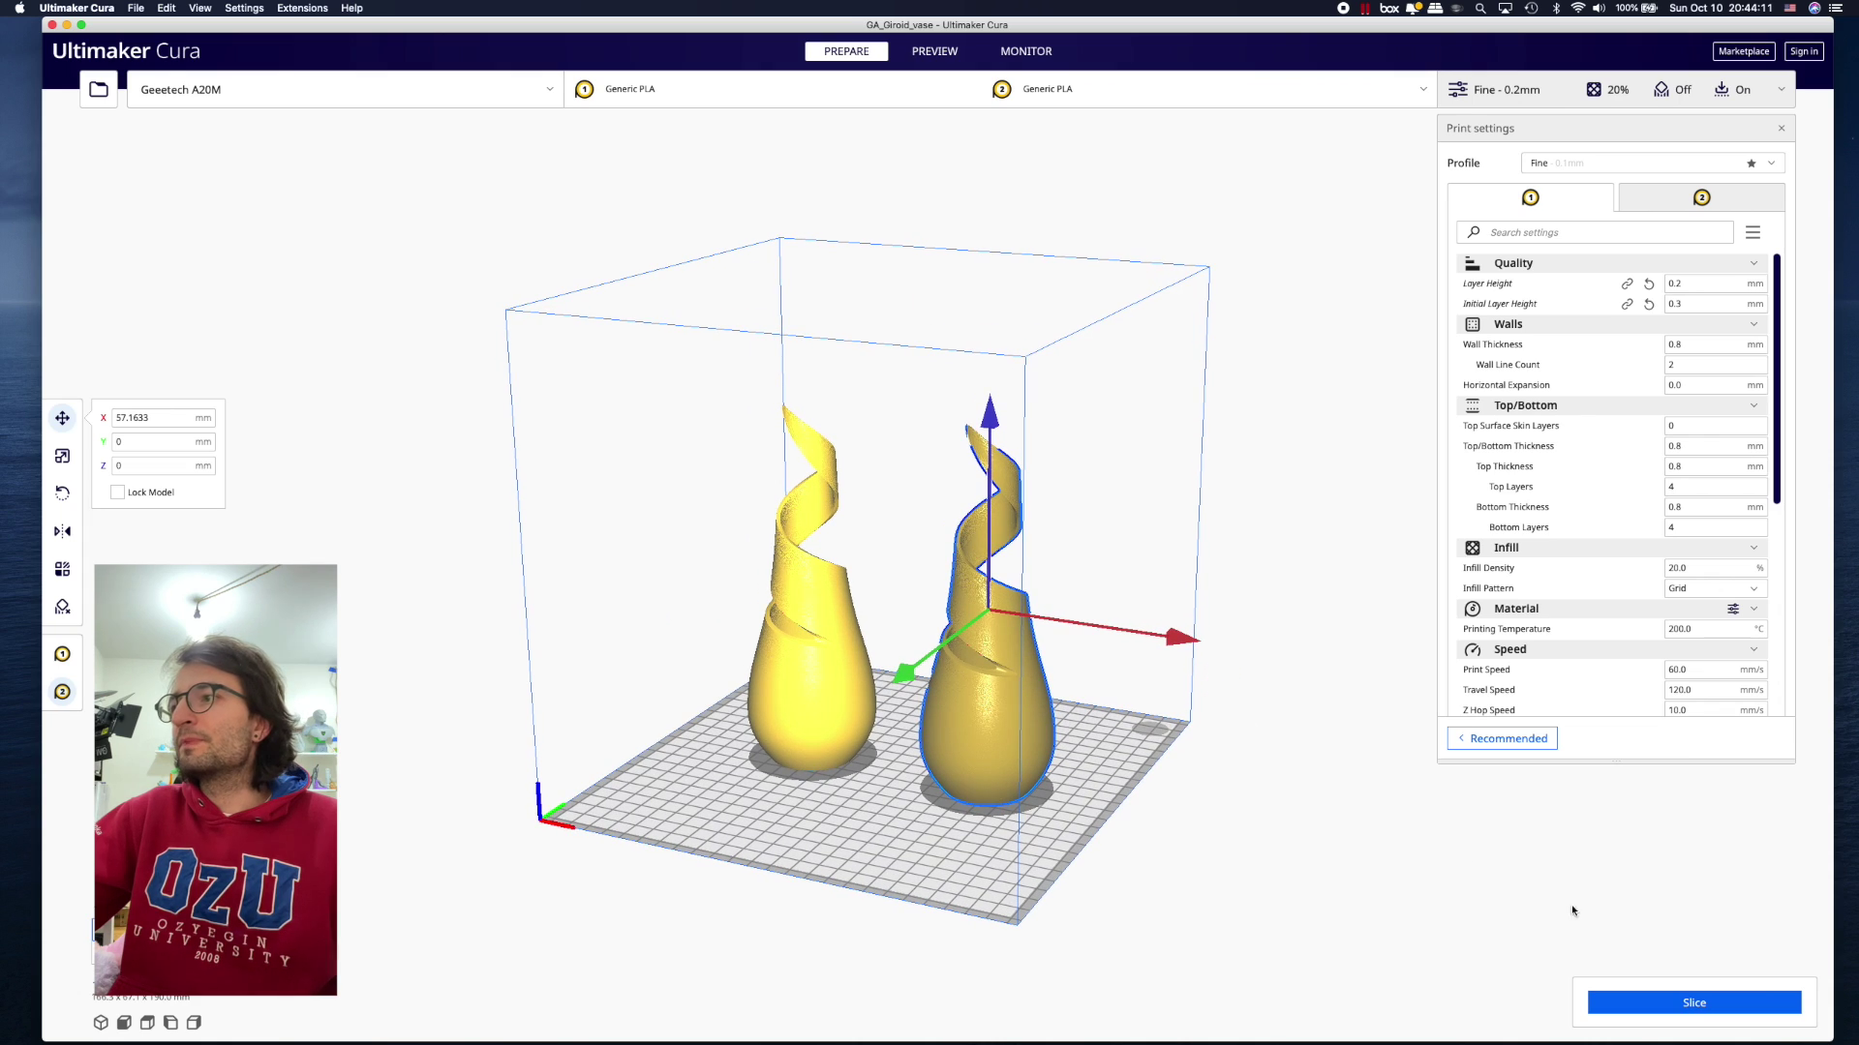
left_click(1763, 1019)
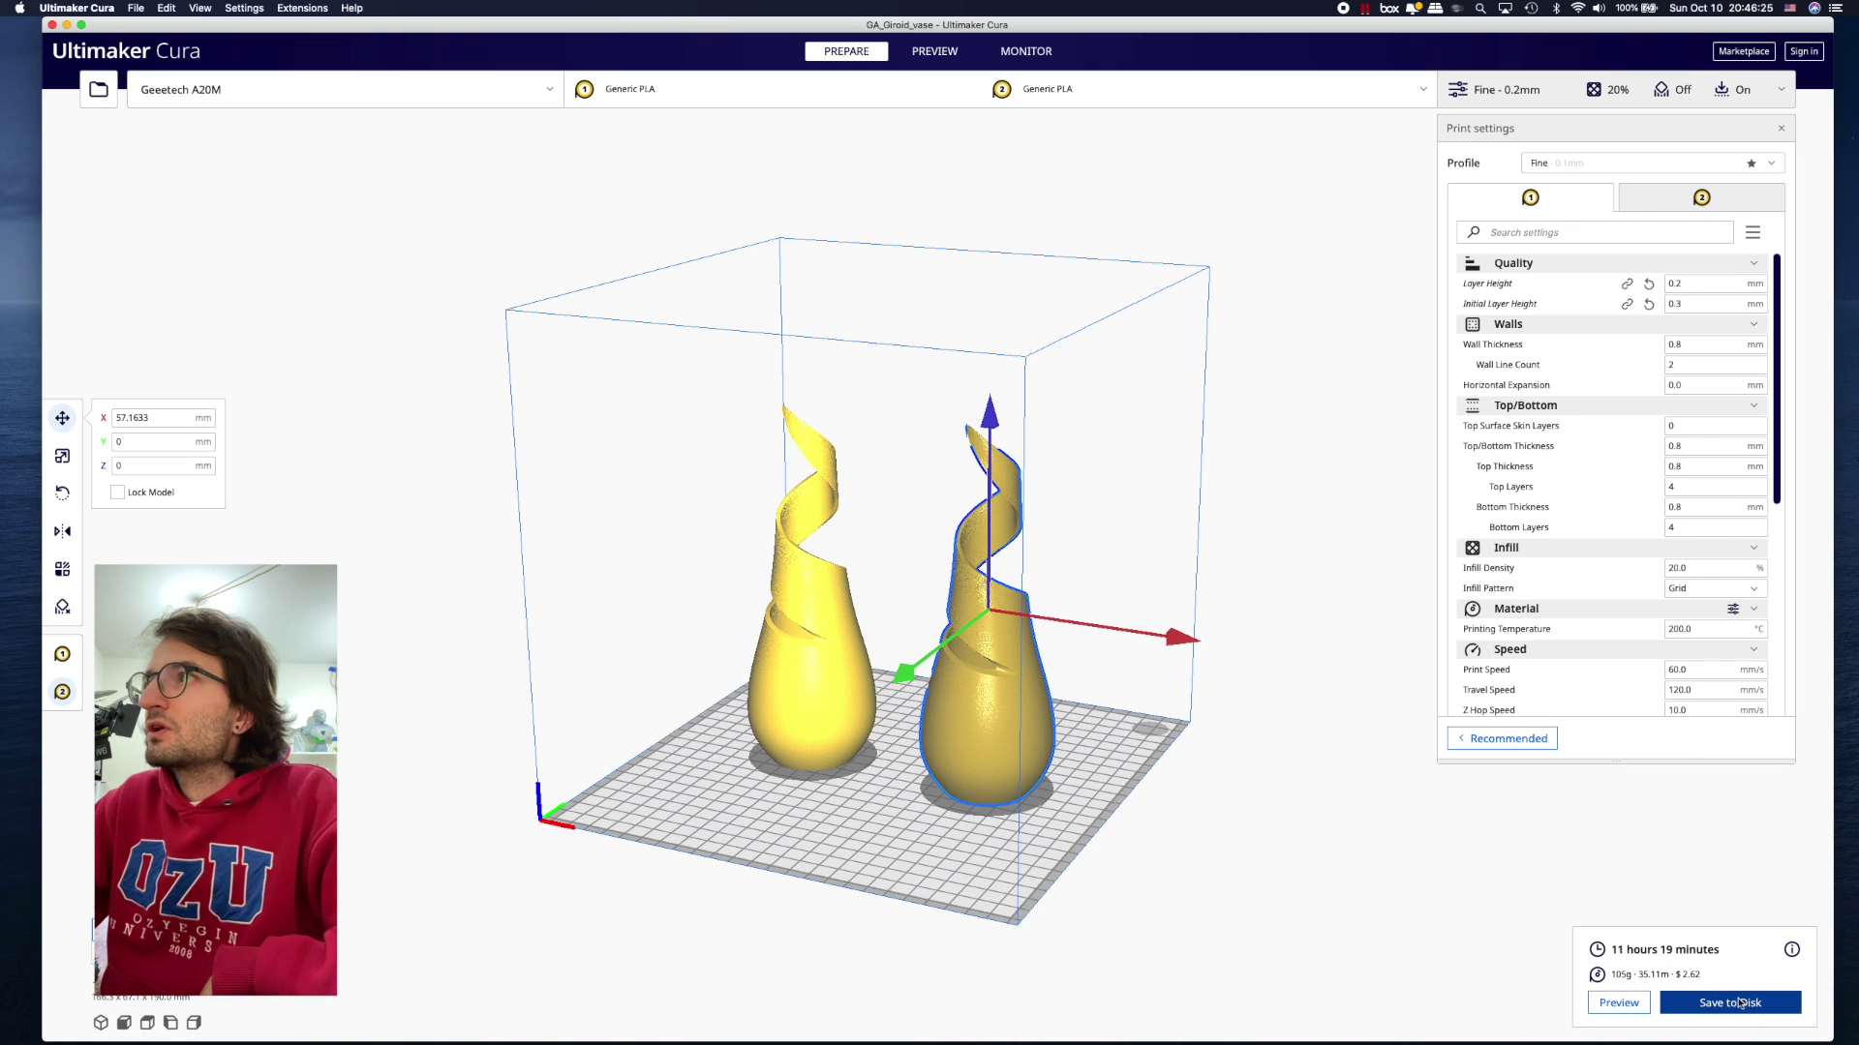
left_click(949, 49)
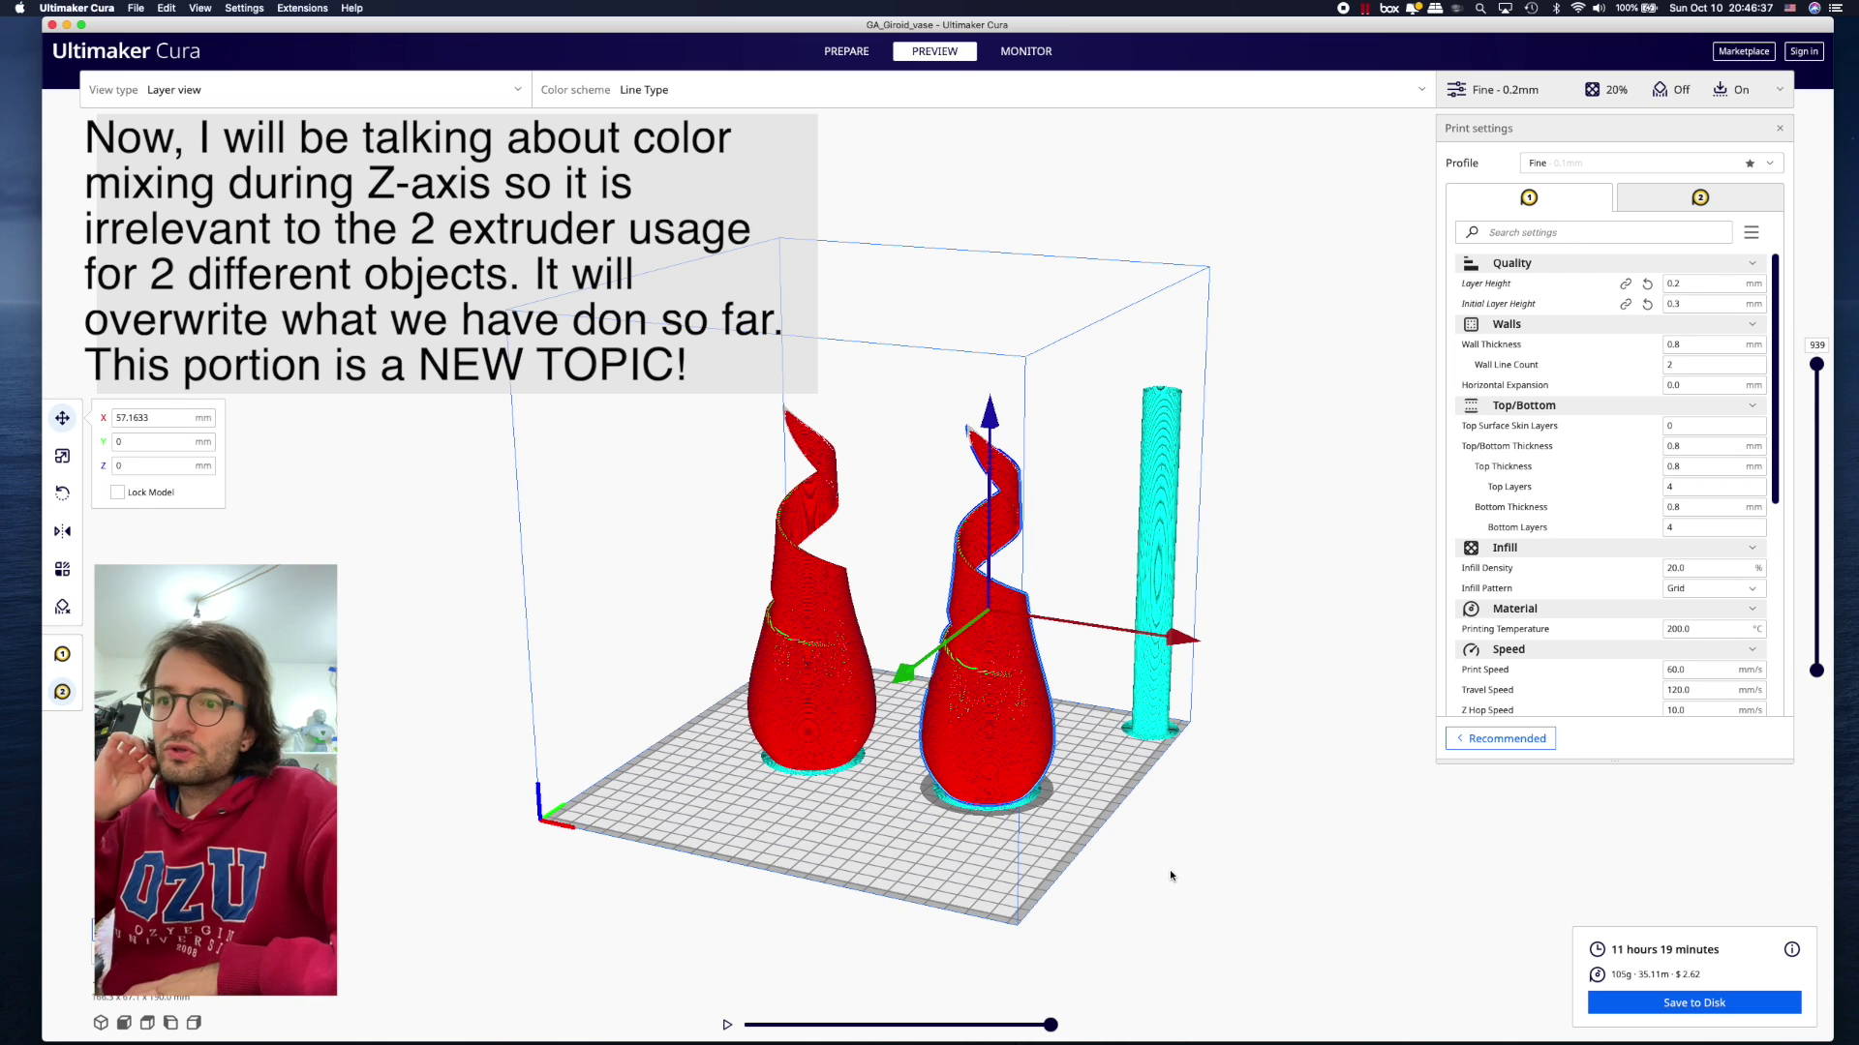
- Examine the sliced vases and prime tower layer by layer, from the lower layers up to the full height
right_click_drag(1239, 677, 1275, 710)
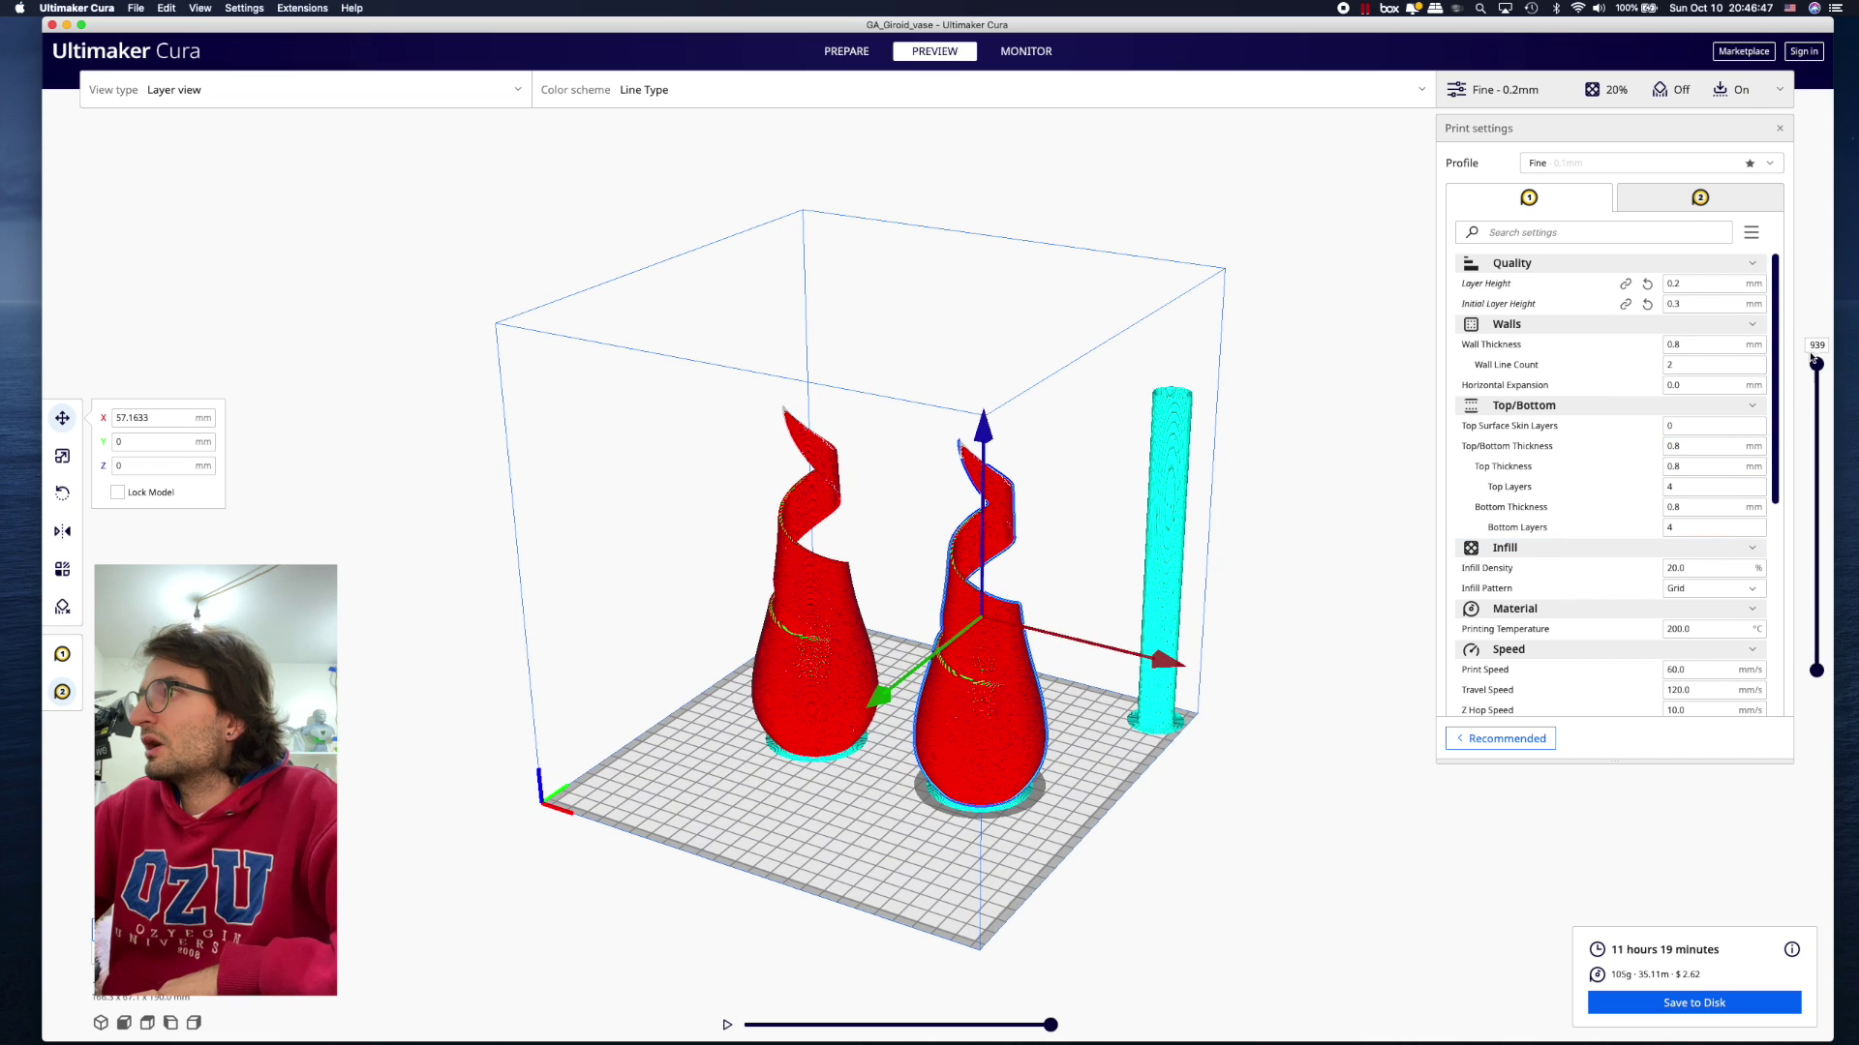
left_click_drag(1816, 364, 1805, 644)
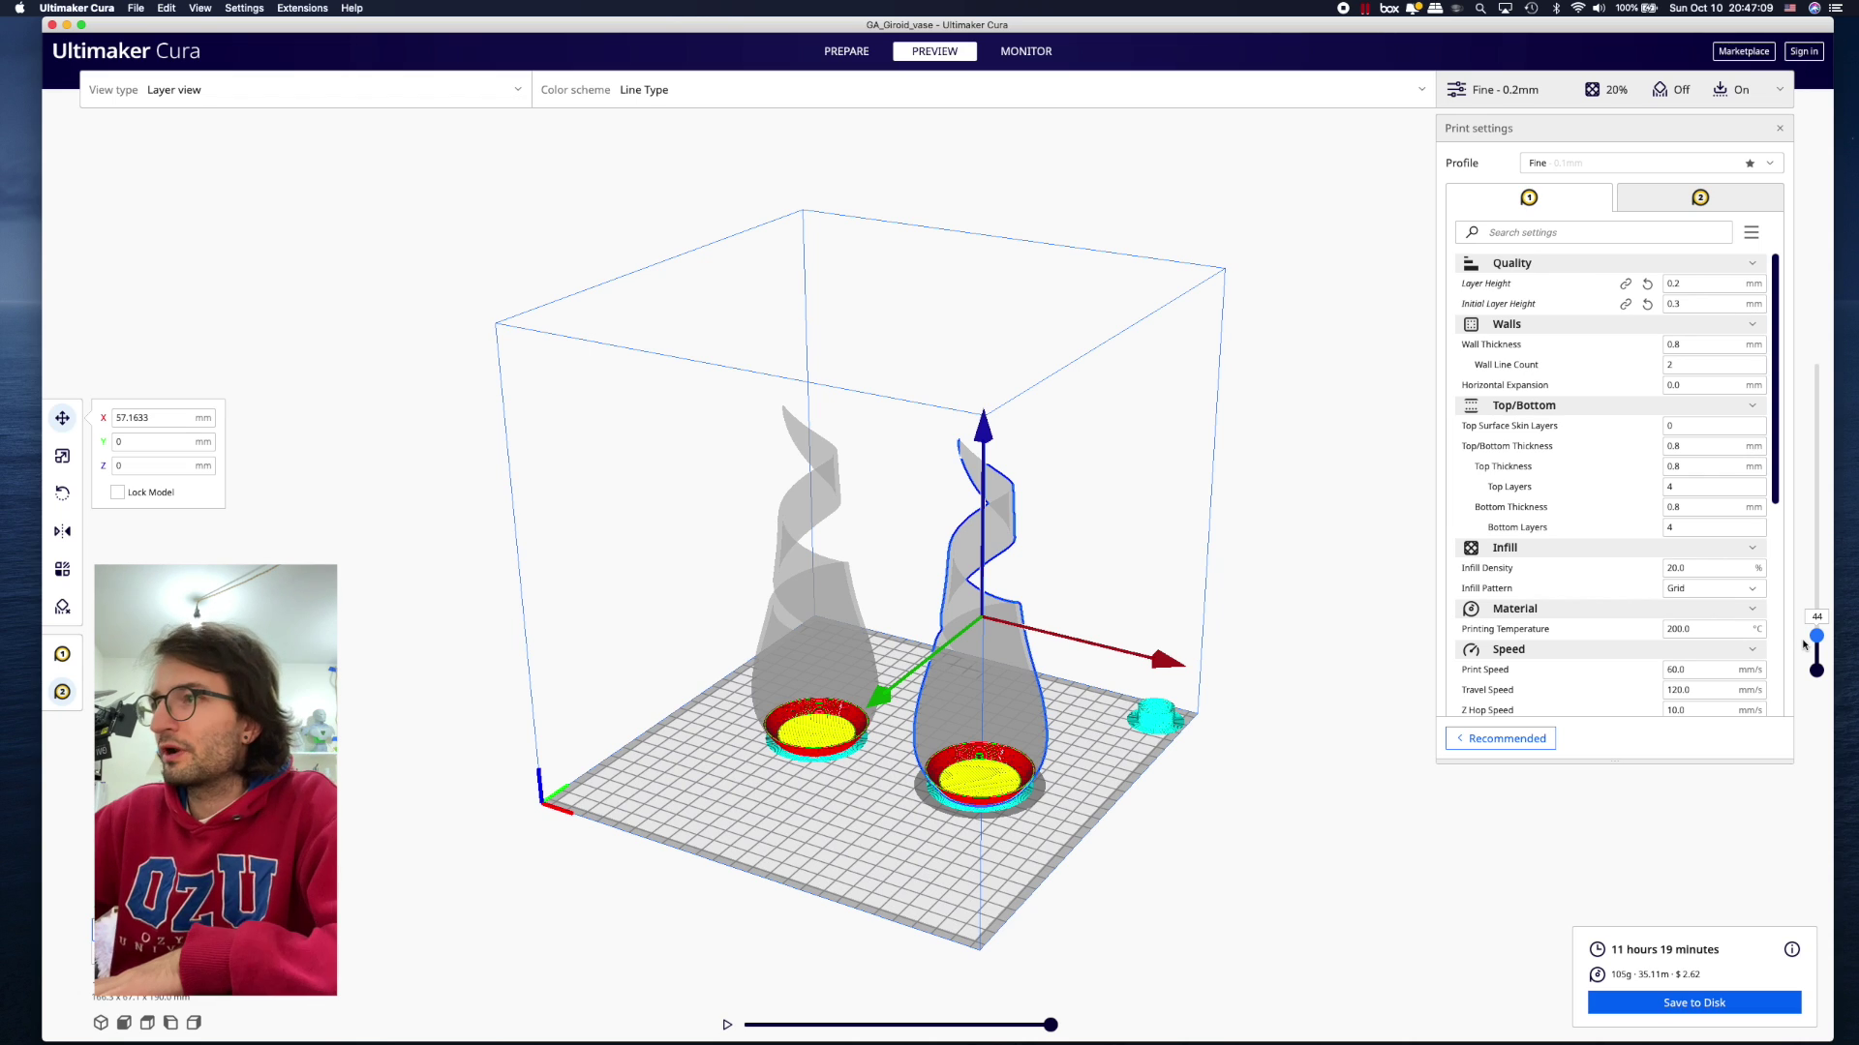
left_click_drag(1814, 636, 1815, 418)
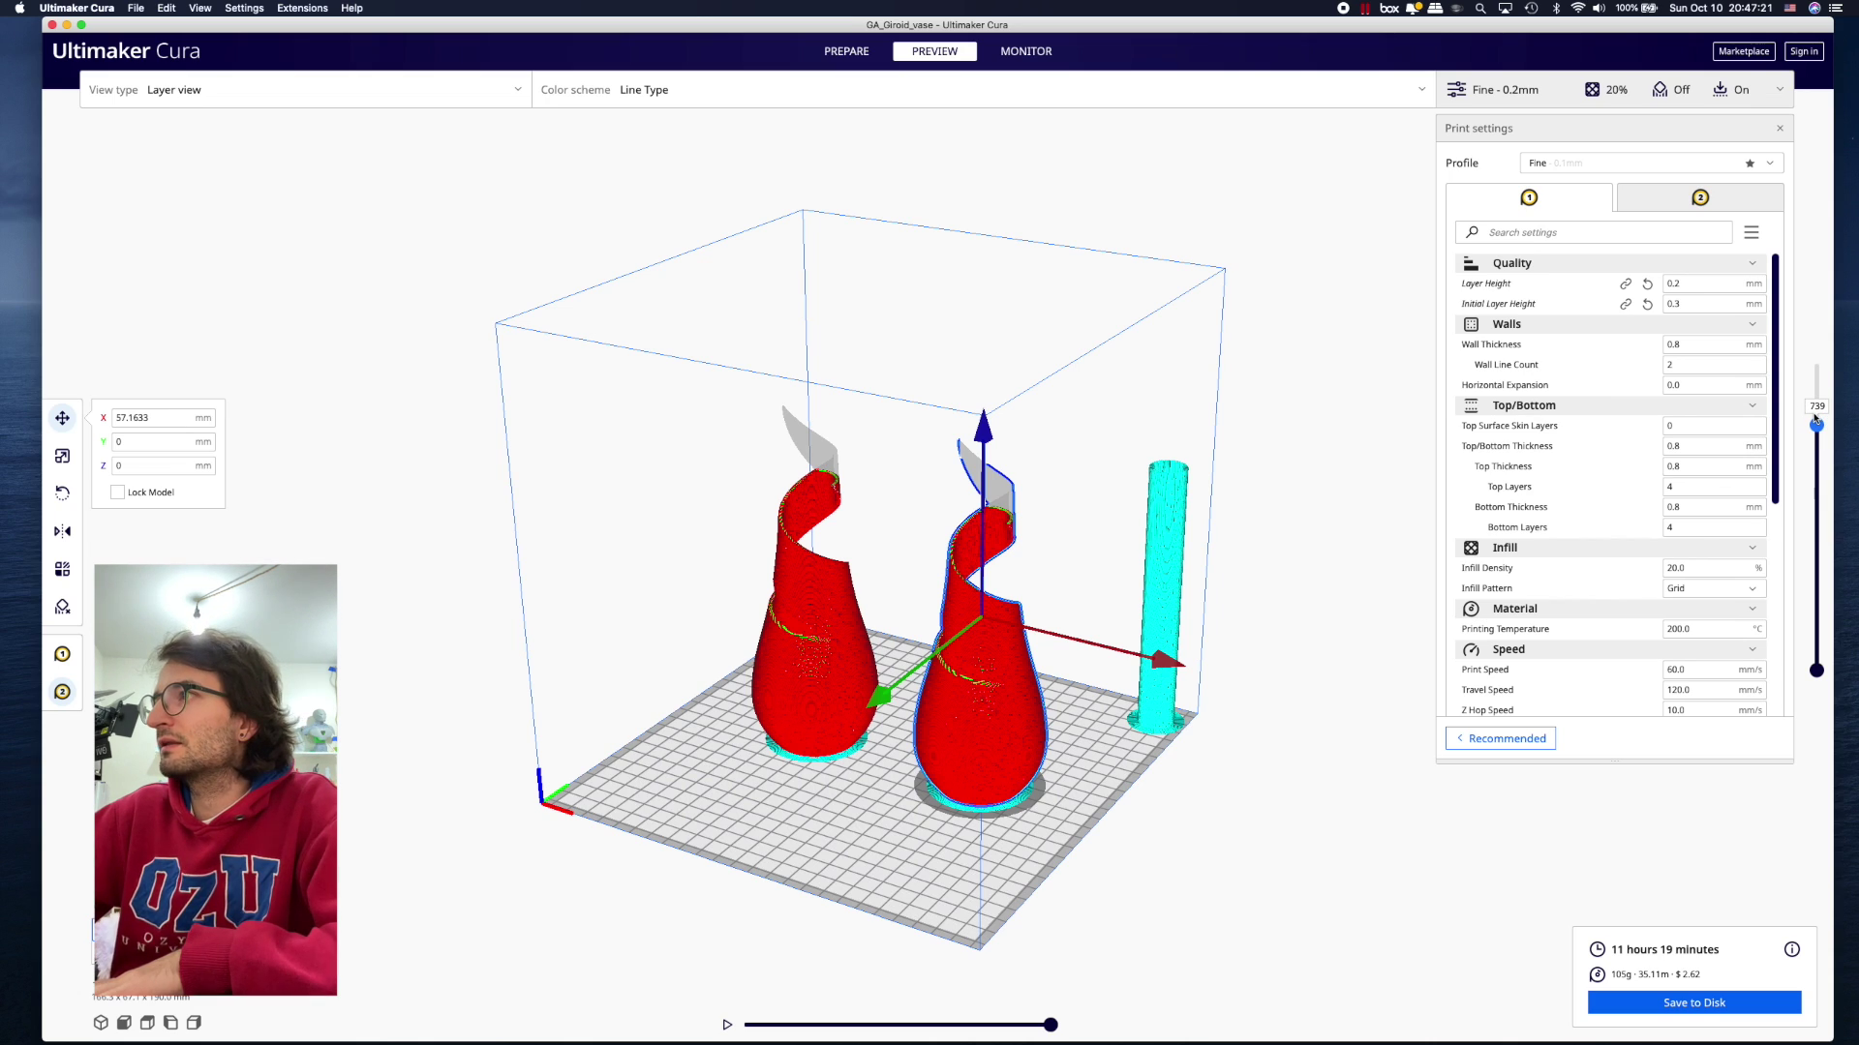
left_click(1815, 414)
left_click_drag(1815, 408, 1818, 415)
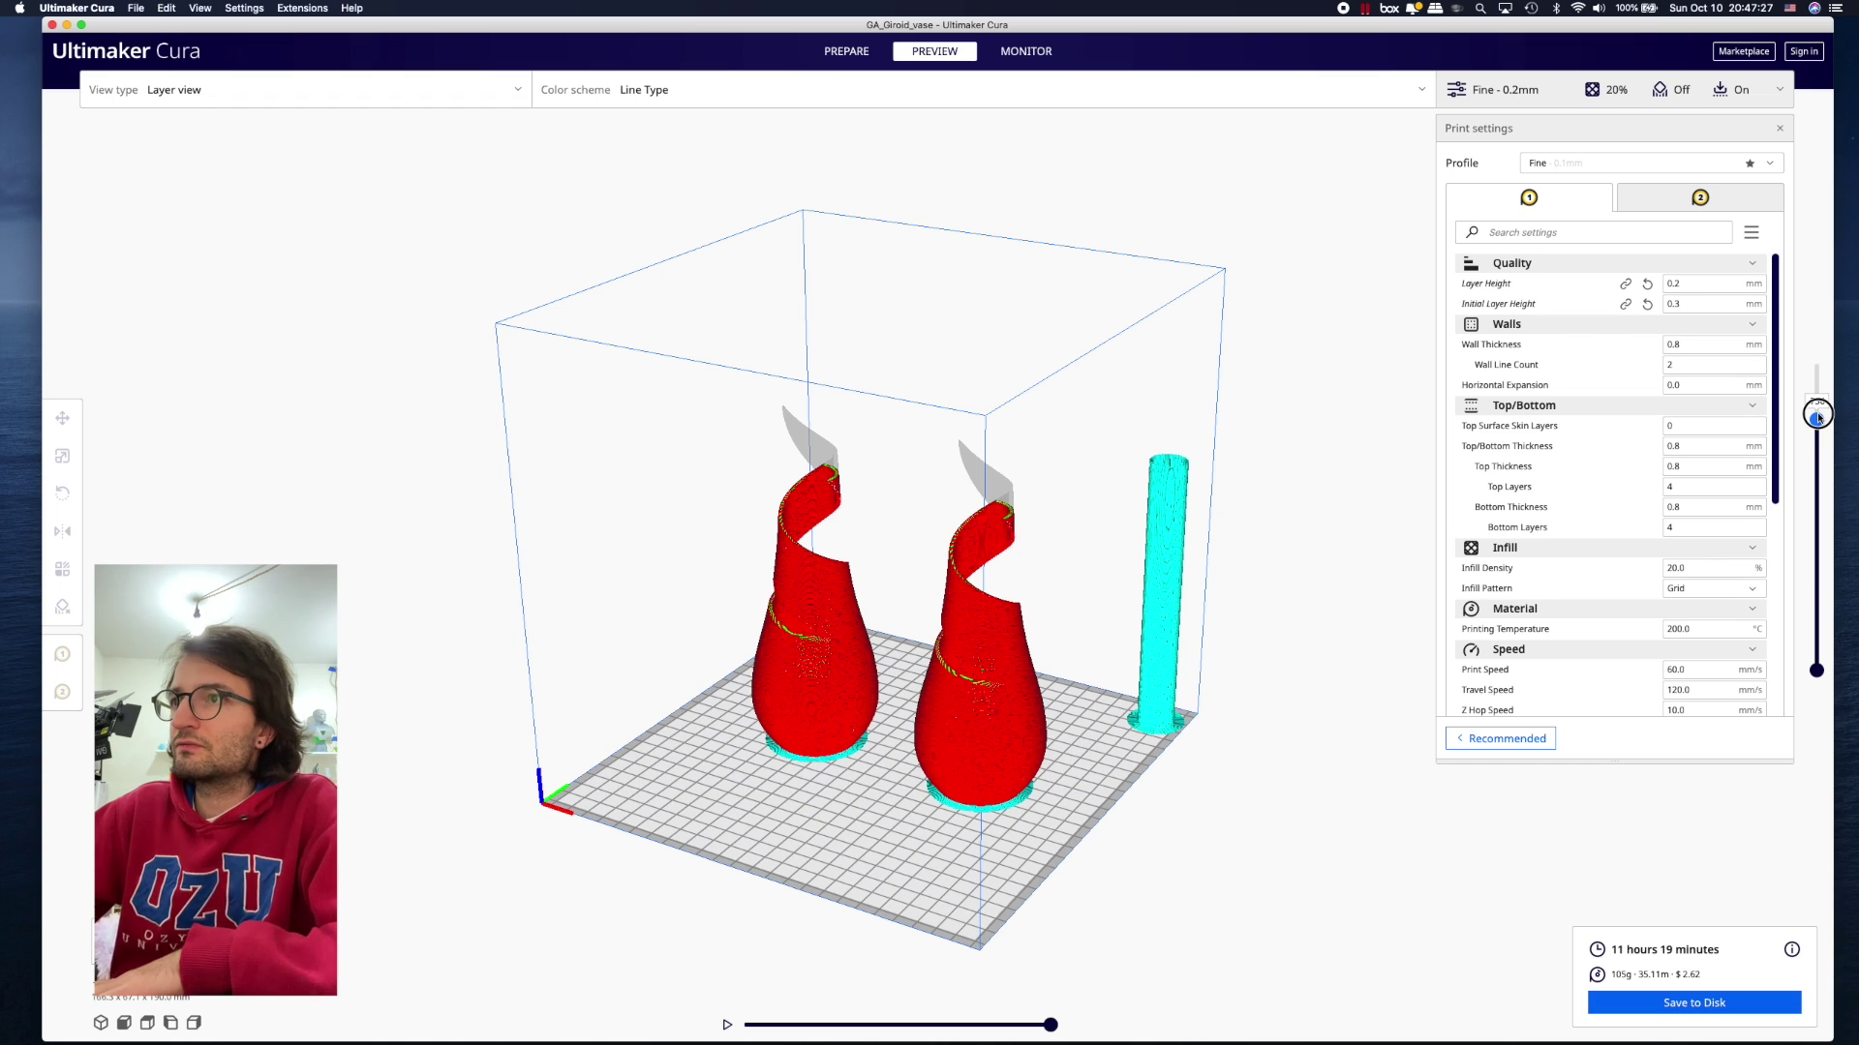
left_click_drag(1817, 417, 1814, 345)
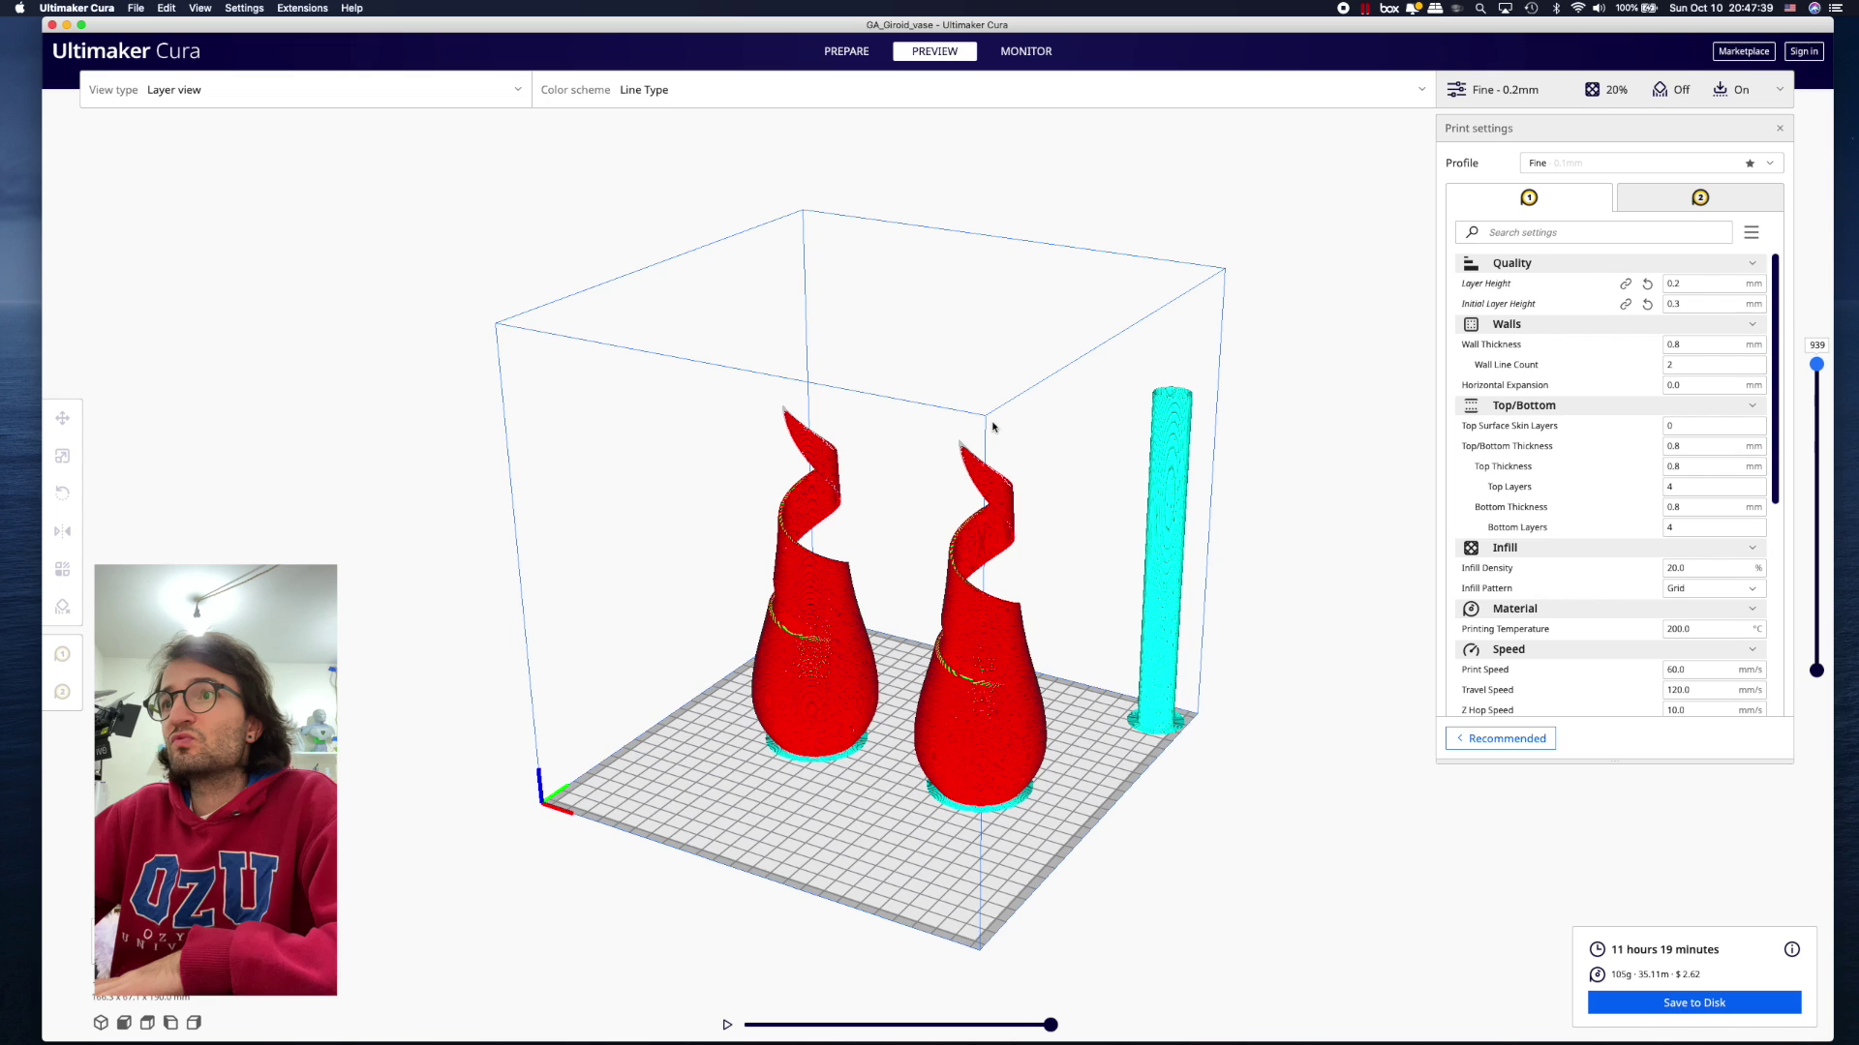
mouse_move(1816, 365)
left_mouse_down()
mouse_move(1817, 630)
mouse_move(1814, 364)
left_mouse_up()
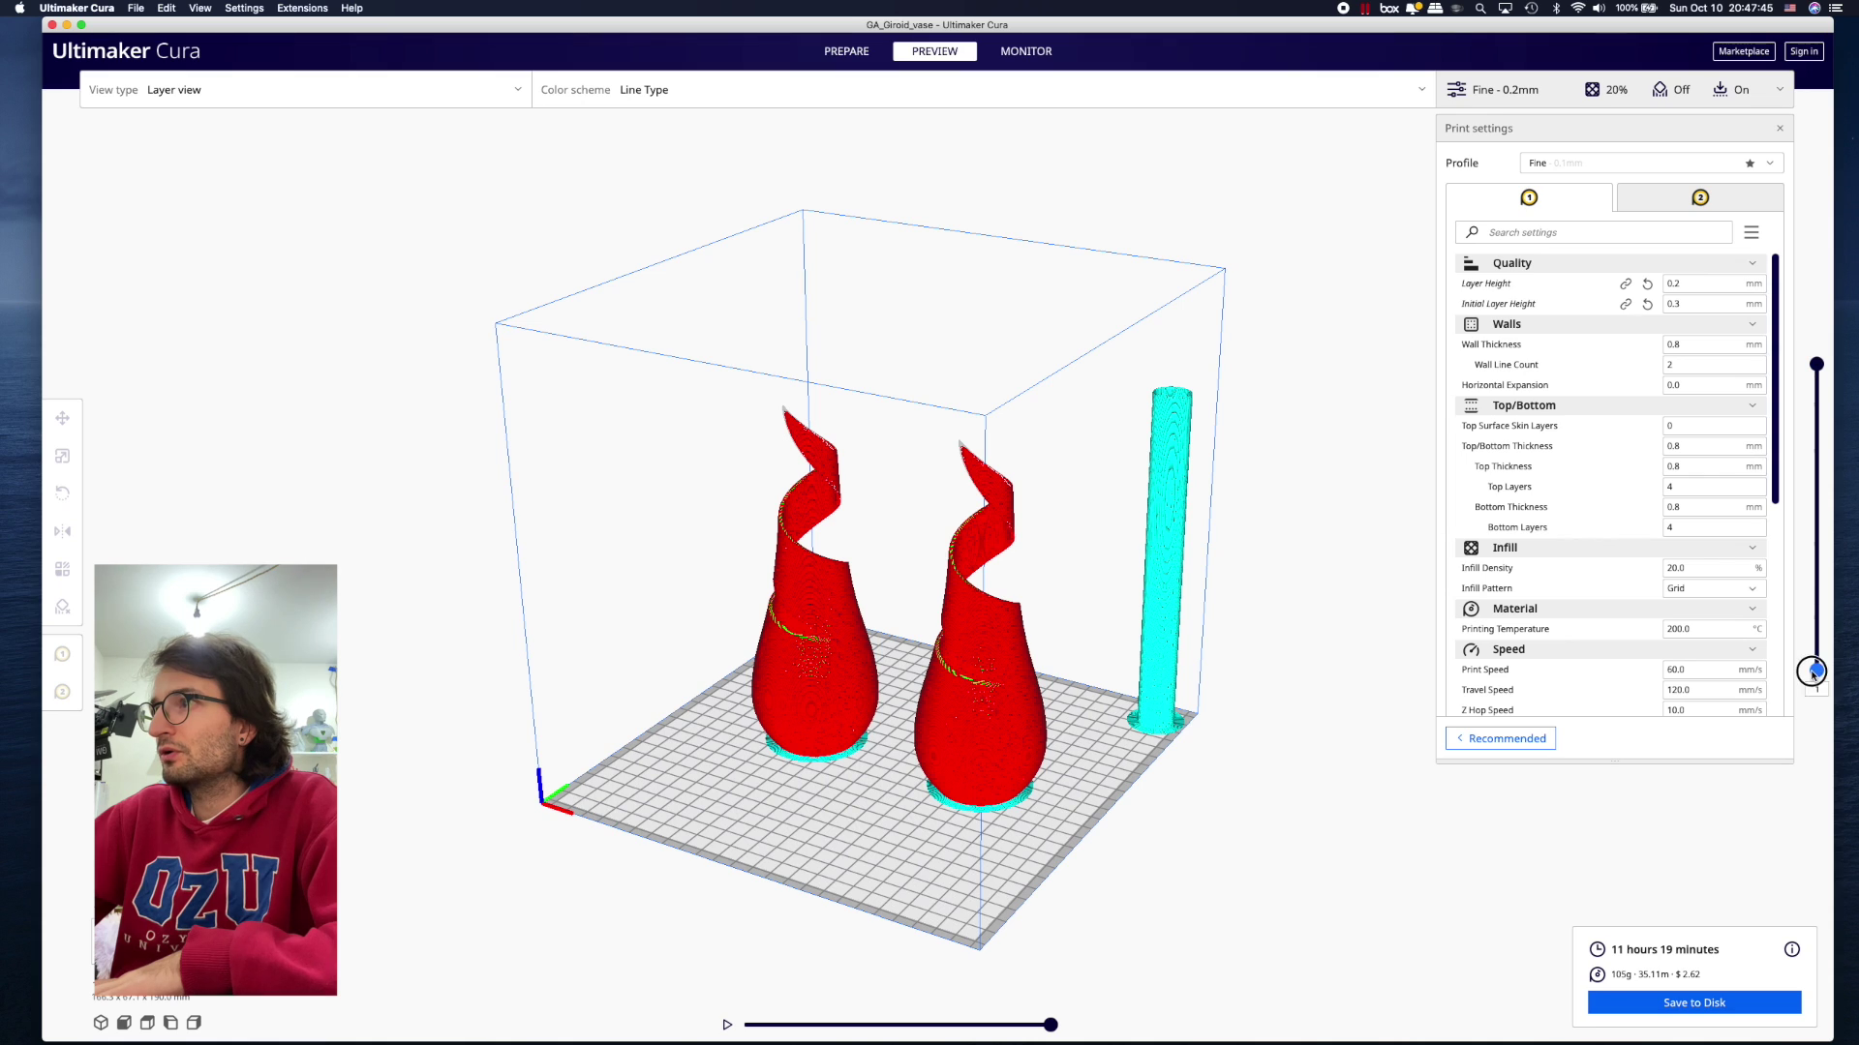
left_click_drag(1813, 675, 1819, 738)
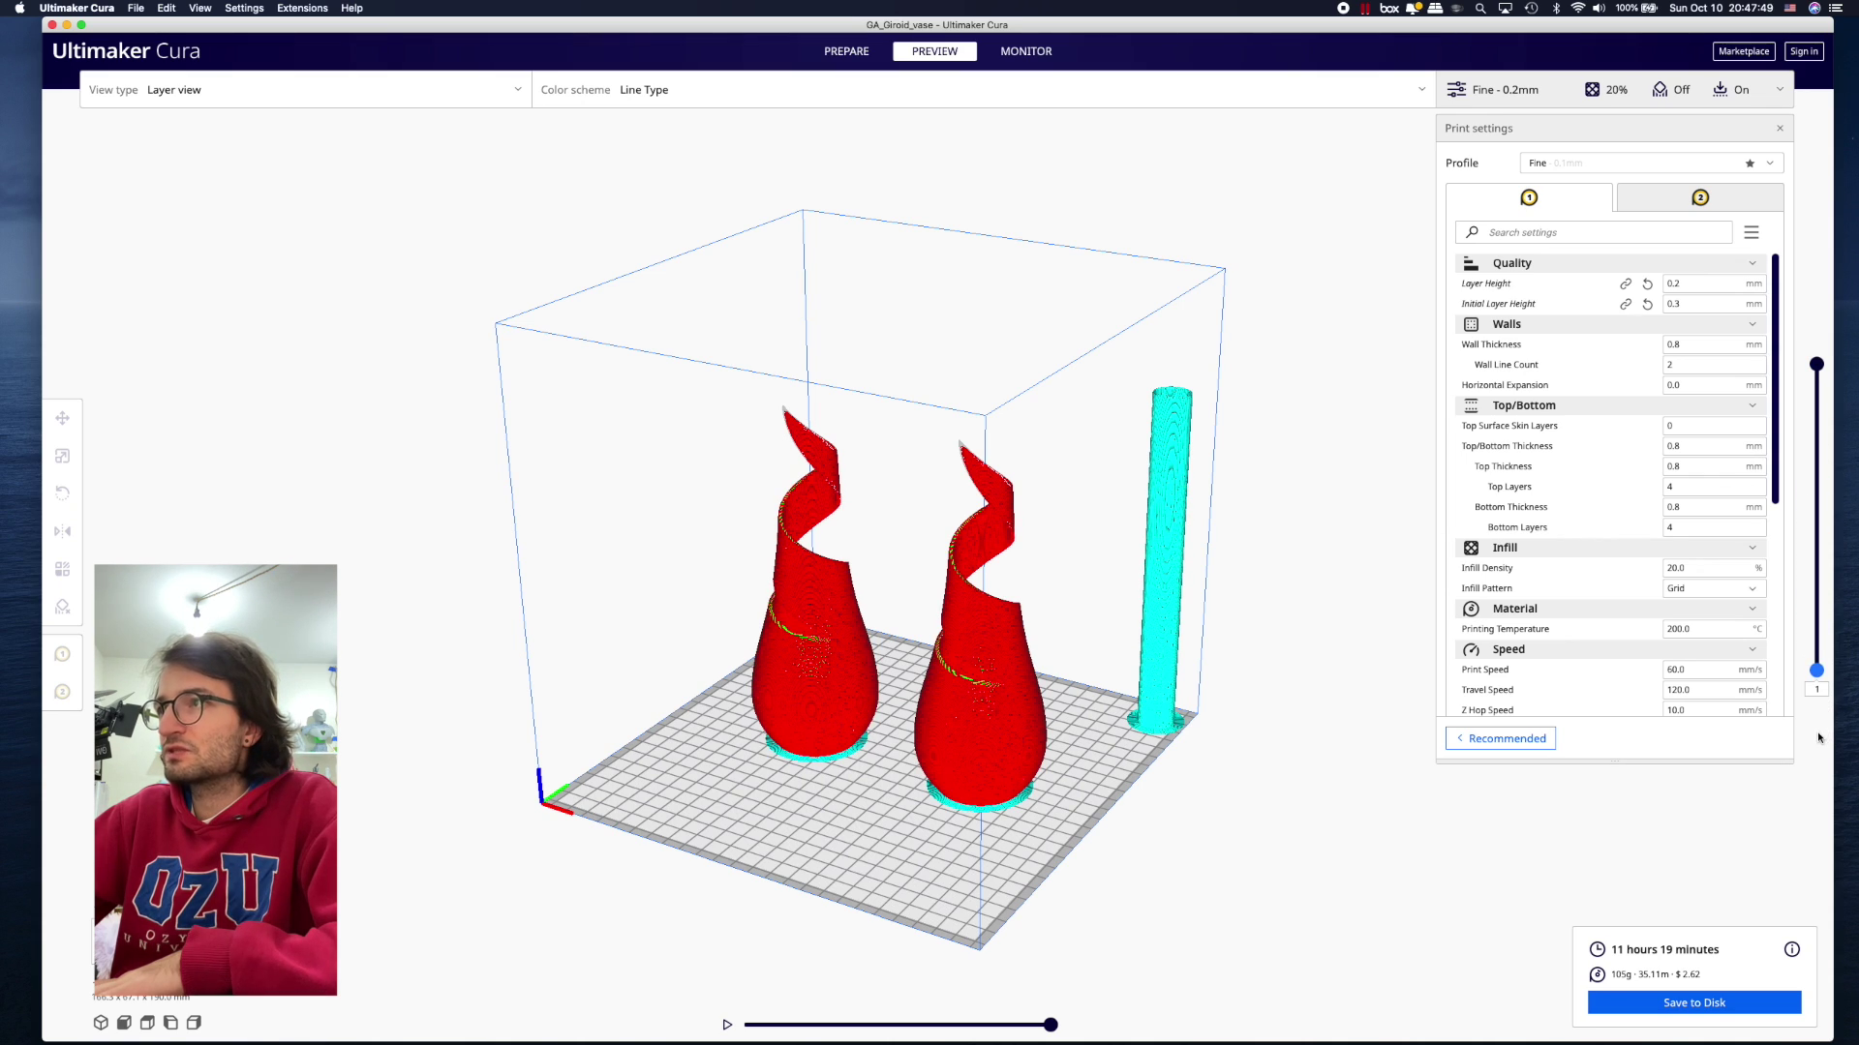
- Return to the prepare stage and delete the darker vase assigned to Extruder 2
left_click(818, 53)
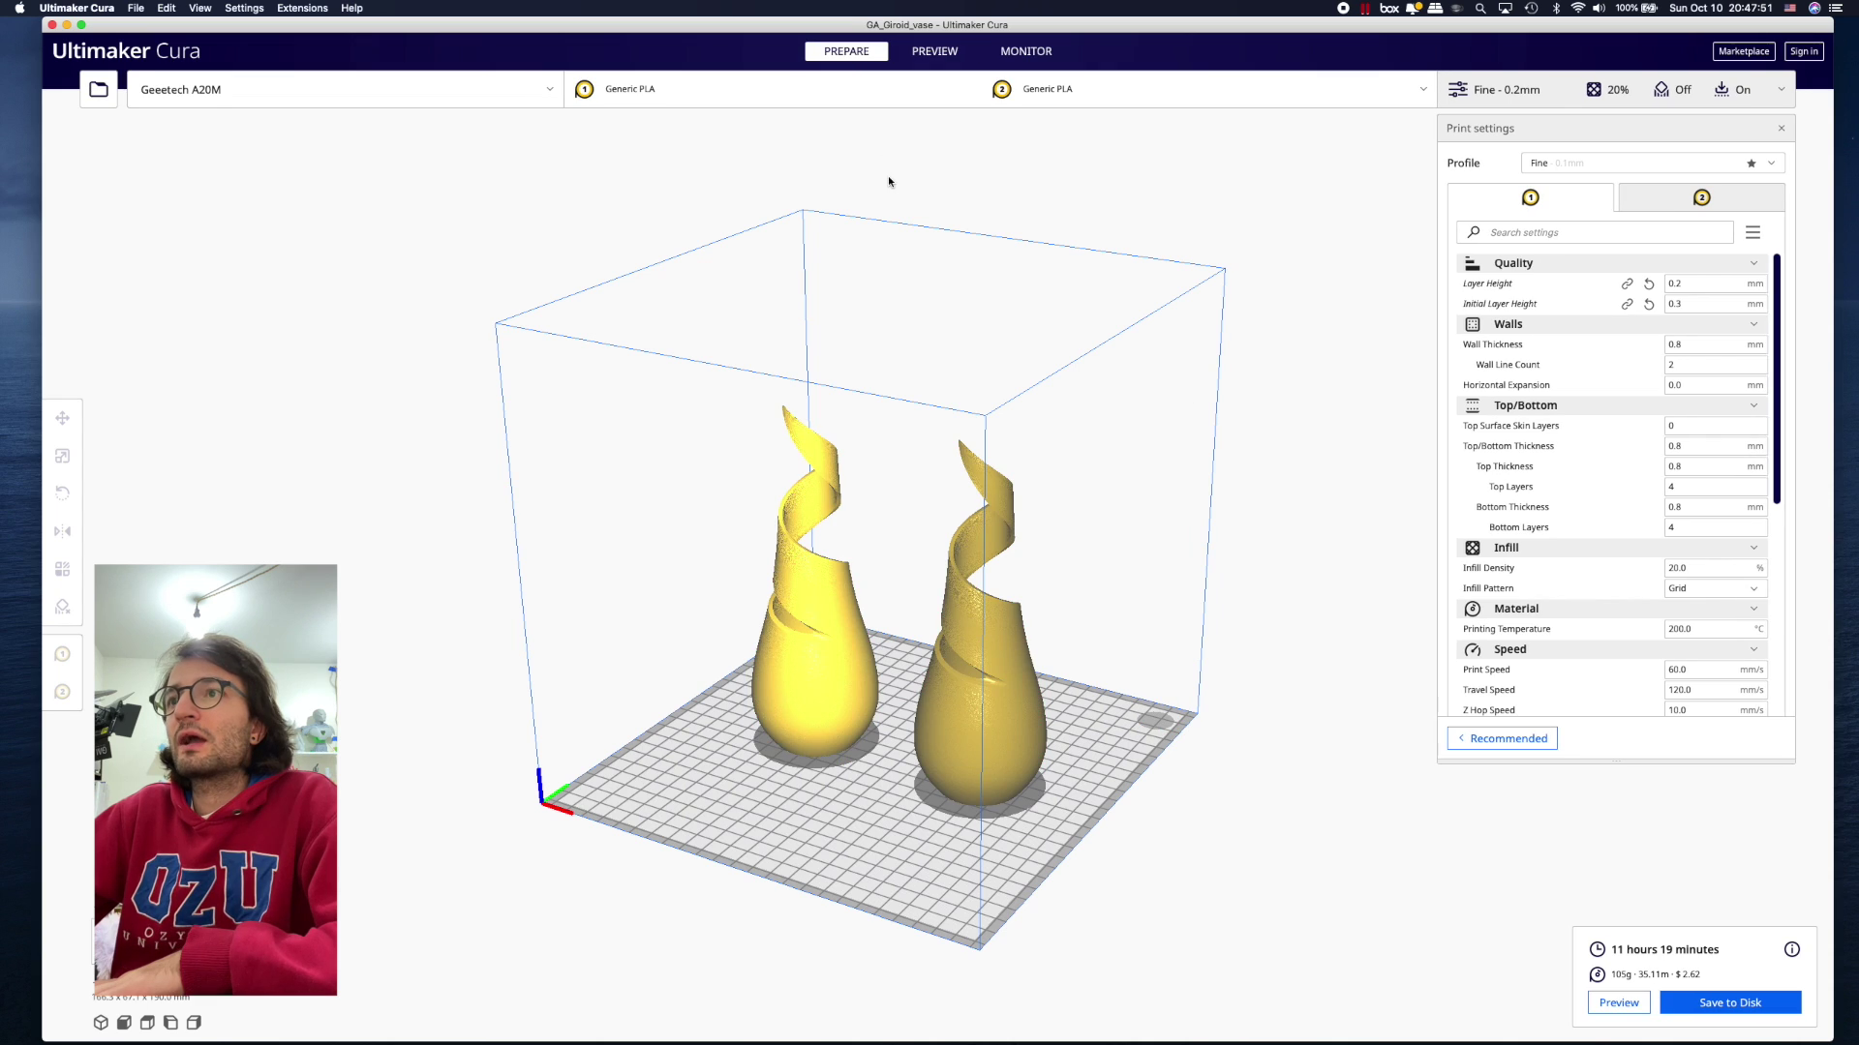
left_click(960, 672)
key("Delete")
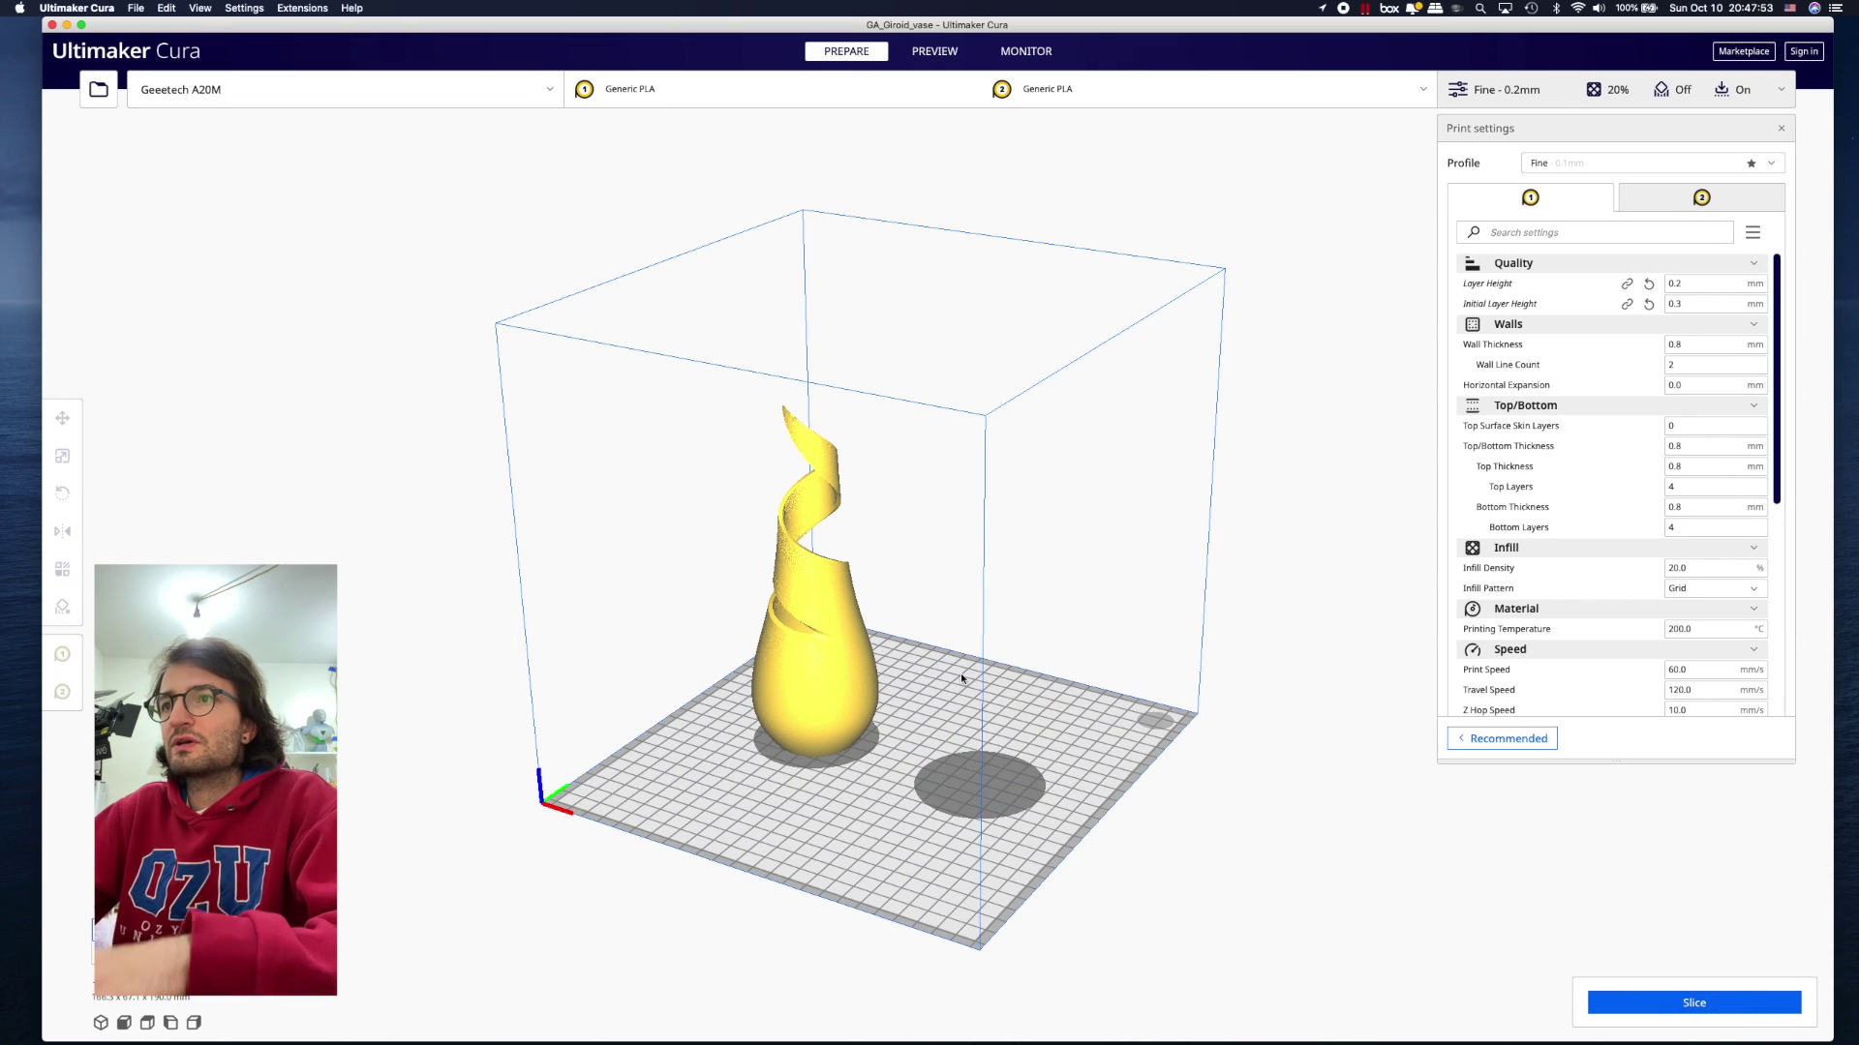
- Center the remaining vase on the build plate and deselect it
left_click(852, 678)
right_click(847, 677)
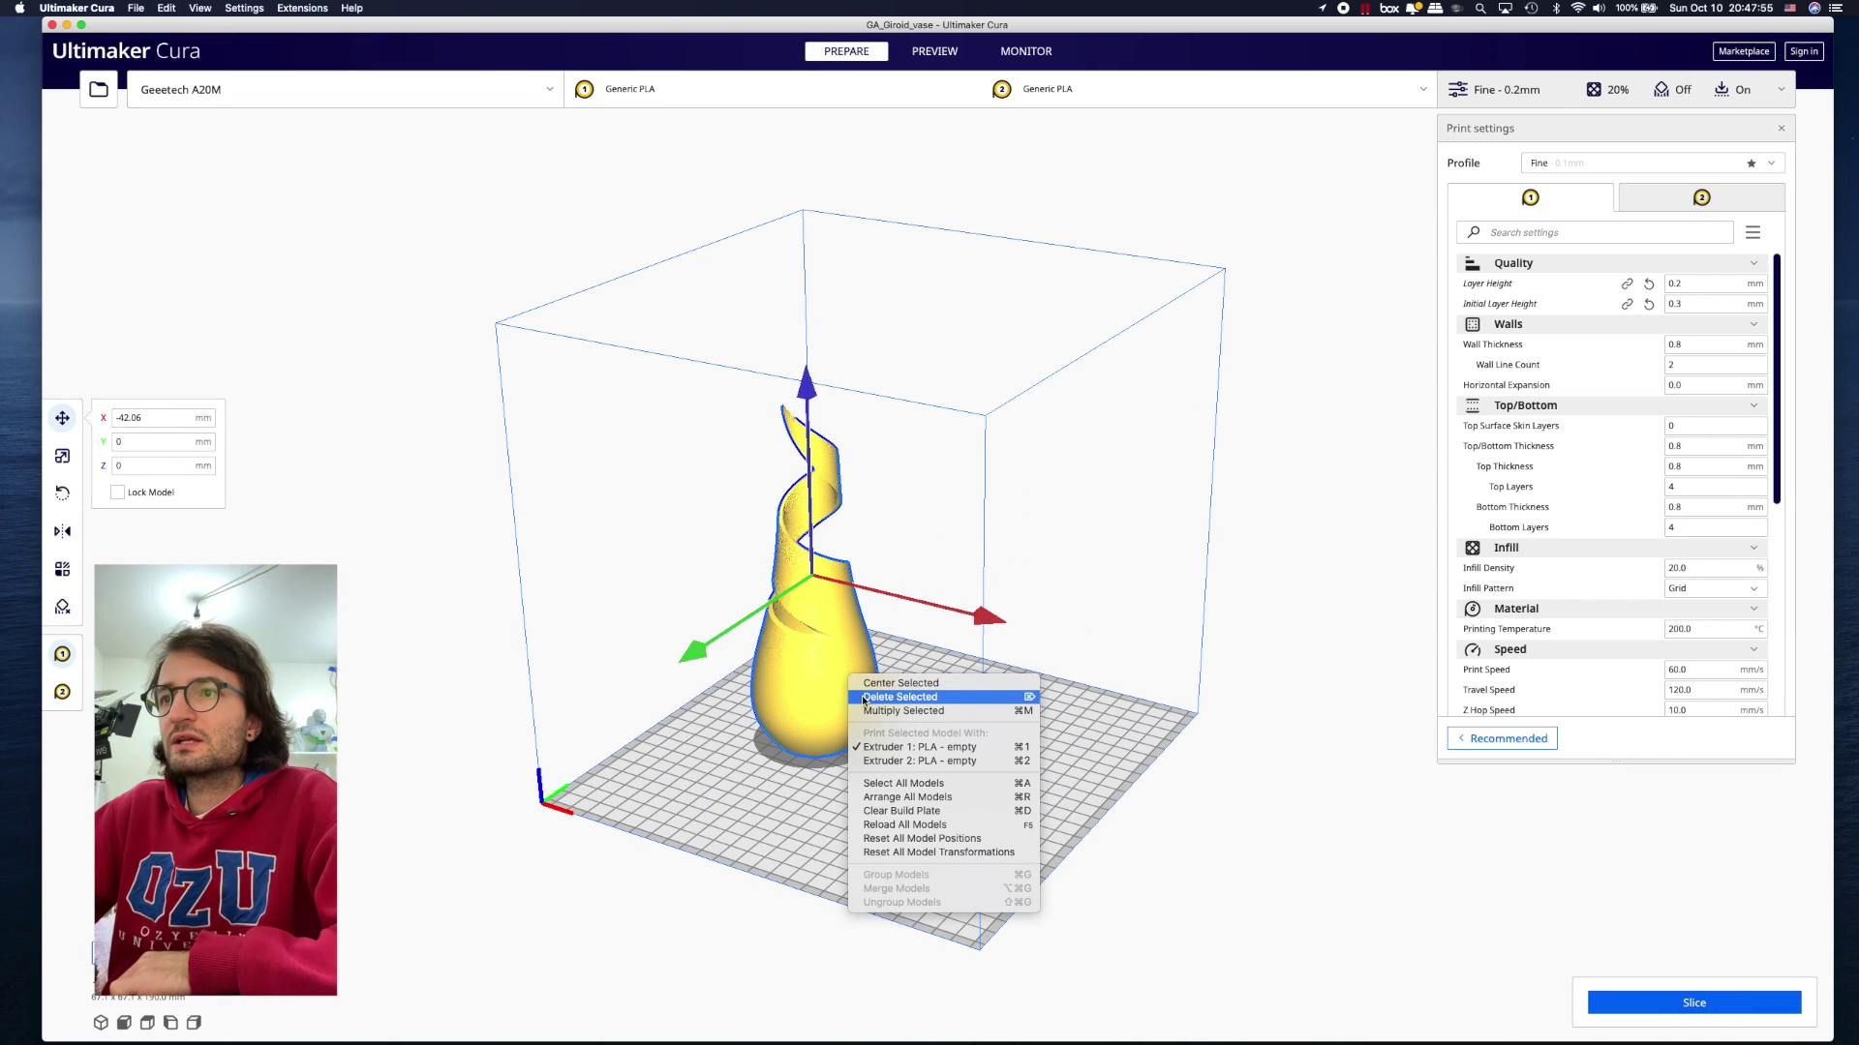
left_click(883, 683)
left_click(1058, 738)
right_click_drag(1179, 607, 1091, 555)
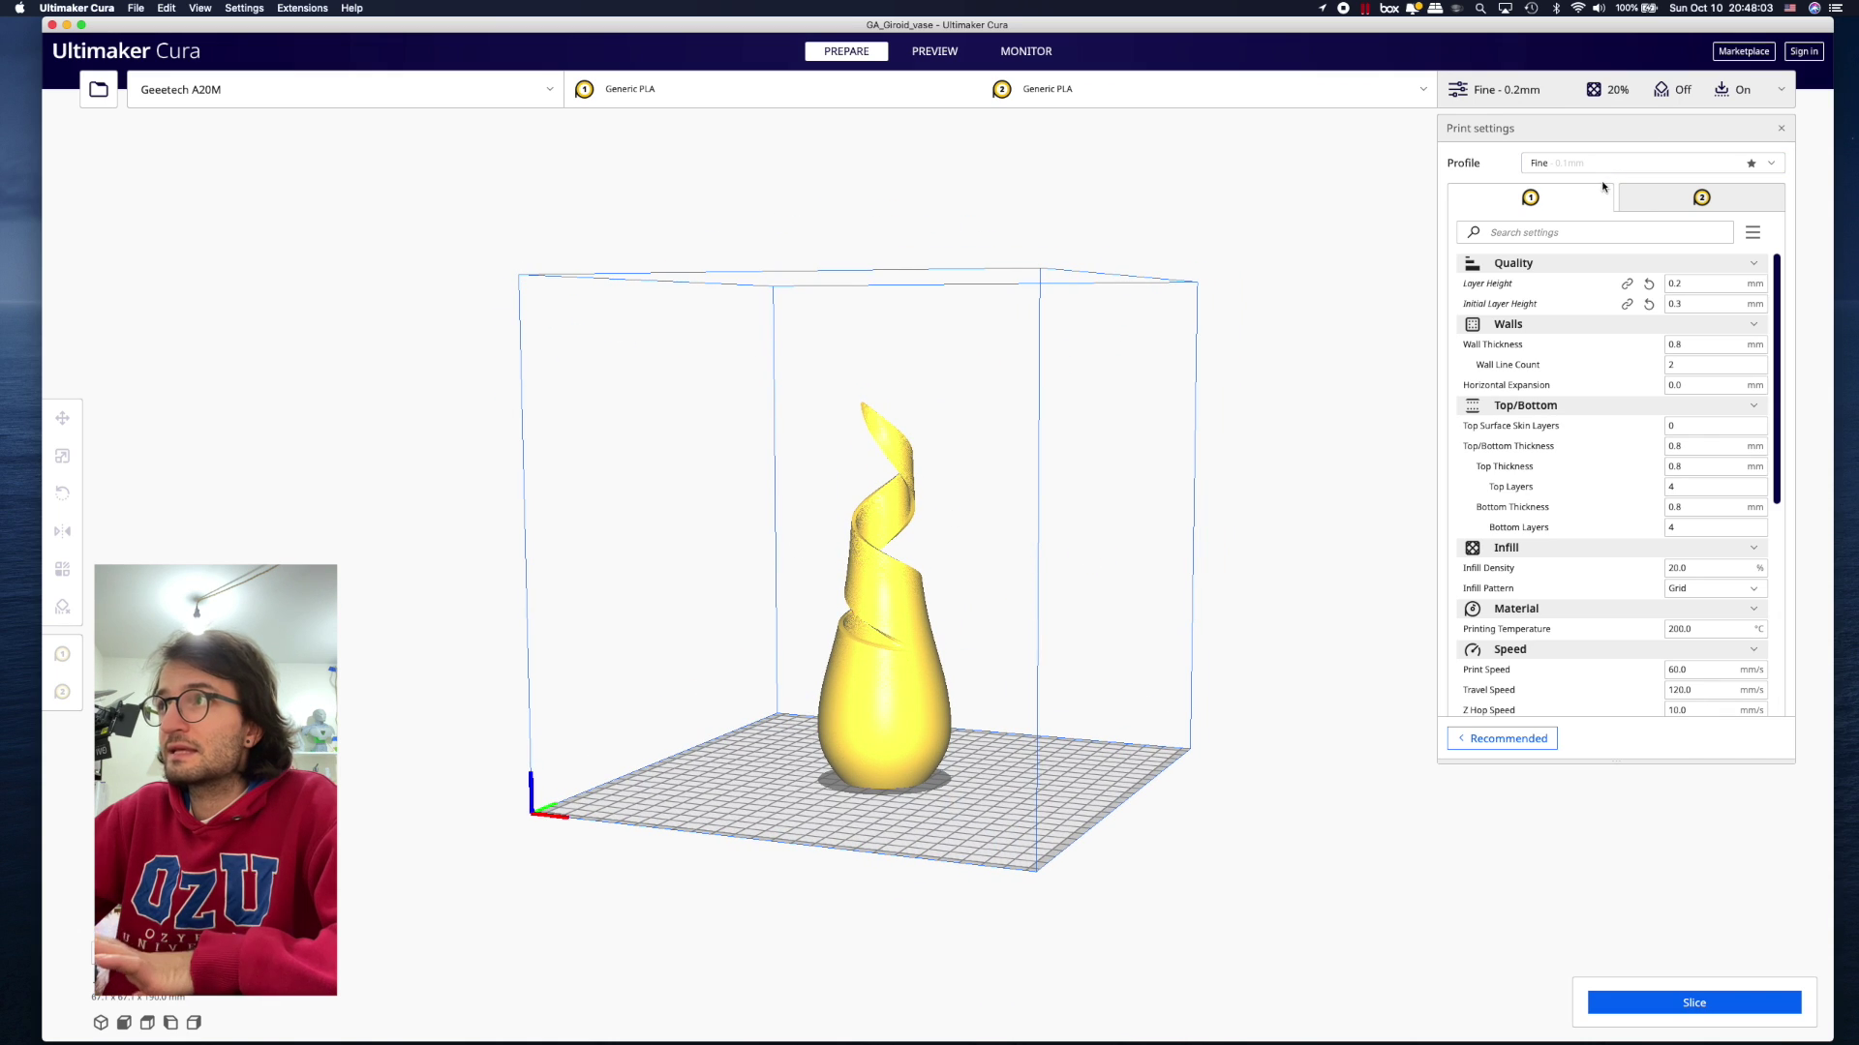
- Look at the Extruder 2 print settings and go back to those of Extruder 1
left_click(1666, 203)
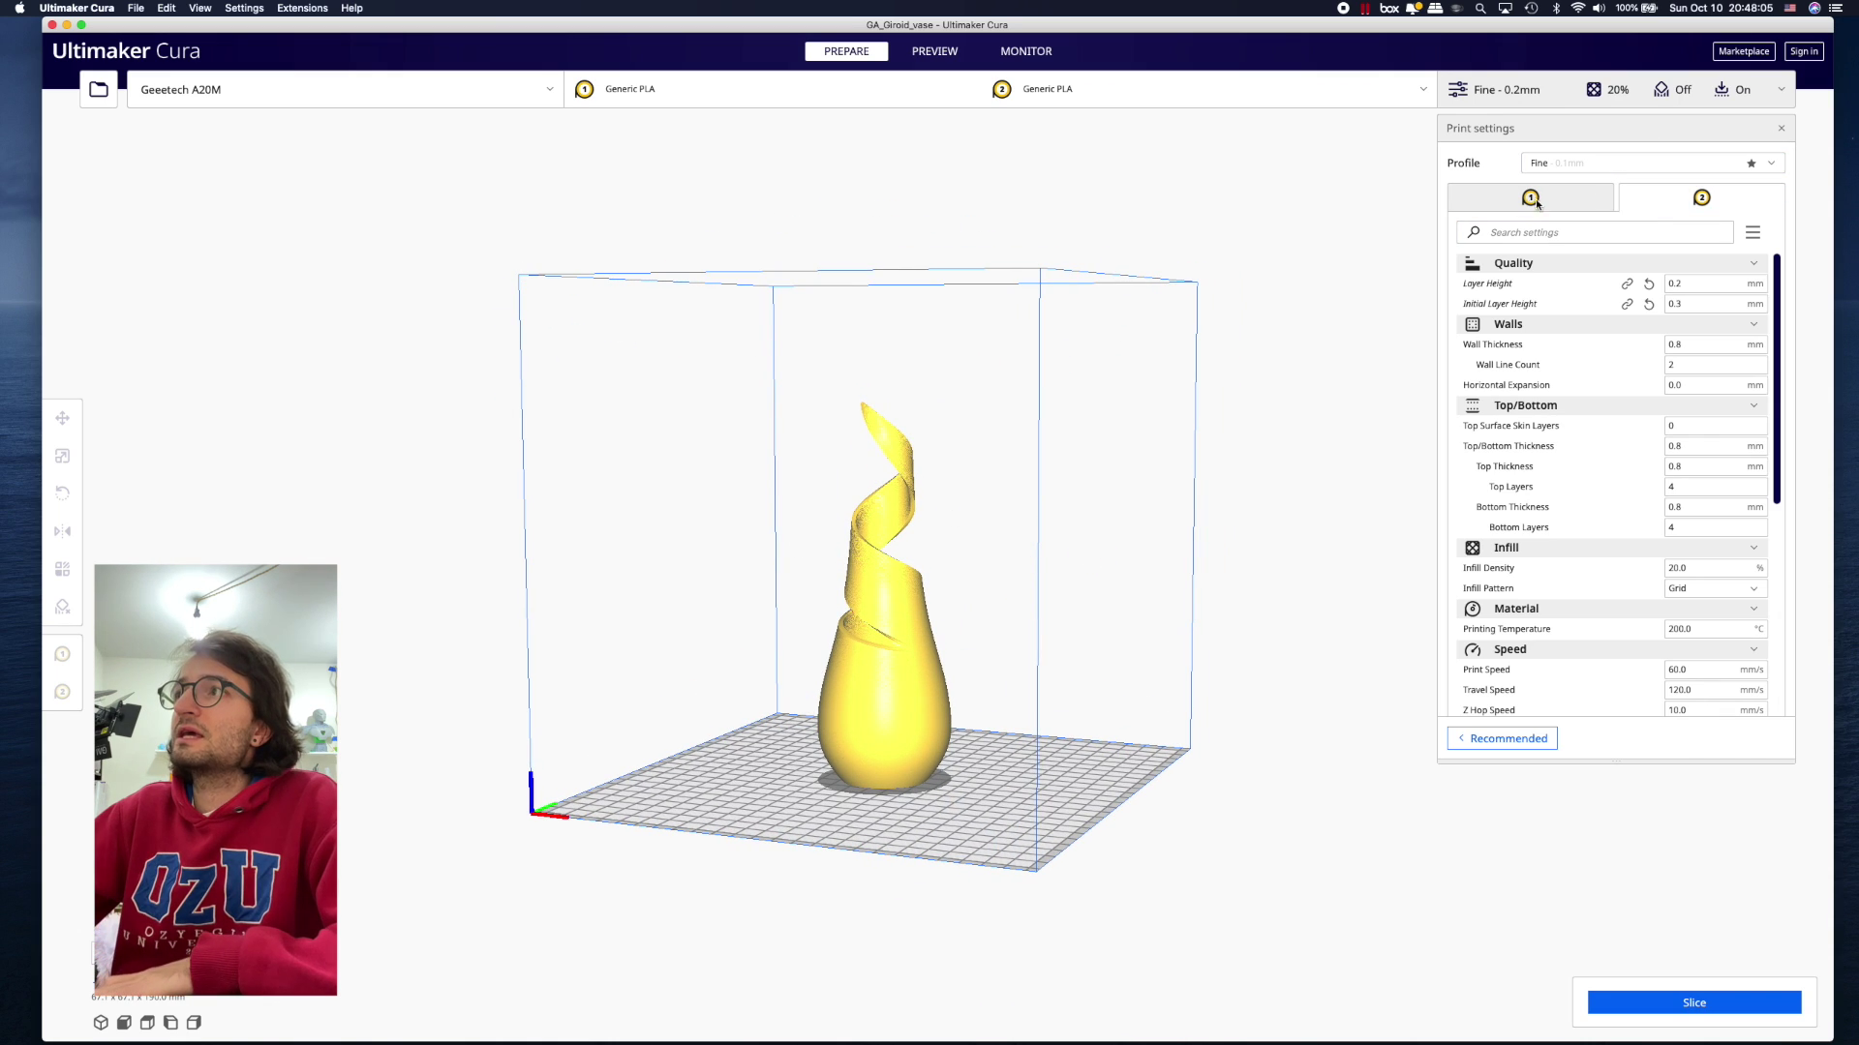
left_click(1664, 194)
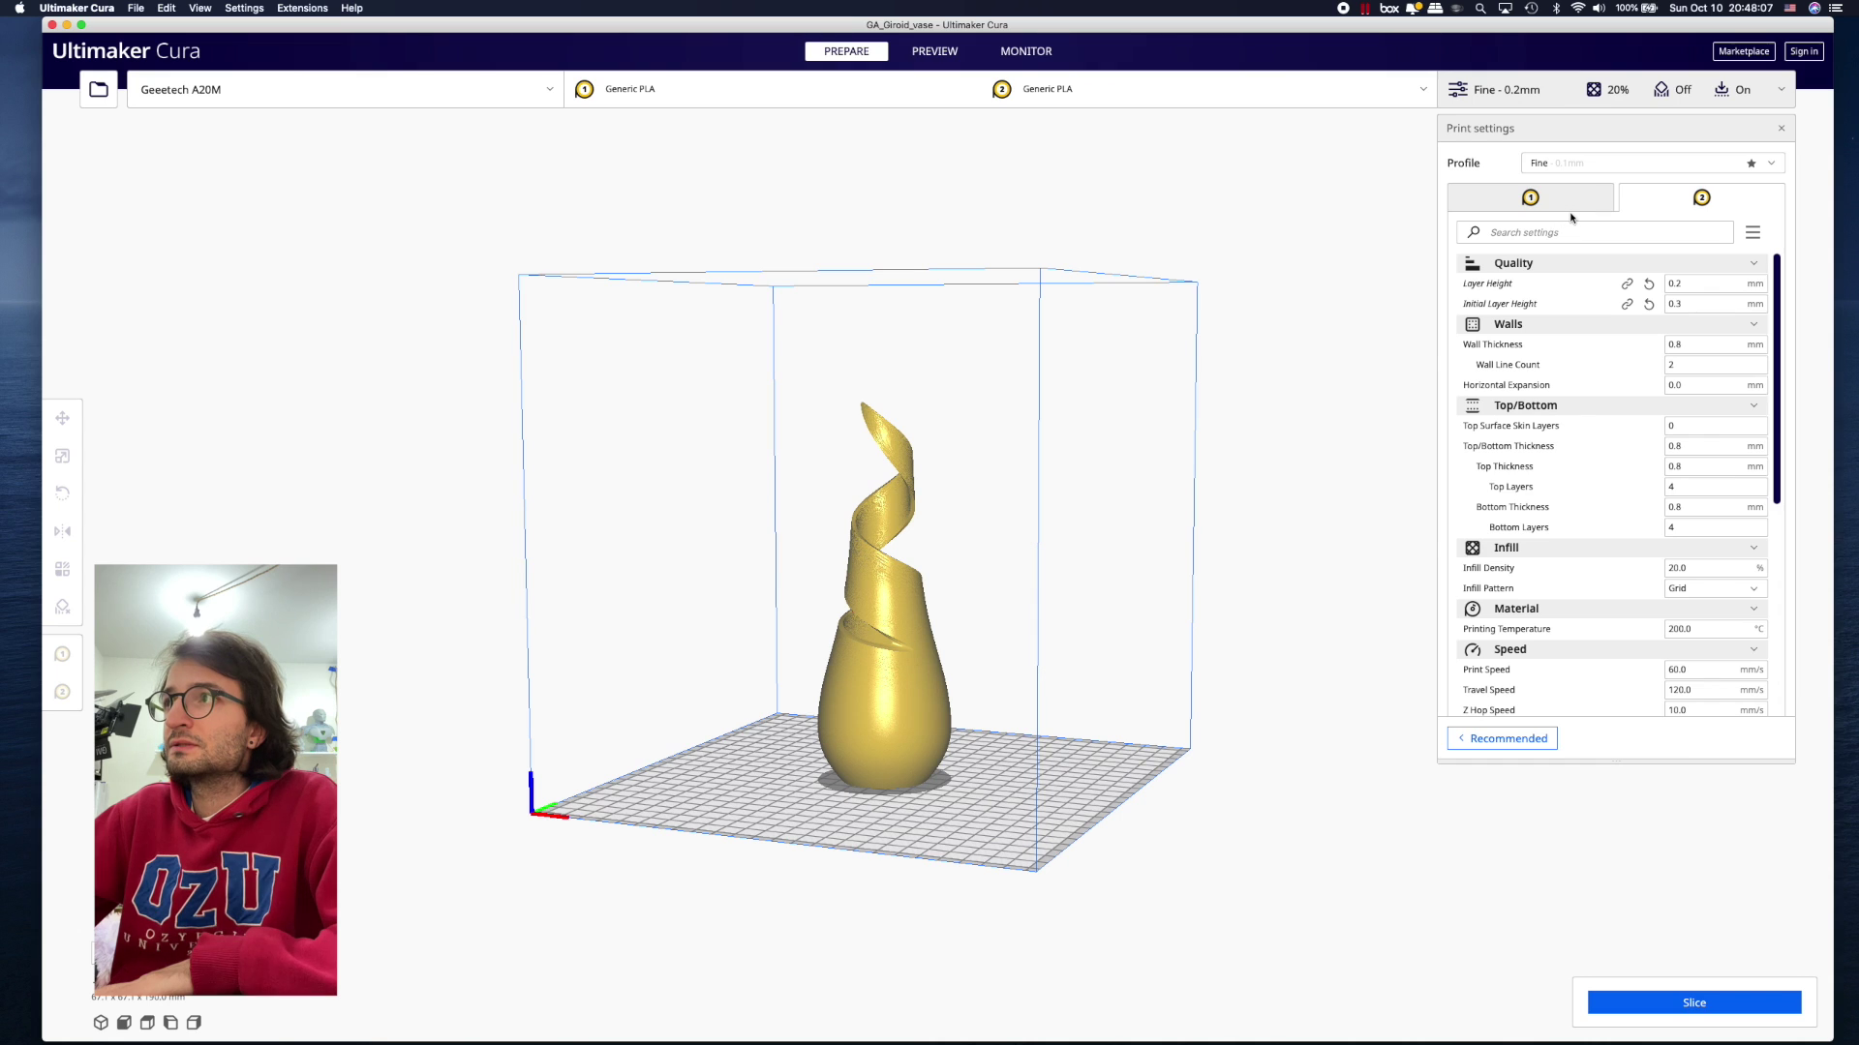
left_click(1566, 205)
right_click_drag(1162, 527, 1098, 587)
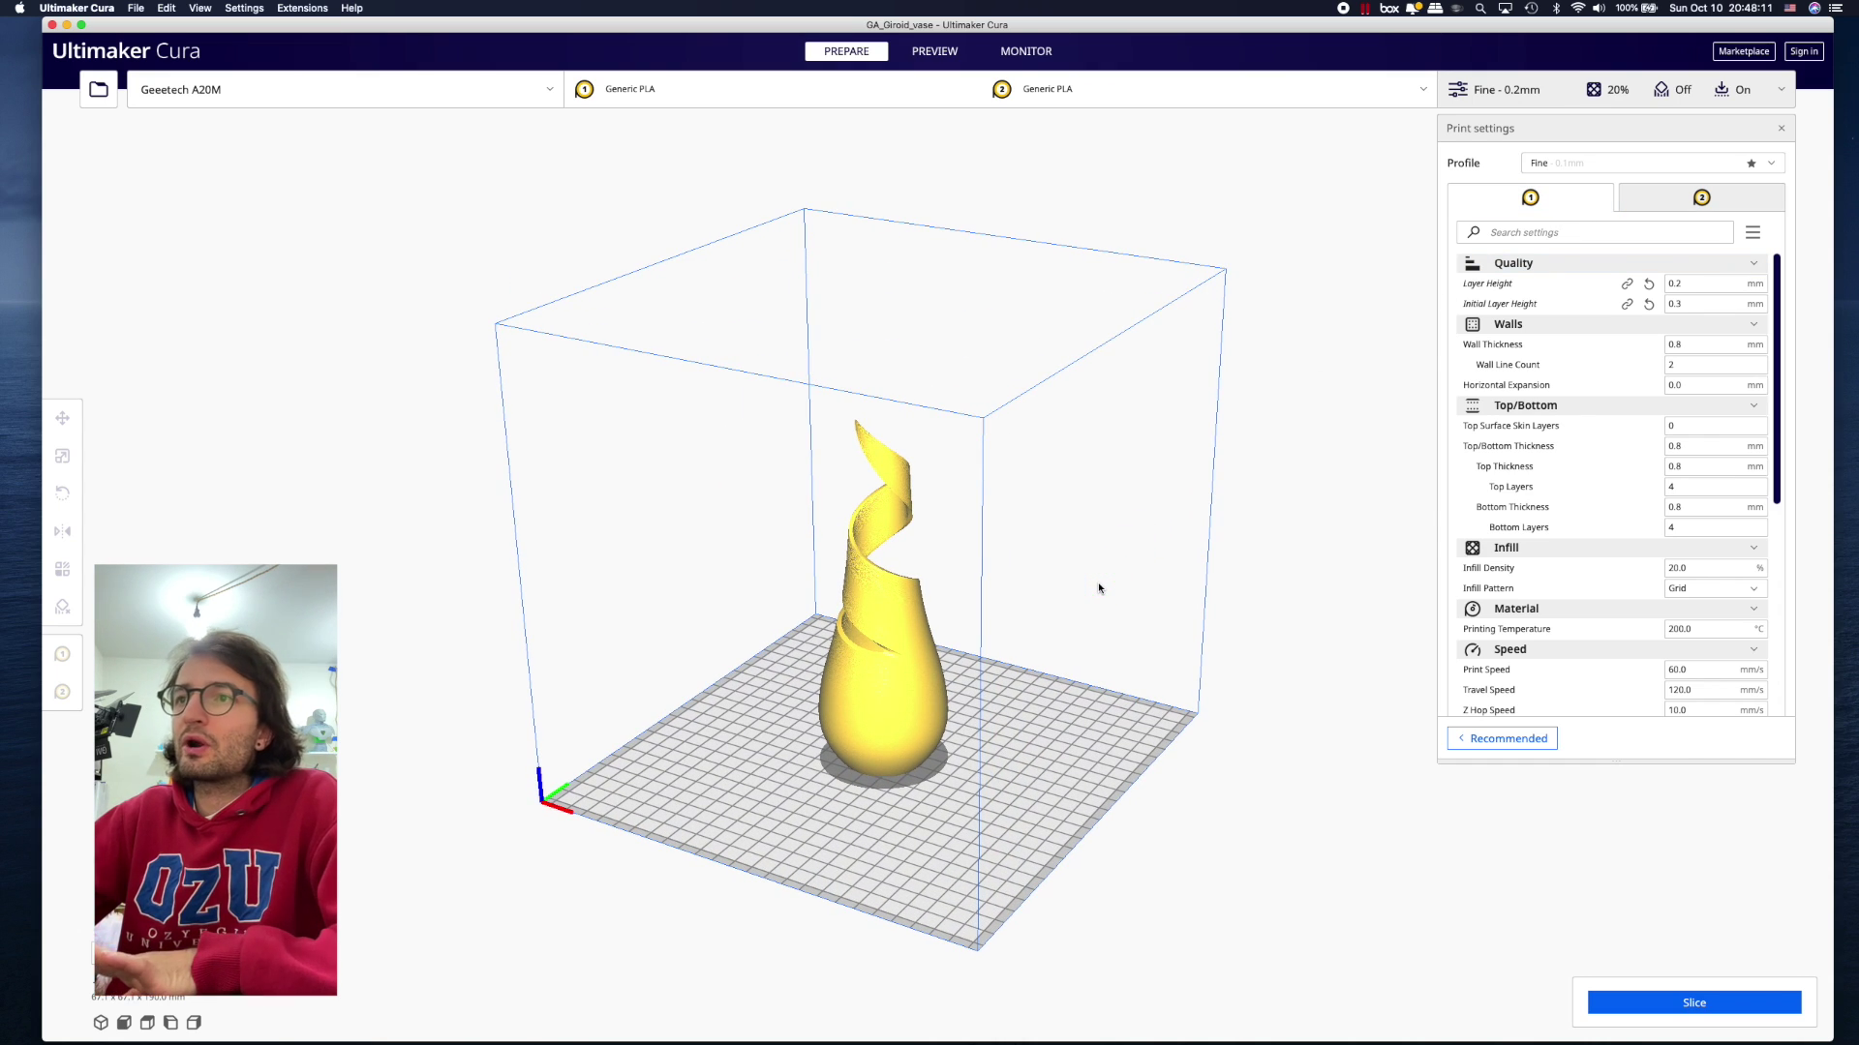
- Slice the single vase and save it to the Desktop as the G-code file GA_Giroid_vase
left_click(922, 683)
scroll(922, 679, "up", 2)
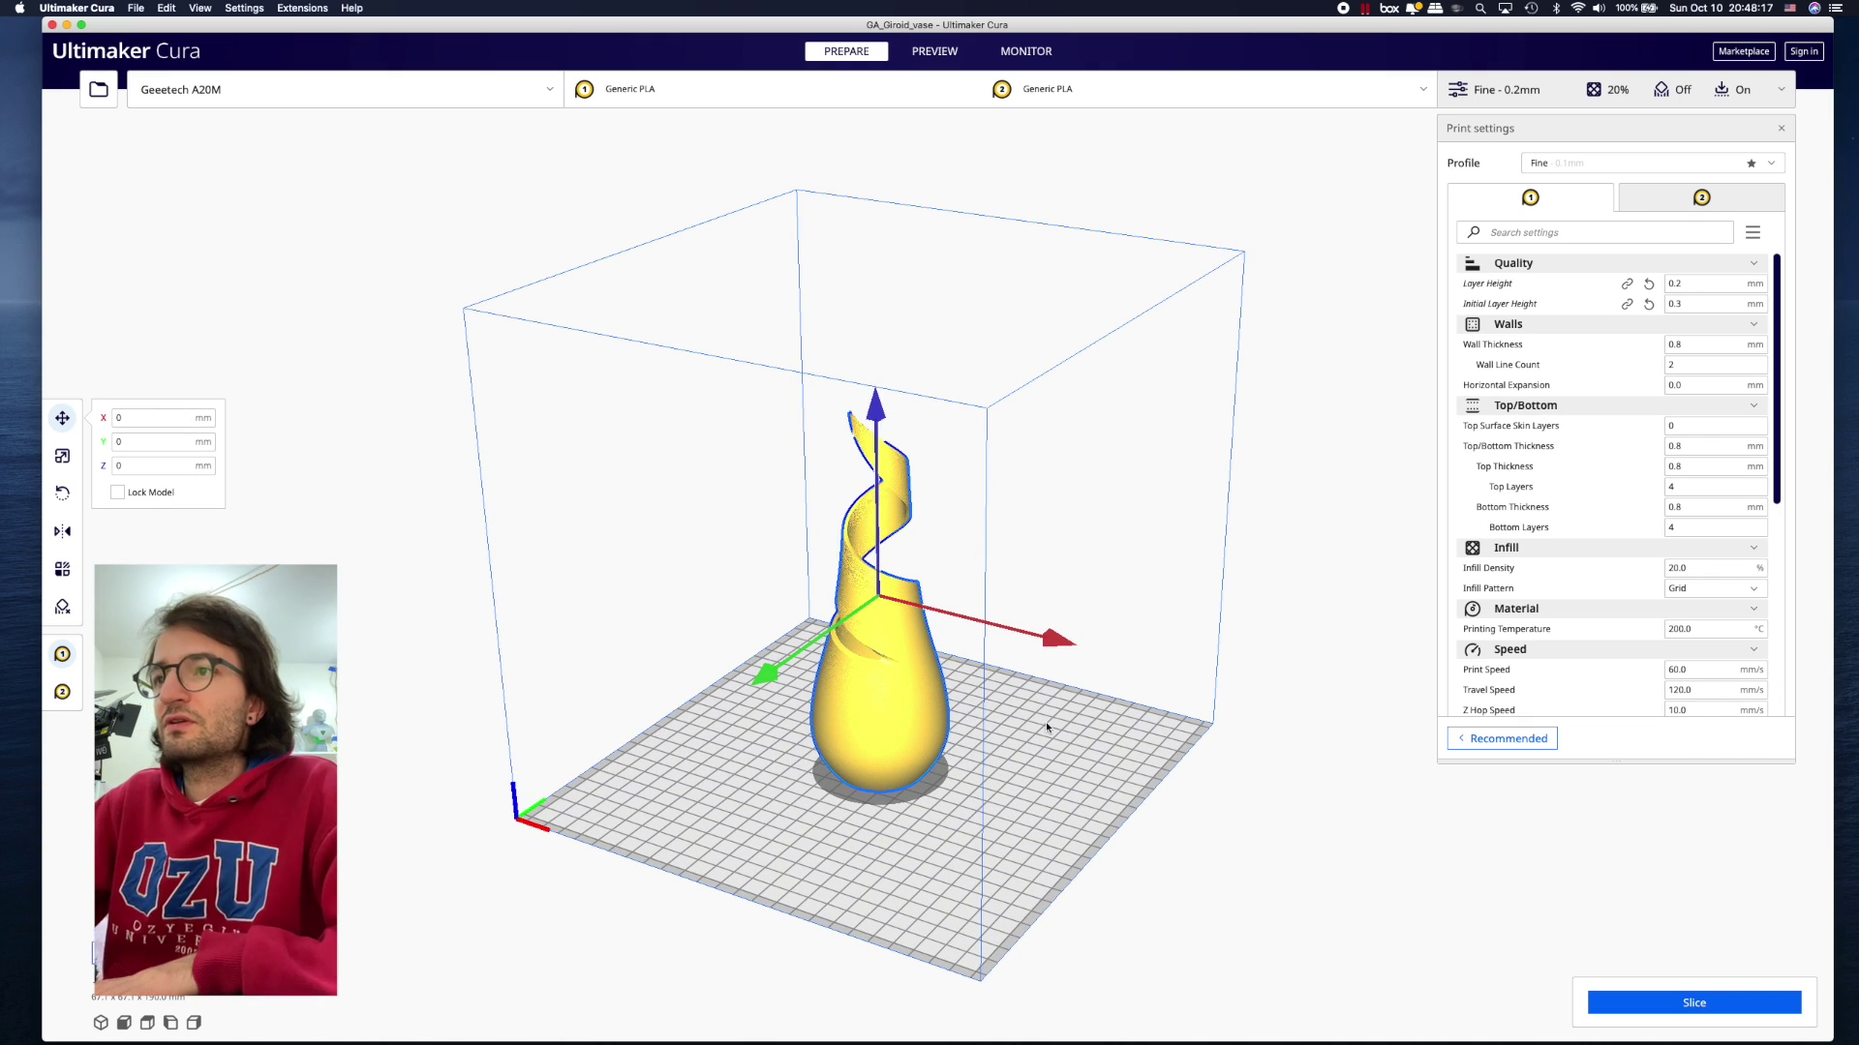
left_click(1714, 1014)
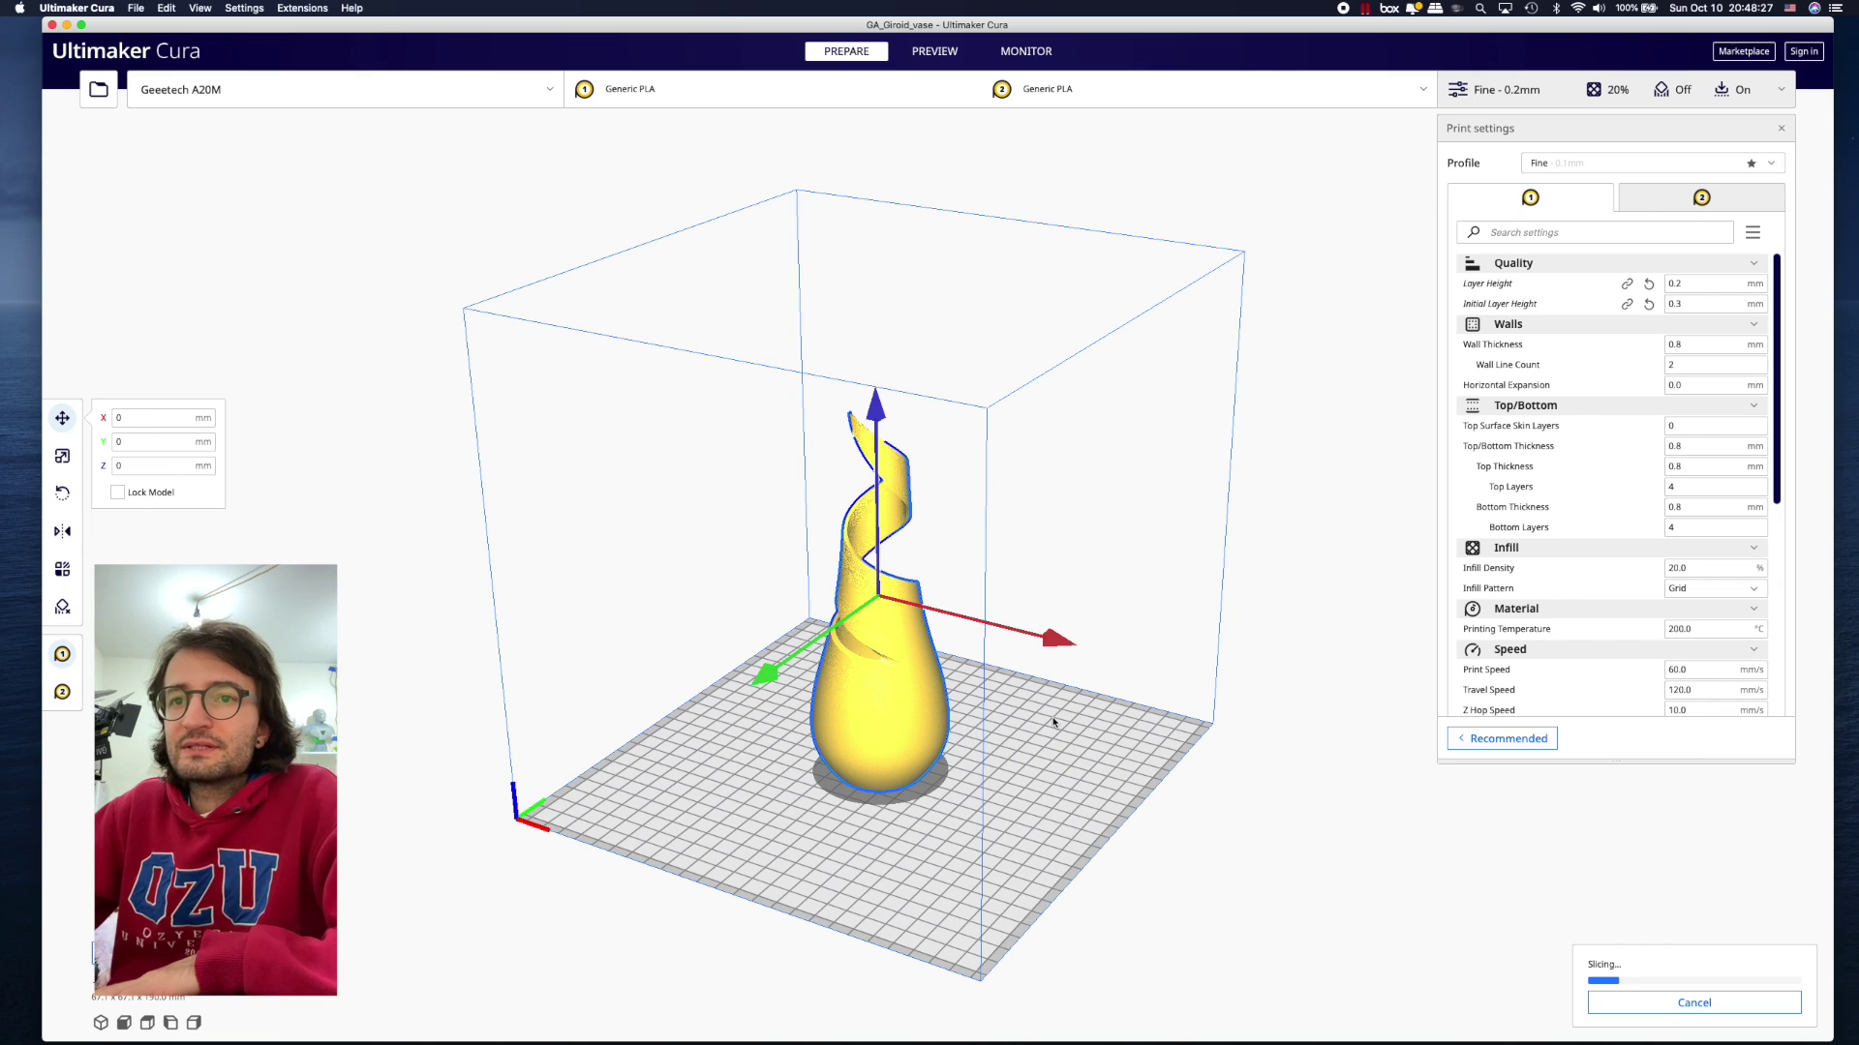
left_click(1729, 1003)
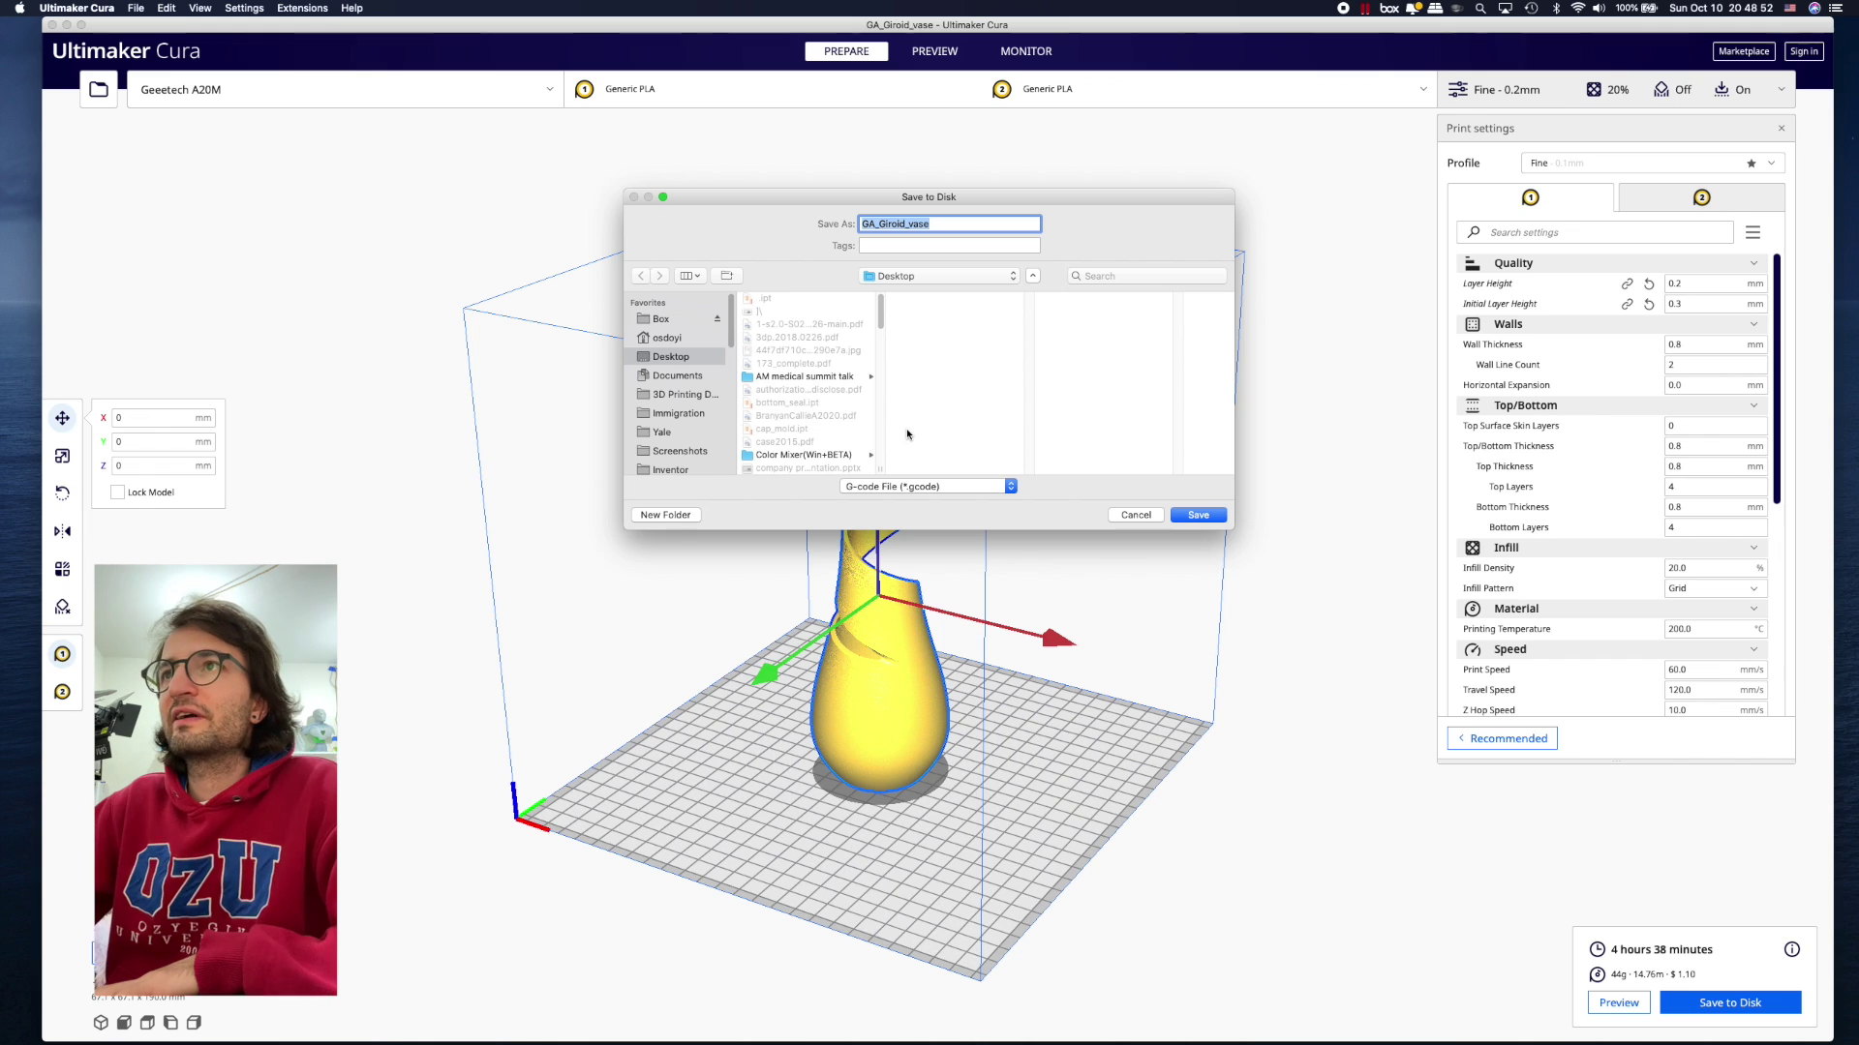
left_click(1188, 516)
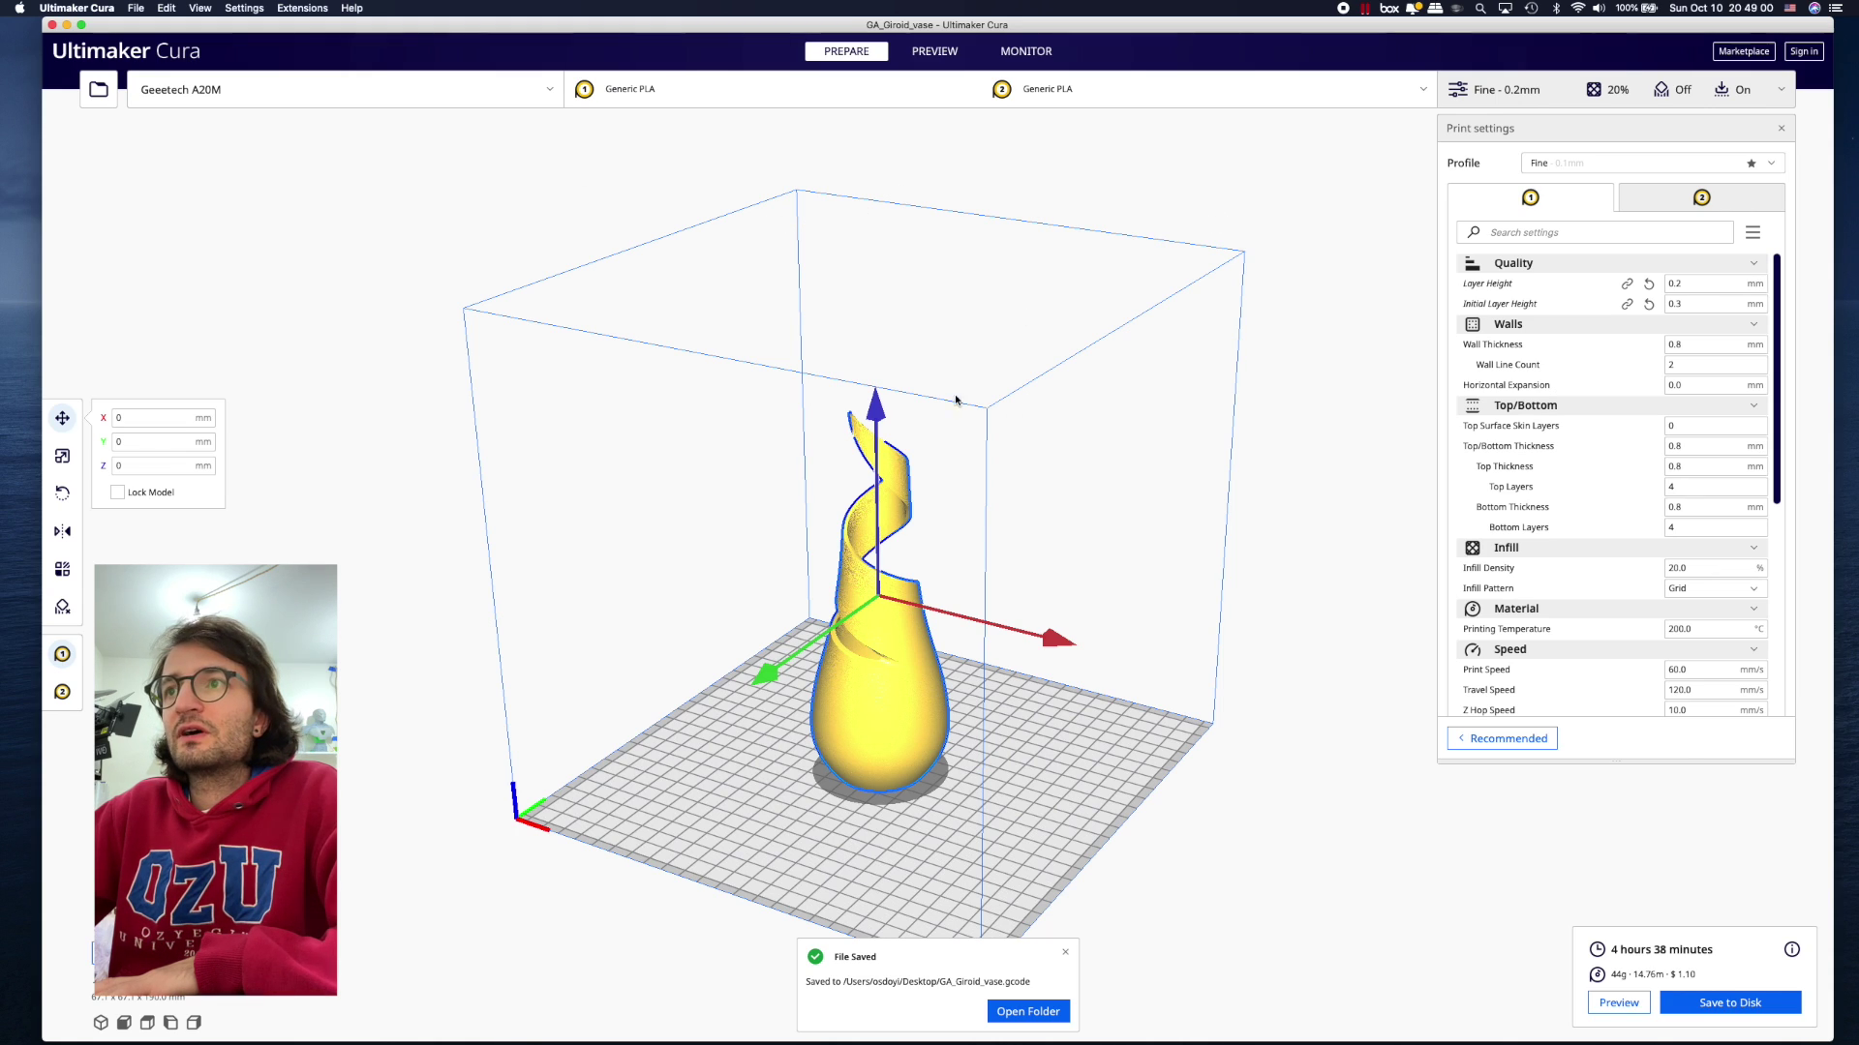
left_click(1066, 953)
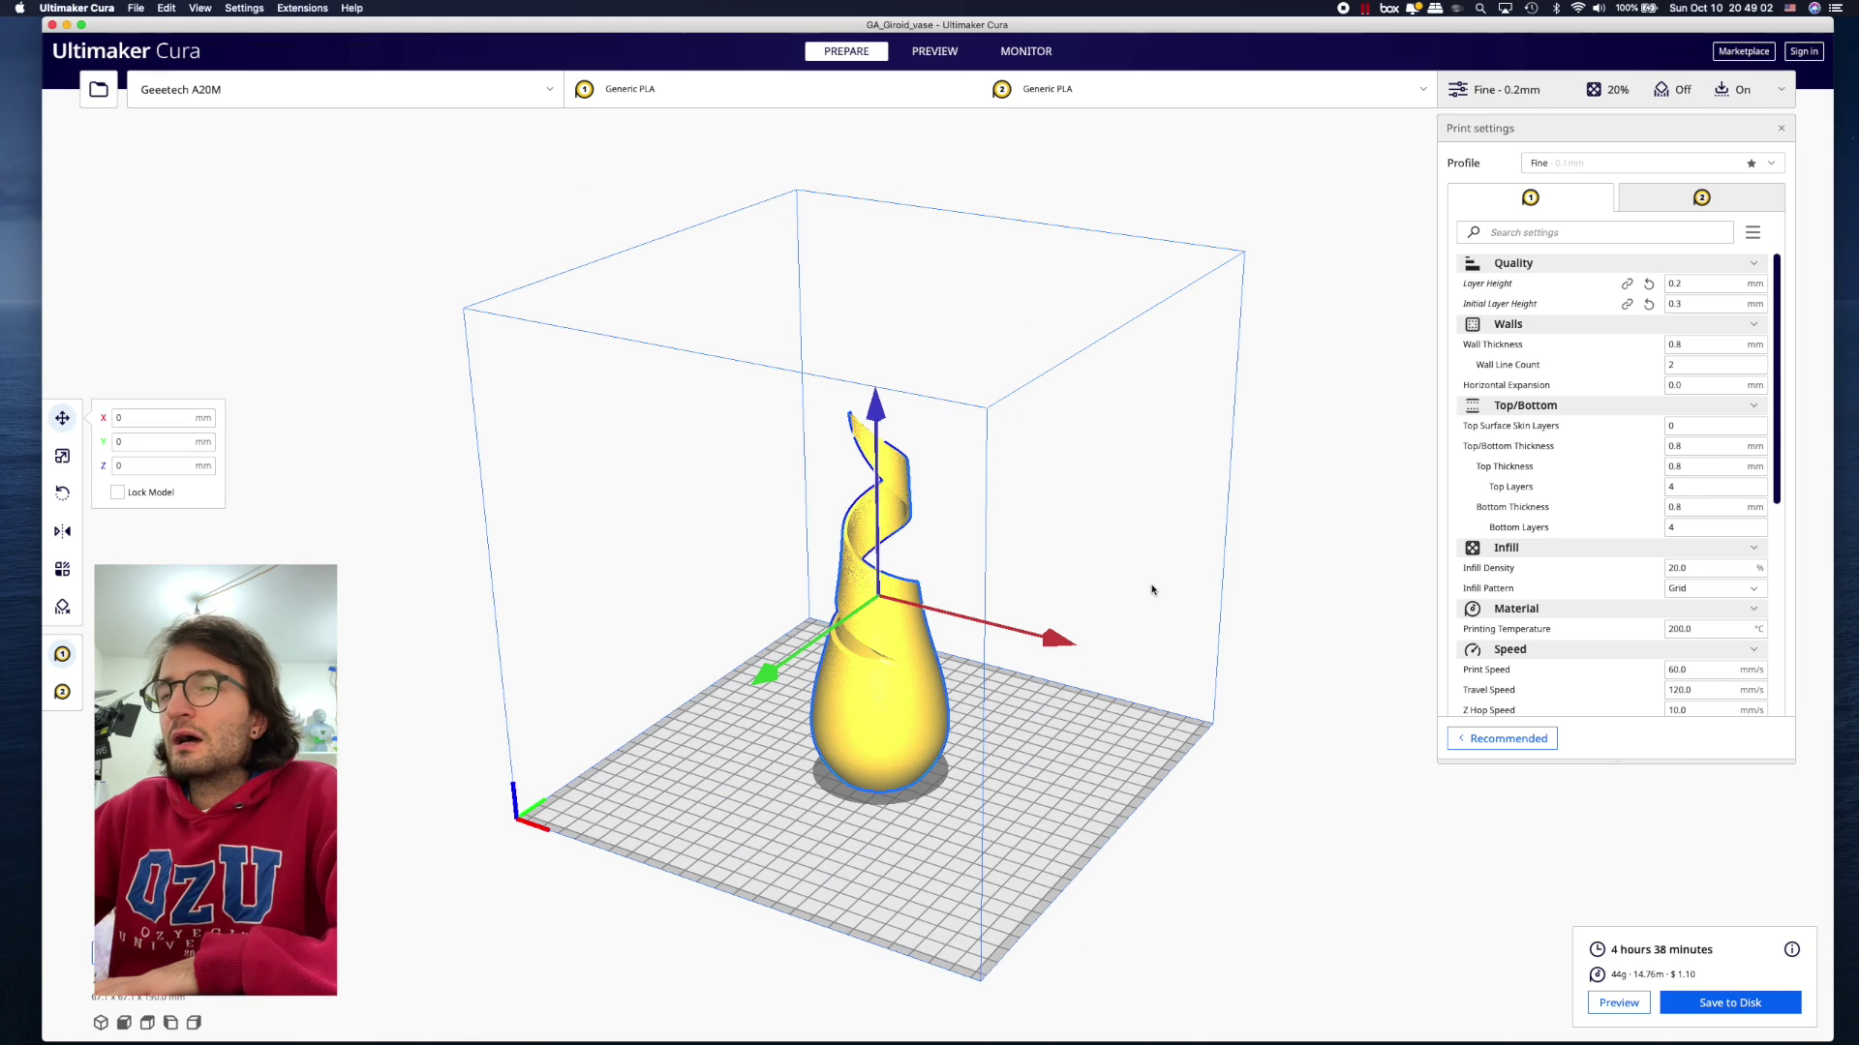
- Switch to the Parallels Windows desktop and locate the ColorMixer application in the Color Mixer(Win+BETA) folder
key("ctrl+Up")
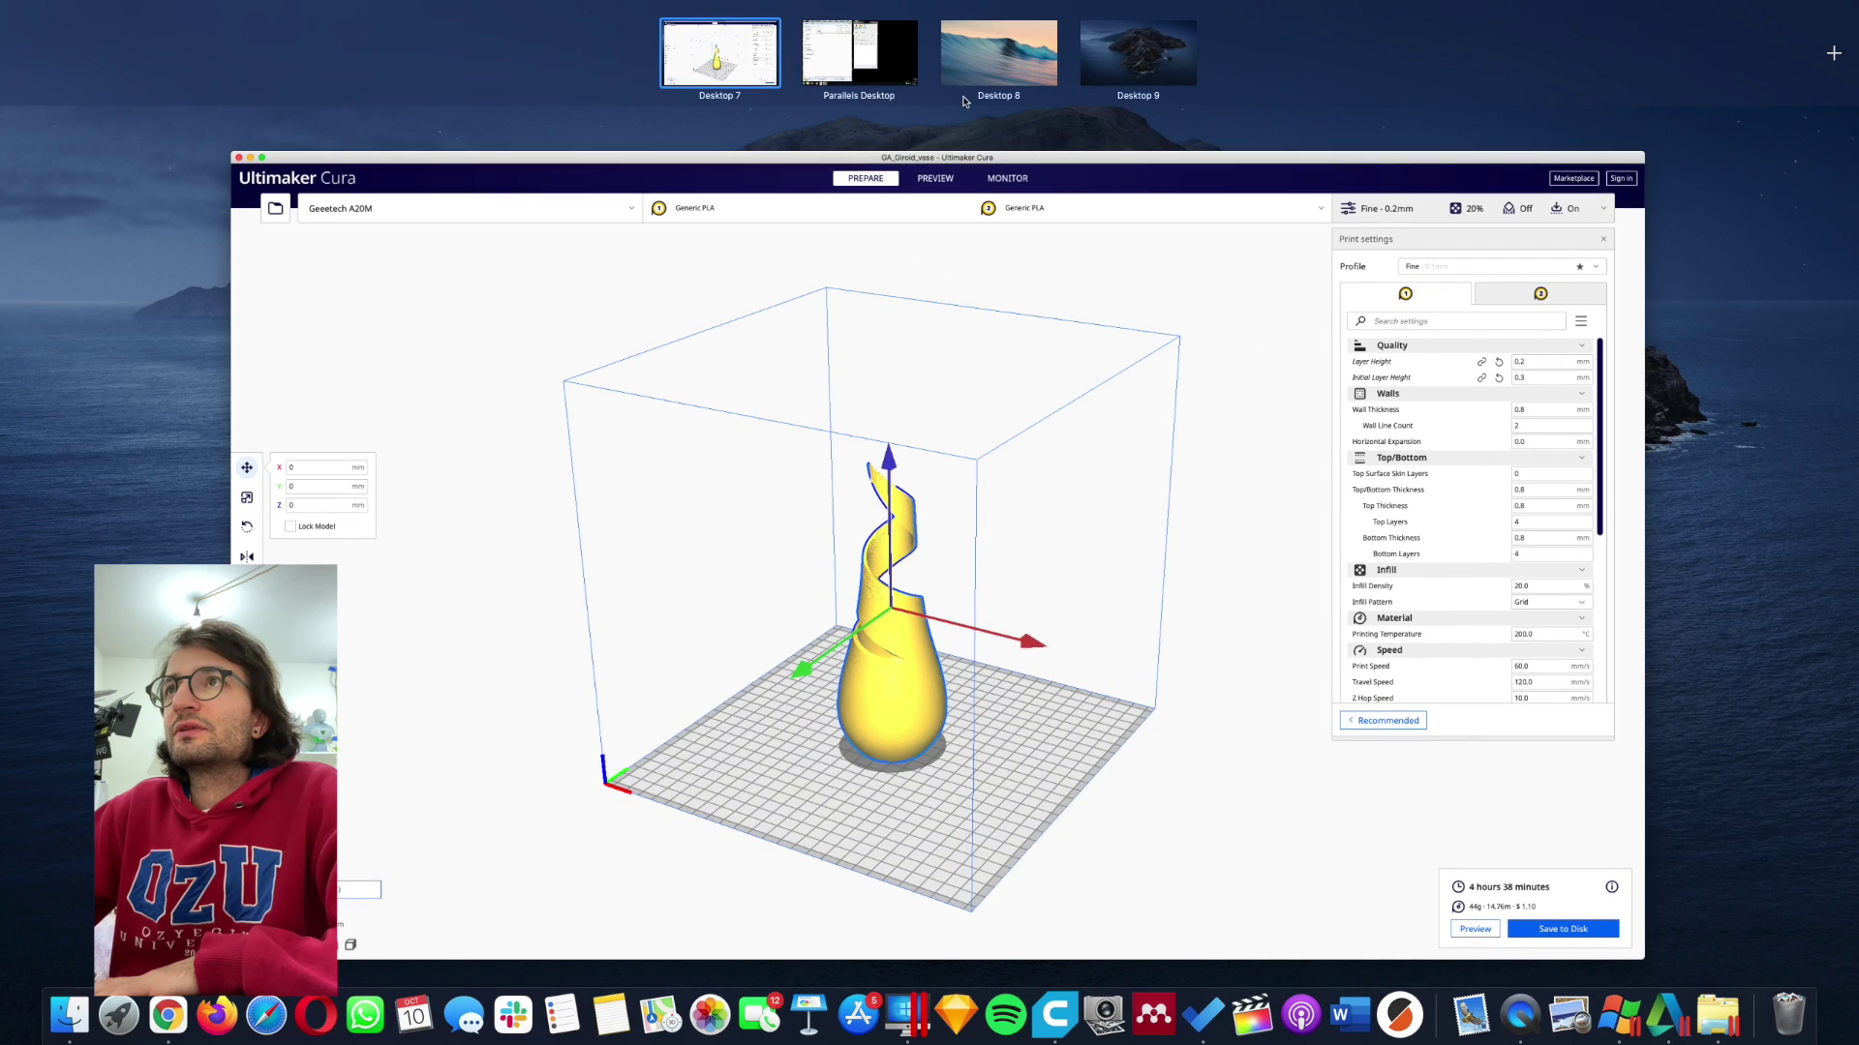
left_click(885, 75)
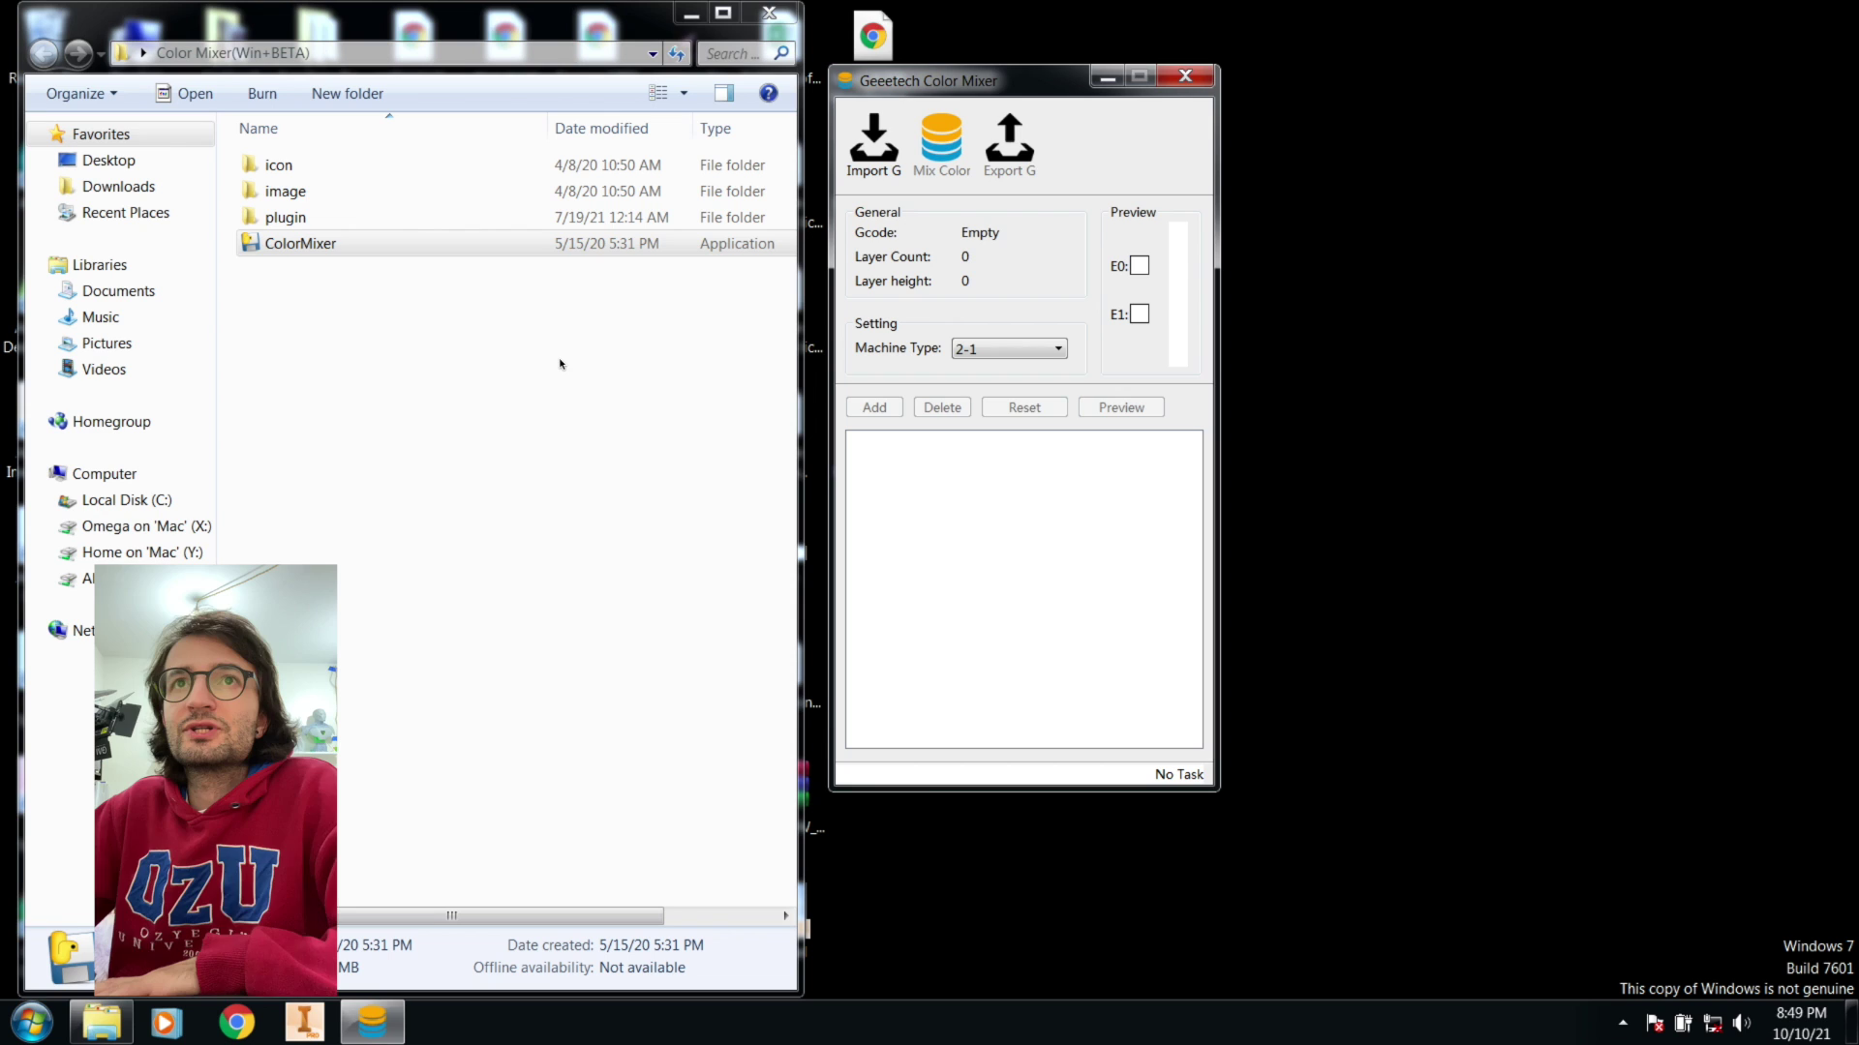
left_click(508, 383)
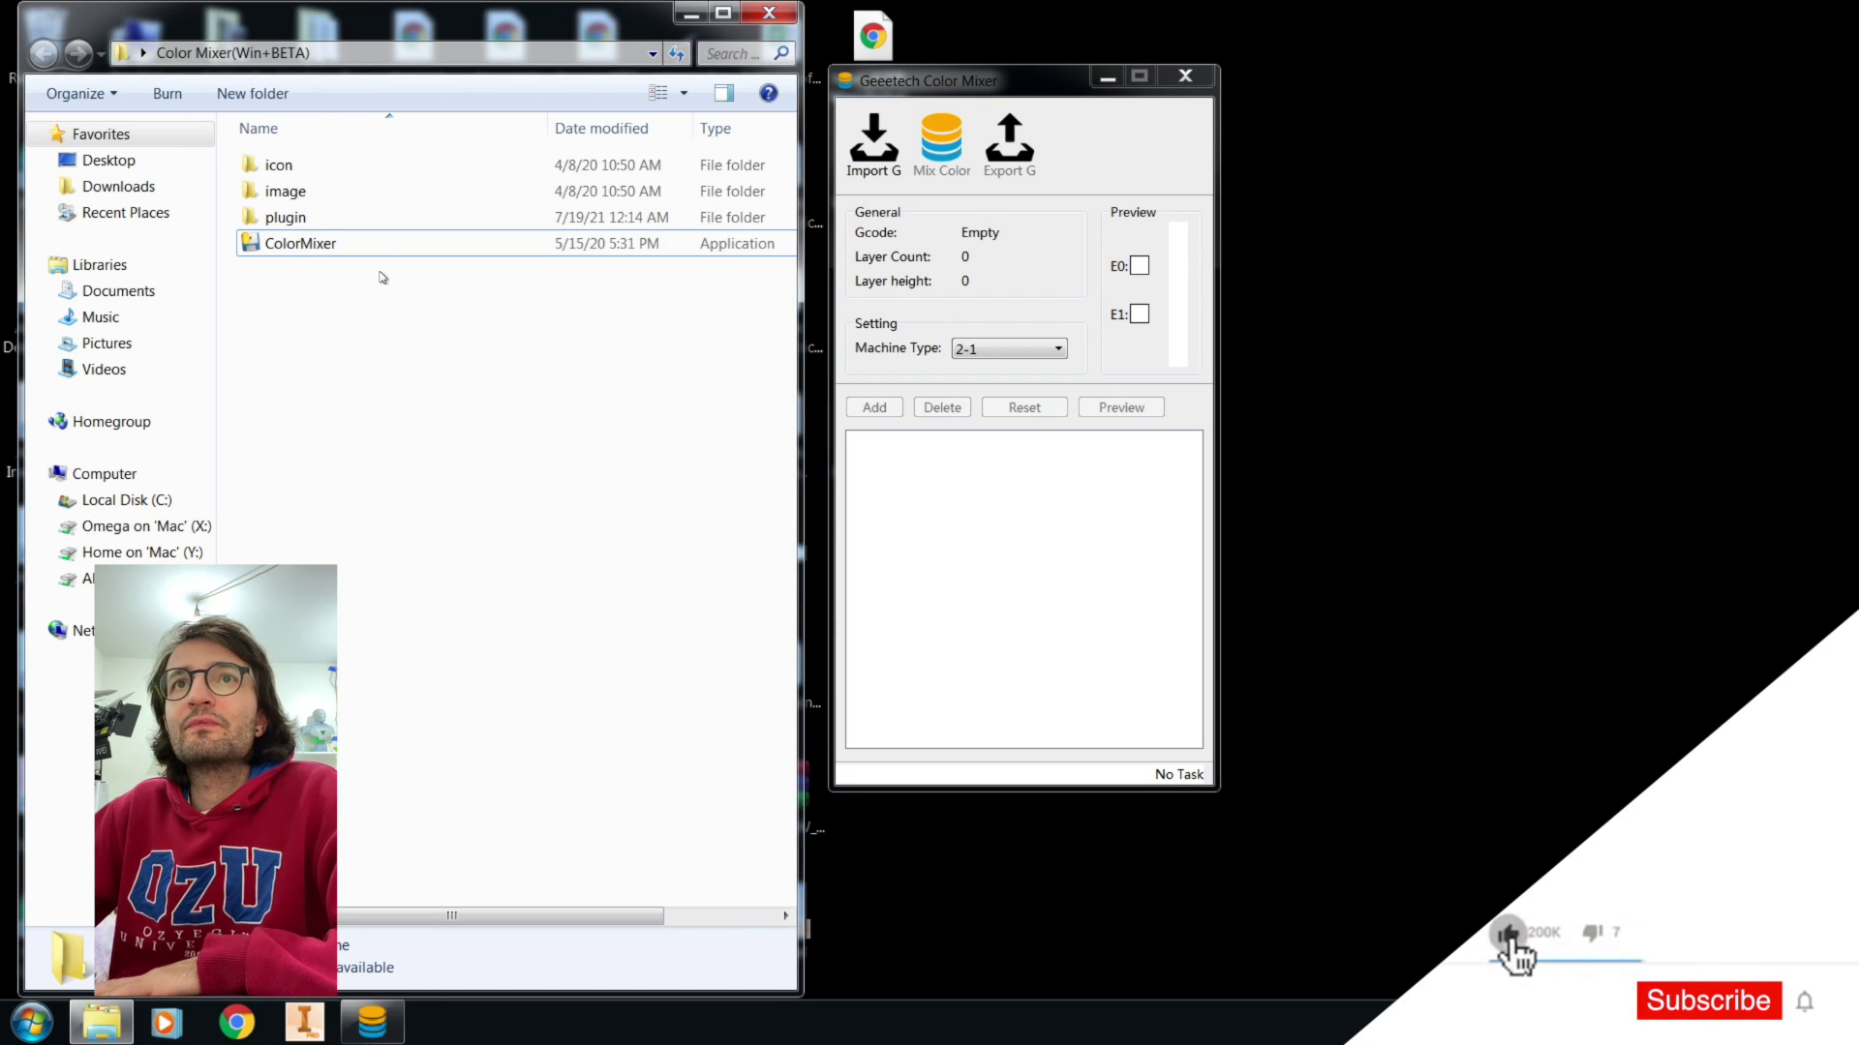
left_click(311, 245)
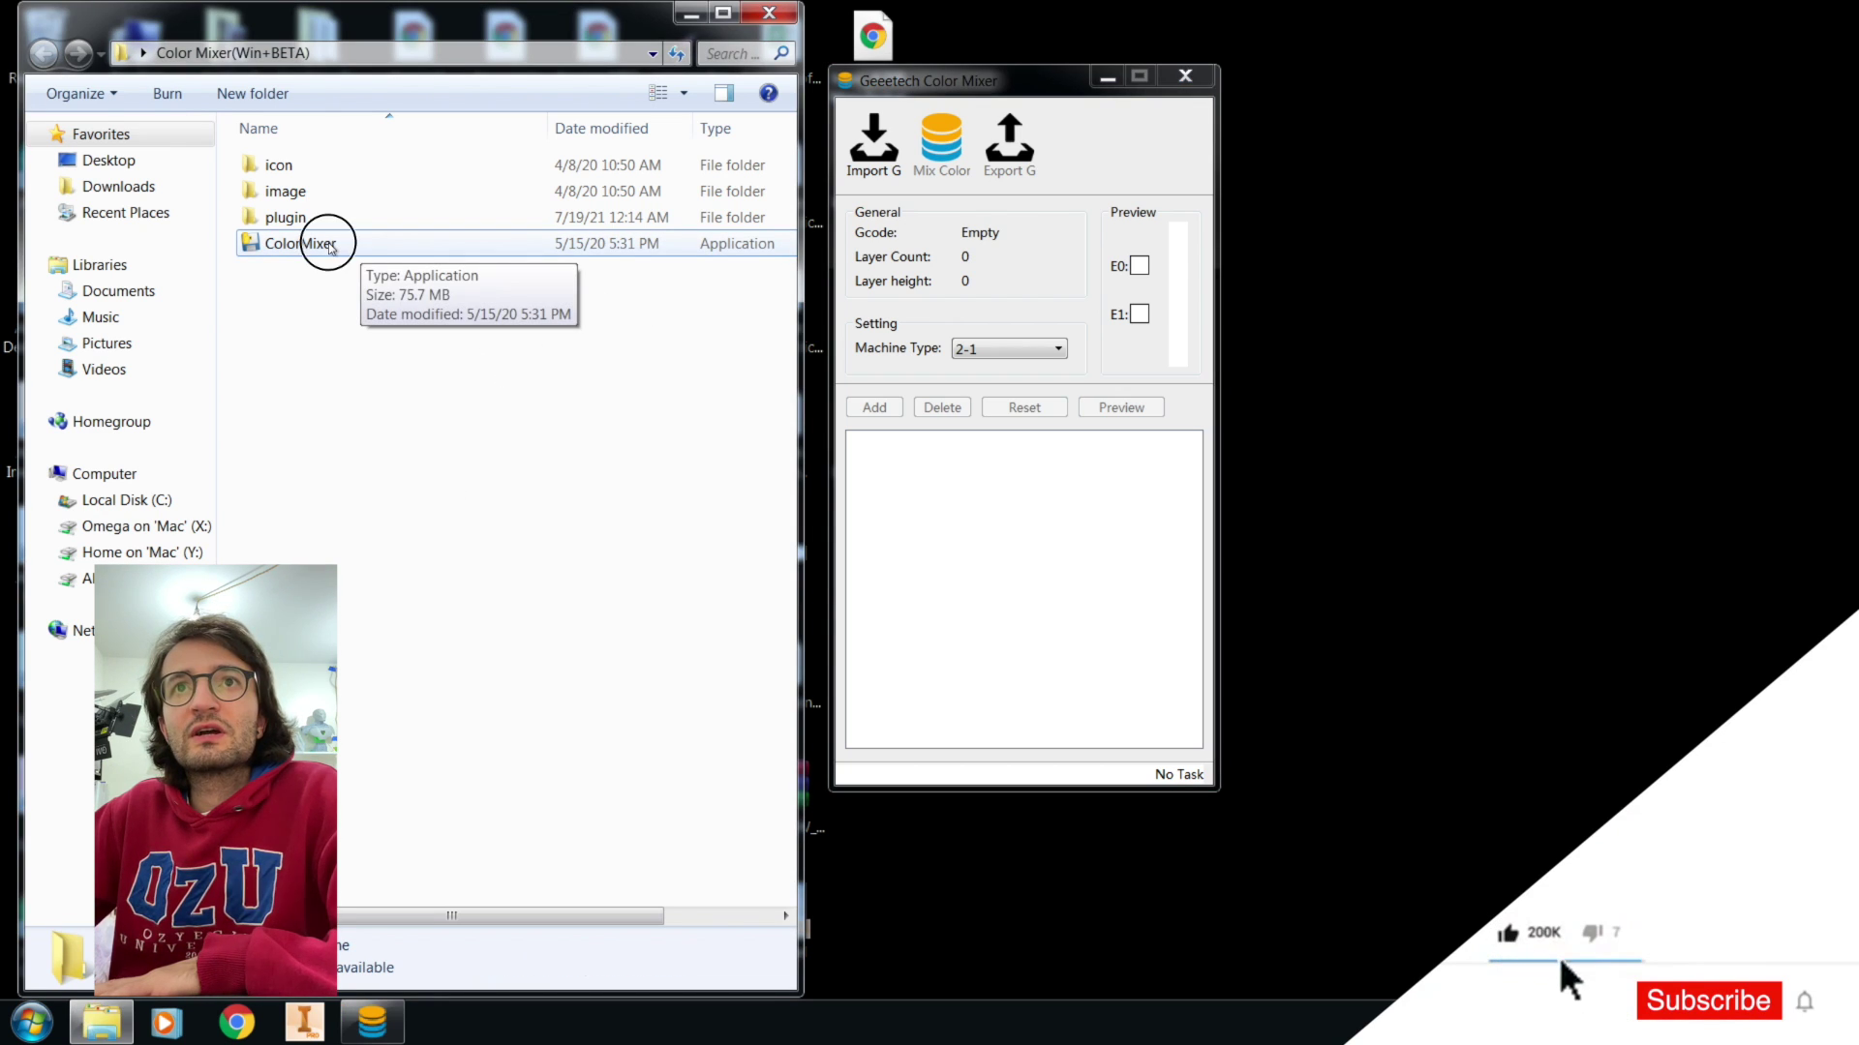
left_click(416, 340)
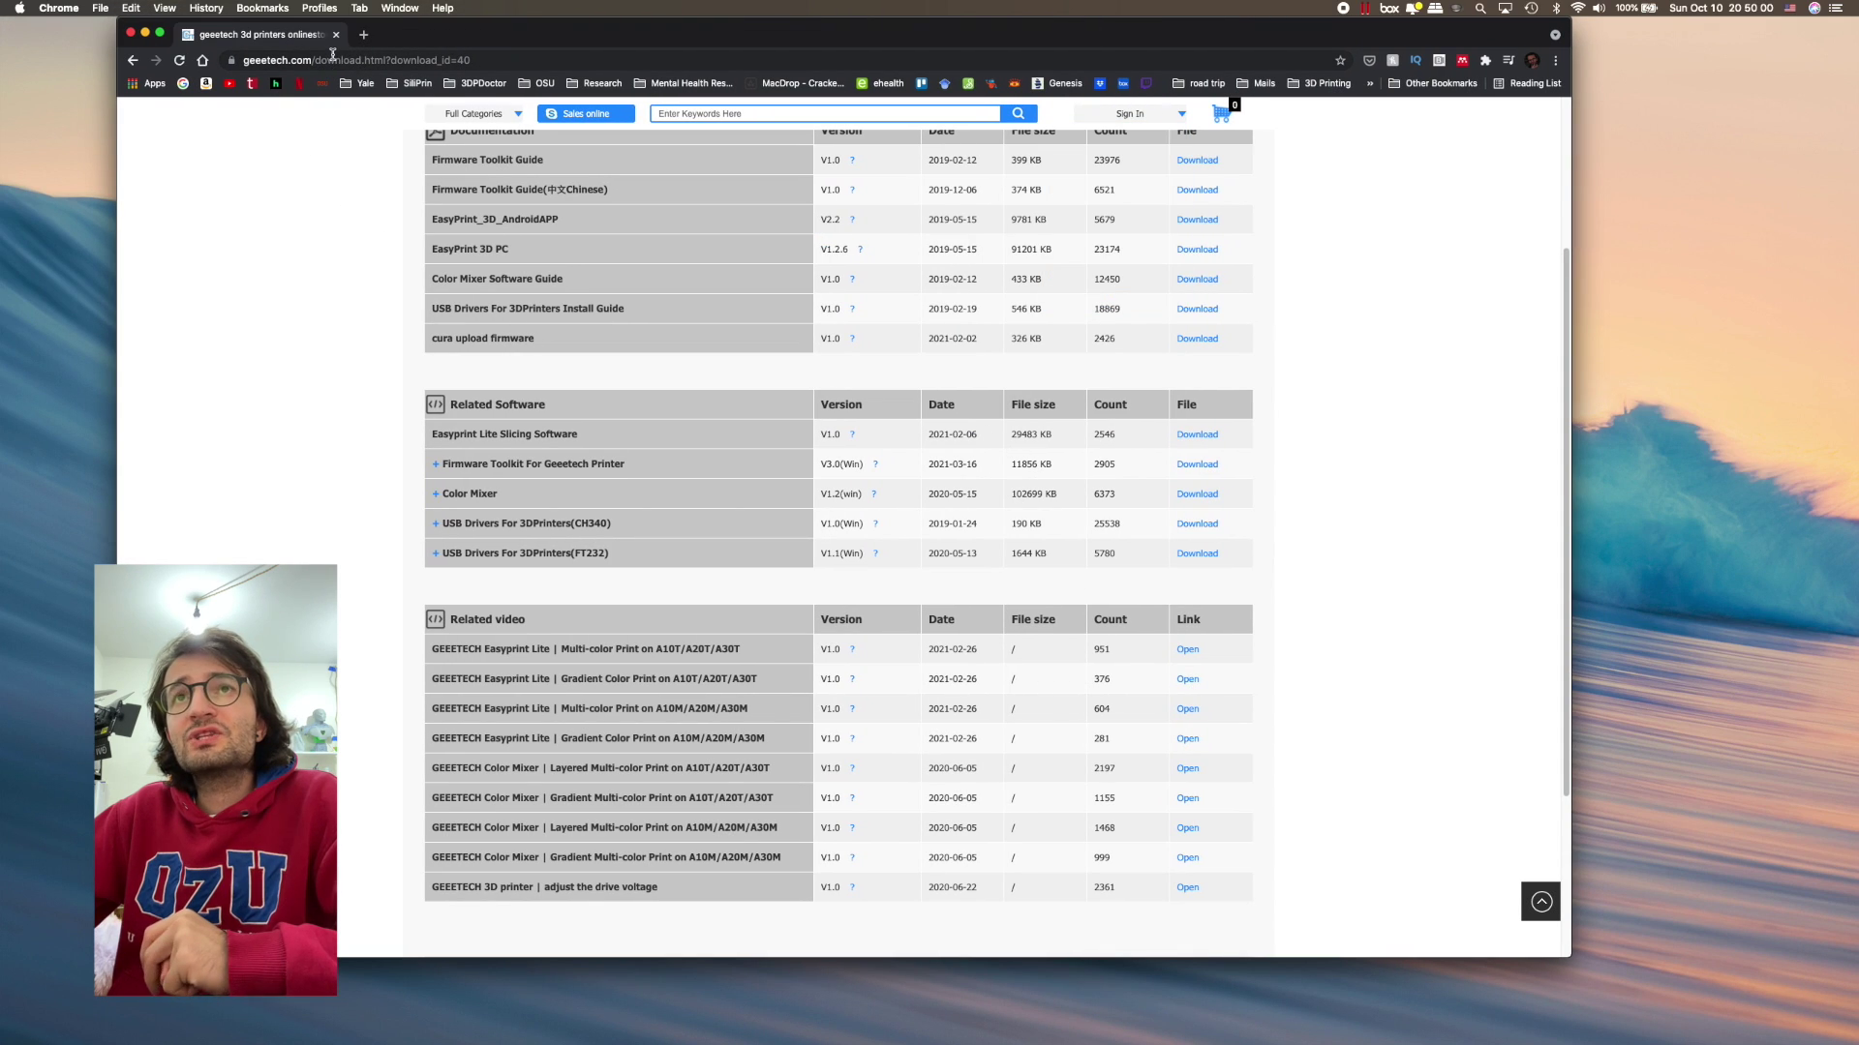
- Browse the software downloads on the Geeetech website and expand the list of Color Mixer versions
scroll(545, 450, "up", 5)
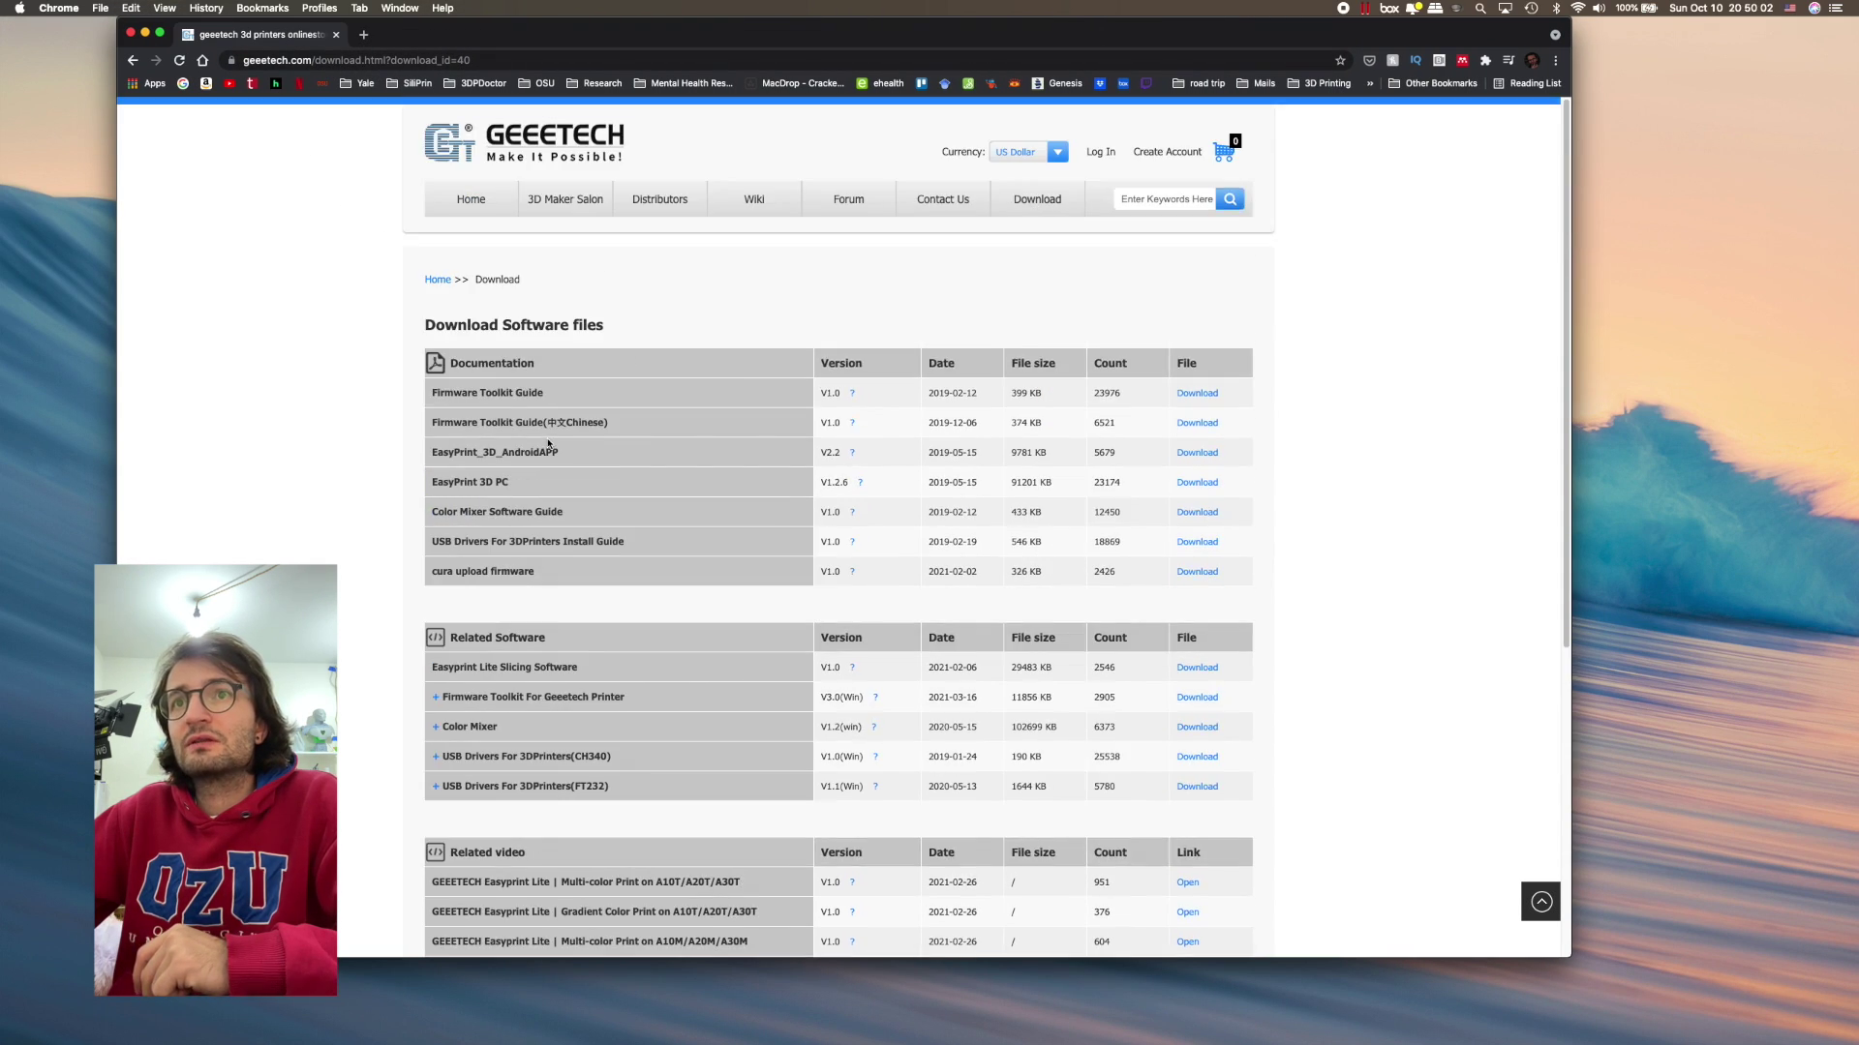
scroll(549, 434, "down", 3)
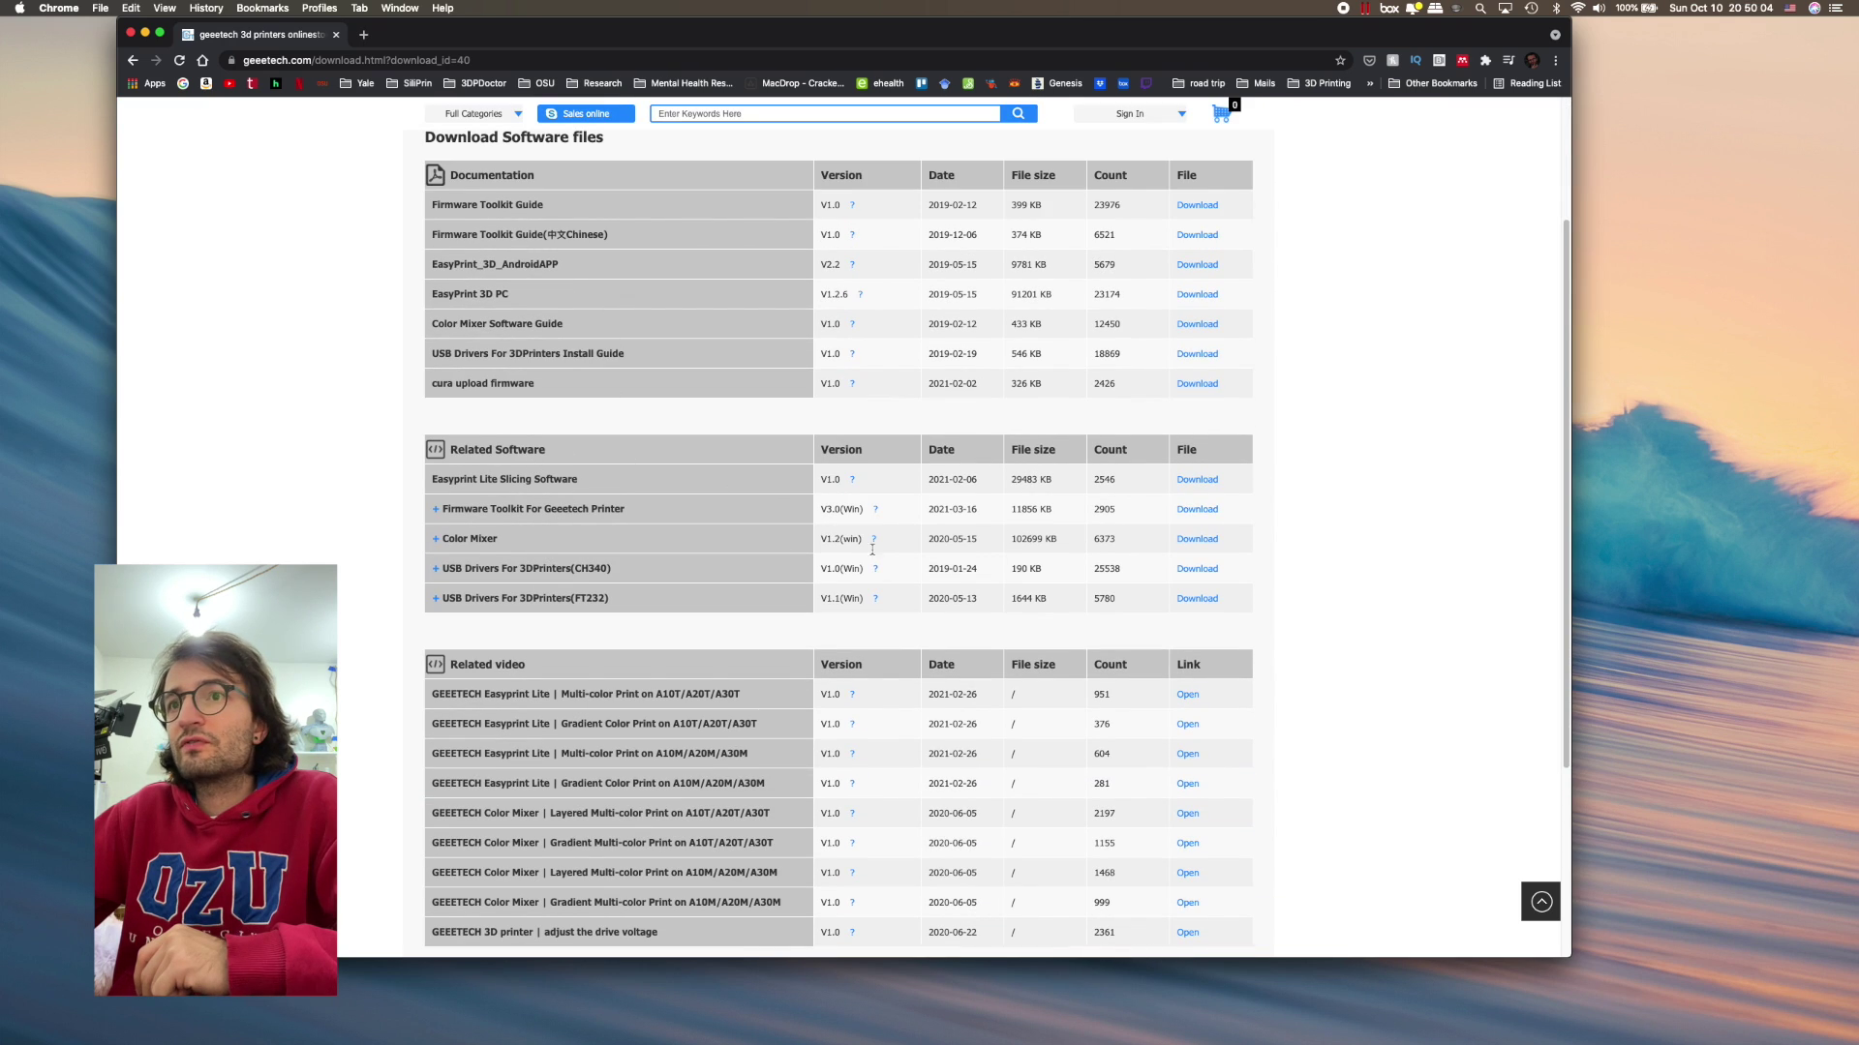
left_click(436, 540)
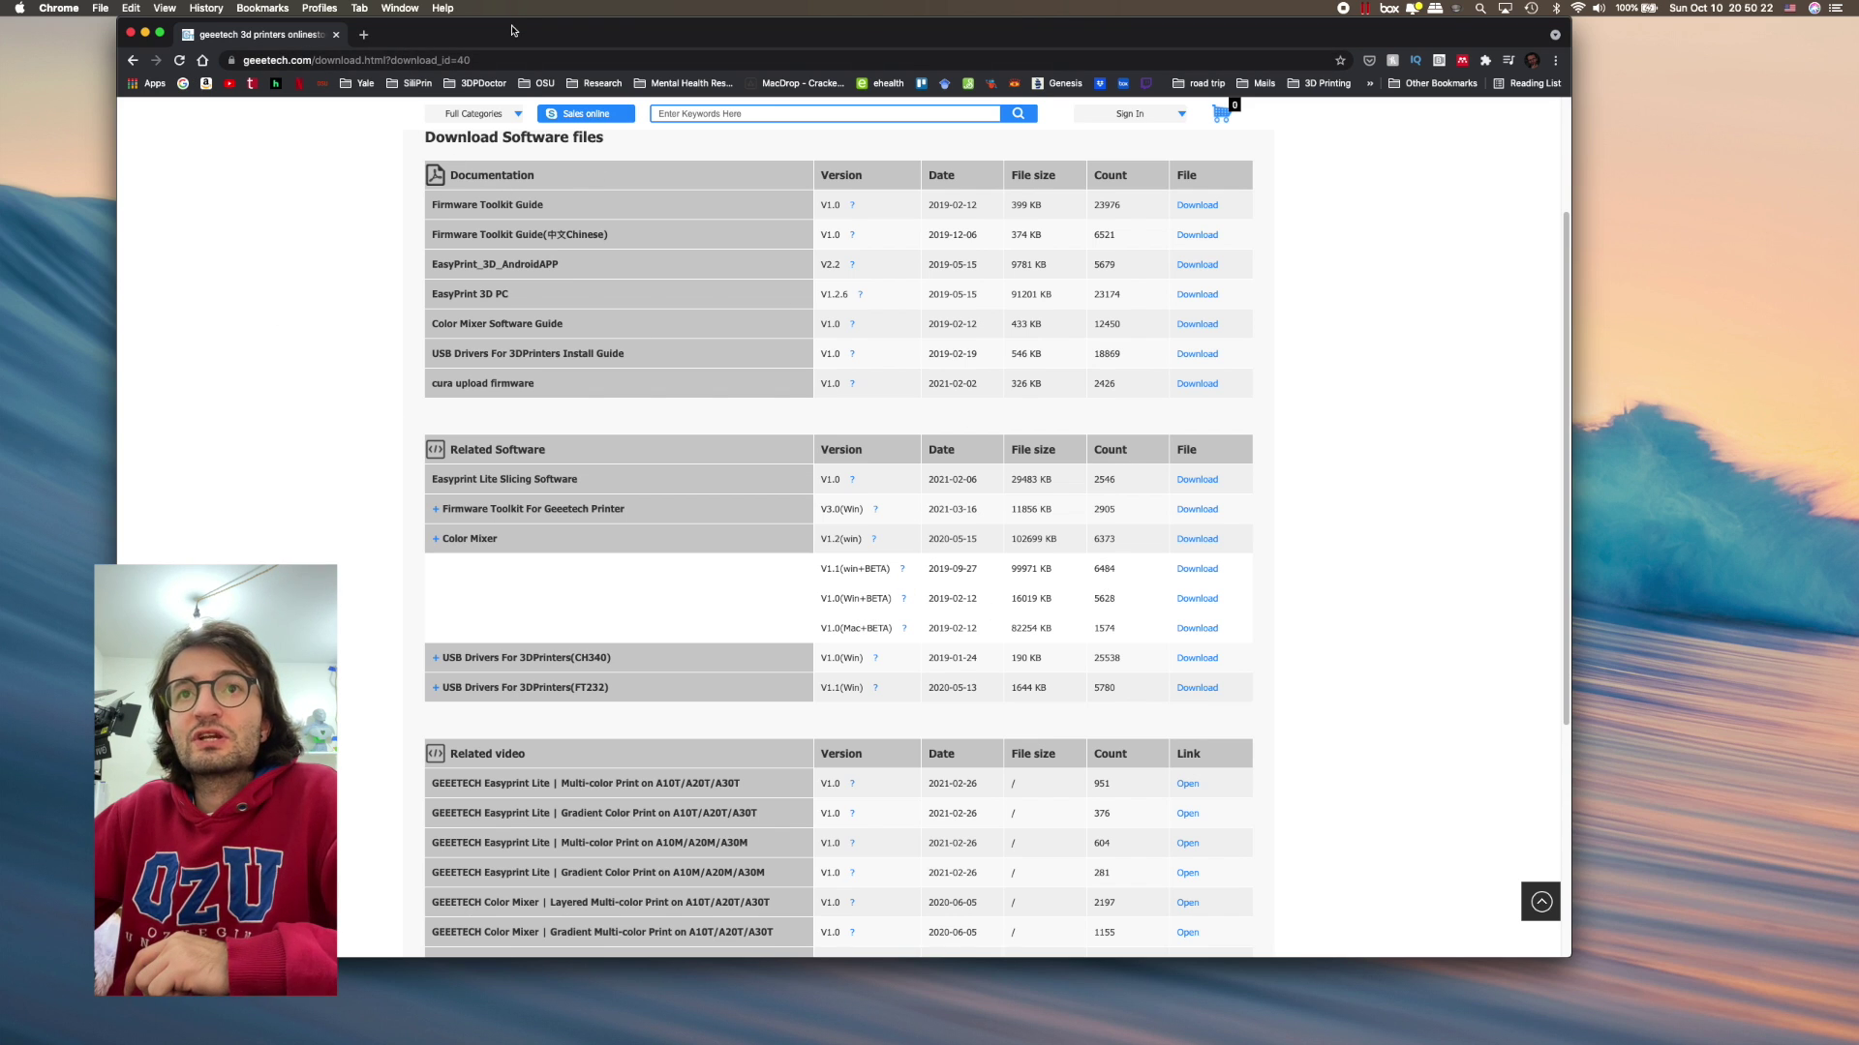
- Return to the Windows desktop, launch a fresh instance of ColorMixer and close the old Geeetech Color Mixer window
key("super+h")
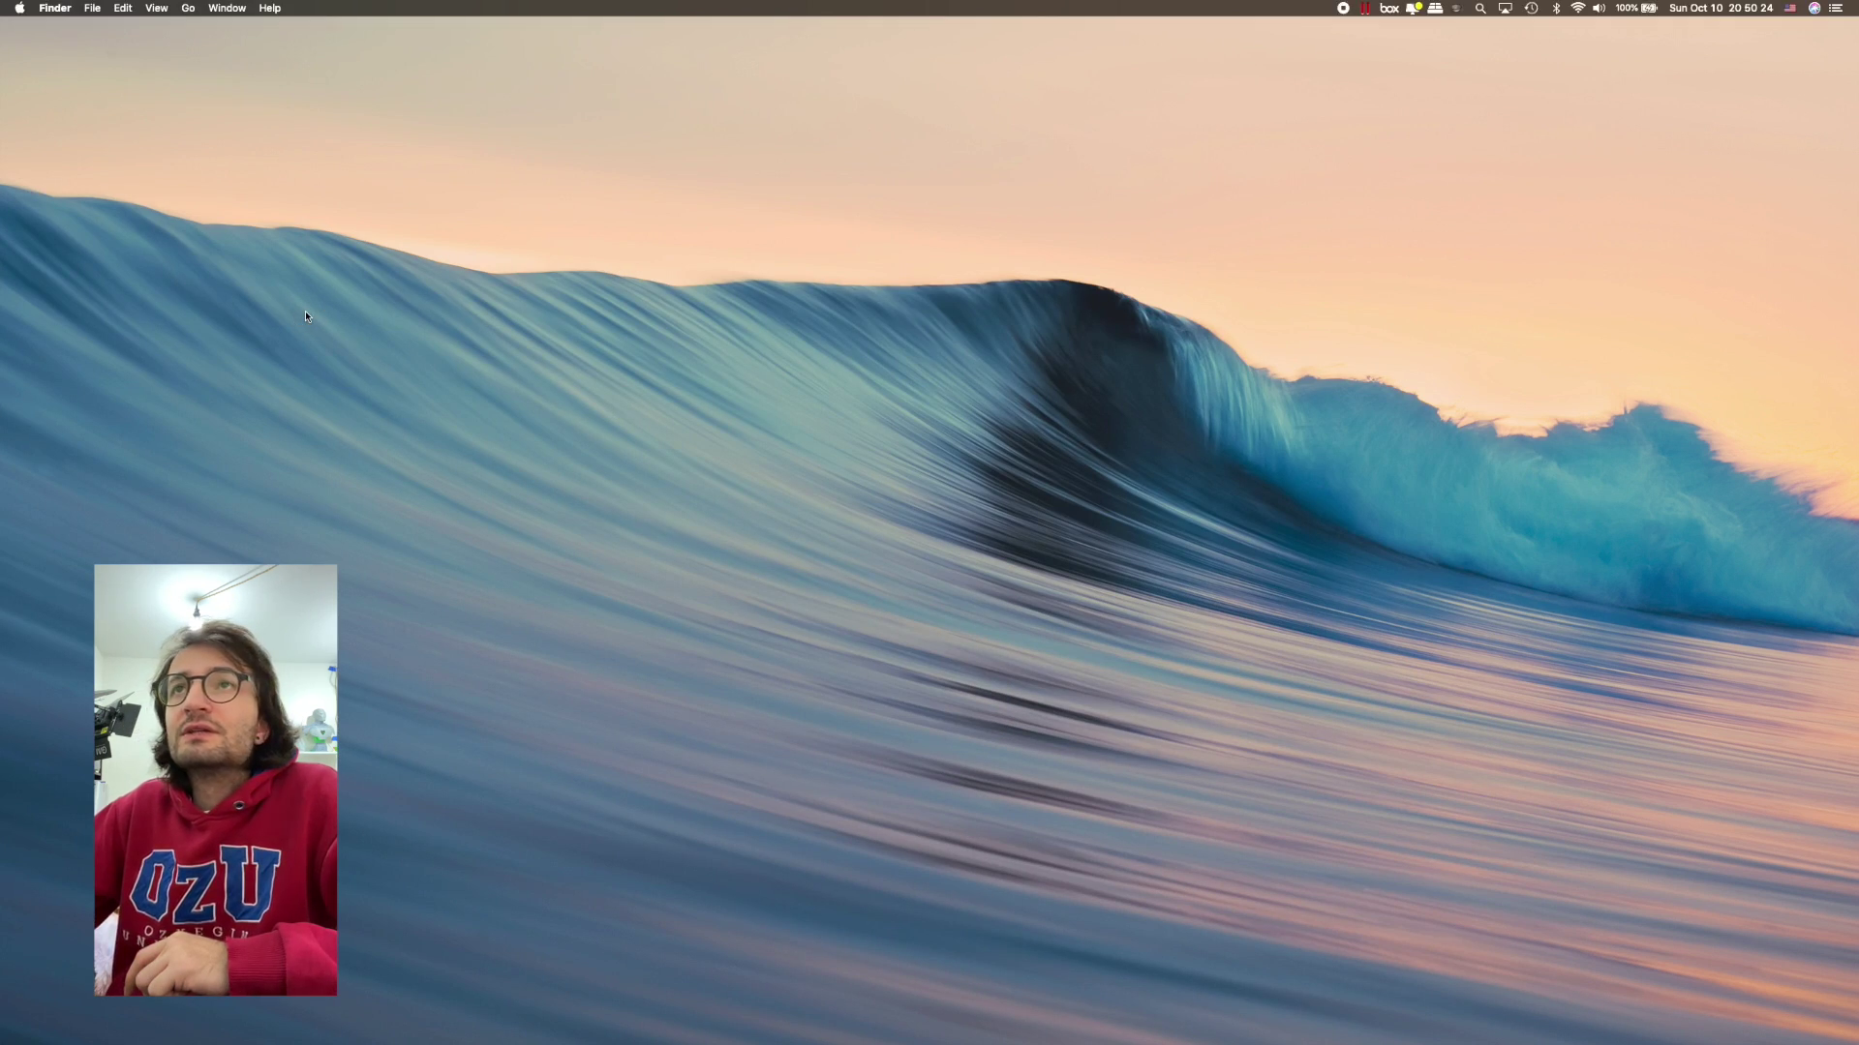
key("ctrl+Left")
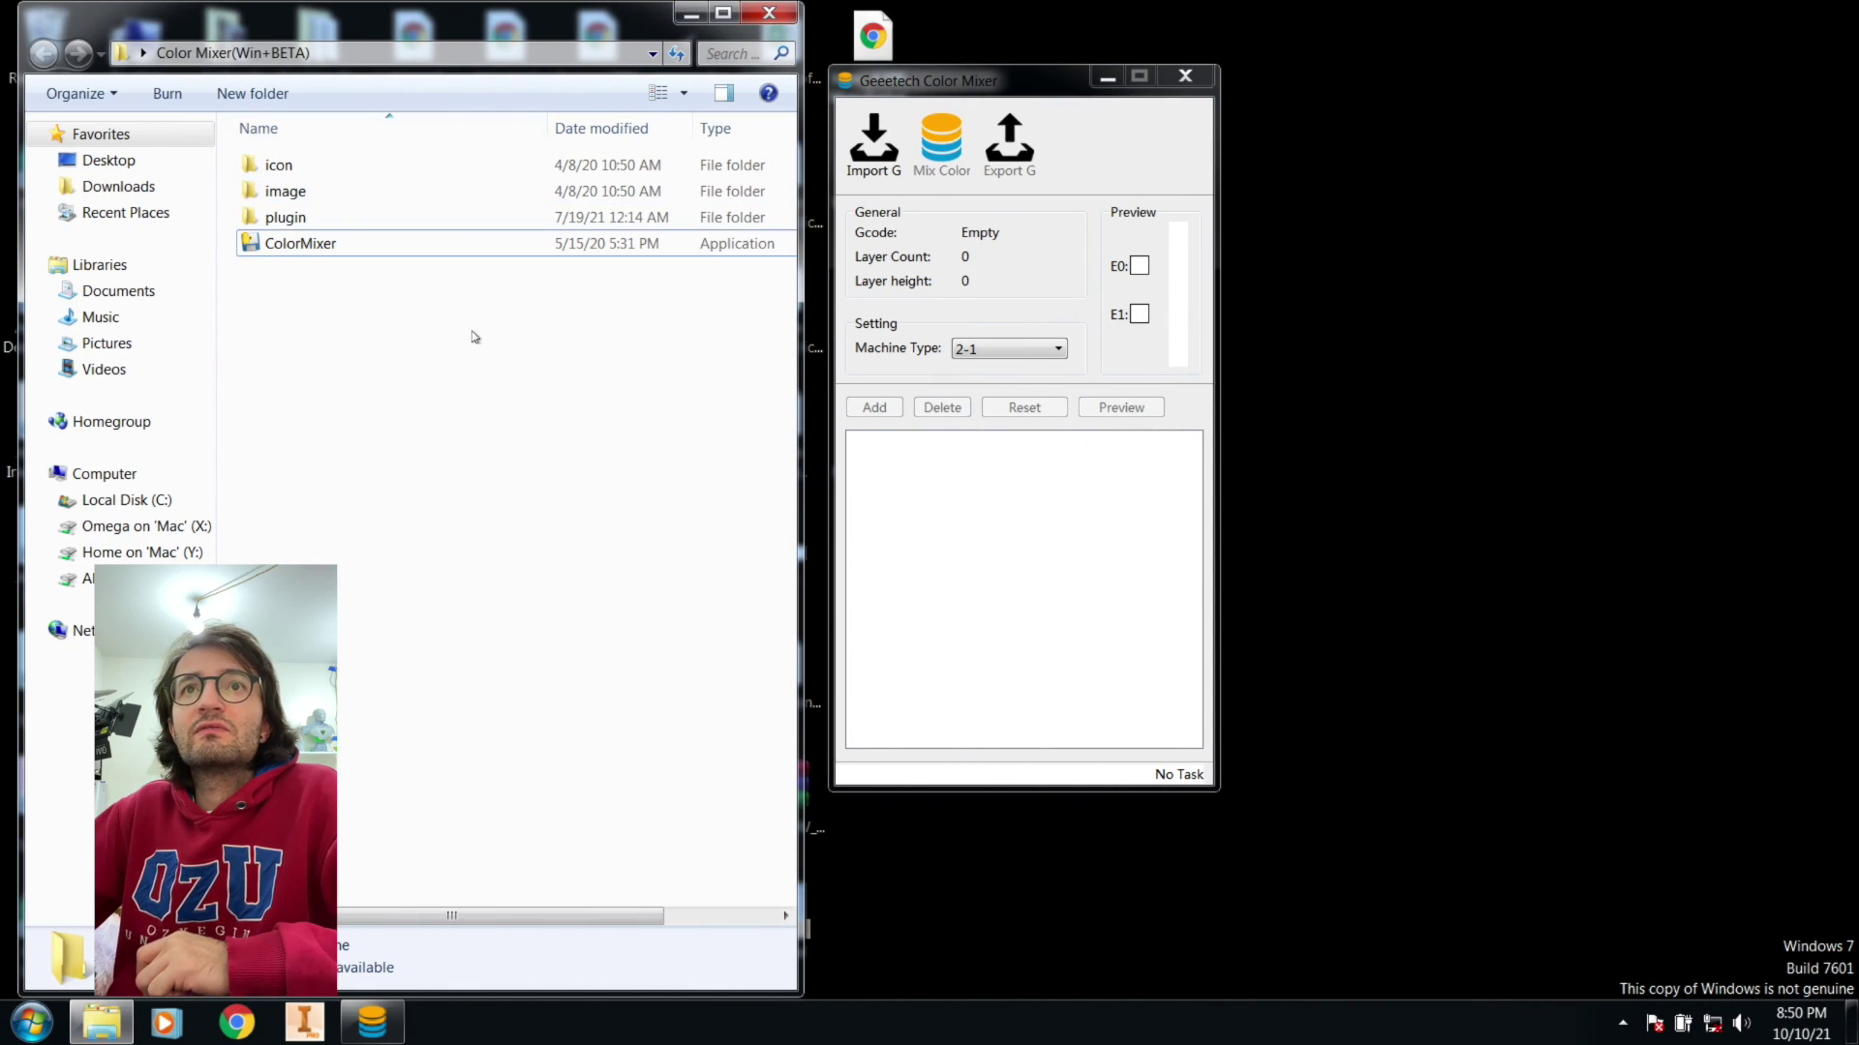
left_click(333, 242)
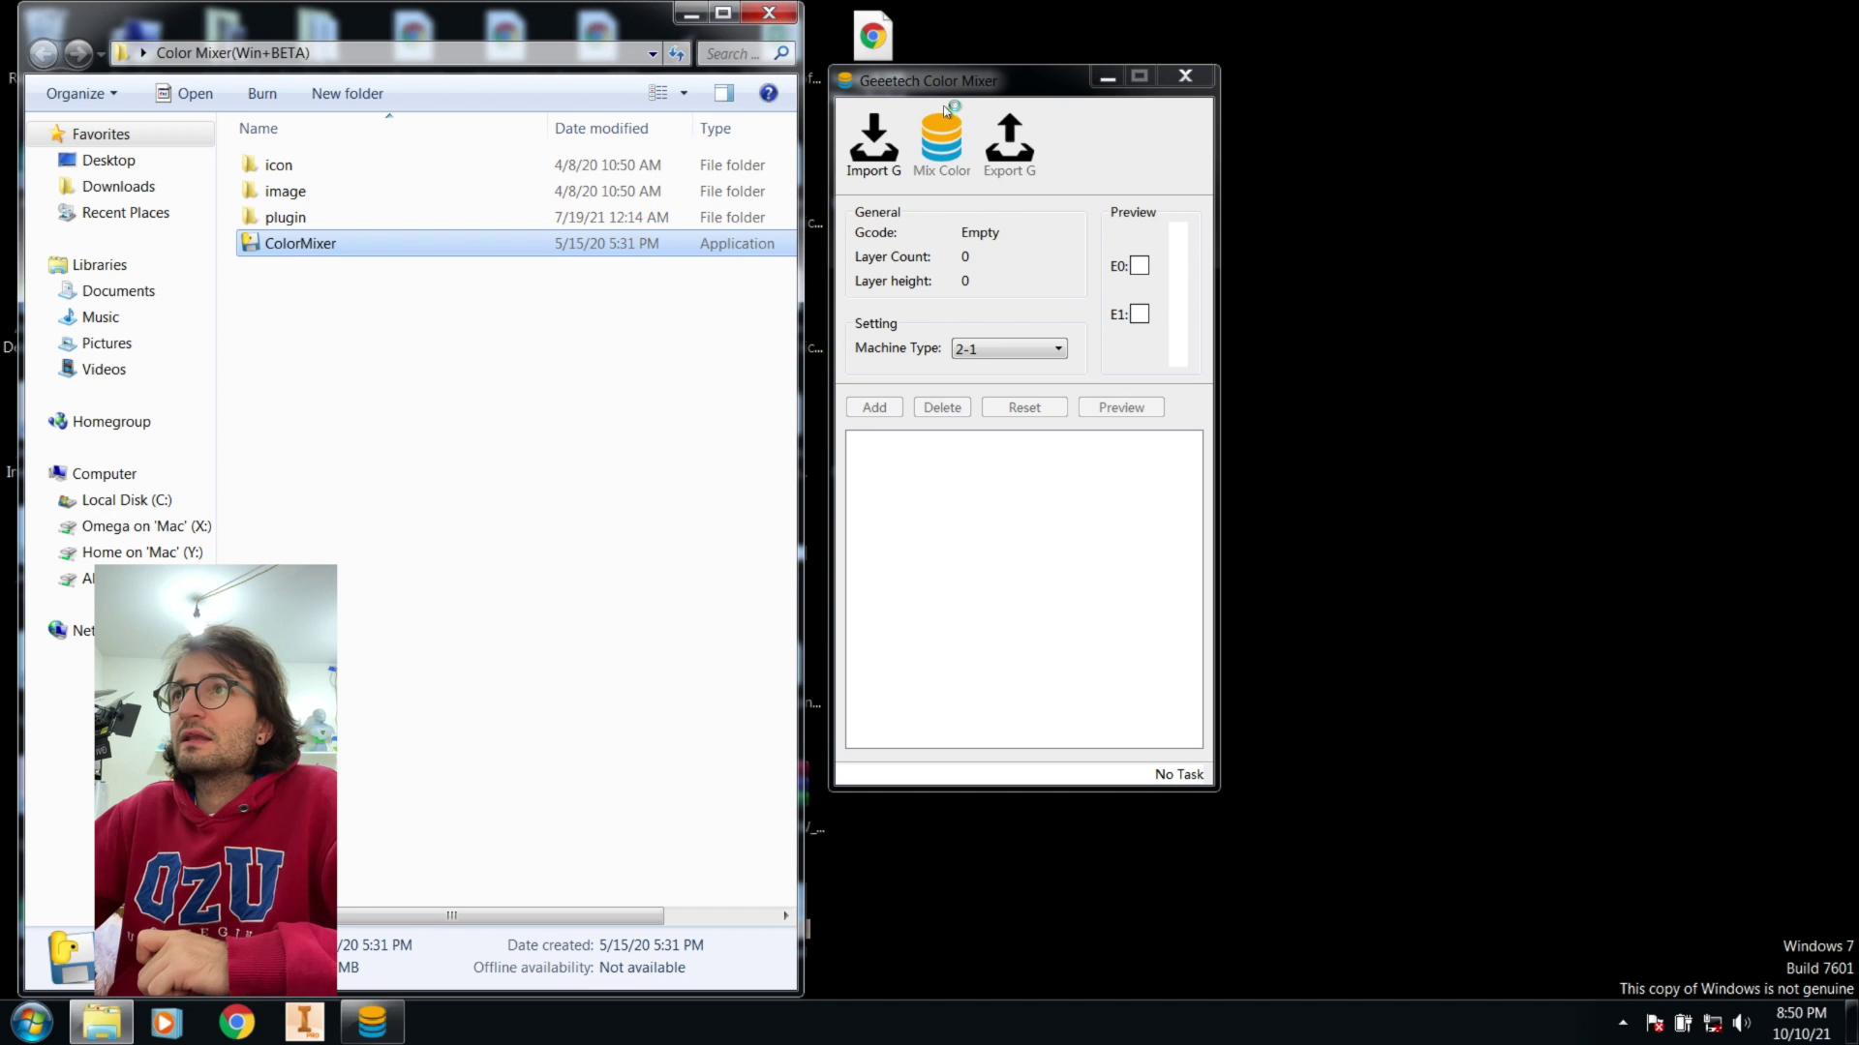
left_click_drag(958, 88, 1201, 187)
left_click(1448, 174)
left_click_drag(962, 130, 1082, 125)
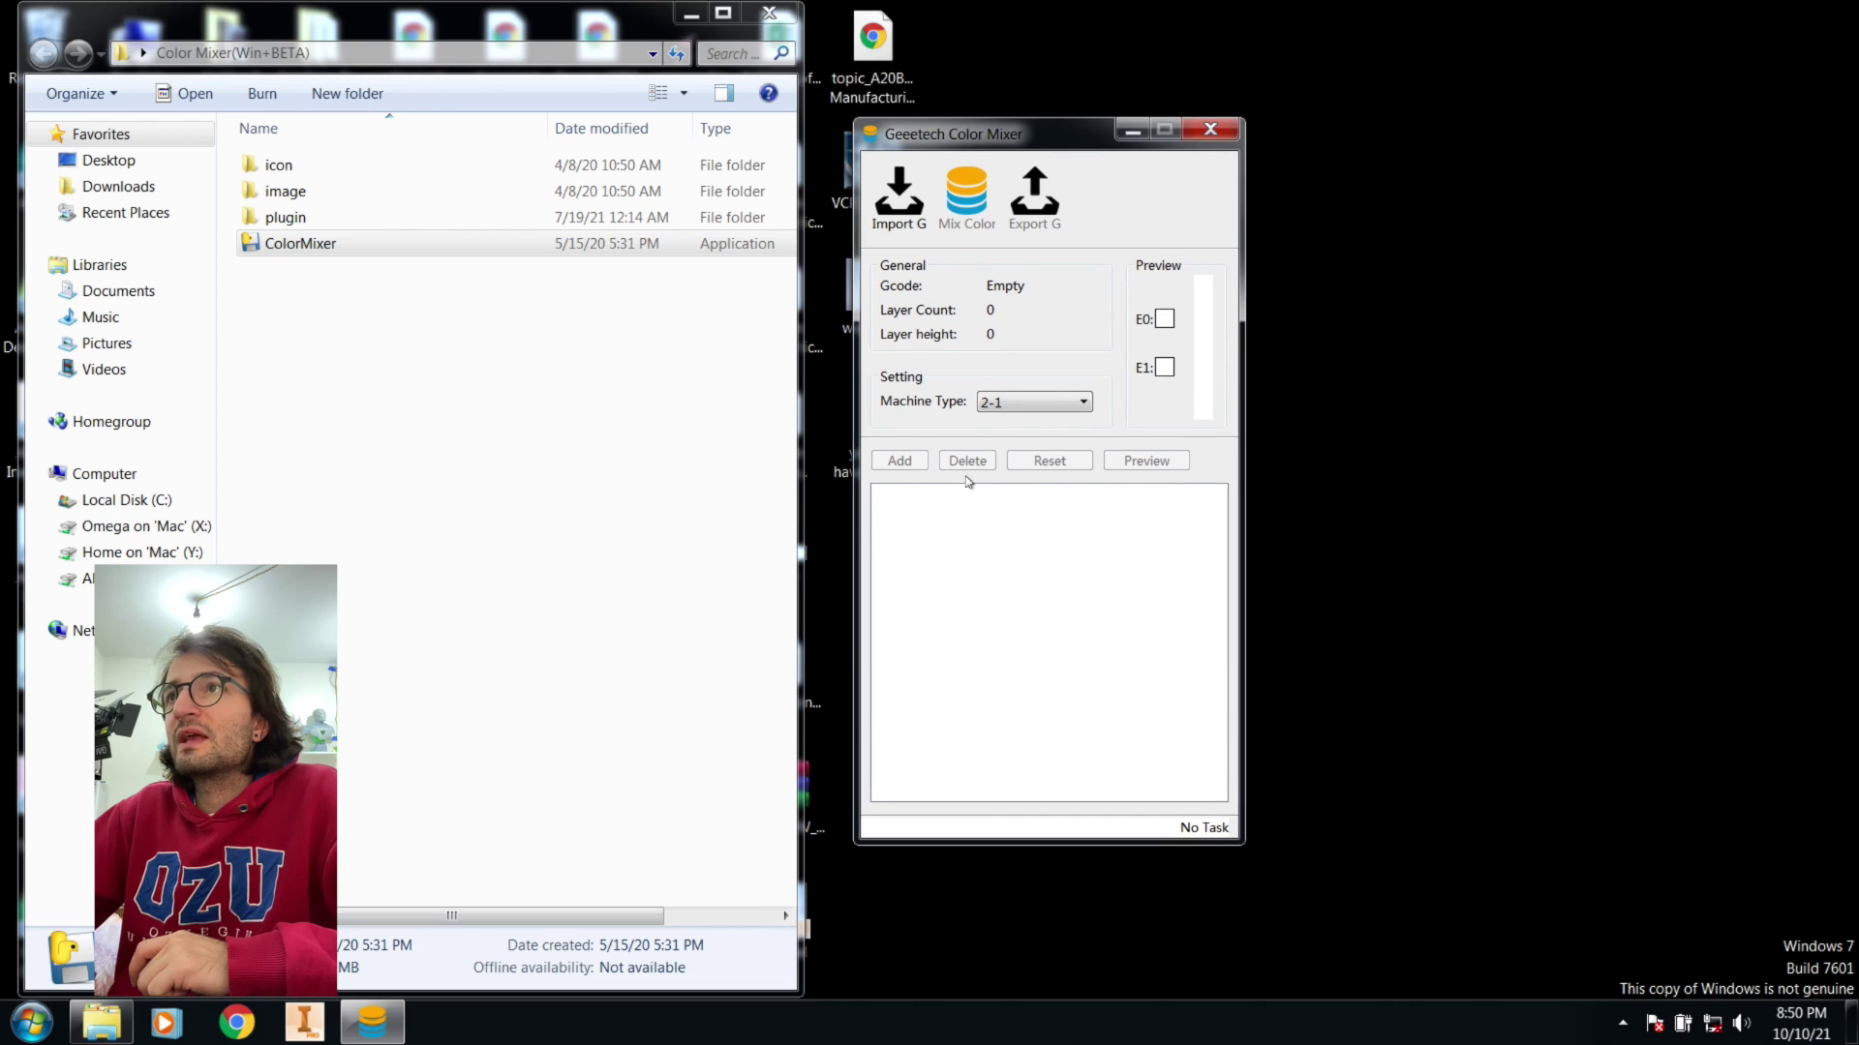
- Import the GA_Giroid_vase G-code from the Desktop into Geeetech Color Mixer
left_click(887, 219)
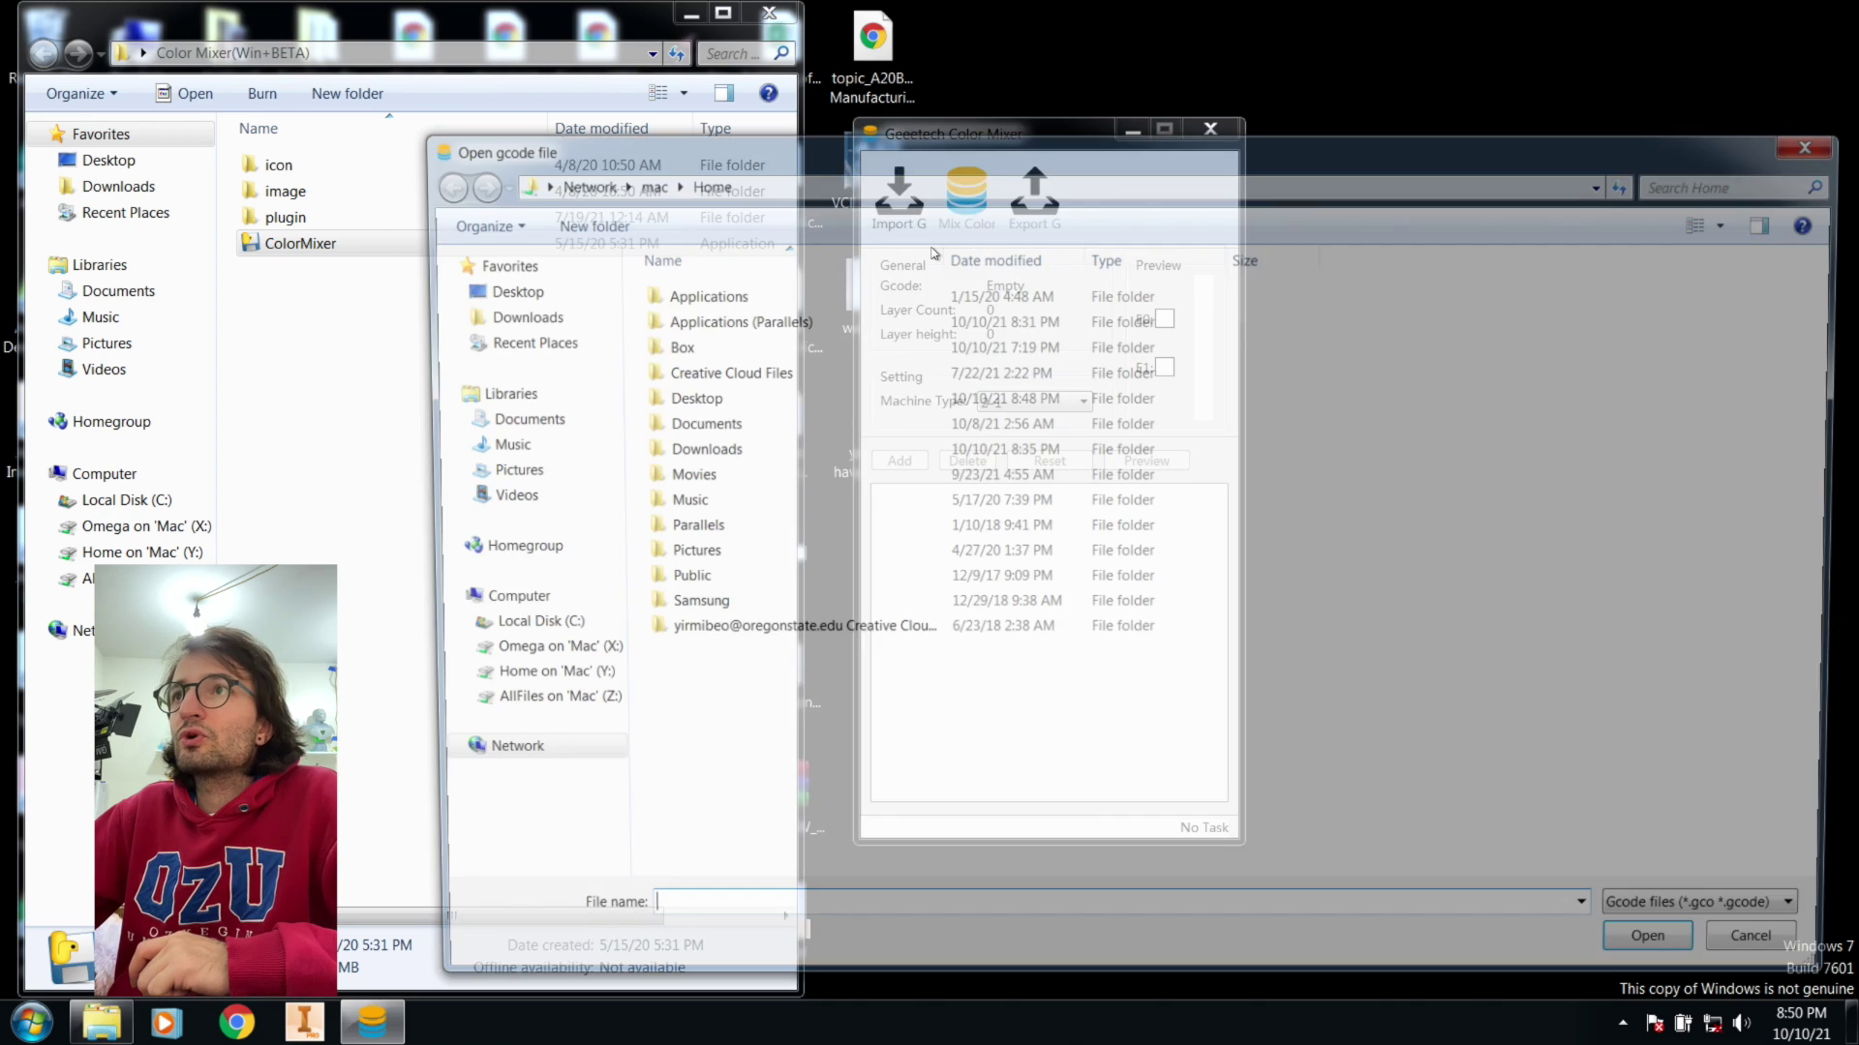
left_click(498, 288)
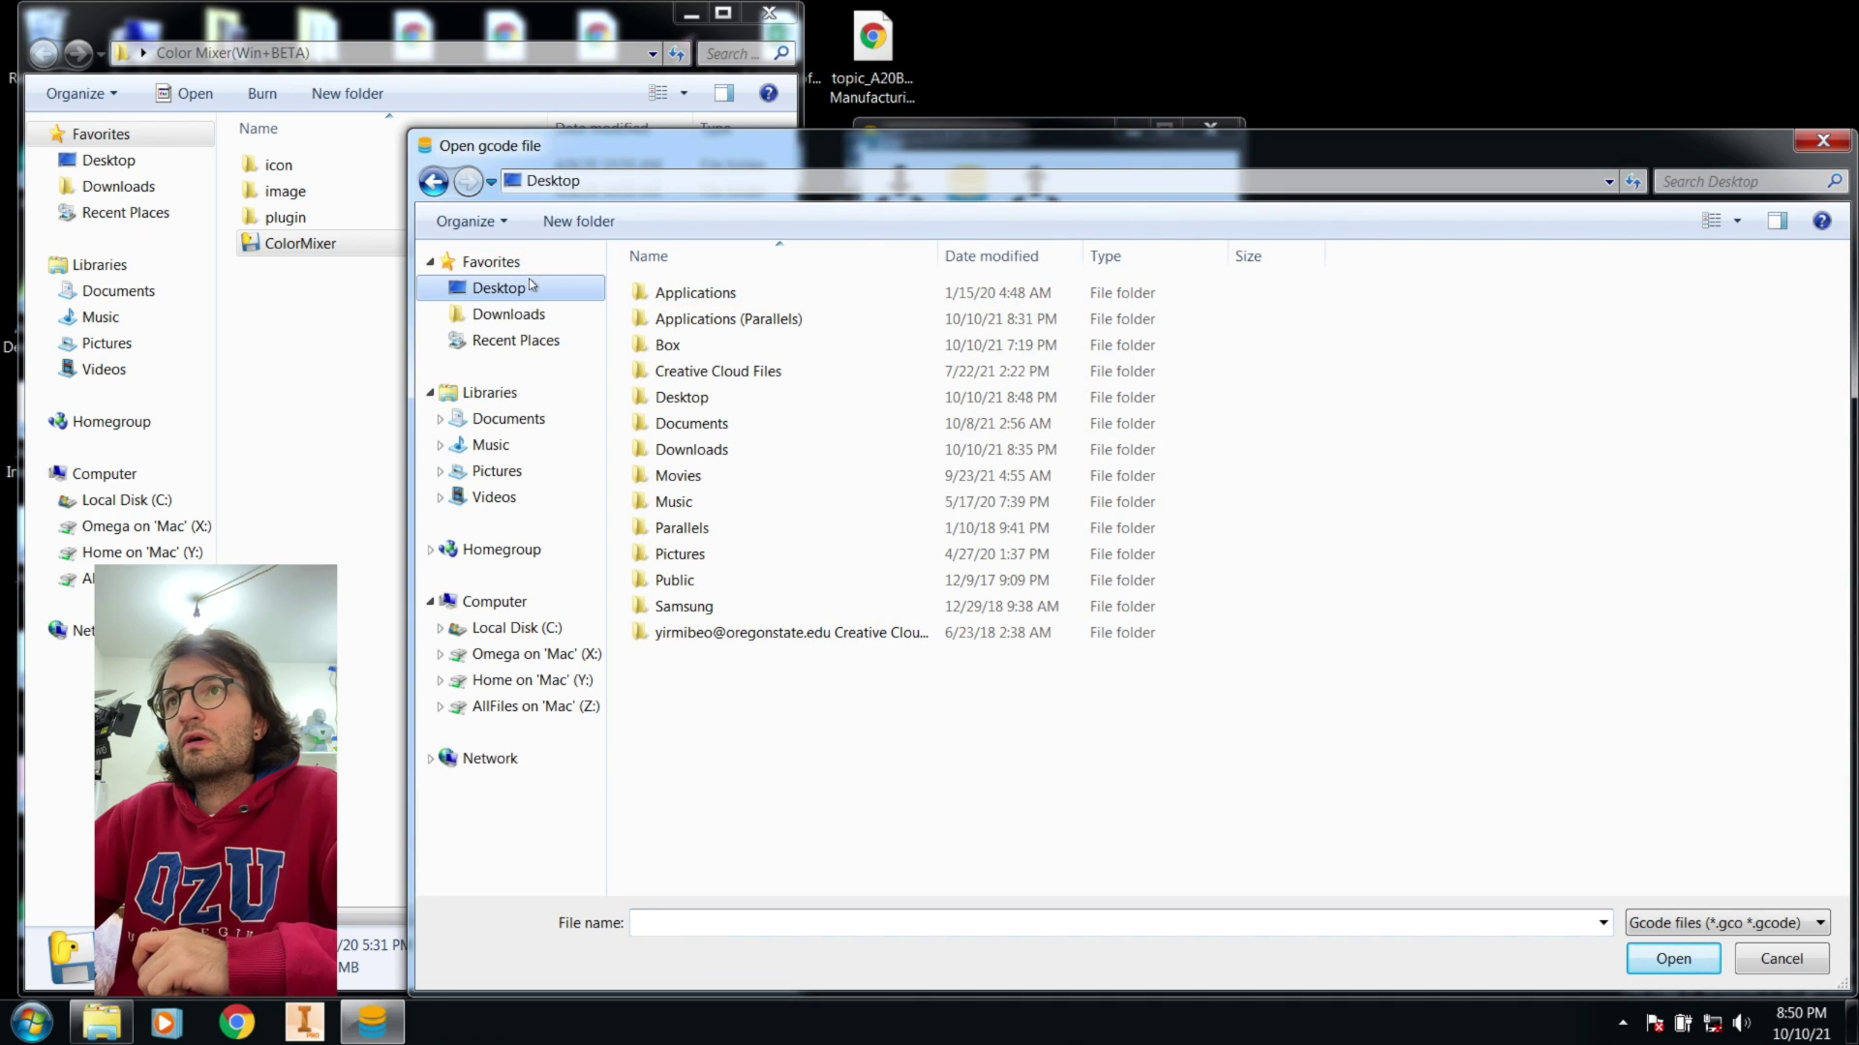
double_click(1024, 775)
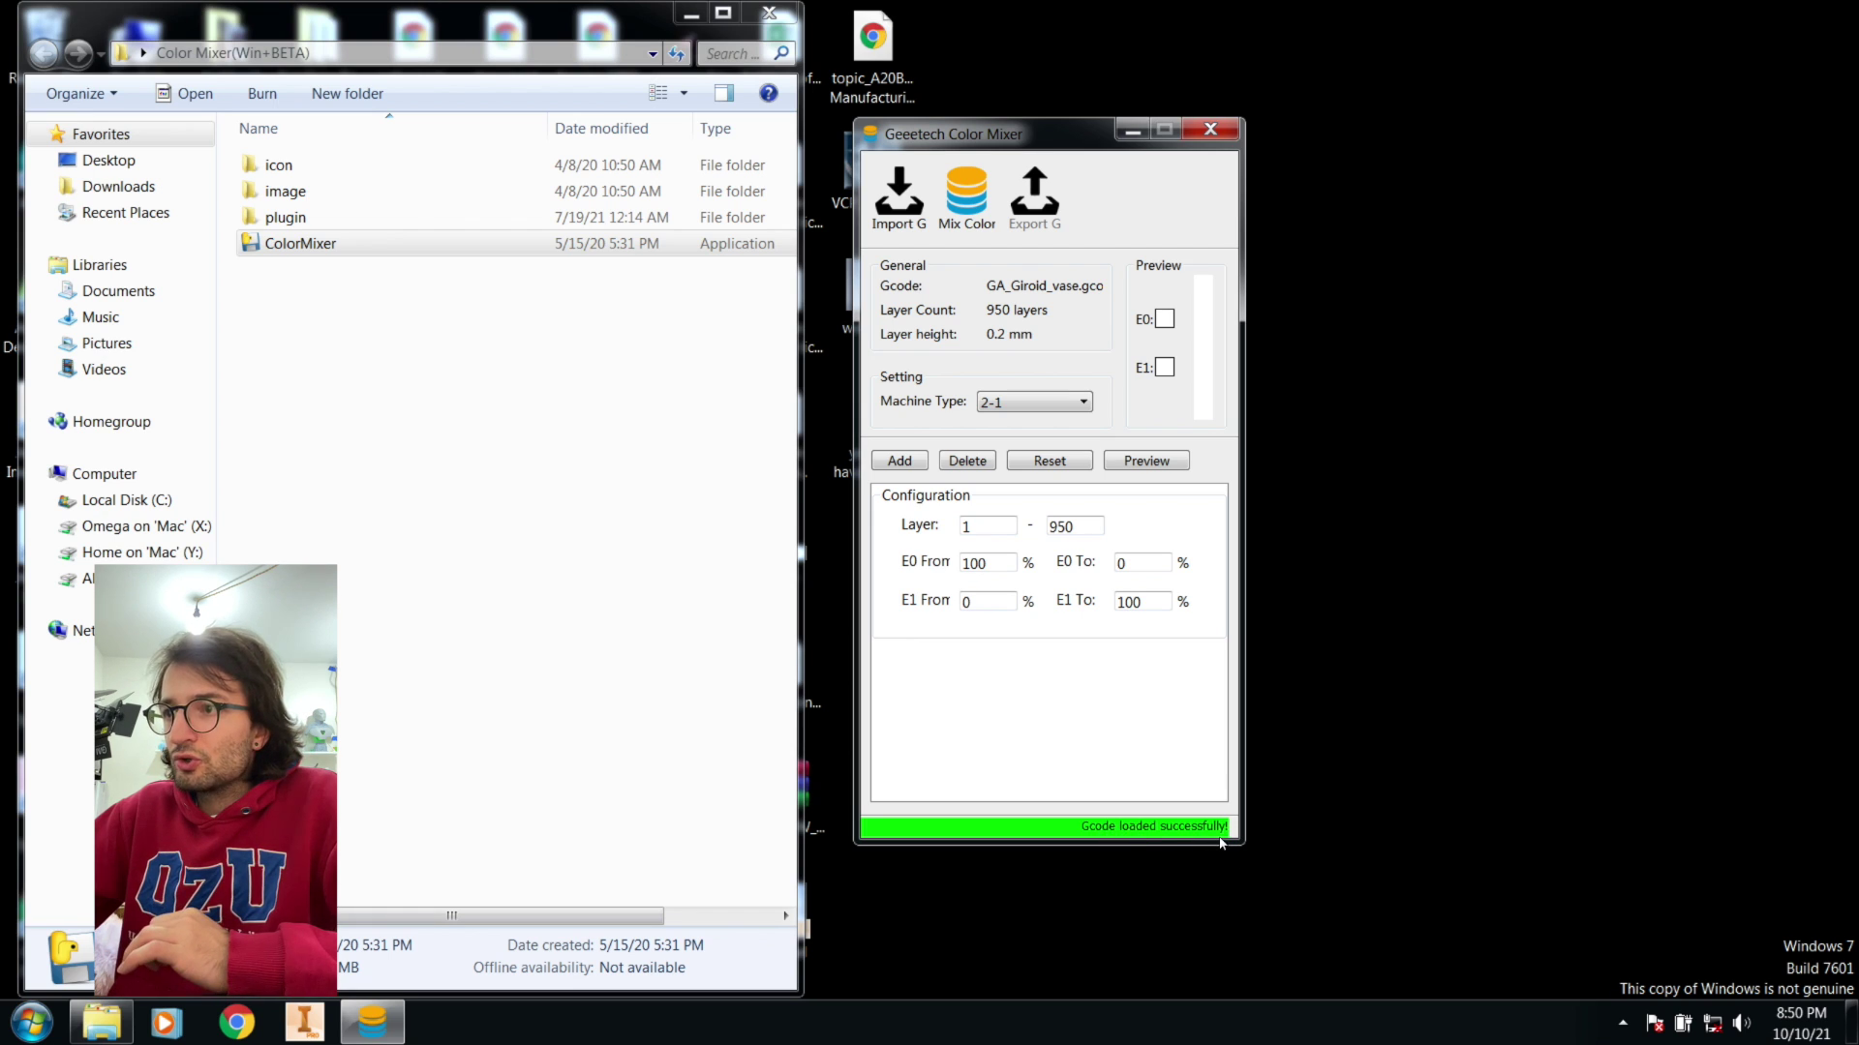
left_click_drag(1037, 137, 1033, 93)
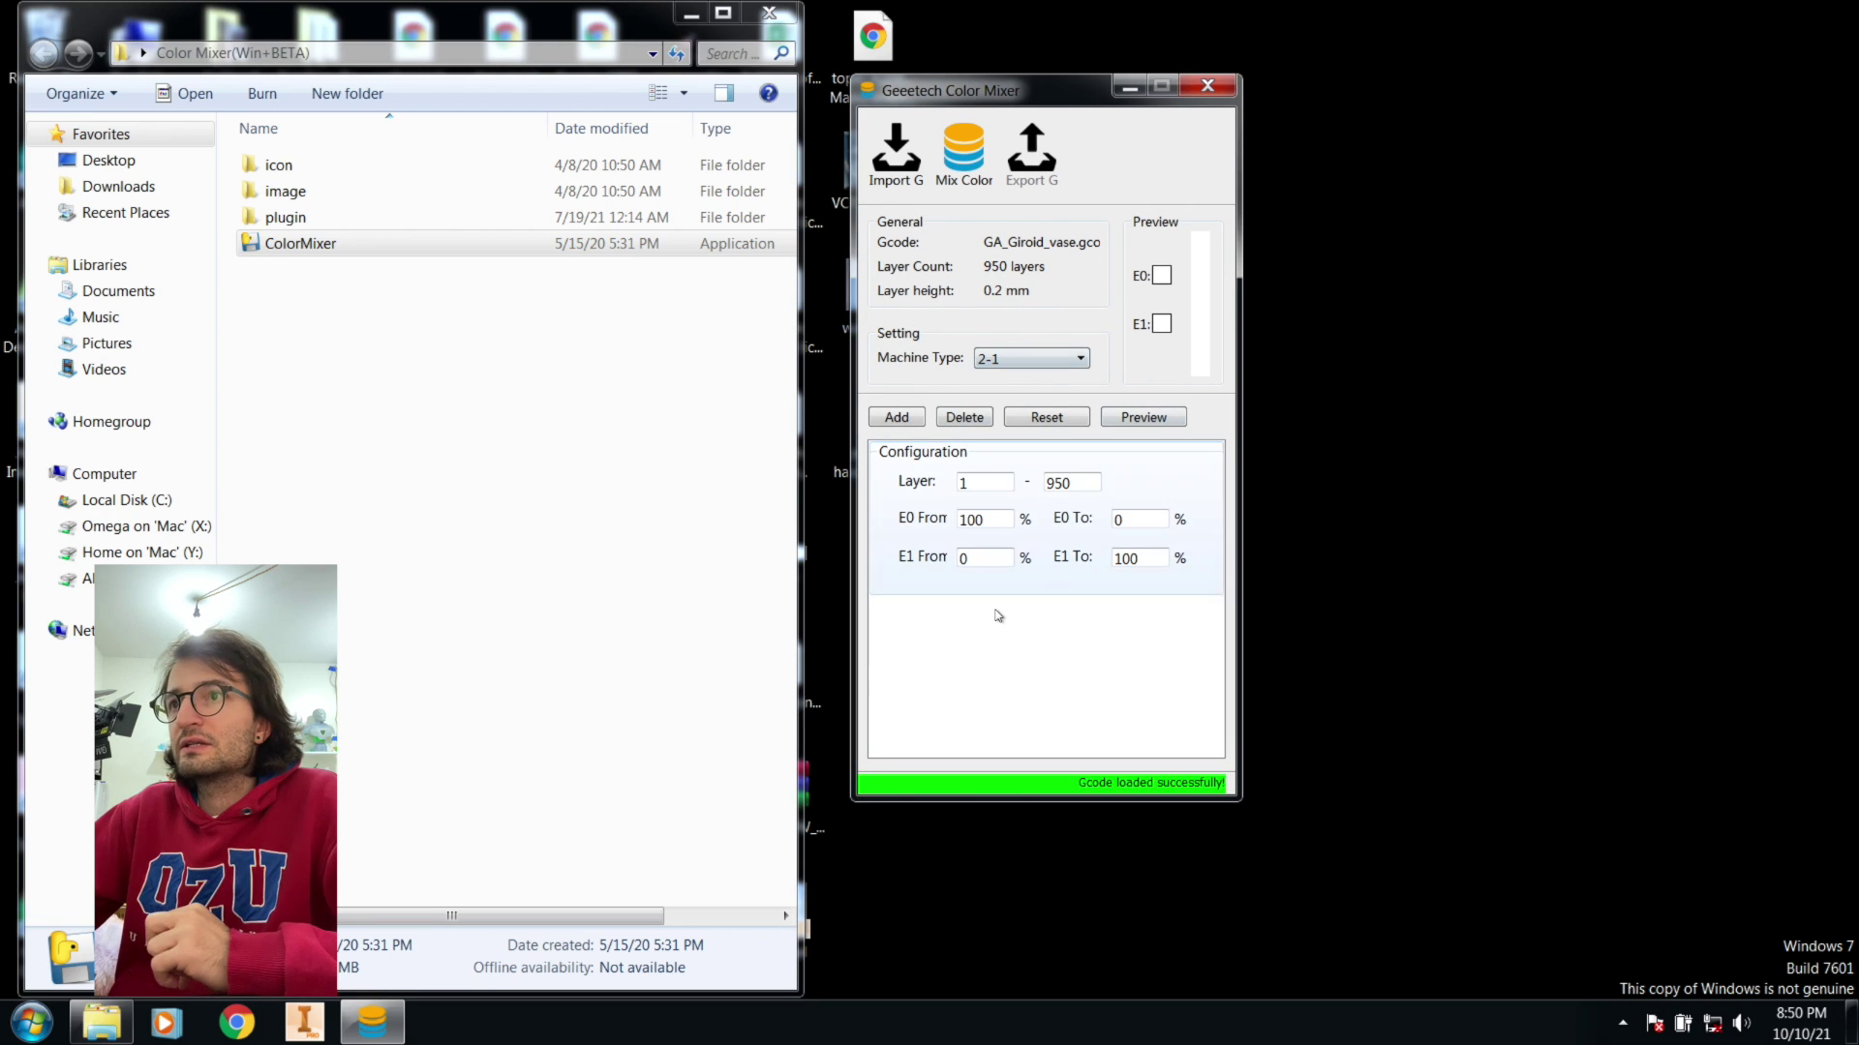
- Set the E0 preview color to yellow with RGB 255, 238, 0
left_click(1161, 278)
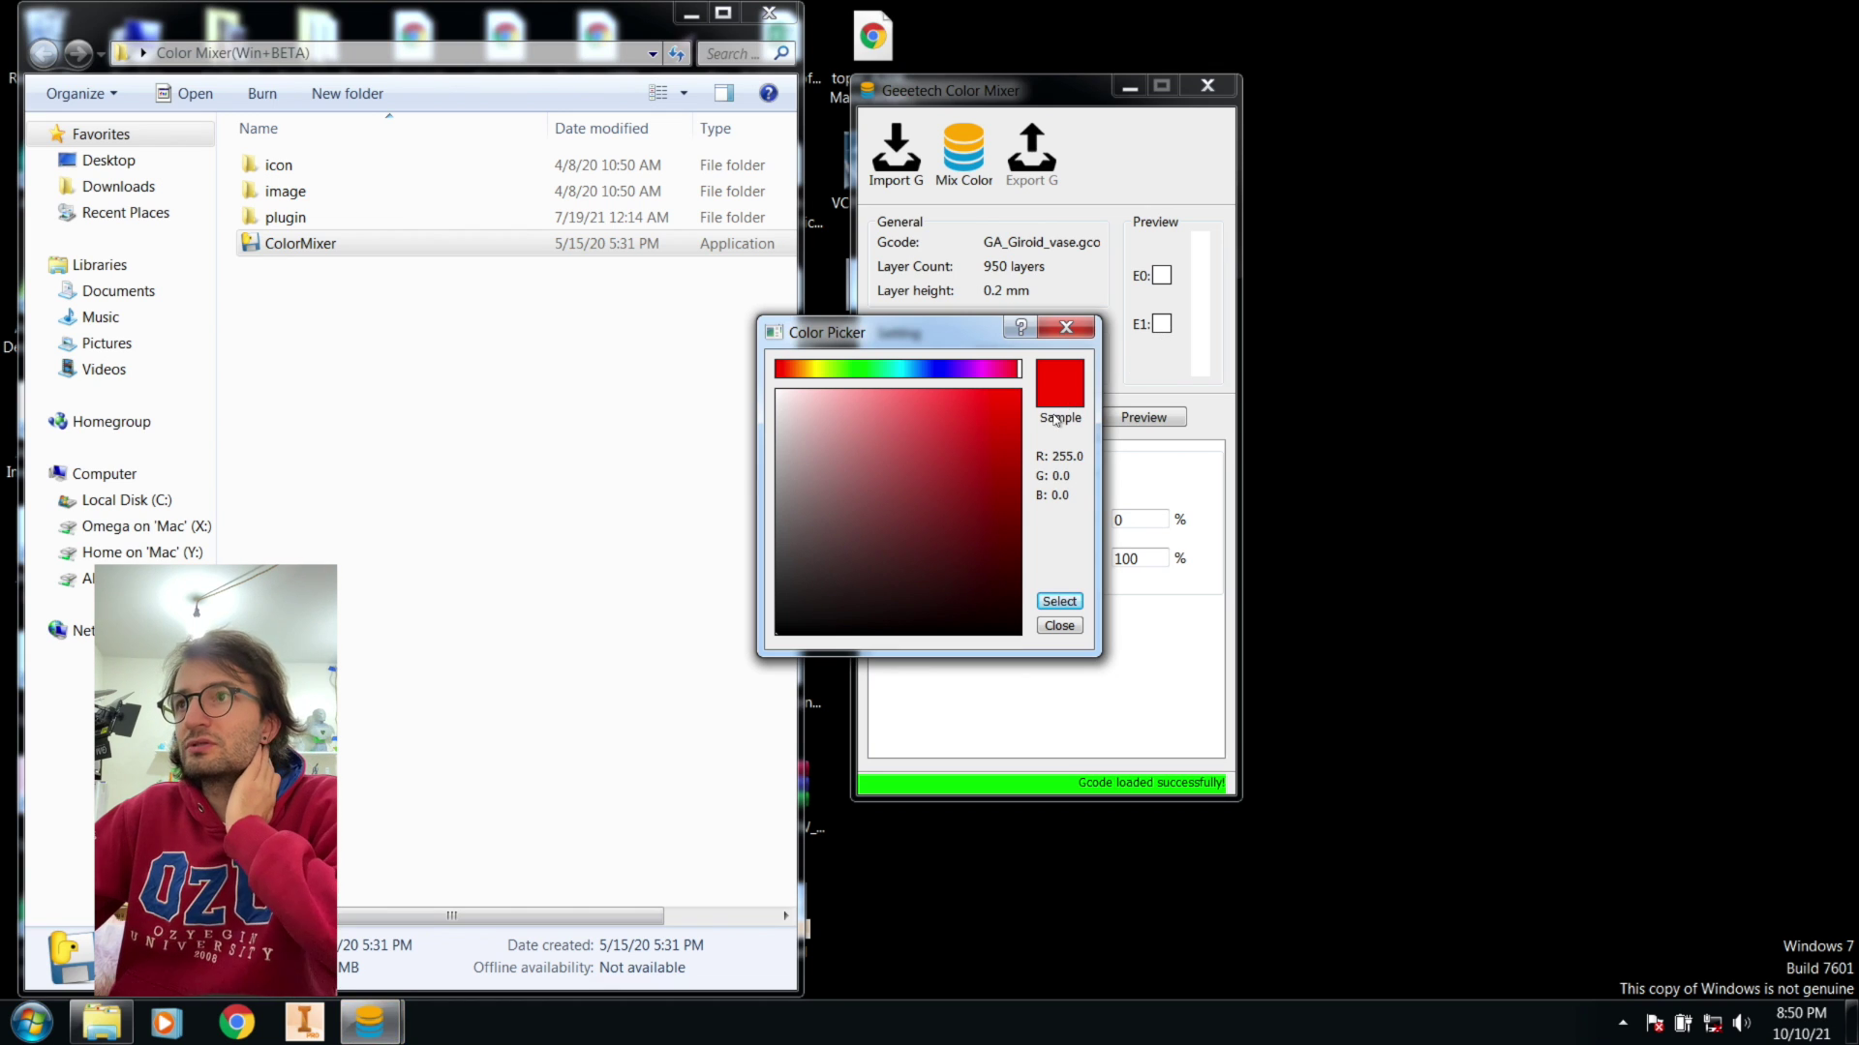
left_click(821, 367)
left_click(1062, 377)
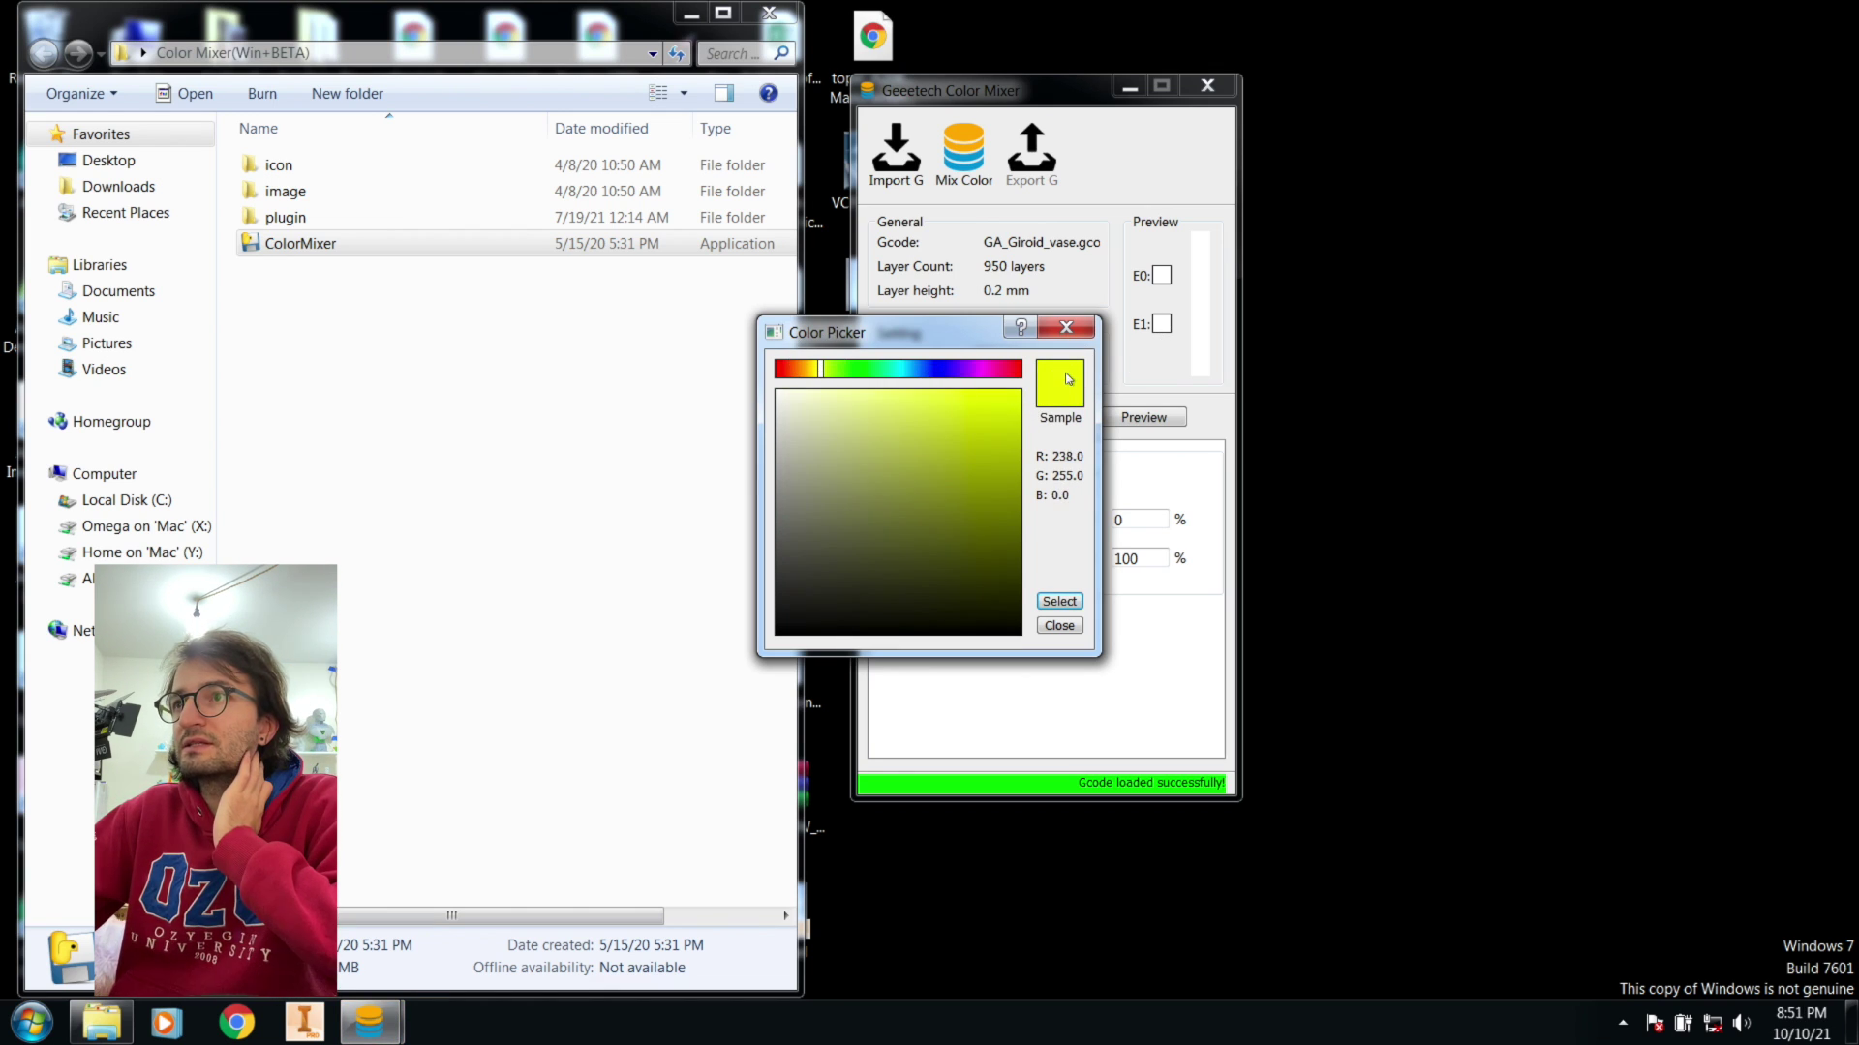
left_click(817, 369)
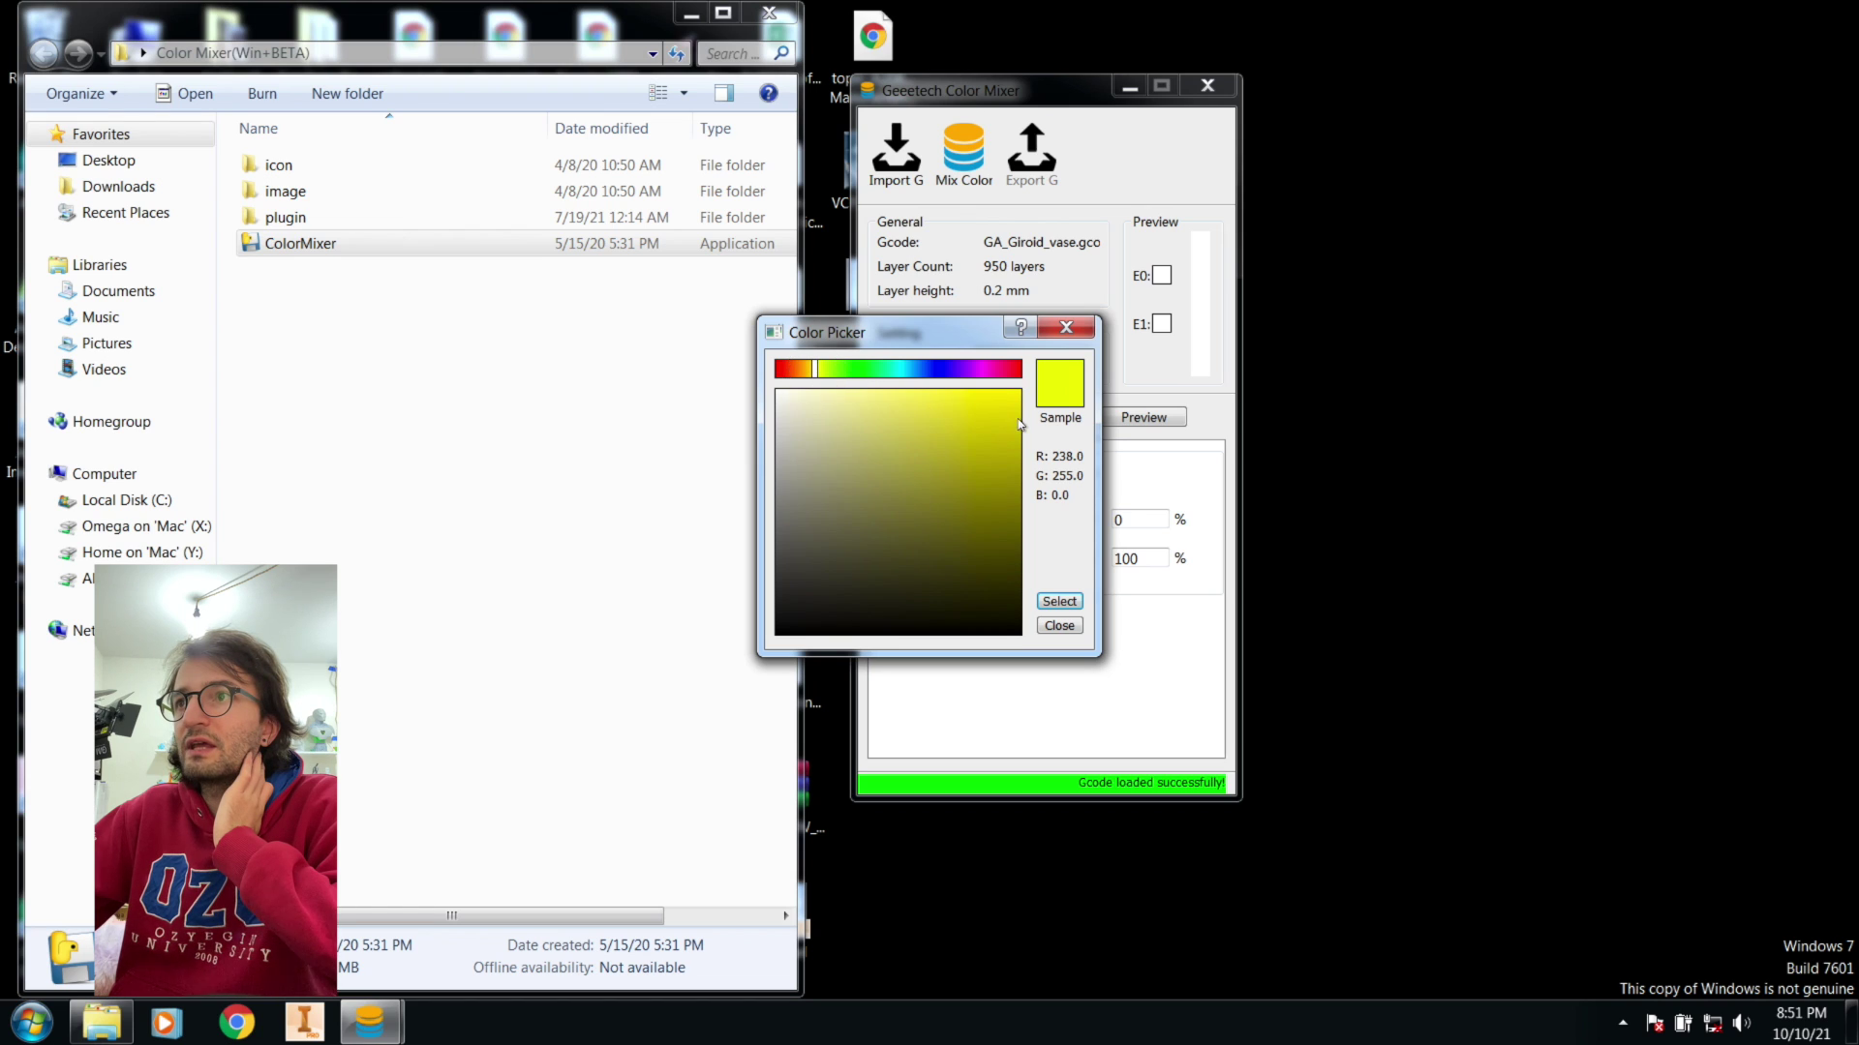
left_click_drag(1010, 404, 1031, 387)
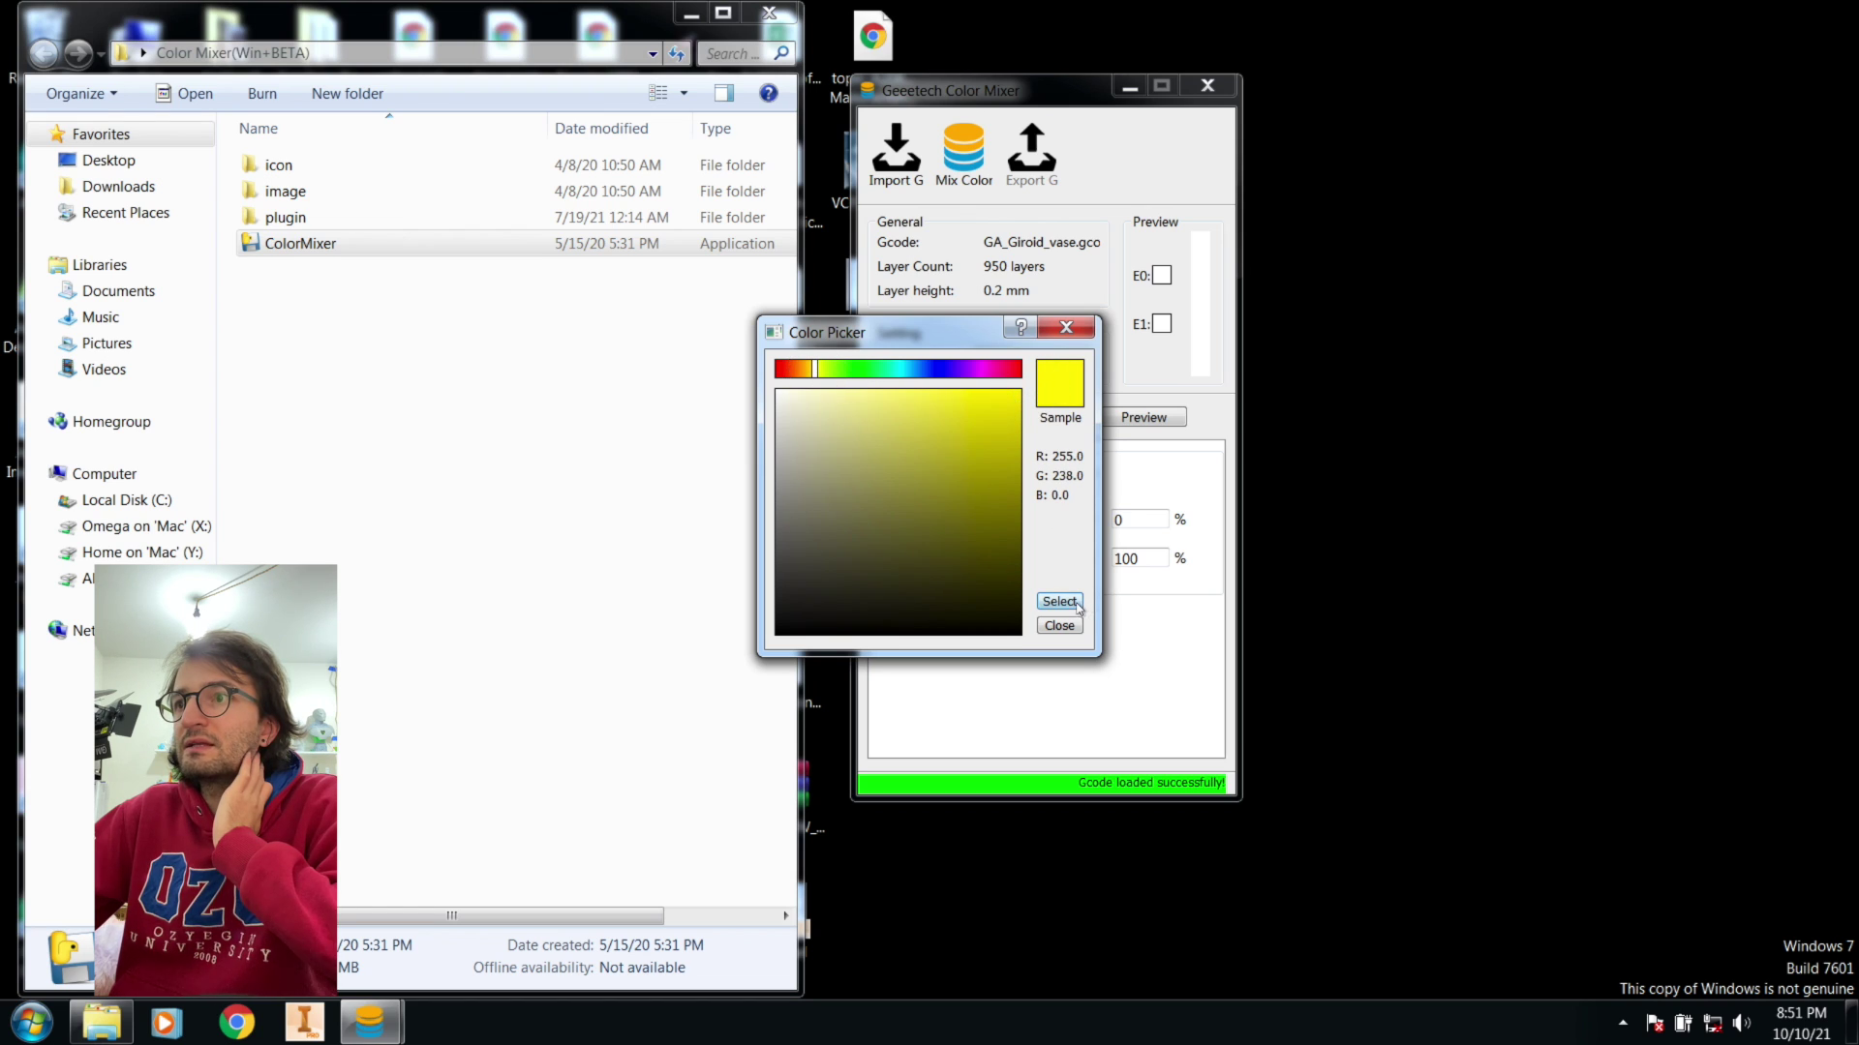
left_click(1059, 601)
- Set the E1 preview color to red with RGB 255, 3, 3
left_click(1161, 323)
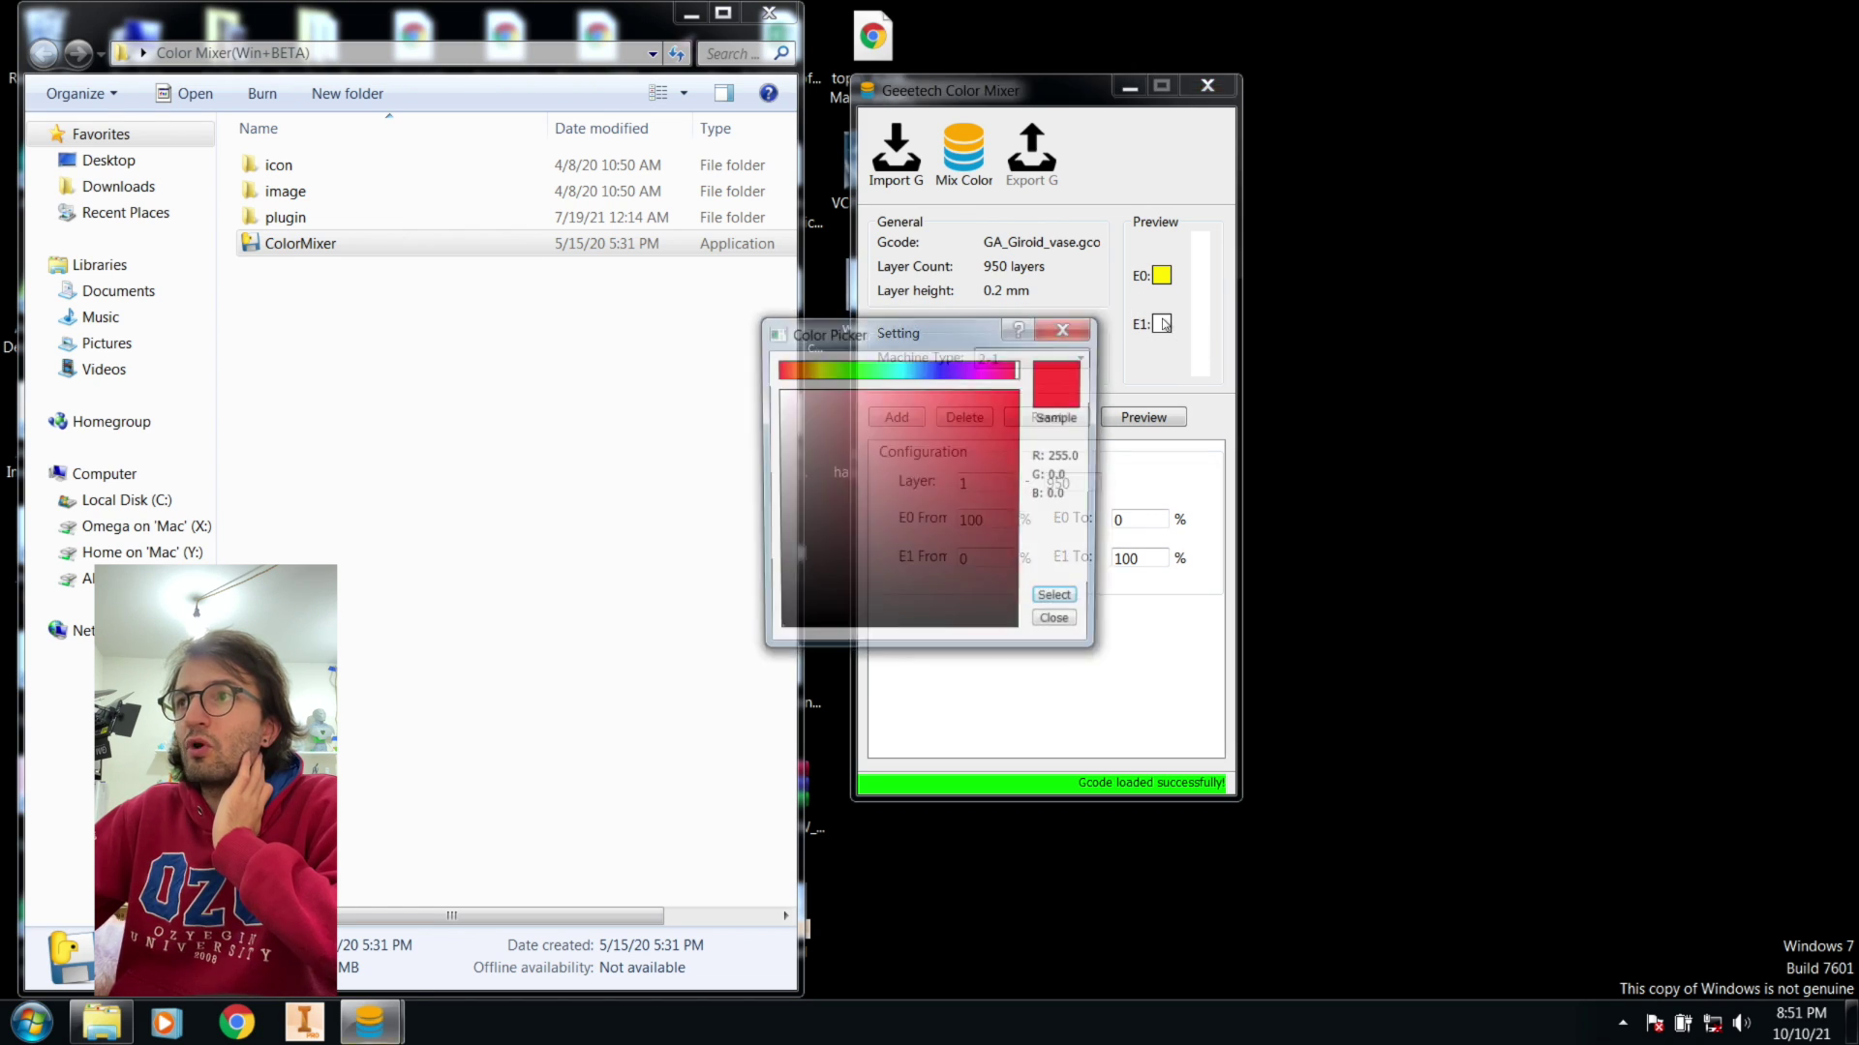
left_click(1022, 392)
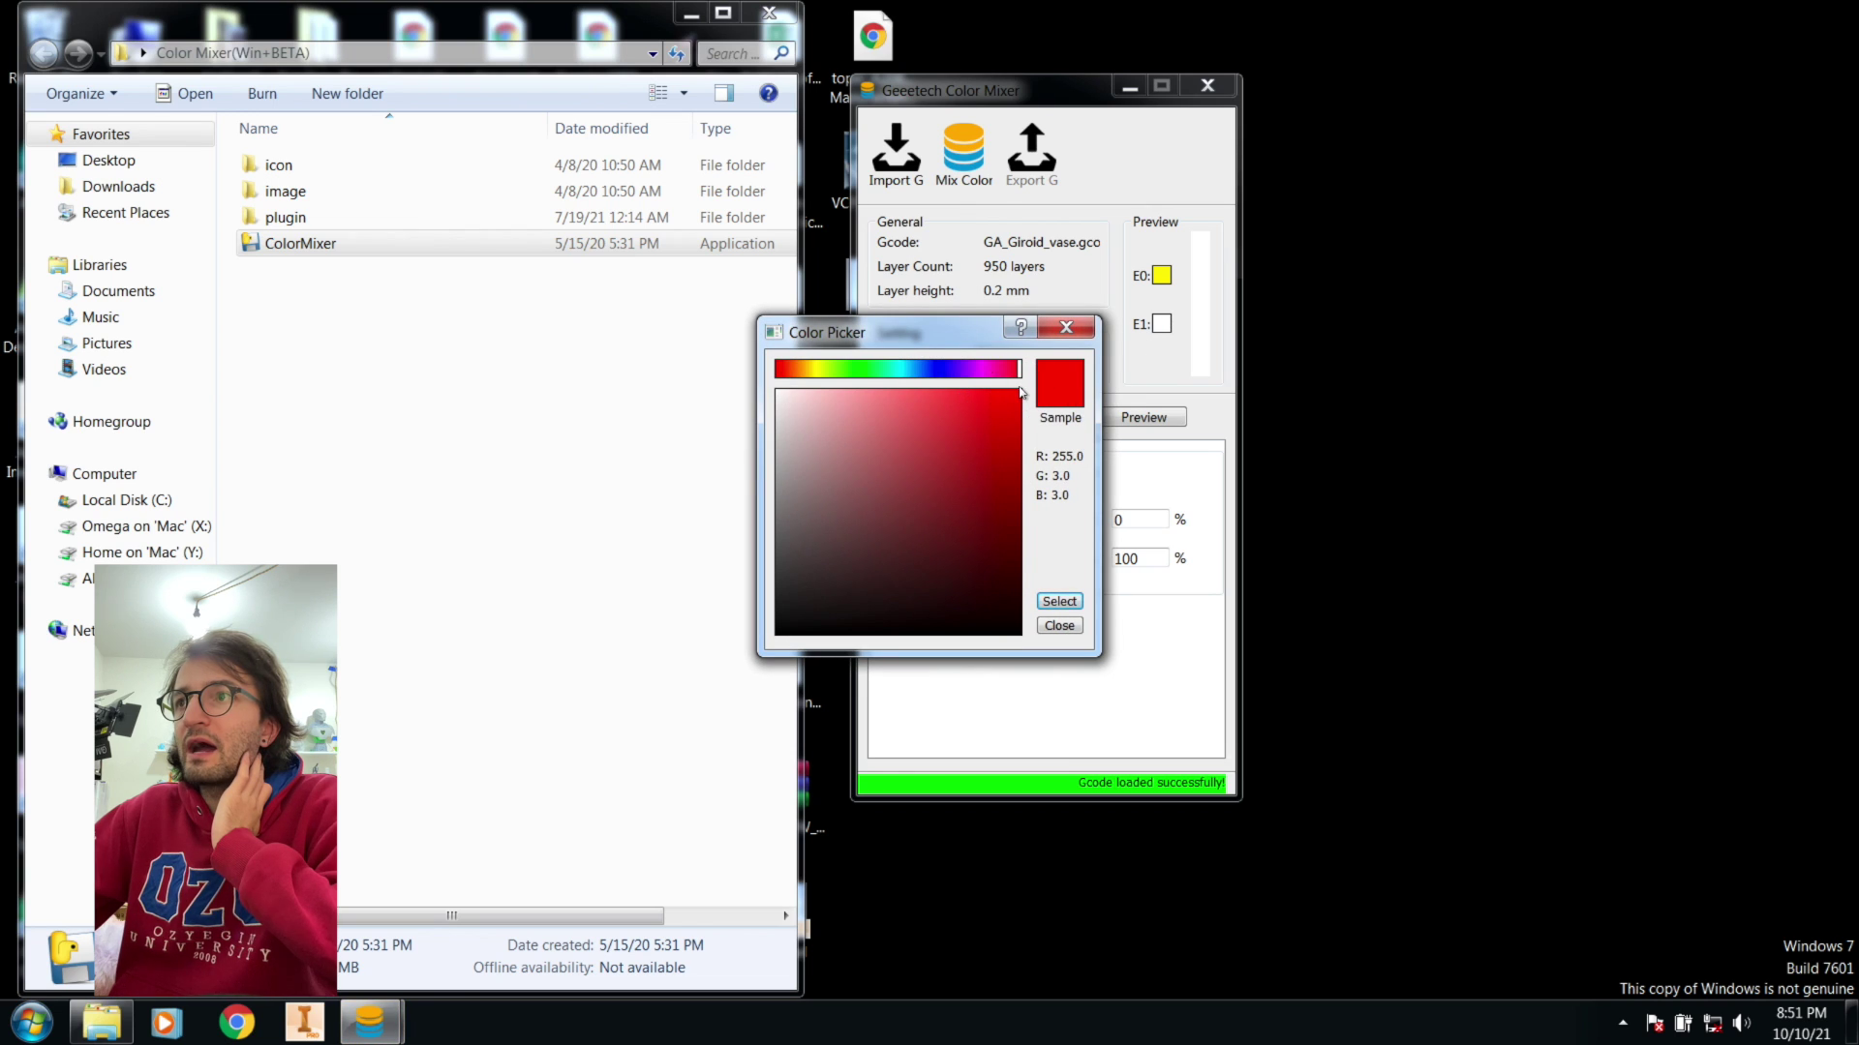
left_click(1049, 602)
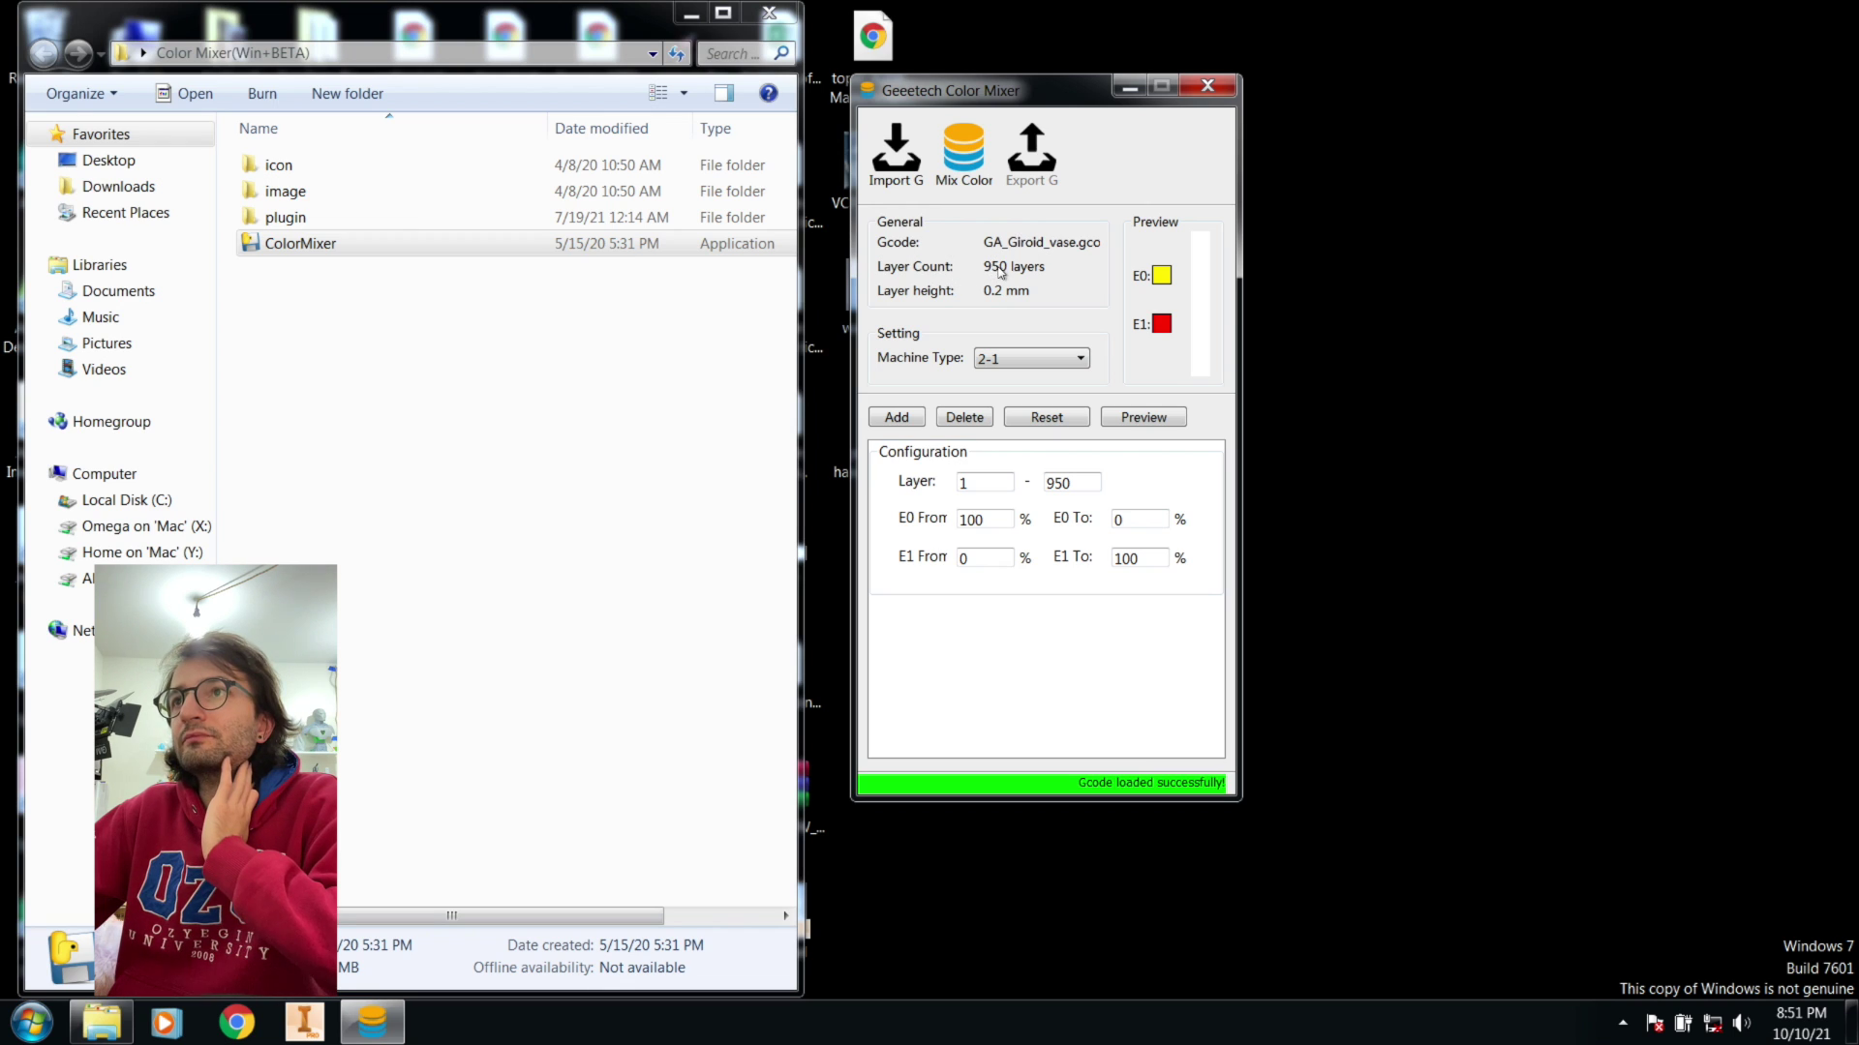
- Review the machine type options and choose 2-1
left_click(1008, 364)
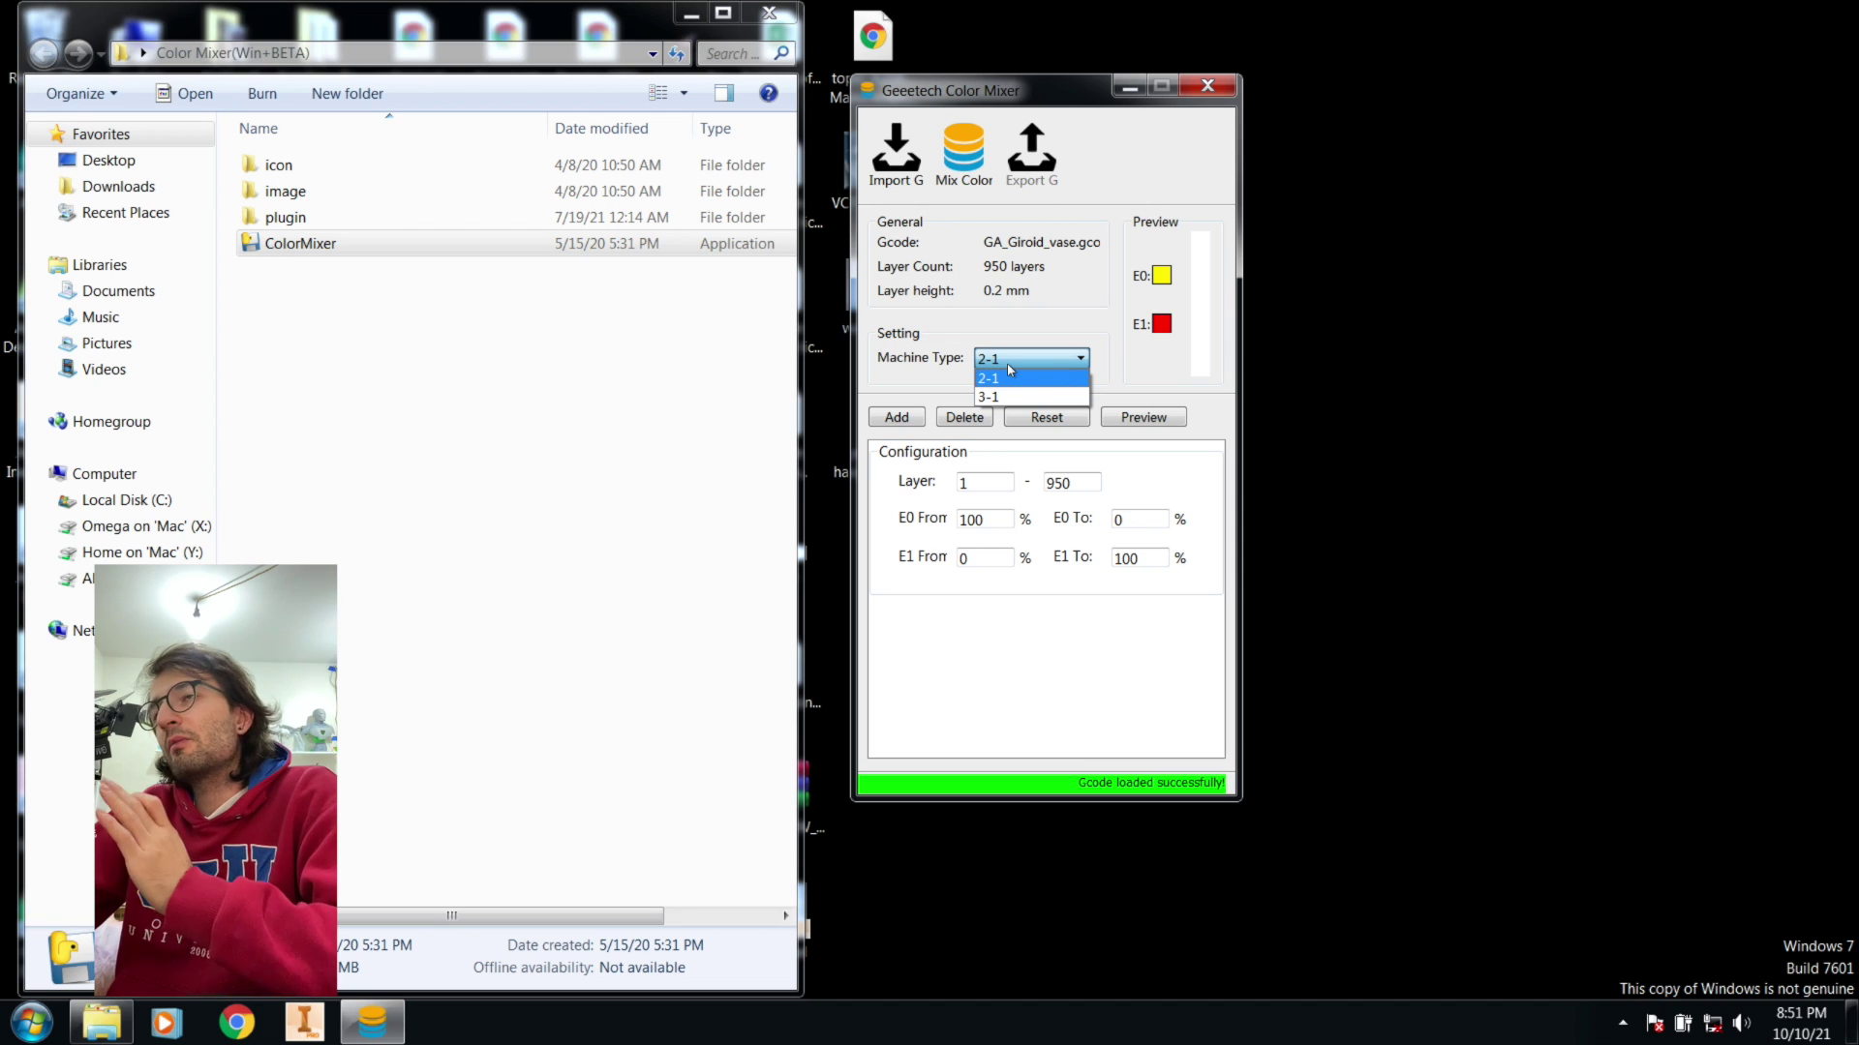
left_click(1008, 365)
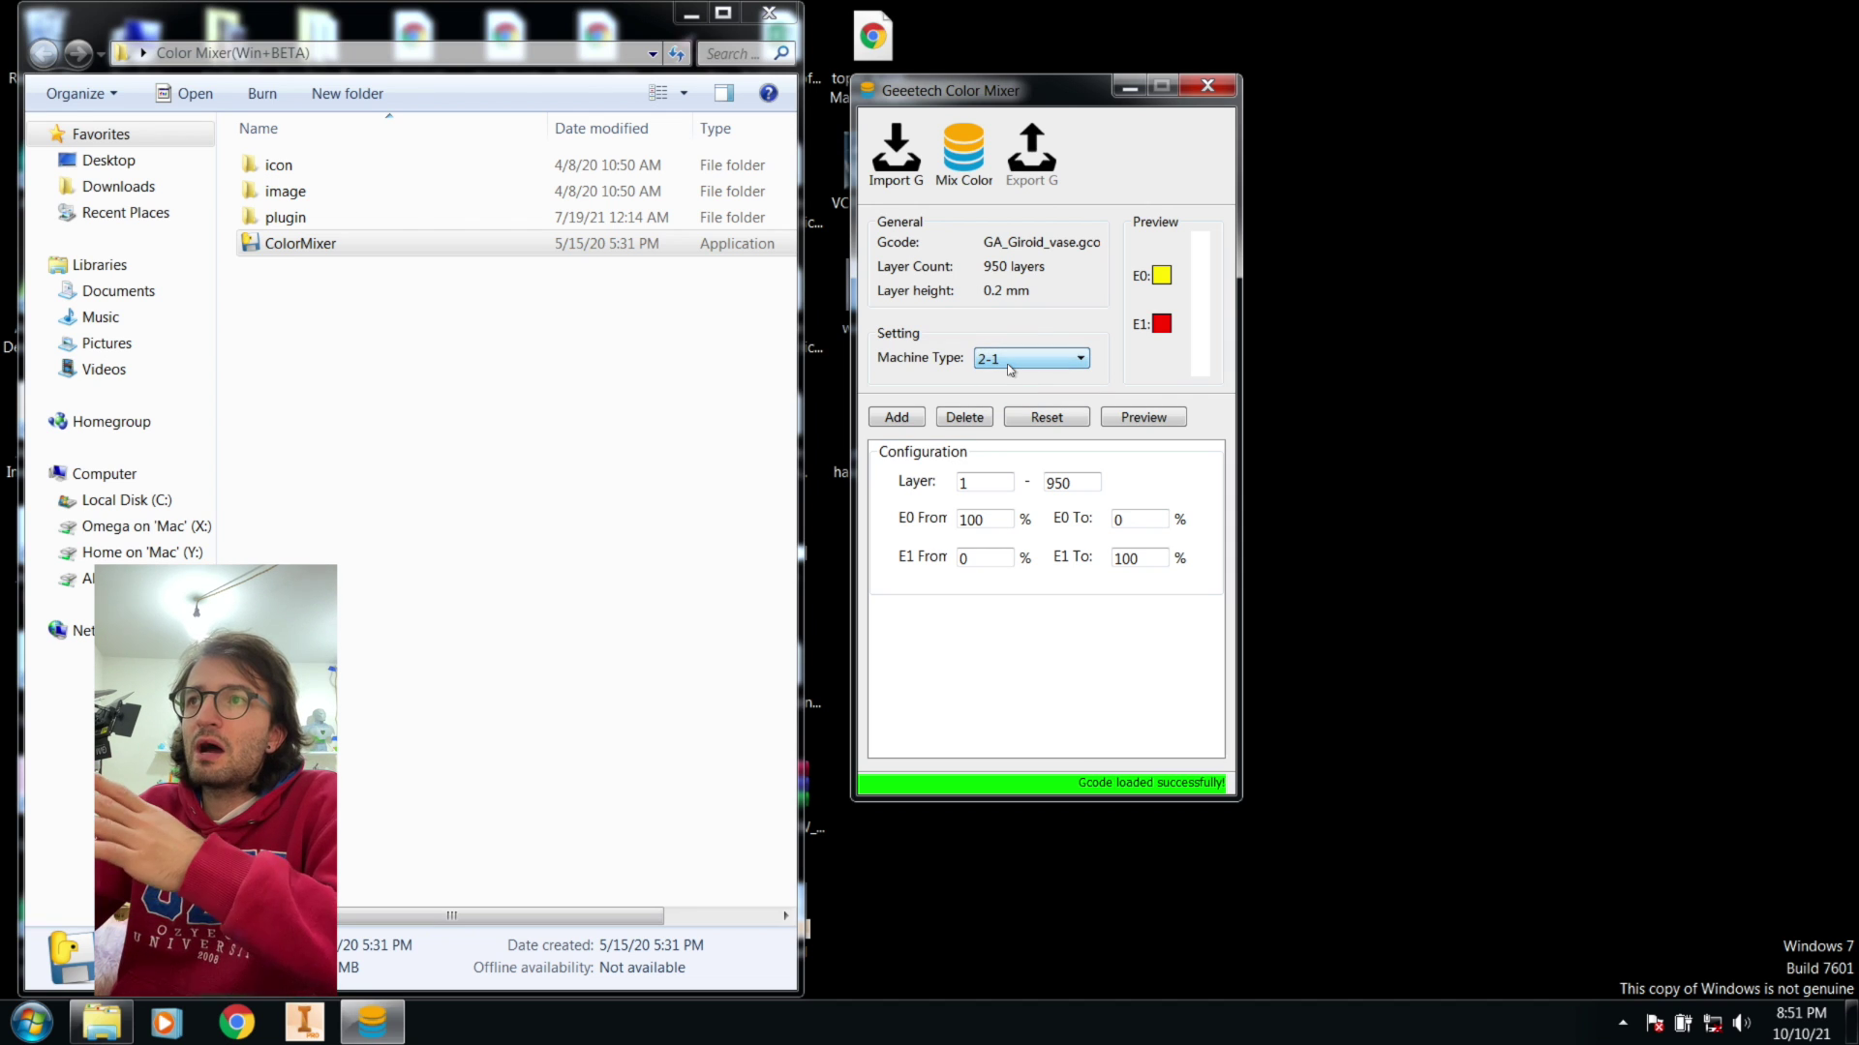
left_click(1008, 364)
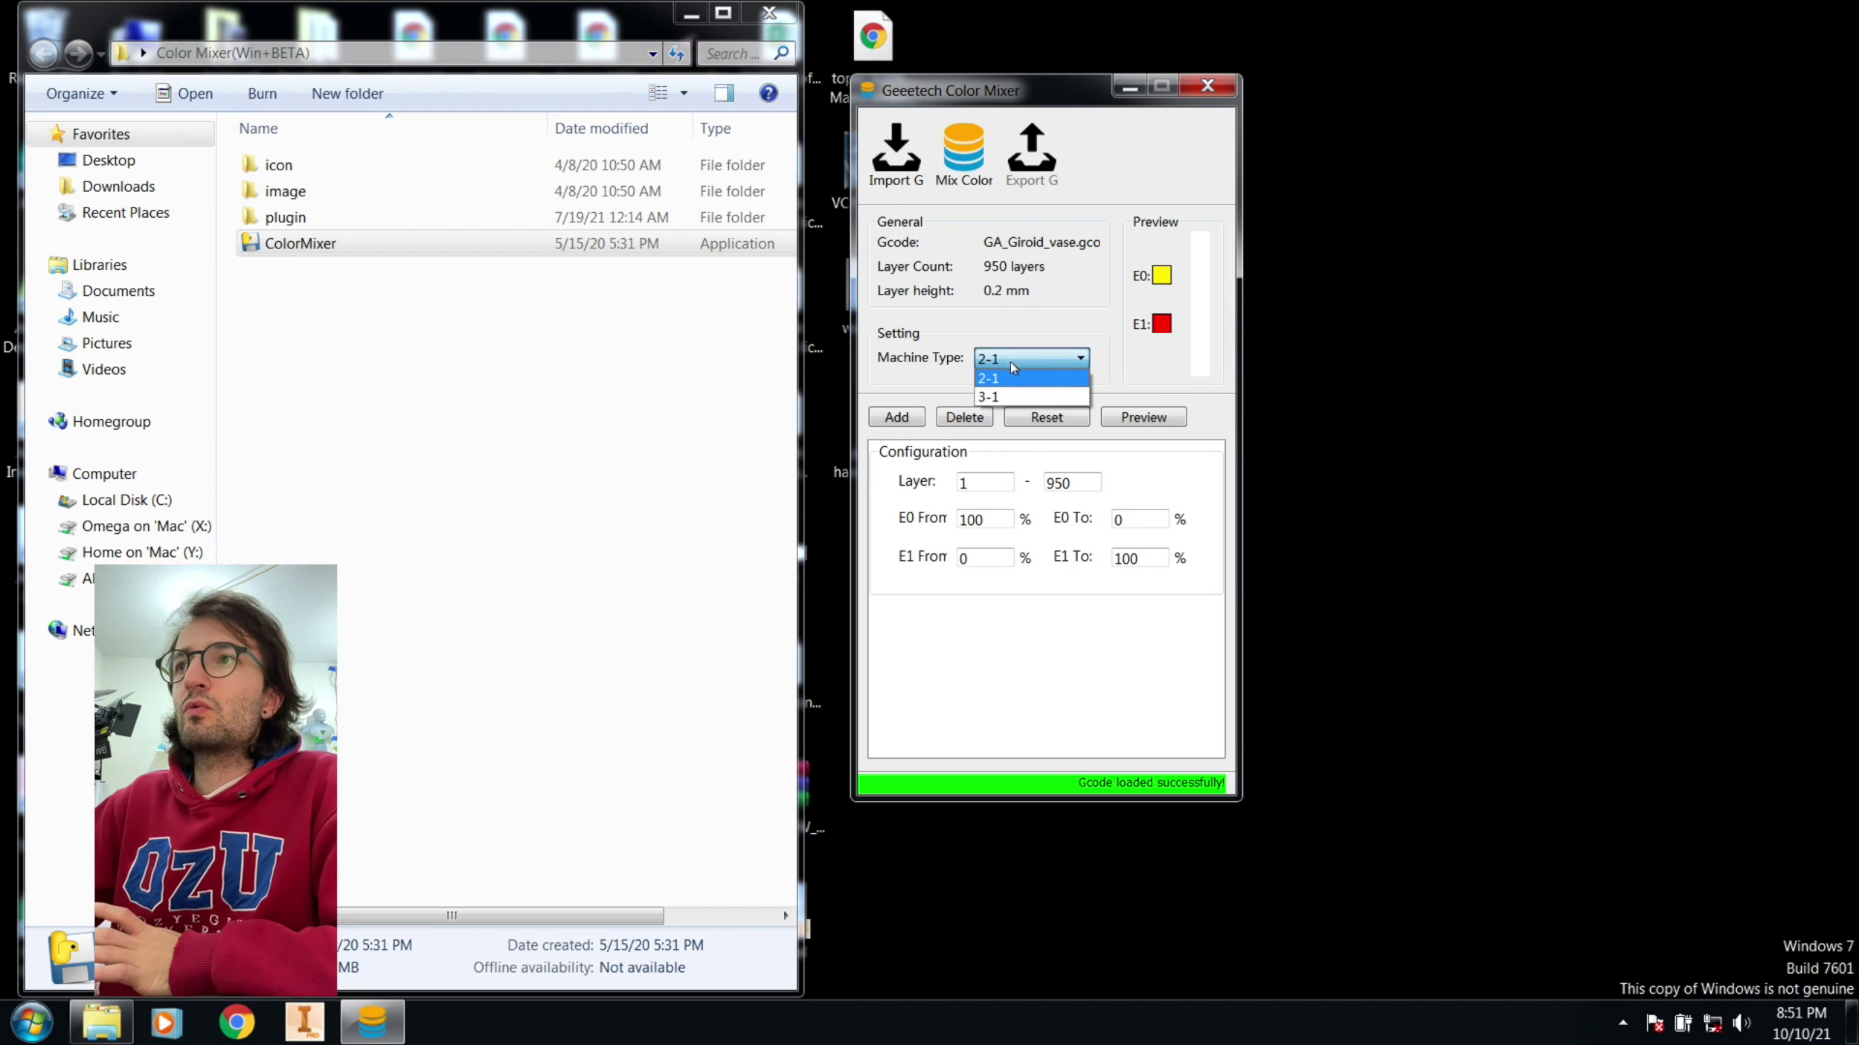
left_click(1013, 380)
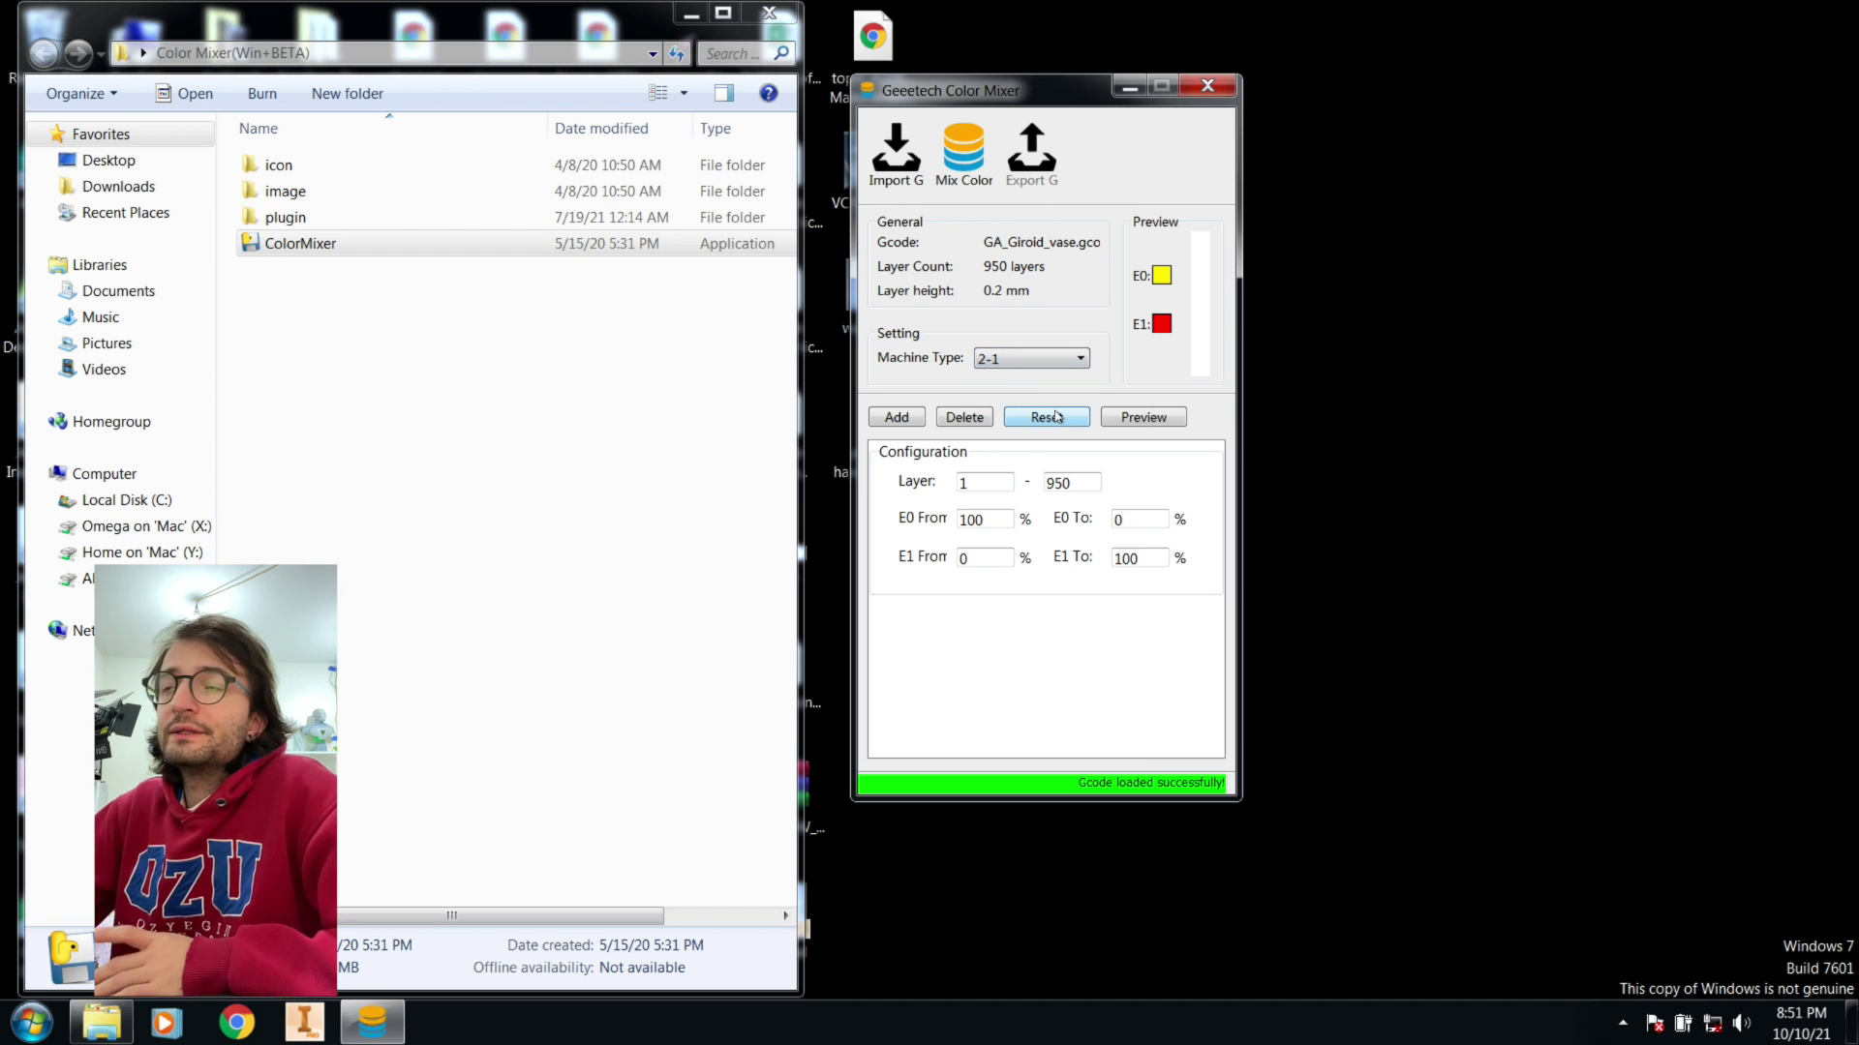
- Set the first configuration to layers 1–40, with E0 ending at 100% and E1 ending at 0%
left_click(1000, 483)
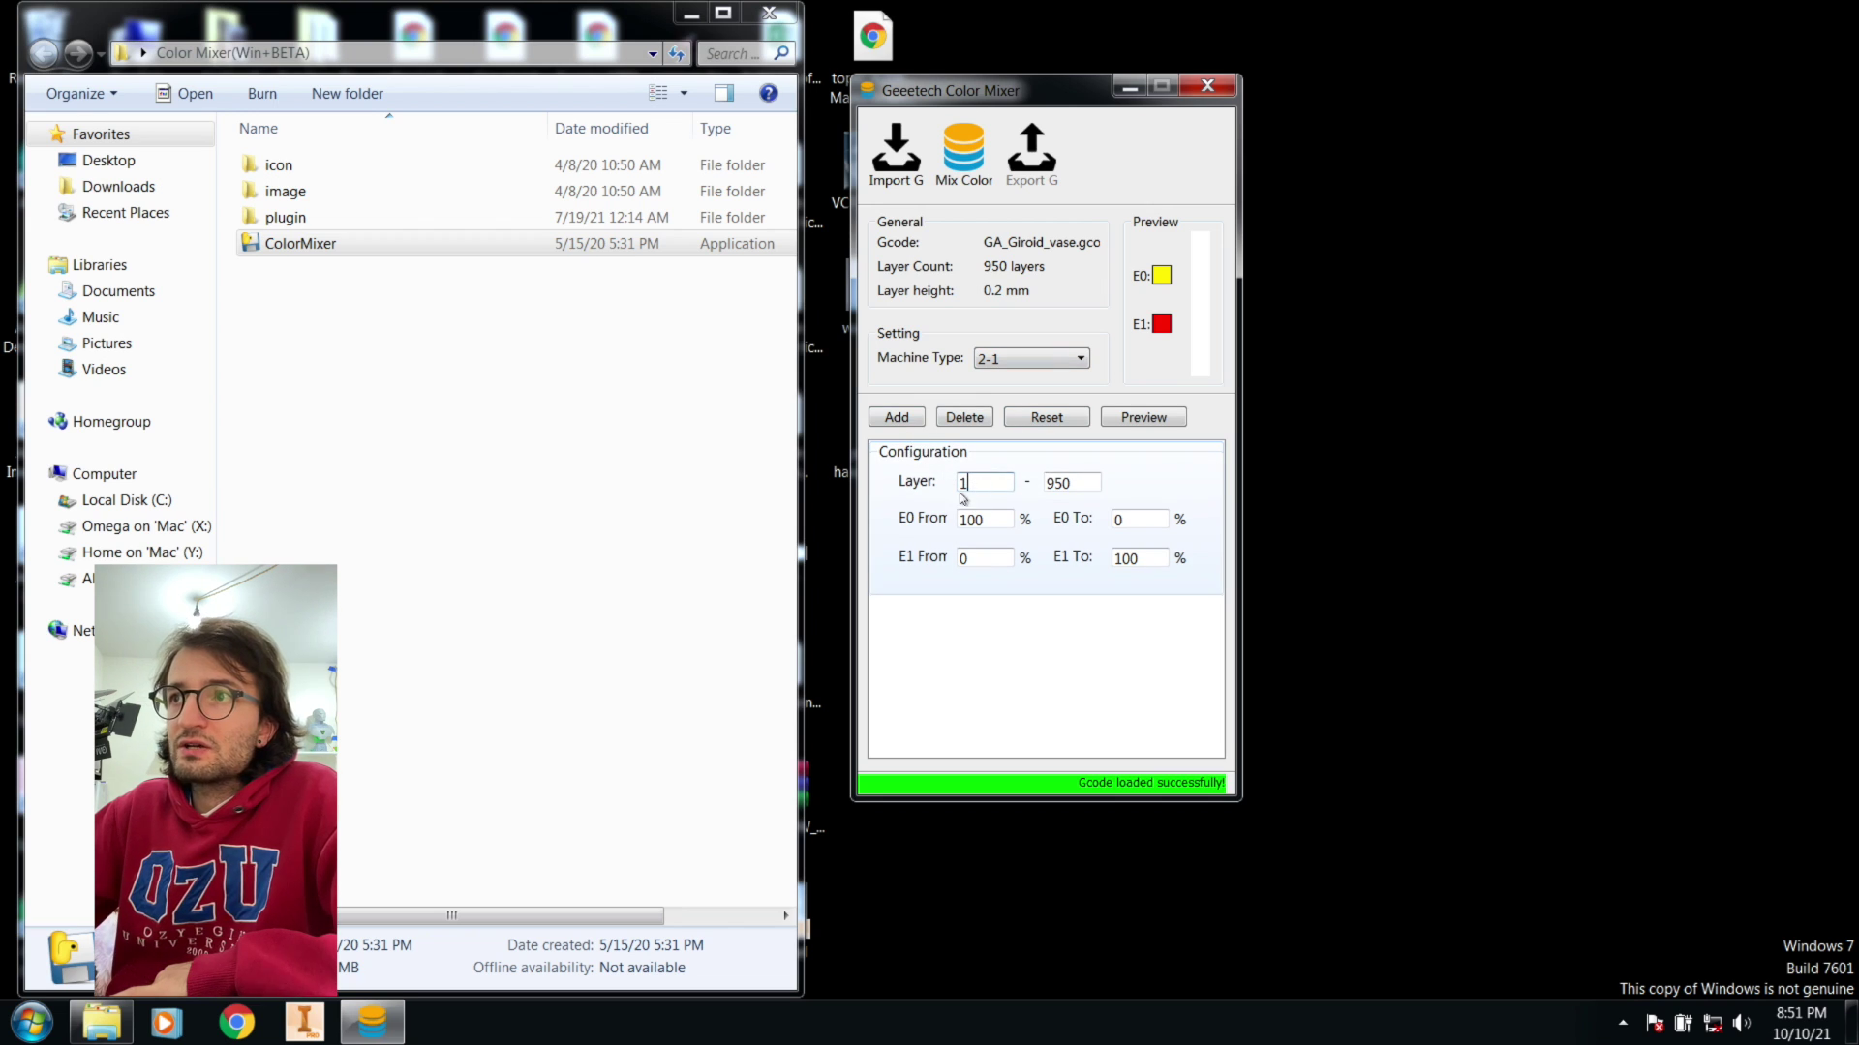
key("Tab")
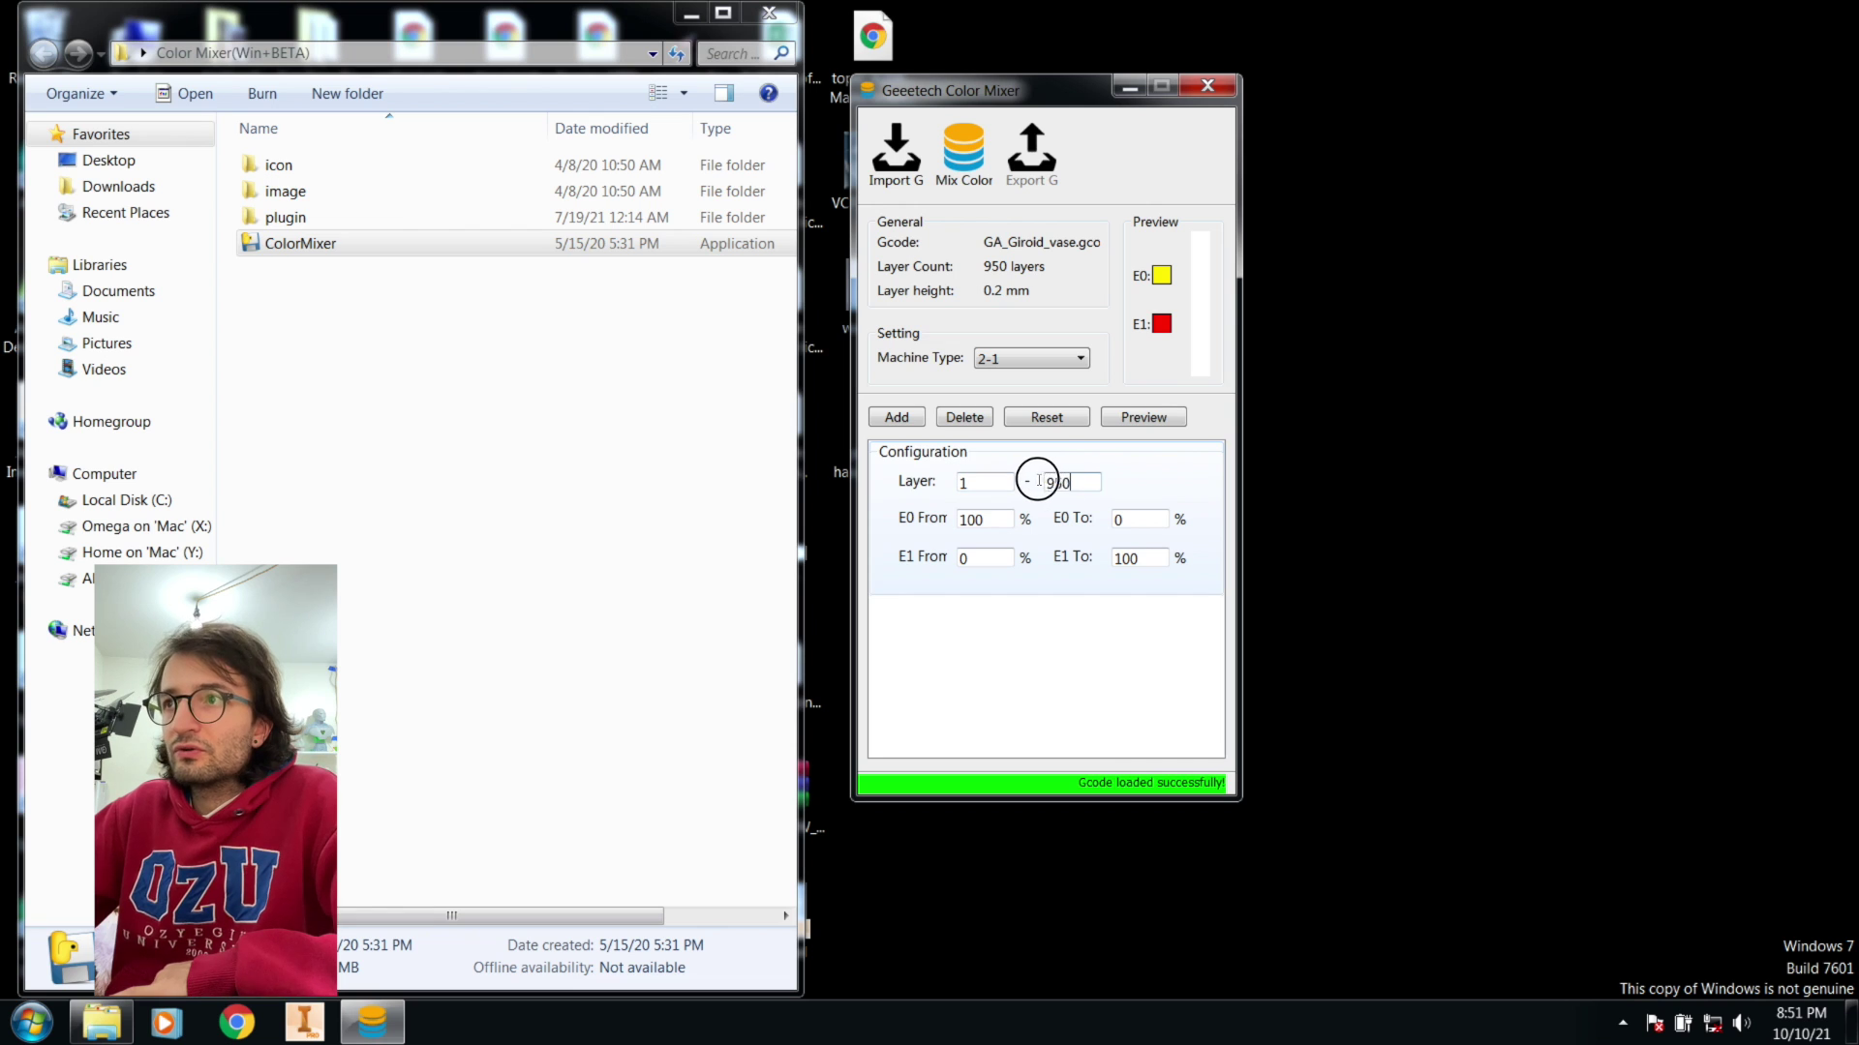
type("40")
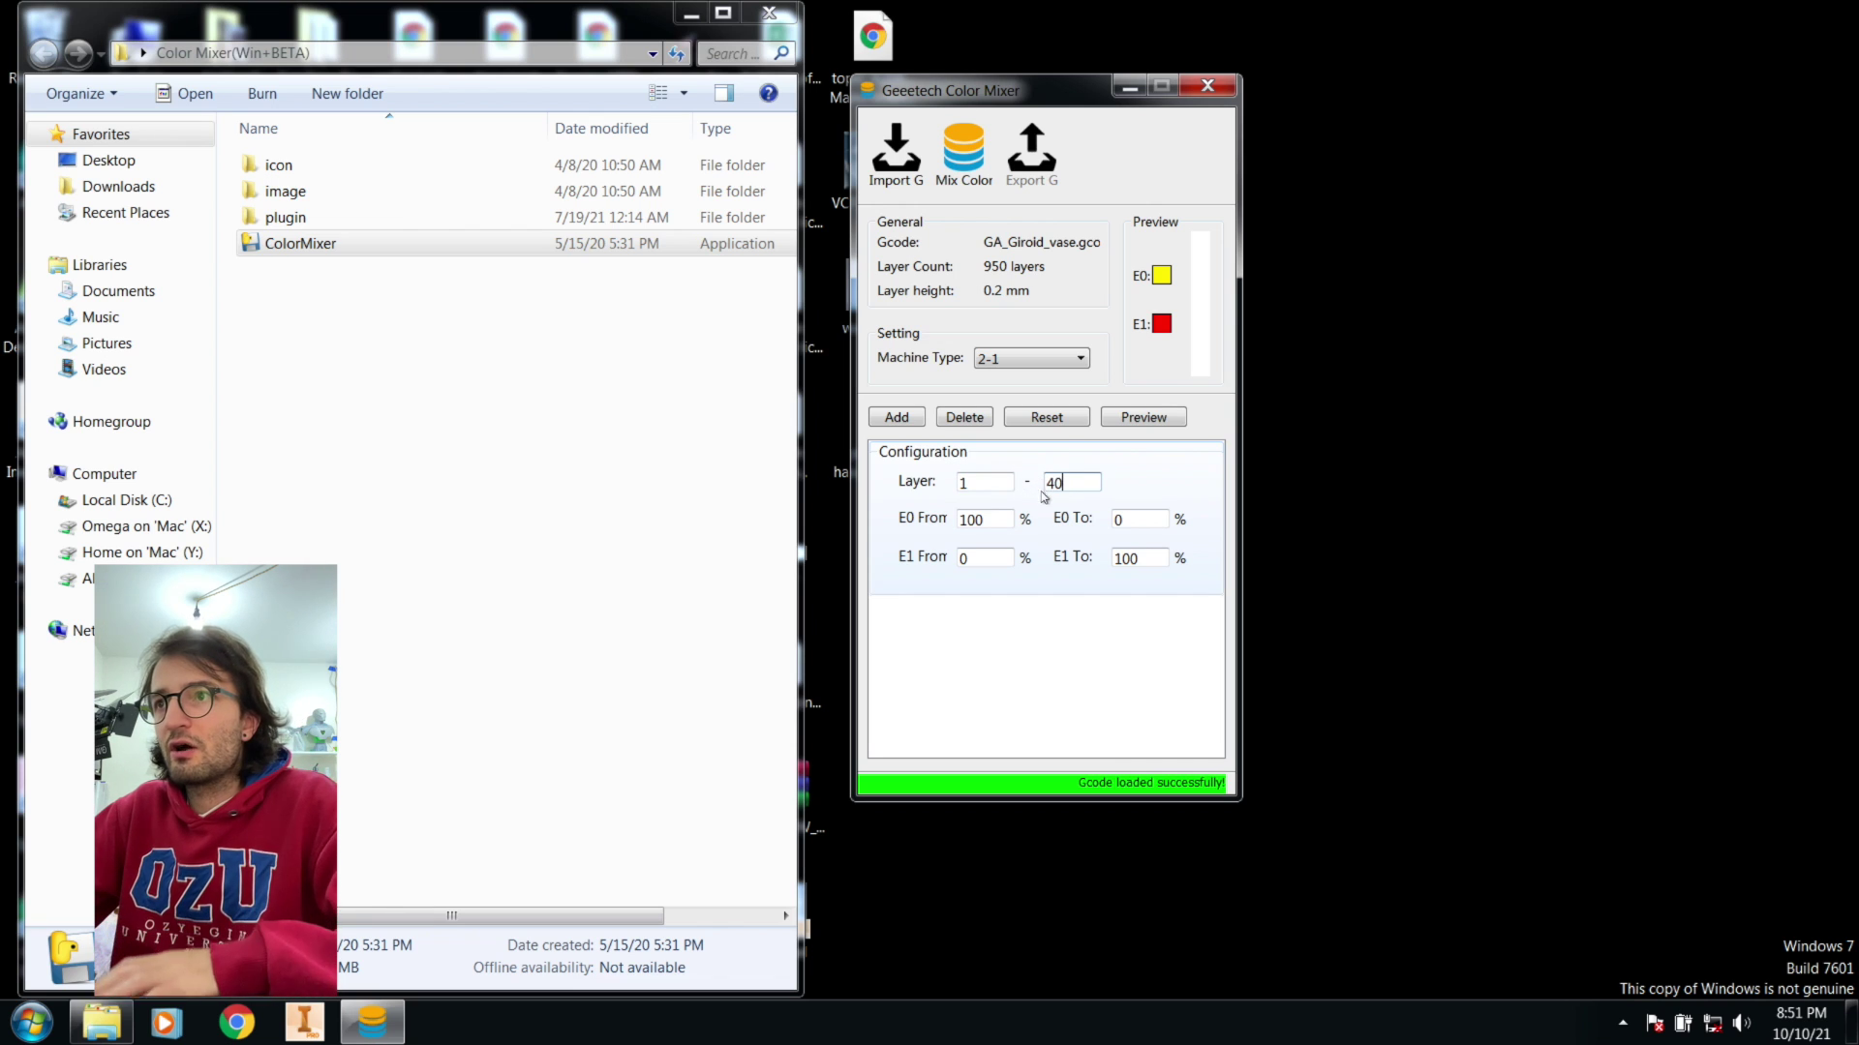
left_click(989, 520)
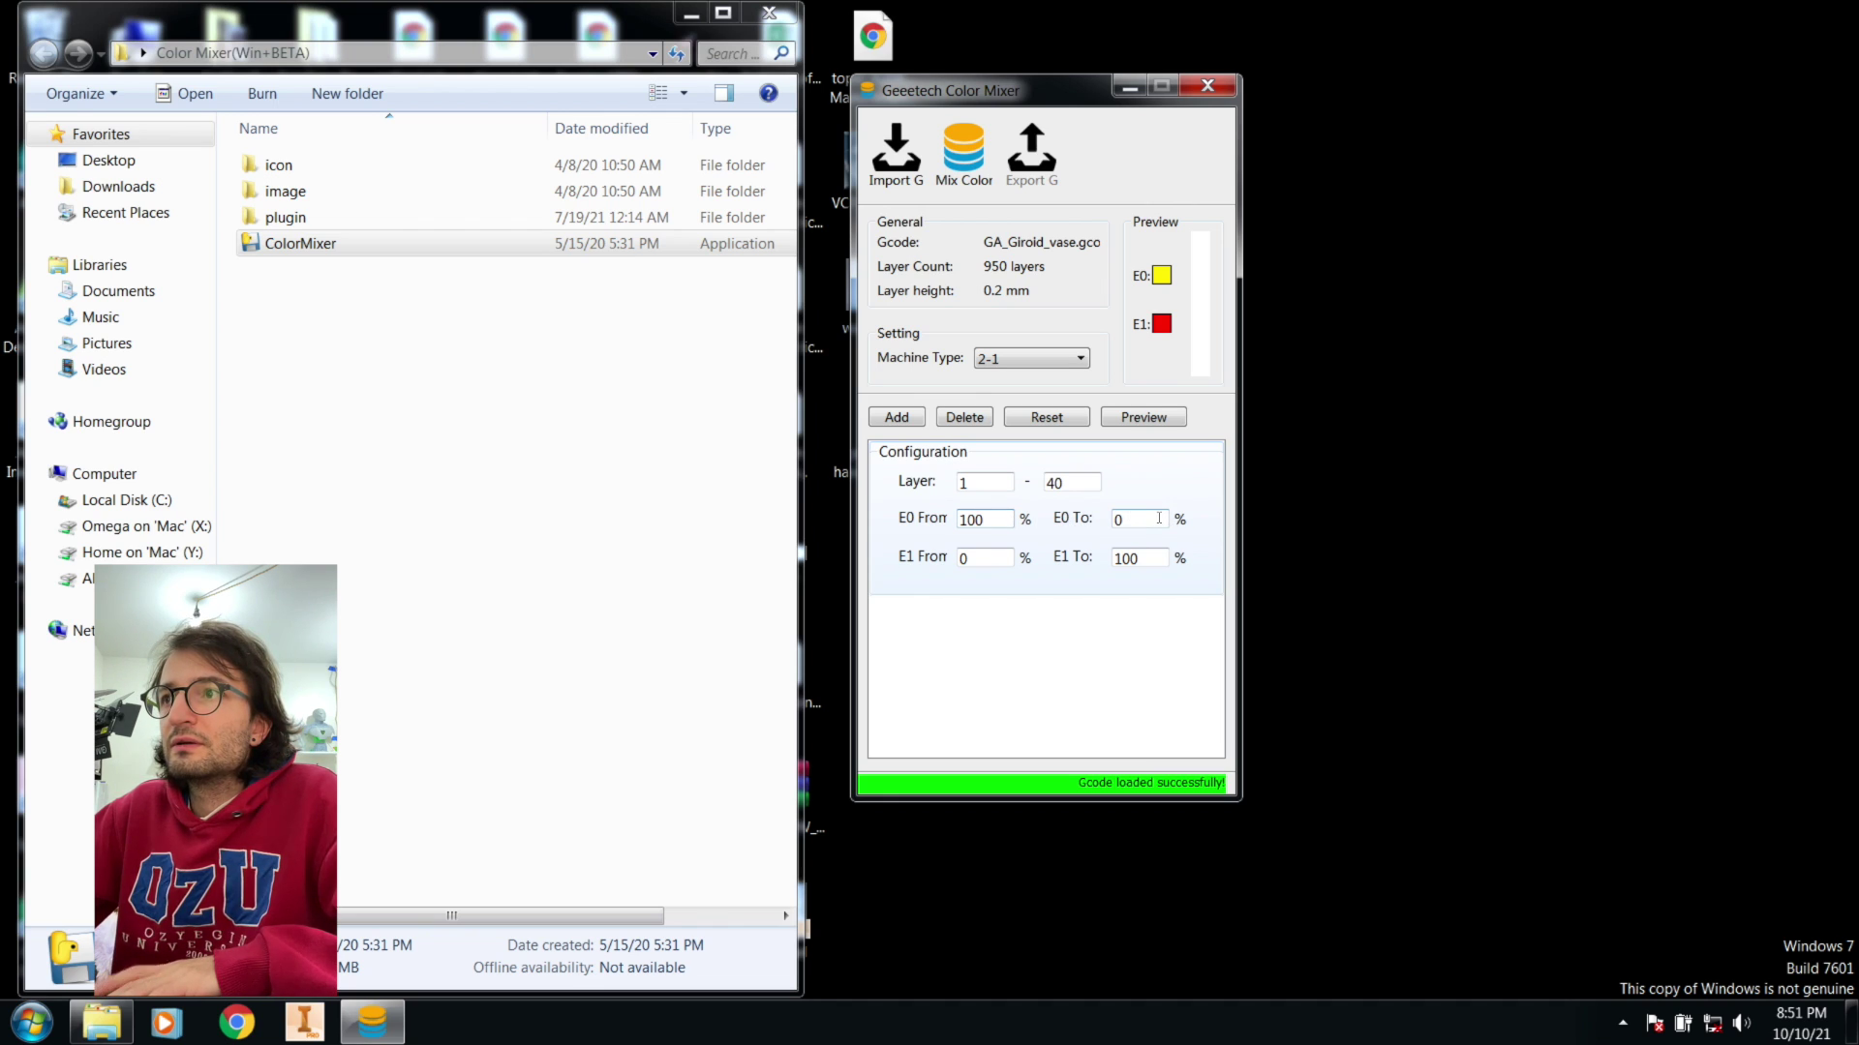
left_click(1121, 520)
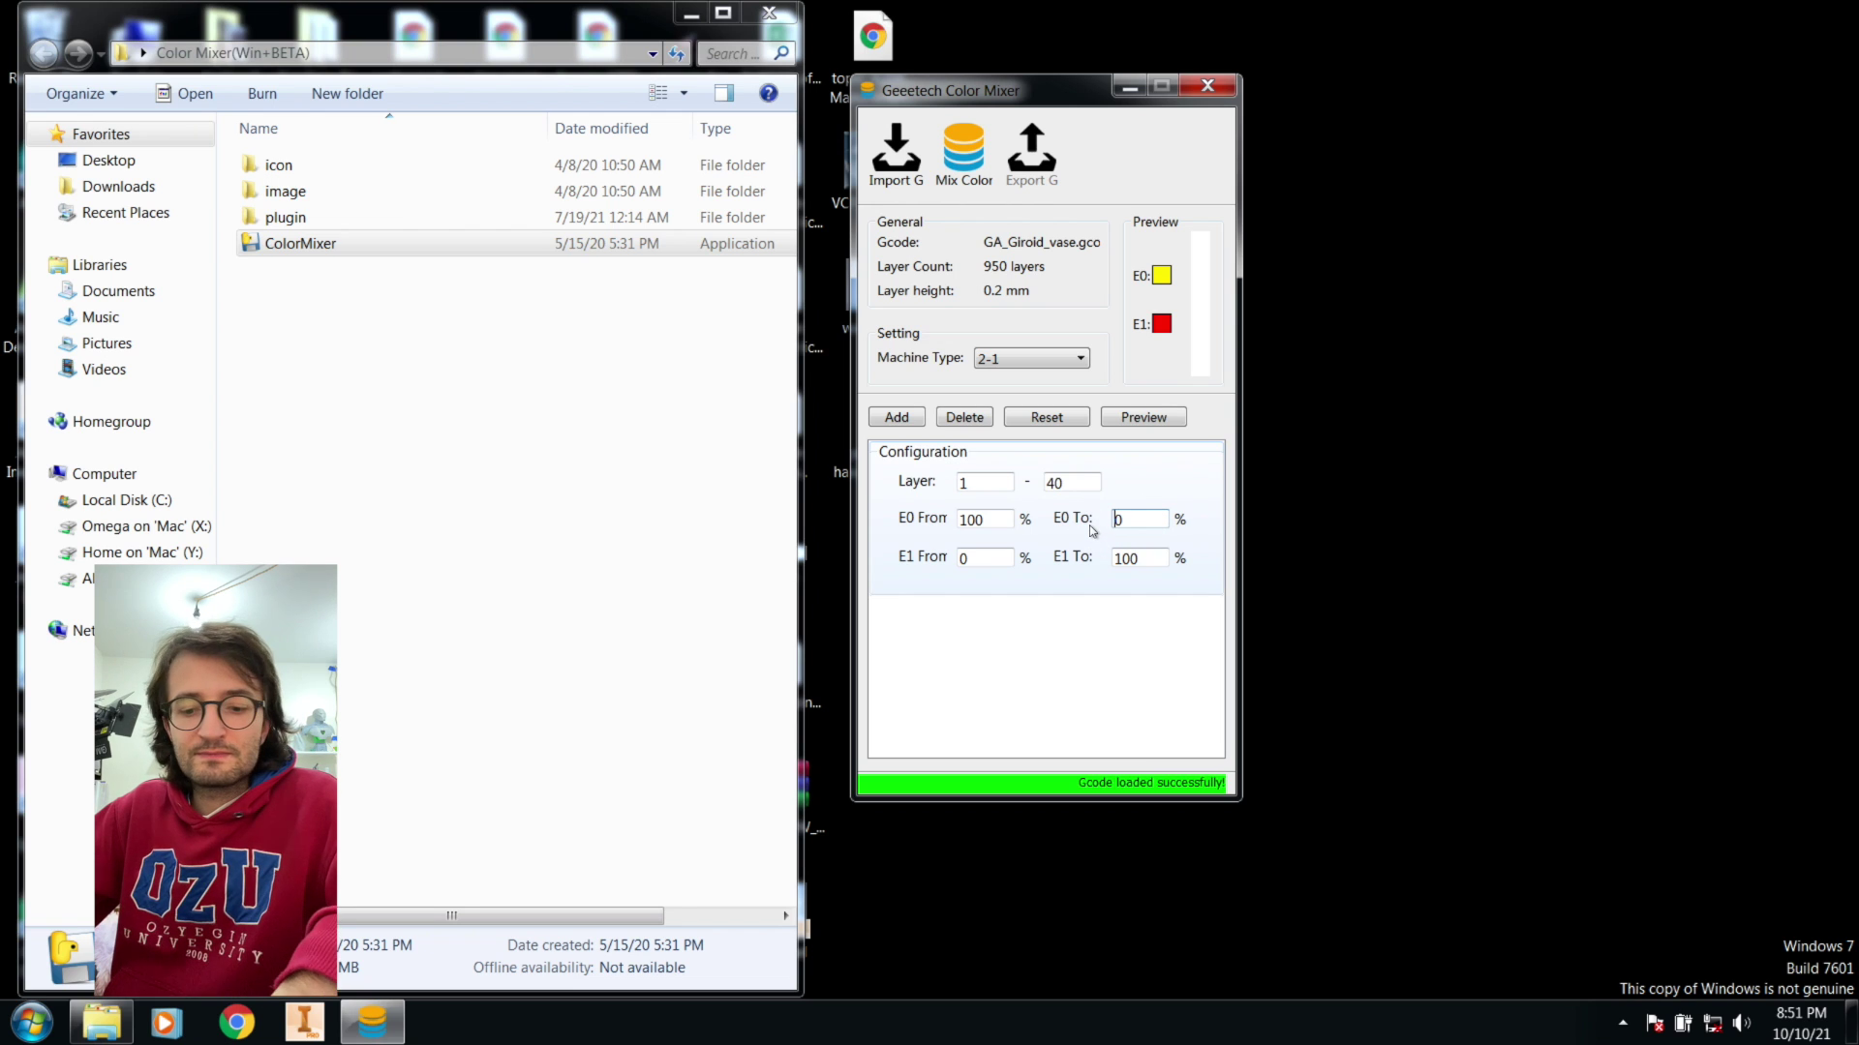
type("100")
double_click(1133, 558)
type("0")
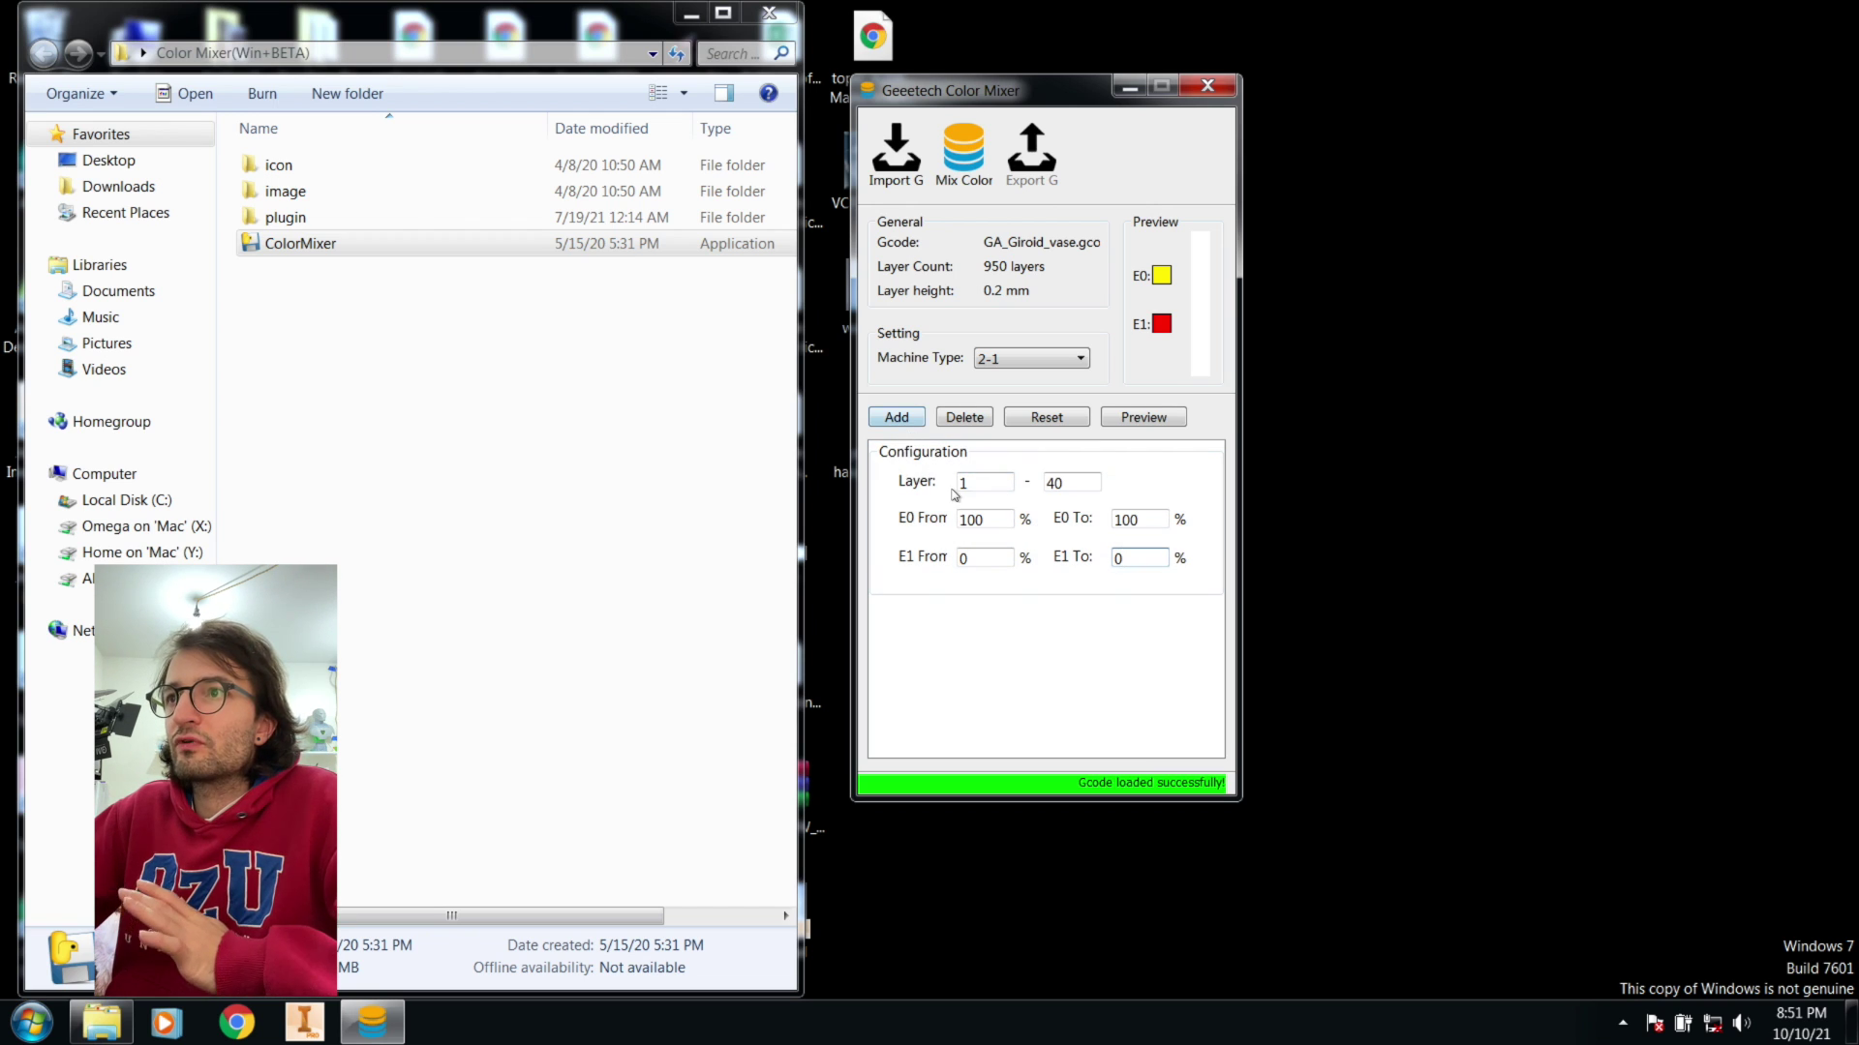
- Add a second configuration and set its layer range to 41–750
left_click(915, 422)
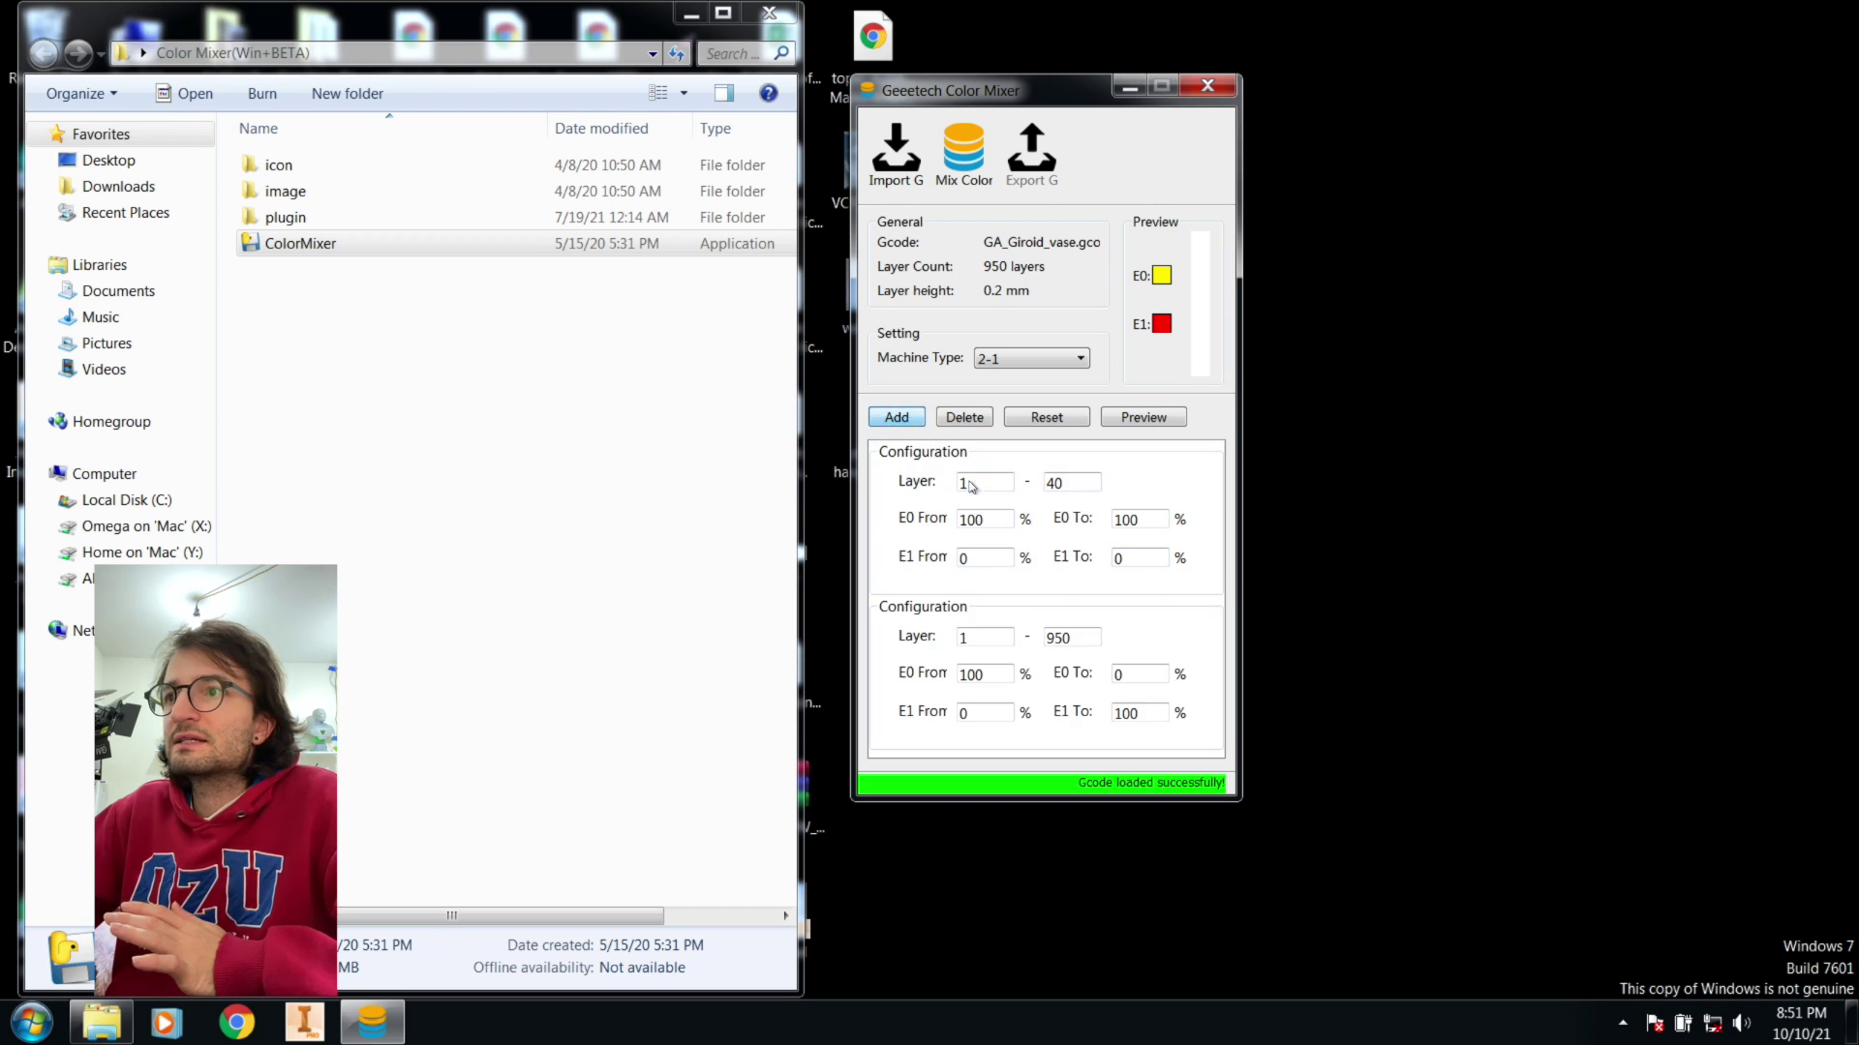
left_click(999, 639)
right_click(973, 639)
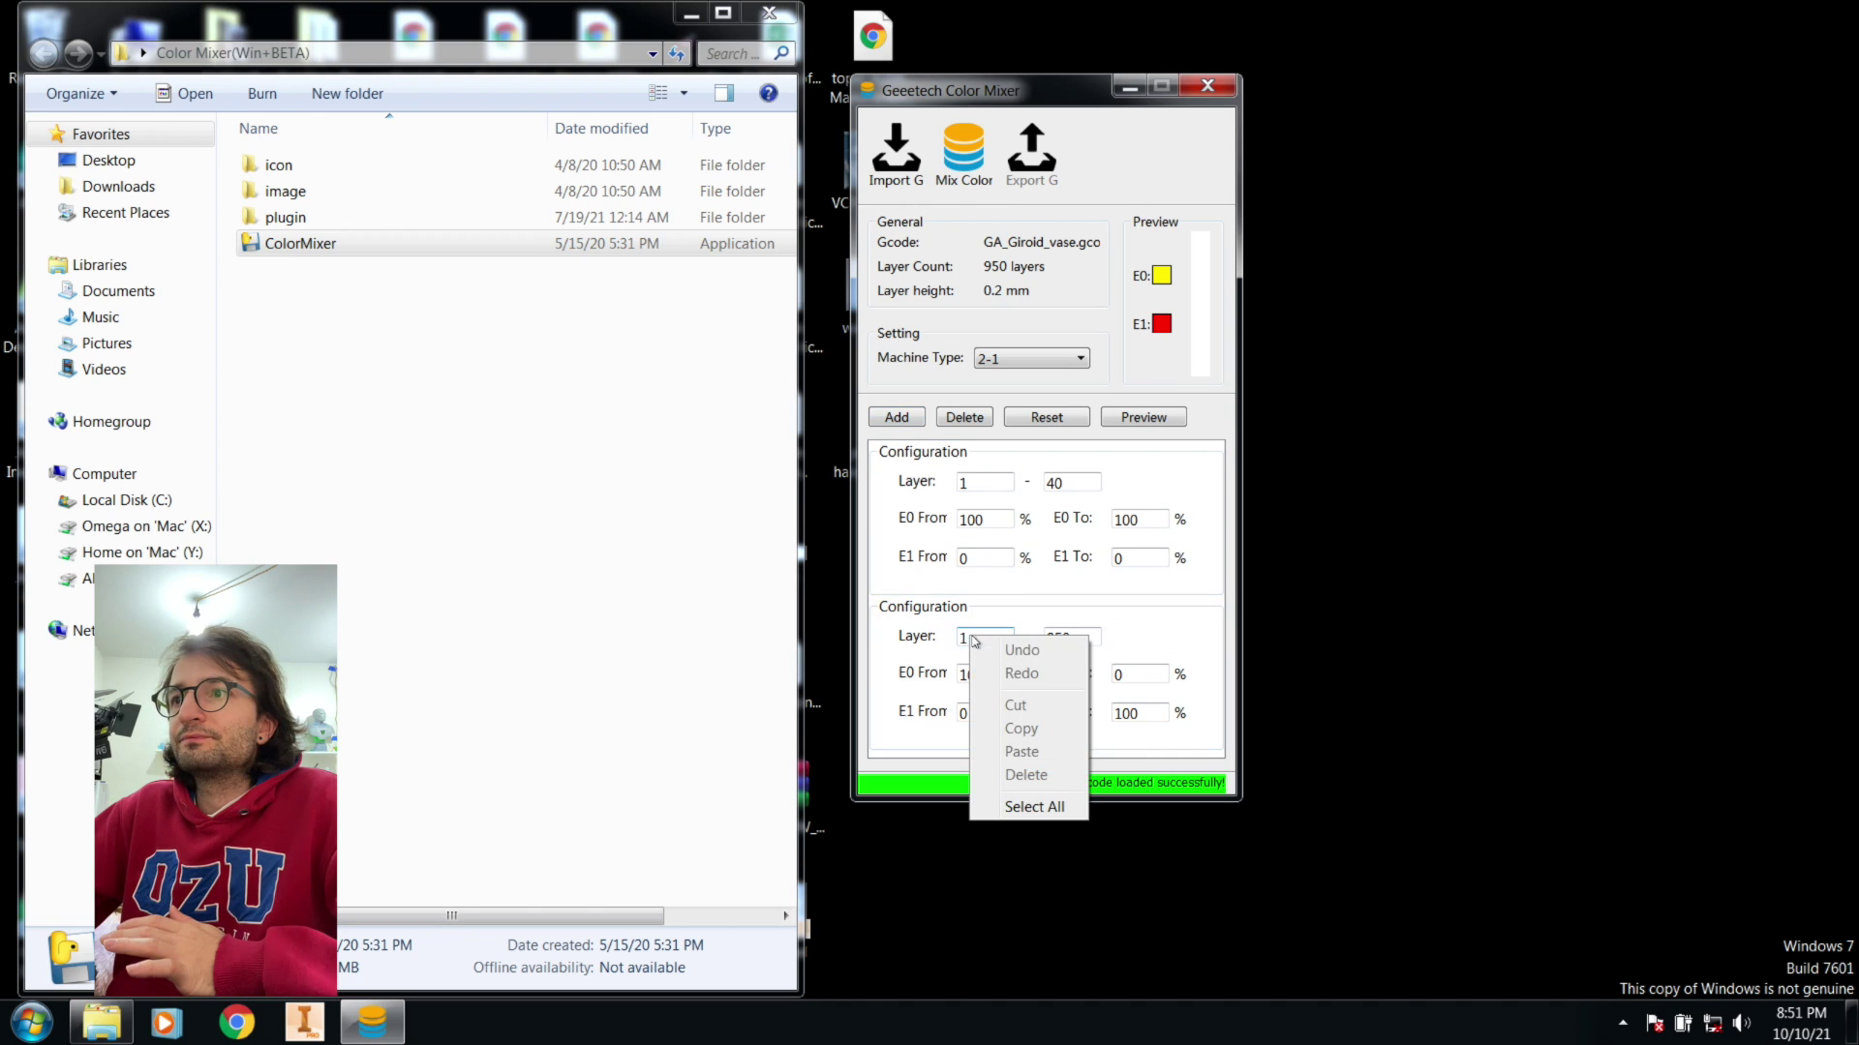
left_click(973, 636)
left_click(951, 638)
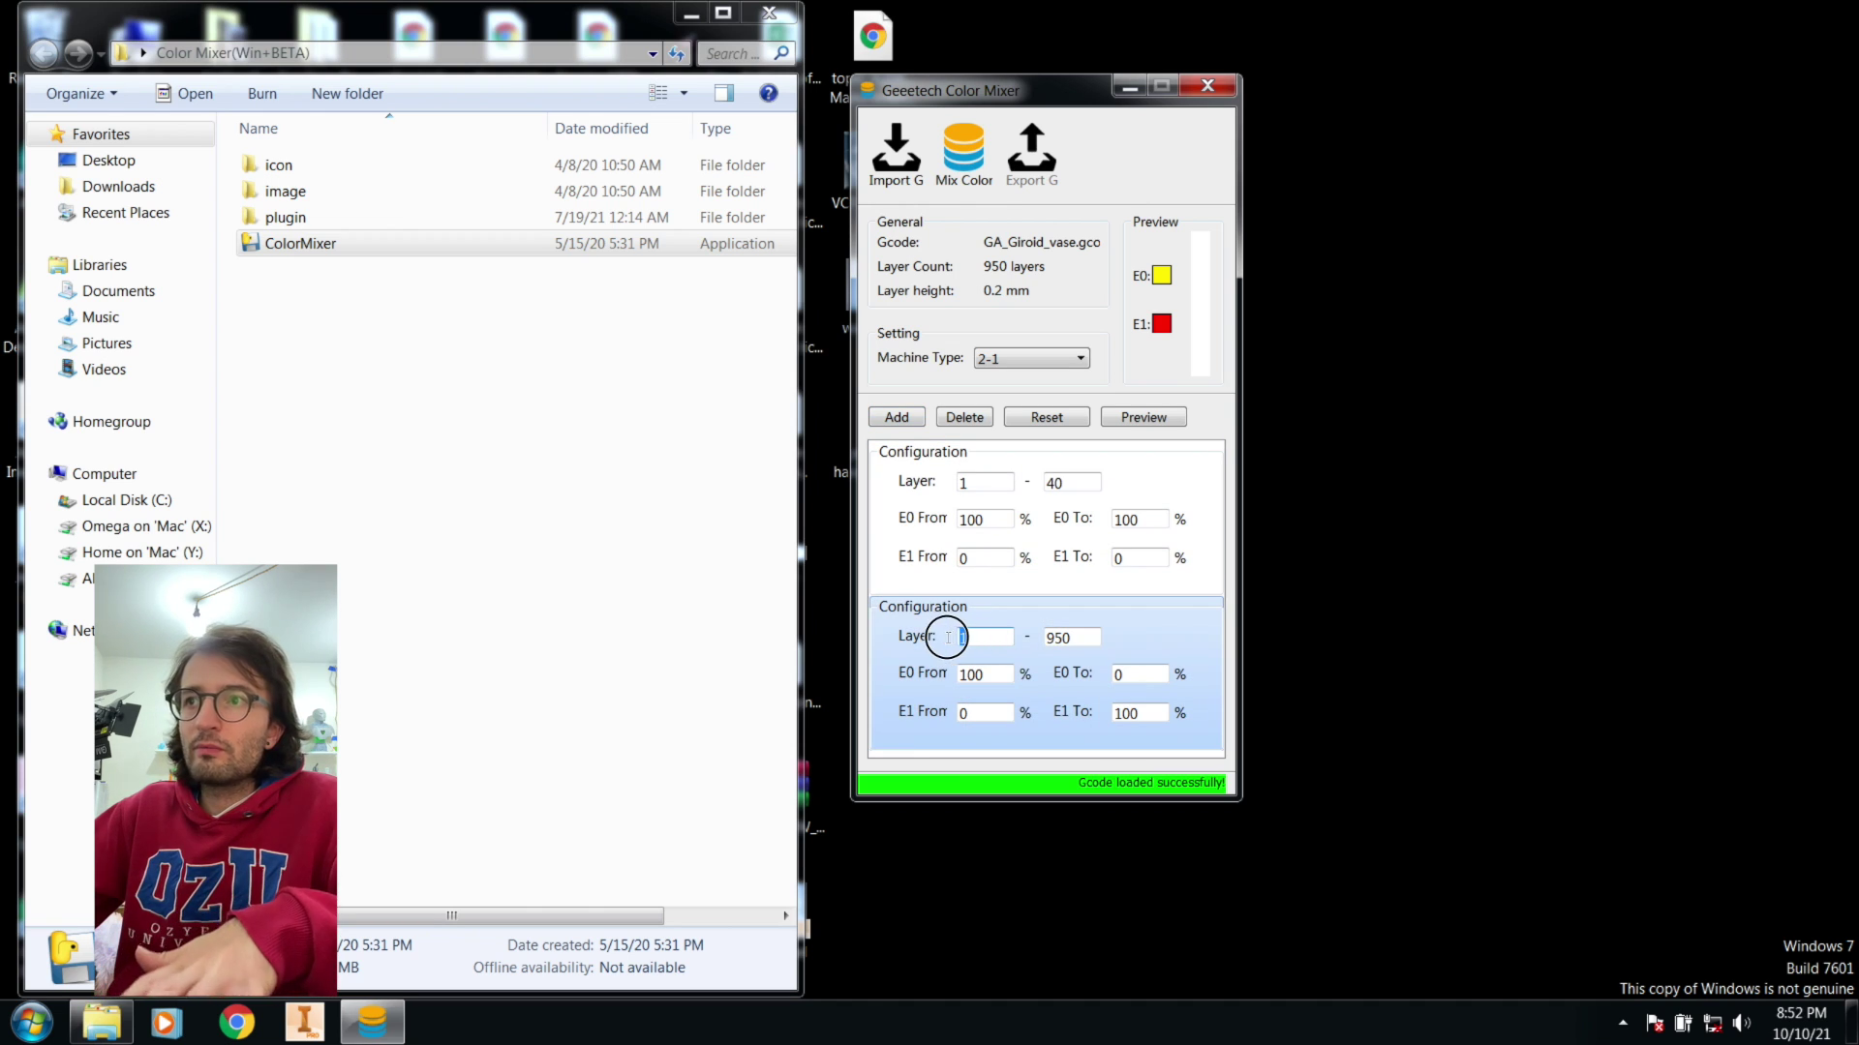
type("411")
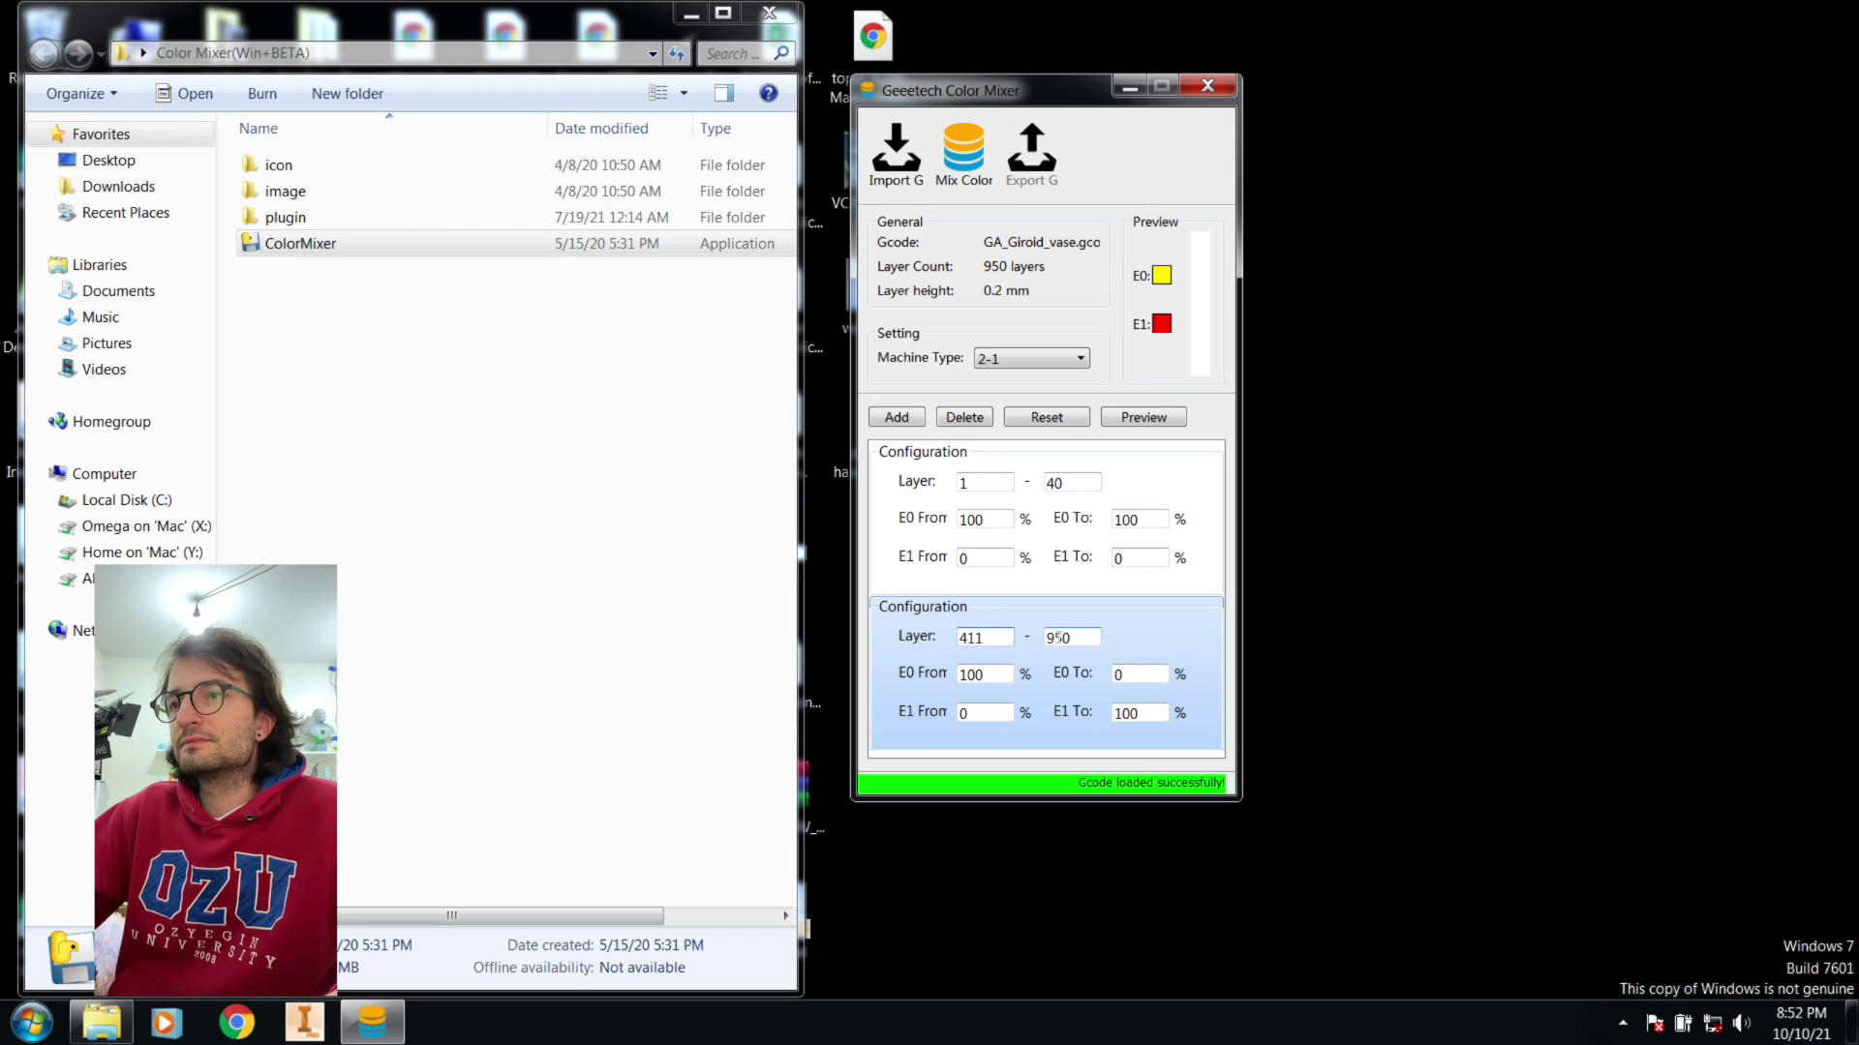
key("BackSpace")
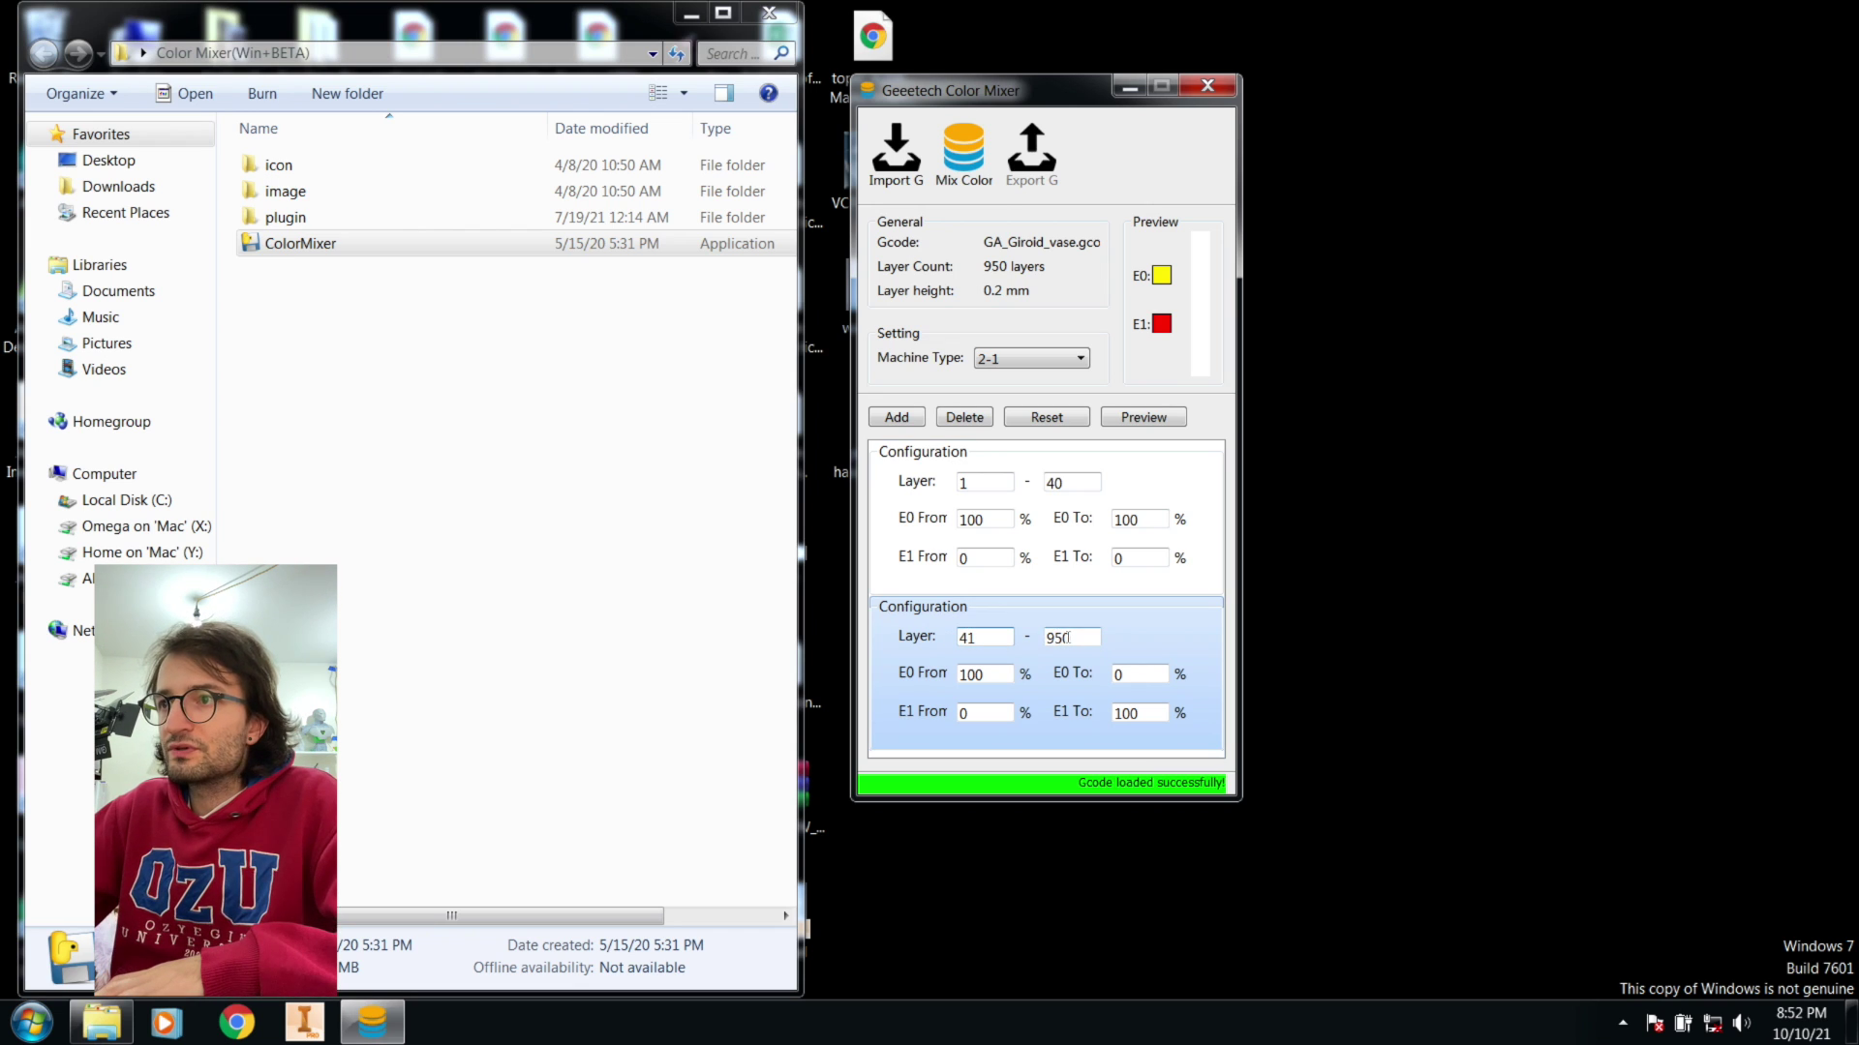
left_click(1054, 637)
key("BackSpace")
type("7")
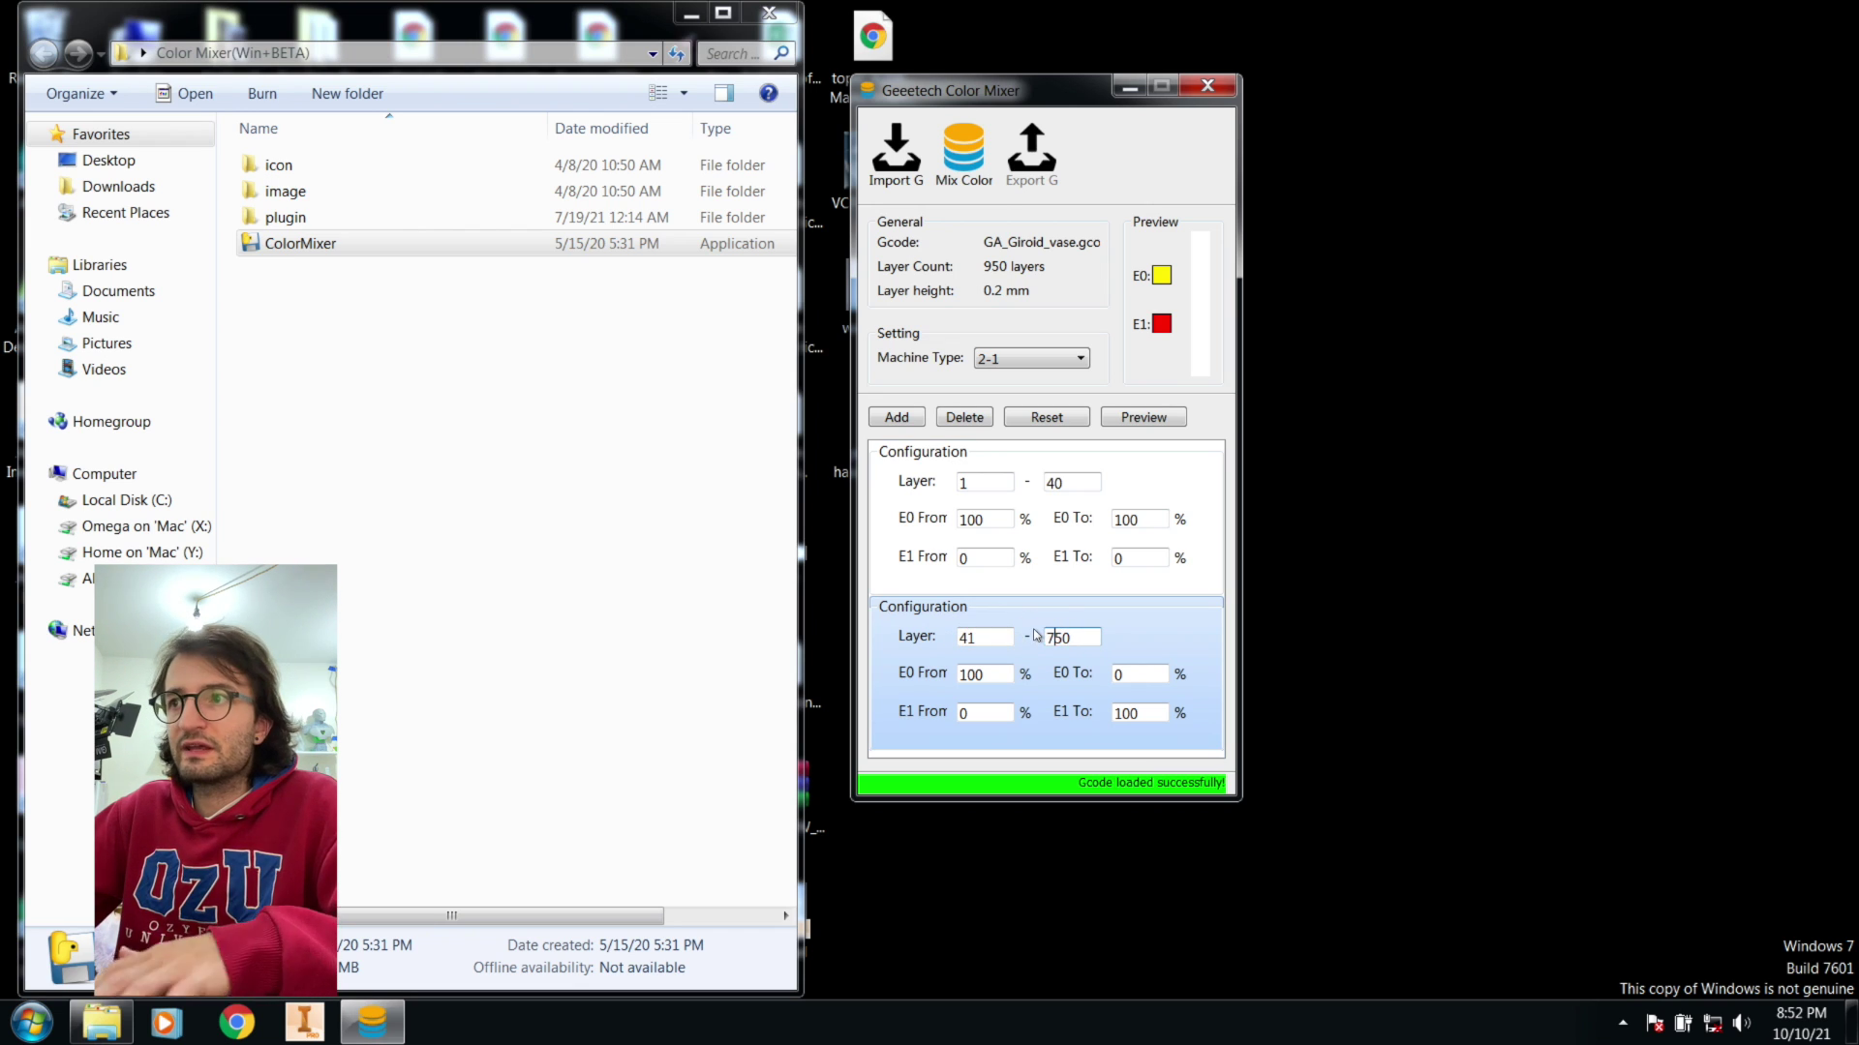
- Check the second configuration's layer range and its E0 and E1 percentages against the first configuration's last layer
left_click(1081, 485)
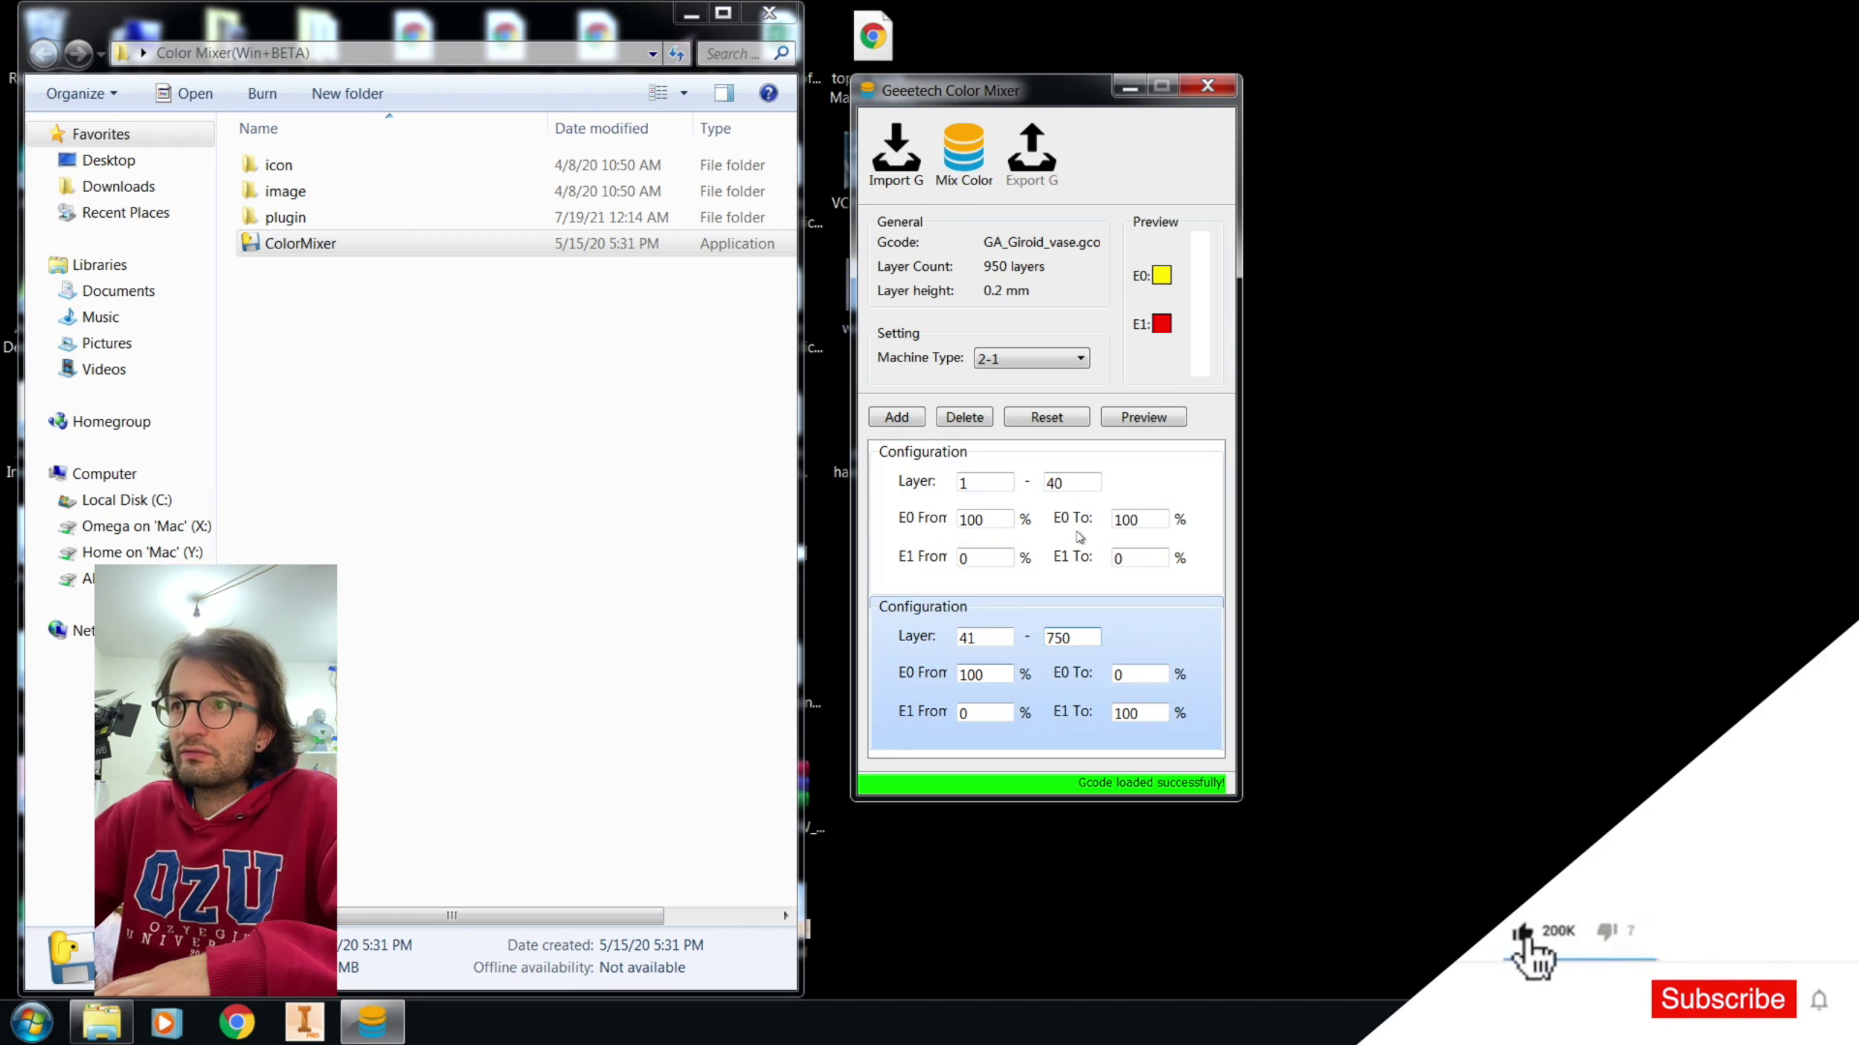
left_click(978, 638)
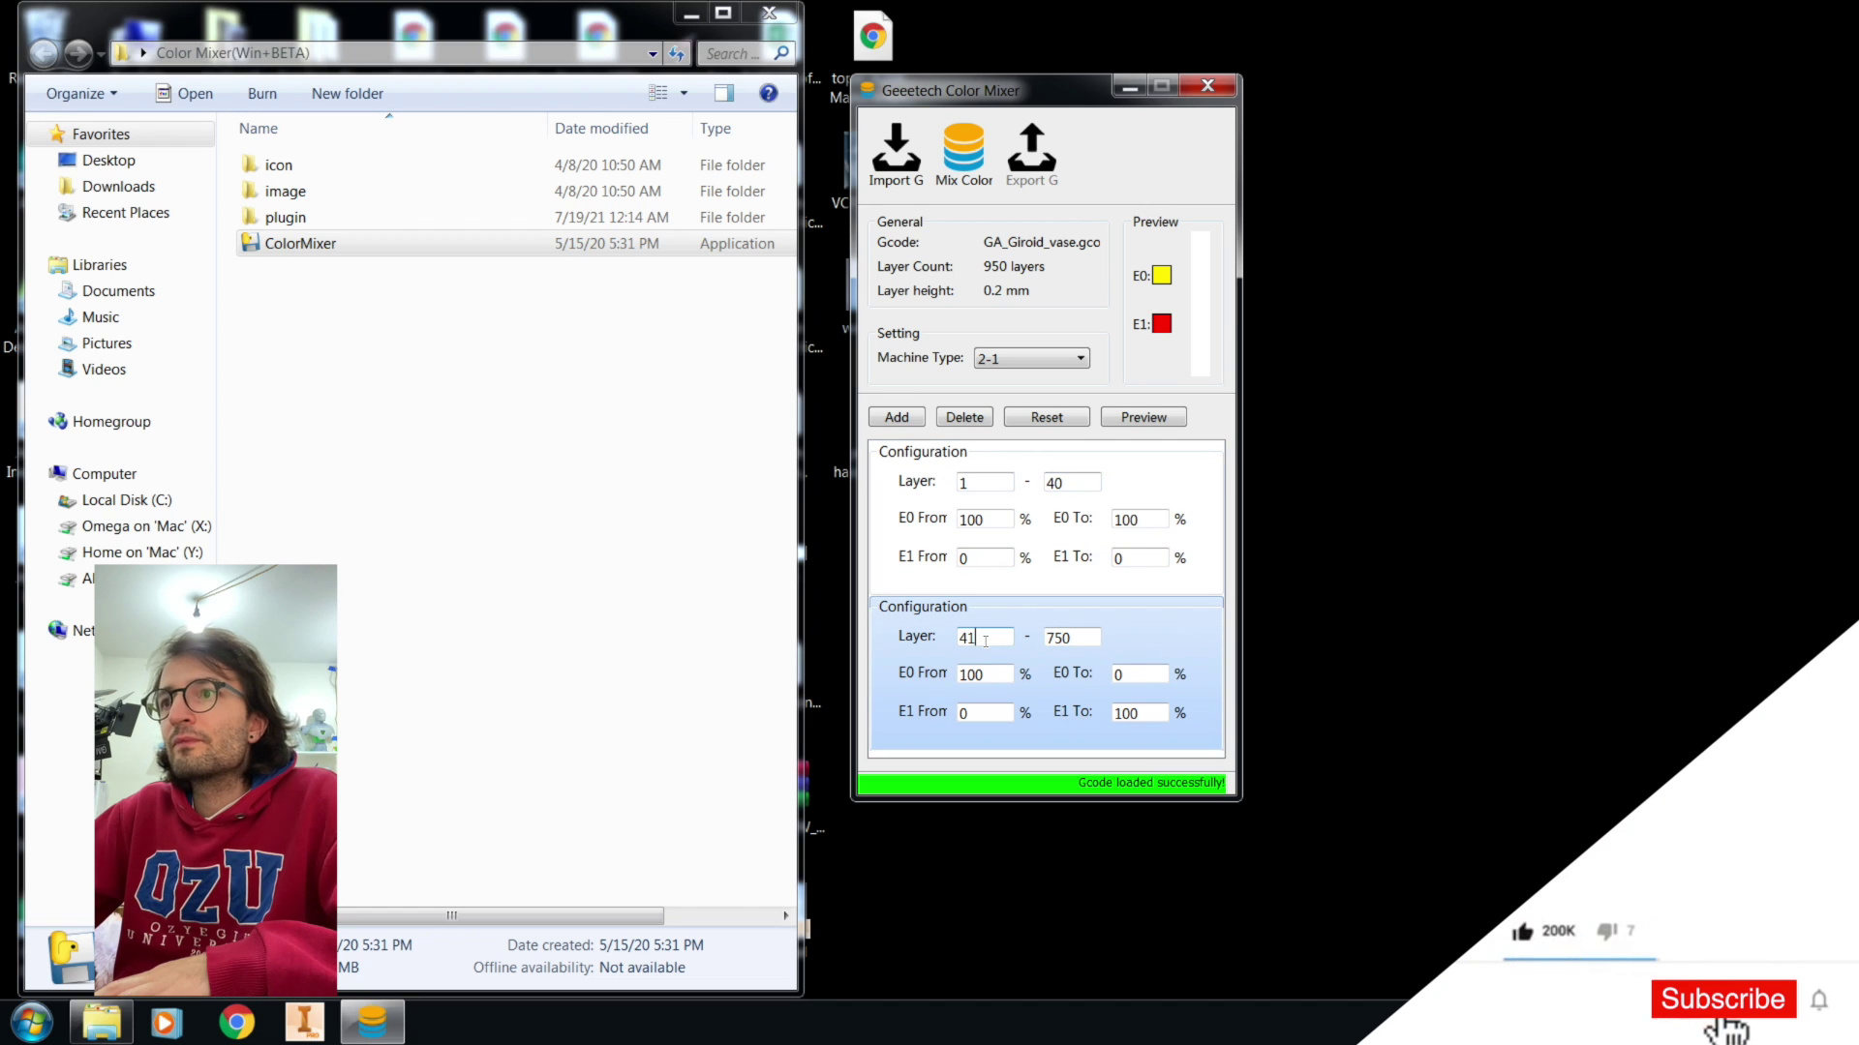
left_click(1093, 638)
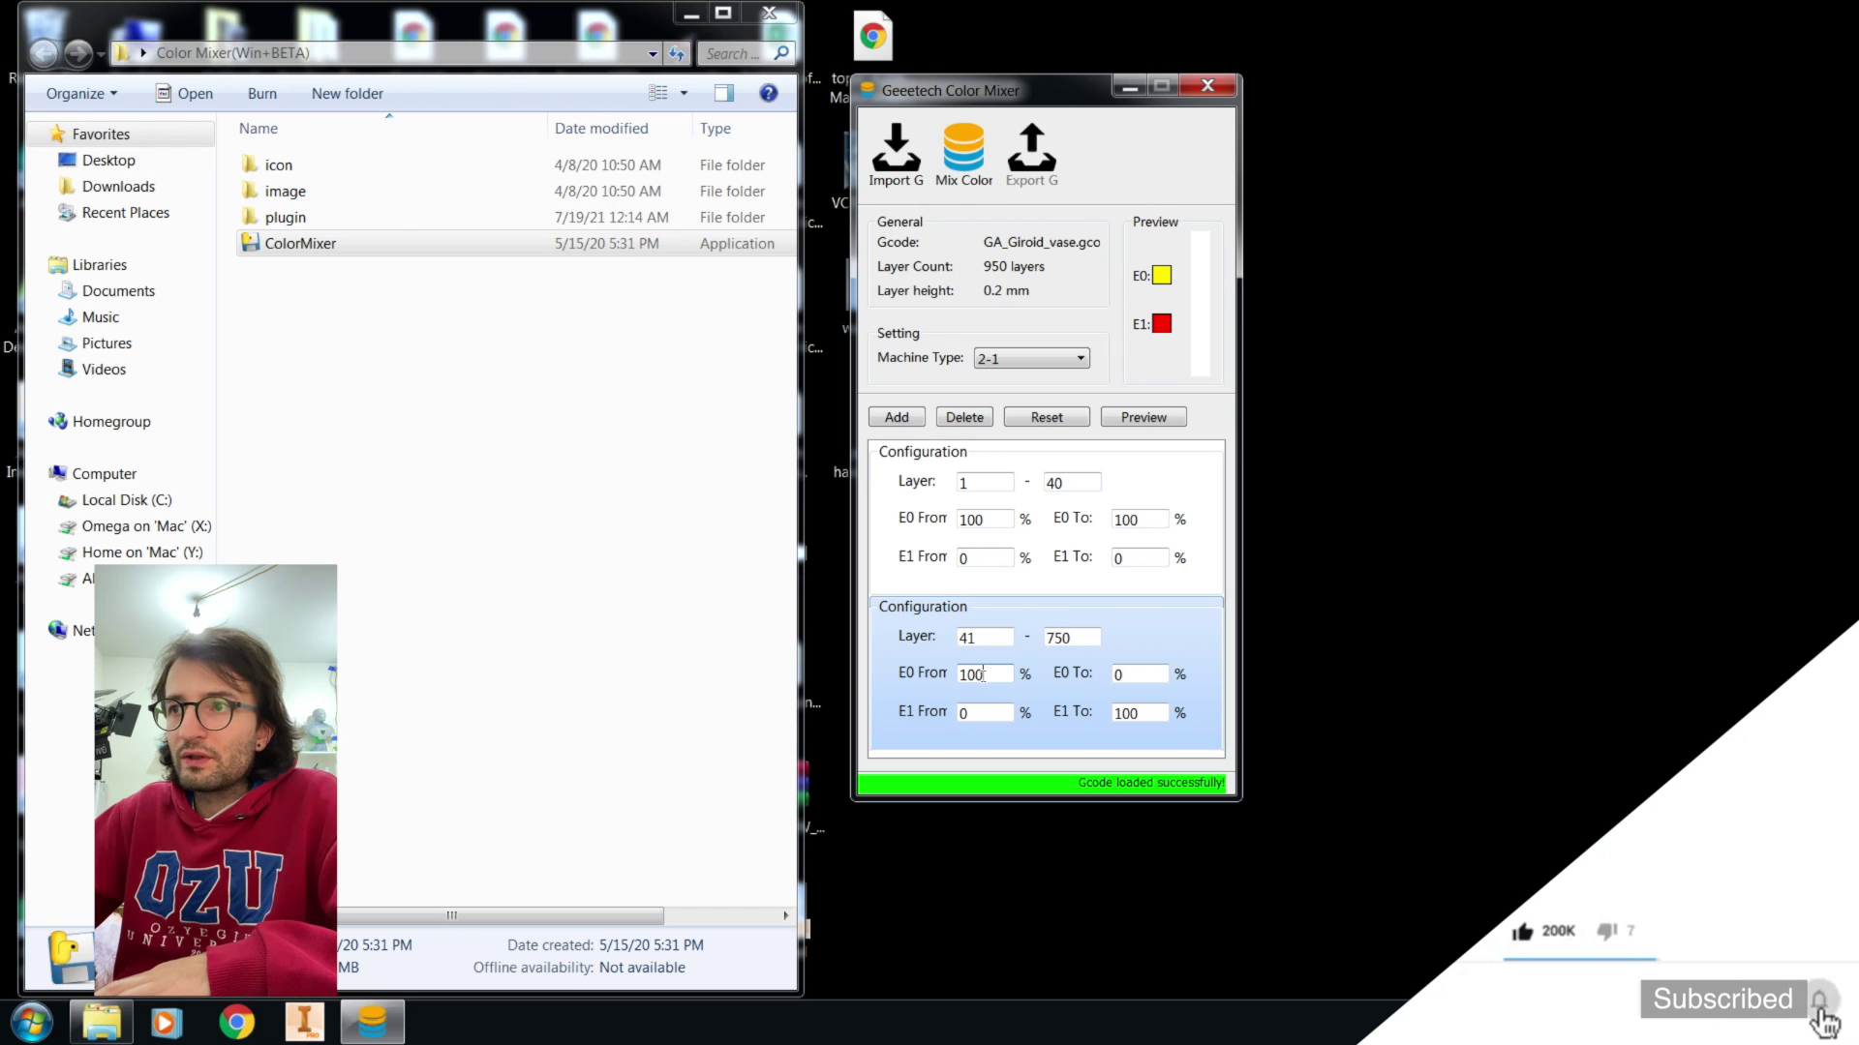
double_click(954, 675)
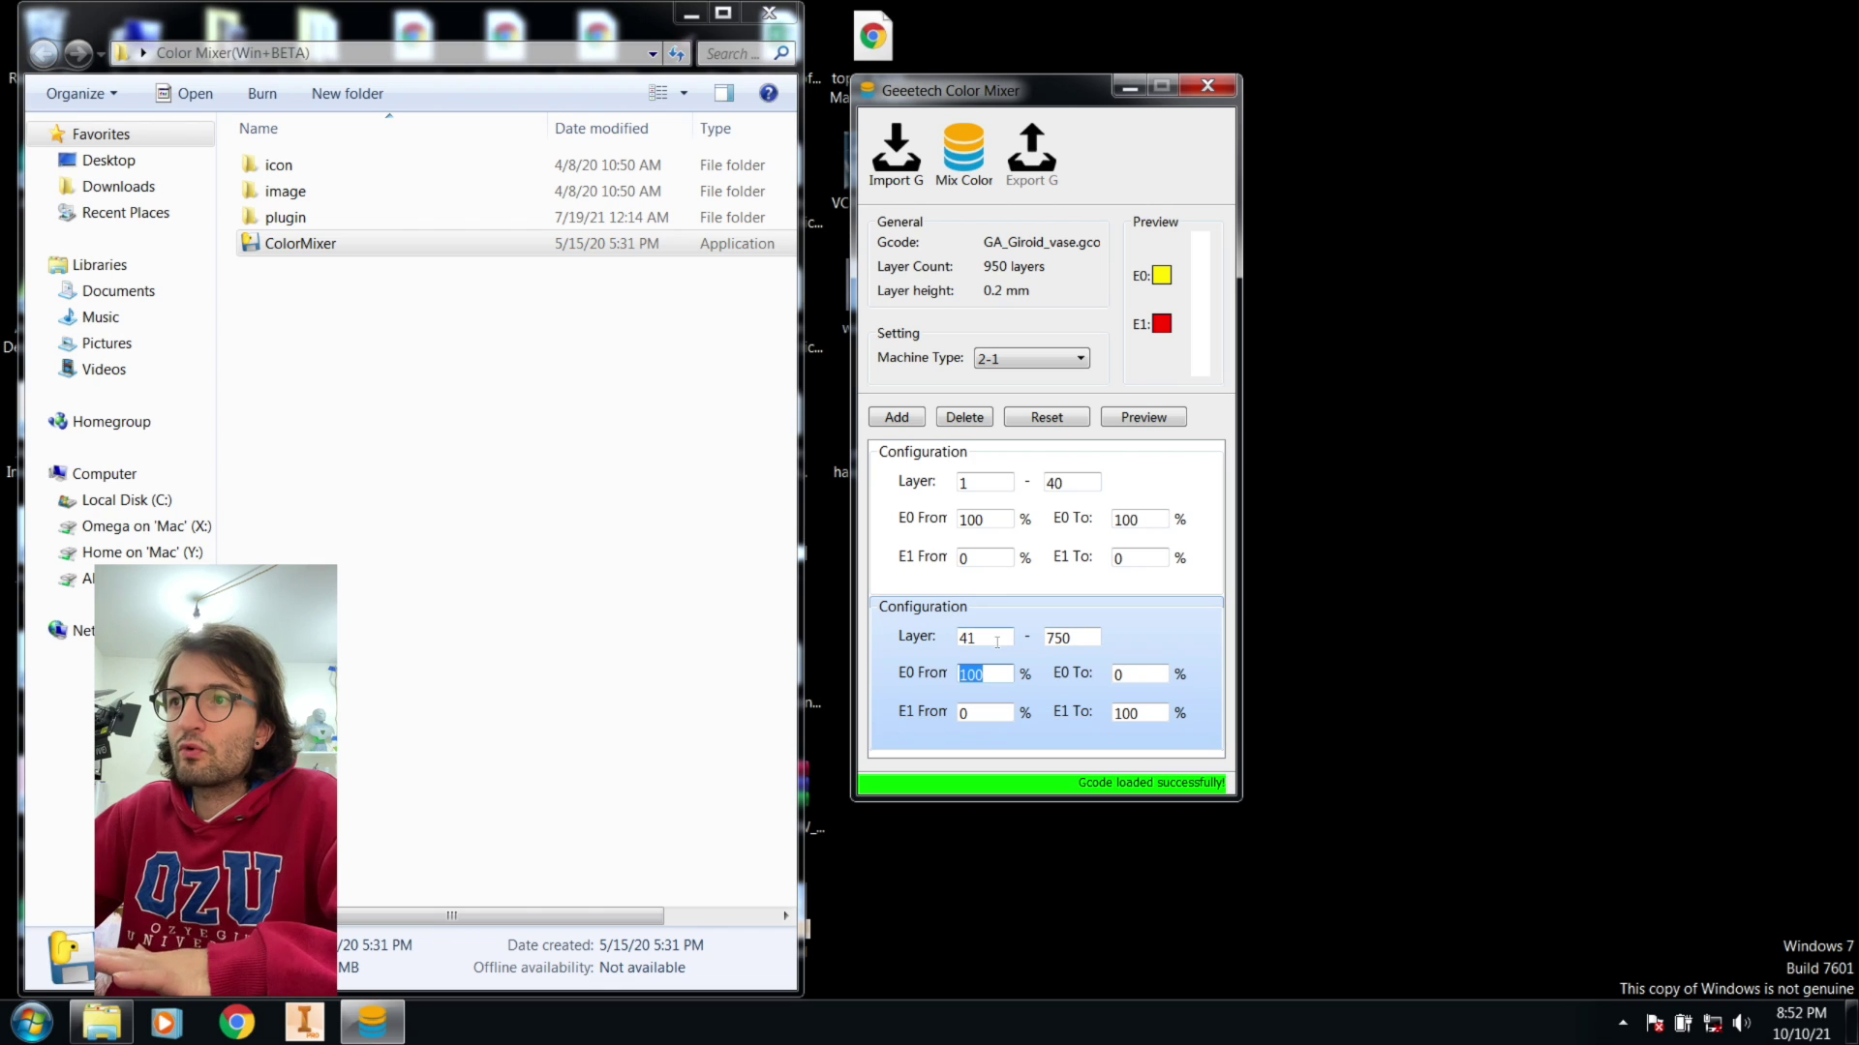
left_click(1132, 713)
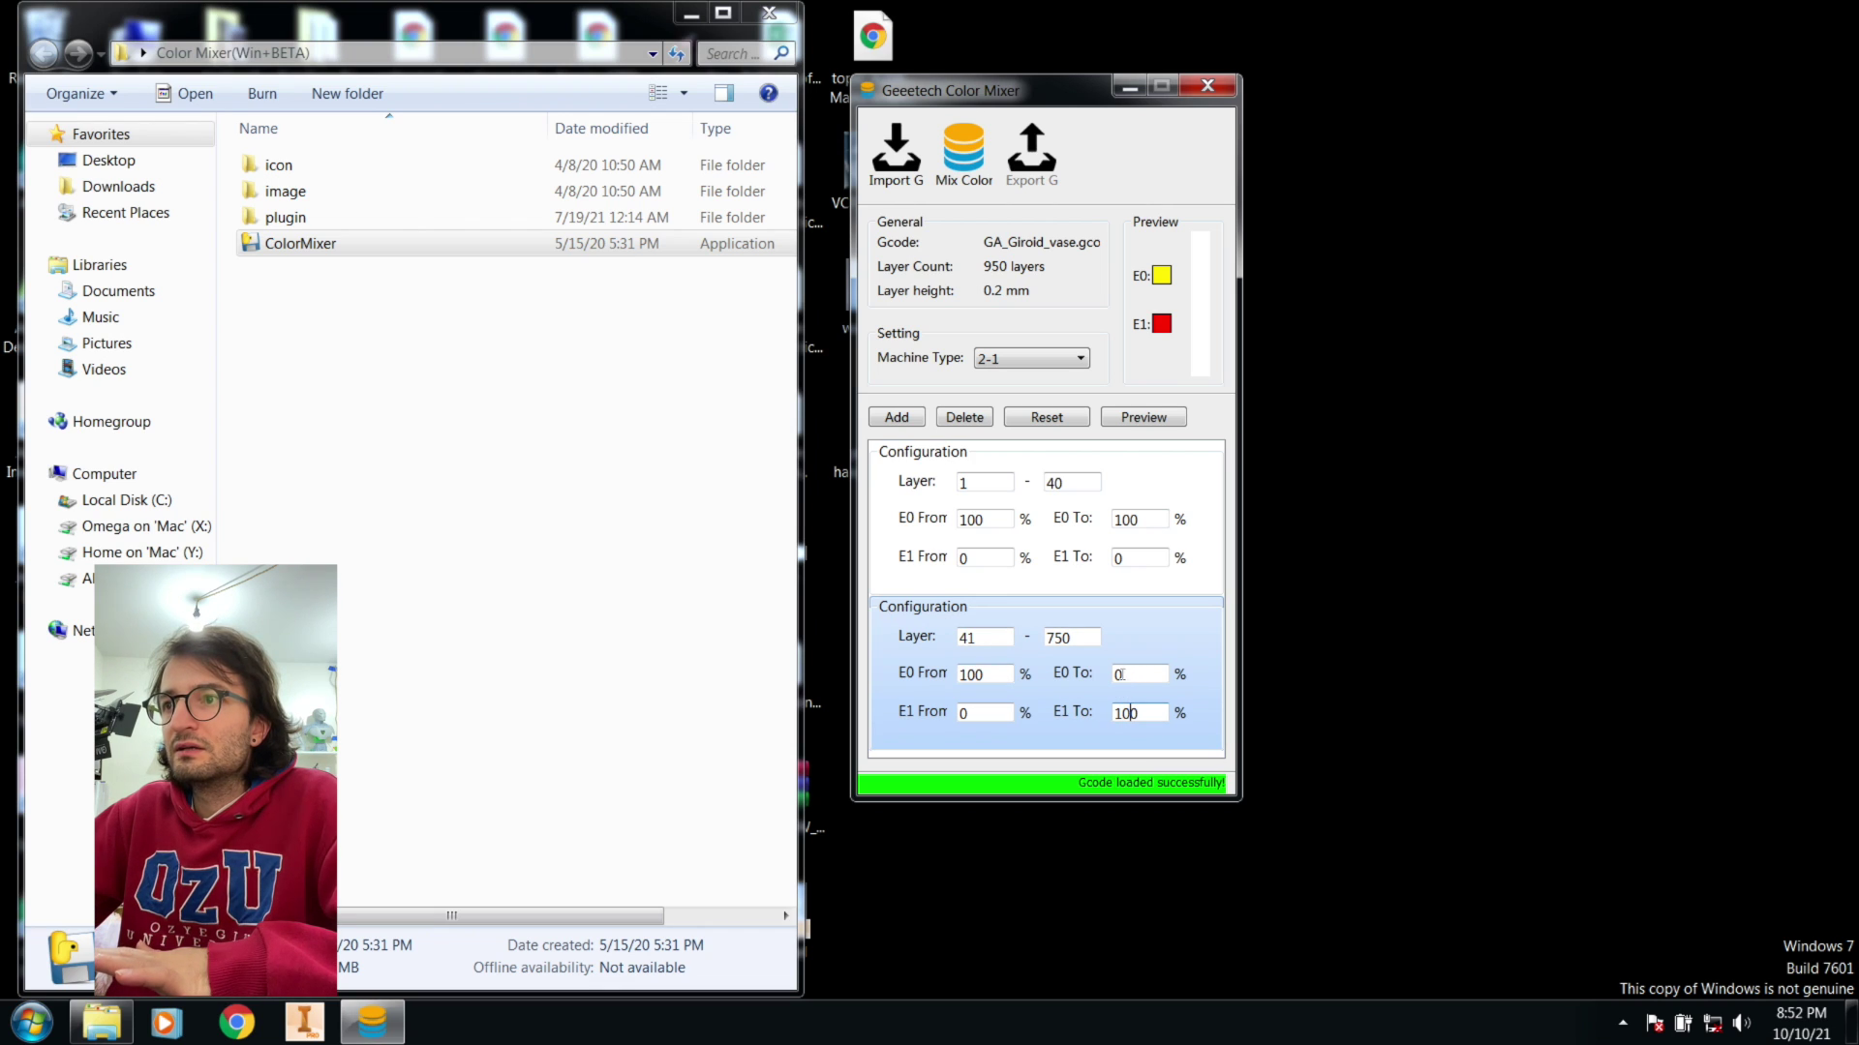
double_click(1113, 714)
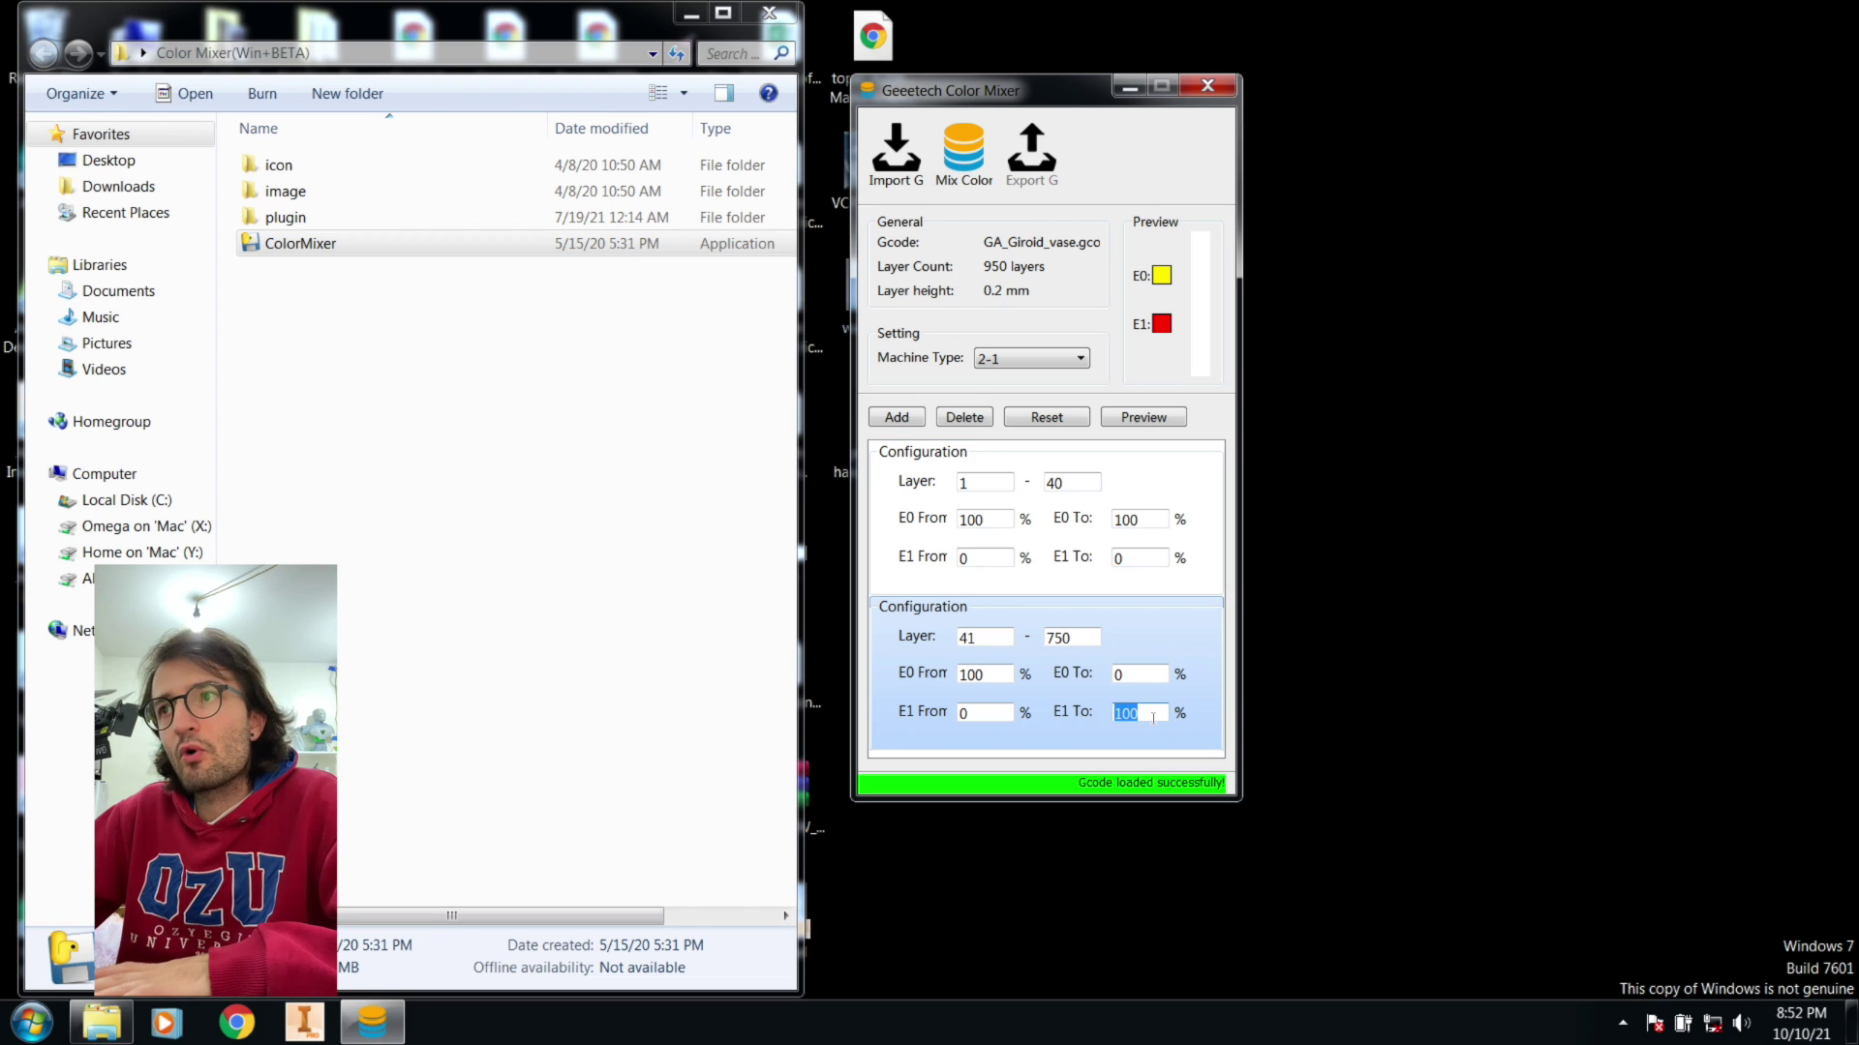
- Add a third configuration for layers 751–950, with E0 starting at 0% and E1 starting at 100%
left_click(897, 417)
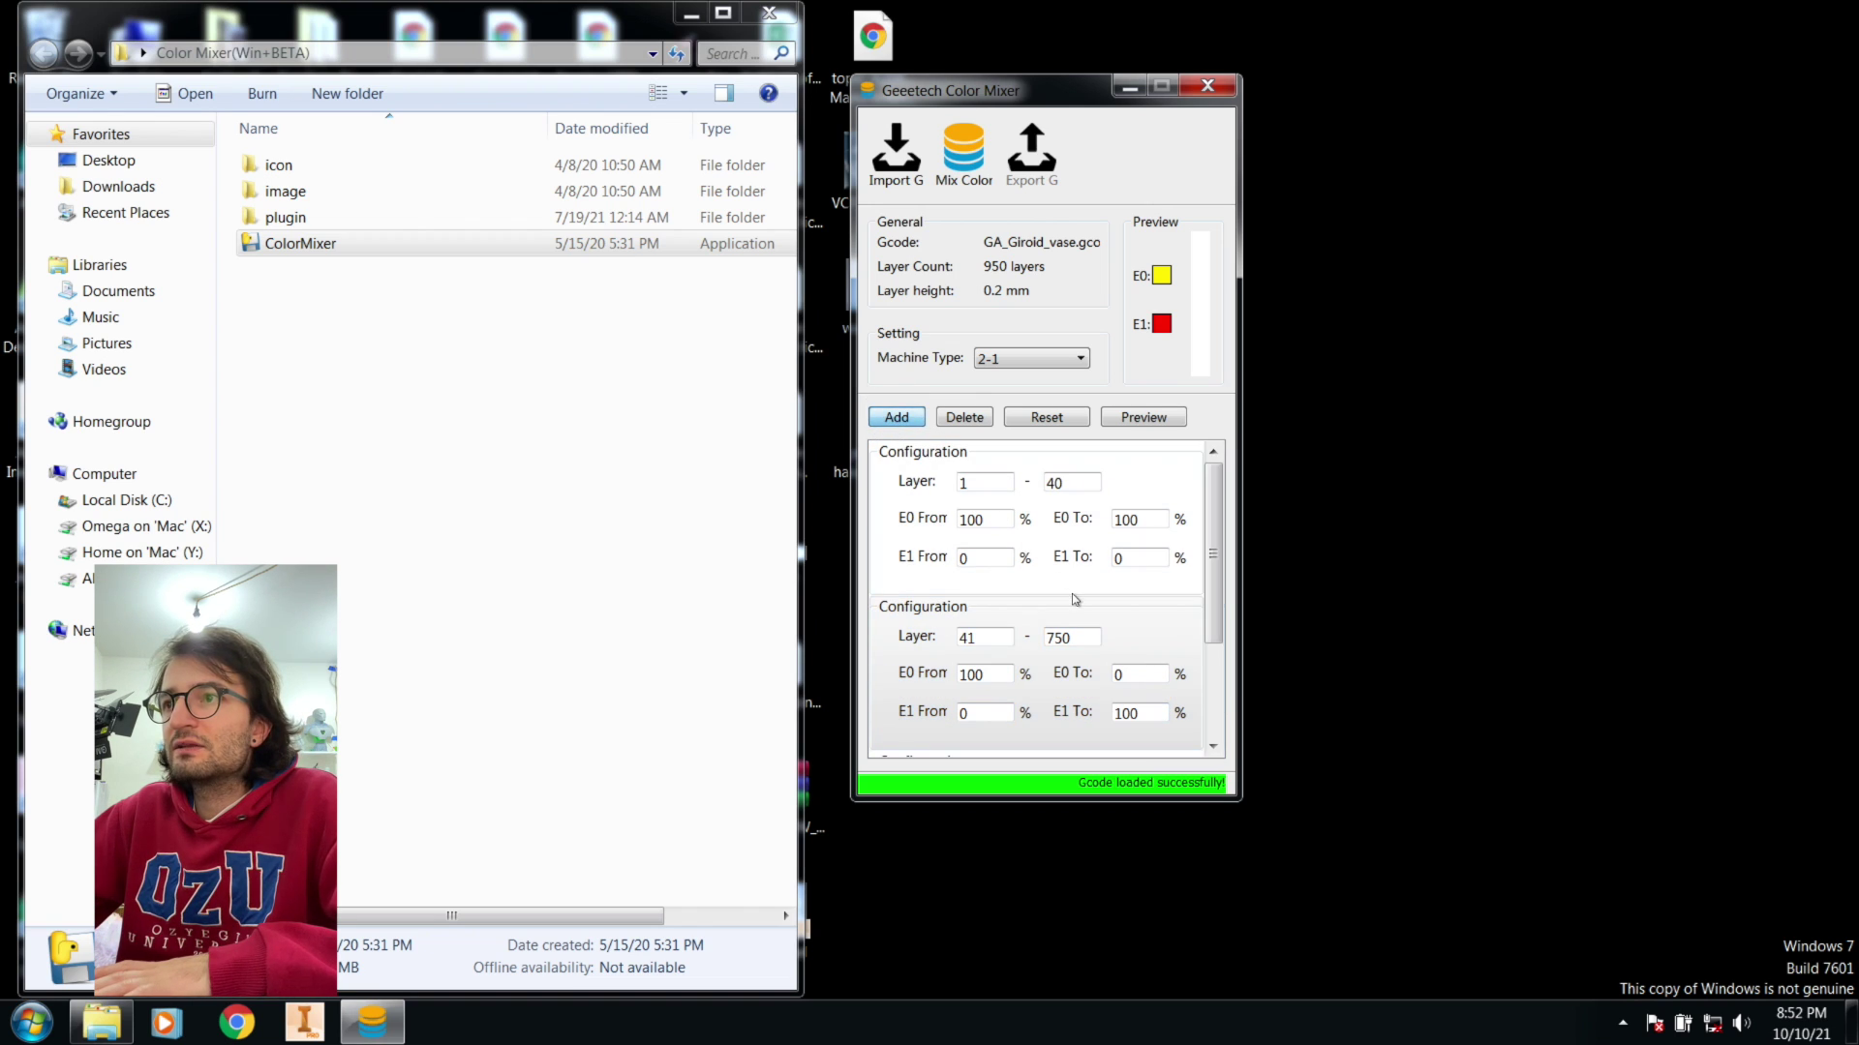
scroll(1071, 605, "down", 3)
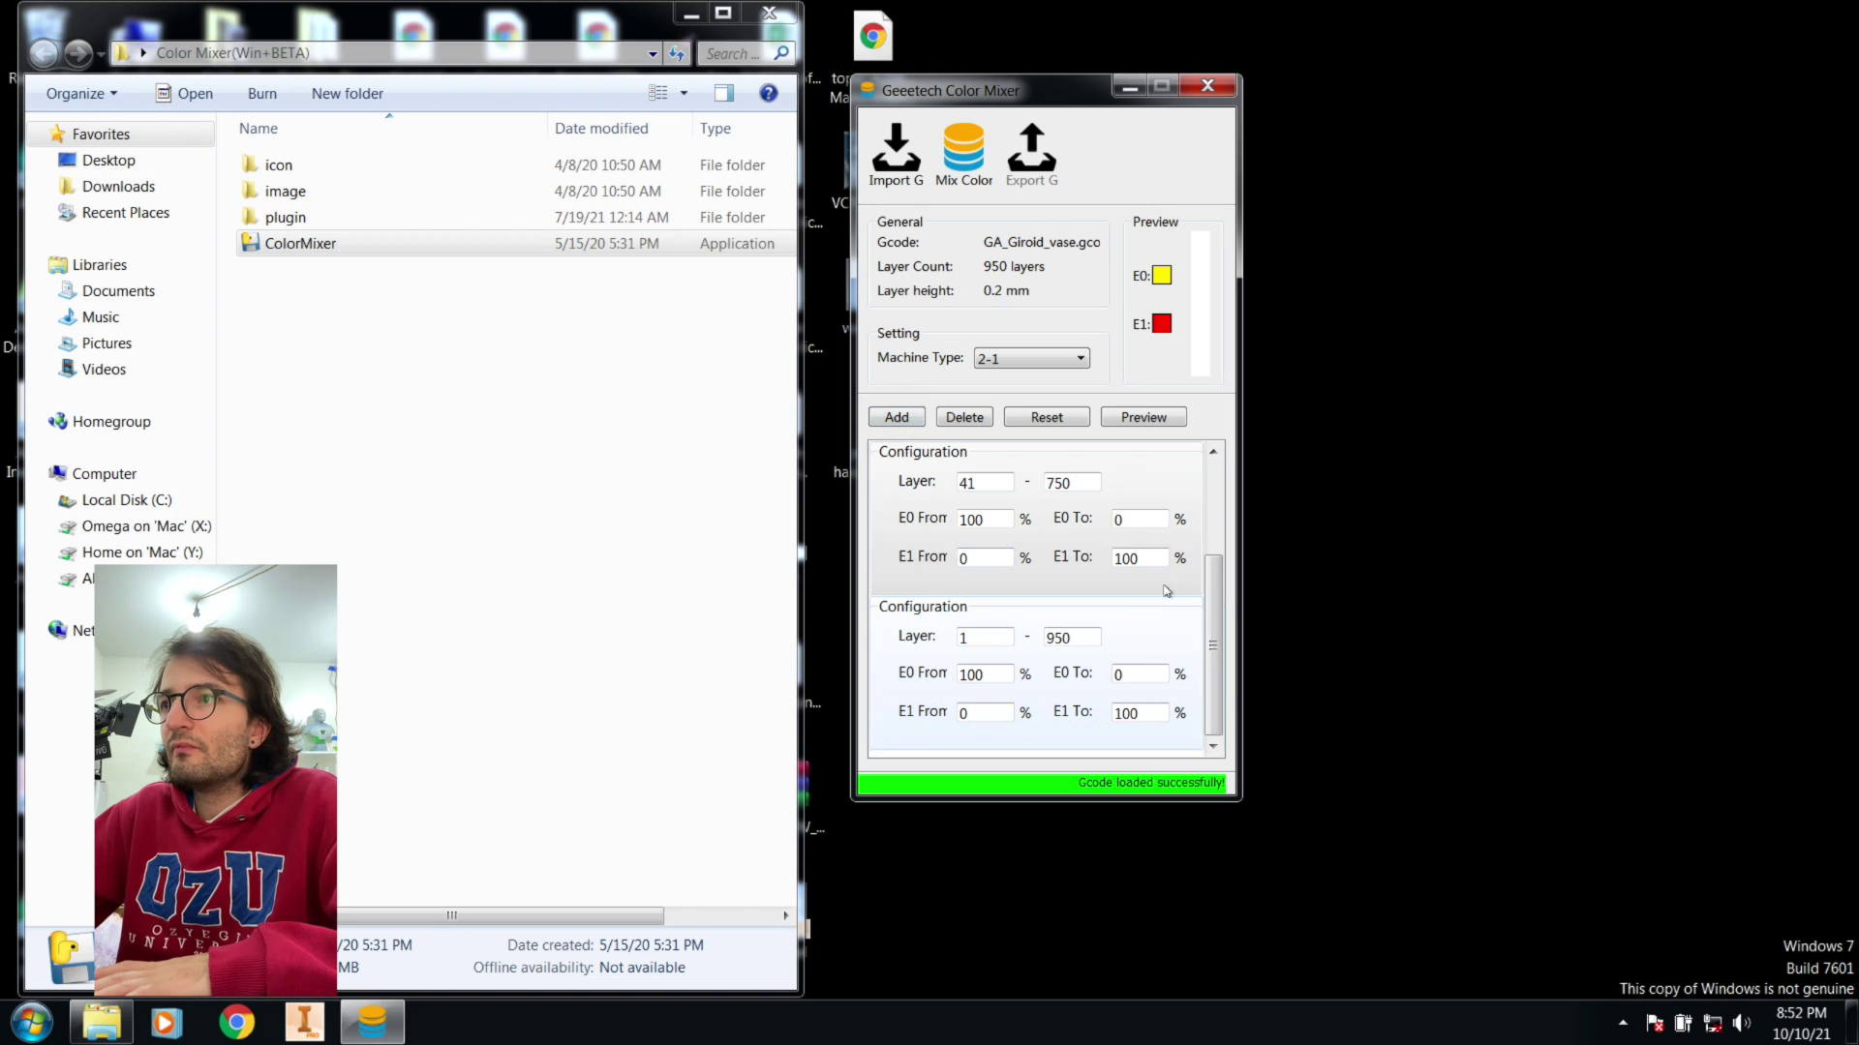
left_click(986, 641)
left_click_drag(986, 642, 897, 641)
type("7")
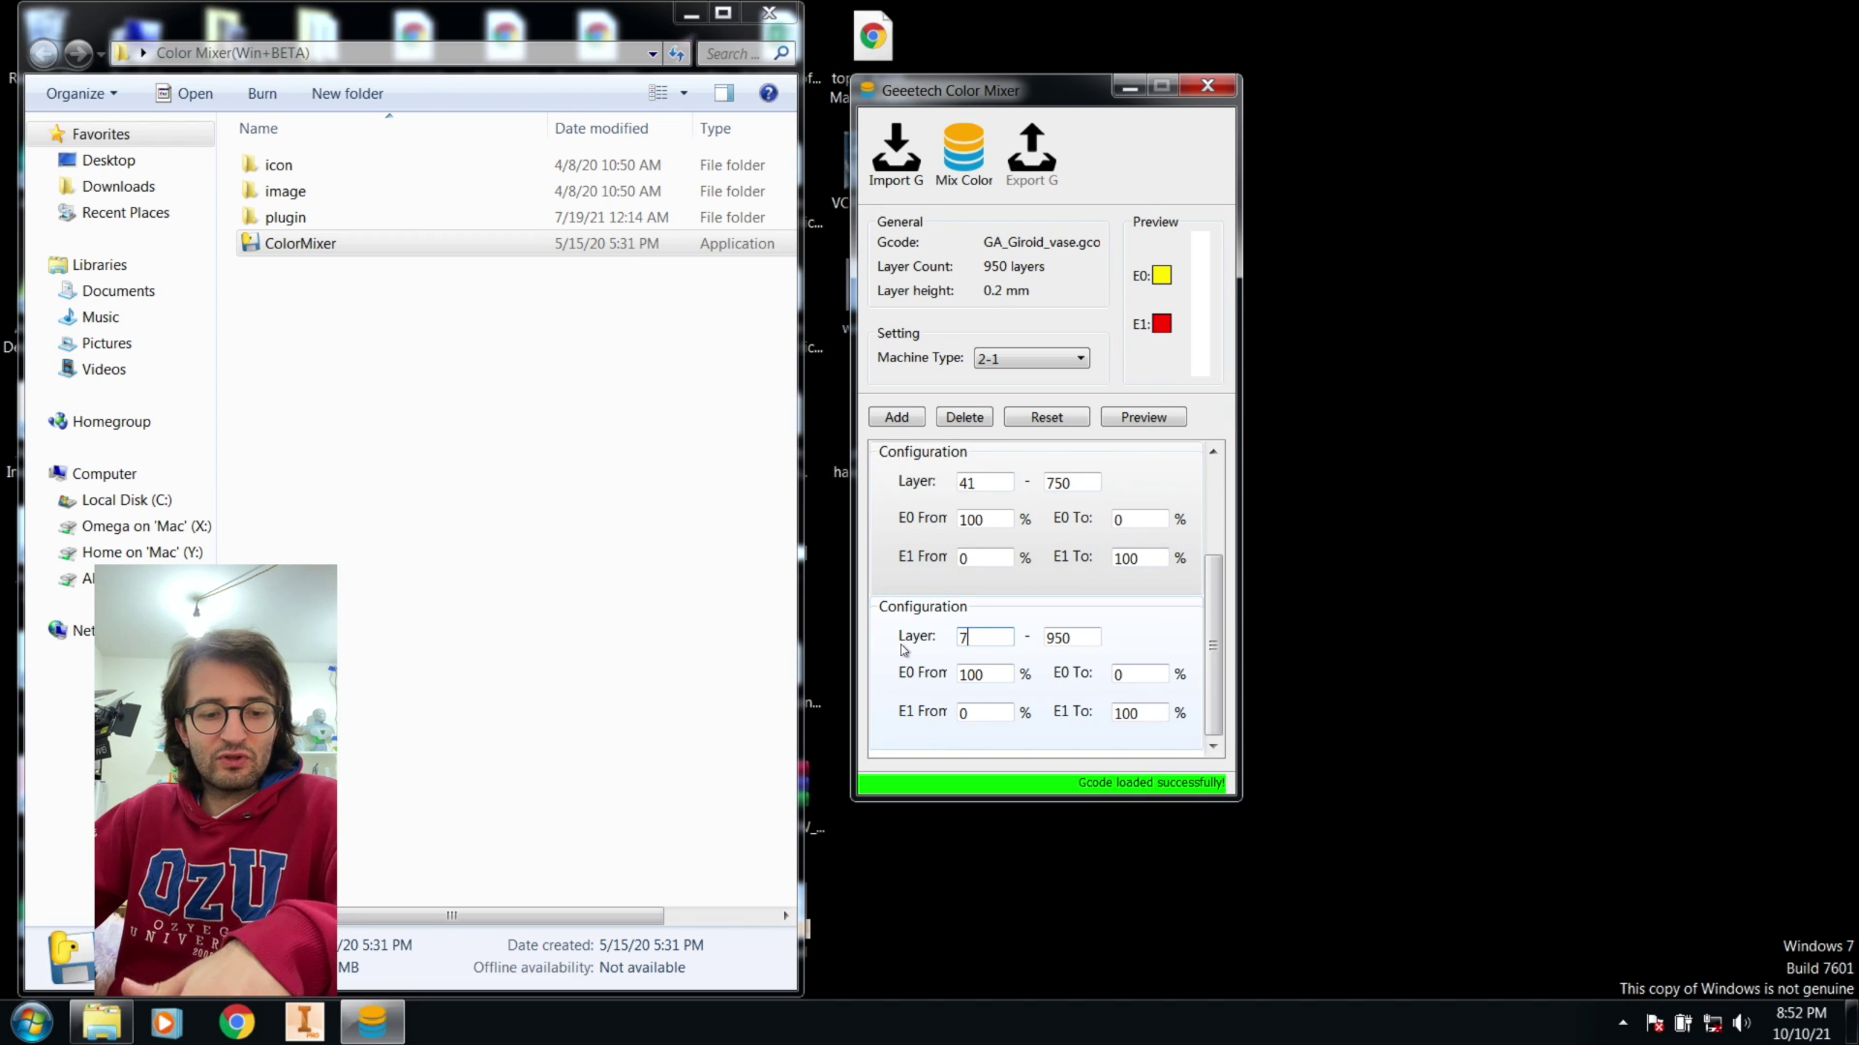
type("51")
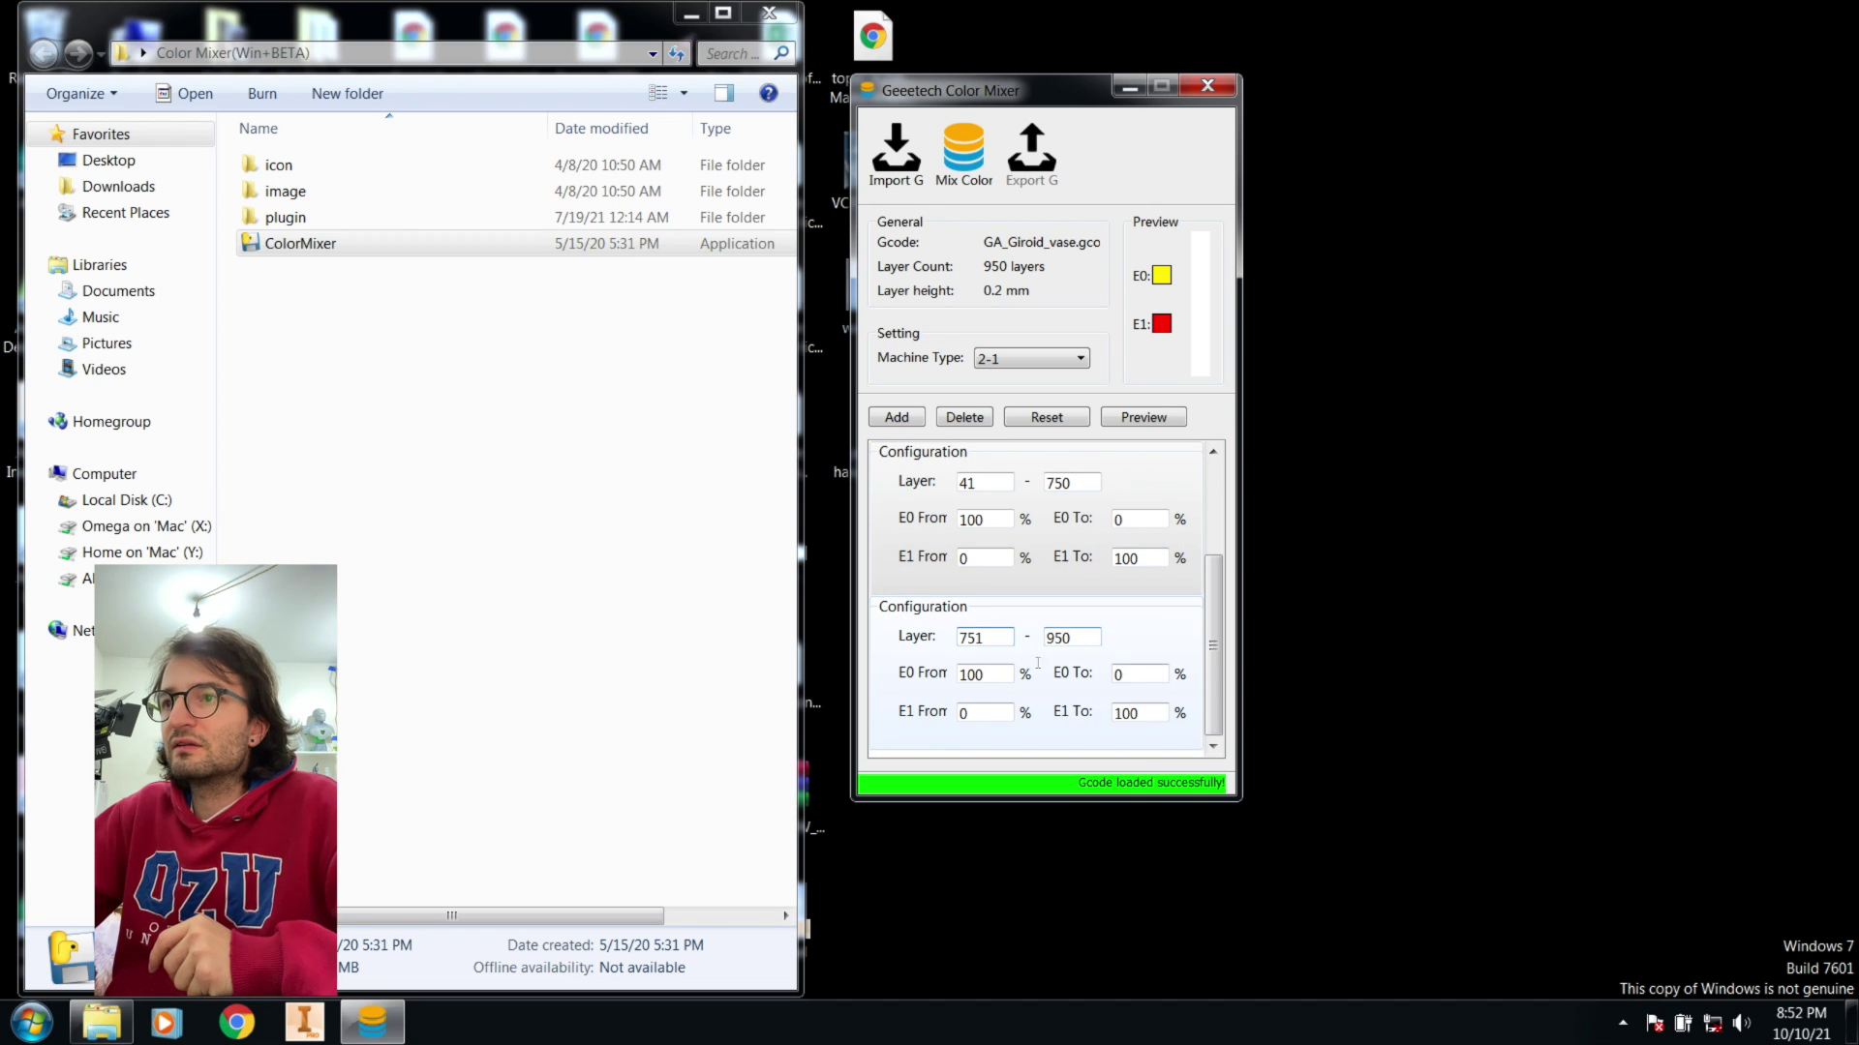
left_click_drag(988, 710, 871, 718)
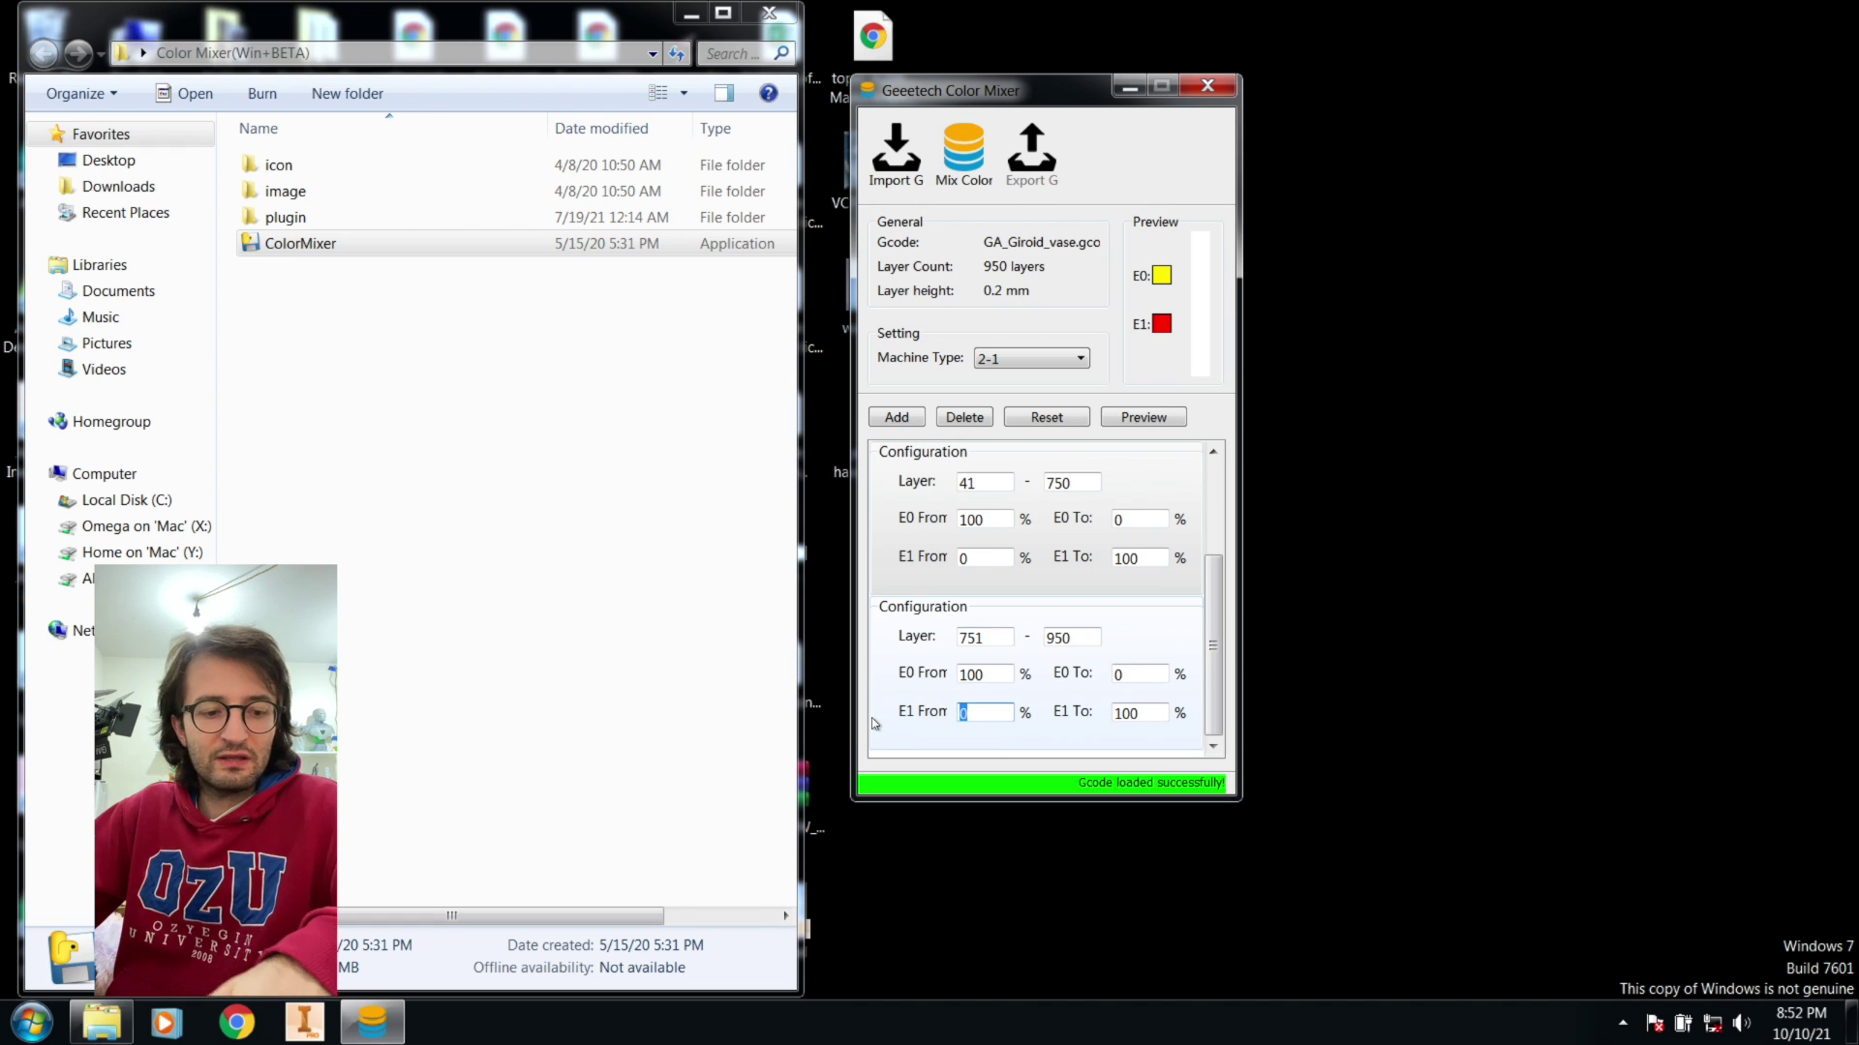
type("100")
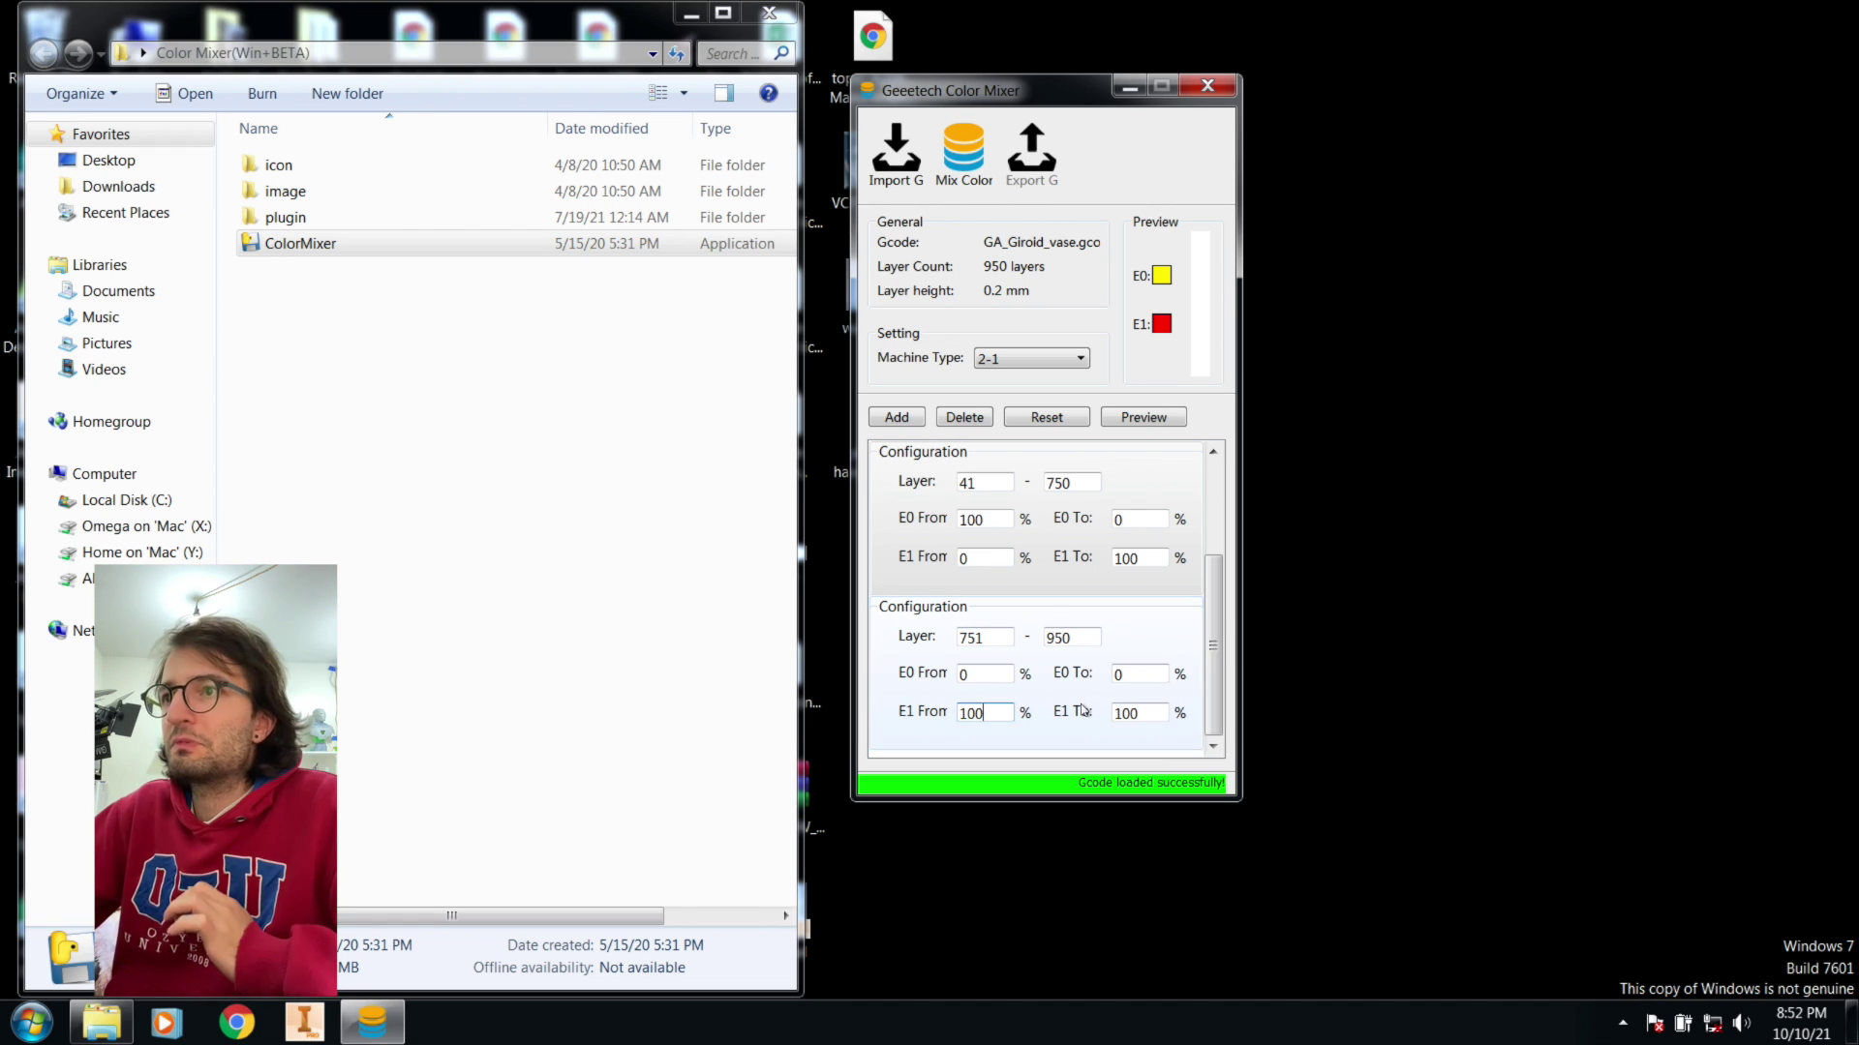
- Preview the color gradient of the three configurations and mix the colors into the G-code
left_click(1212, 651)
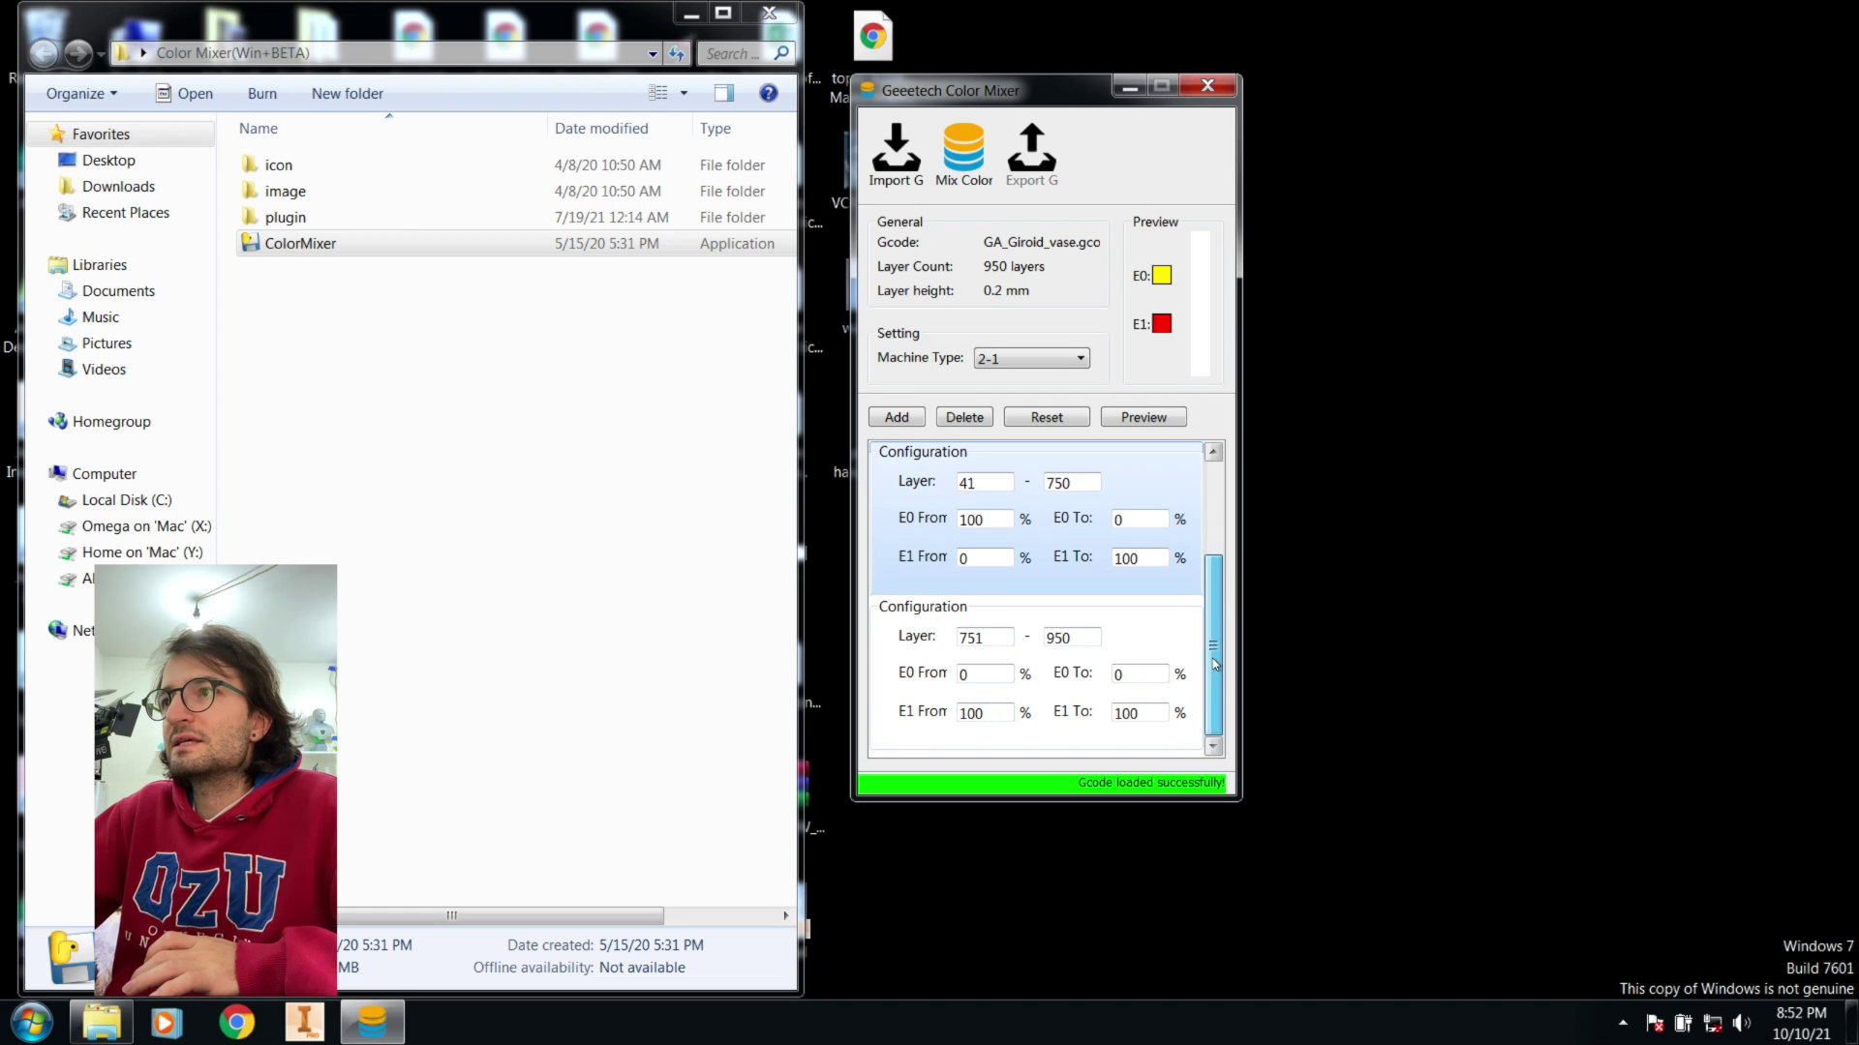
left_click(1177, 416)
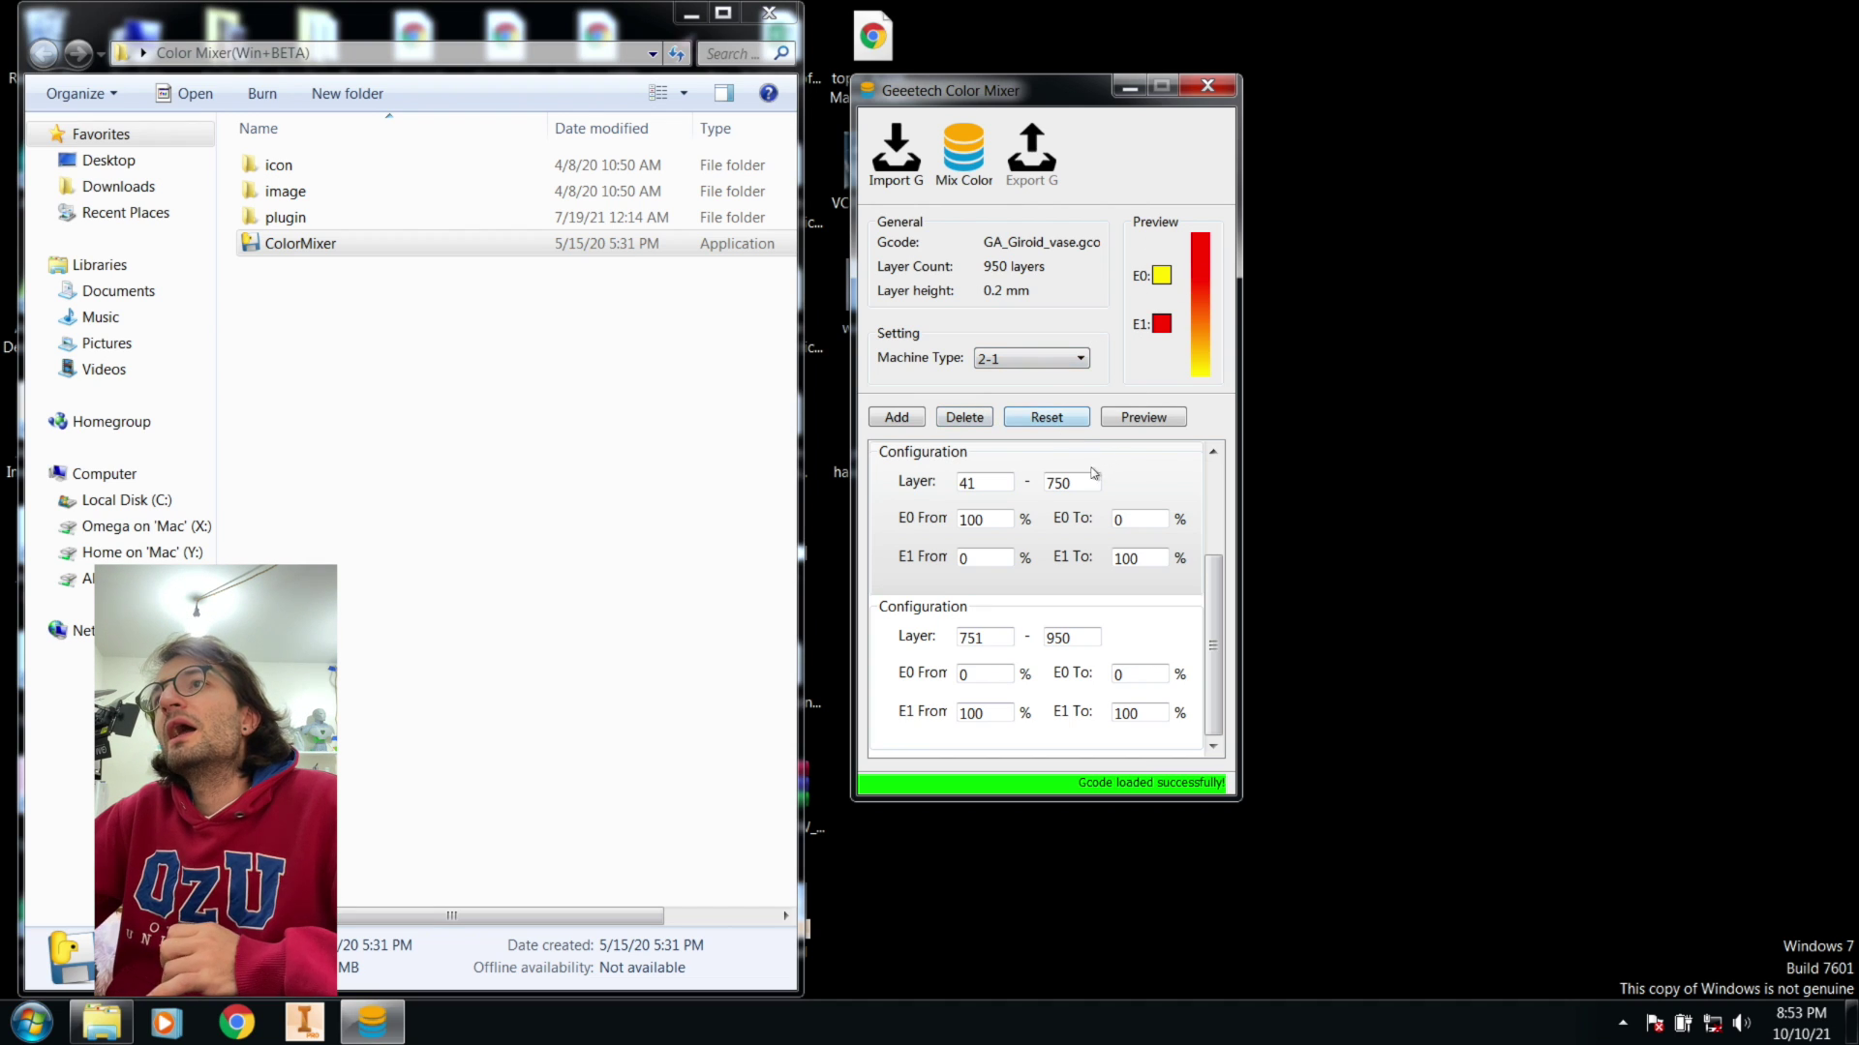
left_click(974, 176)
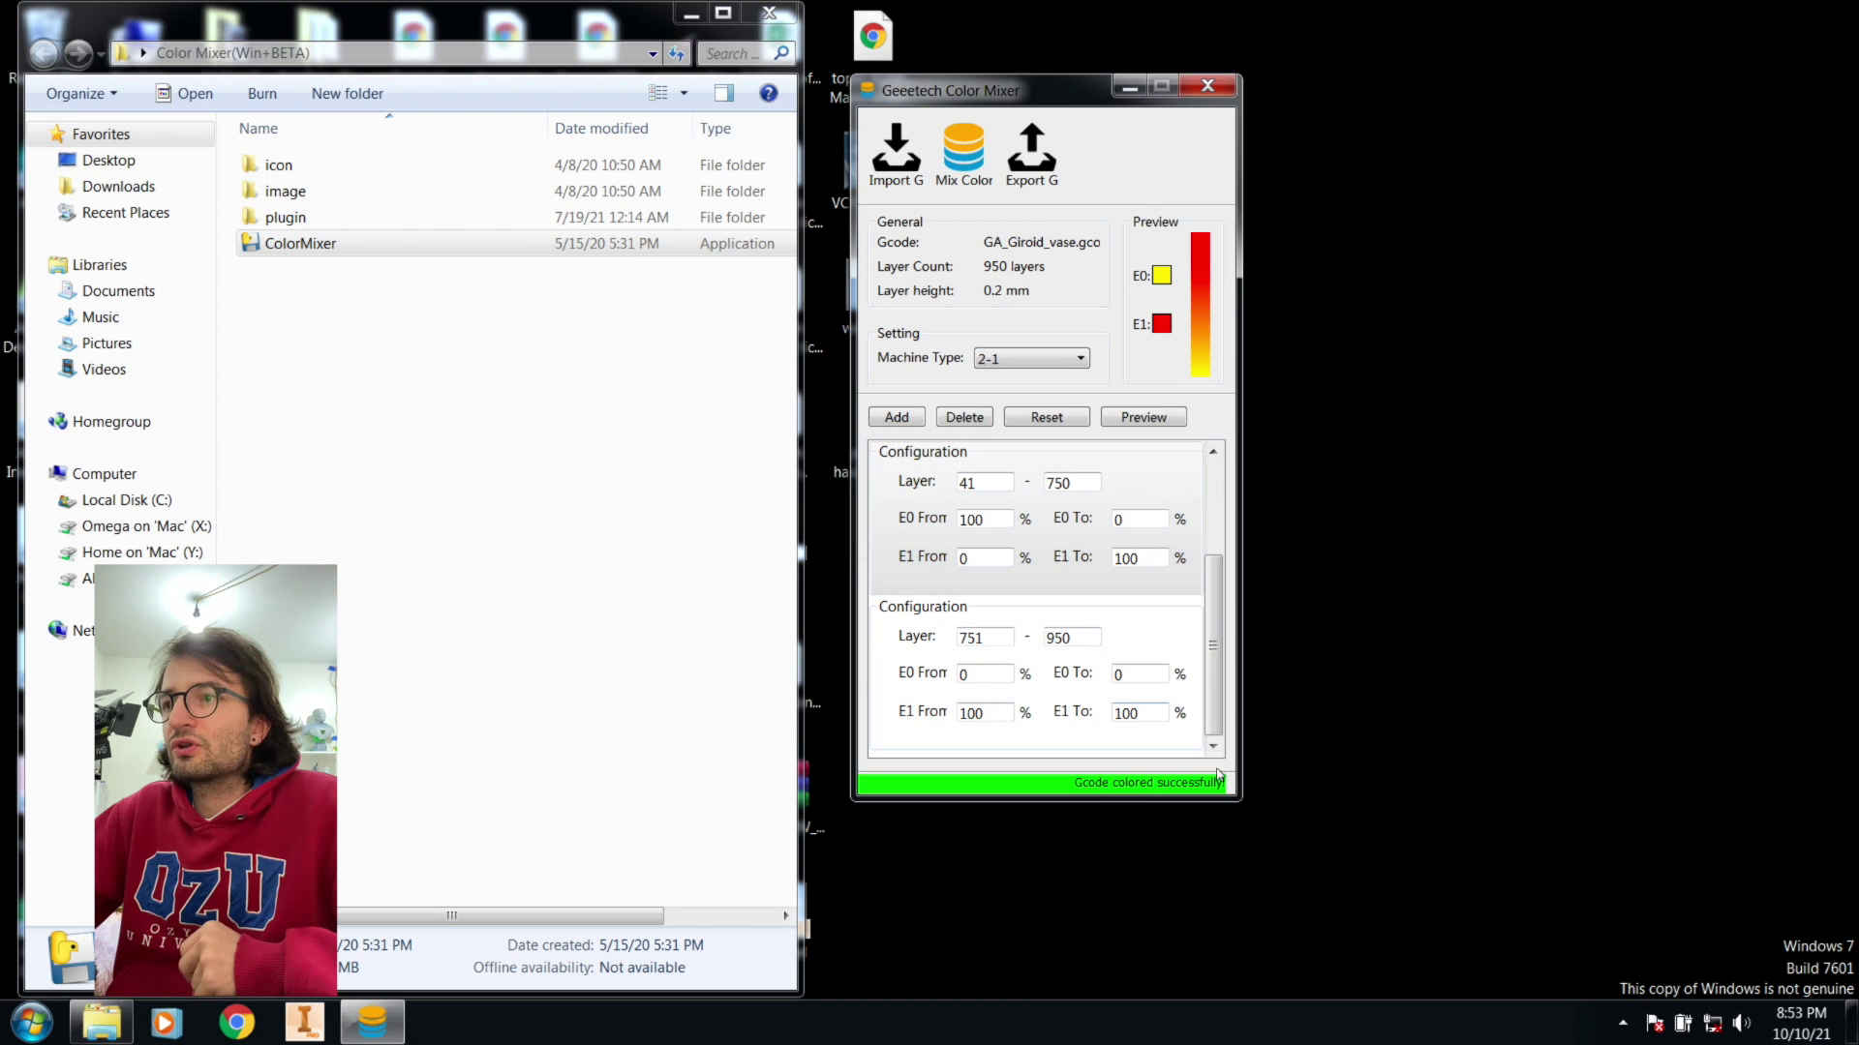
- Export the colored G-code to the Windows Desktop as GA_Giroid_vase_colored and close Geeetech Color Mixer and its folder window
left_click(1034, 155)
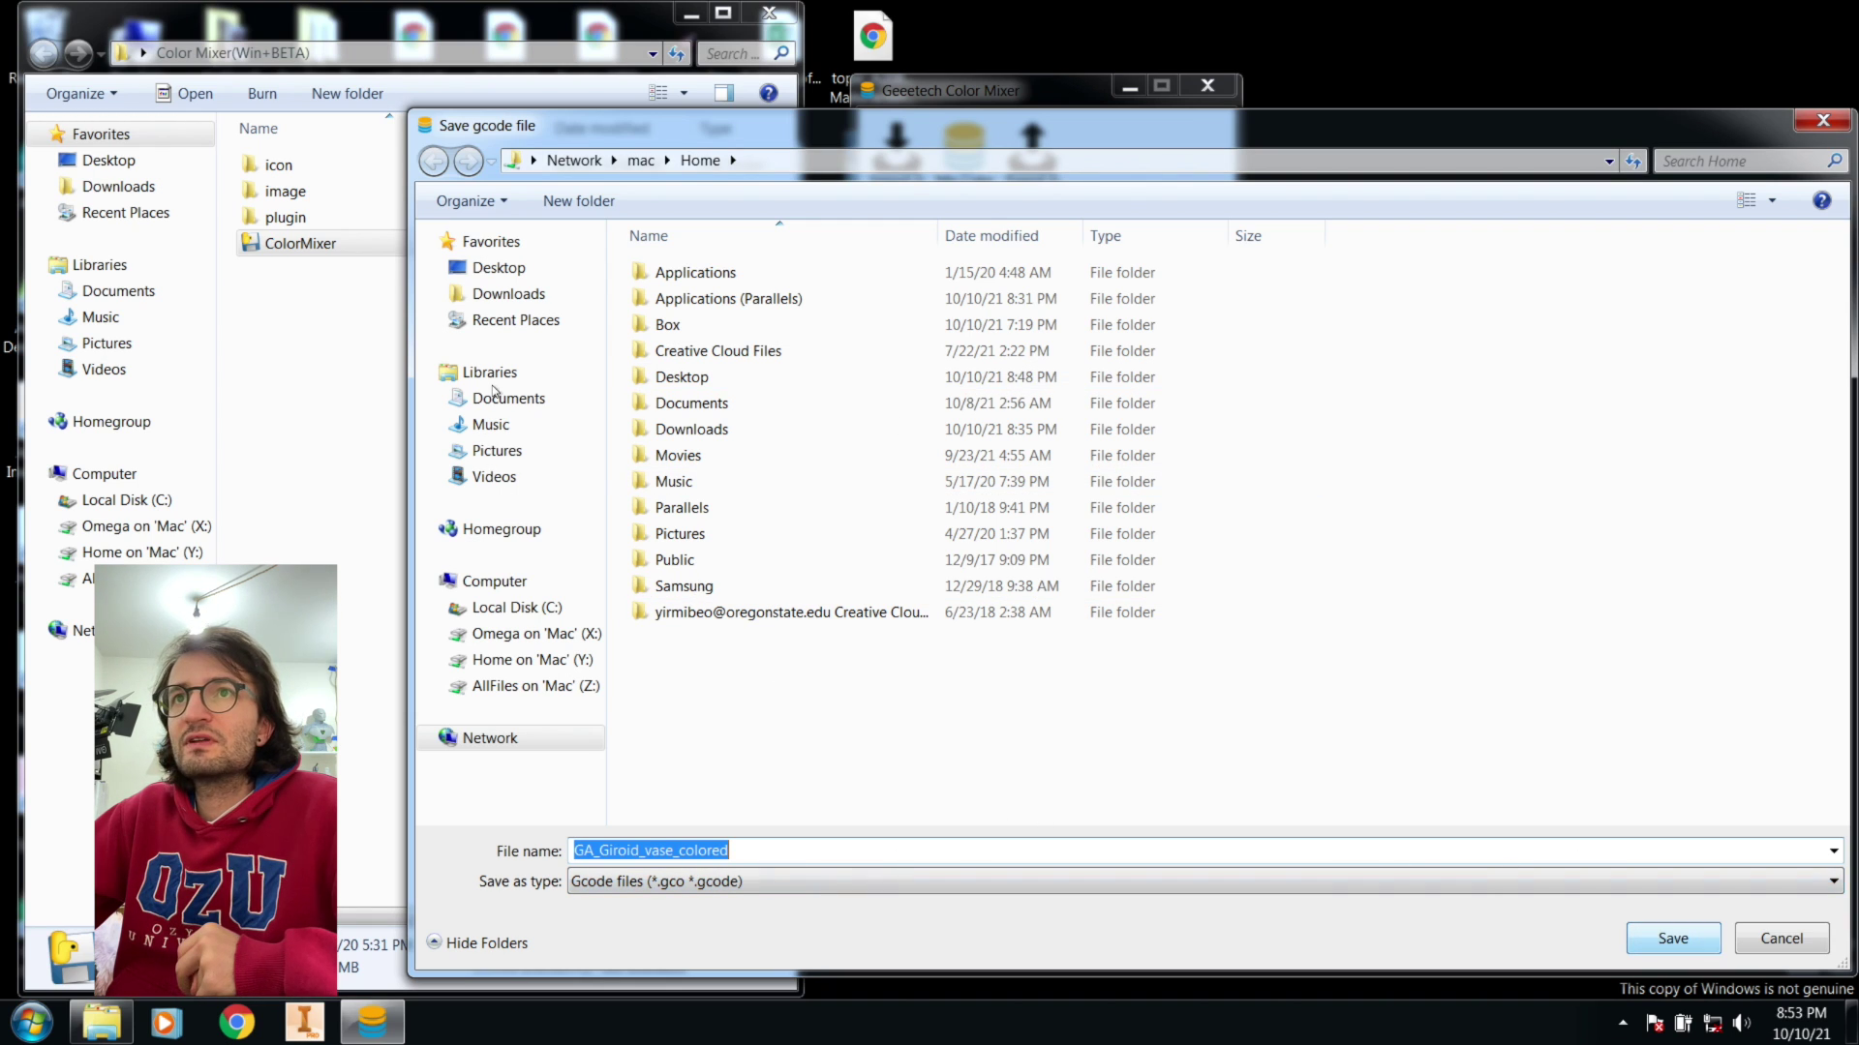
left_click(523, 272)
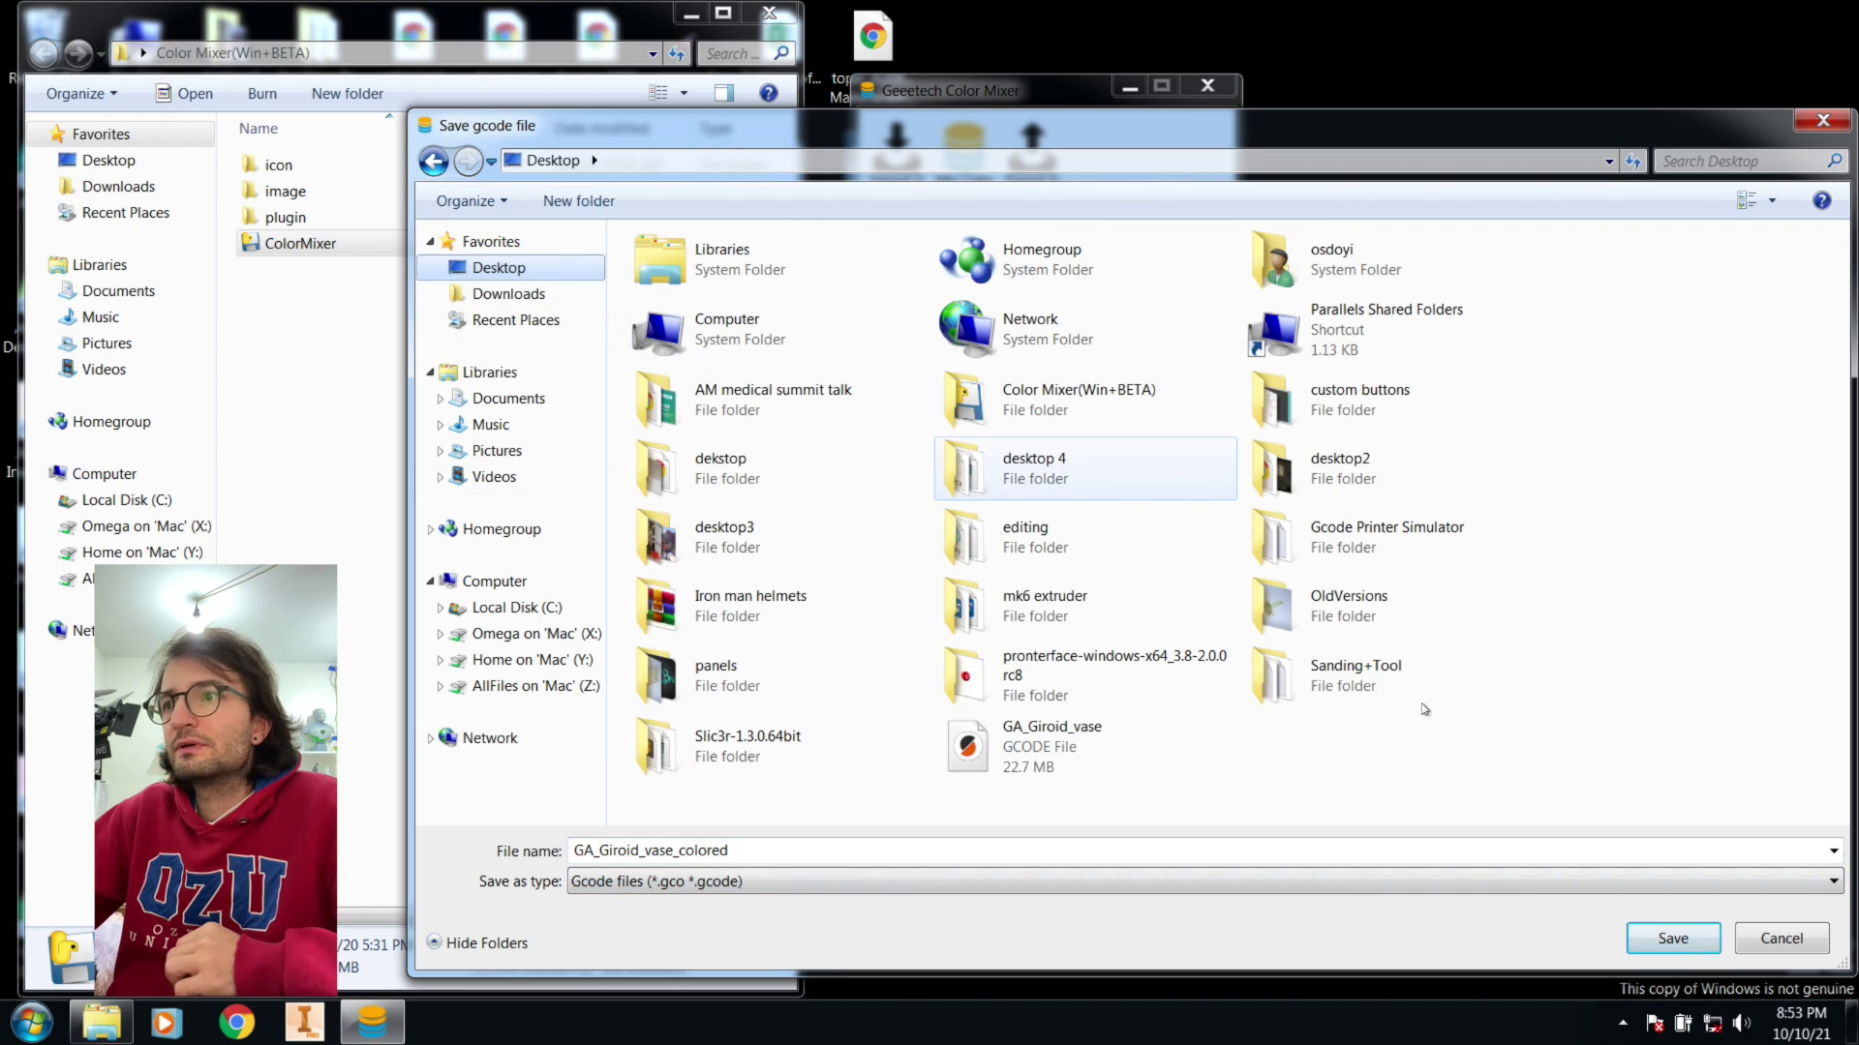
left_click(1661, 938)
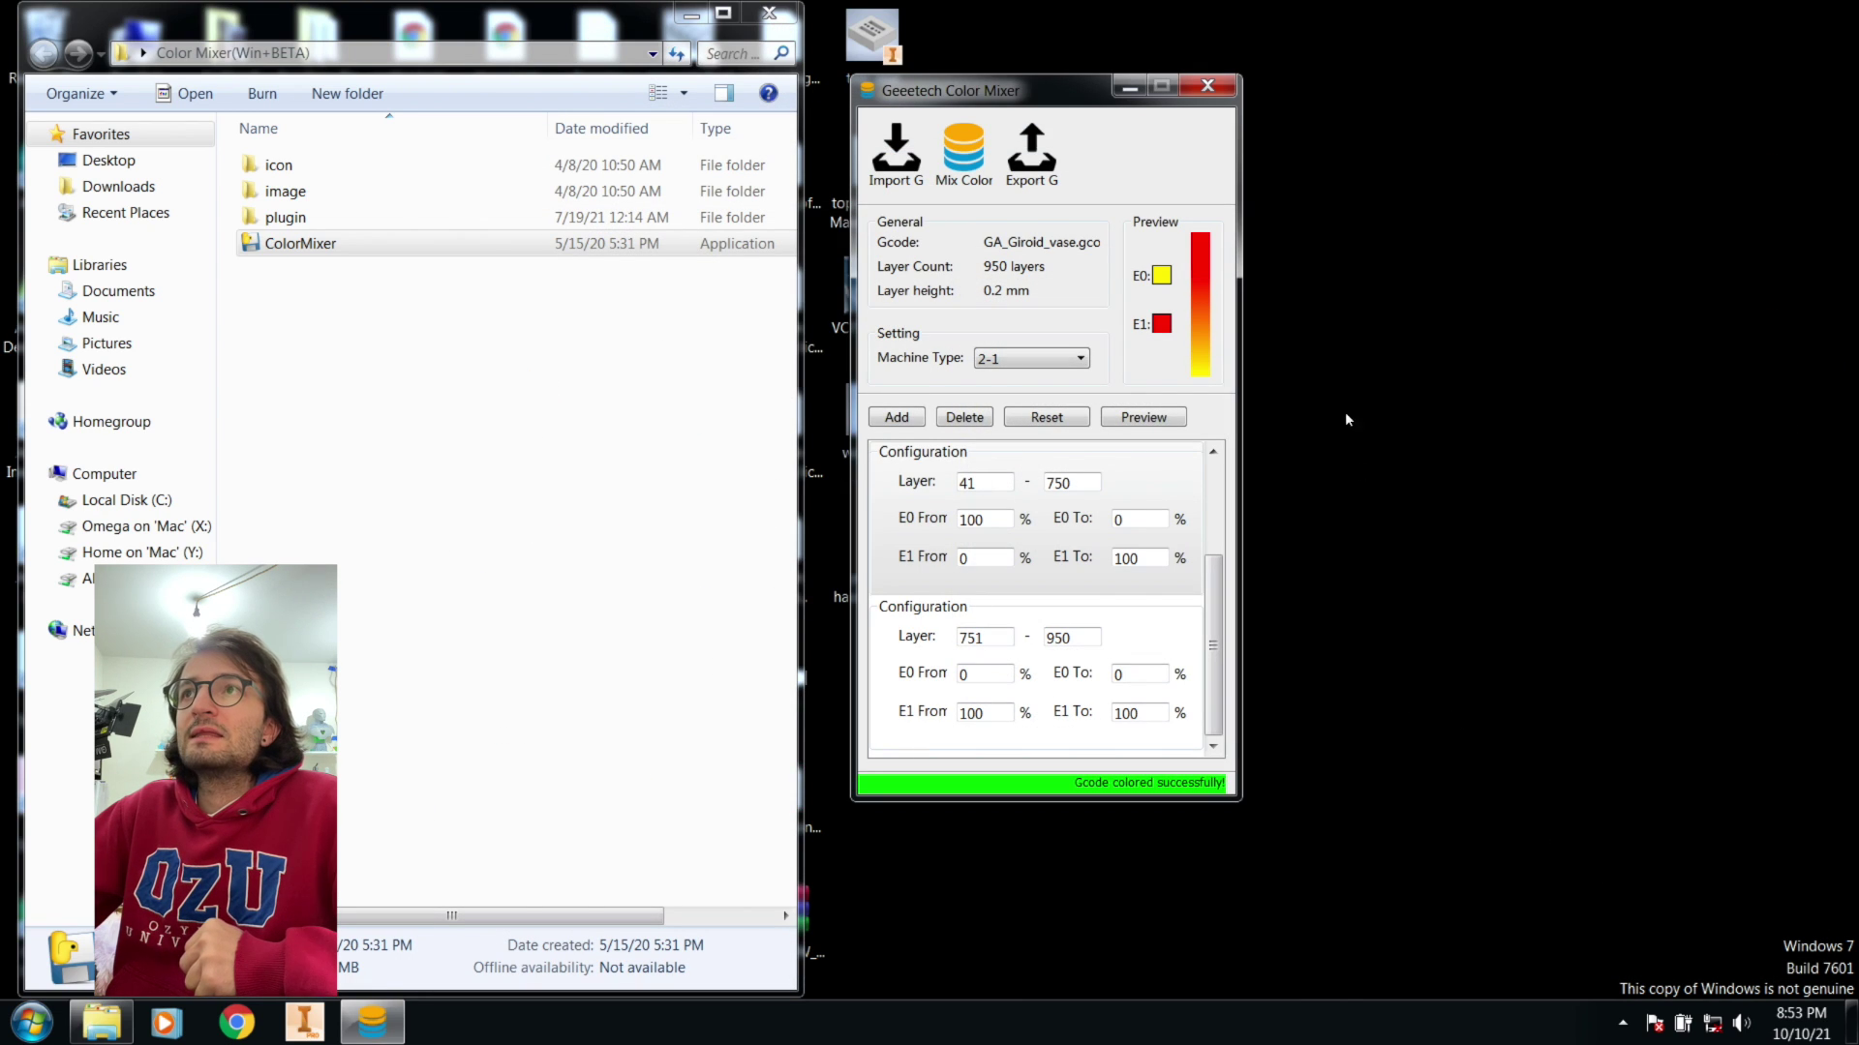
left_click(1207, 86)
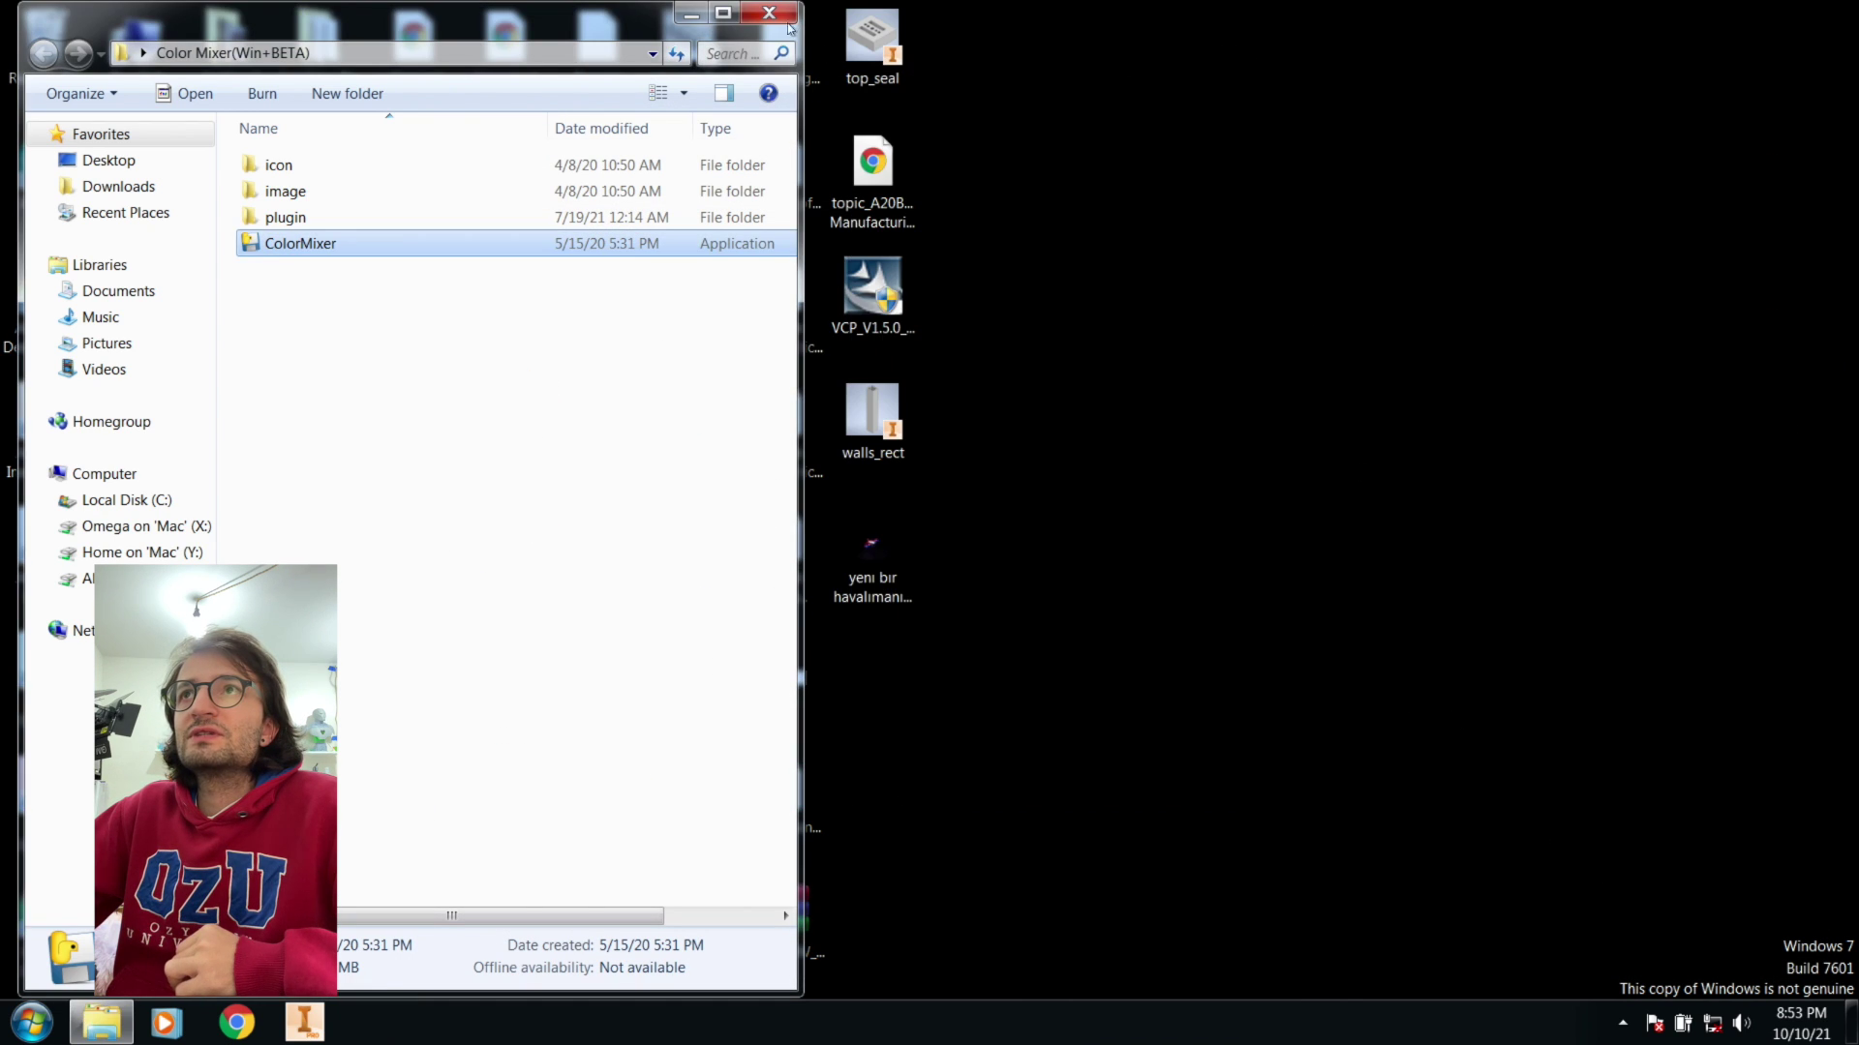
left_click(785, 27)
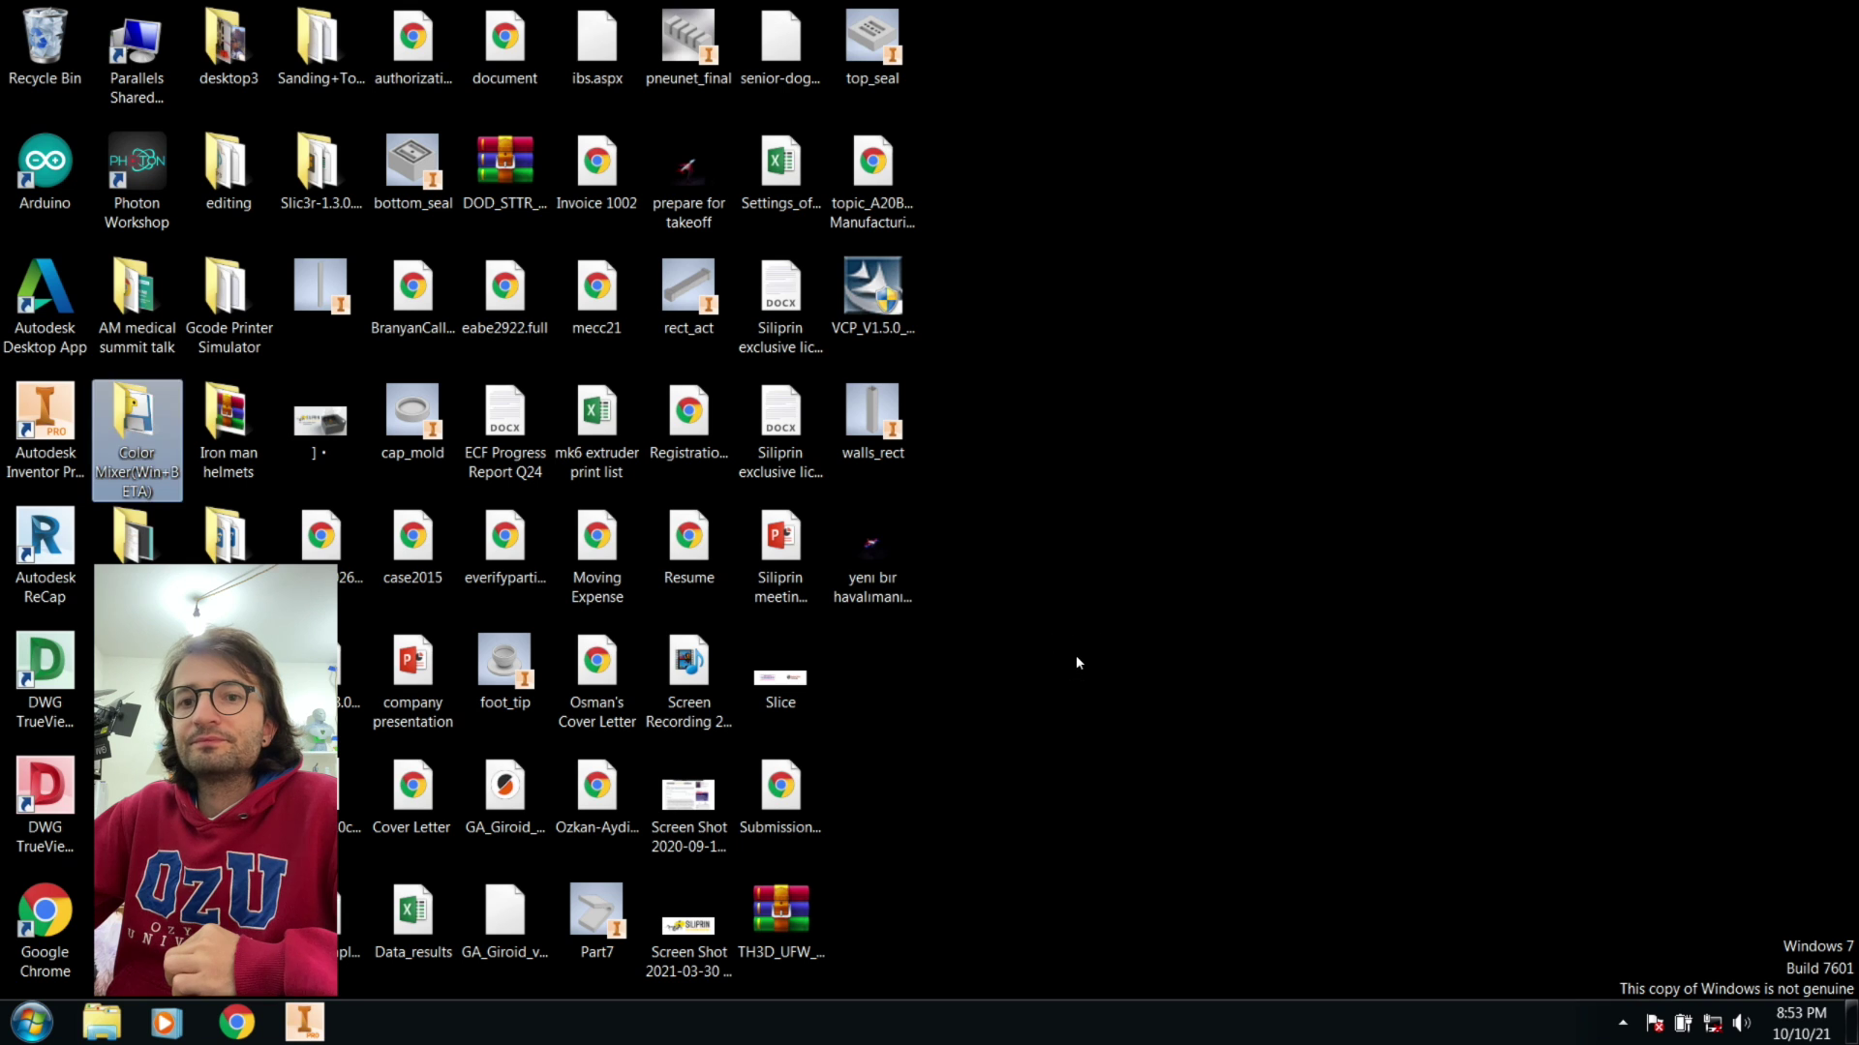
- Switch to the Mac's Desktop 8 and move GA_Giroid_vase_colored.gco to a free spot on the desktop
key("ctrl+Left")
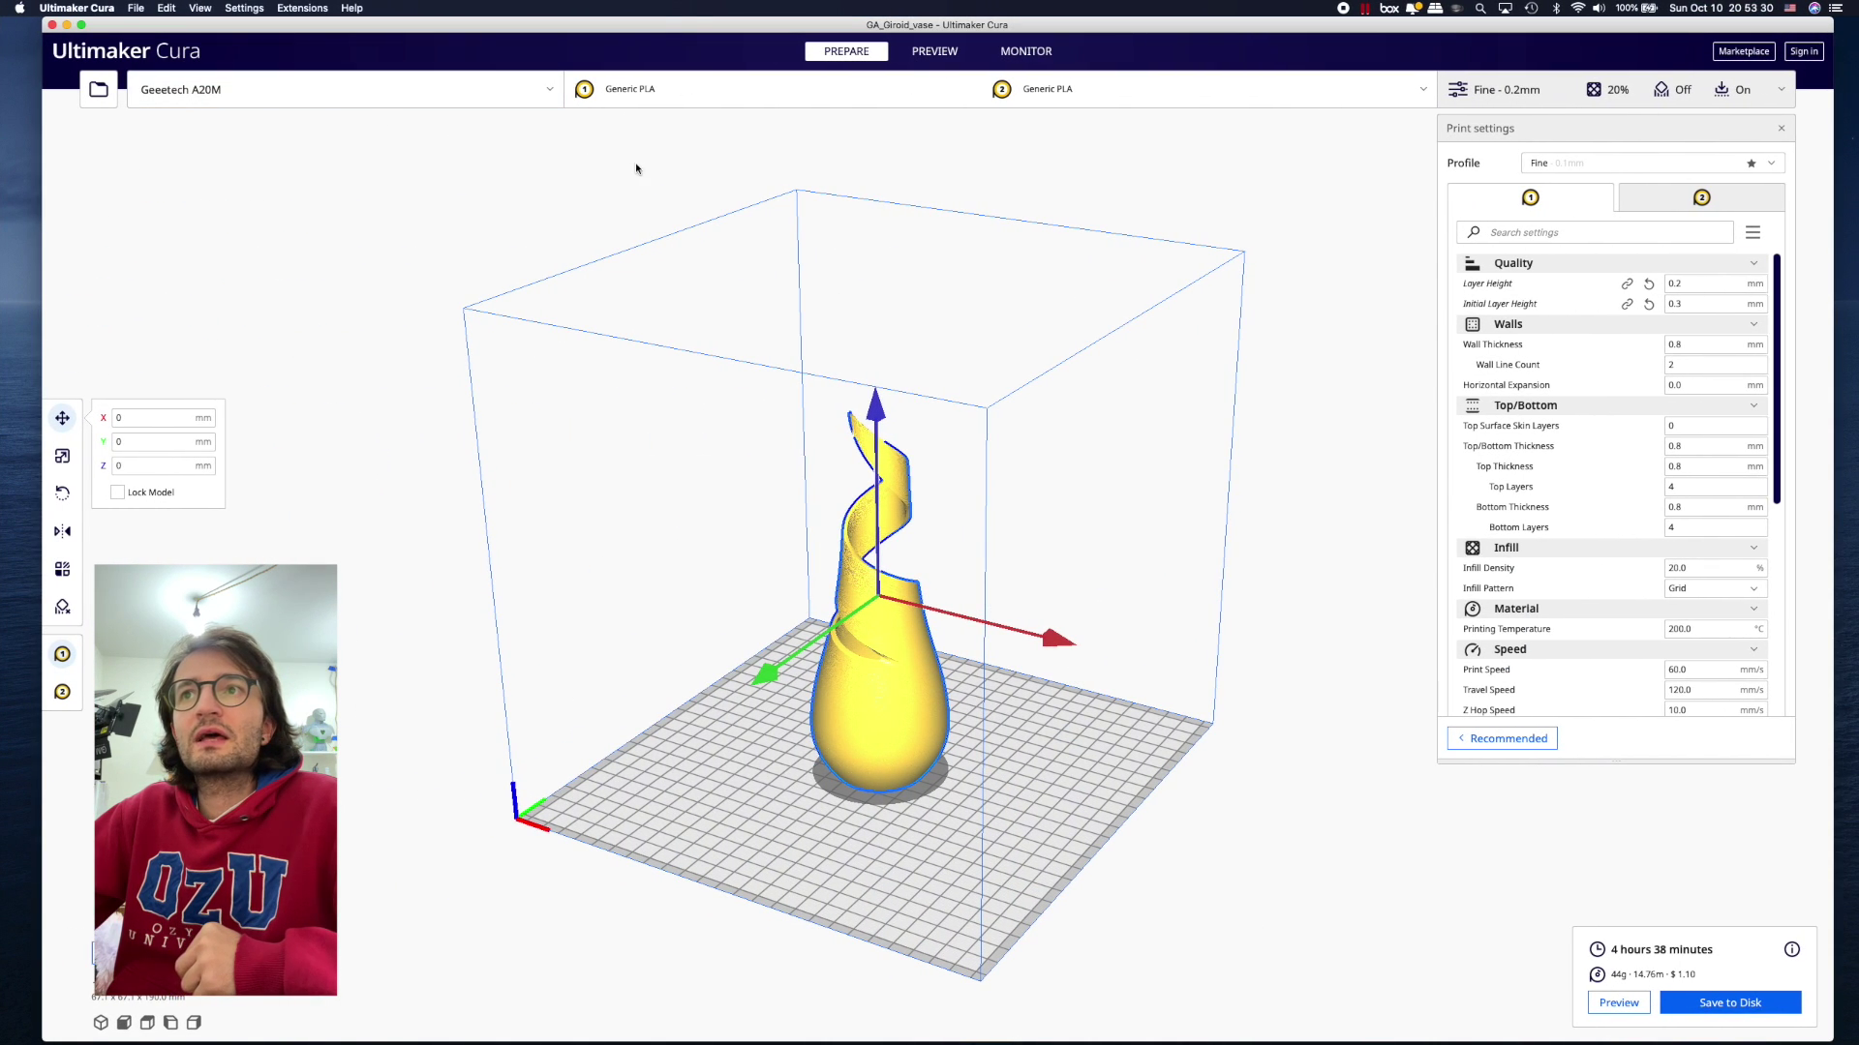
key("ctrl+Up")
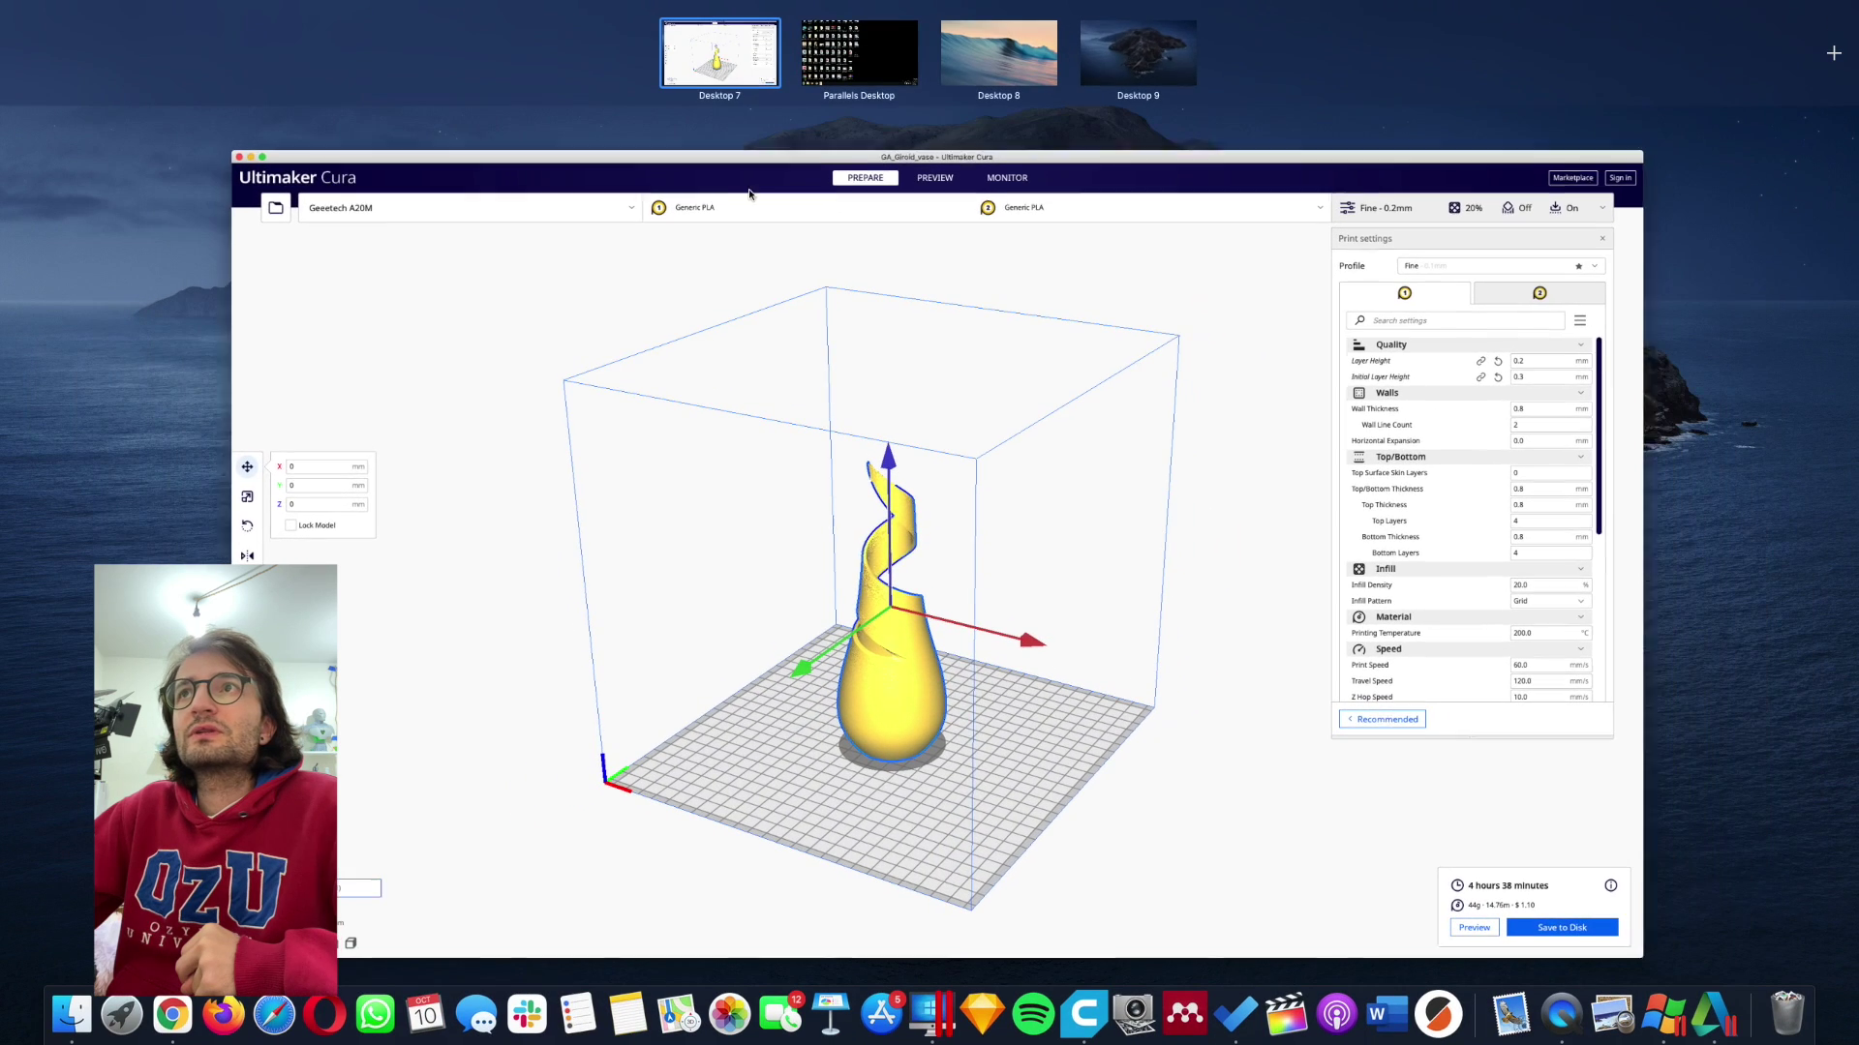
left_click(980, 95)
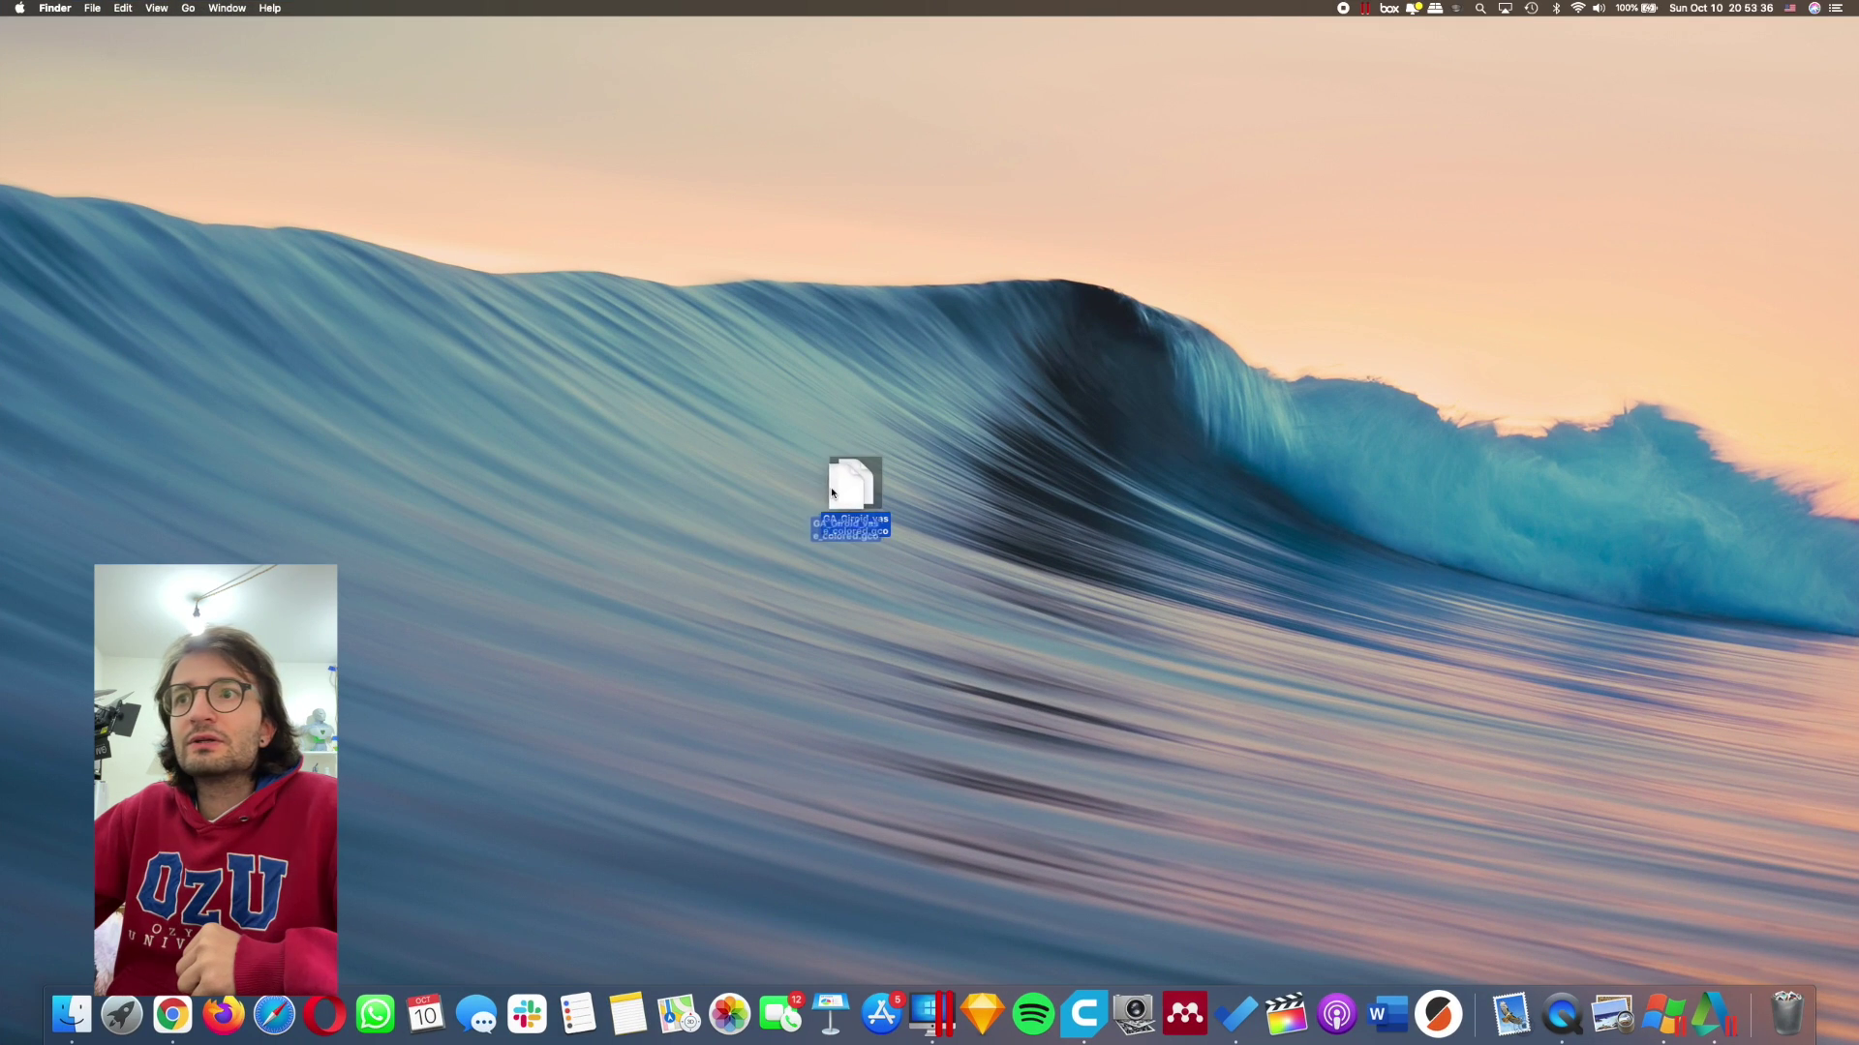
left_click_drag(865, 486, 717, 137)
left_click_drag(784, 64, 612, 244)
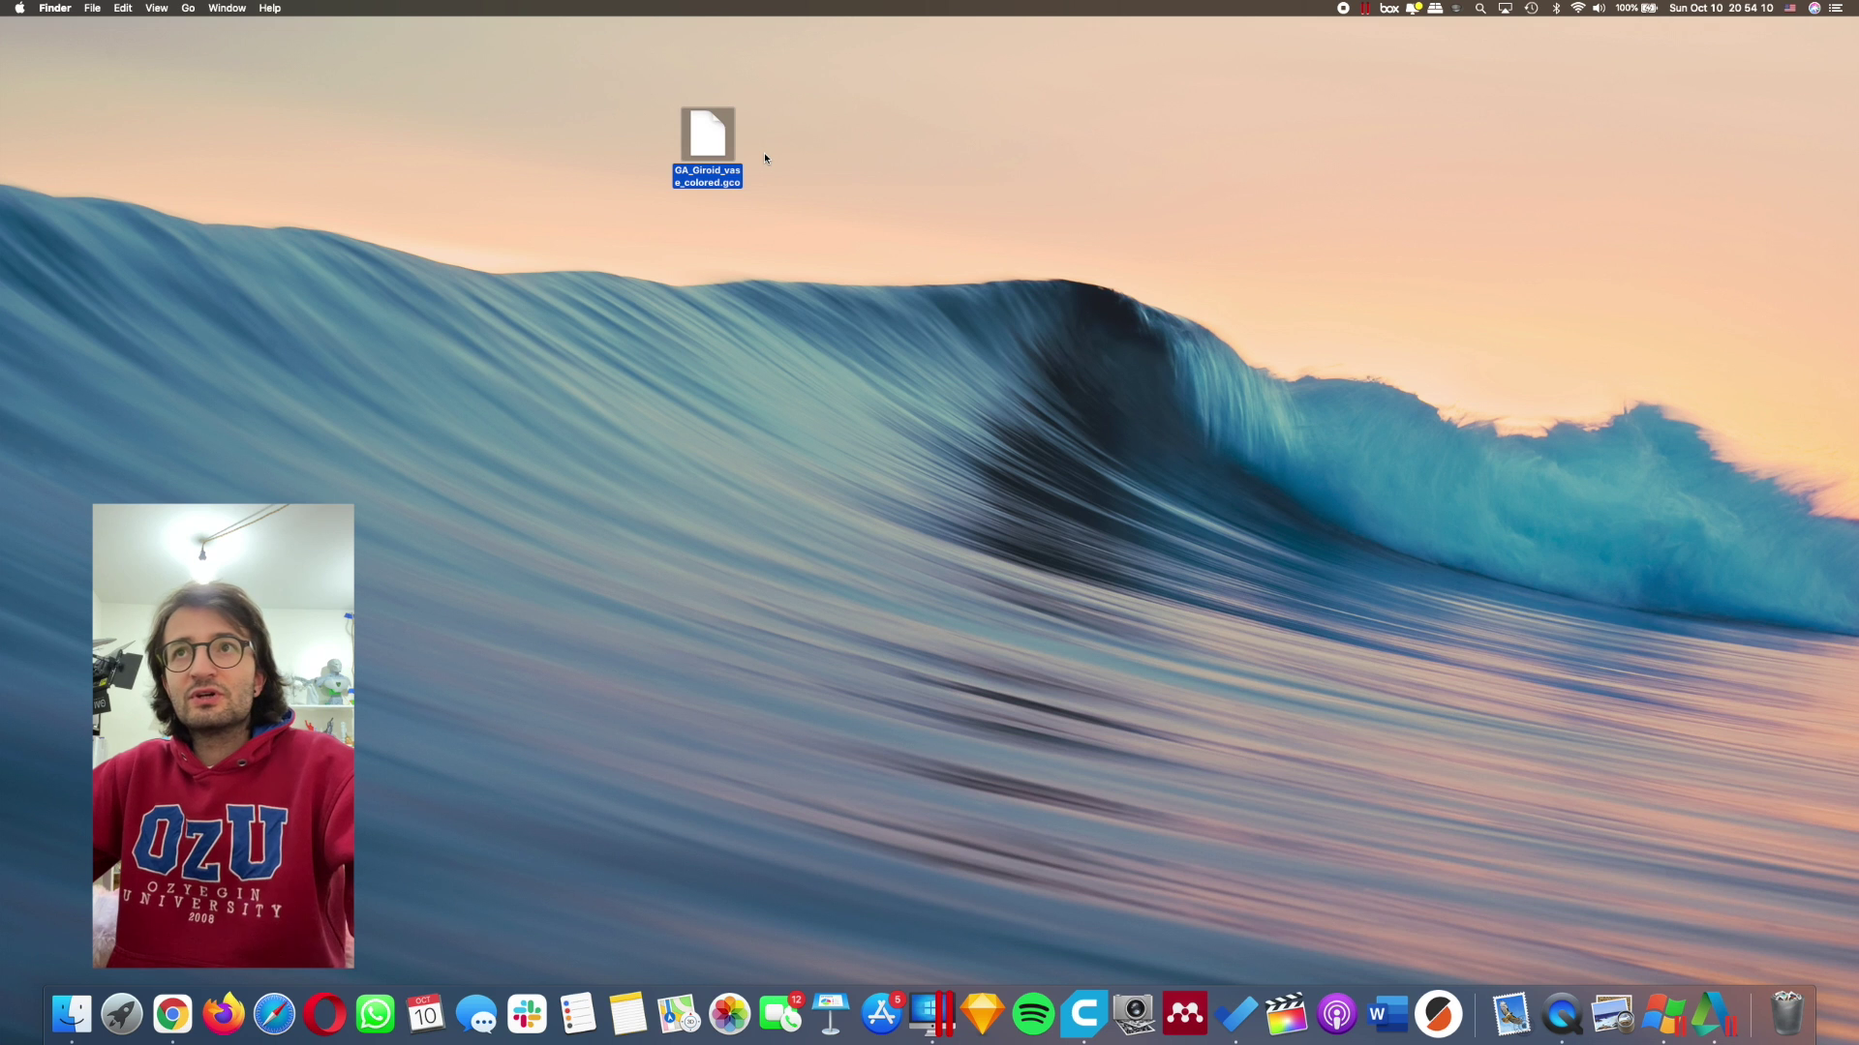
left_click(763, 155)
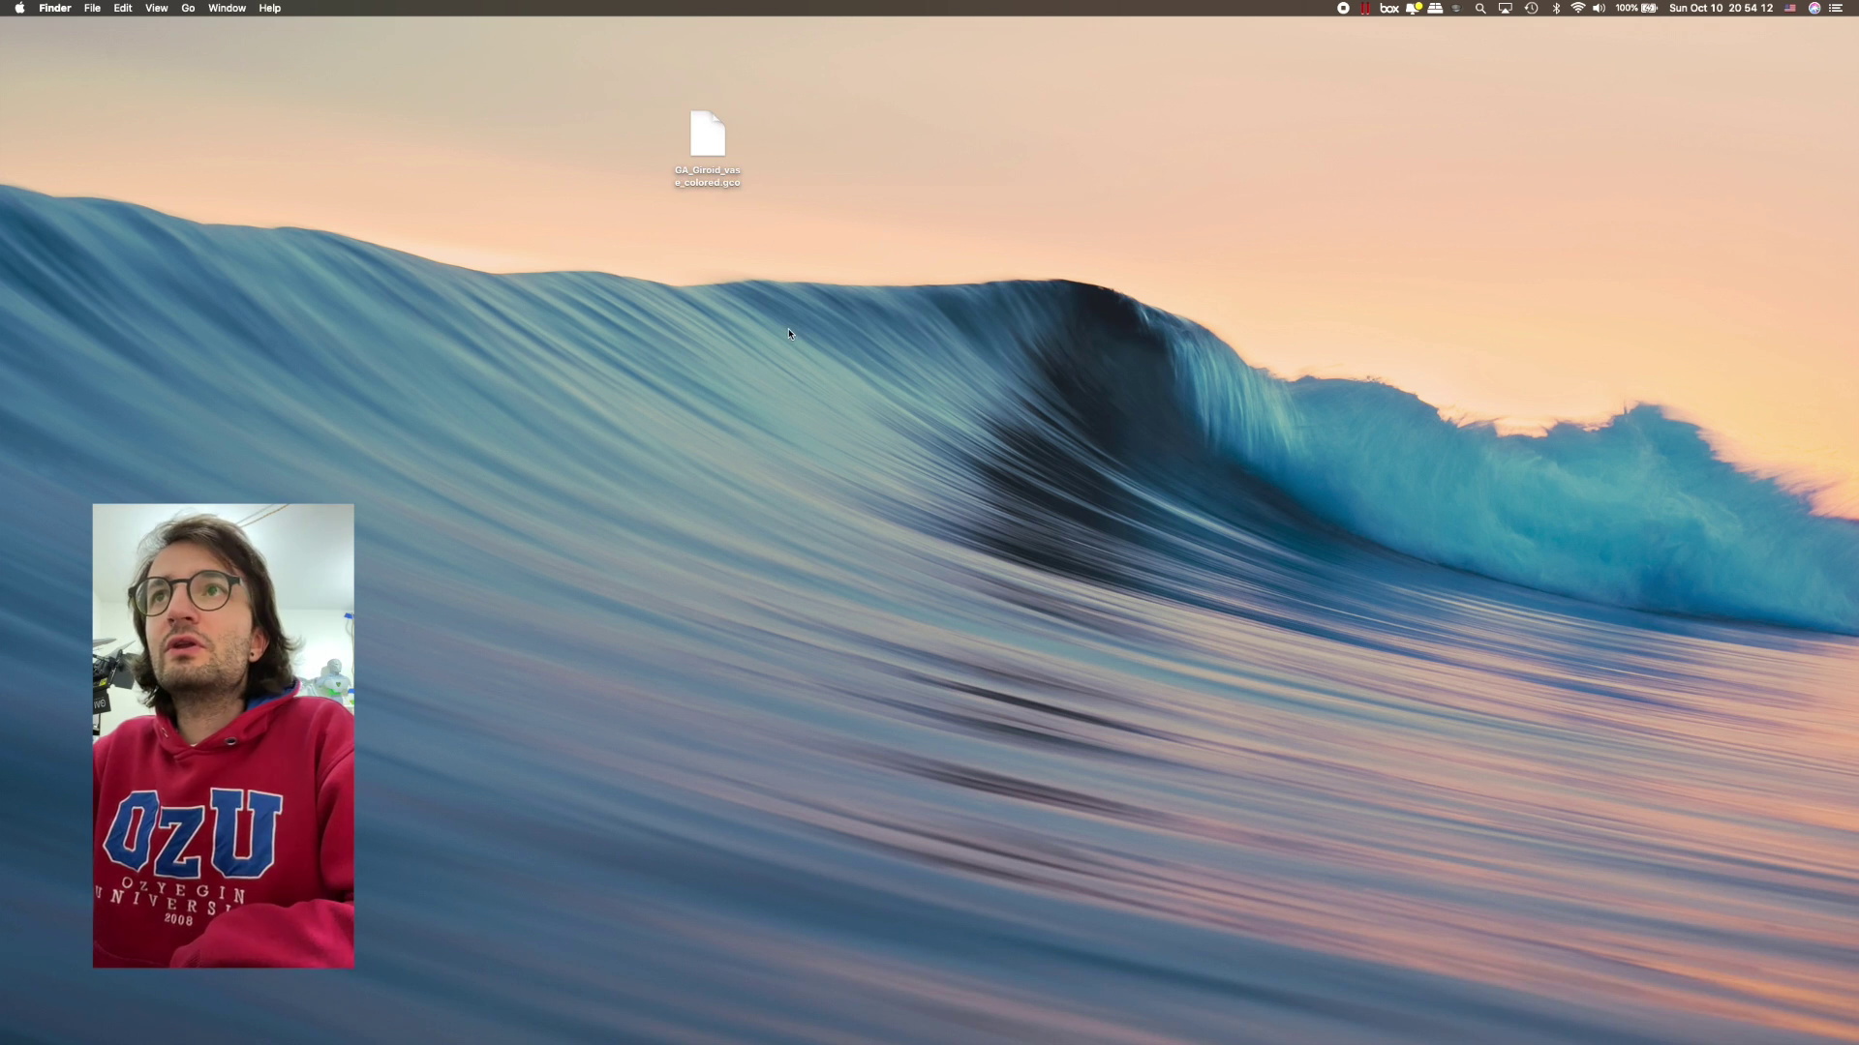
- Return to Ultimaker Cura on Desktop 7 and reselect the vase model
key("ctrl+Up")
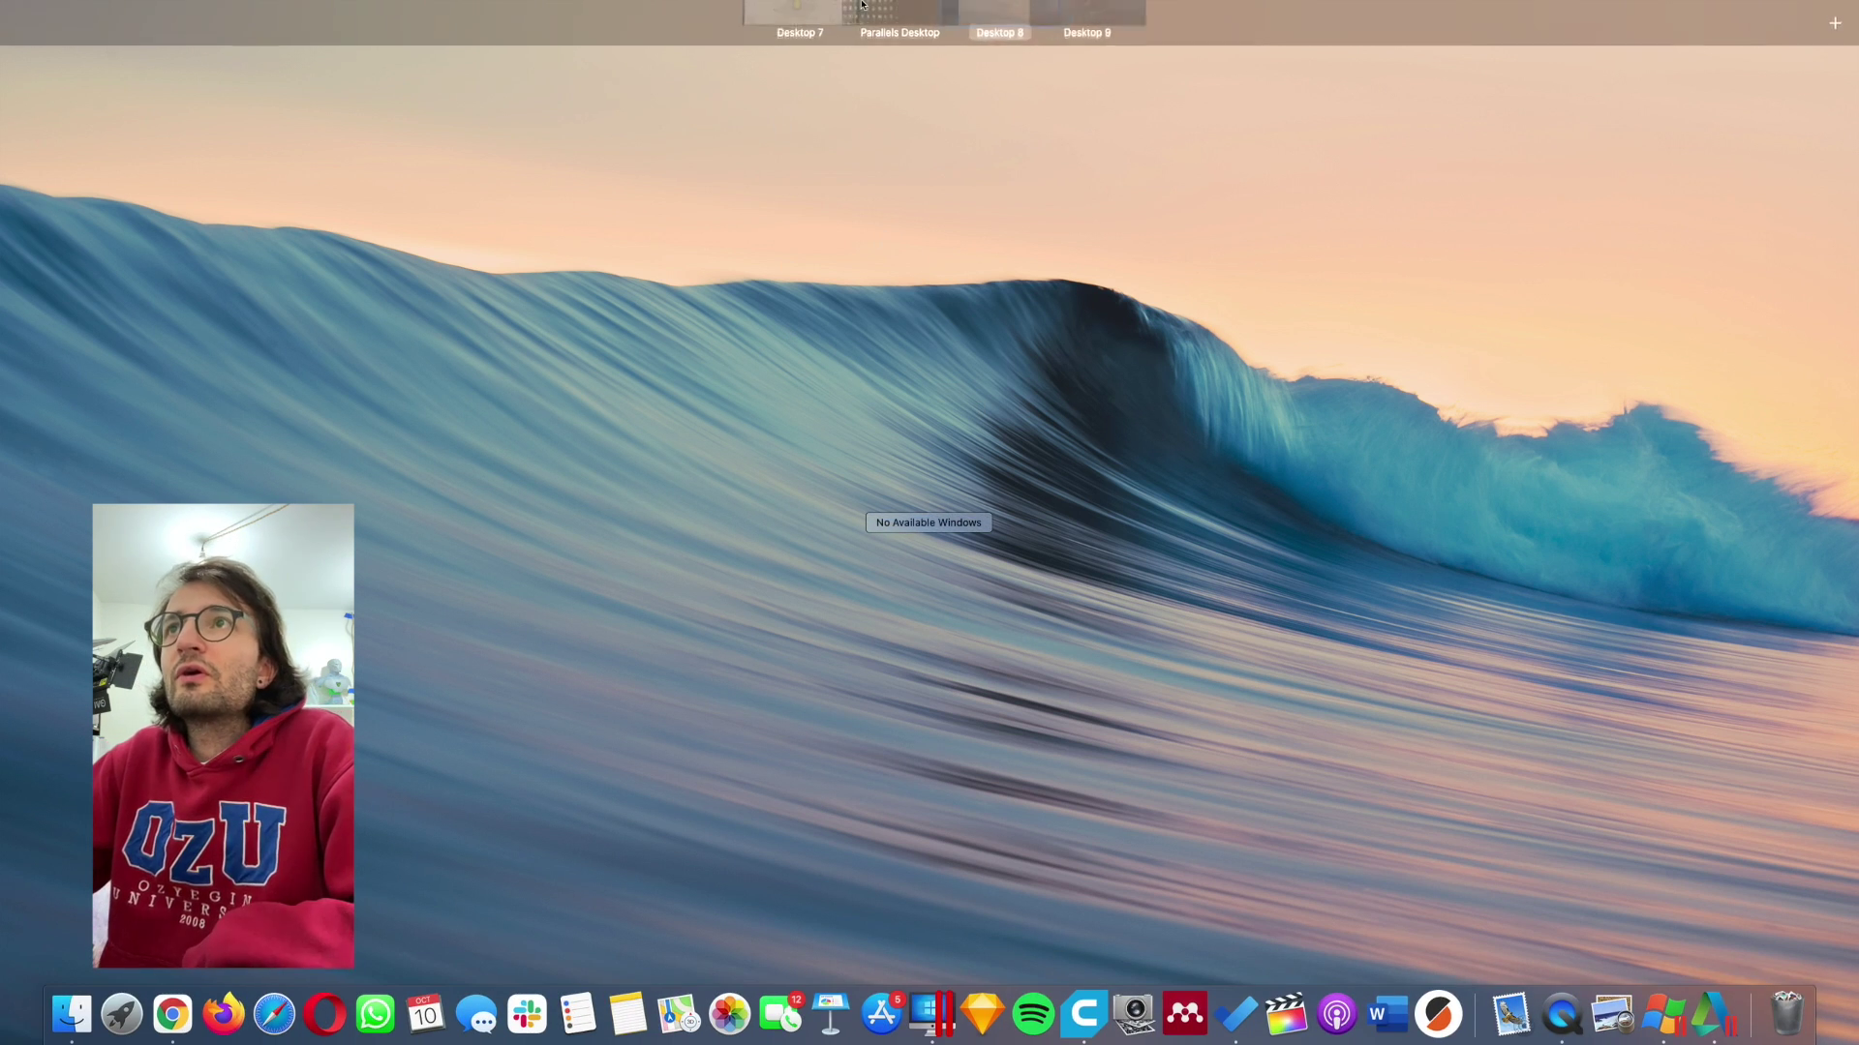
left_click(827, 60)
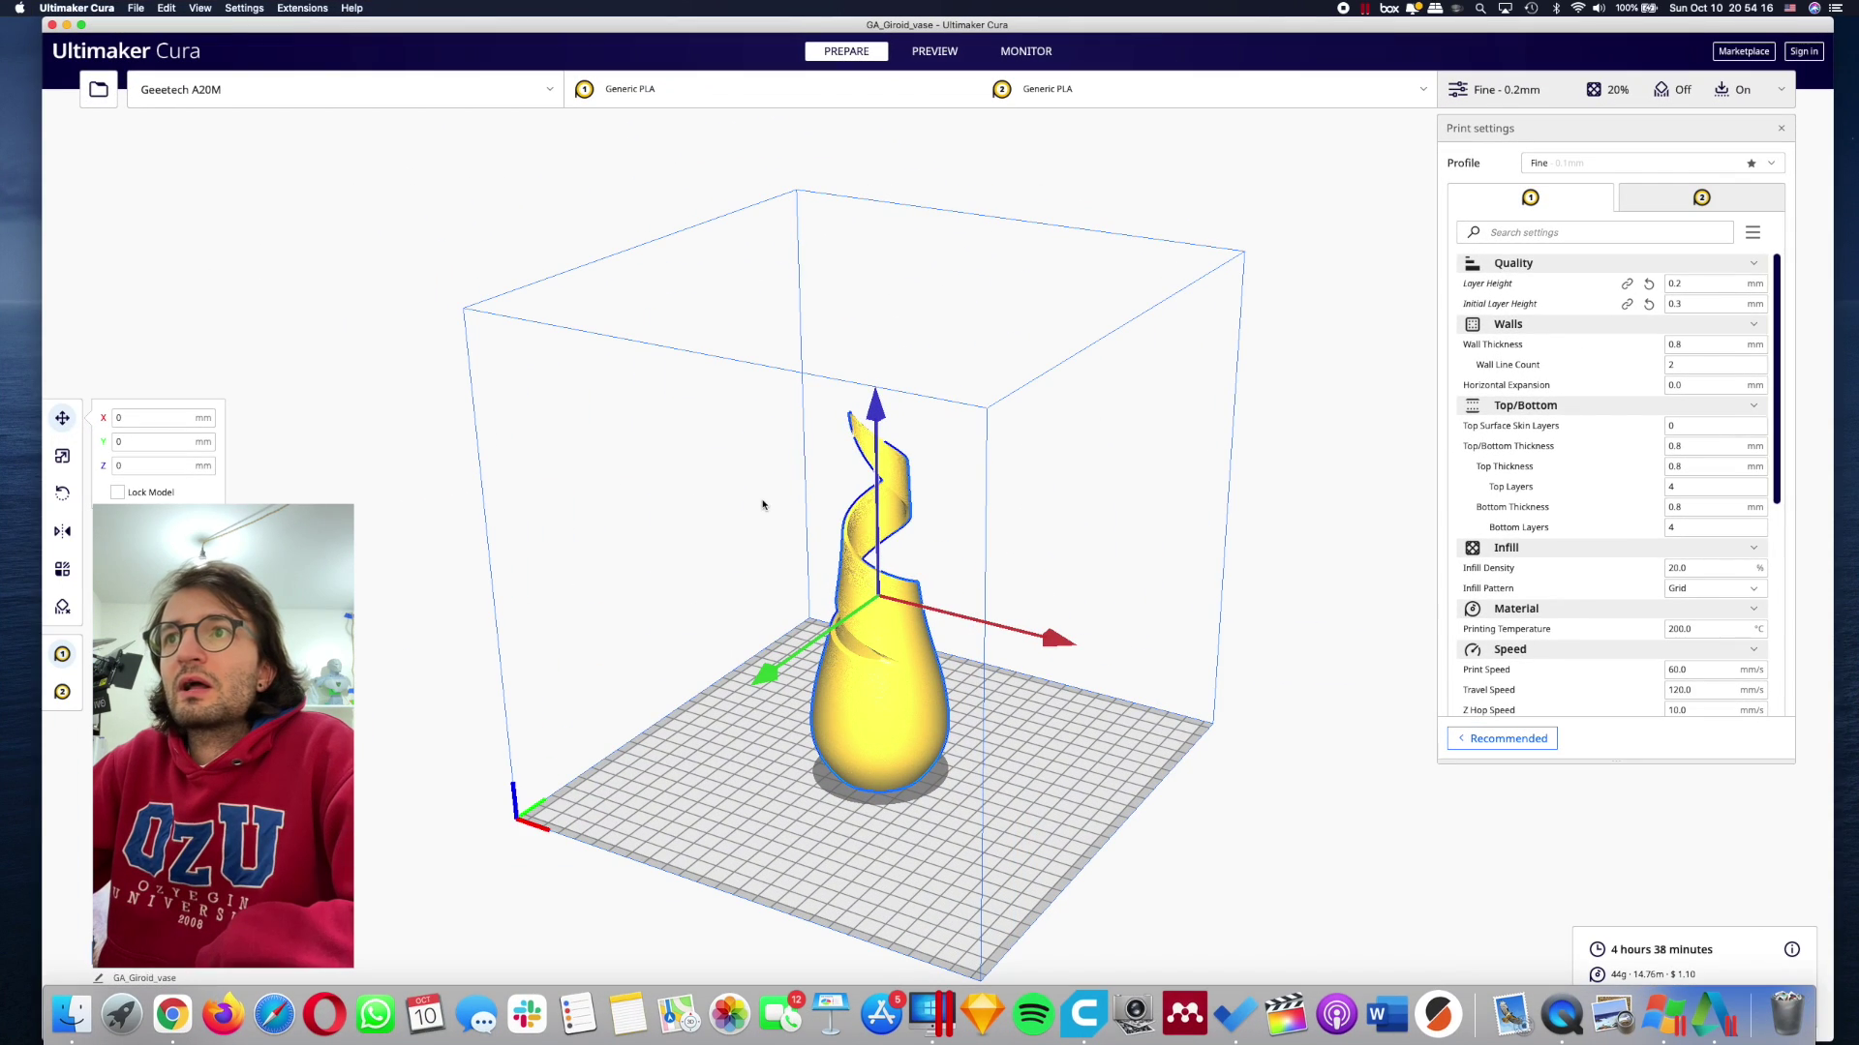
left_click(398, 386)
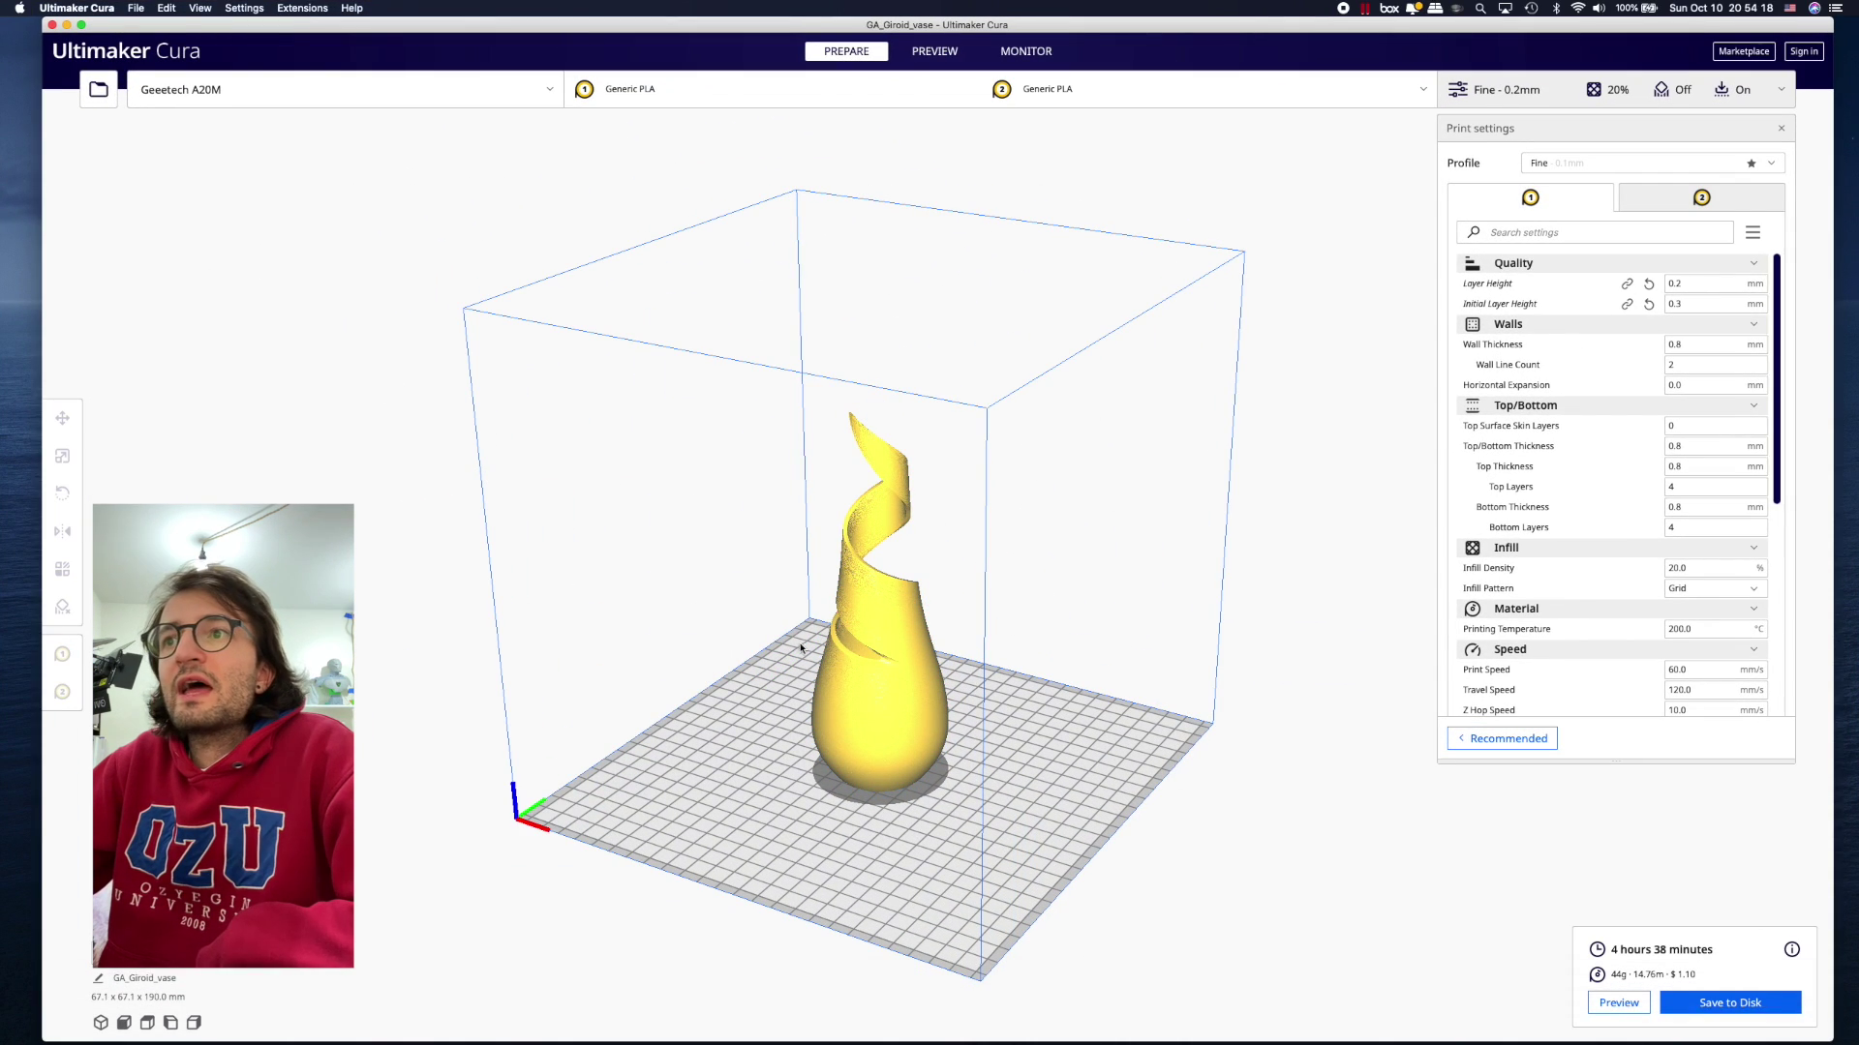
left_click(850, 670)
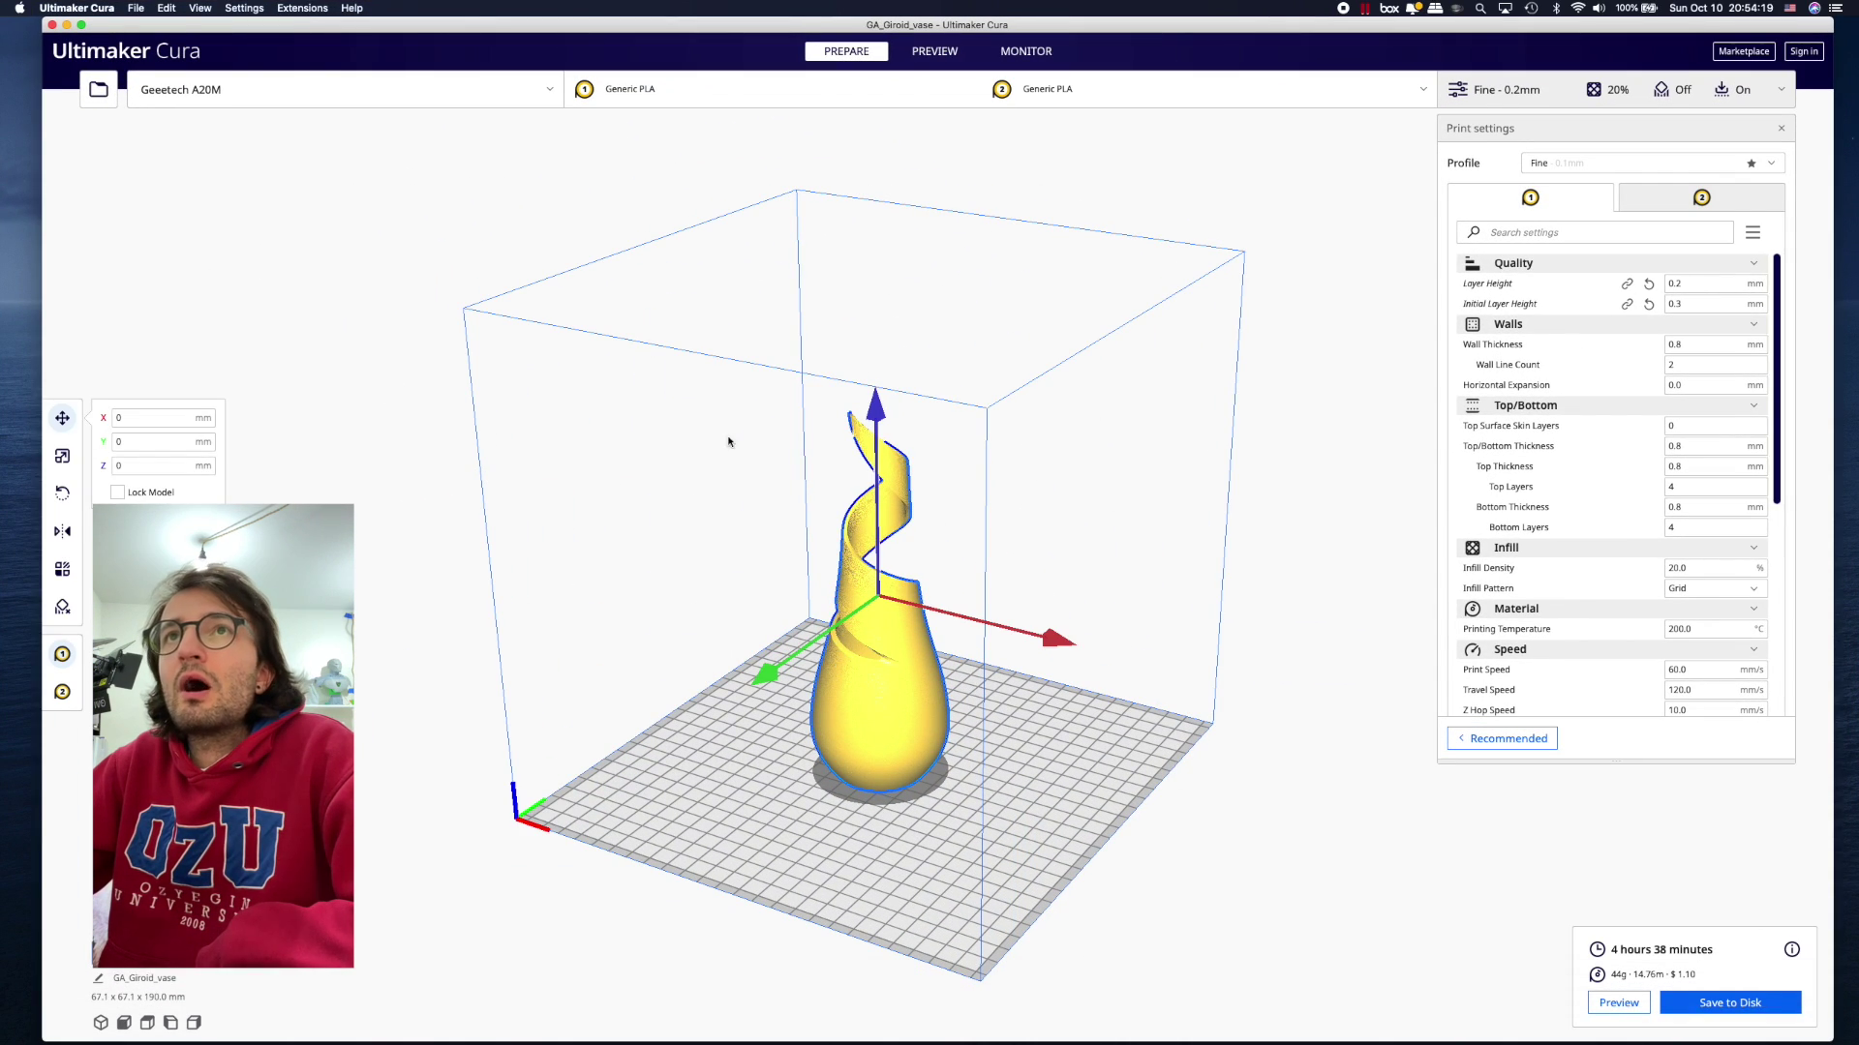
- Add the ColorMix 2-1 V1.2.1 script to the G-code post-processing
left_click(296, 8)
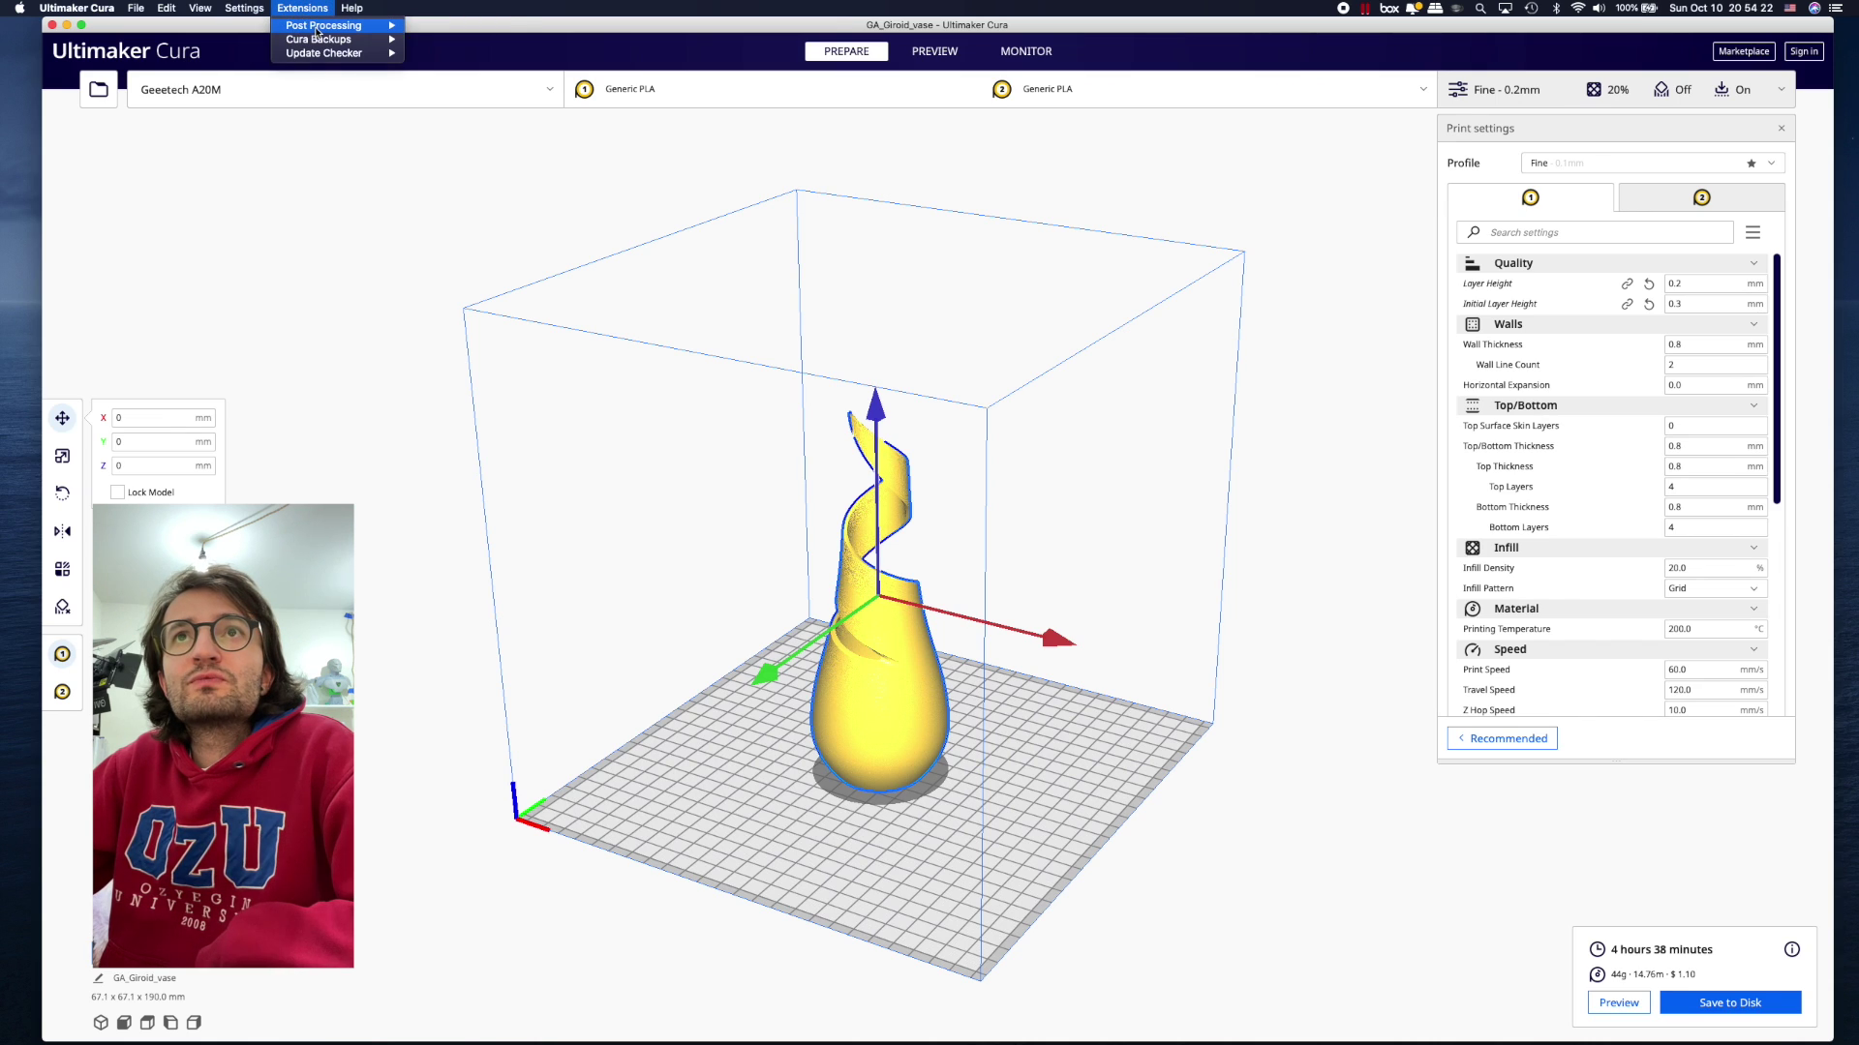
left_click(450, 27)
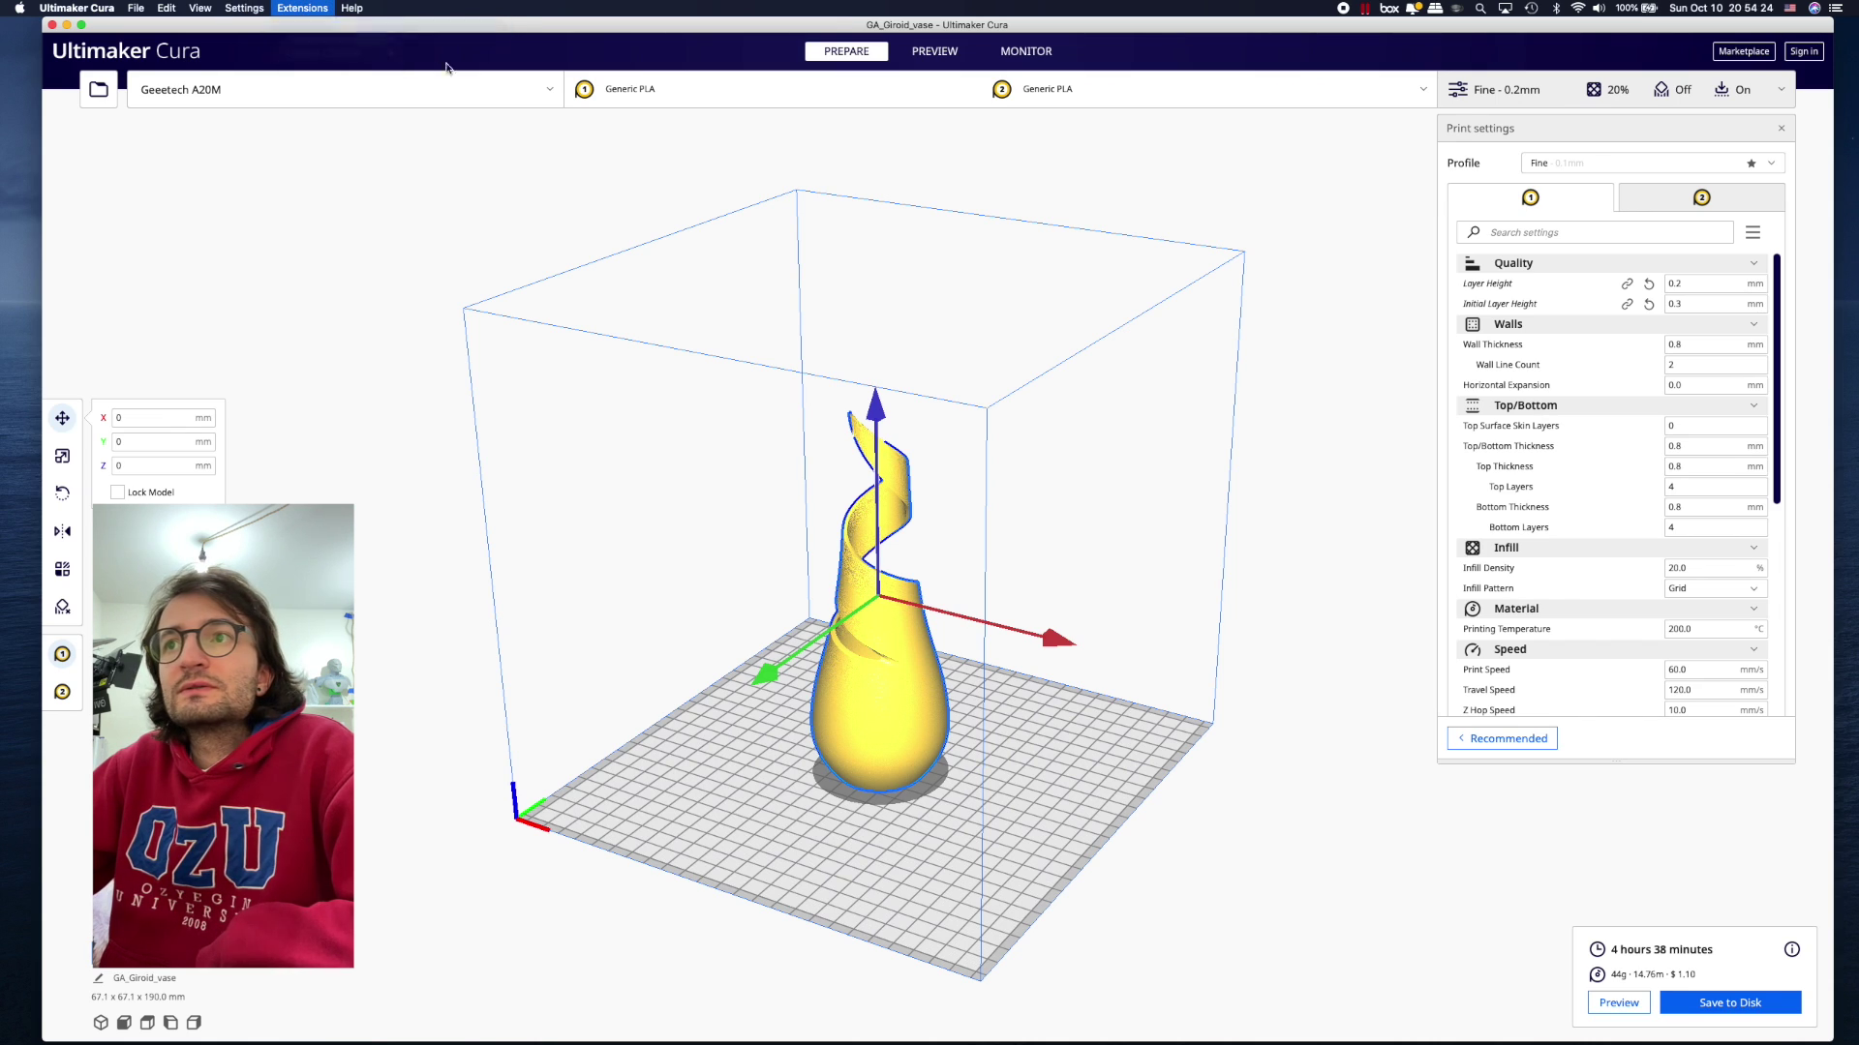
left_click(738, 414)
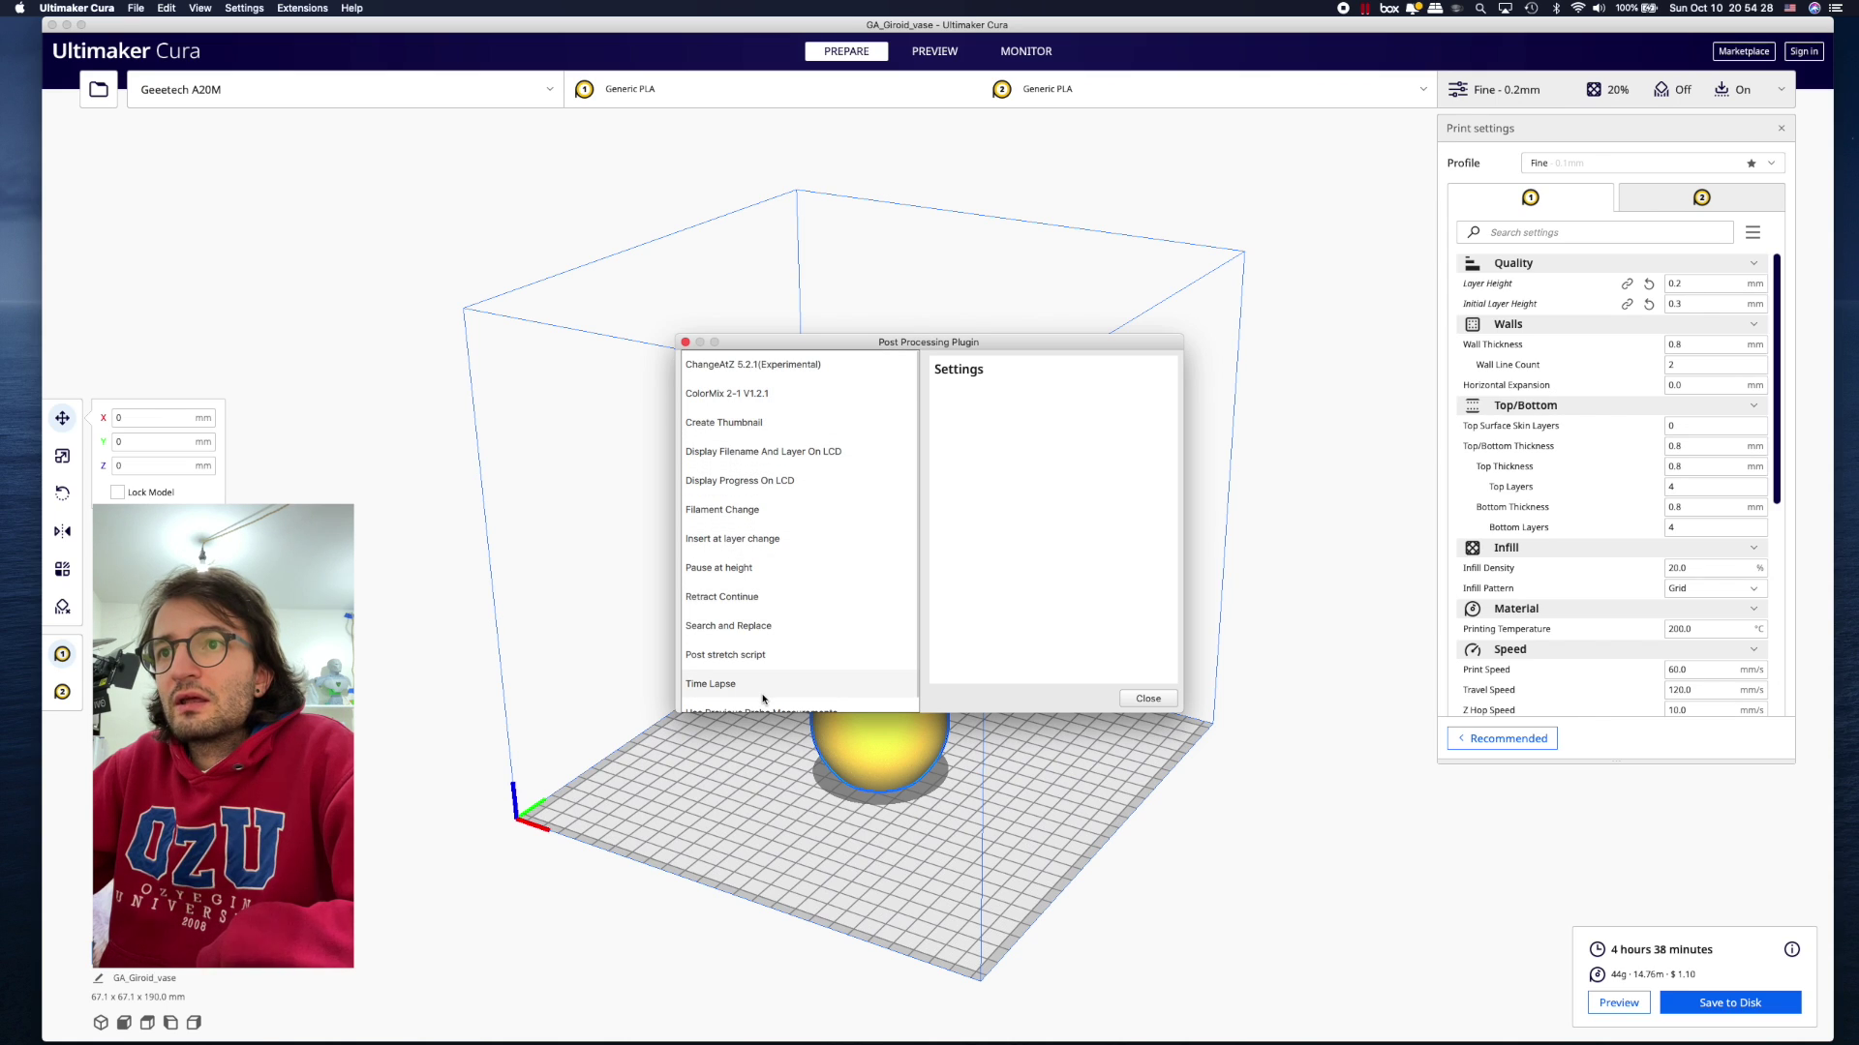
scroll(762, 698, "down", 1)
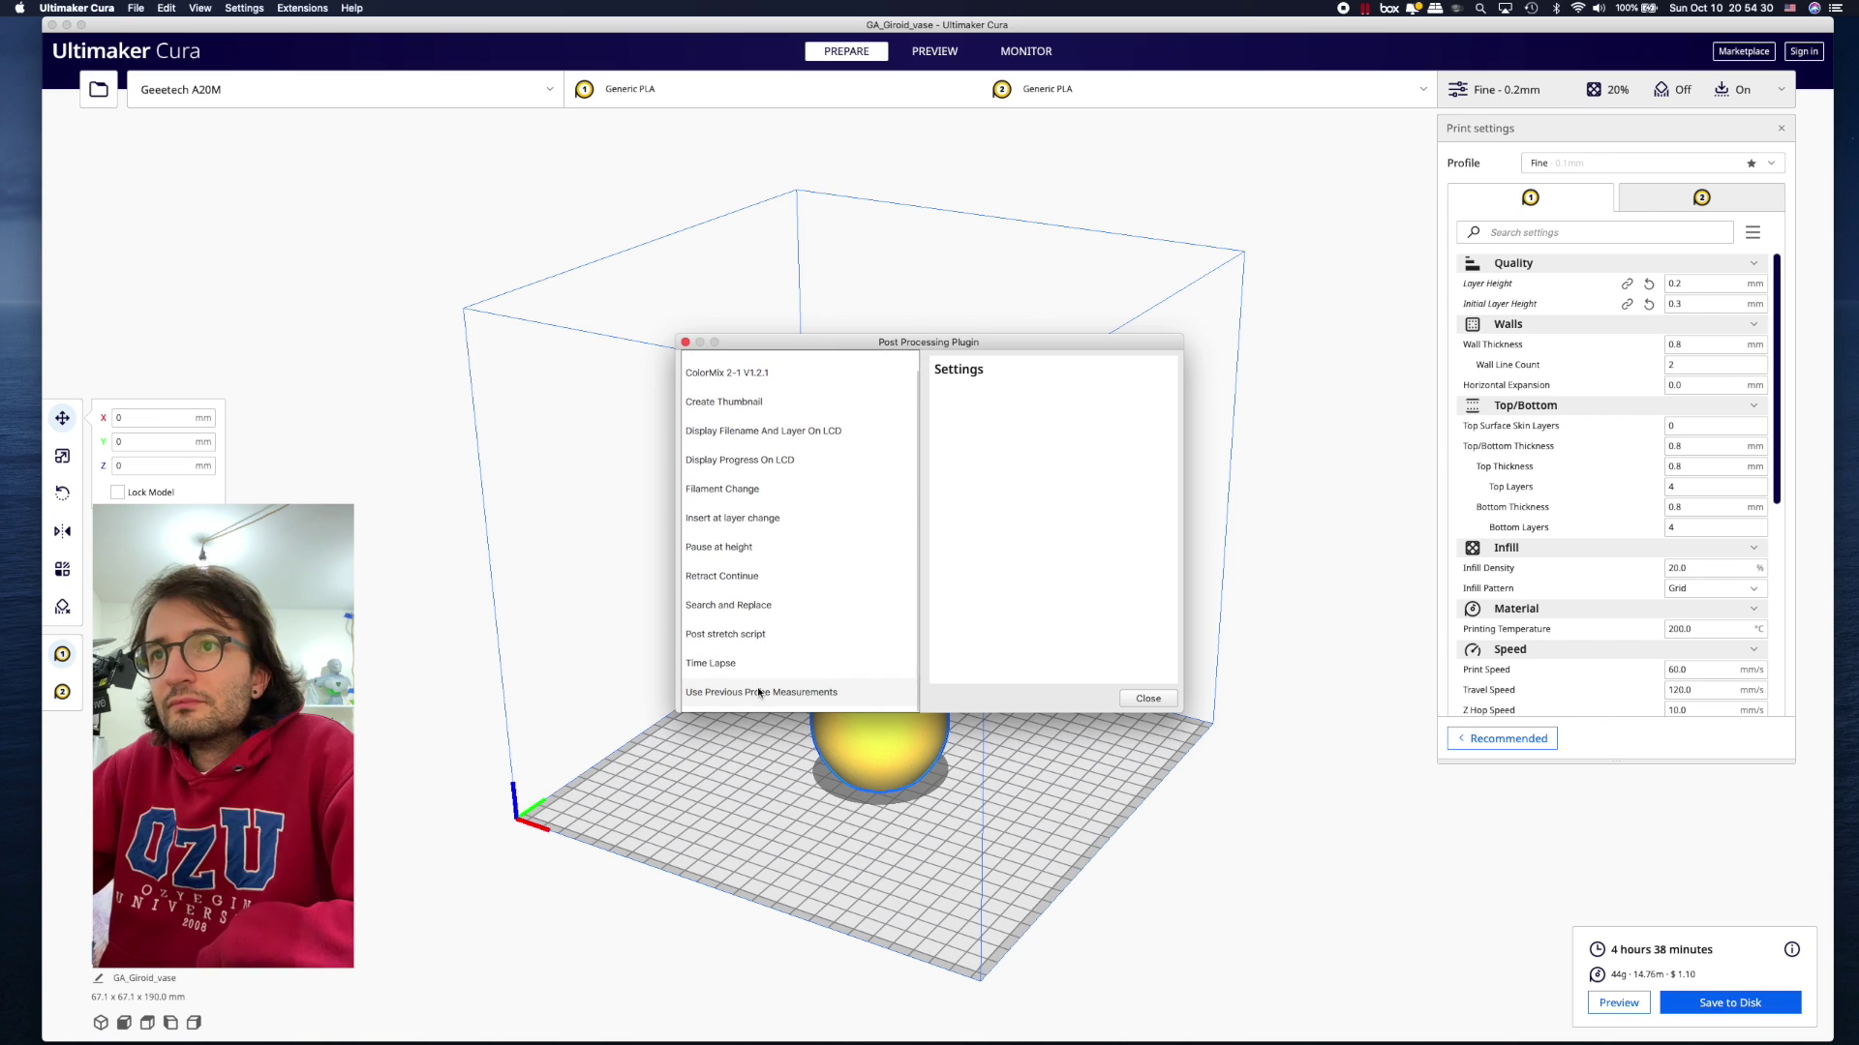
left_click(792, 373)
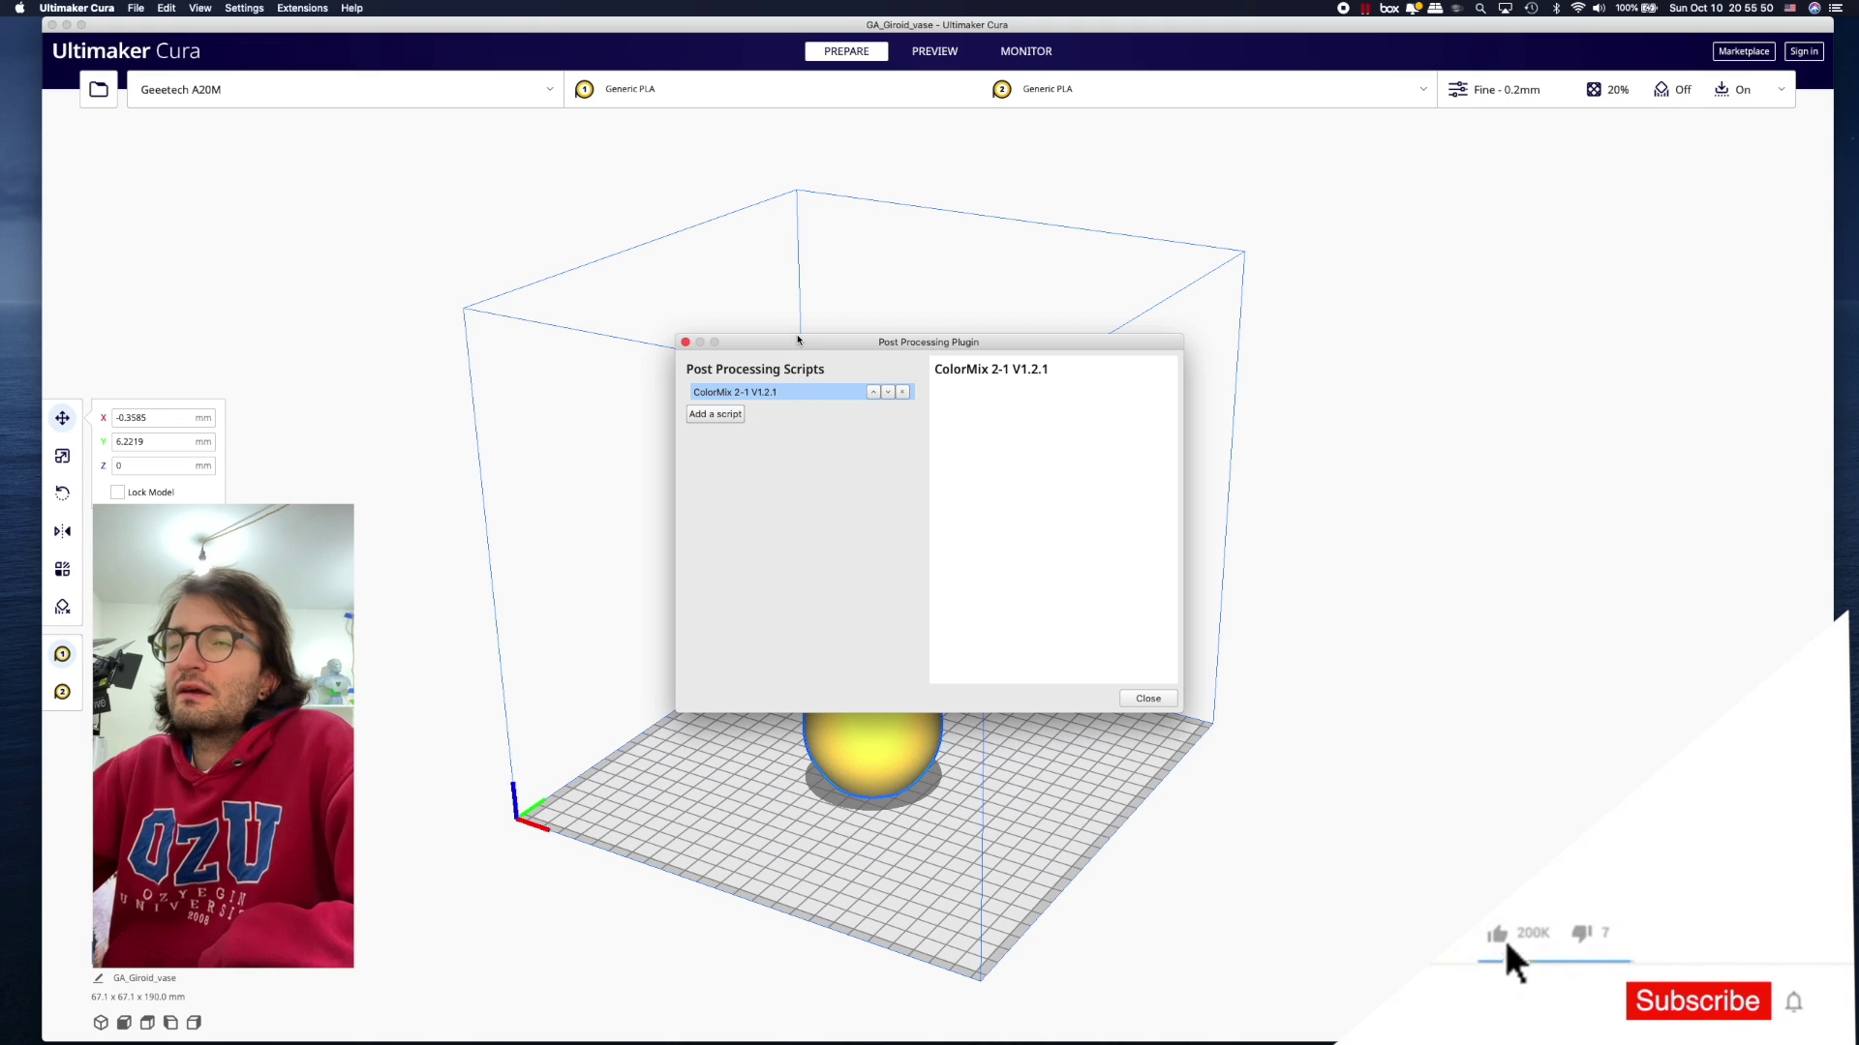
left_click_drag(797, 339, 783, 341)
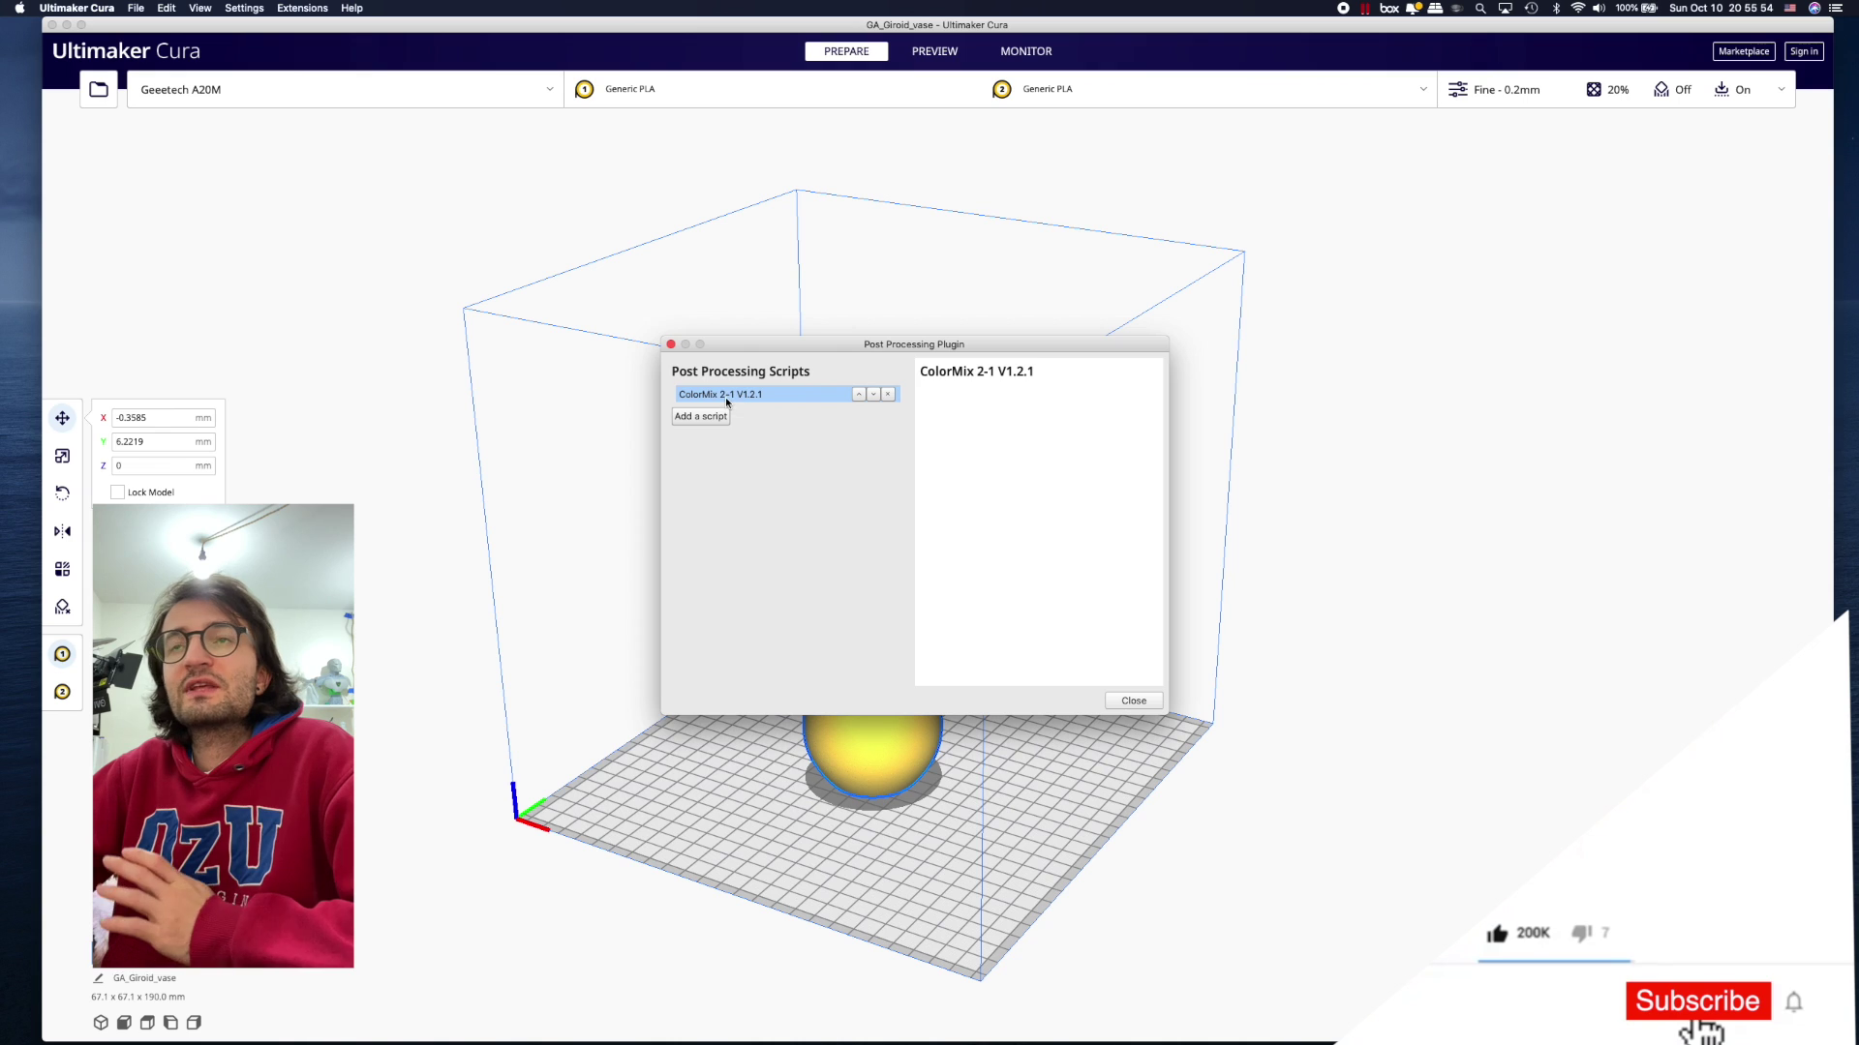
left_click(283, 7)
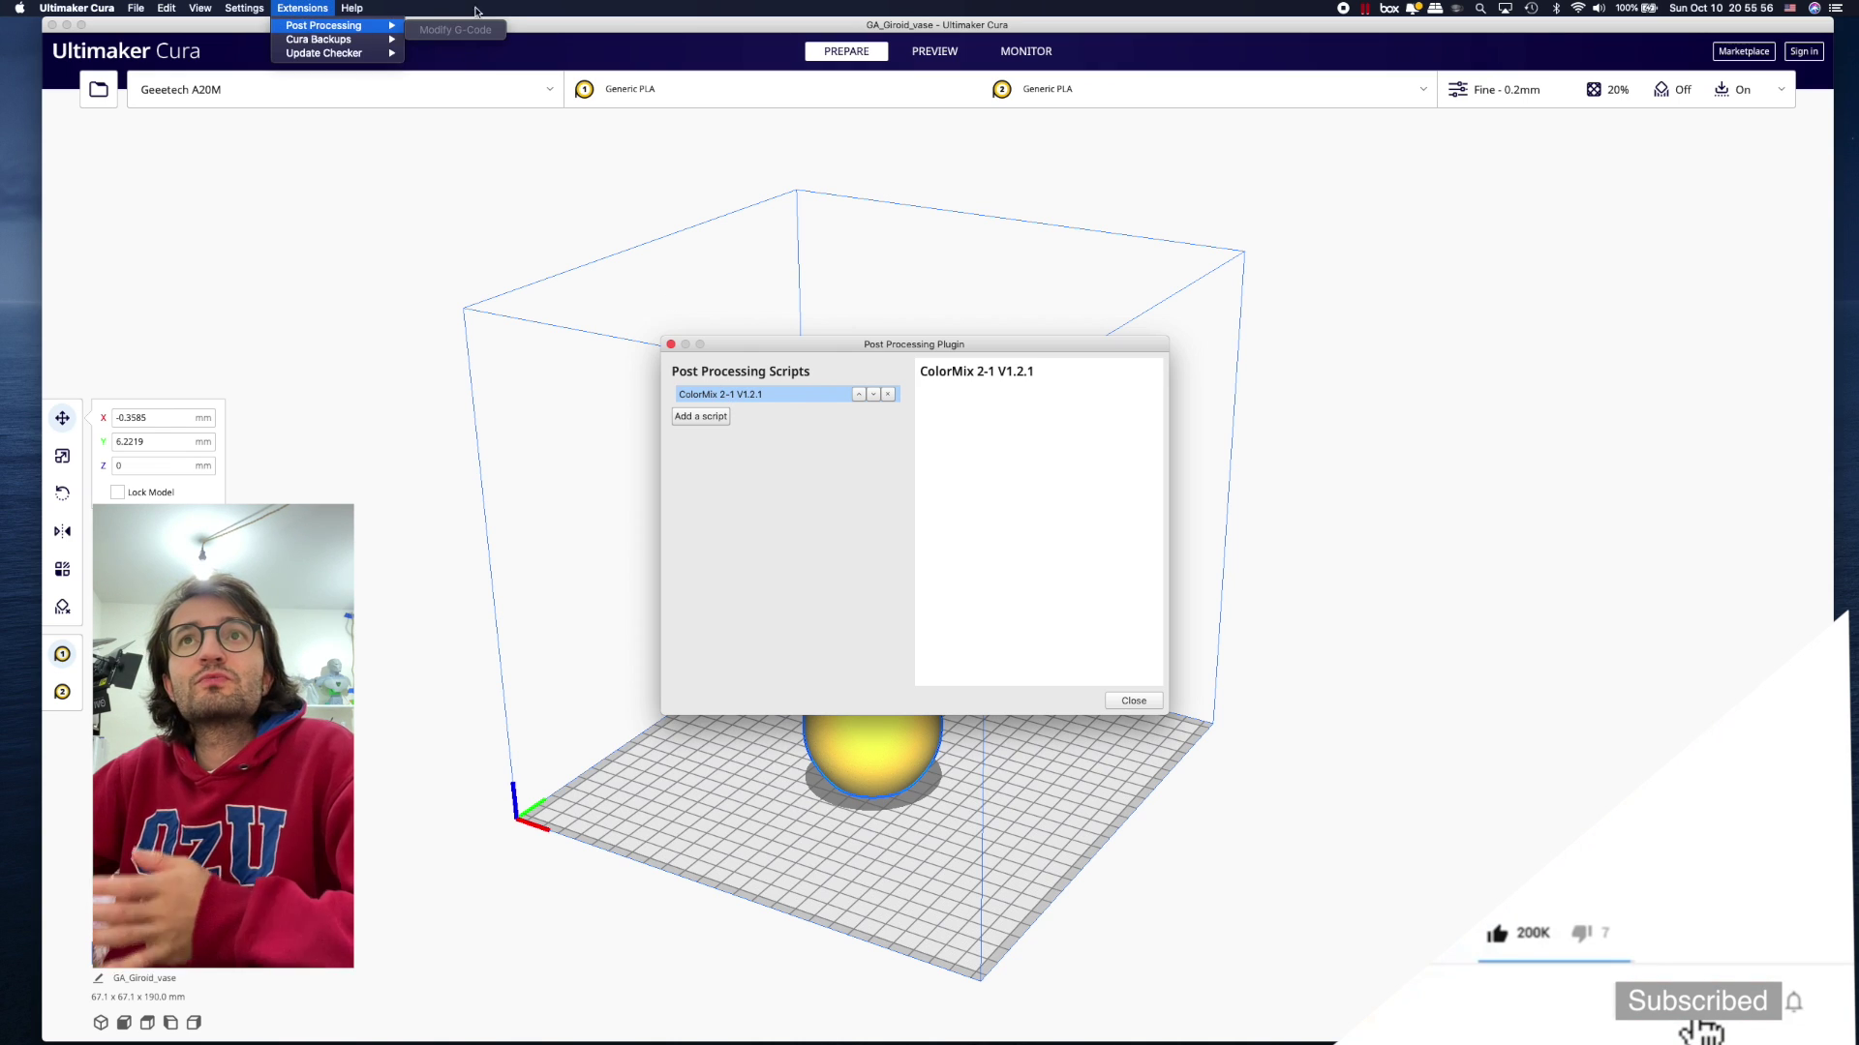
left_click(823, 445)
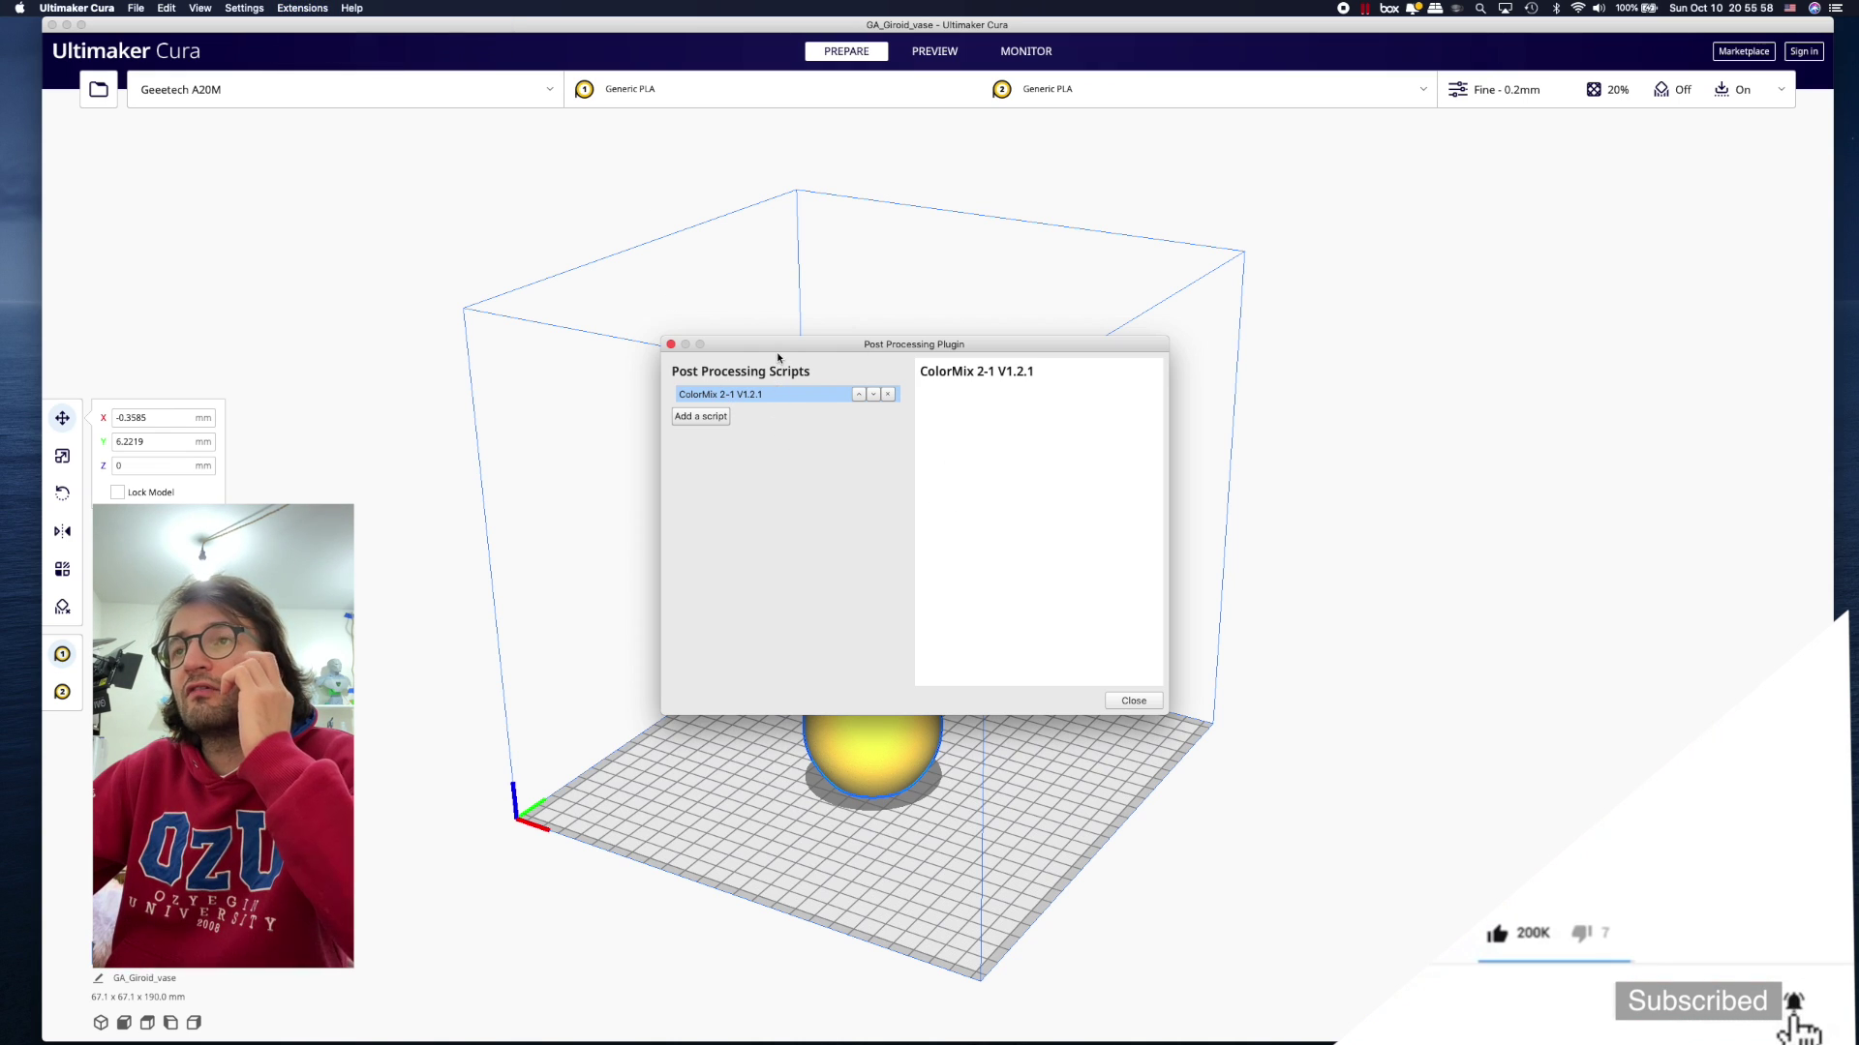
left_click_drag(775, 348, 767, 336)
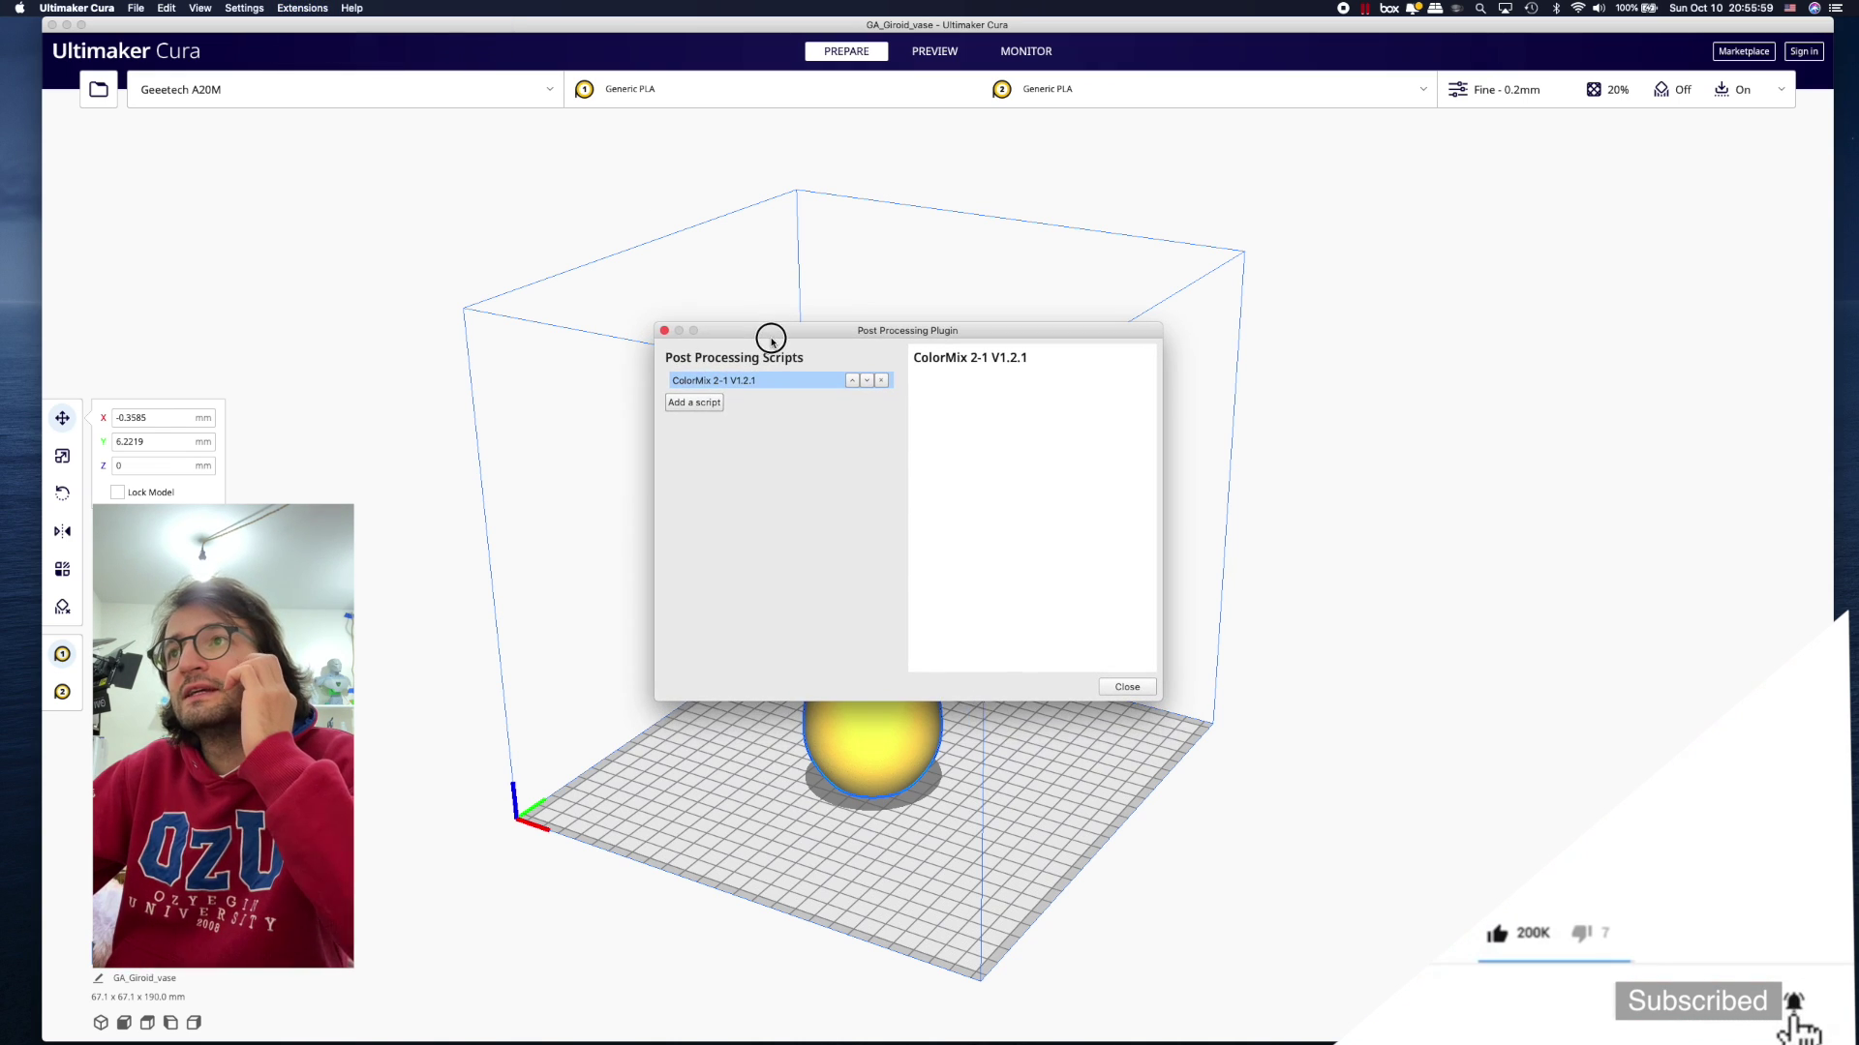
- Add a second ColorMix 2-1 V1.2.1 post-processing script and remove it again
left_click(694, 402)
left_click(721, 366)
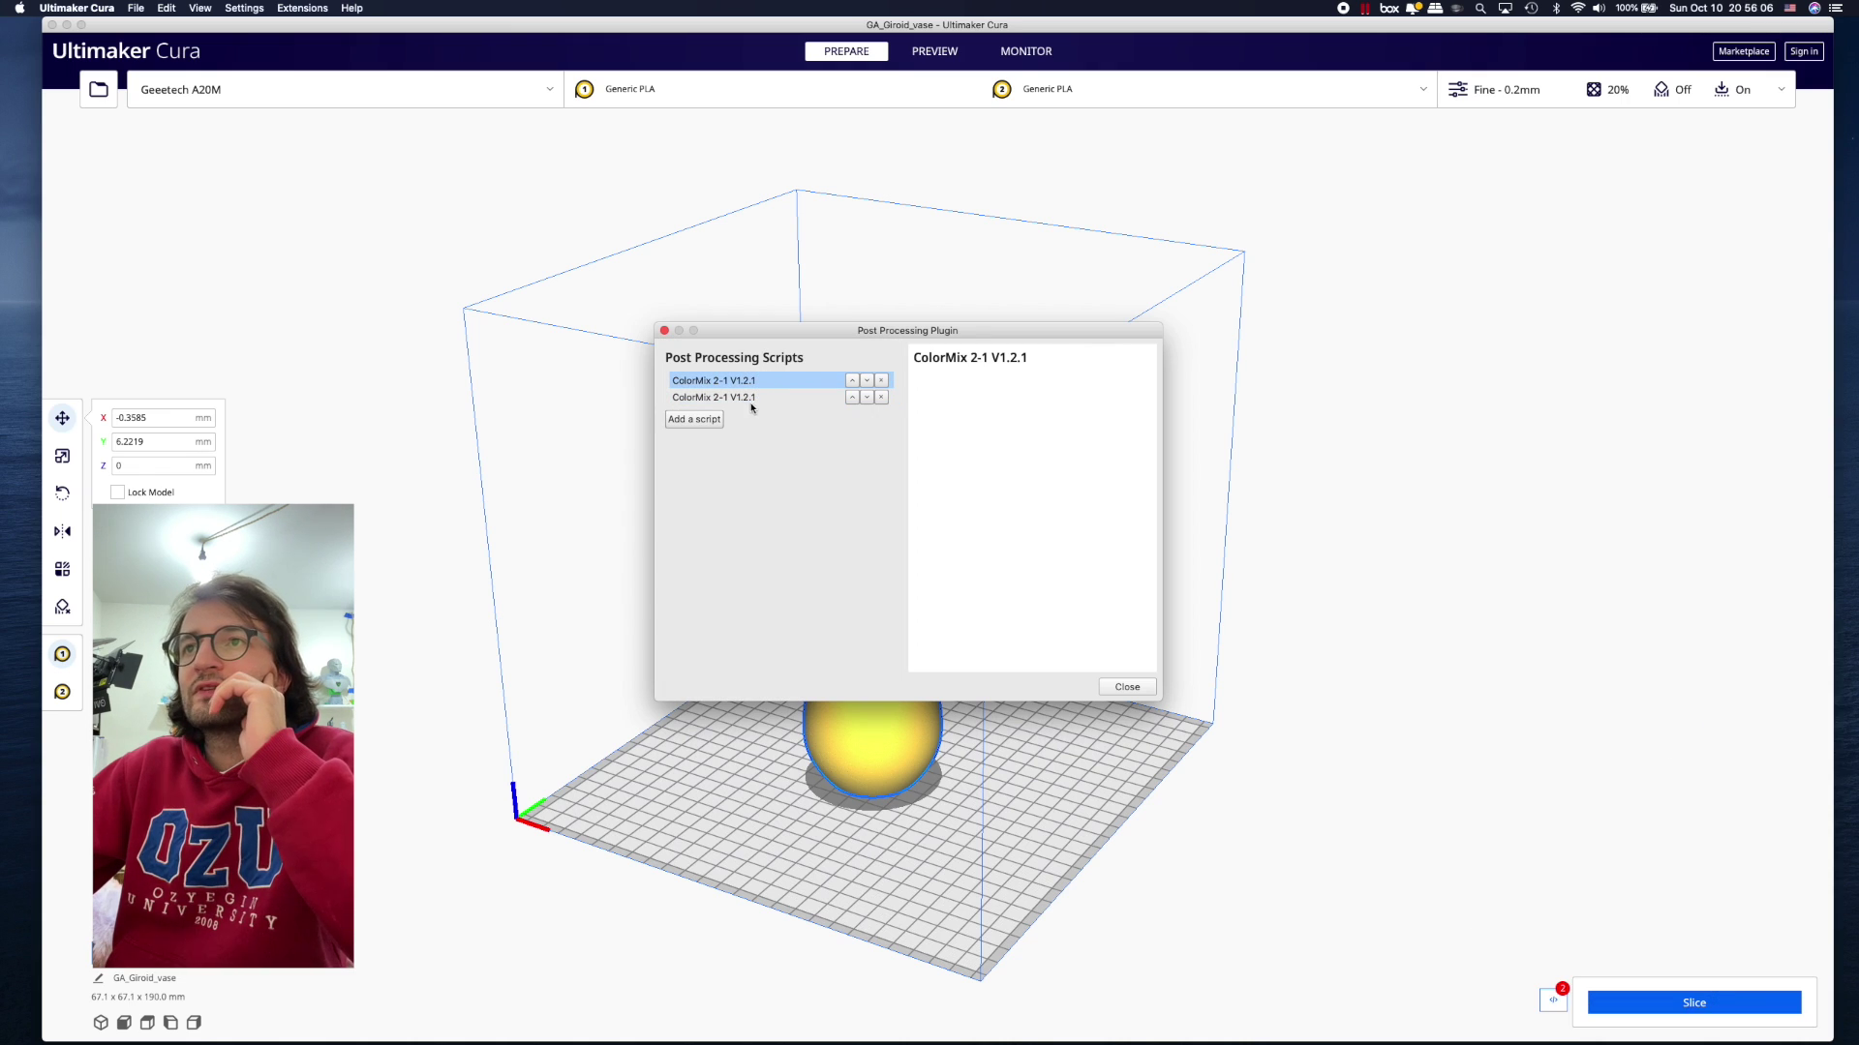
left_click(784, 398)
left_click(881, 399)
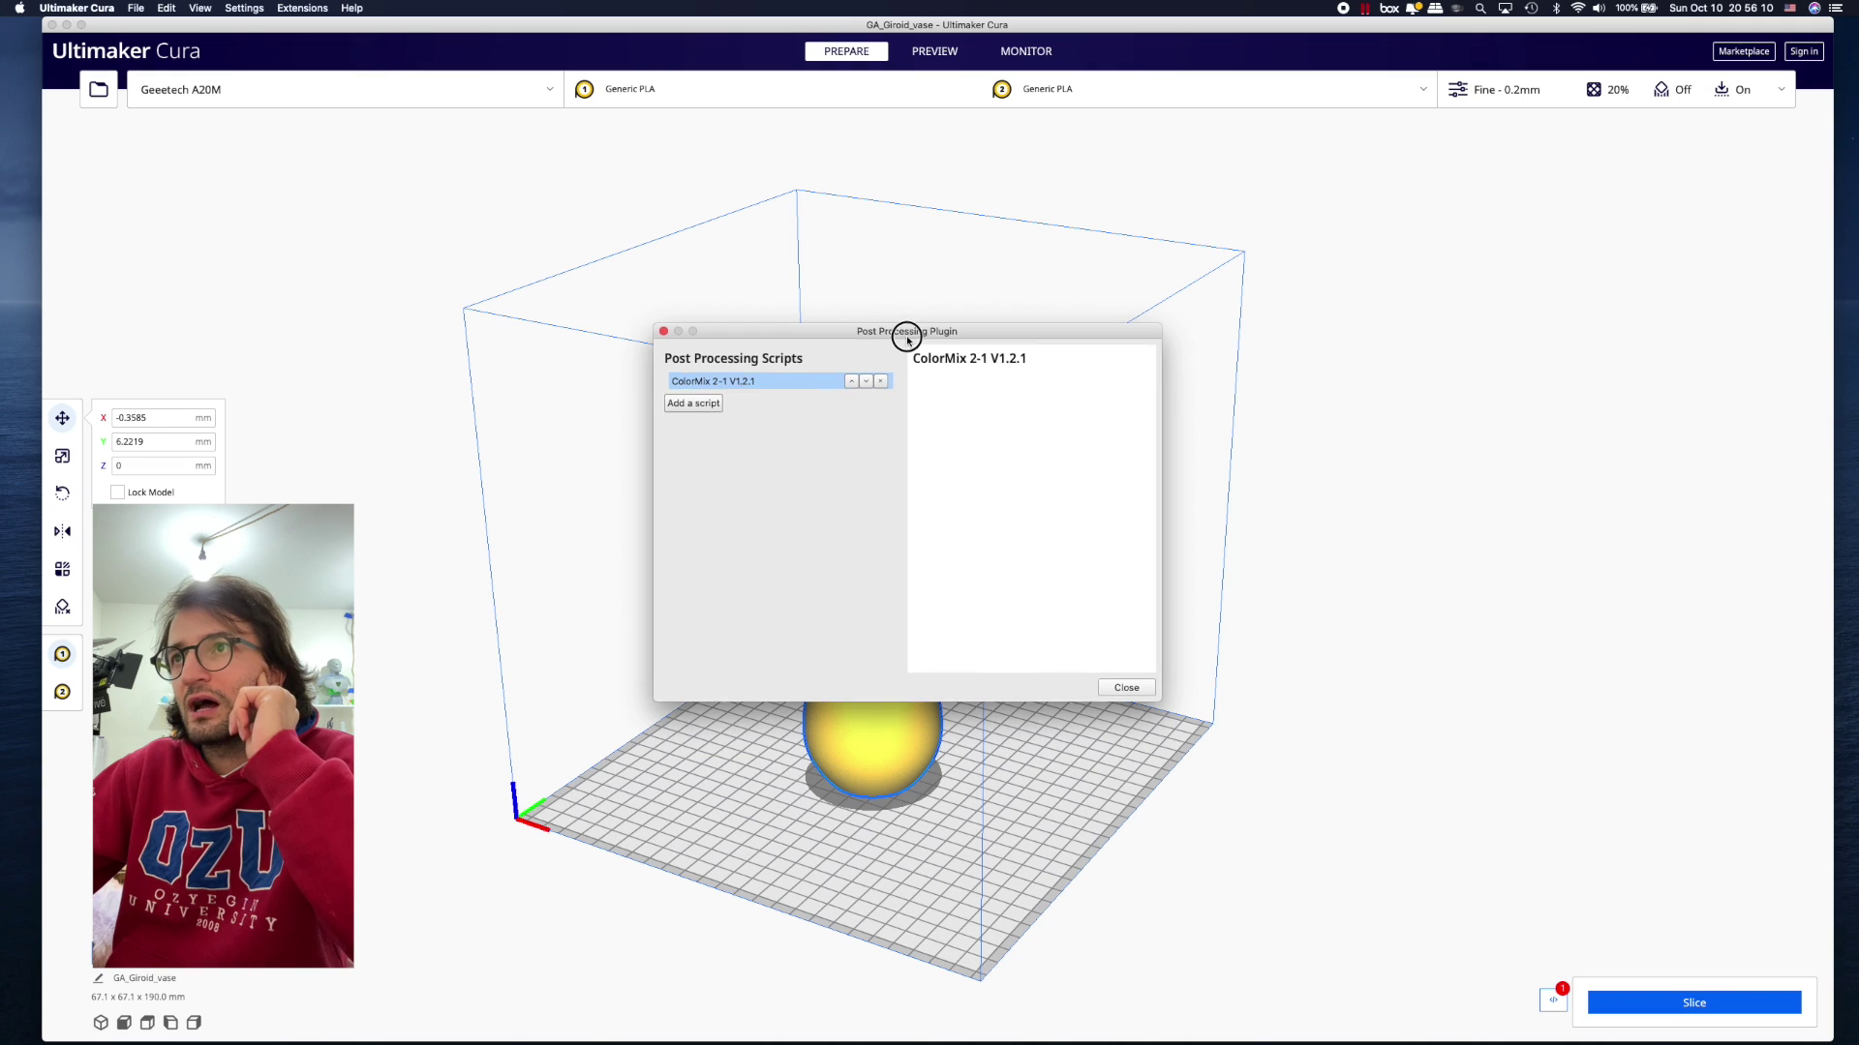
- Remove the remaining ColorMix 2-1 V1.2.1 script and close the post-processing window
left_click_drag(904, 332, 877, 371)
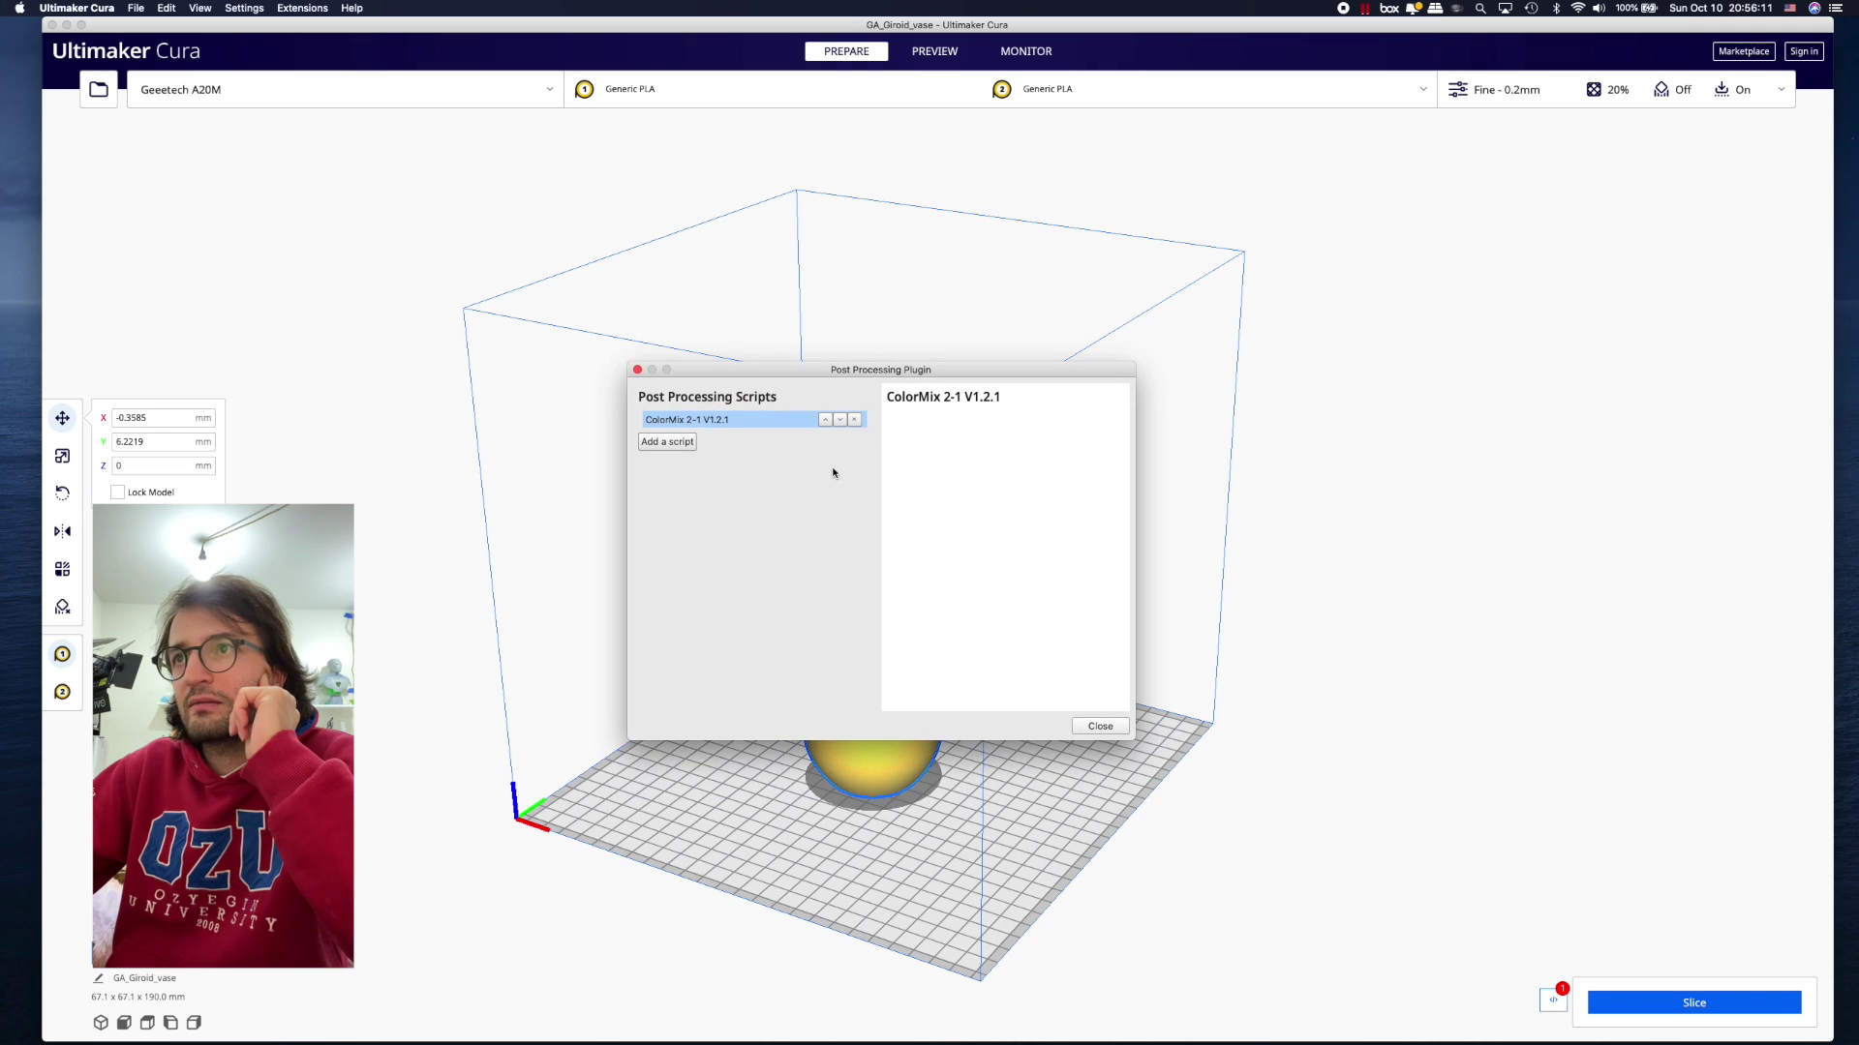
left_click(855, 420)
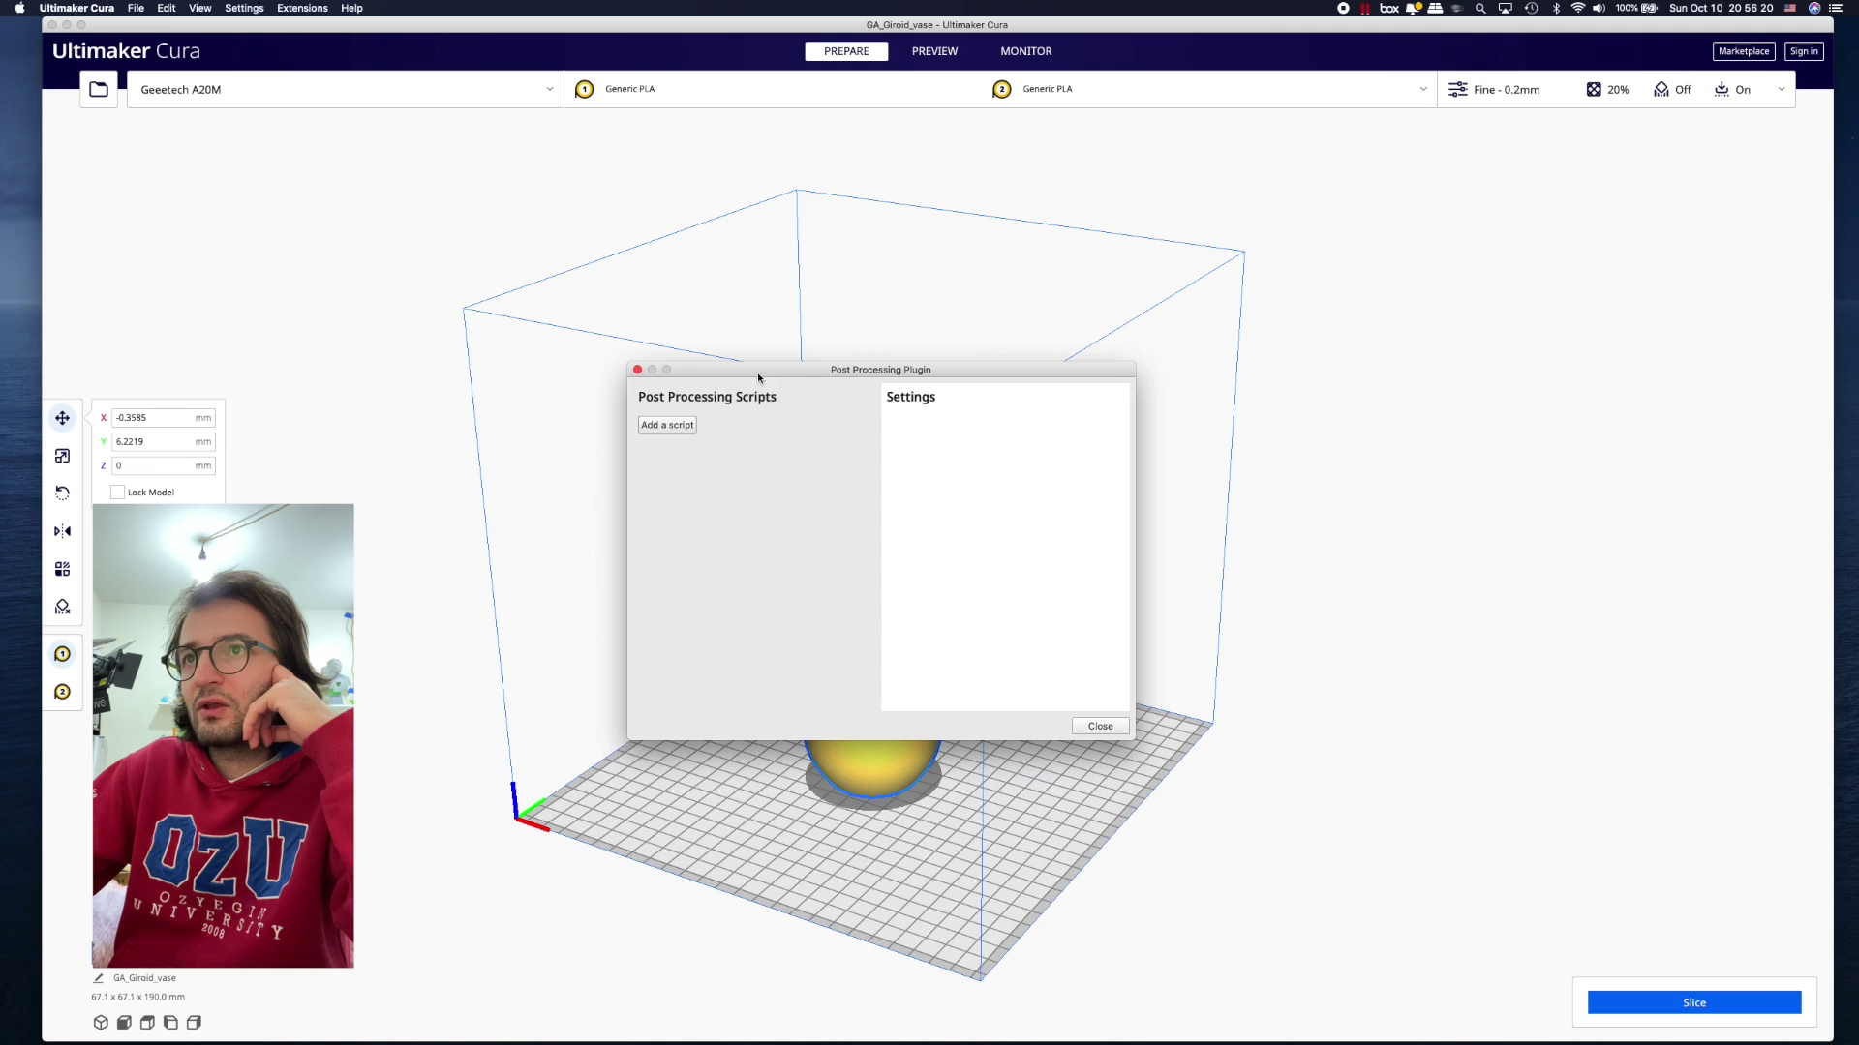
left_click(638, 370)
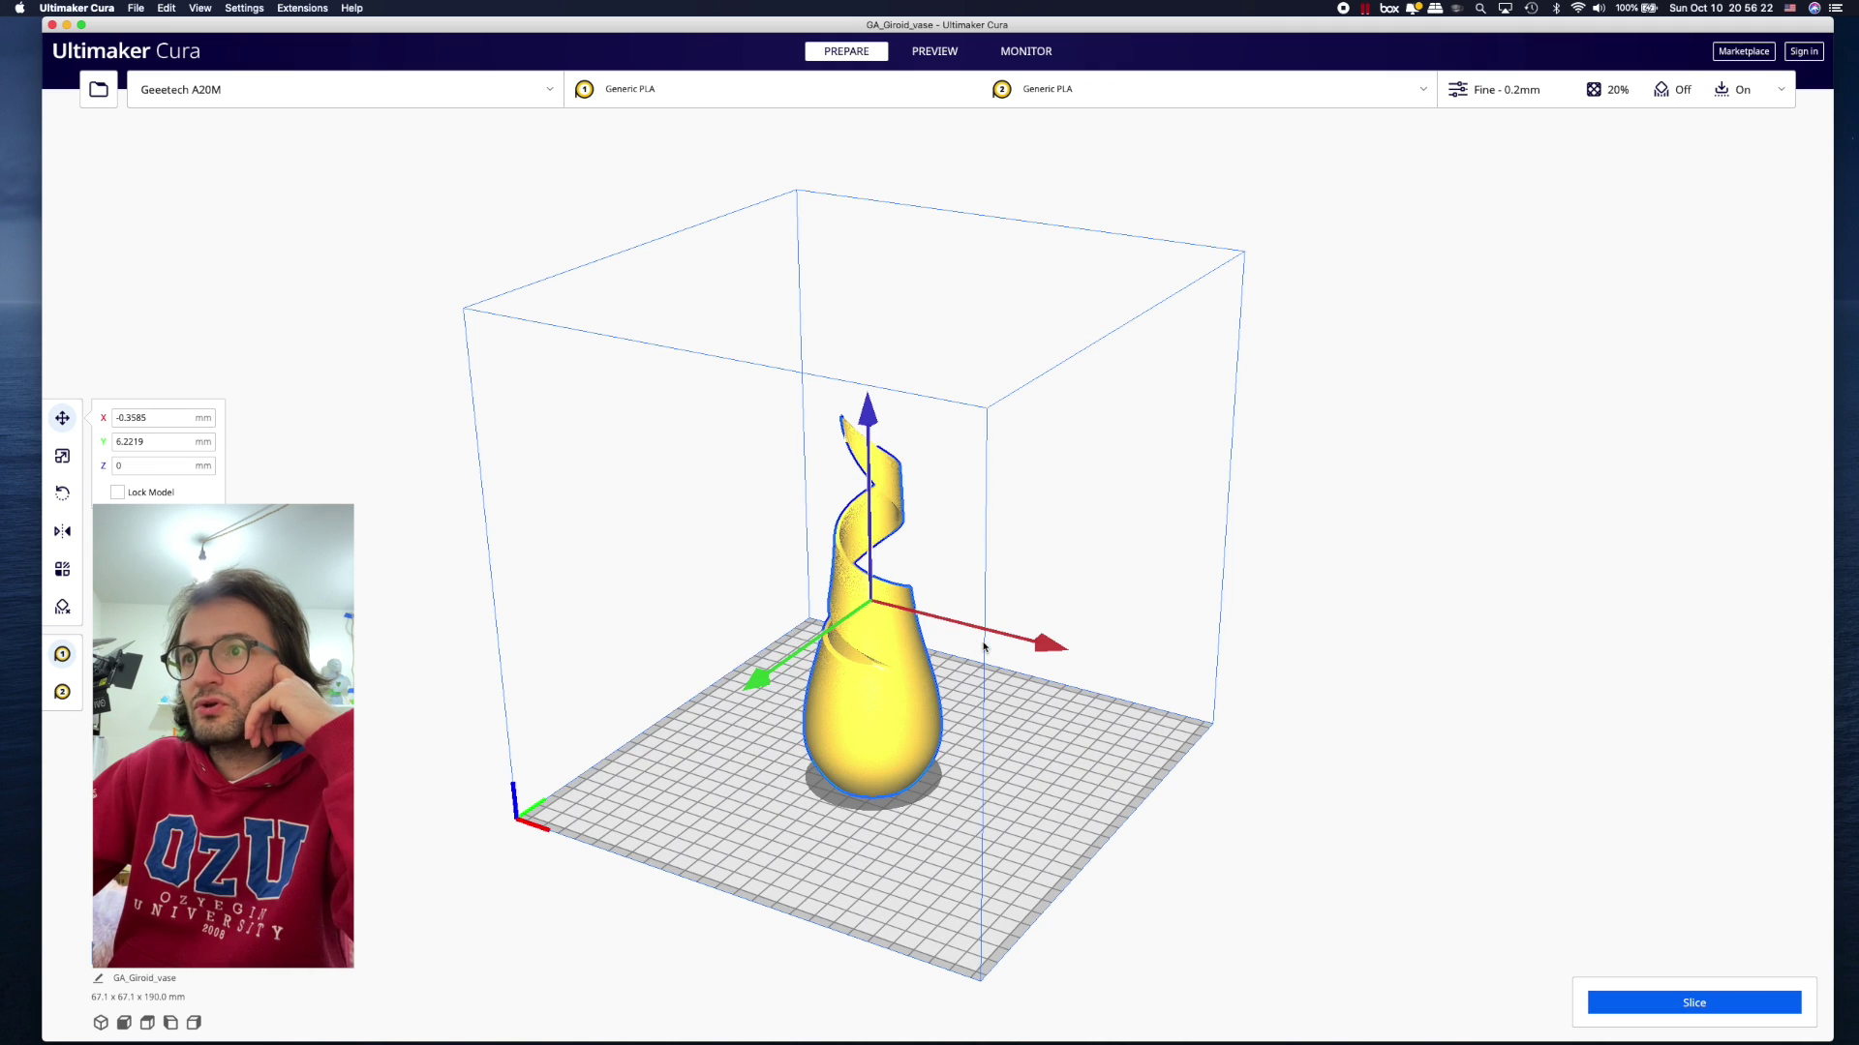
right_click_drag(985, 648, 1029, 826)
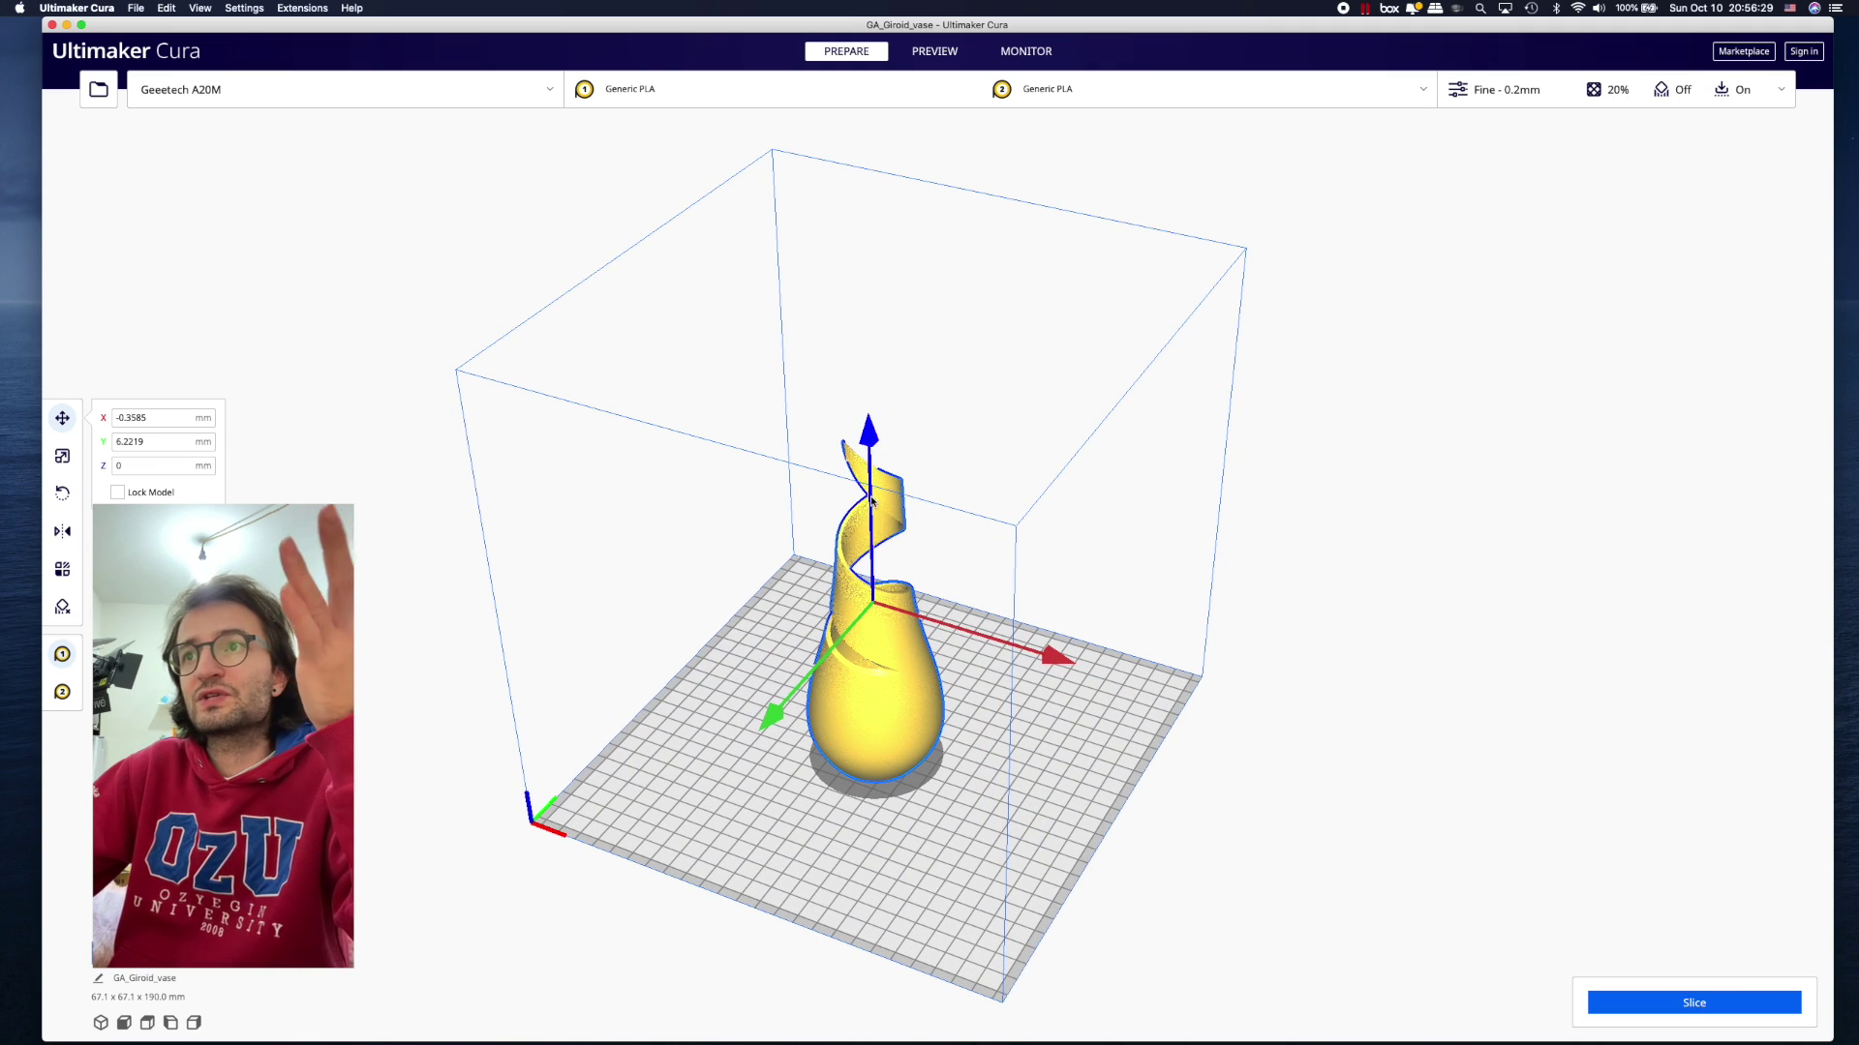
right_click_drag(1034, 470, 863, 751)
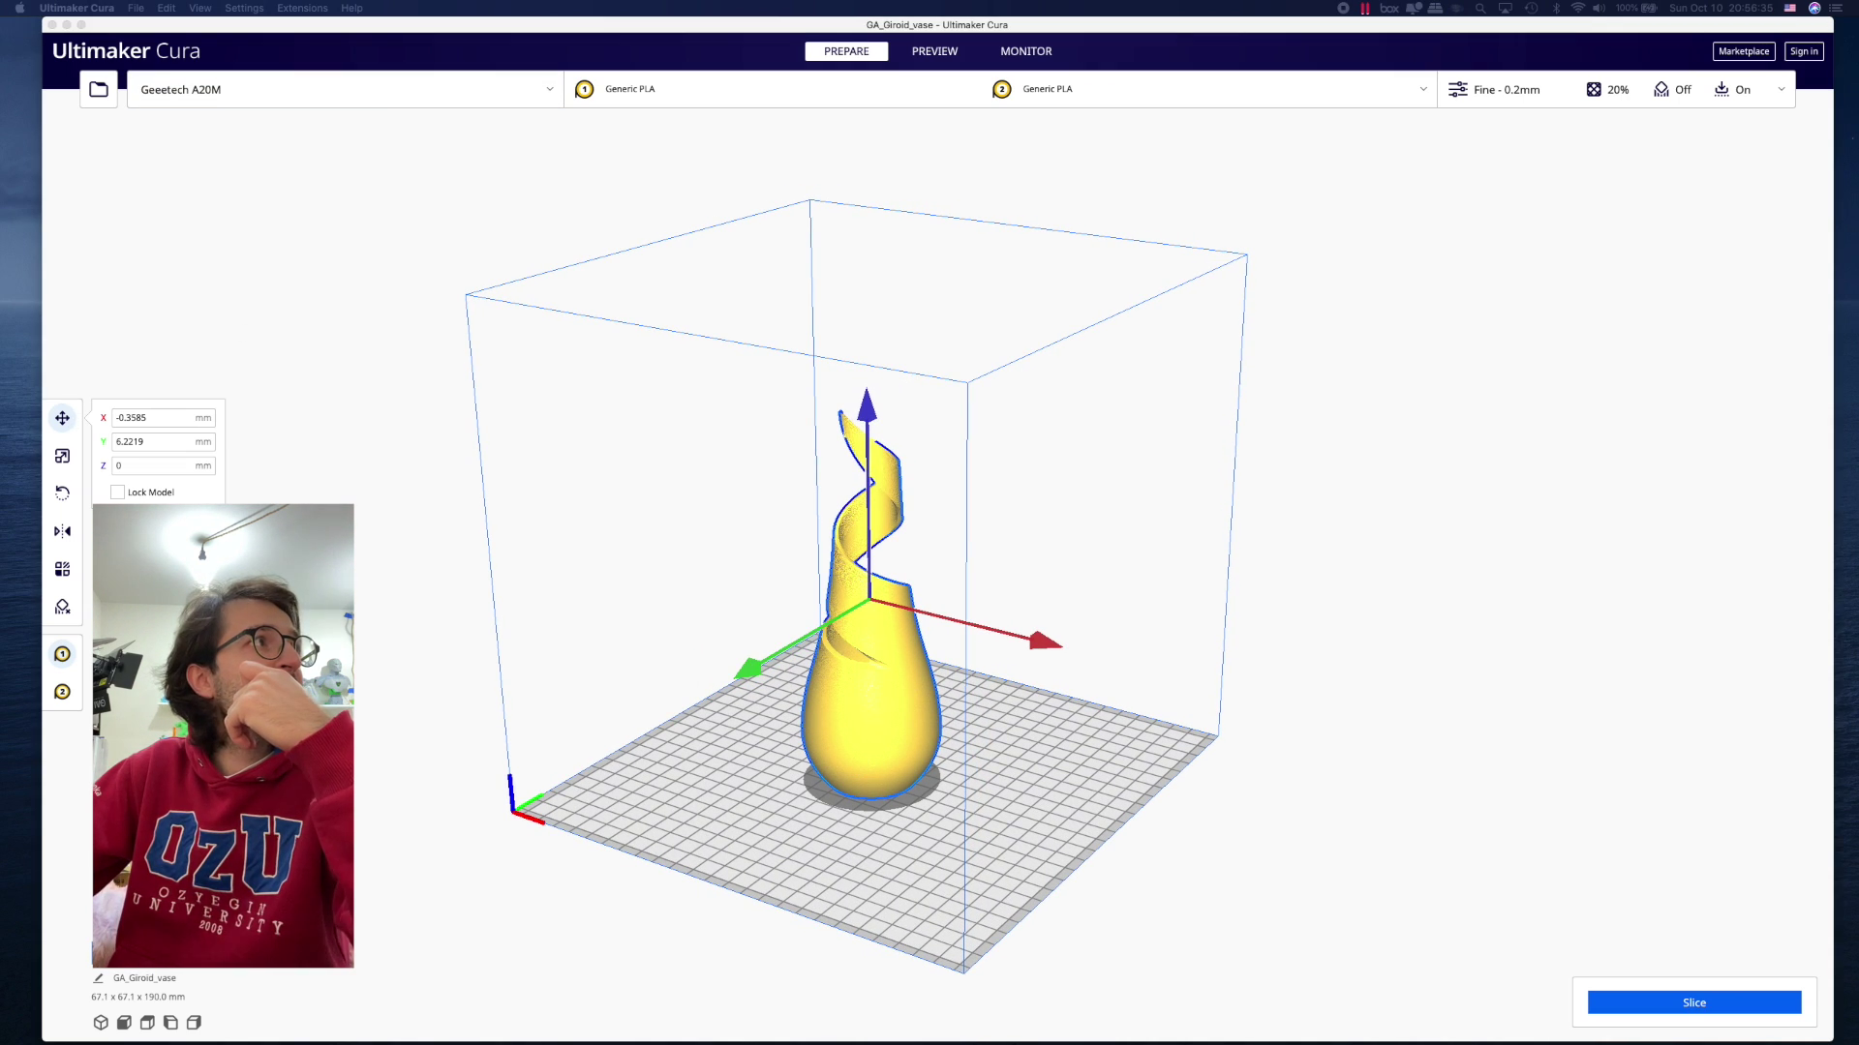
- Switch to Chrome and look through the A20M documentation, software and related videos on Geeetech's download page
key("super+Tab")
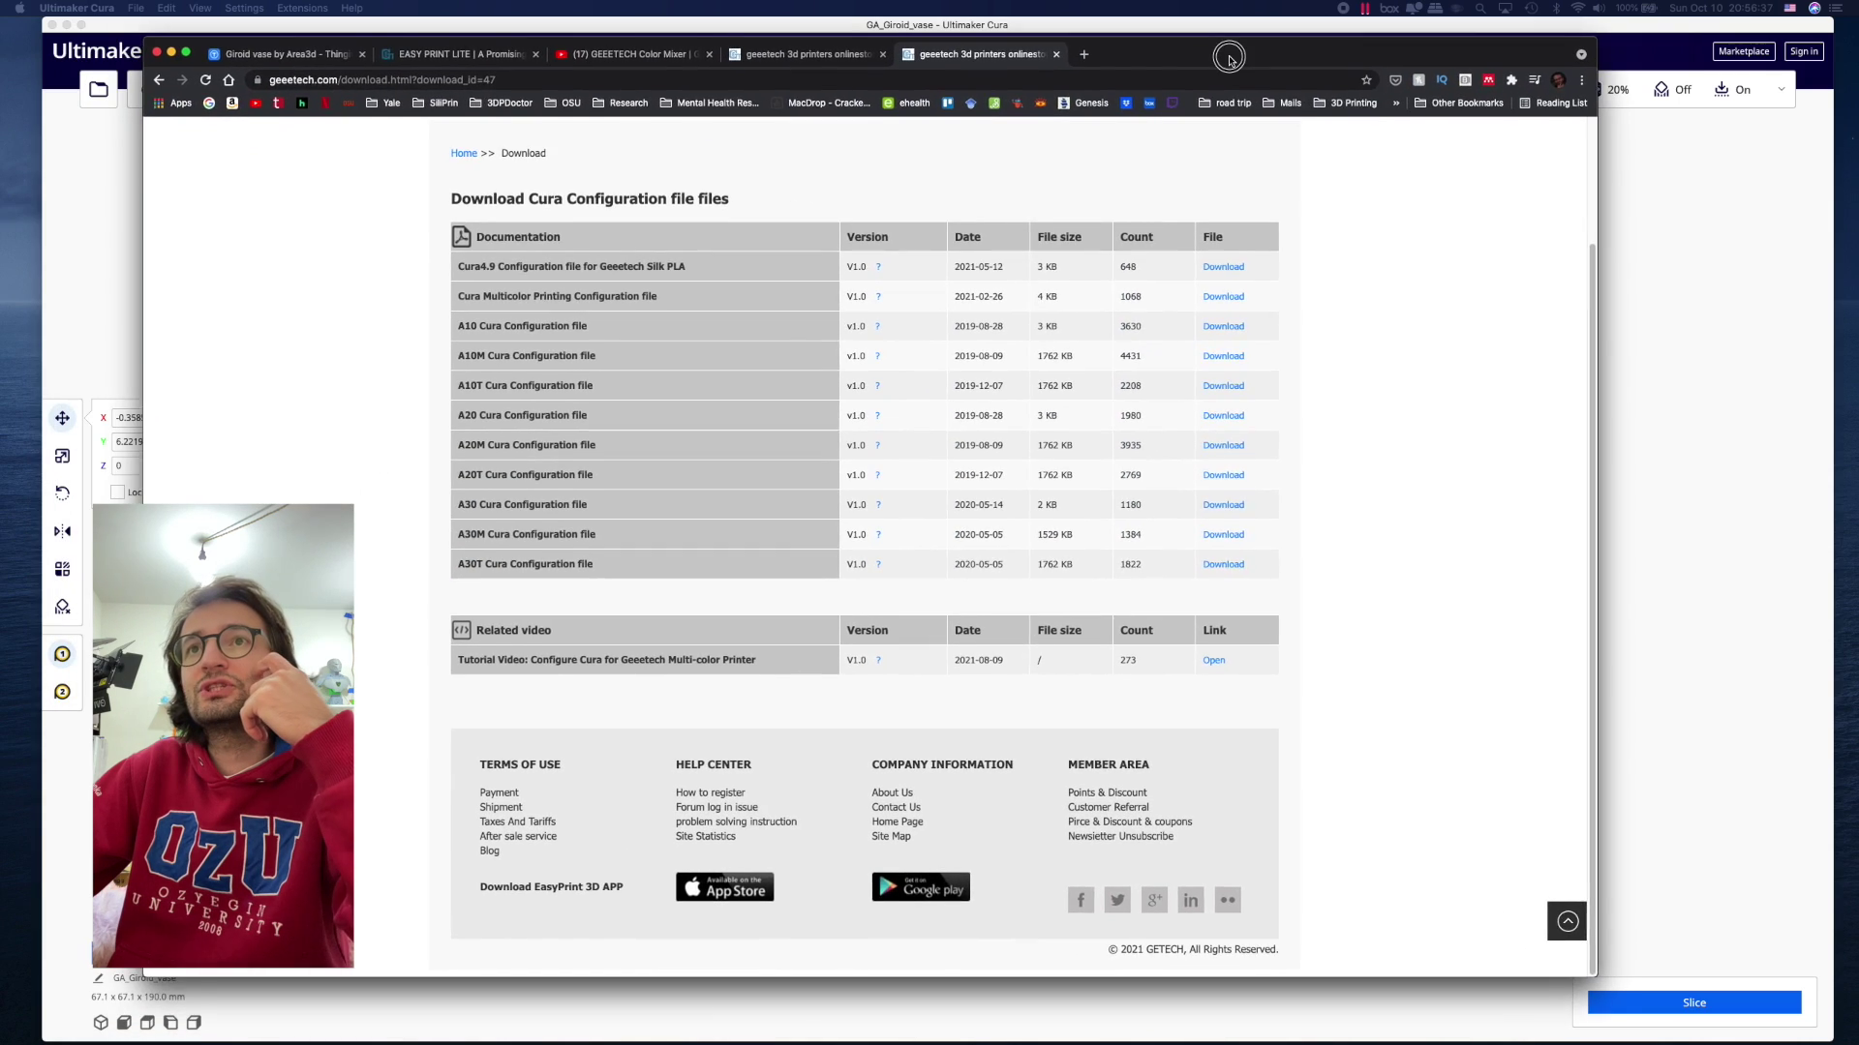
scroll(1035, 281, "up", 3)
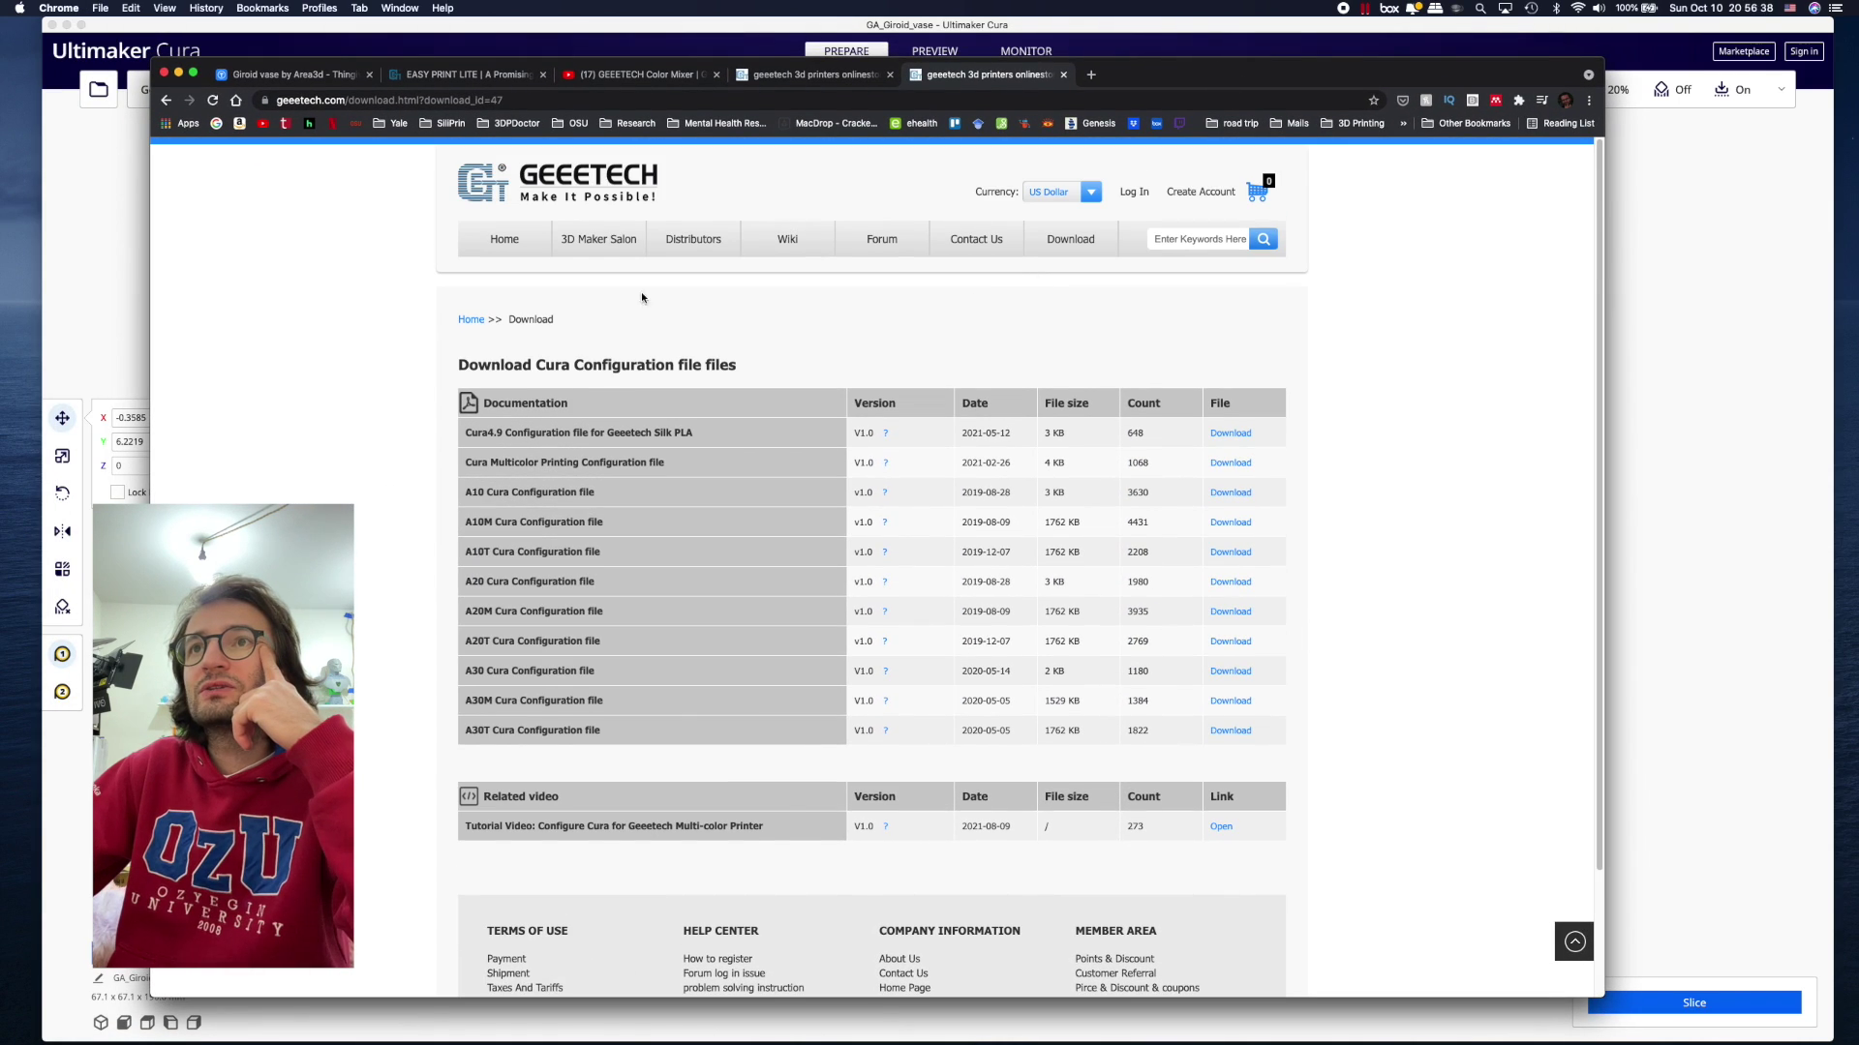
left_click(784, 75)
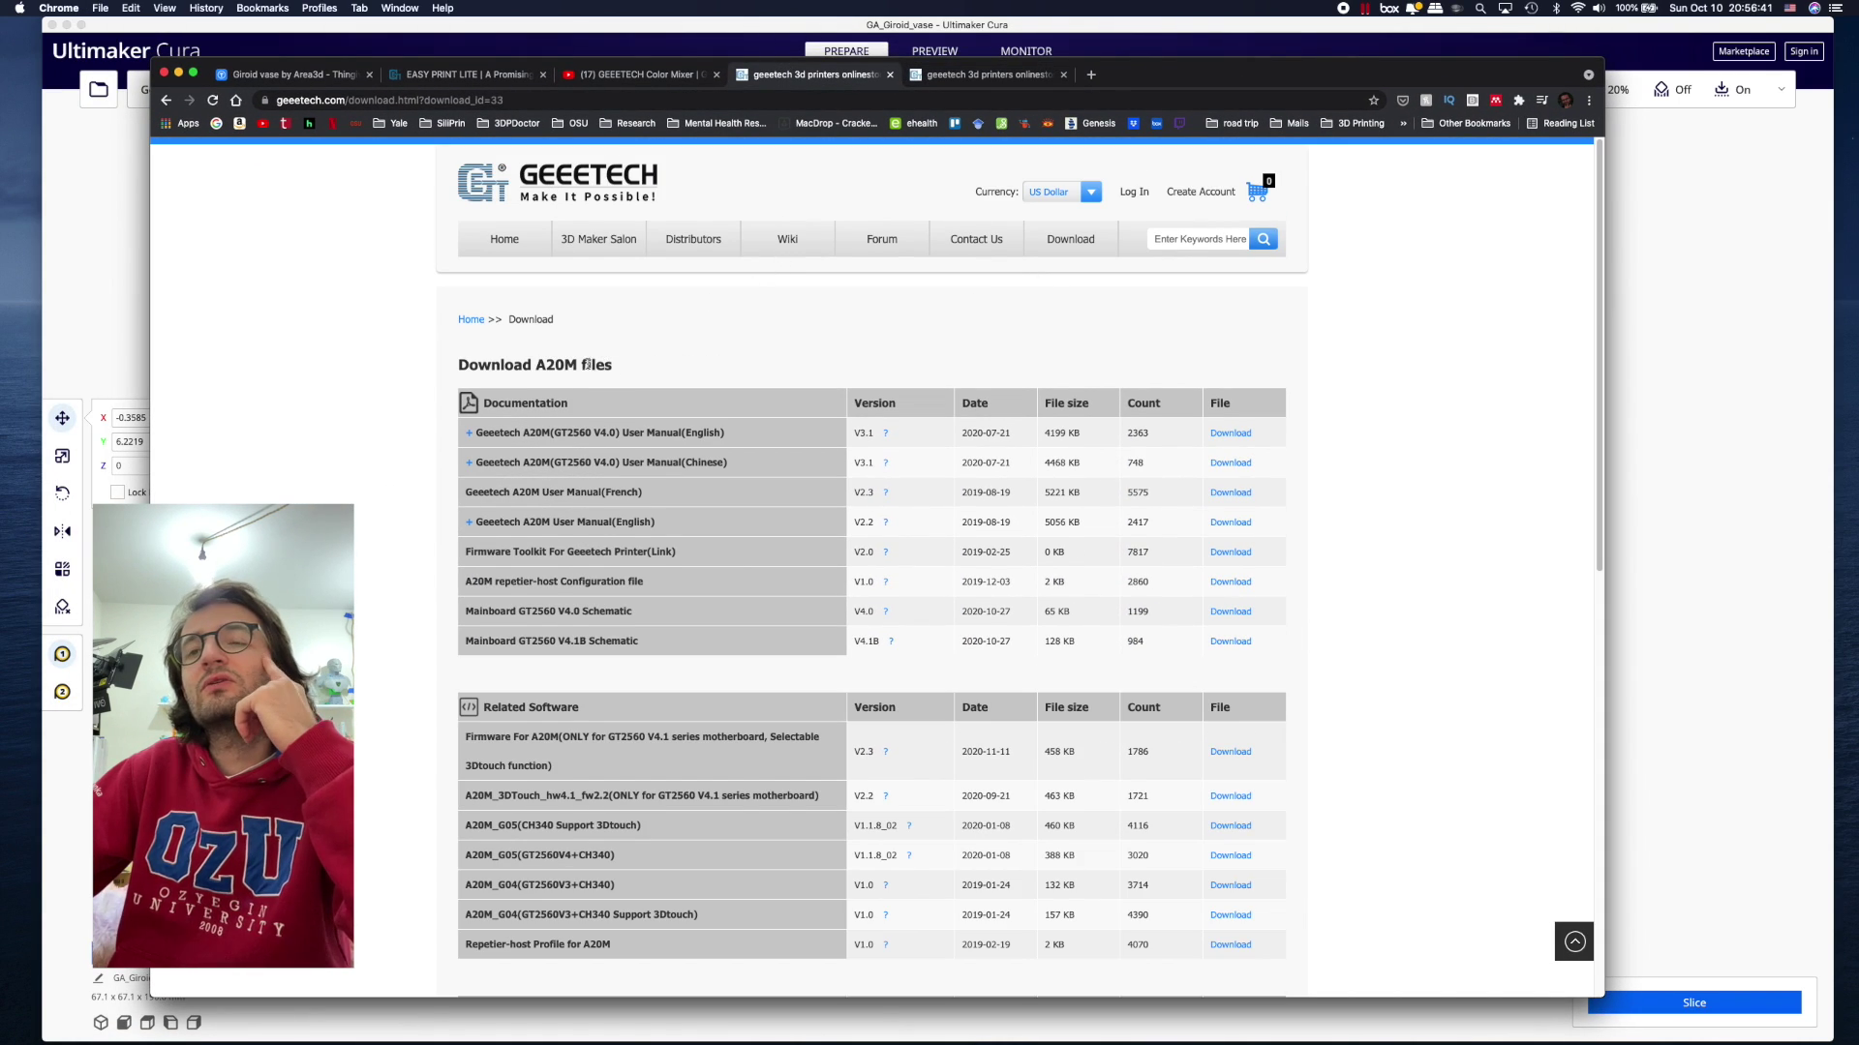
scroll(575, 373, "down", 1)
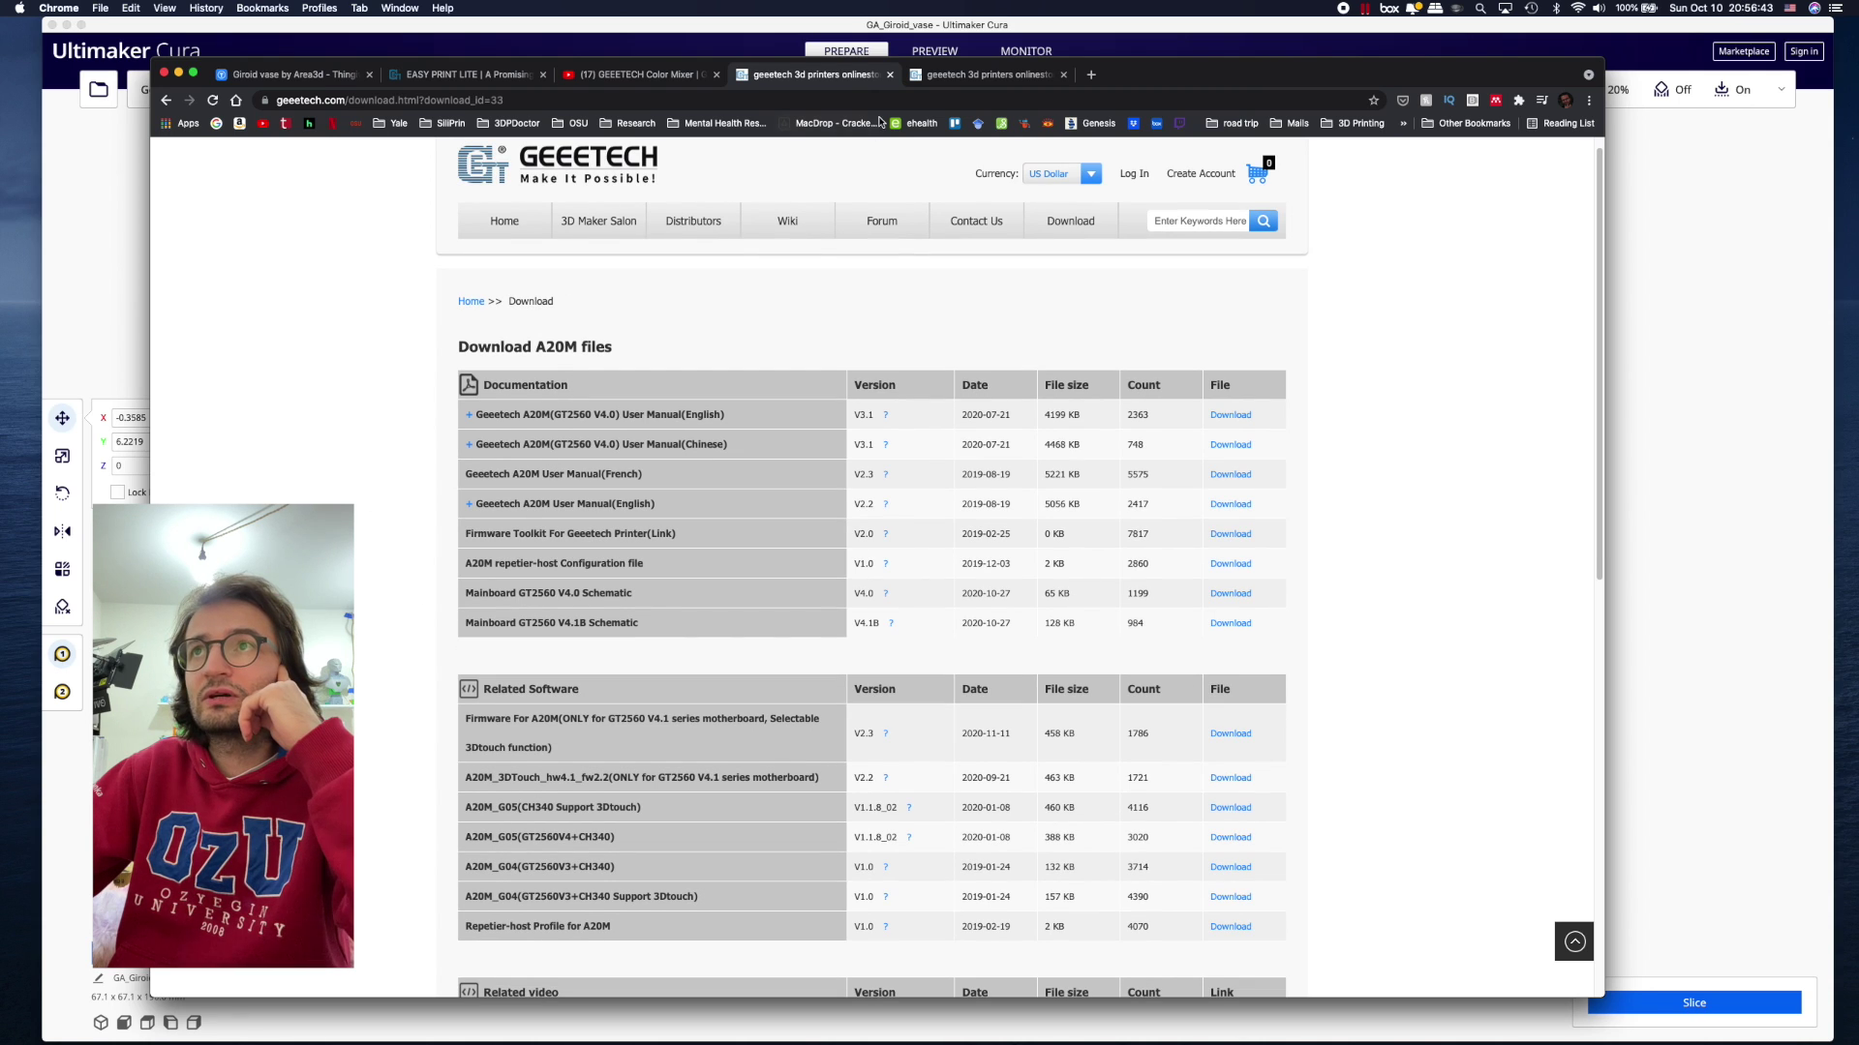
scroll(459, 383, "down", 10)
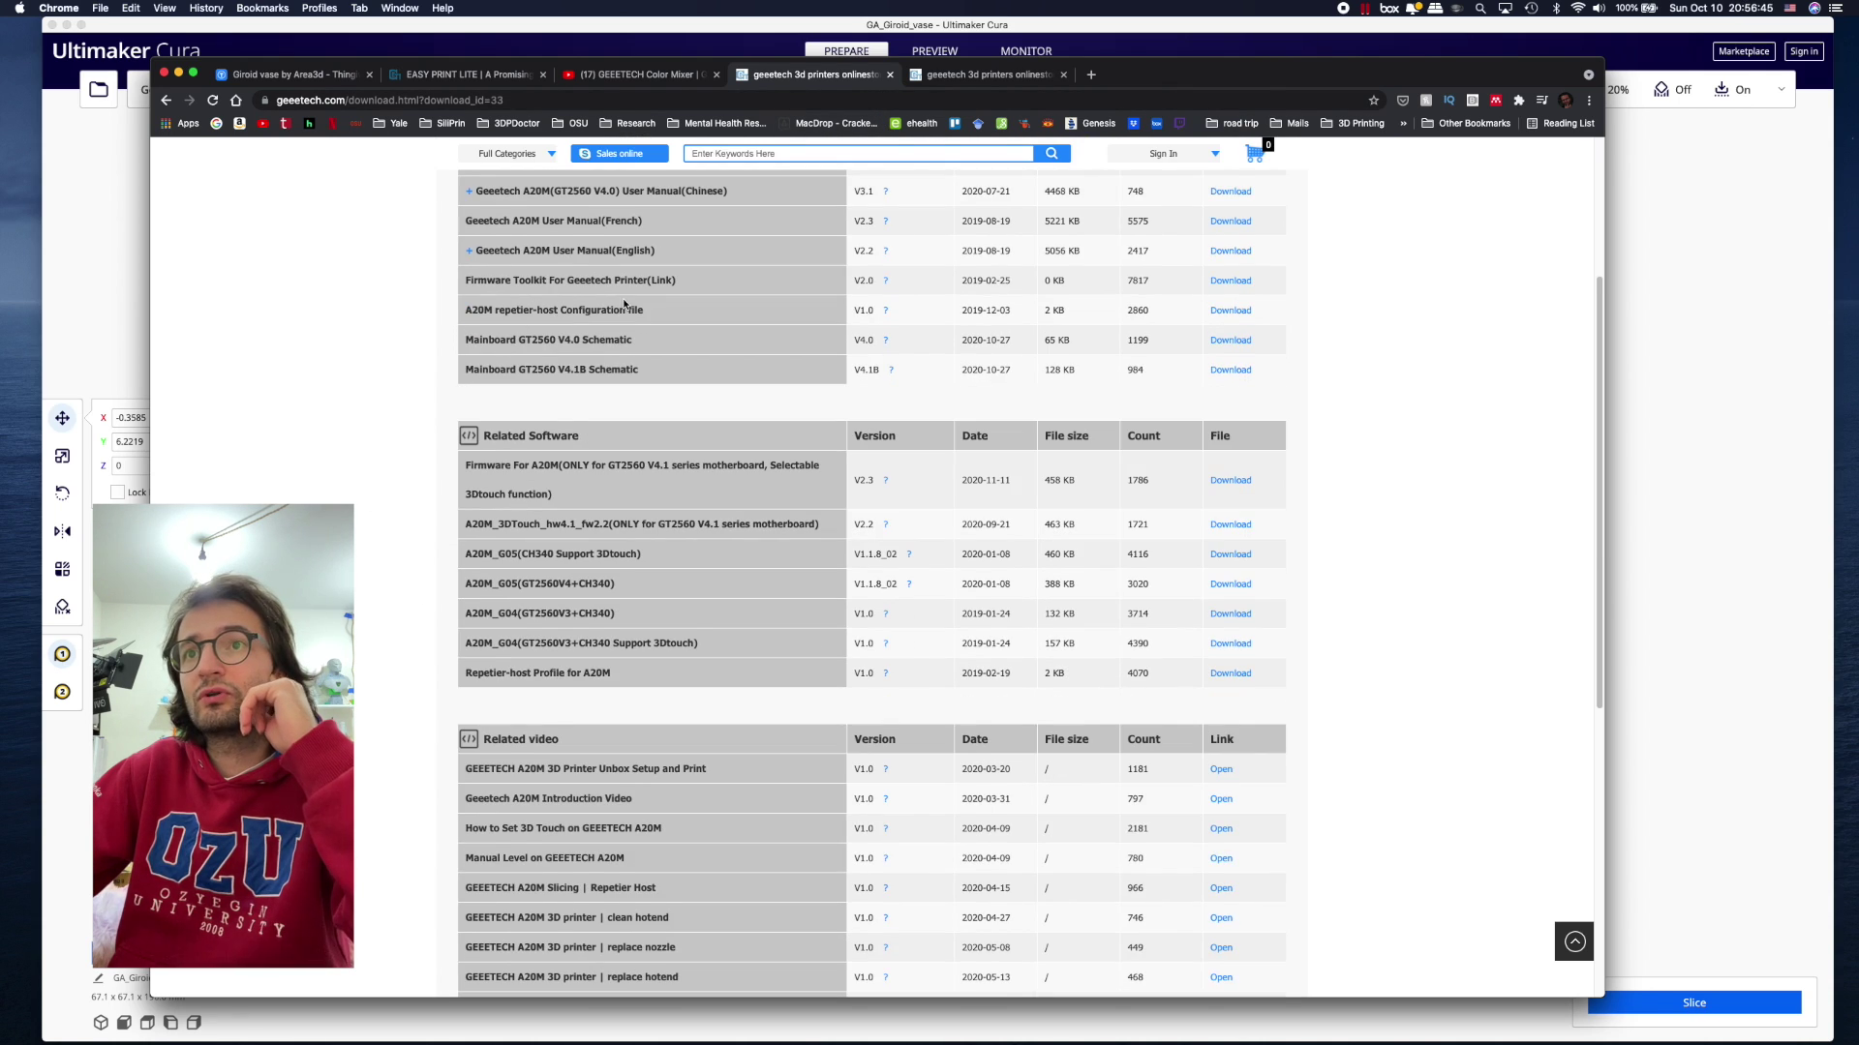
scroll(608, 416, "down", 4)
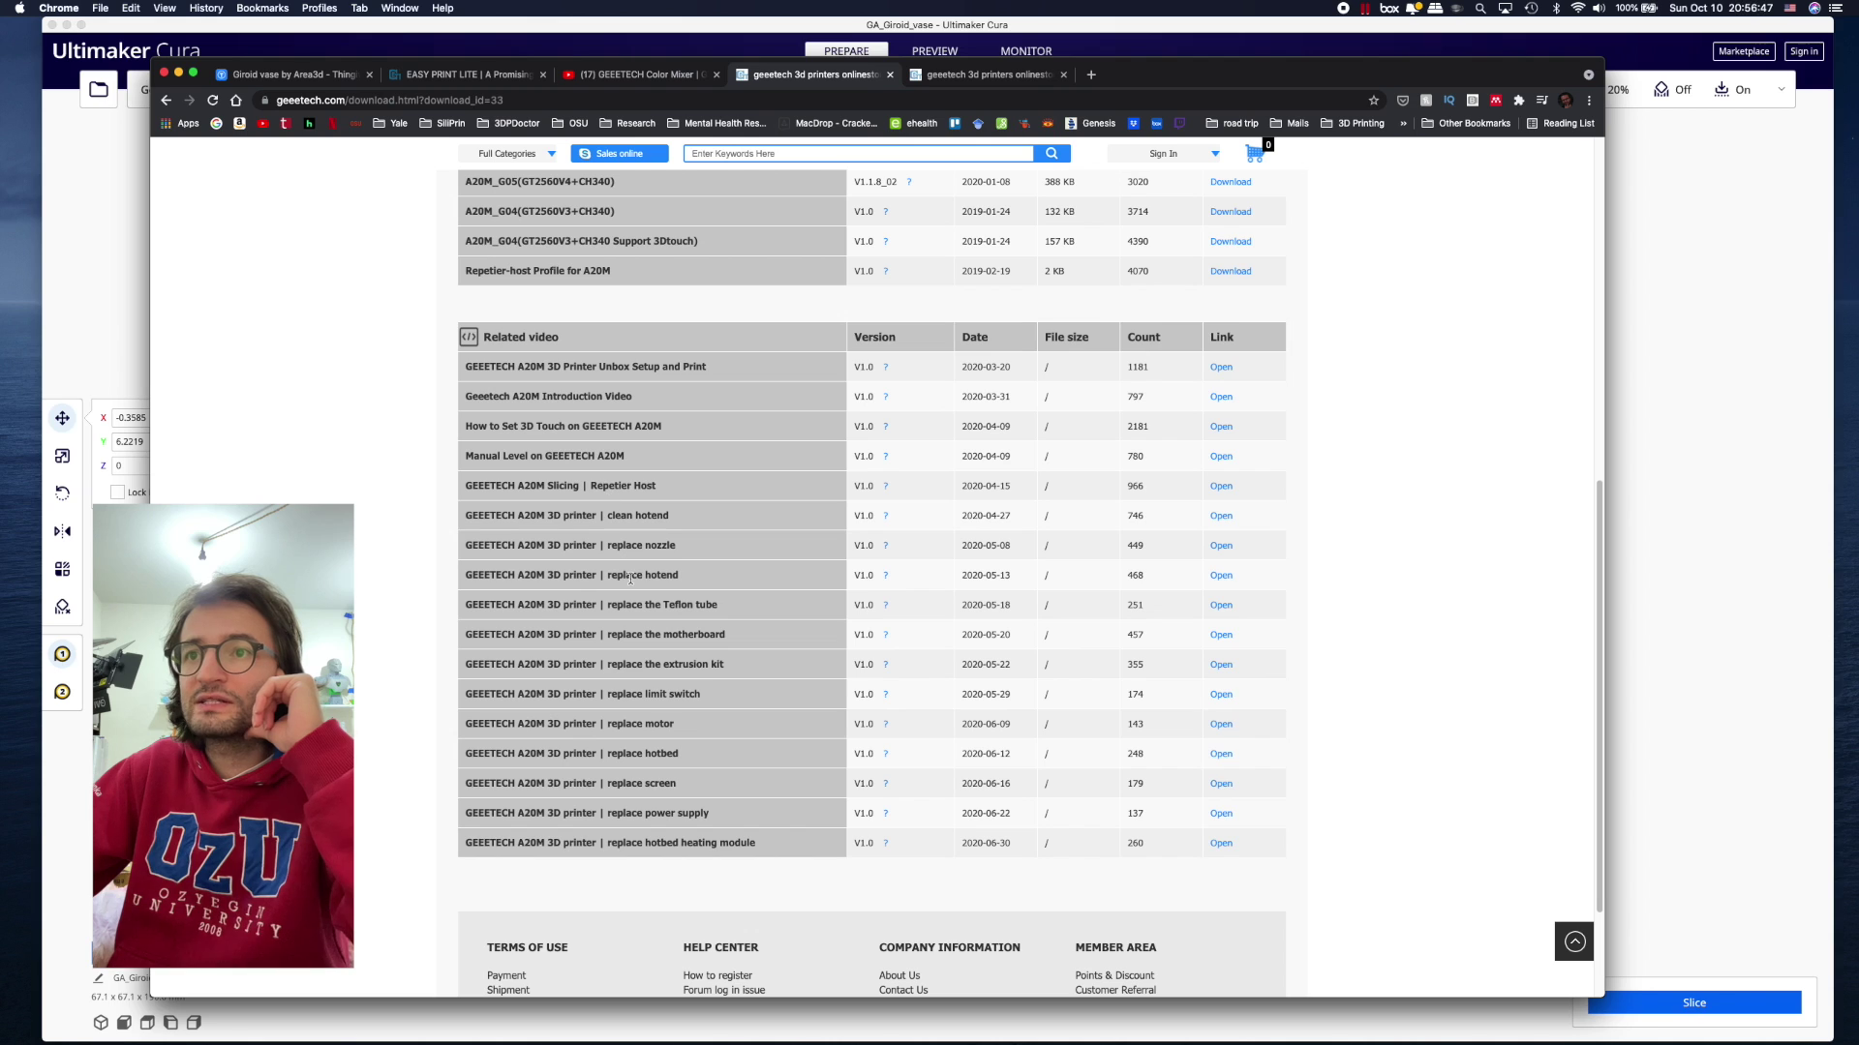
scroll(697, 463, "up", 11)
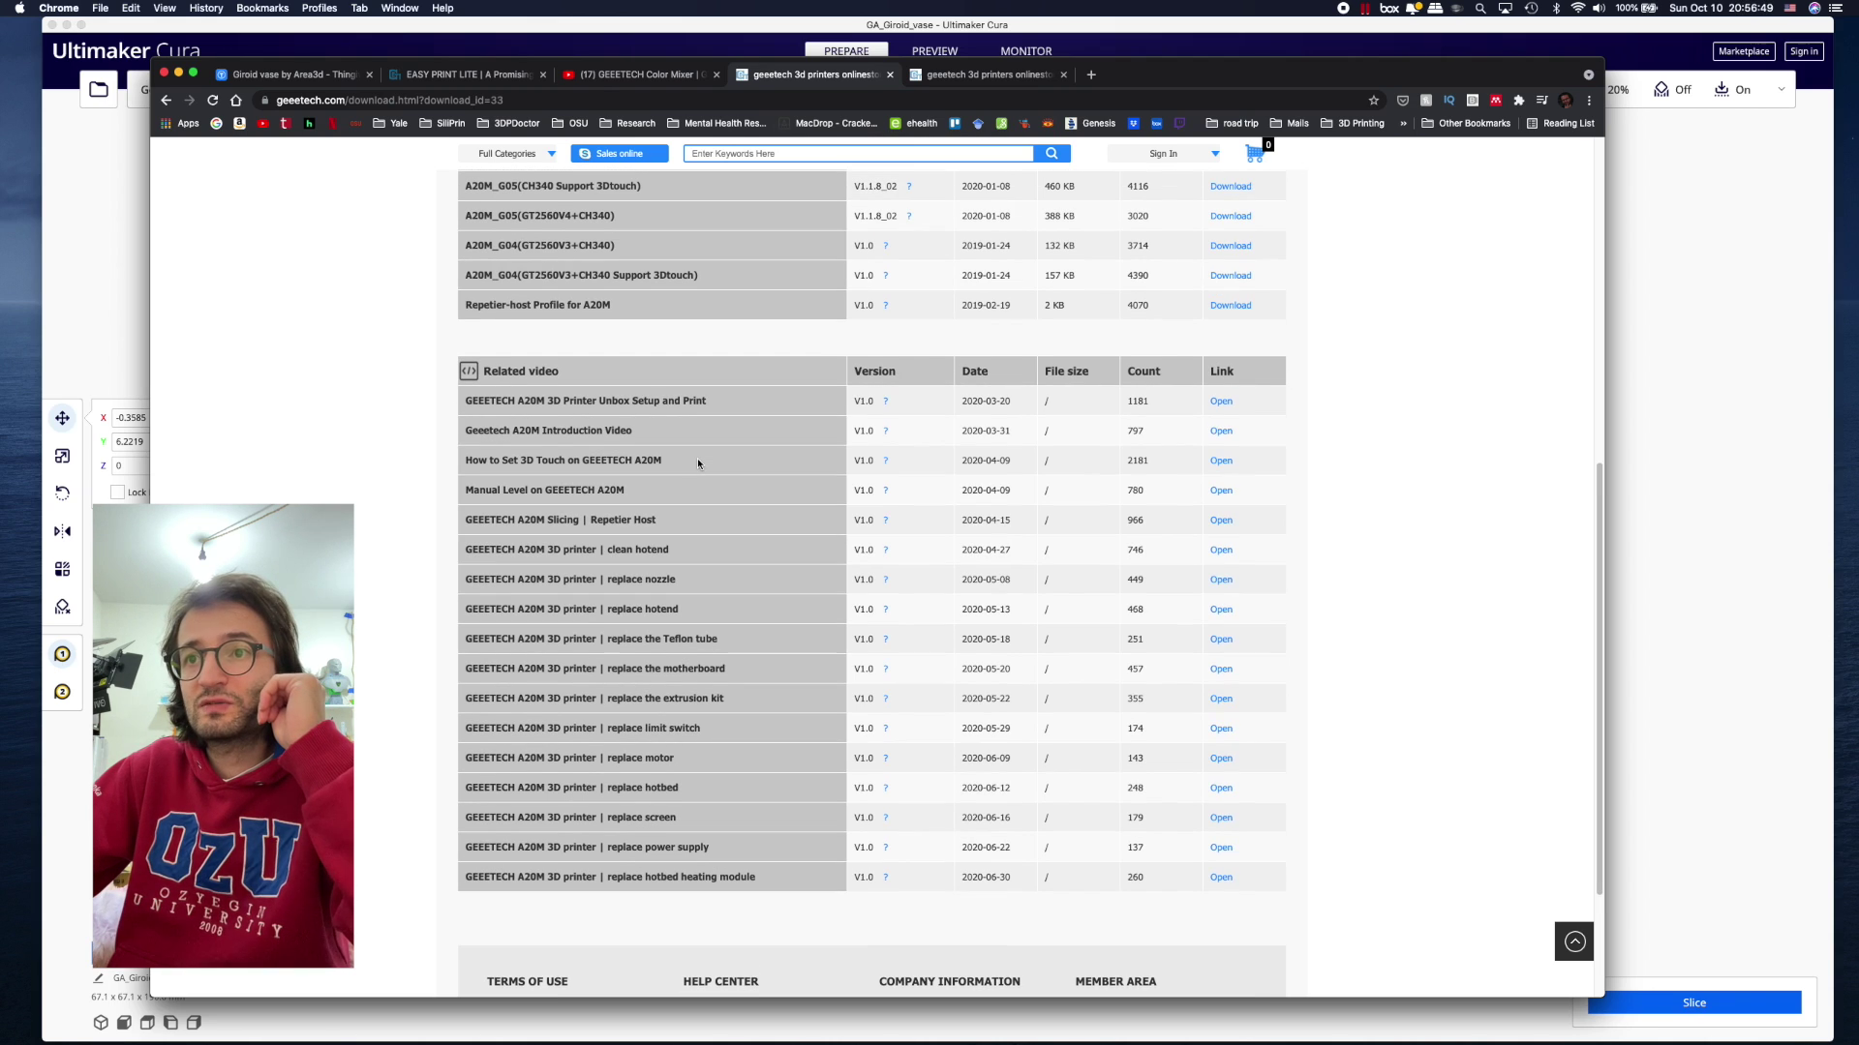
scroll(705, 663, "up", 3)
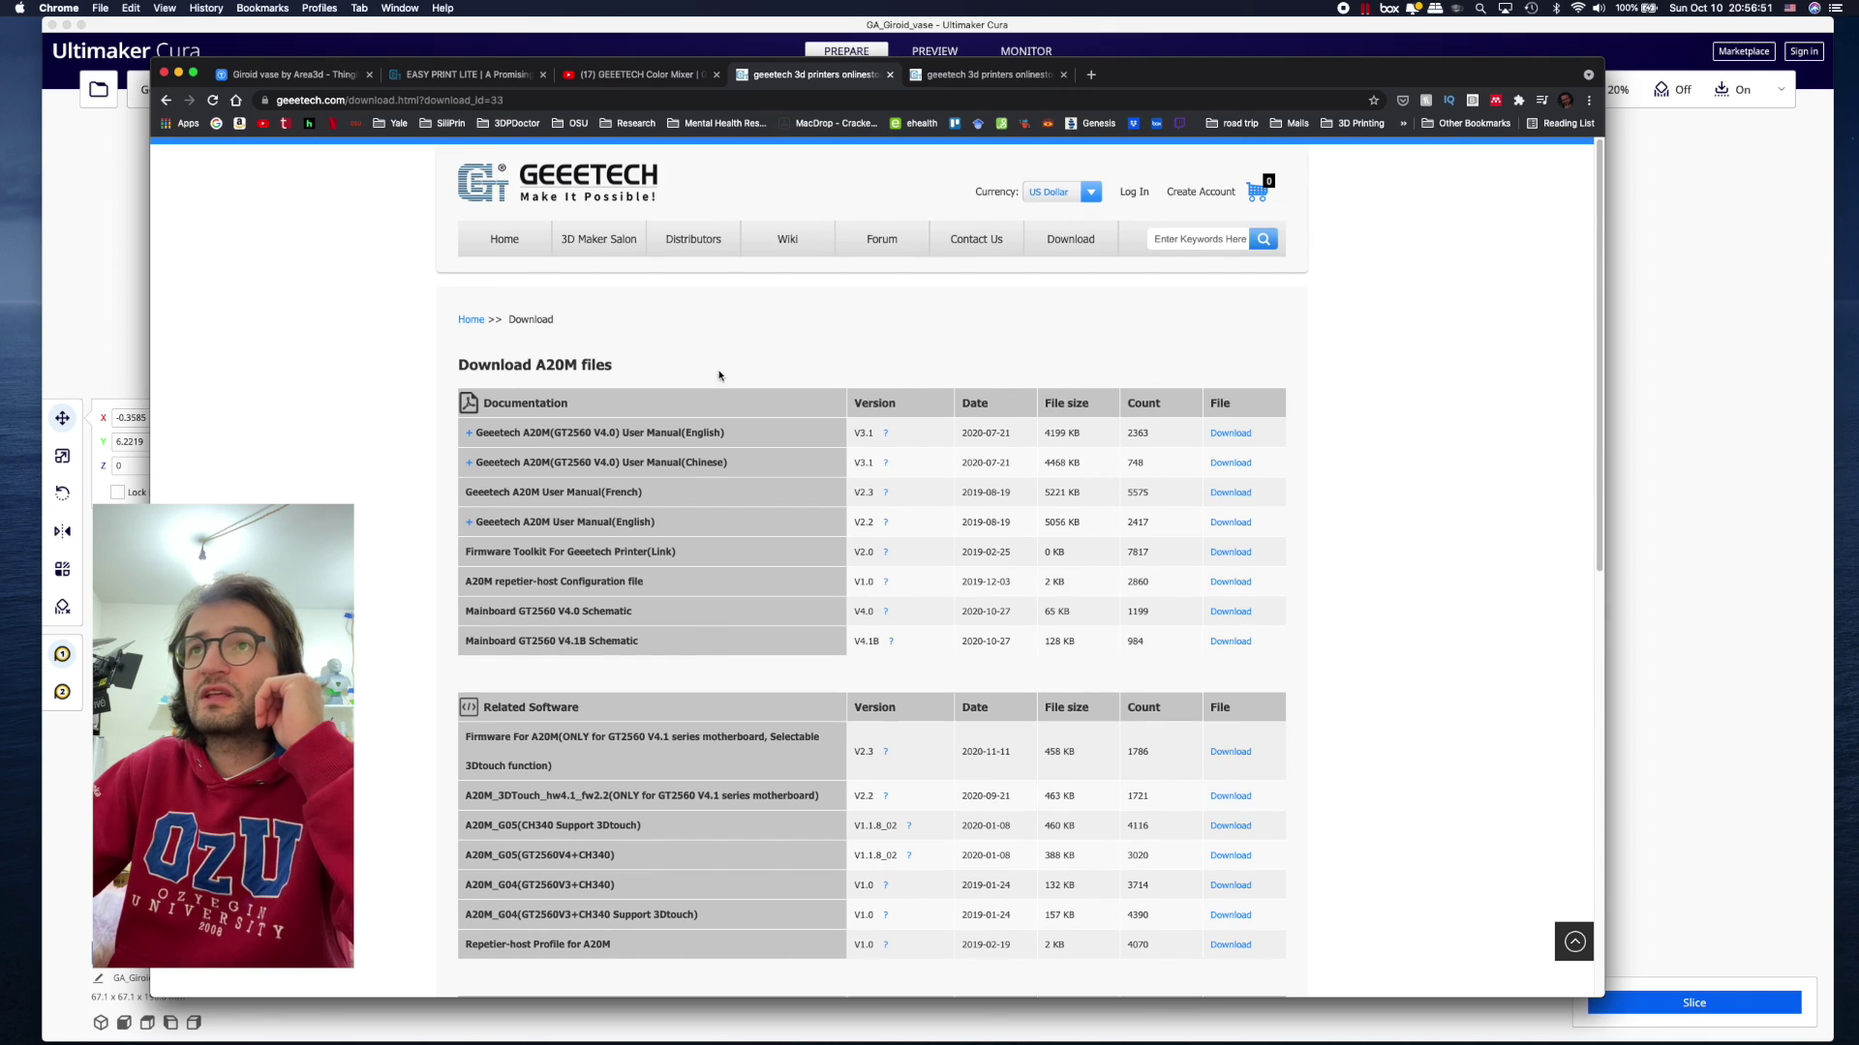
- Review Geeetech's Cura configuration files and the related tutorial video listing for multi-color printers
left_click(986, 74)
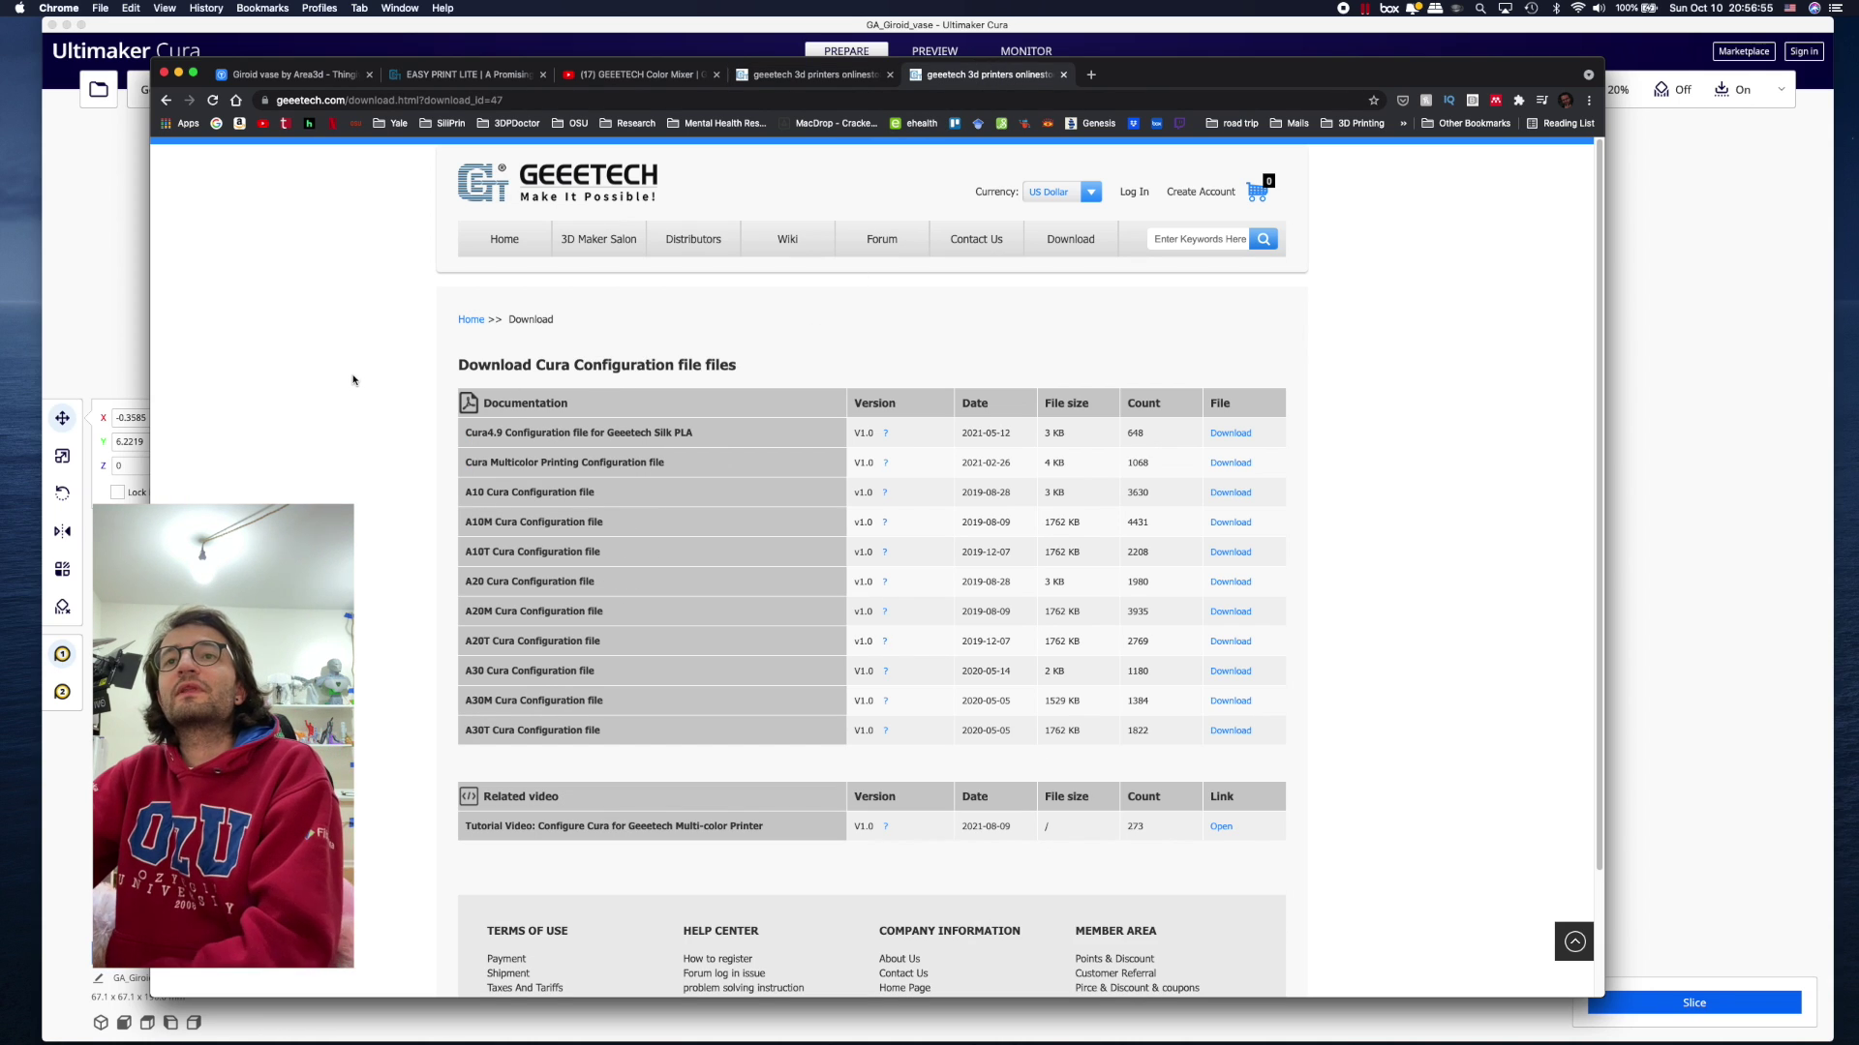
scroll(390, 393, "down", 1)
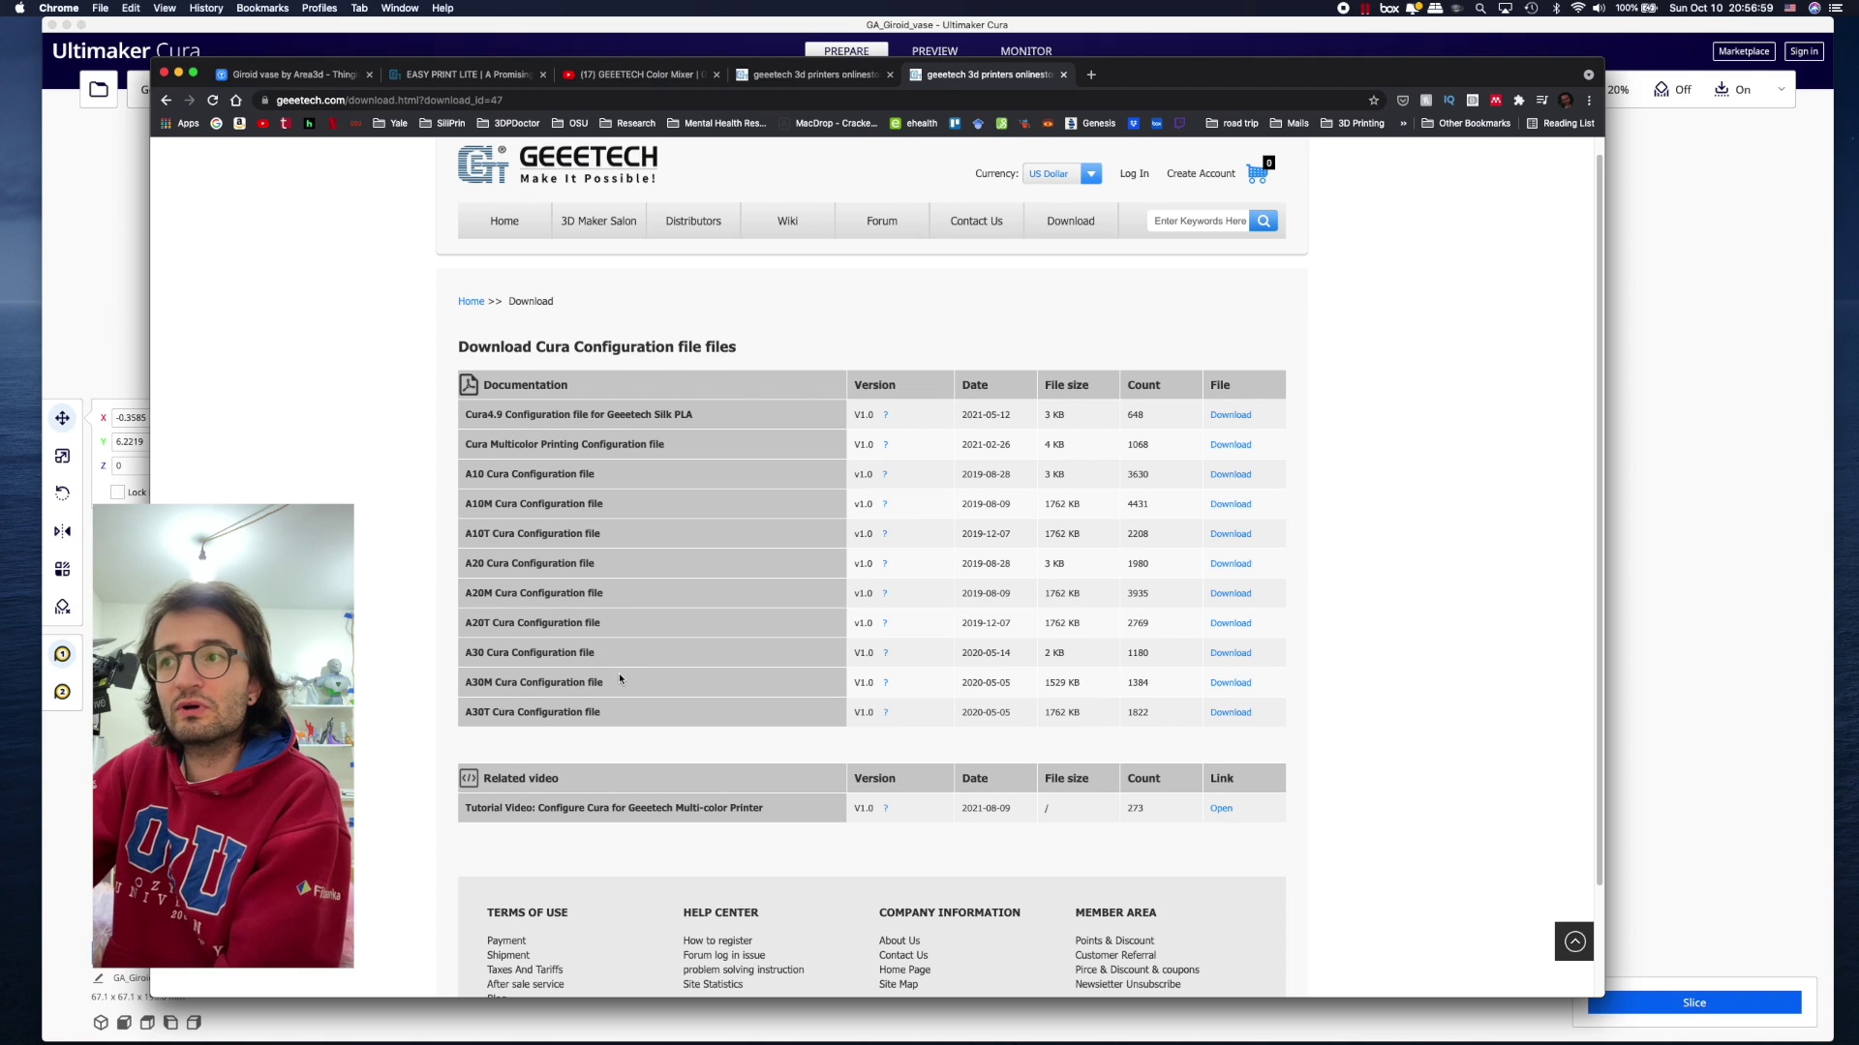
scroll(621, 668, "down", 4)
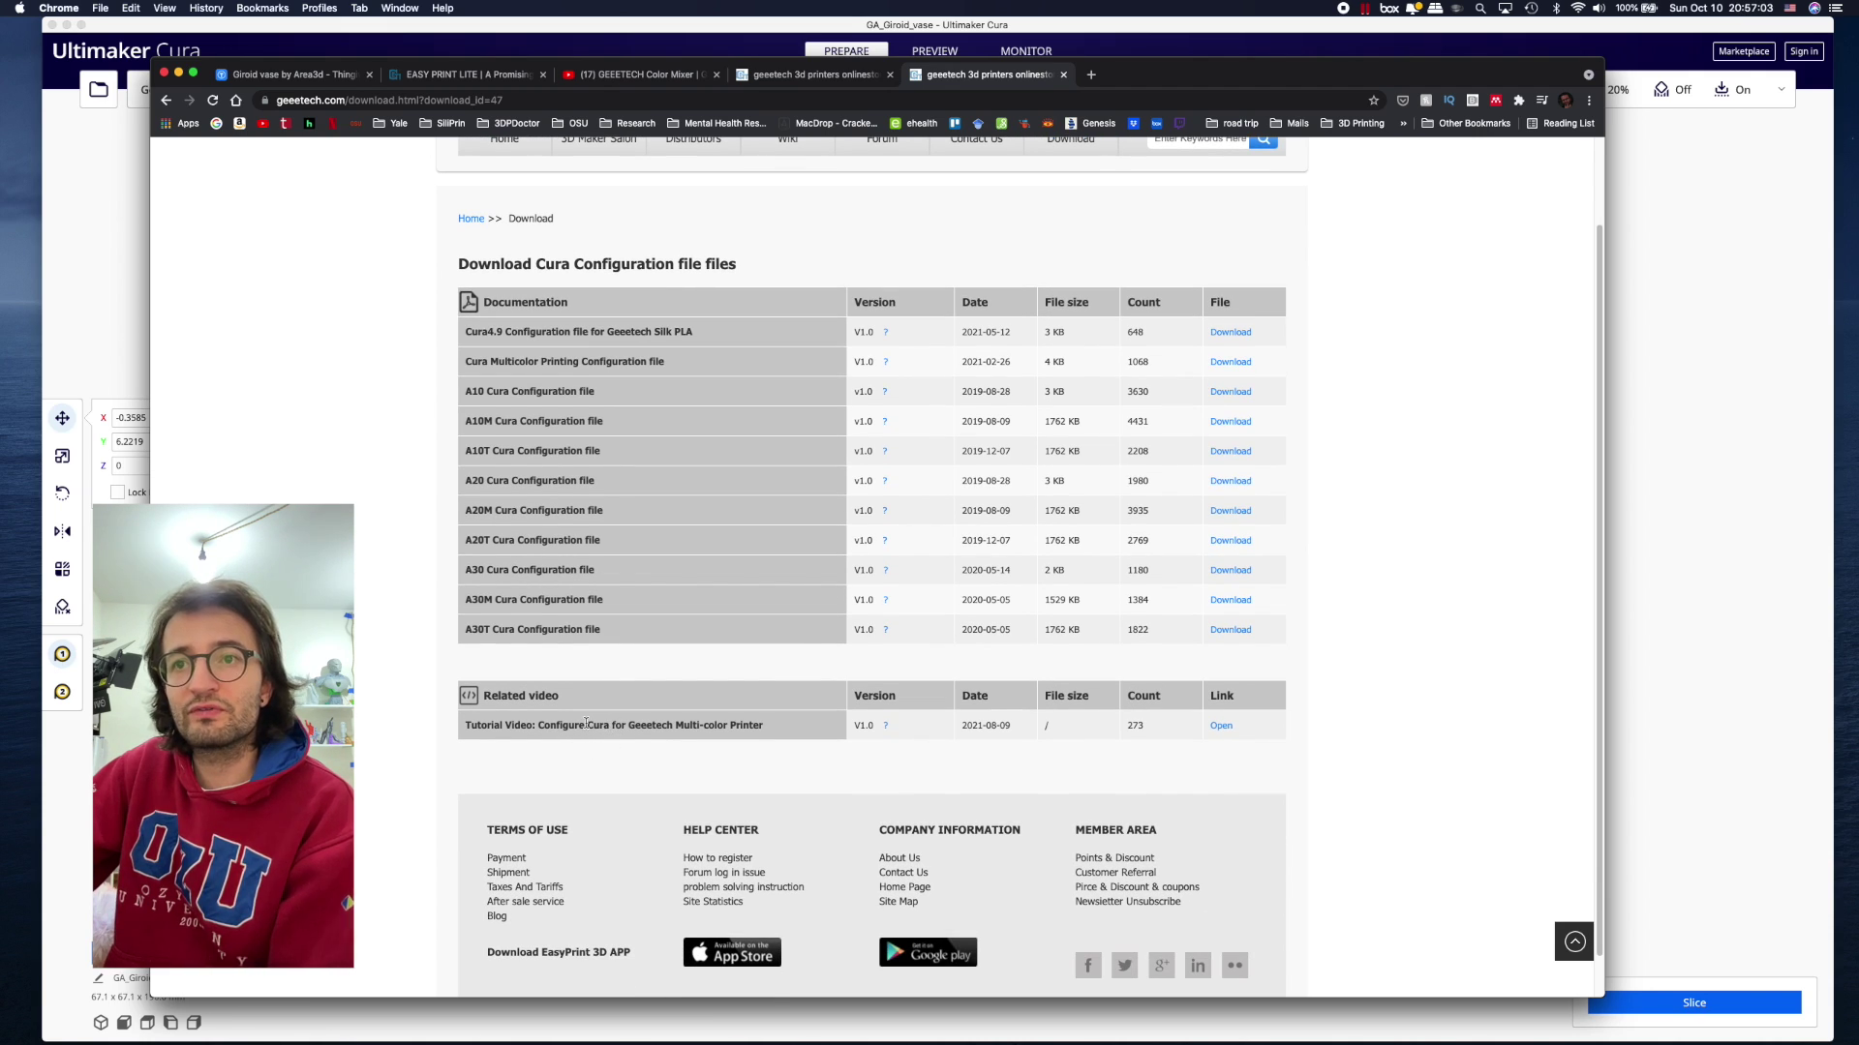
scroll(735, 733, "down", 2)
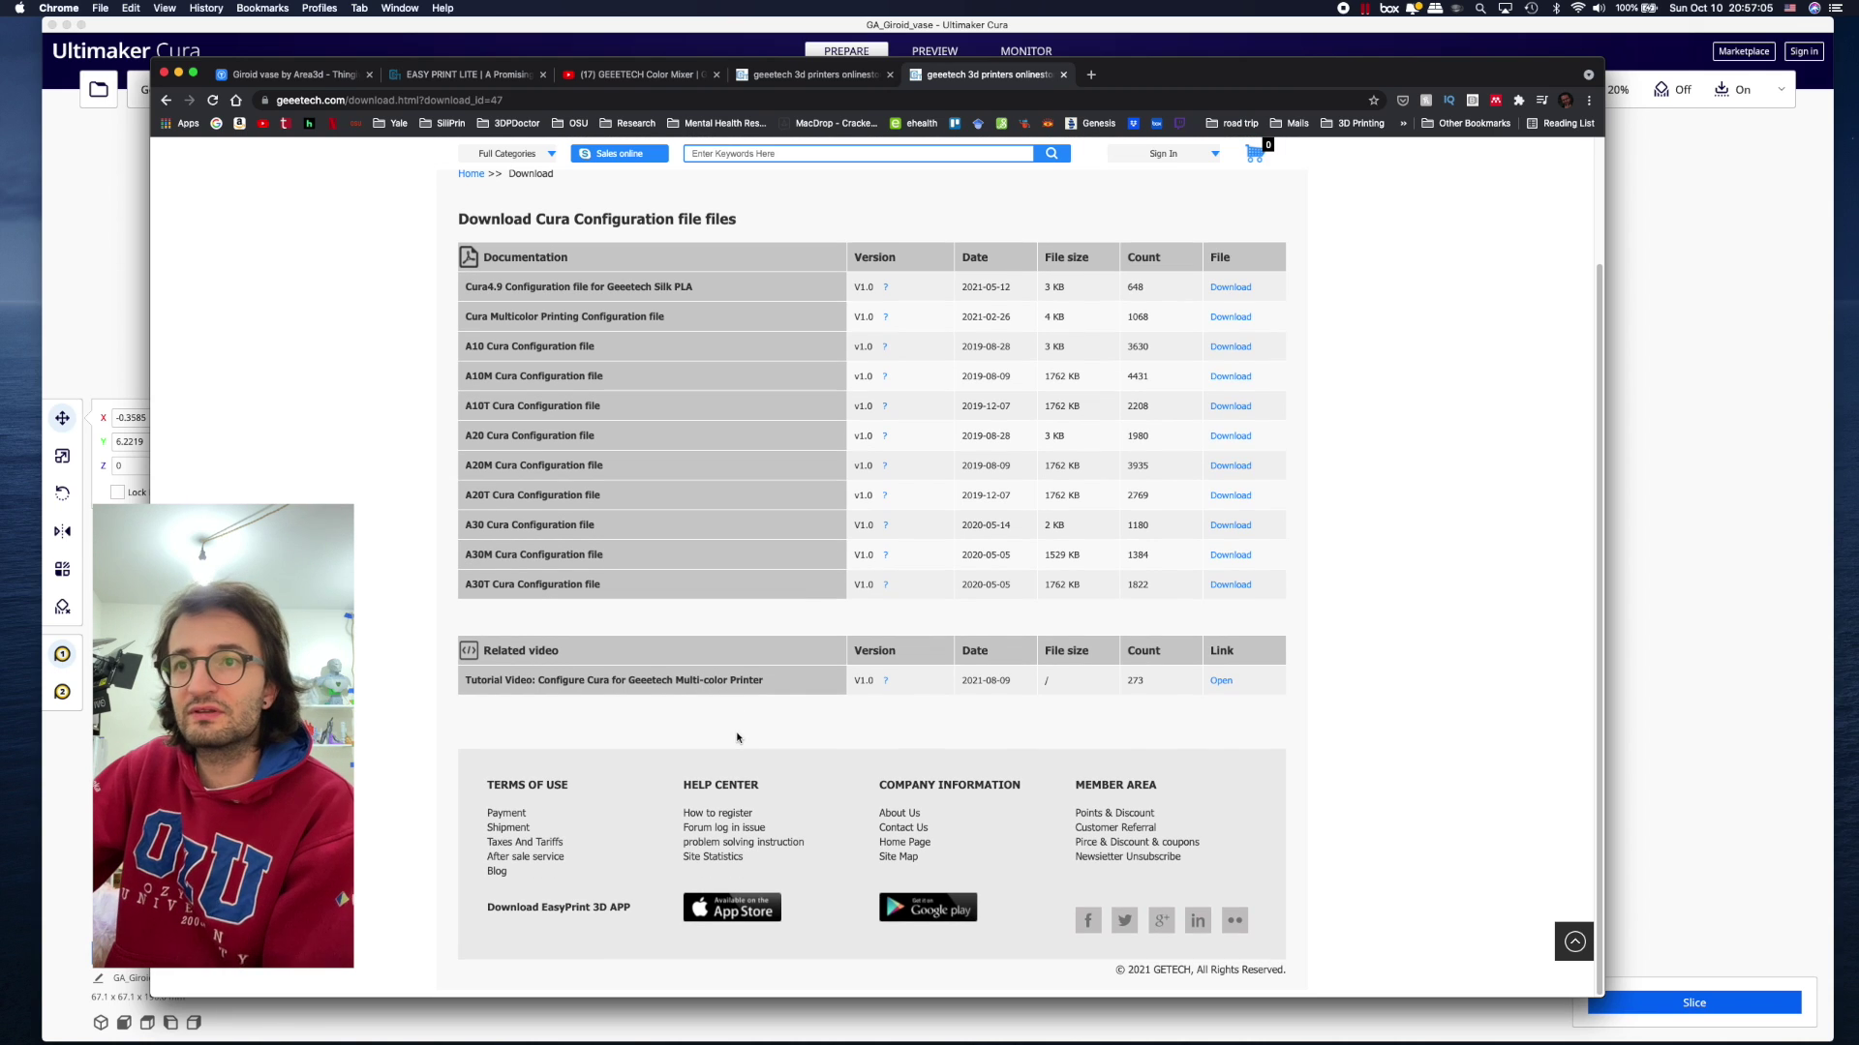
scroll(796, 646, "up", 5)
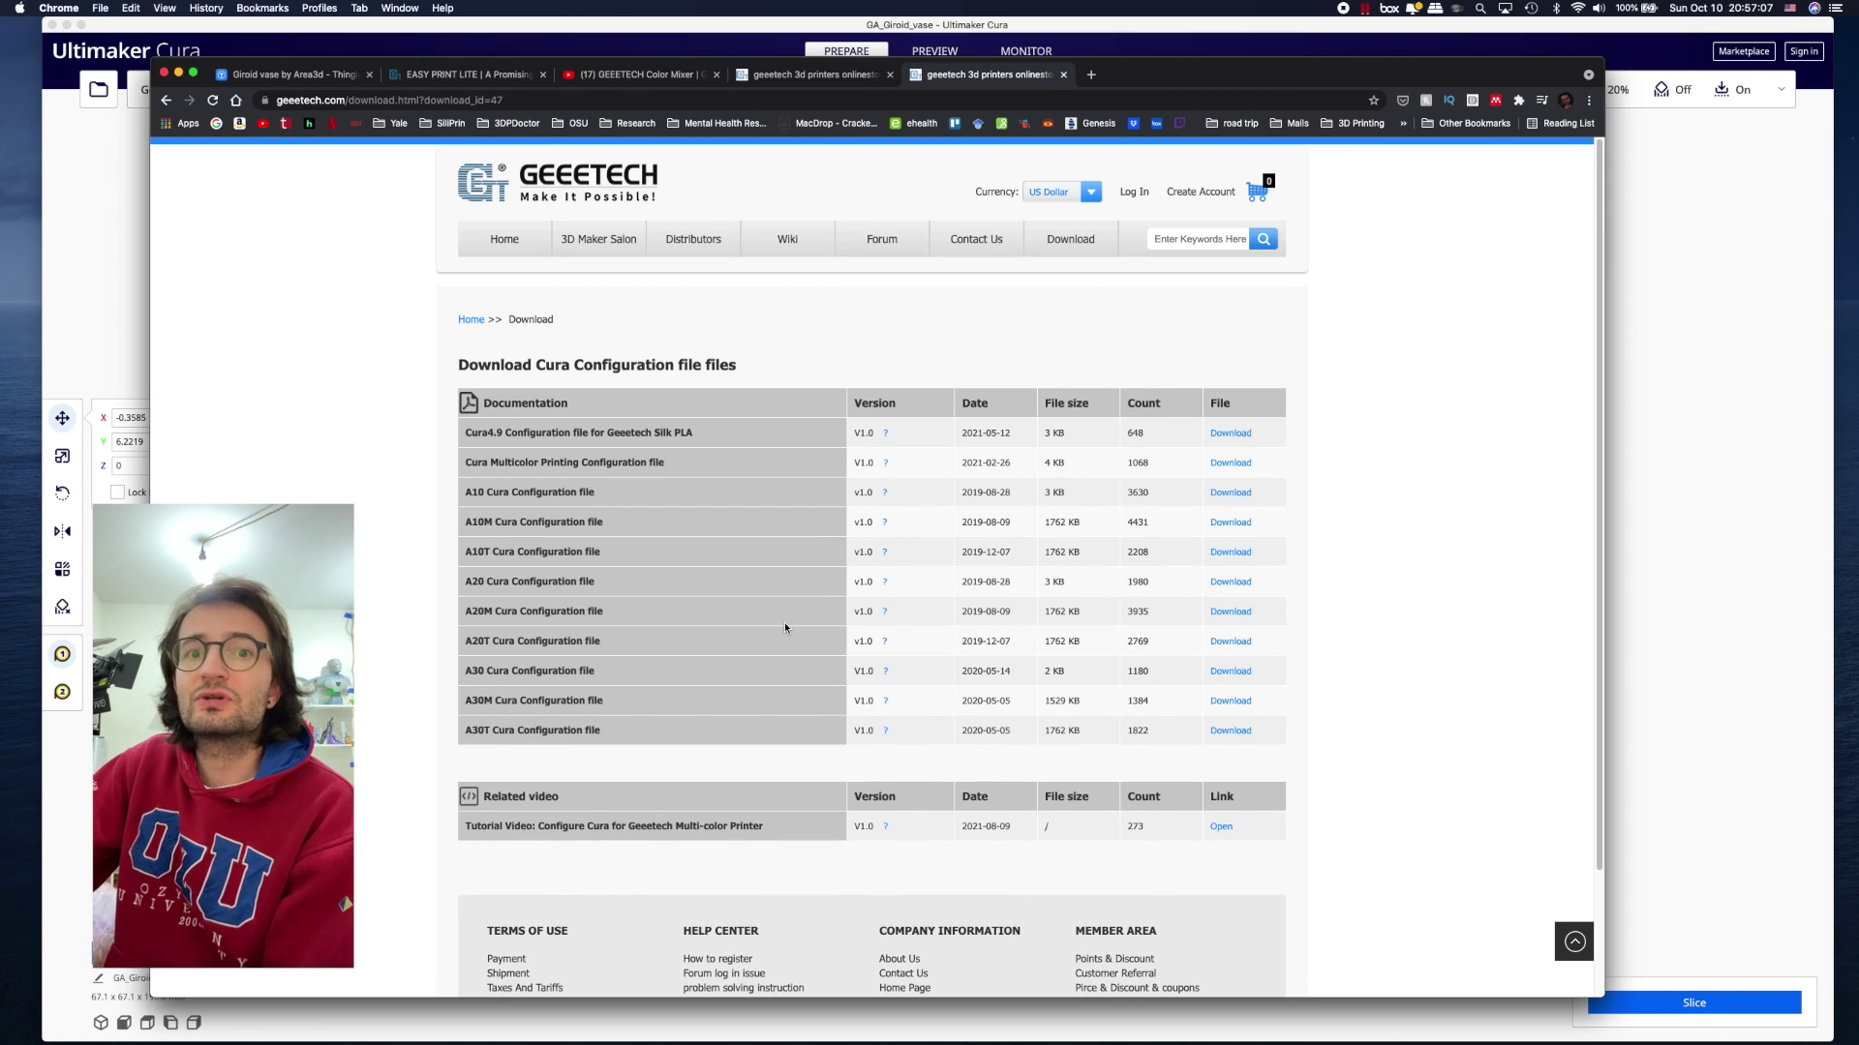
- Revisit the A20M downloads and the EASY PRINT LITE Part II blog article, and return to Ultimaker Cura
left_click(816, 75)
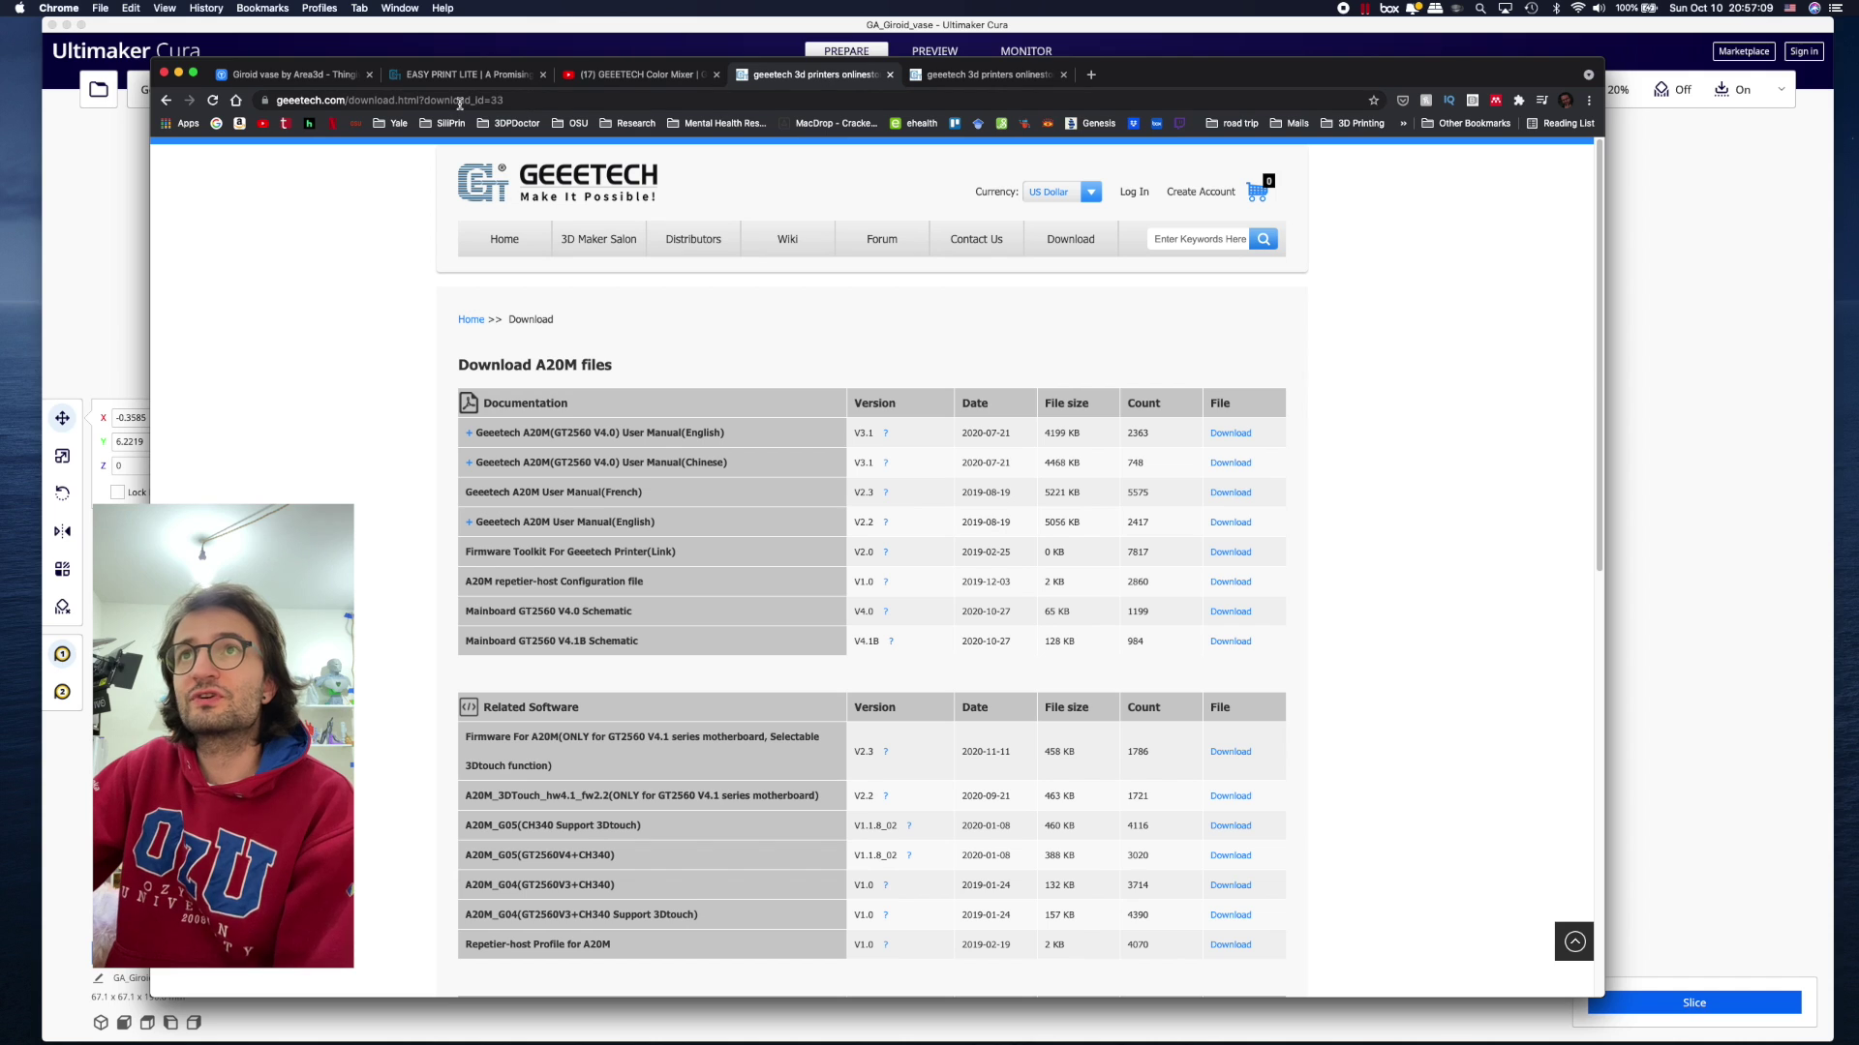
left_click(450, 76)
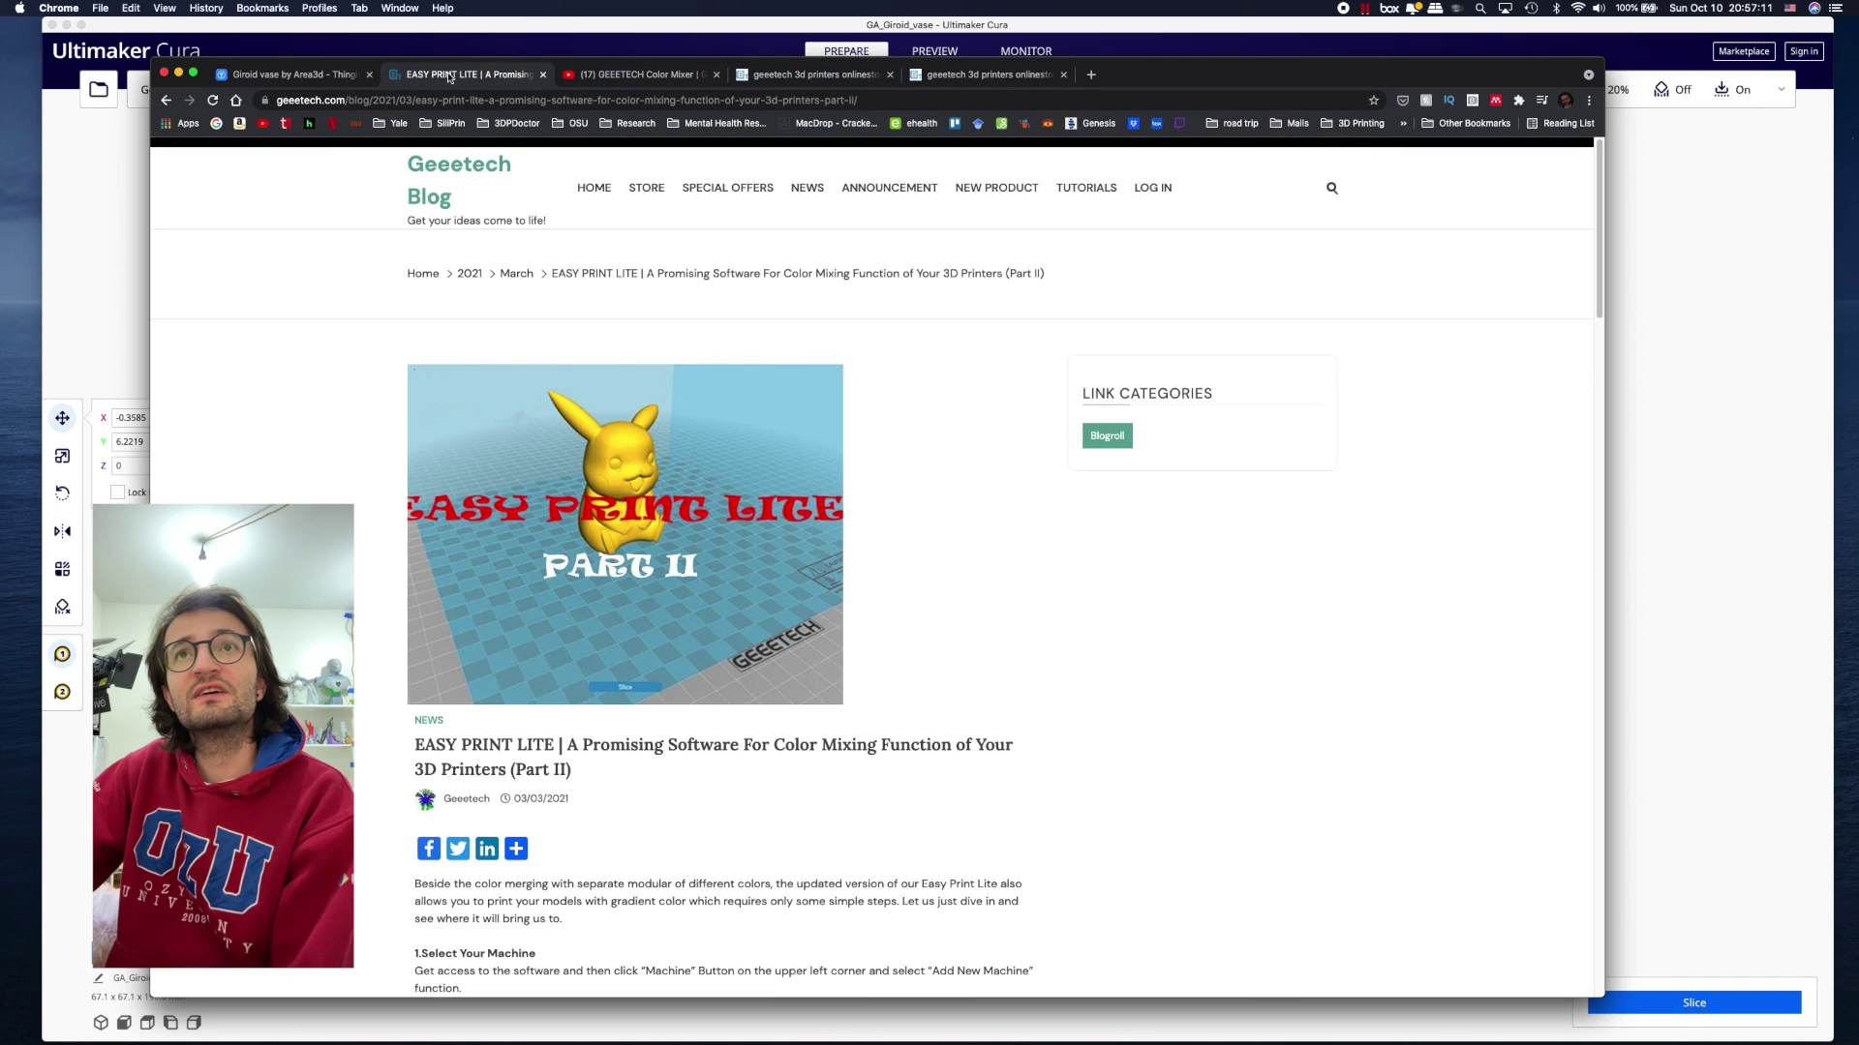
left_click(991, 35)
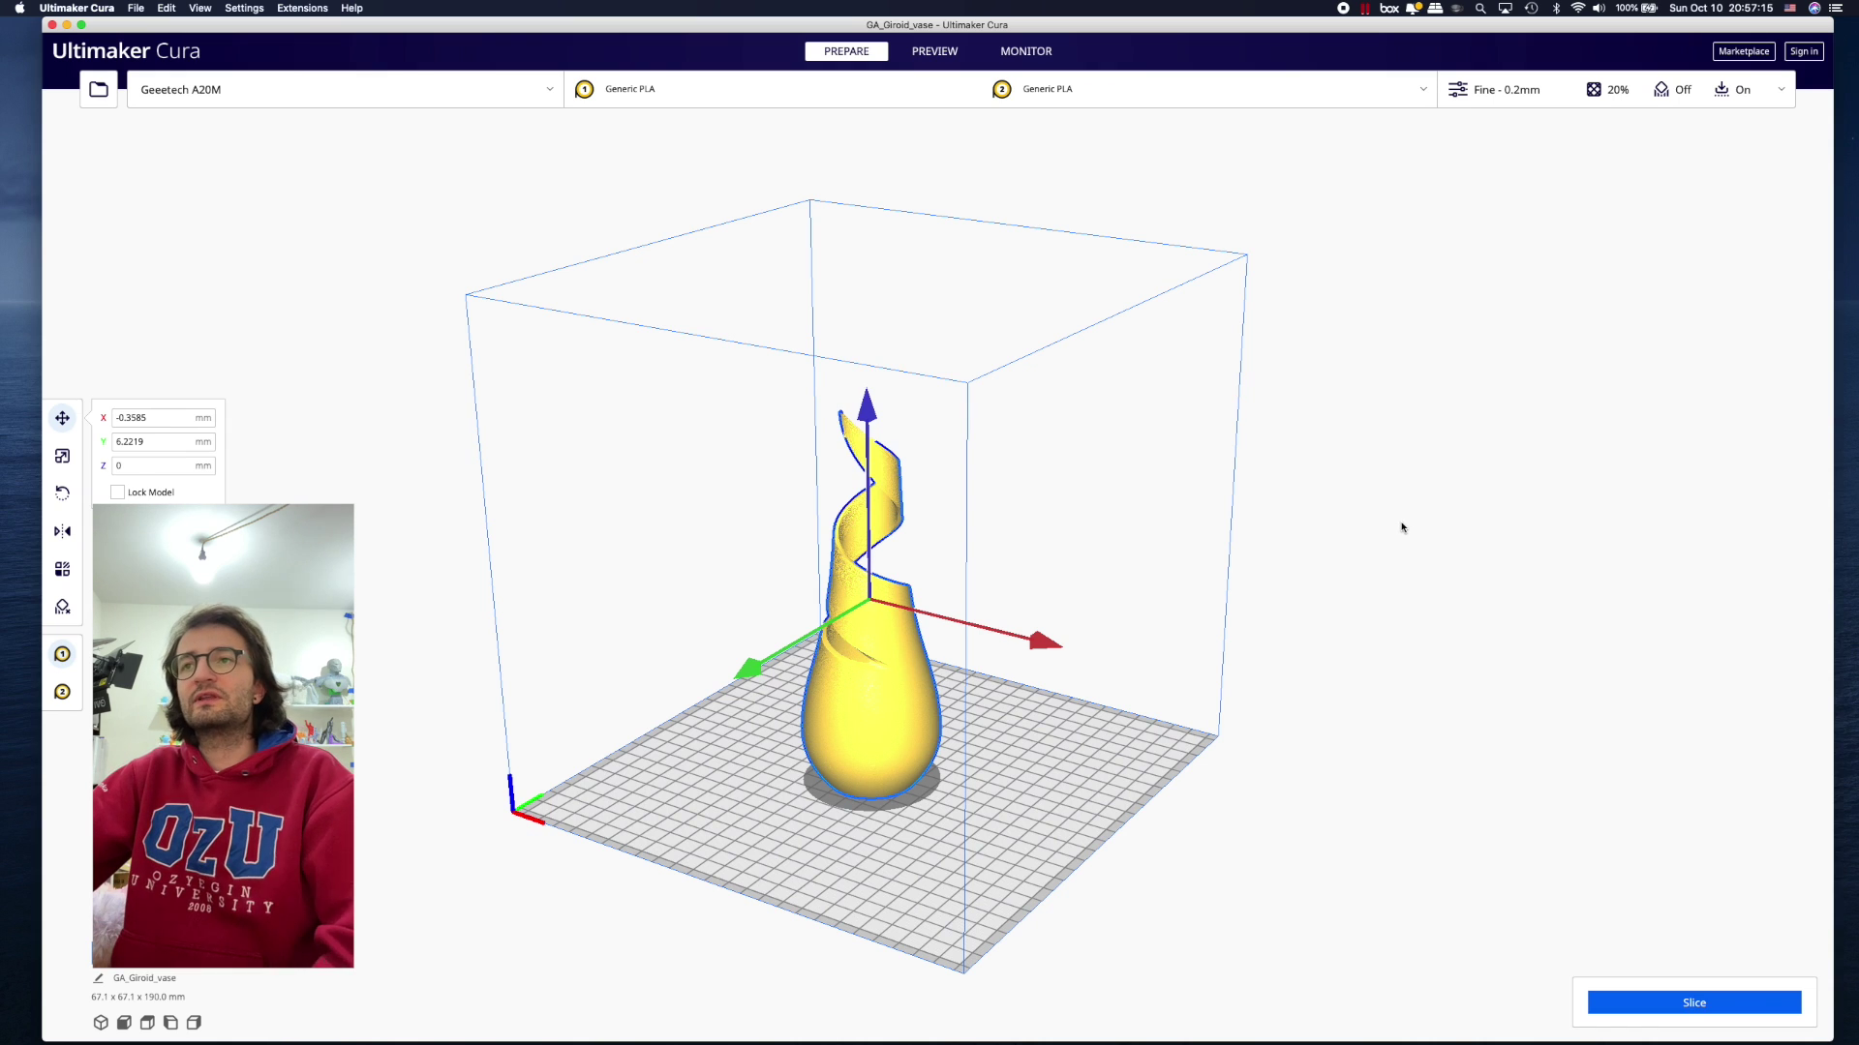